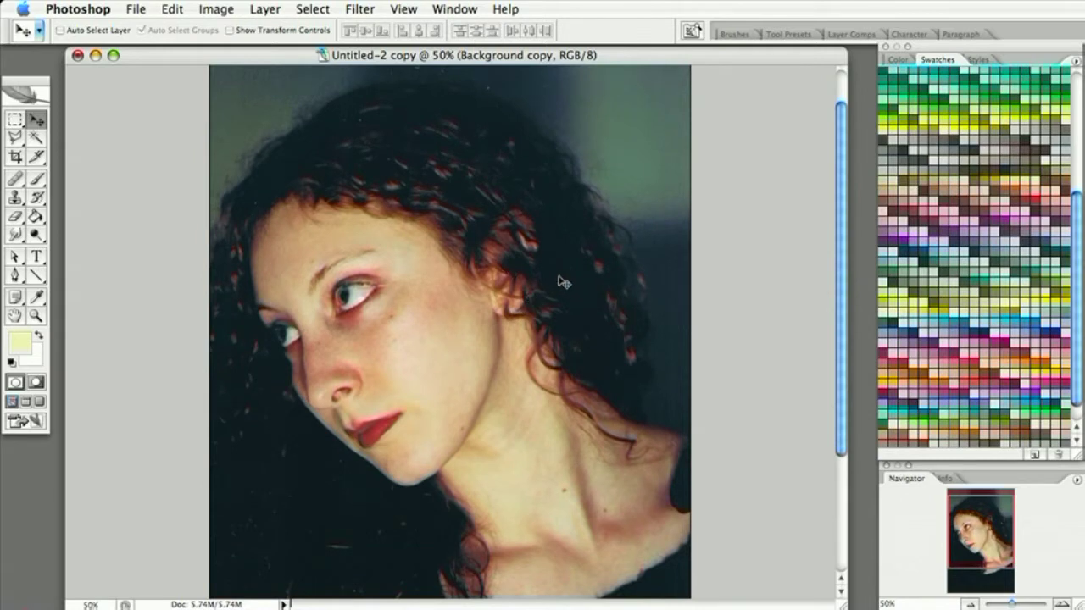
# Add a new layer beneath the portrait photo layer and fill it with white.
pyautogui.moveTo(844, 164)
pyautogui.mouseDown()
pyautogui.moveTo(851, 123)
pyautogui.moveTo(840, 163)
pyautogui.mouseUp()
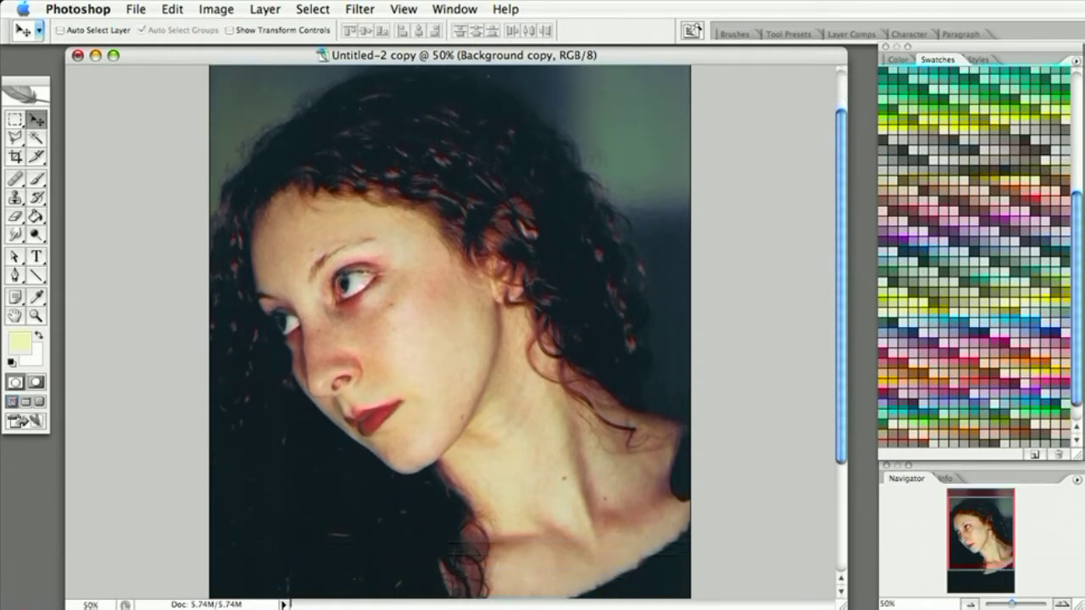
pyautogui.press('F7')
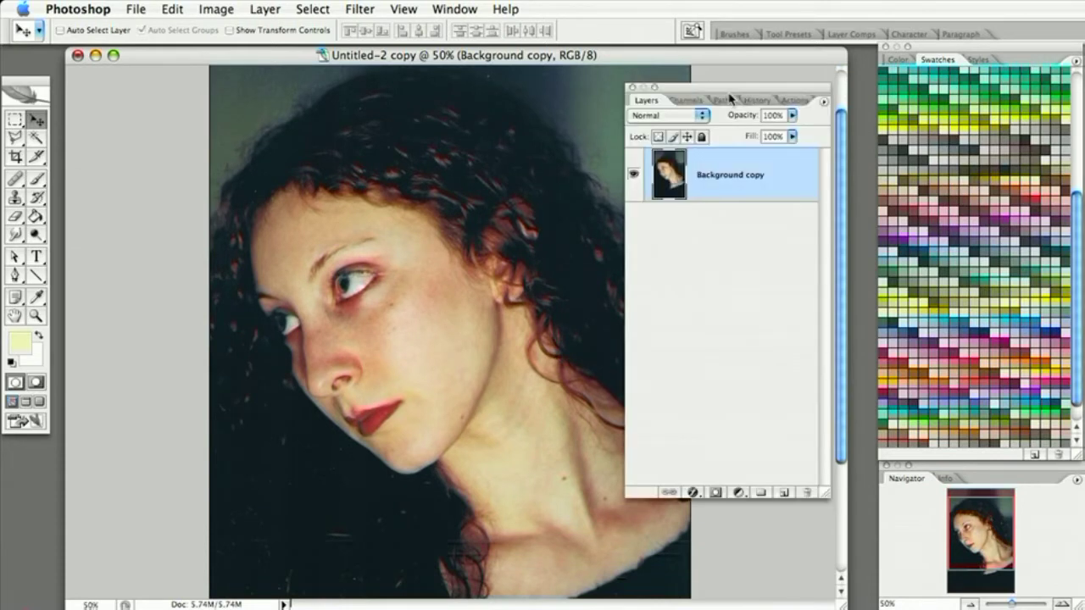
pyautogui.click(783, 492)
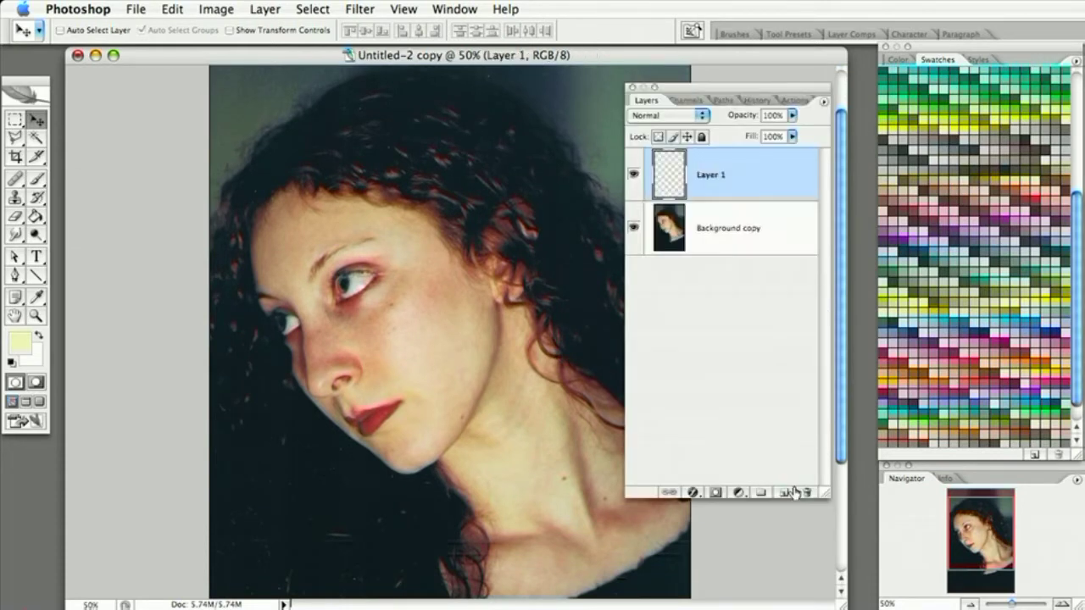
pyautogui.moveTo(751, 174); pyautogui.dragTo(757, 264)
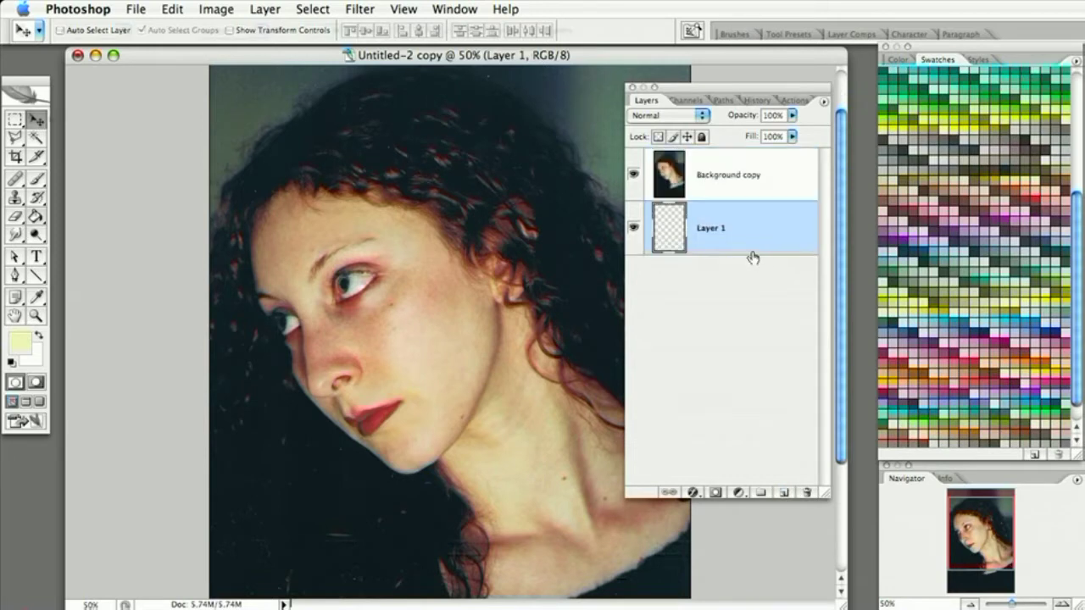
pyautogui.click(39, 337)
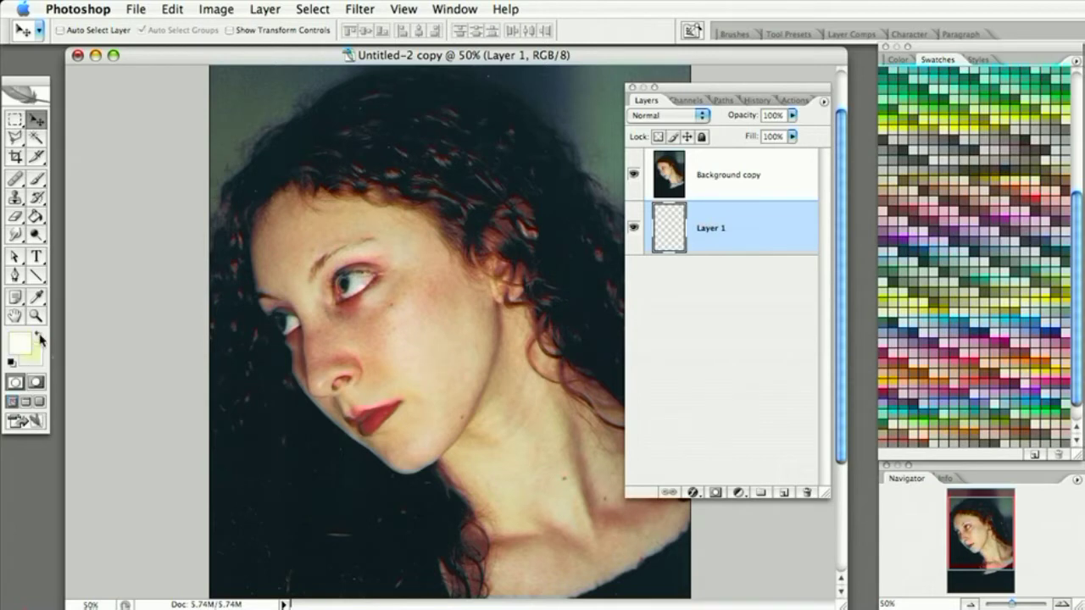
pyautogui.click(35, 216)
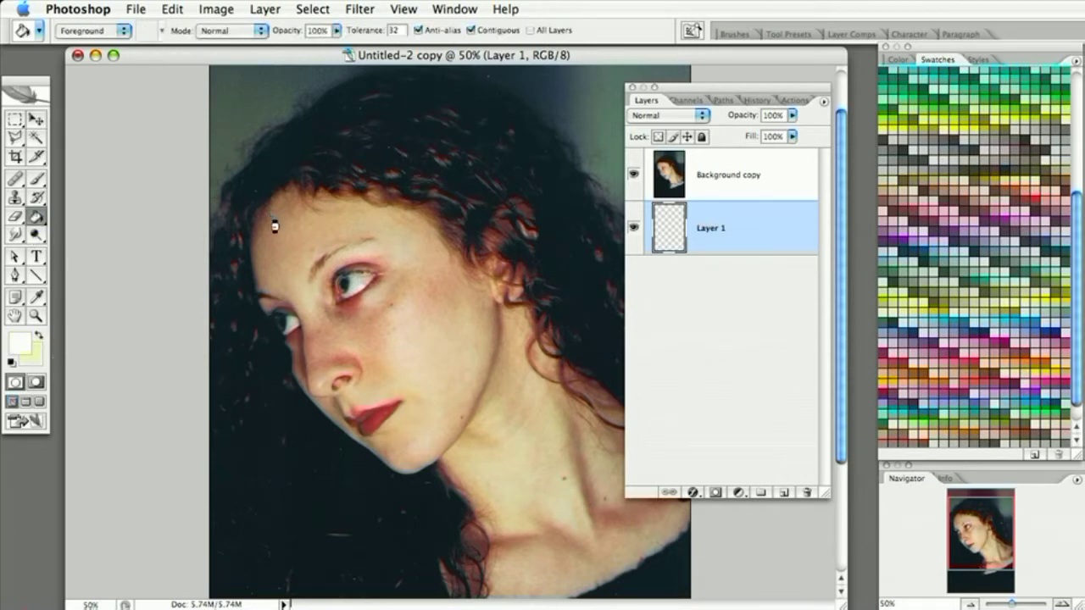
pyautogui.click(274, 226)
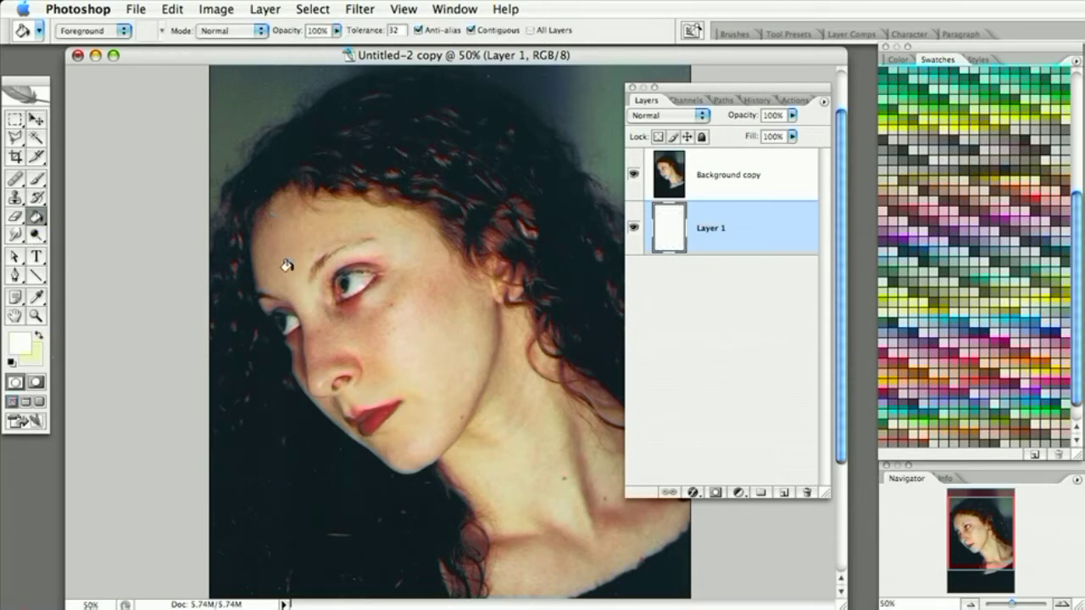
# Lower the opacity of the Background copy photo layer to 56%.
pyautogui.click(770, 173)
pyautogui.click(791, 117)
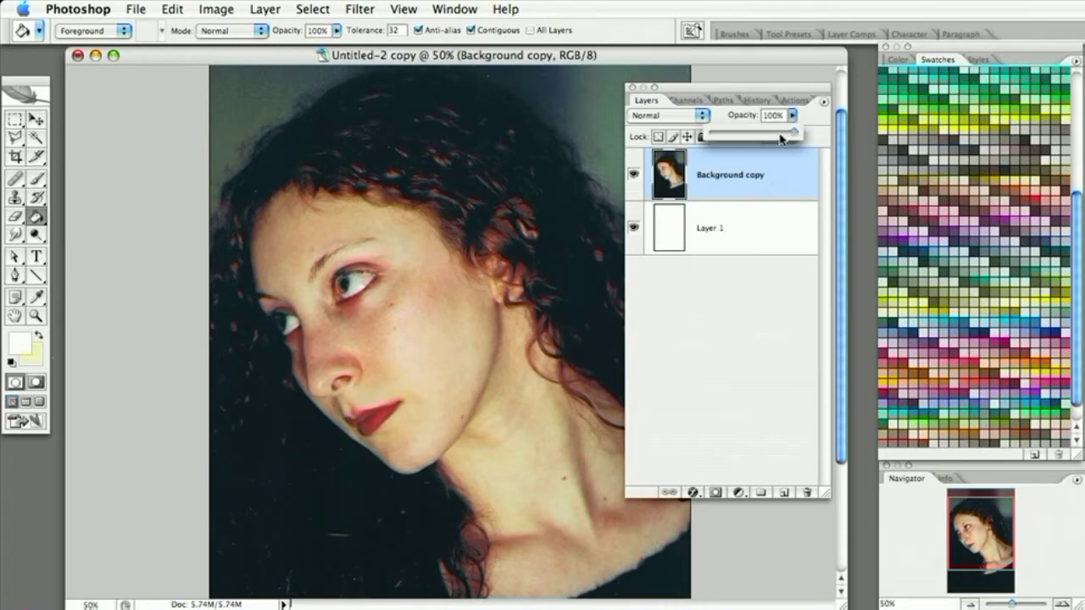
pyautogui.click(764, 136)
pyautogui.moveTo(759, 138); pyautogui.dragTo(759, 138)
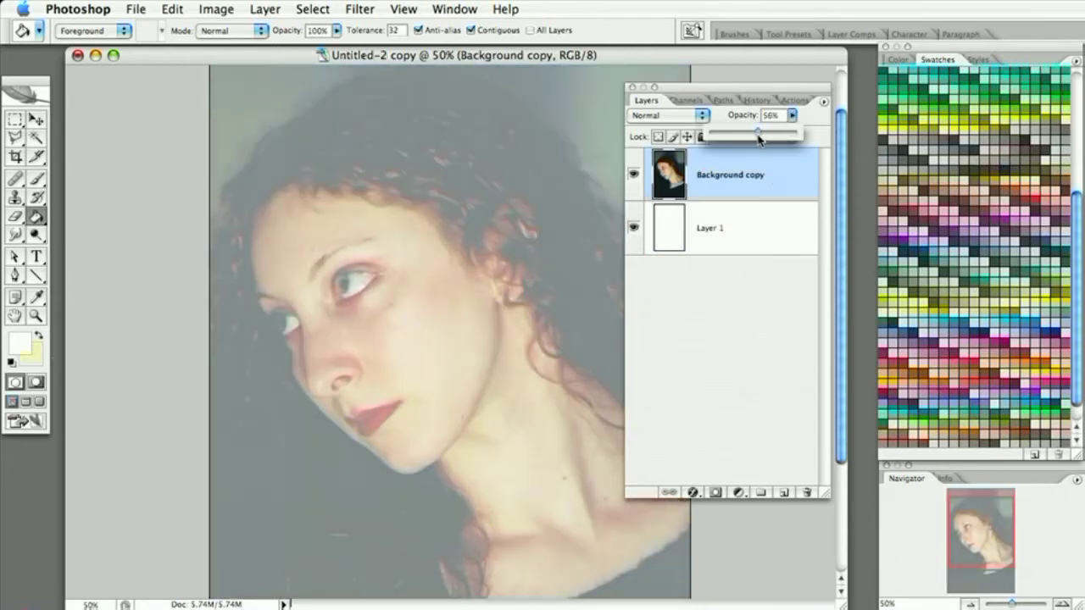
pyautogui.click(811, 121)
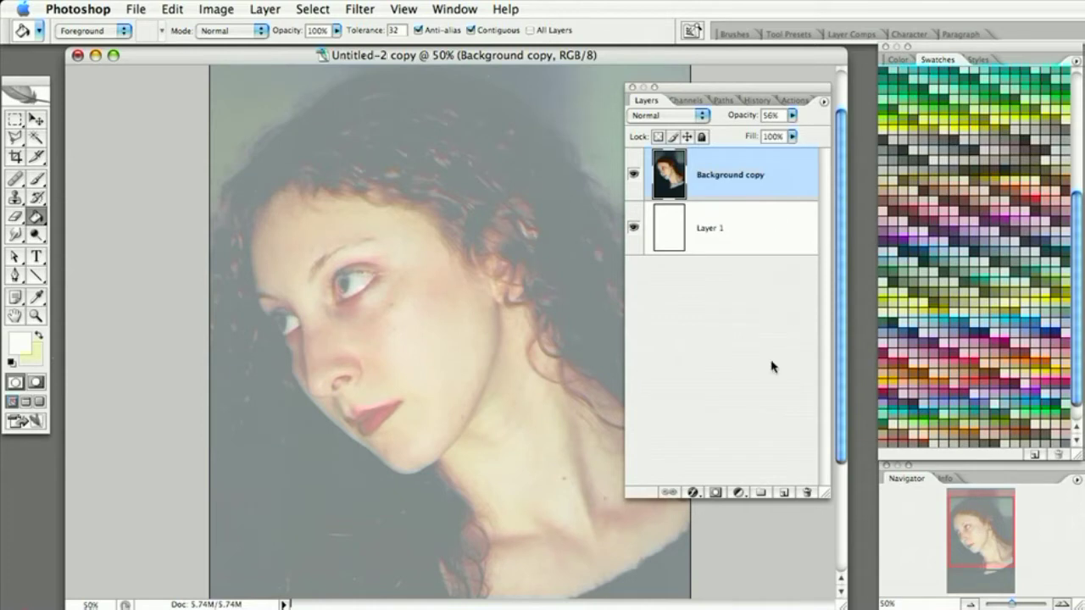
# Add an empty layer above the photo and ready the 13 px soft Brush with default black as the foreground colour.
pyautogui.click(782, 494)
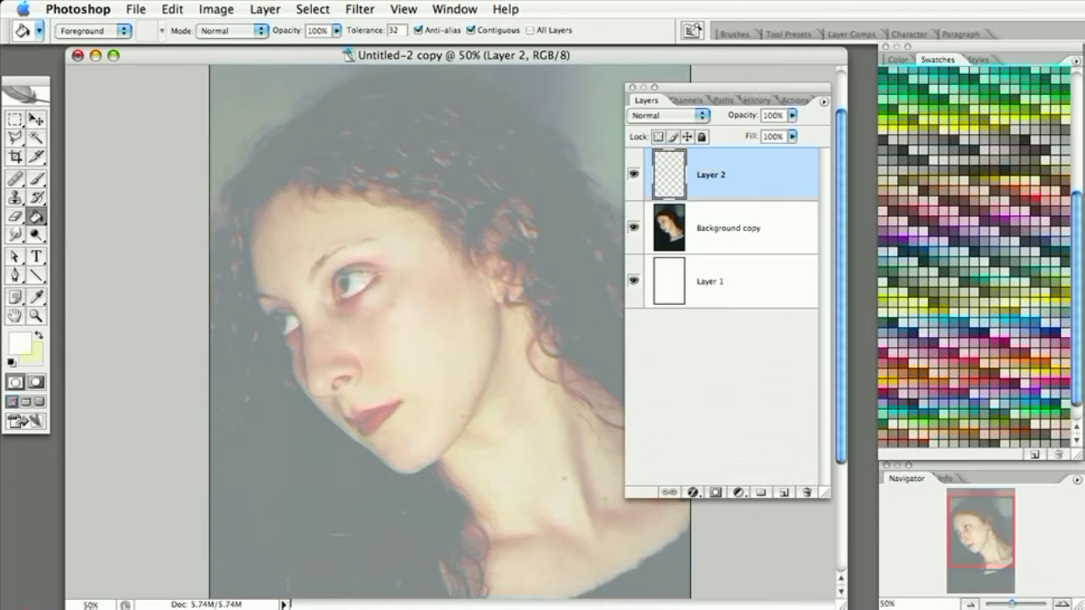
pyautogui.press('F7')
pyautogui.click(8, 362)
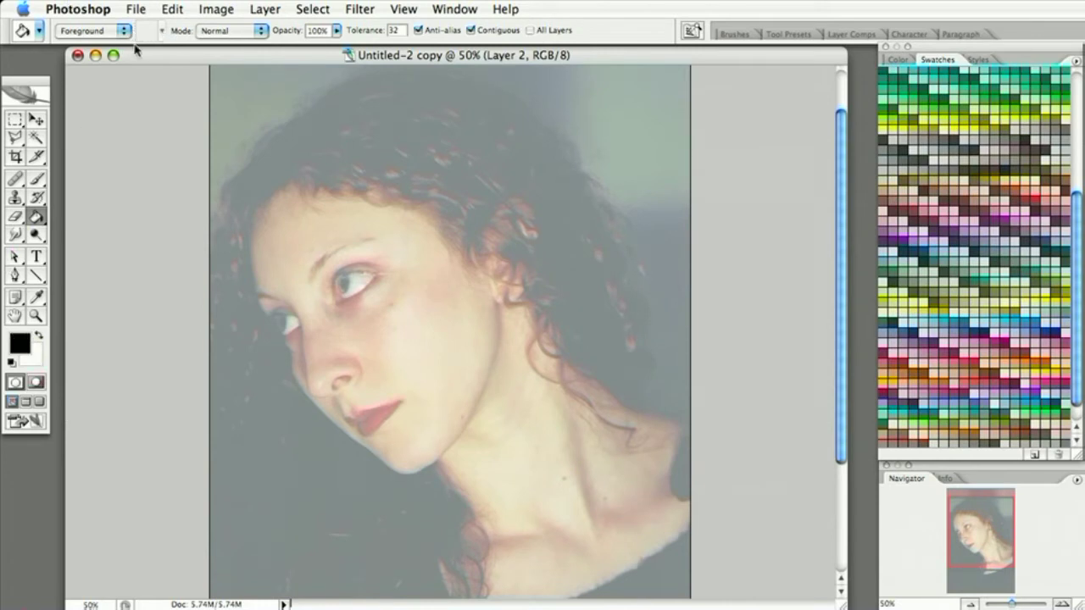
pyautogui.click(36, 178)
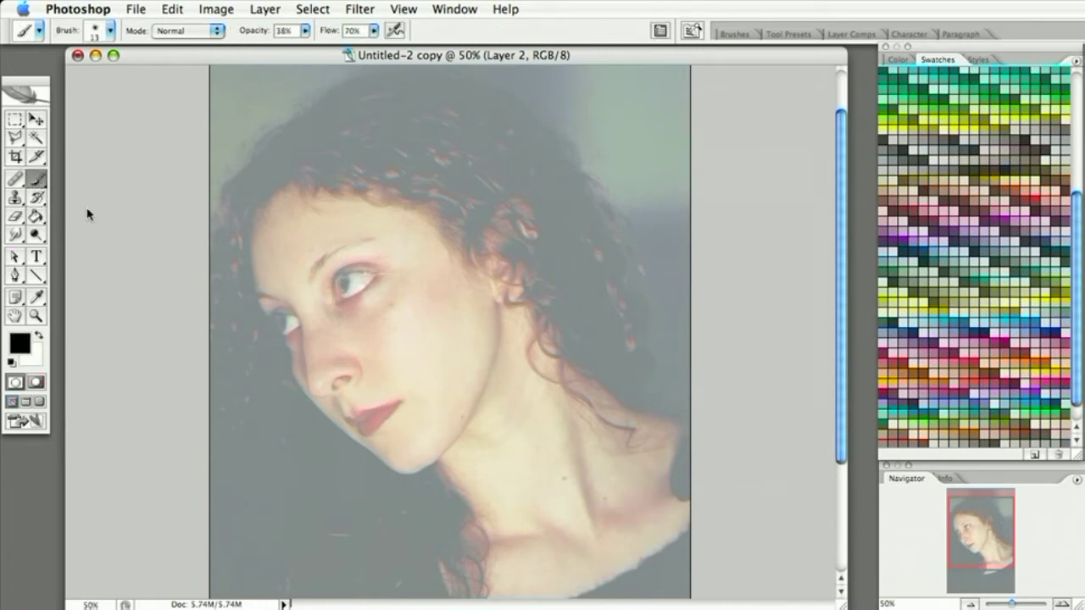
pyautogui.click(111, 31)
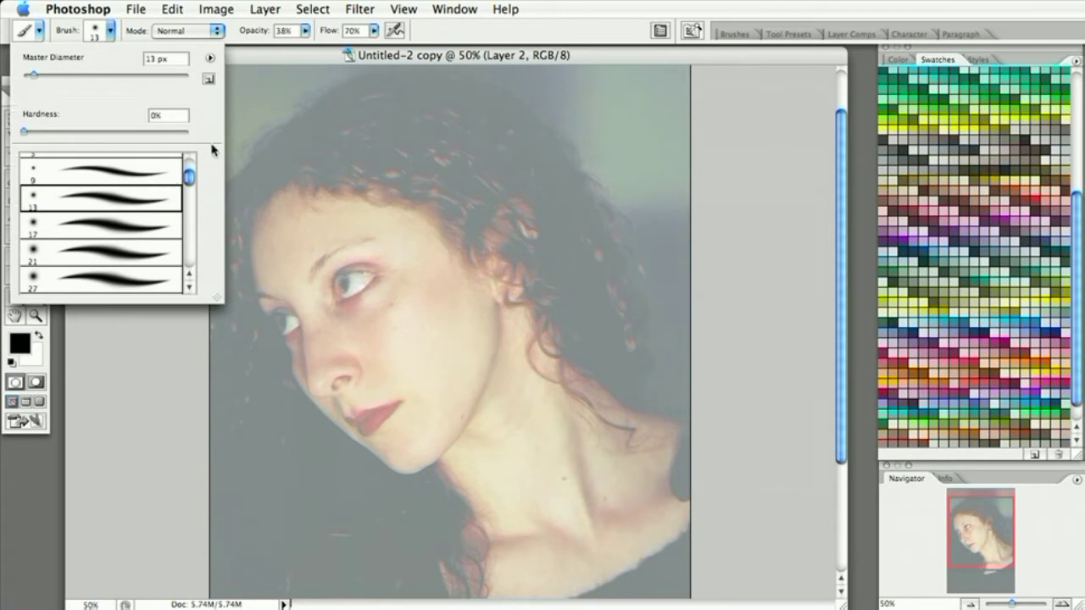
pyautogui.click(347, 161)
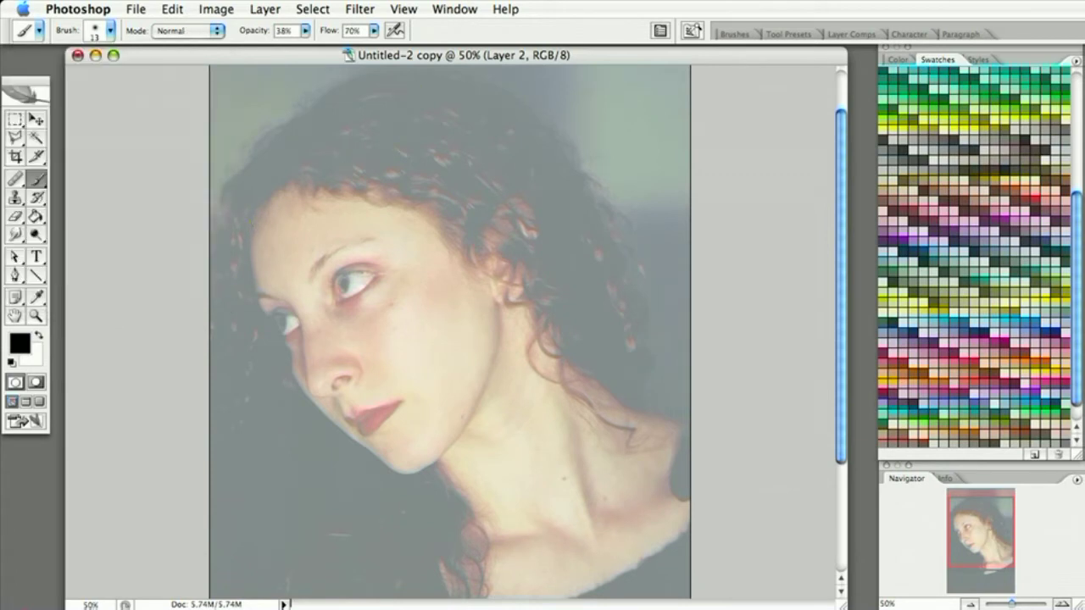
# Trace the face outline from the forehead along the profile, far eye, nose and lips to the chin and jaw.
pyautogui.moveTo(251, 300)
pyautogui.mouseDown()
pyautogui.moveTo(282, 339)
pyautogui.moveTo(273, 320)
pyautogui.moveTo(277, 334)
pyautogui.moveTo(297, 329)
pyautogui.moveTo(279, 339)
pyautogui.moveTo(297, 327)
pyautogui.moveTo(272, 313)
pyautogui.moveTo(291, 317)
pyautogui.moveTo(267, 316)
pyautogui.moveTo(289, 311)
pyautogui.moveTo(260, 295)
pyautogui.moveTo(270, 295)
pyautogui.moveTo(254, 298)
pyautogui.moveTo(288, 301)
pyautogui.moveTo(301, 325)
pyautogui.moveTo(294, 313)
pyautogui.moveTo(305, 388)
pyautogui.moveTo(339, 417)
pyautogui.mouseUp()
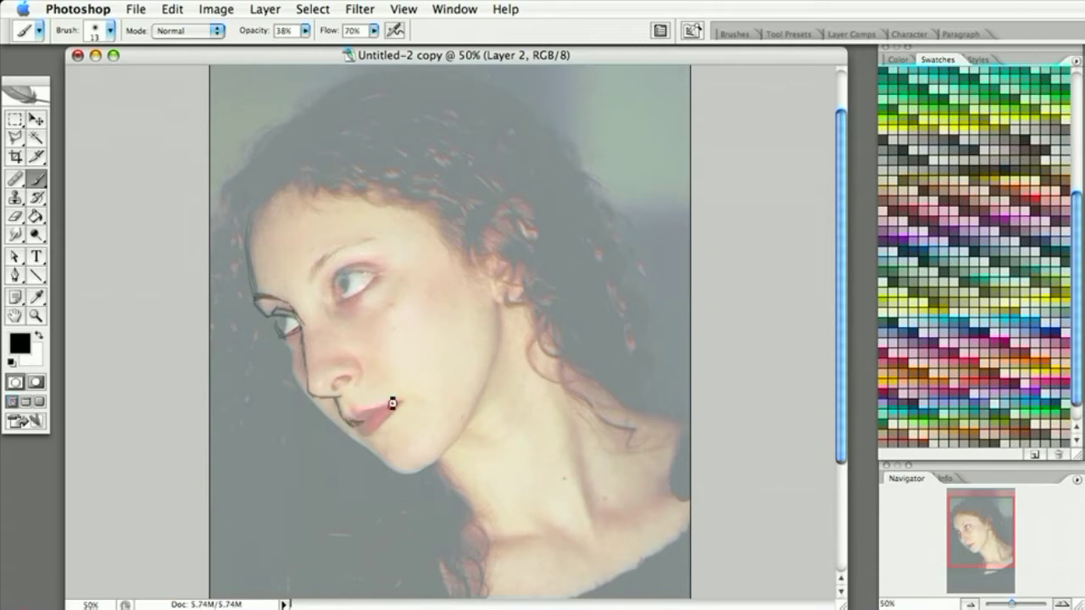
pyautogui.moveTo(362, 417); pyautogui.dragTo(395, 404)
pyautogui.moveTo(284, 345)
pyautogui.mouseDown()
pyautogui.moveTo(300, 395)
pyautogui.moveTo(295, 380)
pyautogui.moveTo(386, 467)
pyautogui.moveTo(419, 474)
pyautogui.moveTo(441, 462)
pyautogui.mouseUp()
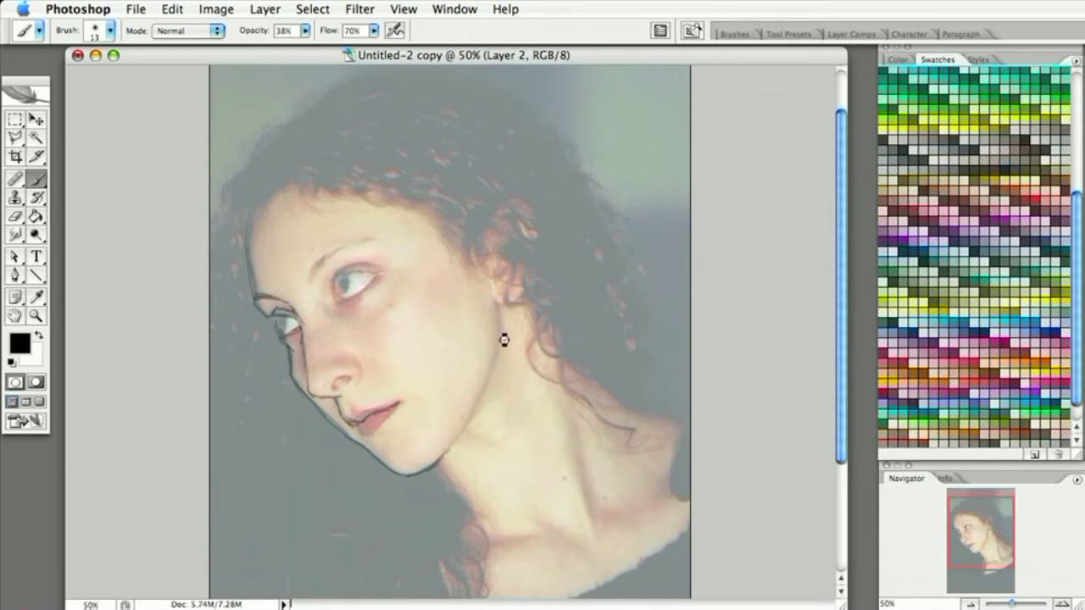
pyautogui.moveTo(491, 303)
pyautogui.mouseDown()
pyautogui.moveTo(494, 363)
pyautogui.moveTo(445, 447)
pyautogui.moveTo(498, 381)
pyautogui.mouseUp()
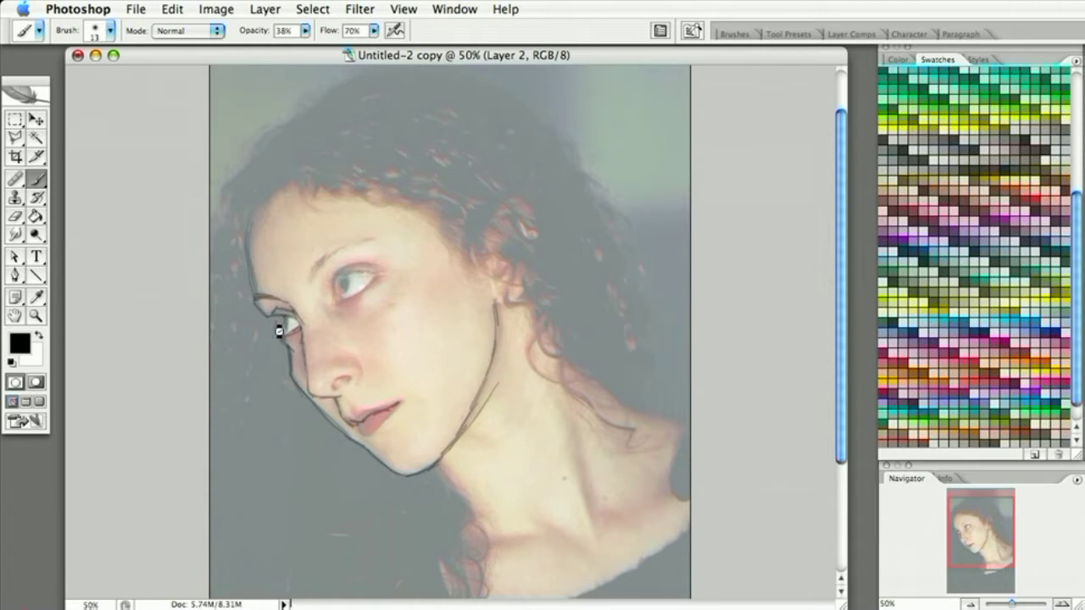
# Trace the near eyebrow and draw two long tendon lines down the neck.
pyautogui.moveTo(311, 281)
pyautogui.mouseDown()
pyautogui.moveTo(318, 259)
pyautogui.moveTo(373, 236)
pyautogui.mouseUp()
pyautogui.moveTo(553, 404); pyautogui.dragTo(594, 528)
pyautogui.moveTo(569, 401); pyautogui.dragTo(598, 528)
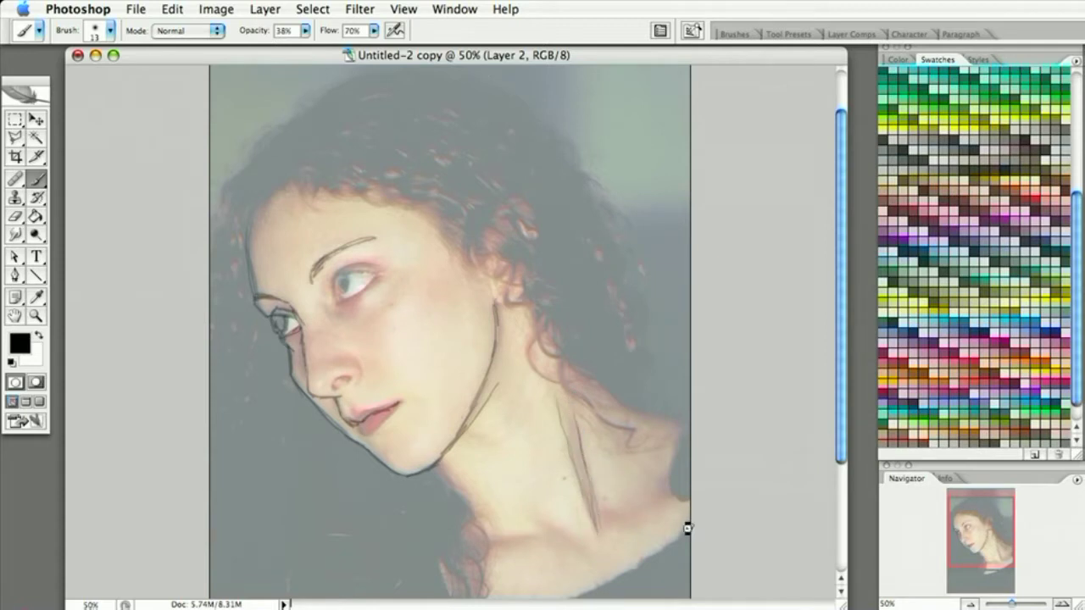
# Trace the nostril, the details of both eyes and the contours of the ear.
pyautogui.moveTo(346, 349)
pyautogui.mouseDown()
pyautogui.moveTo(361, 363)
pyautogui.moveTo(351, 381)
pyautogui.moveTo(329, 383)
pyautogui.mouseUp()
pyautogui.moveTo(334, 283); pyautogui.dragTo(367, 271)
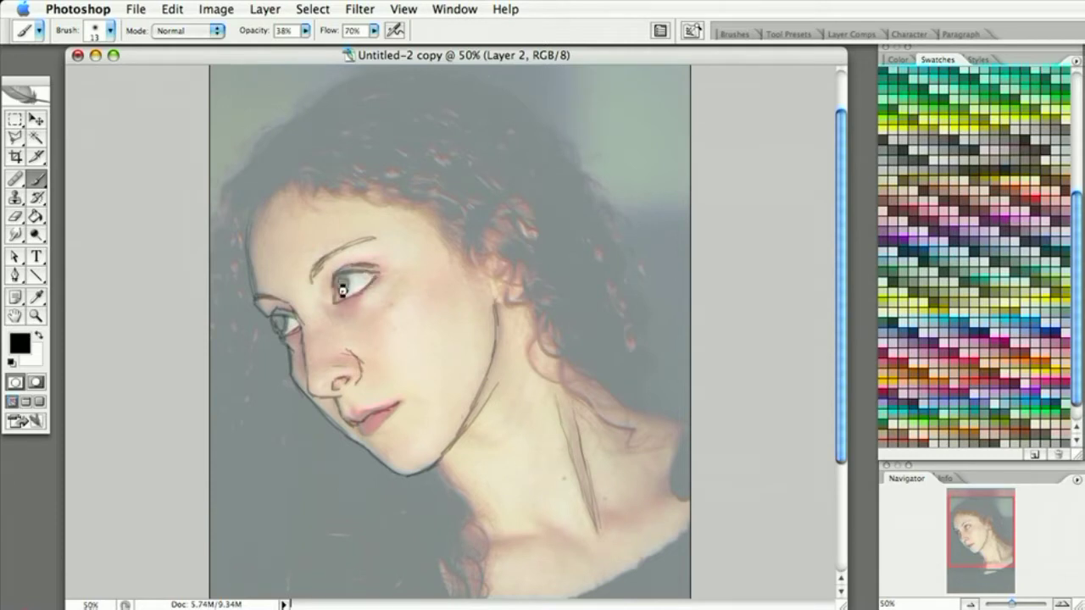
pyautogui.click(273, 322)
pyautogui.moveTo(487, 226)
pyautogui.mouseDown()
pyautogui.moveTo(524, 210)
pyautogui.moveTo(517, 203)
pyautogui.moveTo(531, 228)
pyautogui.moveTo(527, 259)
pyautogui.moveTo(534, 230)
pyautogui.moveTo(519, 293)
pyautogui.moveTo(517, 305)
pyautogui.mouseUp()
pyautogui.moveTo(495, 262)
pyautogui.mouseDown()
pyautogui.moveTo(514, 278)
pyautogui.moveTo(511, 242)
pyautogui.mouseUp()
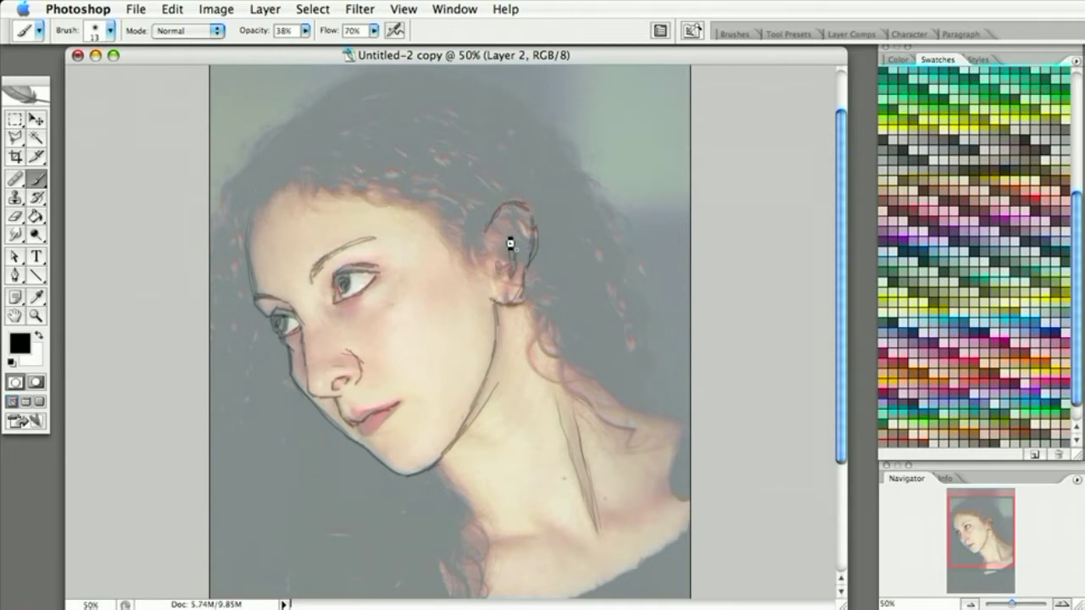
# Trace the outer outline of the hair around the head, plus the curls and shoulder line beside the neck.
pyautogui.moveTo(243, 186)
pyautogui.mouseDown()
pyautogui.moveTo(222, 212)
pyautogui.moveTo(194, 213)
pyautogui.moveTo(203, 283)
pyautogui.moveTo(240, 359)
pyautogui.moveTo(235, 424)
pyautogui.mouseUp()
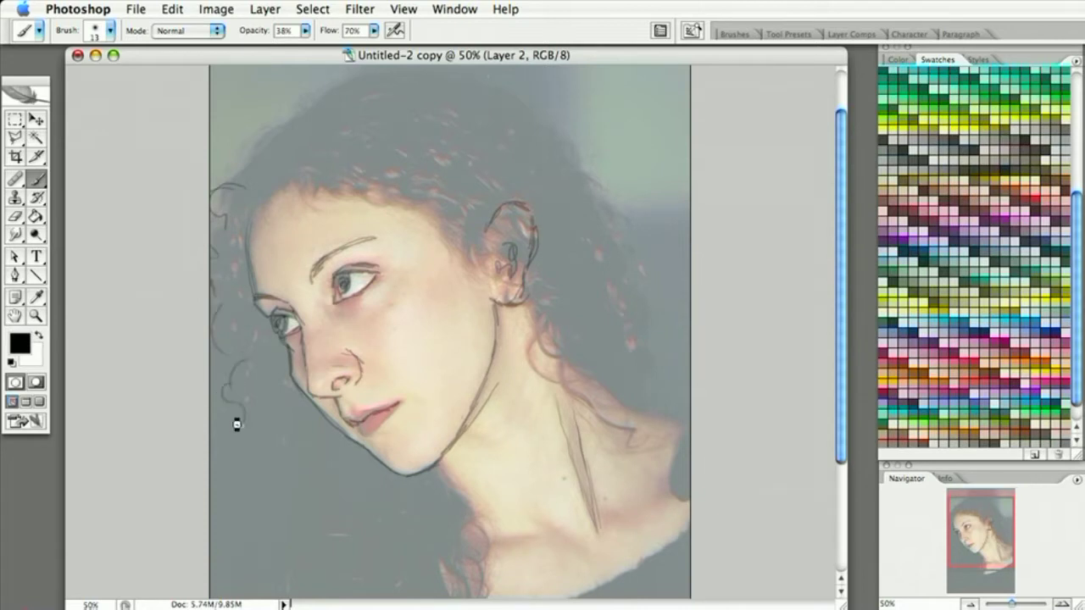
pyautogui.moveTo(240, 164)
pyautogui.mouseDown()
pyautogui.moveTo(330, 103)
pyautogui.moveTo(480, 82)
pyautogui.moveTo(444, 78)
pyautogui.moveTo(595, 184)
pyautogui.moveTo(647, 330)
pyautogui.moveTo(644, 368)
pyautogui.mouseUp()
pyautogui.moveTo(528, 283)
pyautogui.mouseDown()
pyautogui.moveTo(545, 383)
pyautogui.moveTo(659, 464)
pyautogui.mouseUp()
pyautogui.moveTo(569, 349)
pyautogui.mouseDown()
pyautogui.moveTo(626, 417)
pyautogui.moveTo(691, 431)
pyautogui.mouseUp()
pyautogui.moveTo(558, 330); pyautogui.dragTo(634, 412)
pyautogui.moveTo(554, 311); pyautogui.dragTo(586, 366)
# Mark the creases around the near eye and darken the line between the lips.
pyautogui.moveTo(346, 316); pyautogui.dragTo(311, 301)
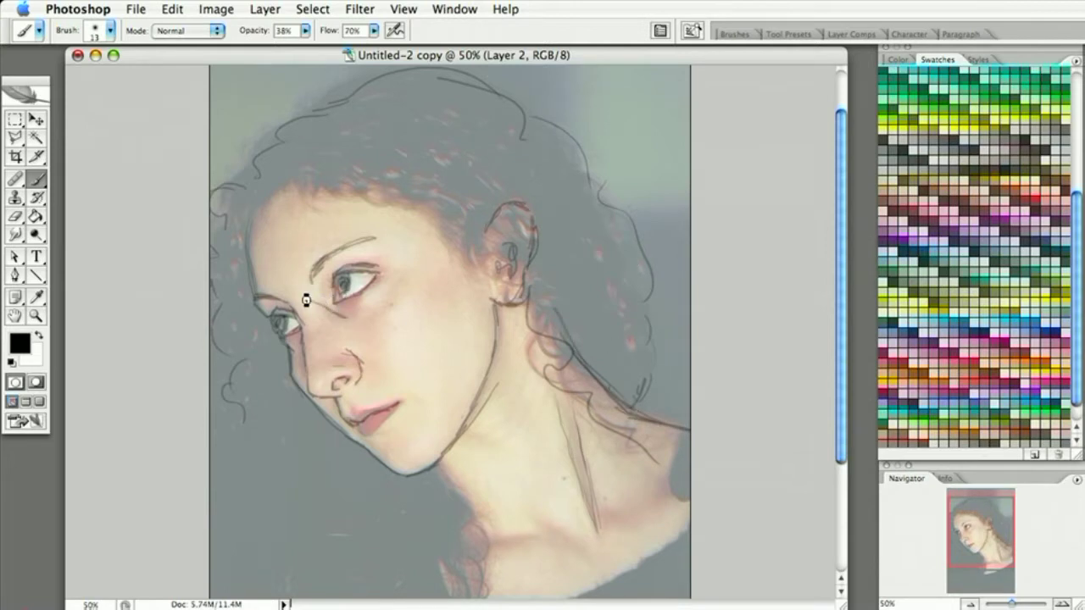
pyautogui.moveTo(382, 300); pyautogui.dragTo(399, 281)
pyautogui.moveTo(354, 413); pyautogui.dragTo(376, 408)
# Trace the collarbones and the garment's neckline, and sketch the lower curls on both sides of the hair.
pyautogui.moveTo(434, 475)
pyautogui.mouseDown()
pyautogui.moveTo(471, 507)
pyautogui.moveTo(479, 545)
pyautogui.moveTo(467, 537)
pyautogui.moveTo(560, 540)
pyautogui.moveTo(544, 528)
pyautogui.moveTo(570, 540)
pyautogui.moveTo(675, 490)
pyautogui.mouseUp()
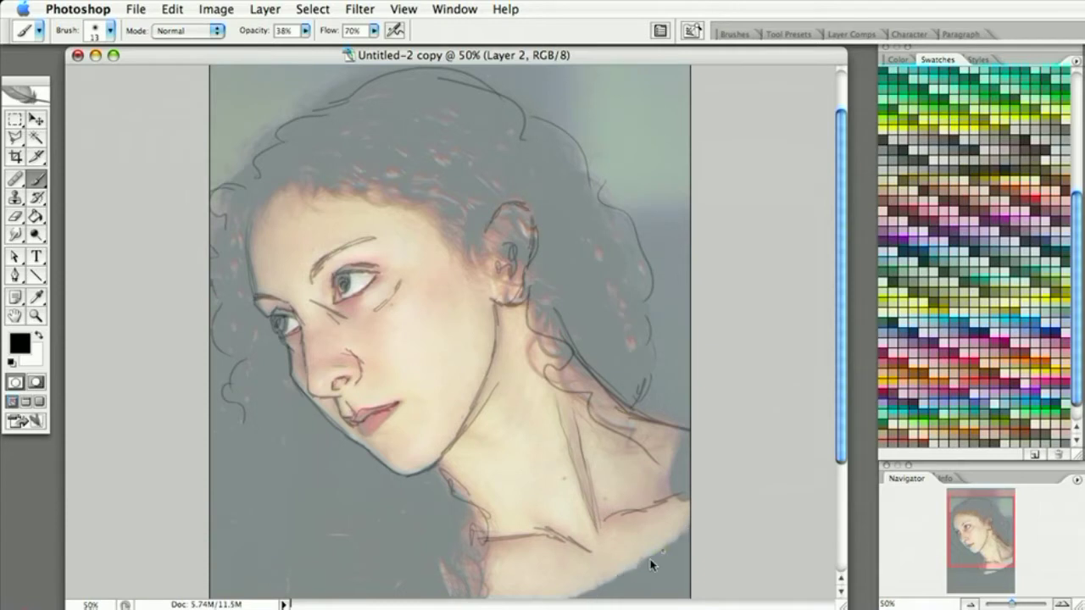
pyautogui.moveTo(687, 536); pyautogui.dragTo(583, 581)
pyautogui.moveTo(453, 507)
pyautogui.mouseDown()
pyautogui.moveTo(424, 585)
pyautogui.moveTo(458, 550)
pyautogui.mouseUp()
pyautogui.moveTo(244, 391)
pyautogui.mouseDown()
pyautogui.moveTo(203, 476)
pyautogui.moveTo(234, 471)
pyautogui.moveTo(249, 491)
pyautogui.moveTo(249, 572)
pyautogui.mouseUp()
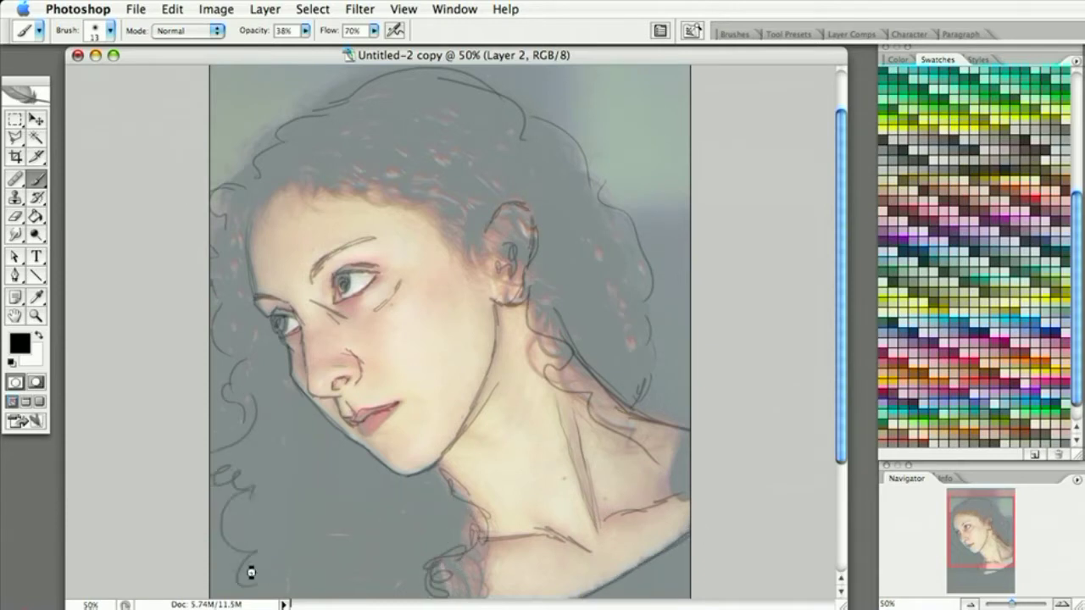
# Sketch the hairline curls along the forehead and temple and the locks sweeping above the ear.
pyautogui.moveTo(315, 167)
pyautogui.mouseDown()
pyautogui.moveTo(466, 226)
pyautogui.moveTo(498, 216)
pyautogui.moveTo(484, 182)
pyautogui.mouseUp()
pyautogui.moveTo(424, 123)
pyautogui.mouseDown()
pyautogui.moveTo(499, 174)
pyautogui.moveTo(509, 201)
pyautogui.moveTo(482, 145)
pyautogui.moveTo(543, 244)
pyautogui.mouseUp()
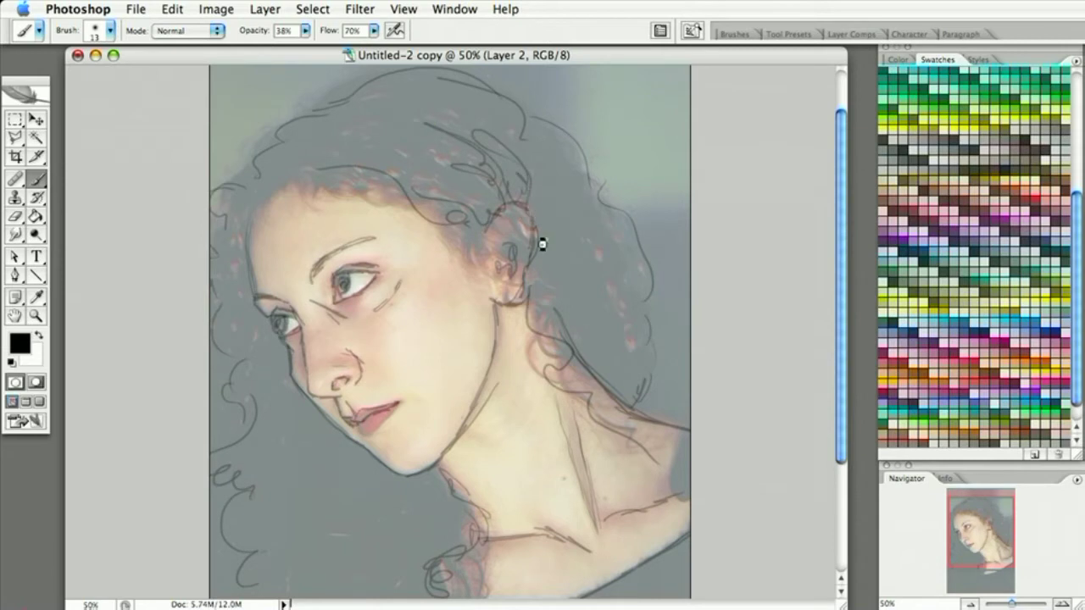
pyautogui.moveTo(254, 219)
pyautogui.mouseDown()
pyautogui.moveTo(283, 176)
pyautogui.moveTo(367, 172)
pyautogui.moveTo(295, 186)
pyautogui.moveTo(436, 203)
pyautogui.mouseUp()
pyautogui.moveTo(266, 202); pyautogui.dragTo(227, 279)
pyautogui.moveTo(242, 184); pyautogui.dragTo(246, 266)
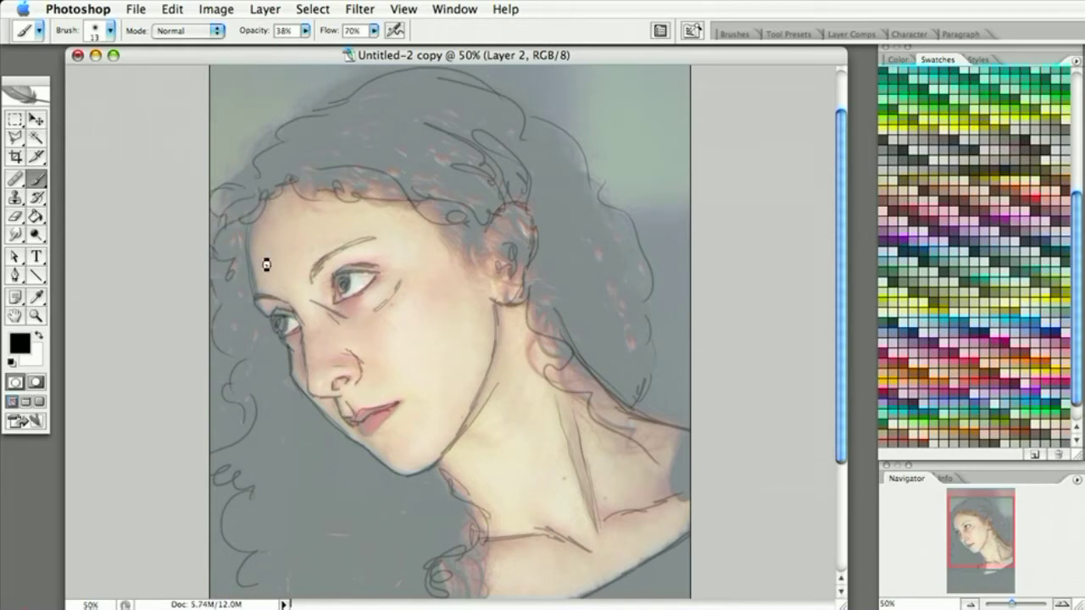
# Add curls beside the far side of the face and wavy strands across the crown.
pyautogui.moveTo(269, 180); pyautogui.dragTo(212, 188)
pyautogui.moveTo(234, 256); pyautogui.dragTo(255, 381)
pyautogui.moveTo(258, 162); pyautogui.dragTo(214, 186)
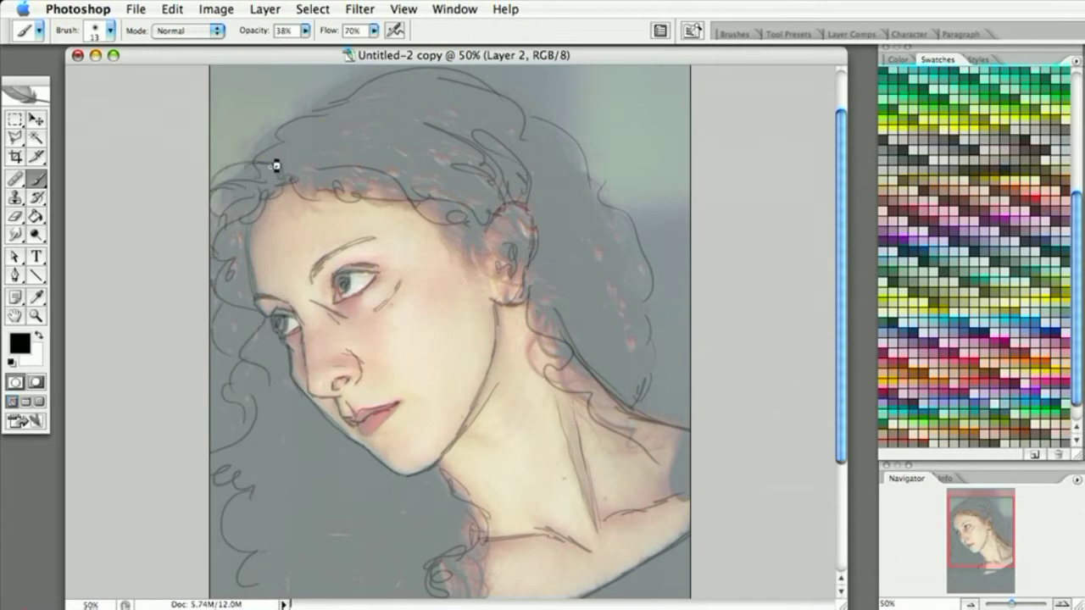
pyautogui.moveTo(348, 139); pyautogui.dragTo(439, 160)
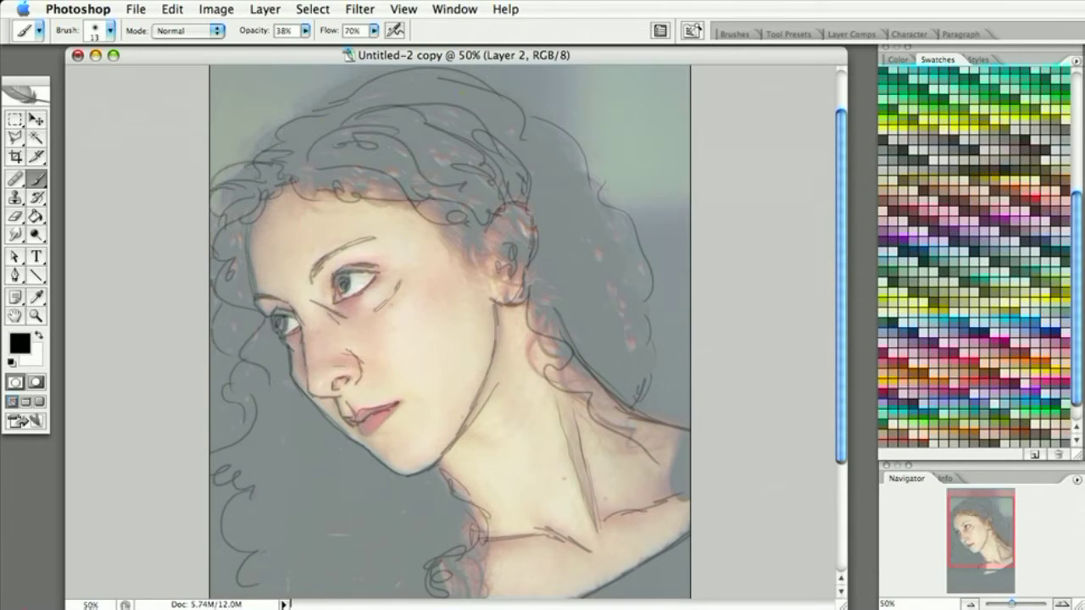
# Check the hair in the original full-opacity photo document, Untitled-2, and return to the sketch document.
pyautogui.hotkey('ctrl', 'Tab')
pyautogui.click(503, 8)
pyautogui.click(369, 92)
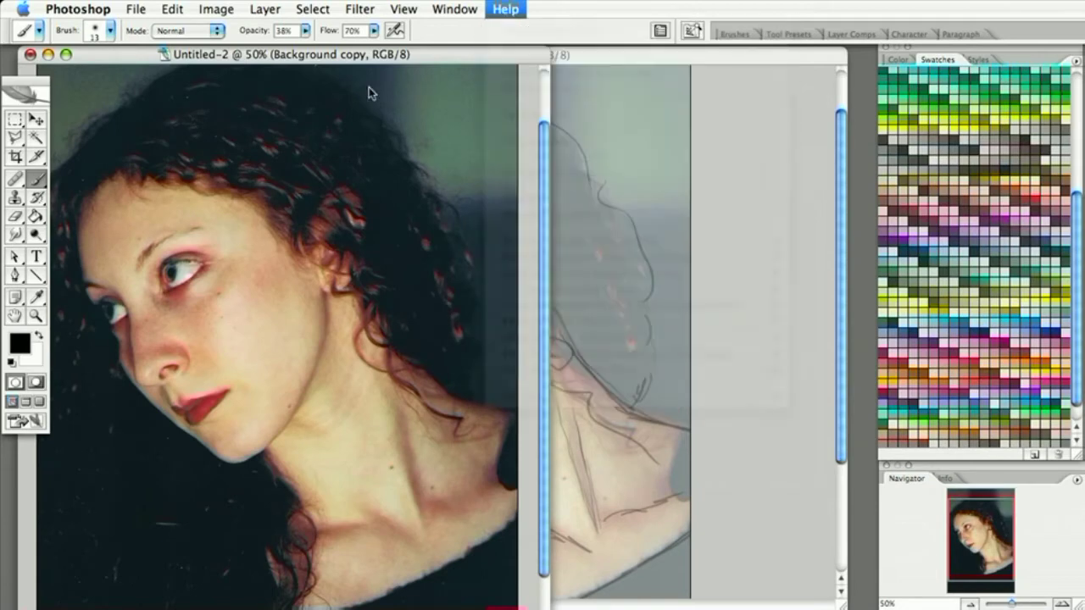
pyautogui.moveTo(336, 63)
pyautogui.mouseDown()
pyautogui.moveTo(426, 86)
pyautogui.moveTo(324, 97)
pyautogui.mouseUp()
pyautogui.hotkey('ctrl', 'Tab')
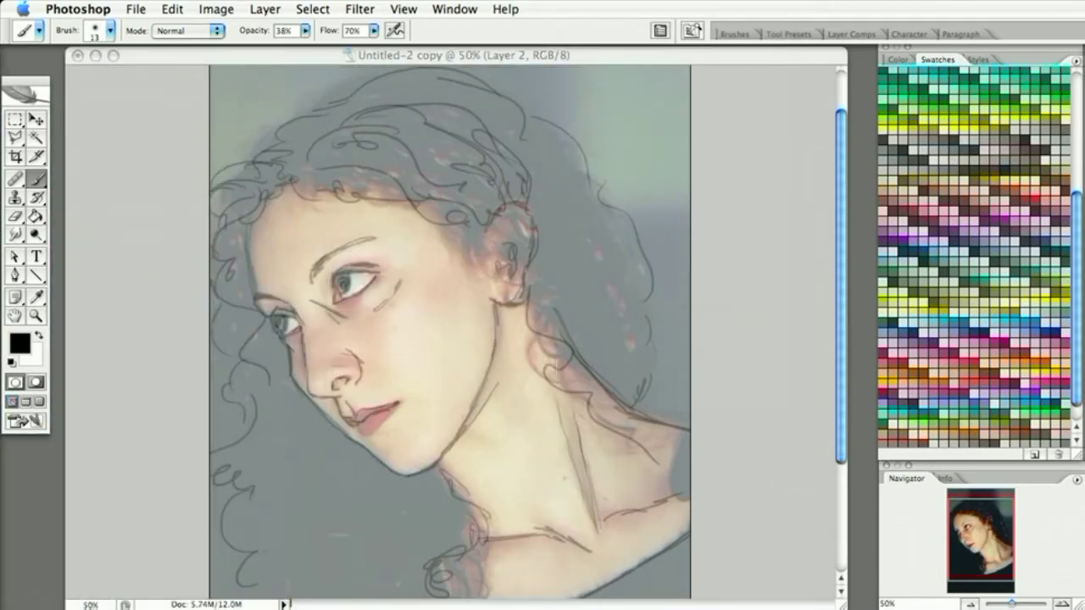
# Sketch wavy strands in the hair behind the ear, the lower lip contour and the wisps in front of the ear.
pyautogui.click(486, 124)
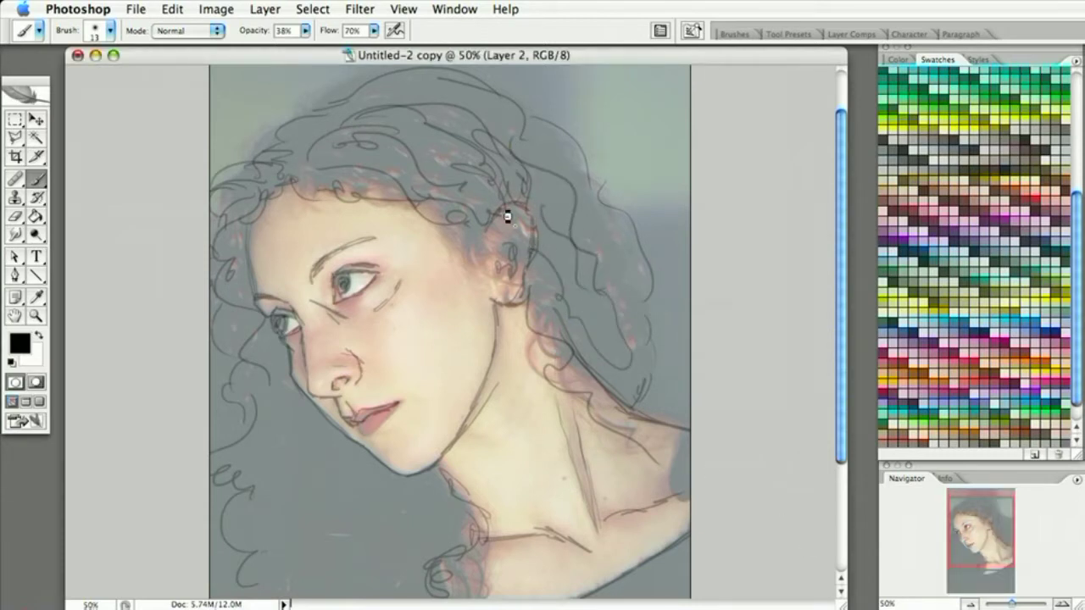
pyautogui.moveTo(359, 436); pyautogui.dragTo(391, 415)
pyautogui.moveTo(434, 235); pyautogui.dragTo(479, 277)
pyautogui.moveTo(436, 234); pyautogui.dragTo(457, 266)
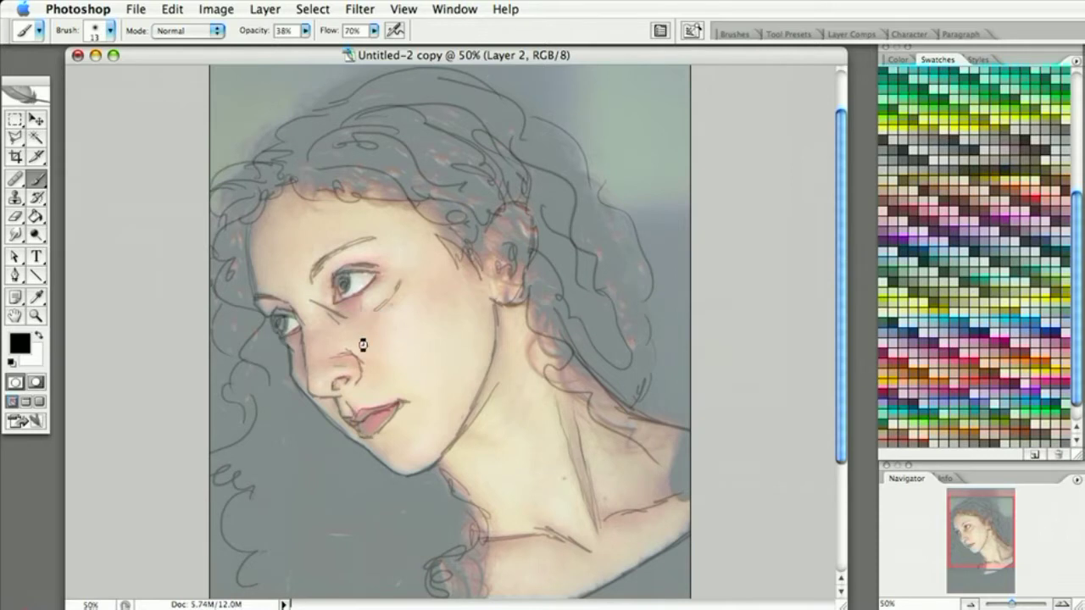
# Outline the shadow planes on the cheek, beside the nose and under the near eye with light strokes.
pyautogui.moveTo(381, 329); pyautogui.dragTo(387, 376)
pyautogui.moveTo(398, 295); pyautogui.dragTo(378, 323)
pyautogui.moveTo(463, 287); pyautogui.dragTo(447, 337)
# Hide the Background copy photo layer to show the line sketch over the white layer.
pyautogui.press('F7')
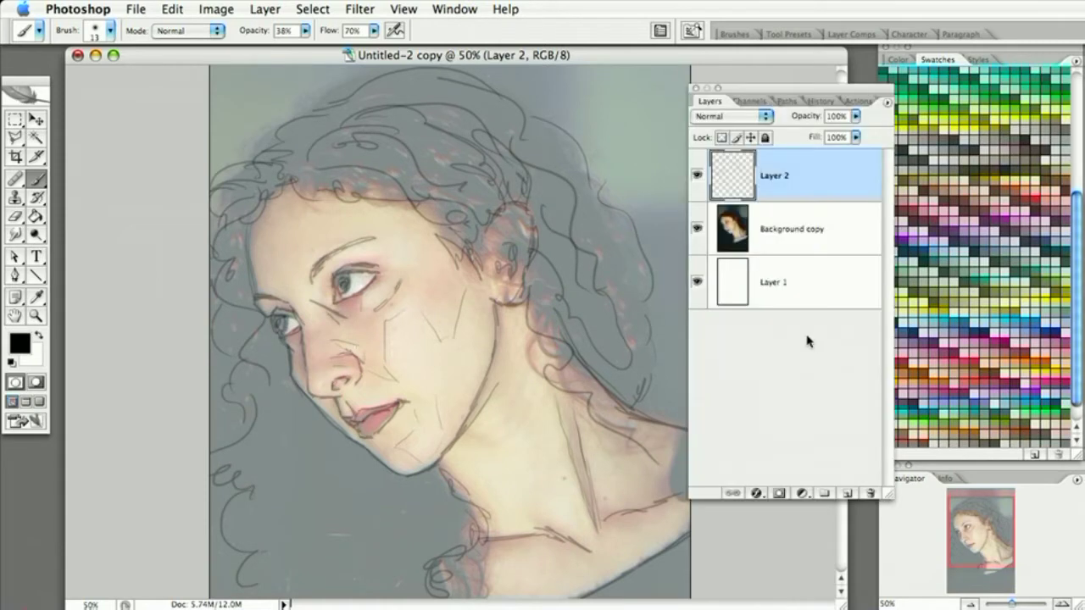
pyautogui.click(697, 230)
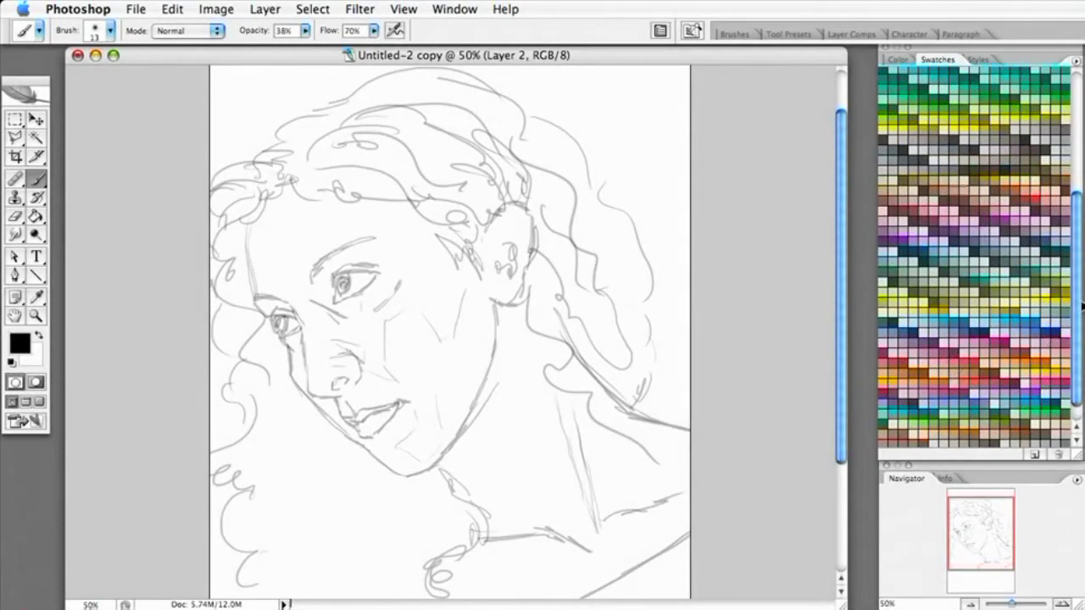
# Add a new empty layer above the line sketch on Layer 2 to hold the colour.
pyautogui.moveTo(1078, 305); pyautogui.dragTo(1080, 324)
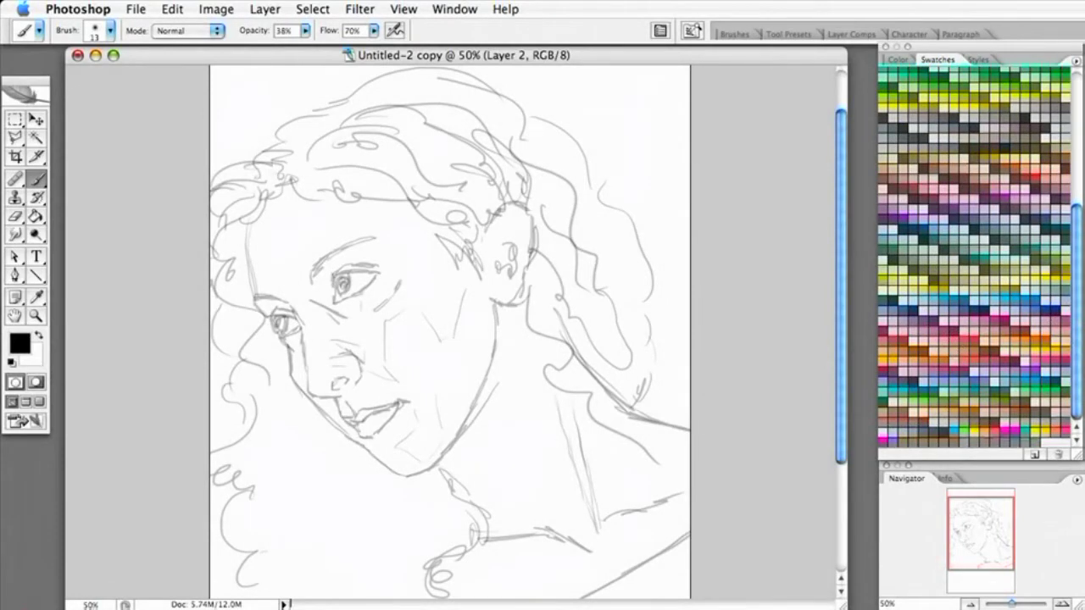
pyautogui.press('F7')
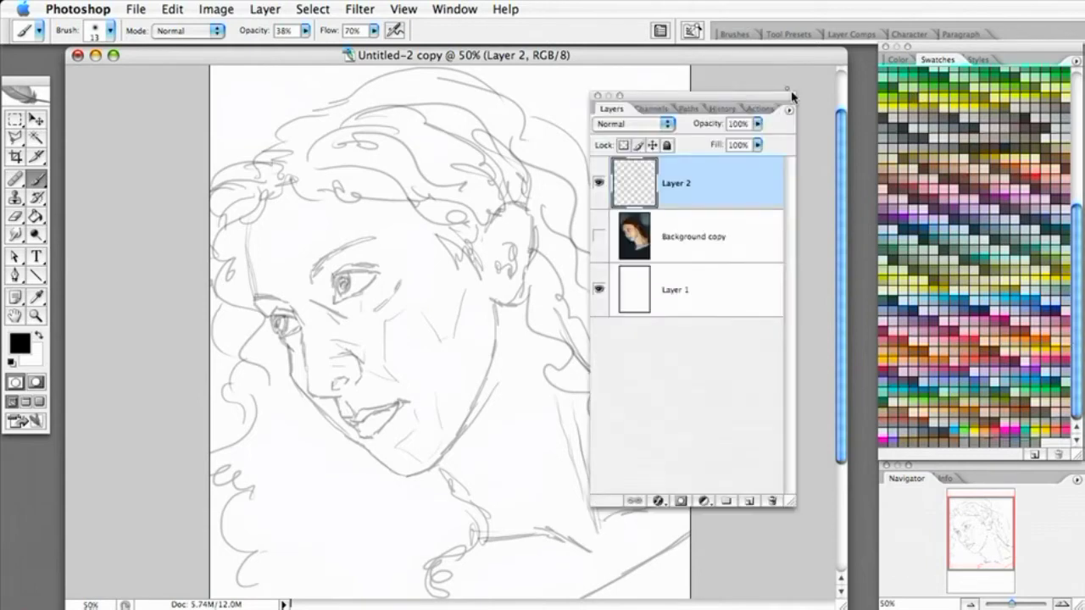
pyautogui.click(749, 501)
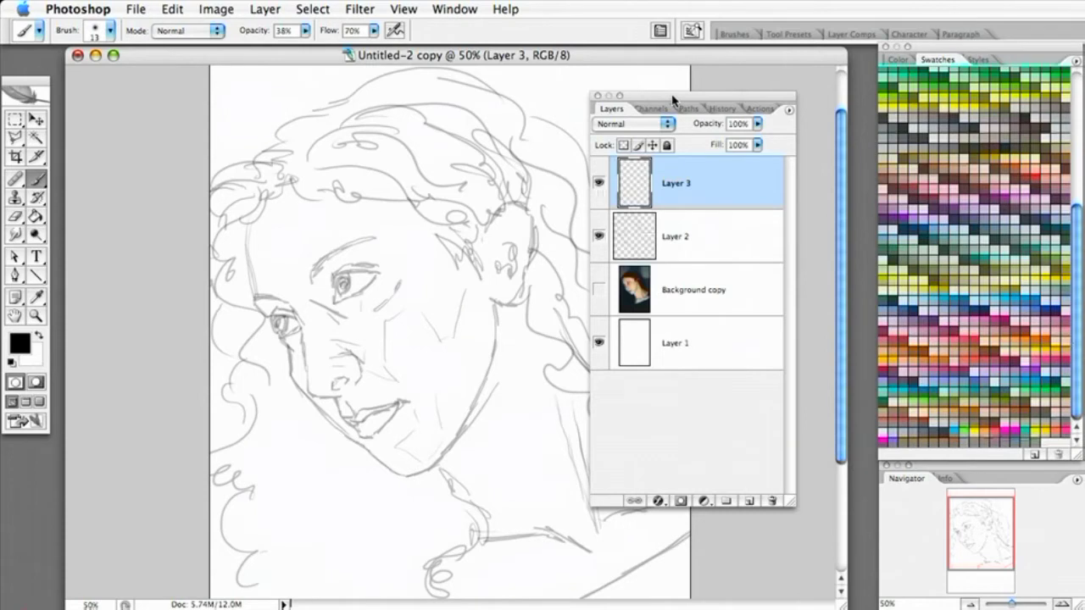
pyautogui.press('F7')
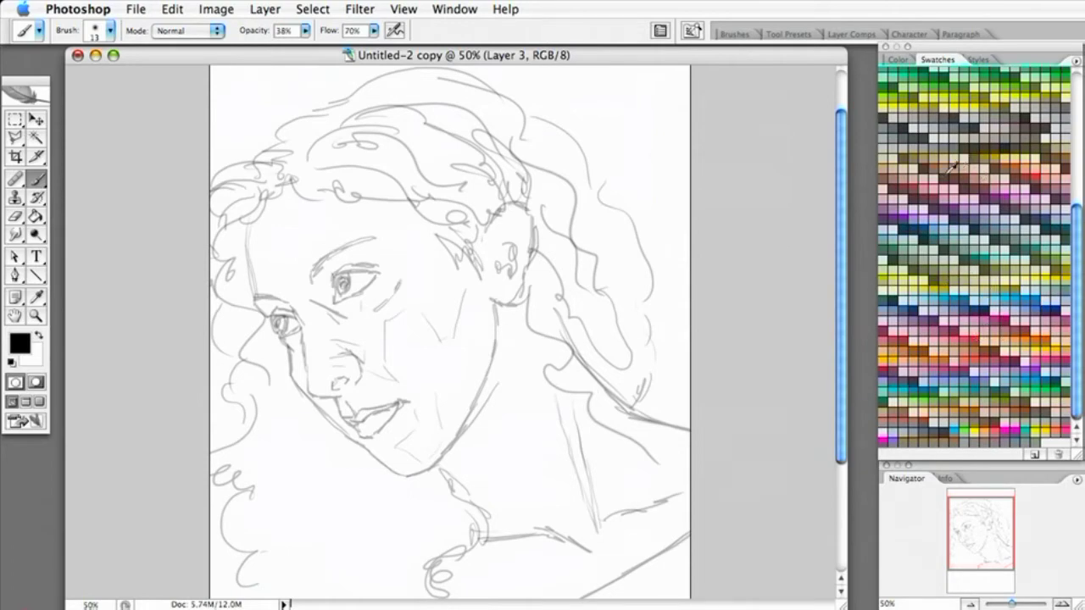
# Choose a dark brown swatch as the painting colour and set the soft brush to 27 px.
pyautogui.moveTo(1079, 229); pyautogui.dragTo(1082, 95)
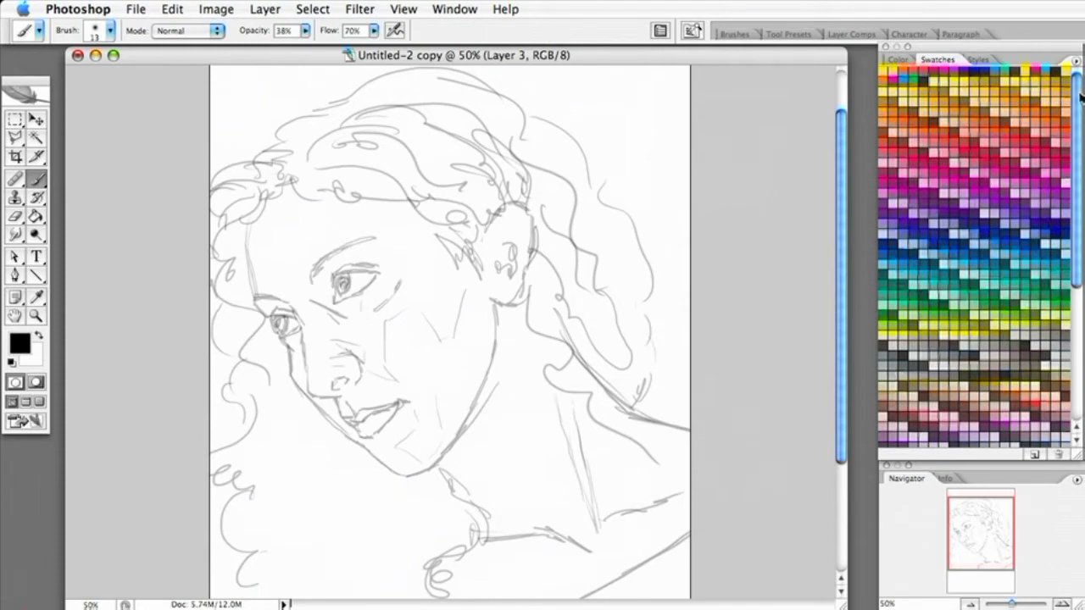
pyautogui.moveTo(1080, 98); pyautogui.dragTo(1073, 244)
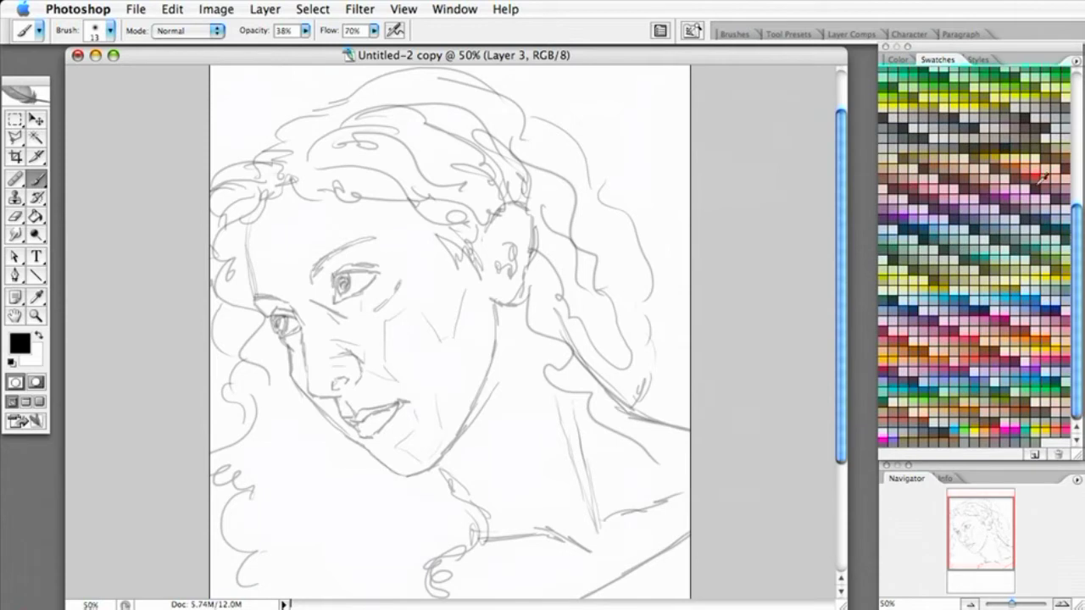
pyautogui.click(924, 169)
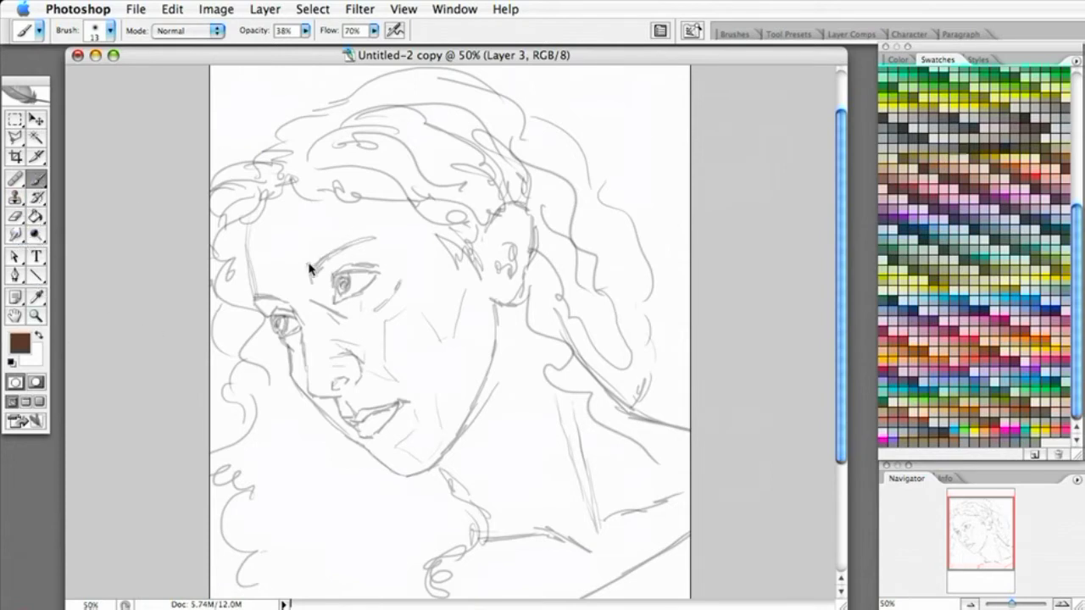
pyautogui.click(111, 34)
pyautogui.click(170, 281)
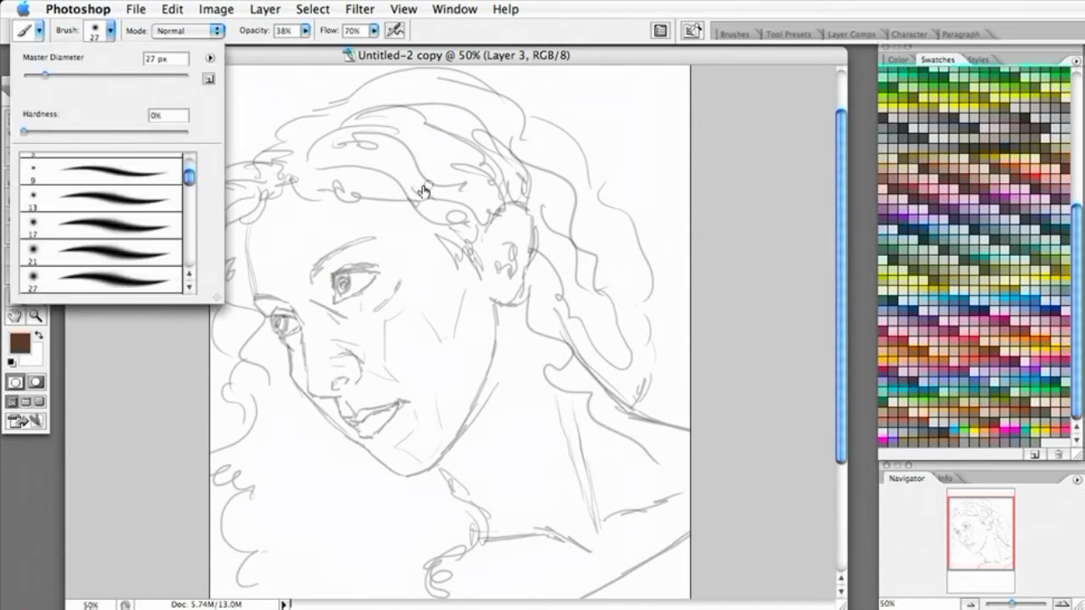
# Paint dark brown shadows along the upper lids of both eyes and the inner corner of the near eye.
pyautogui.click(342, 273)
pyautogui.moveTo(367, 269)
pyautogui.mouseDown()
pyautogui.moveTo(329, 283)
pyautogui.moveTo(335, 290)
pyautogui.mouseUp()
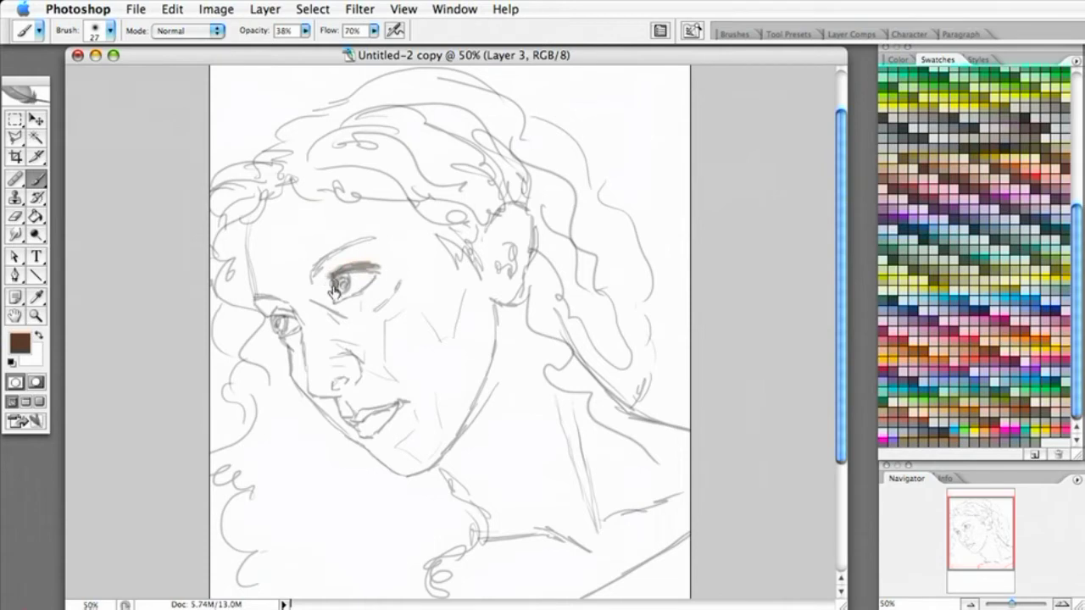
pyautogui.moveTo(273, 307)
pyautogui.mouseDown()
pyautogui.moveTo(283, 307)
pyautogui.moveTo(256, 301)
pyautogui.moveTo(288, 313)
pyautogui.mouseUp()
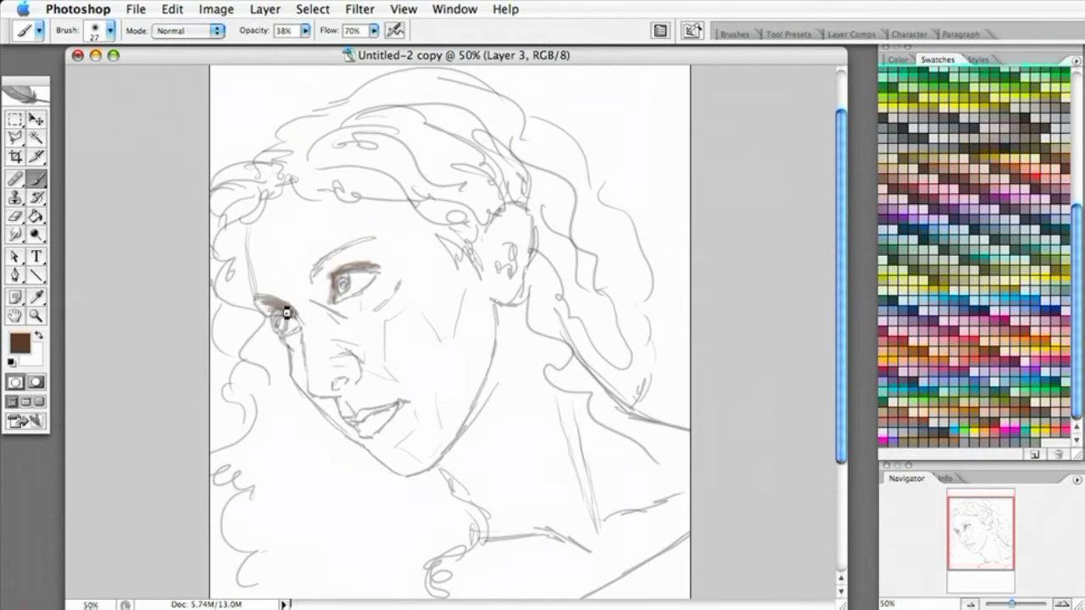
# Lower the brush opacity to 35% and shade the far edge of the face from the nose past the mouth to the chin.
pyautogui.click(302, 31)
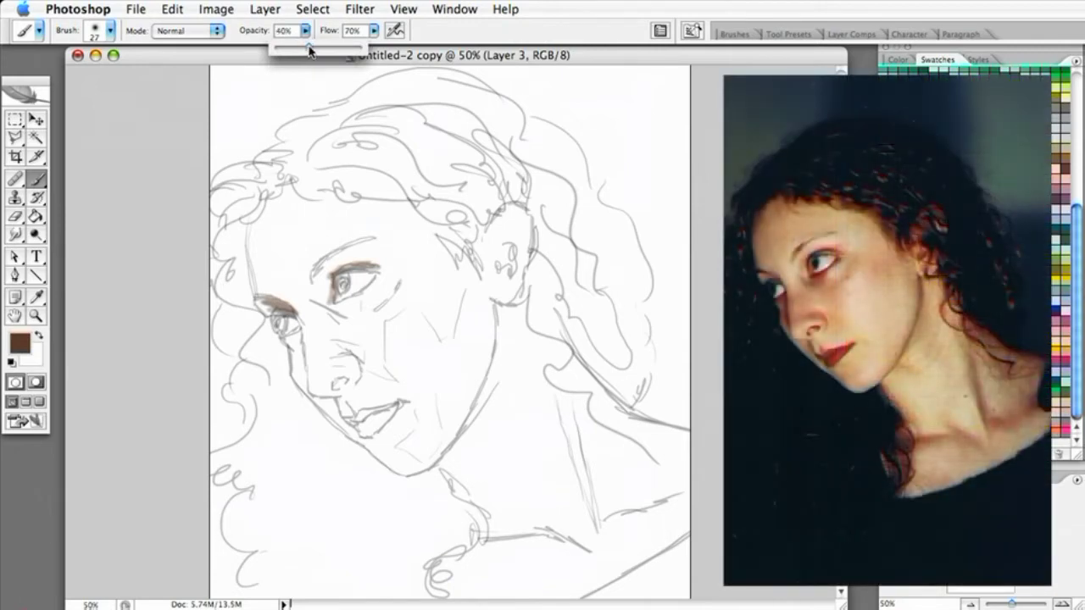
pyautogui.moveTo(306, 52); pyautogui.dragTo(304, 54)
pyautogui.click(306, 32)
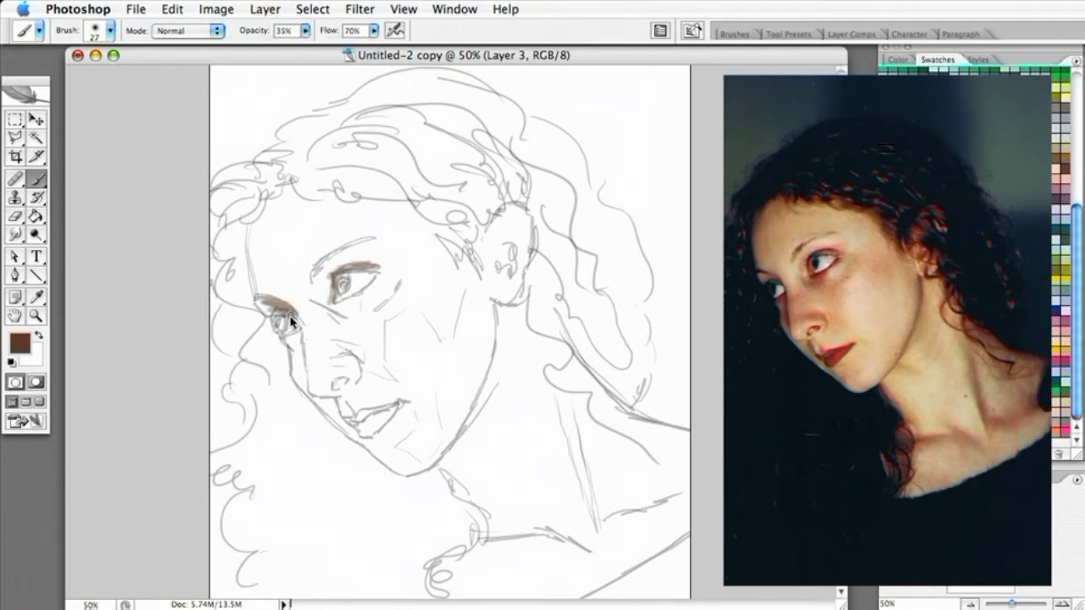
pyautogui.moveTo(311, 337)
pyautogui.mouseDown()
pyautogui.moveTo(295, 376)
pyautogui.moveTo(305, 376)
pyautogui.moveTo(297, 379)
pyautogui.moveTo(331, 414)
pyautogui.moveTo(317, 399)
pyautogui.moveTo(334, 404)
pyautogui.moveTo(342, 426)
pyautogui.moveTo(318, 406)
pyautogui.moveTo(404, 478)
pyautogui.moveTo(369, 443)
pyautogui.moveTo(399, 476)
pyautogui.mouseUp()
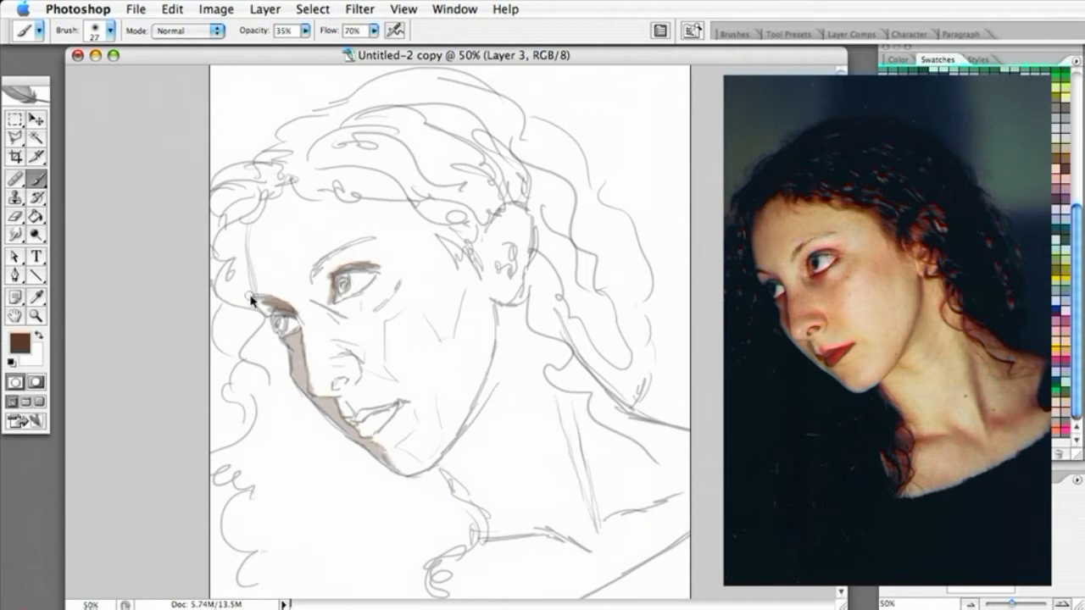
# Deepen the brown around both eyes and shade along the jawline and inside the ear.
pyautogui.moveTo(266, 315); pyautogui.dragTo(262, 305)
pyautogui.moveTo(332, 276); pyautogui.dragTo(347, 263)
pyautogui.moveTo(494, 308)
pyautogui.mouseDown()
pyautogui.moveTo(489, 368)
pyautogui.moveTo(493, 304)
pyautogui.moveTo(496, 349)
pyautogui.moveTo(467, 418)
pyautogui.moveTo(483, 381)
pyautogui.moveTo(430, 461)
pyautogui.moveTo(489, 365)
pyautogui.moveTo(493, 294)
pyautogui.moveTo(523, 242)
pyautogui.moveTo(522, 291)
pyautogui.moveTo(488, 291)
pyautogui.moveTo(501, 246)
pyautogui.mouseUp()
pyautogui.moveTo(520, 205)
pyautogui.mouseDown()
pyautogui.moveTo(487, 240)
pyautogui.moveTo(520, 225)
pyautogui.mouseUp()
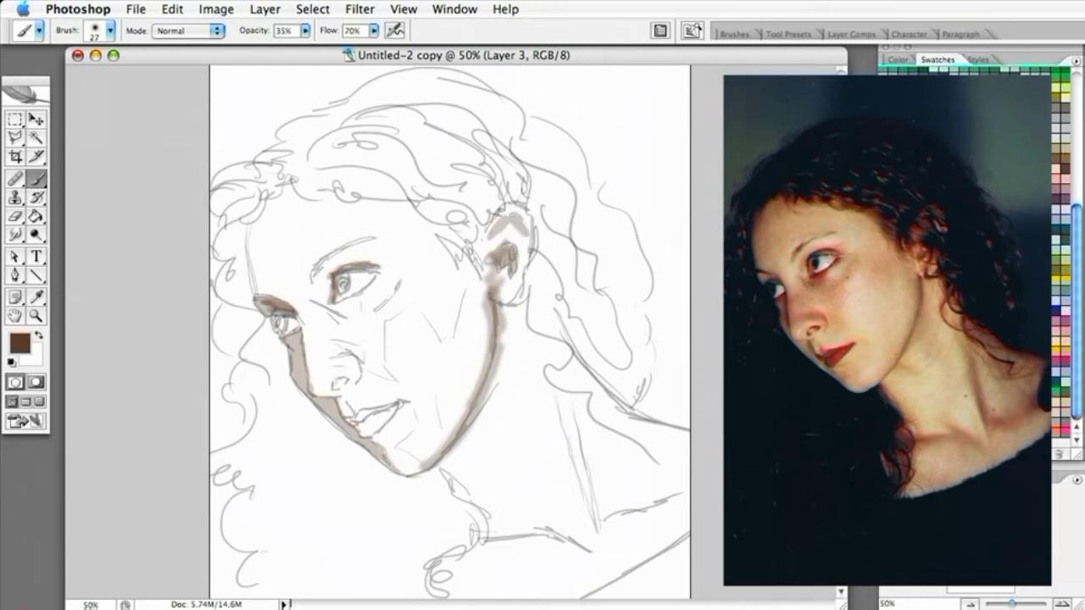
# Check the ear in the original photo document, Untitled-2, and darken the shadows inside the sketched ear.
pyautogui.moveTo(0, 5)
pyautogui.mouseDown()
pyautogui.moveTo(360, 4)
pyautogui.moveTo(436, 66)
pyautogui.mouseUp()
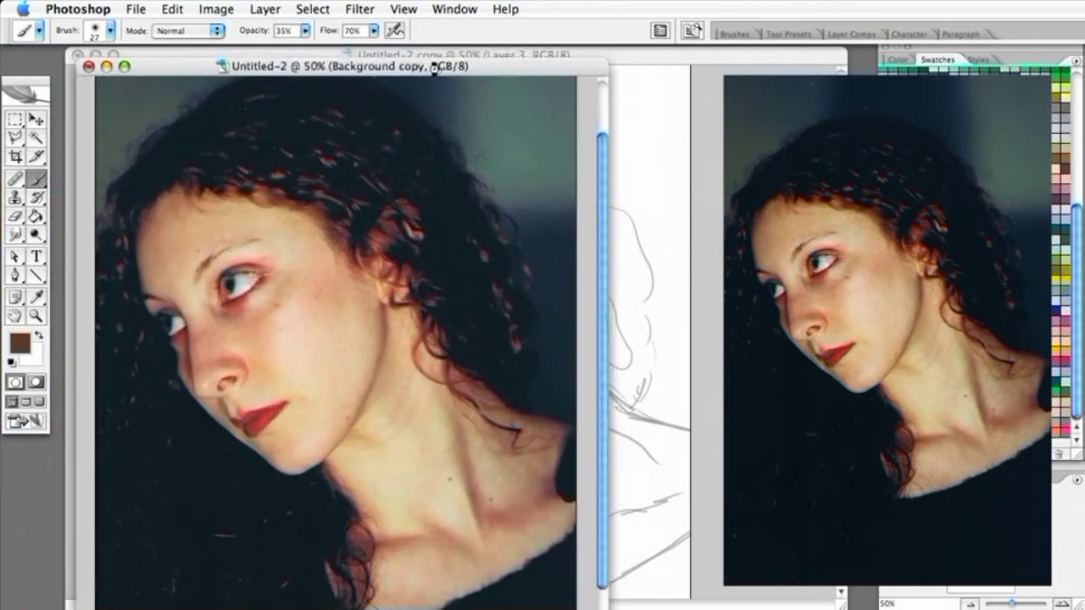
pyautogui.moveTo(432, 65)
pyautogui.mouseDown()
pyautogui.moveTo(133, 189)
pyautogui.moveTo(0, 169)
pyautogui.mouseUp()
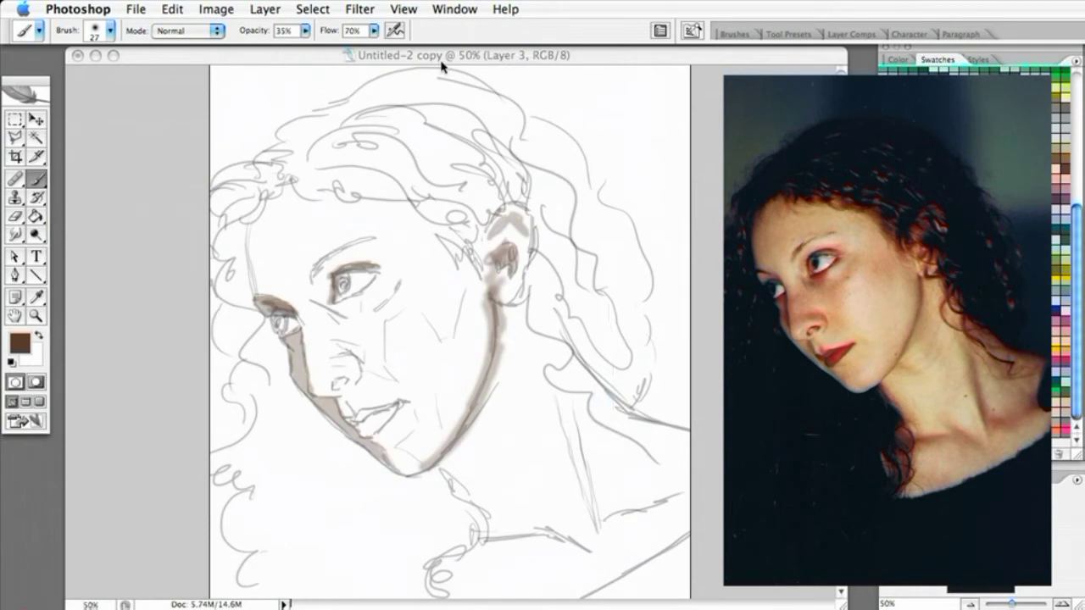
pyautogui.click(498, 225)
pyautogui.moveTo(500, 233)
pyautogui.mouseDown()
pyautogui.moveTo(517, 219)
pyautogui.moveTo(520, 240)
pyautogui.moveTo(507, 227)
pyautogui.moveTo(486, 243)
pyautogui.moveTo(510, 222)
pyautogui.moveTo(517, 240)
pyautogui.mouseUp()
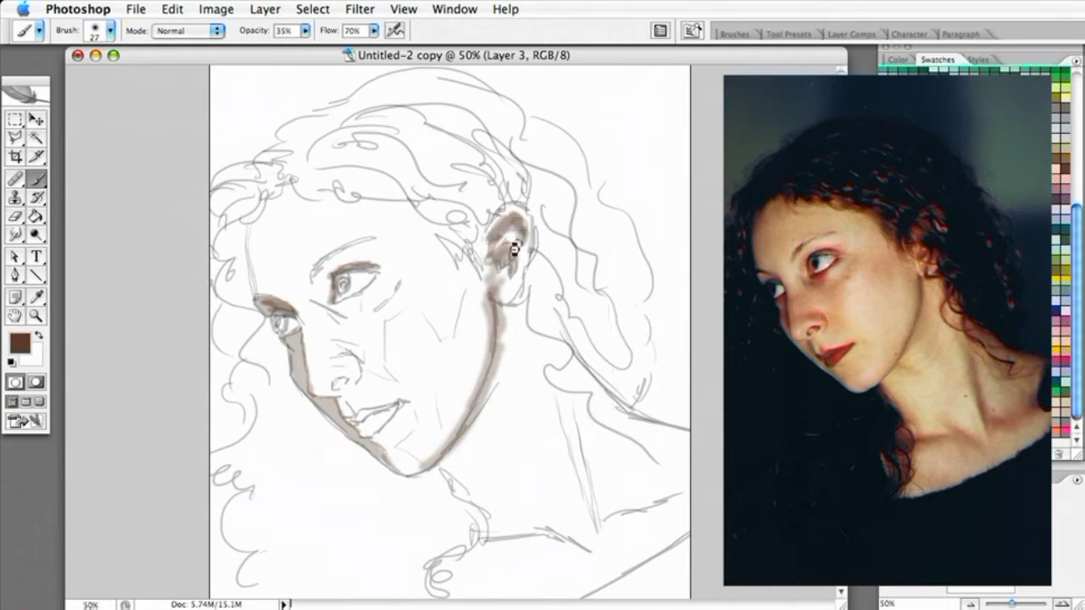
# Shade the neck below the ear, the neck muscle and the collarbones with brown strokes.
pyautogui.moveTo(552, 370)
pyautogui.mouseDown()
pyautogui.moveTo(583, 465)
pyautogui.moveTo(552, 340)
pyautogui.moveTo(589, 505)
pyautogui.moveTo(568, 389)
pyautogui.moveTo(584, 481)
pyautogui.moveTo(584, 428)
pyautogui.moveTo(572, 402)
pyautogui.moveTo(597, 517)
pyautogui.moveTo(678, 481)
pyautogui.moveTo(636, 510)
pyautogui.moveTo(648, 497)
pyautogui.moveTo(596, 452)
pyautogui.moveTo(669, 501)
pyautogui.moveTo(654, 494)
pyautogui.moveTo(670, 486)
pyautogui.moveTo(617, 515)
pyautogui.moveTo(685, 472)
pyautogui.moveTo(620, 504)
pyautogui.moveTo(615, 491)
pyautogui.moveTo(597, 496)
pyautogui.moveTo(589, 464)
pyautogui.moveTo(617, 512)
pyautogui.moveTo(657, 498)
pyautogui.moveTo(624, 493)
pyautogui.moveTo(617, 462)
pyautogui.moveTo(673, 481)
pyautogui.mouseUp()
pyautogui.moveTo(533, 514)
pyautogui.mouseDown()
pyautogui.moveTo(501, 535)
pyautogui.moveTo(557, 543)
pyautogui.moveTo(527, 503)
pyautogui.moveTo(559, 533)
pyautogui.mouseUp()
pyautogui.moveTo(496, 316)
pyautogui.mouseDown()
pyautogui.moveTo(484, 411)
pyautogui.moveTo(508, 368)
pyautogui.moveTo(513, 419)
pyautogui.moveTo(495, 388)
pyautogui.moveTo(478, 300)
pyautogui.mouseUp()
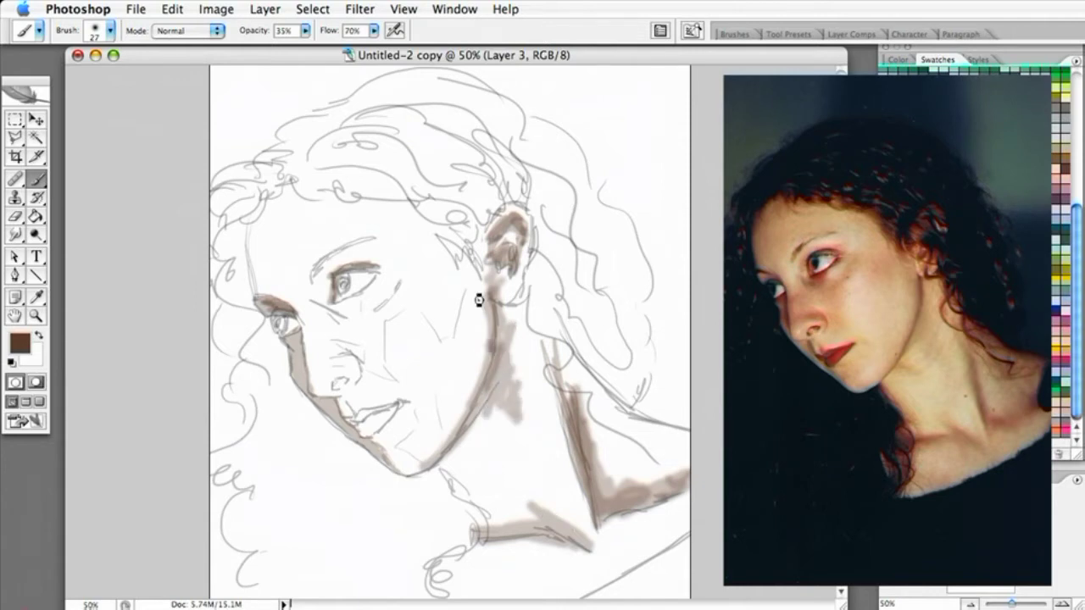
# Shade under the near eye, beside the nose, the upper eye socket and the far side of the forehead in brown.
pyautogui.moveTo(367, 327)
pyautogui.mouseDown()
pyautogui.moveTo(334, 310)
pyautogui.moveTo(388, 303)
pyautogui.mouseUp()
pyautogui.moveTo(350, 305)
pyautogui.mouseDown()
pyautogui.moveTo(377, 345)
pyautogui.moveTo(355, 341)
pyautogui.moveTo(385, 371)
pyautogui.moveTo(376, 329)
pyautogui.moveTo(376, 340)
pyautogui.moveTo(397, 304)
pyautogui.moveTo(374, 308)
pyautogui.moveTo(393, 289)
pyautogui.moveTo(344, 362)
pyautogui.mouseUp()
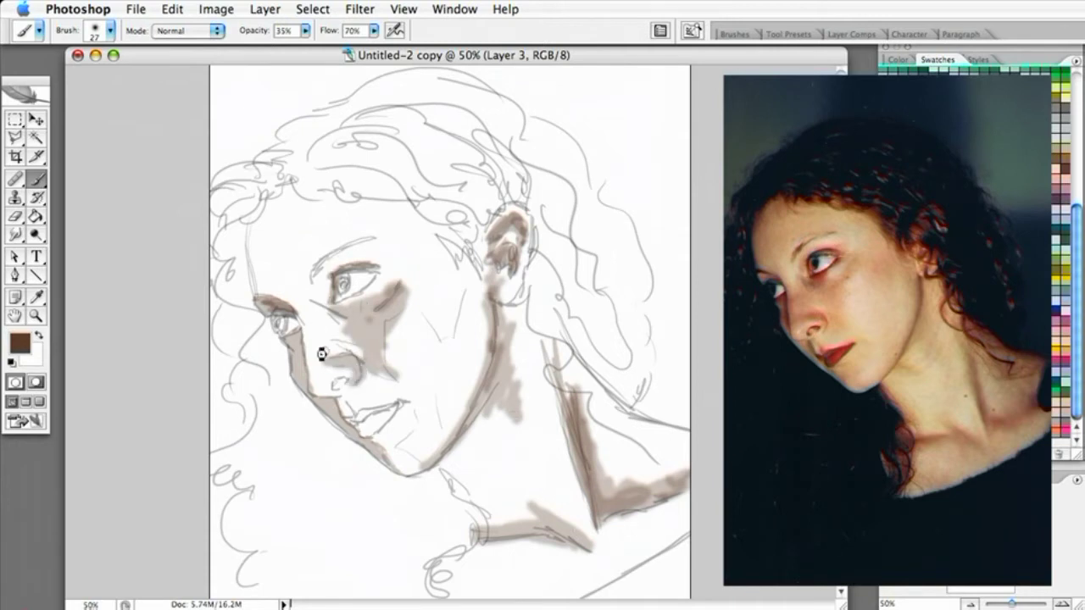
pyautogui.moveTo(314, 370)
pyautogui.mouseDown()
pyautogui.moveTo(323, 356)
pyautogui.moveTo(307, 331)
pyautogui.mouseUp()
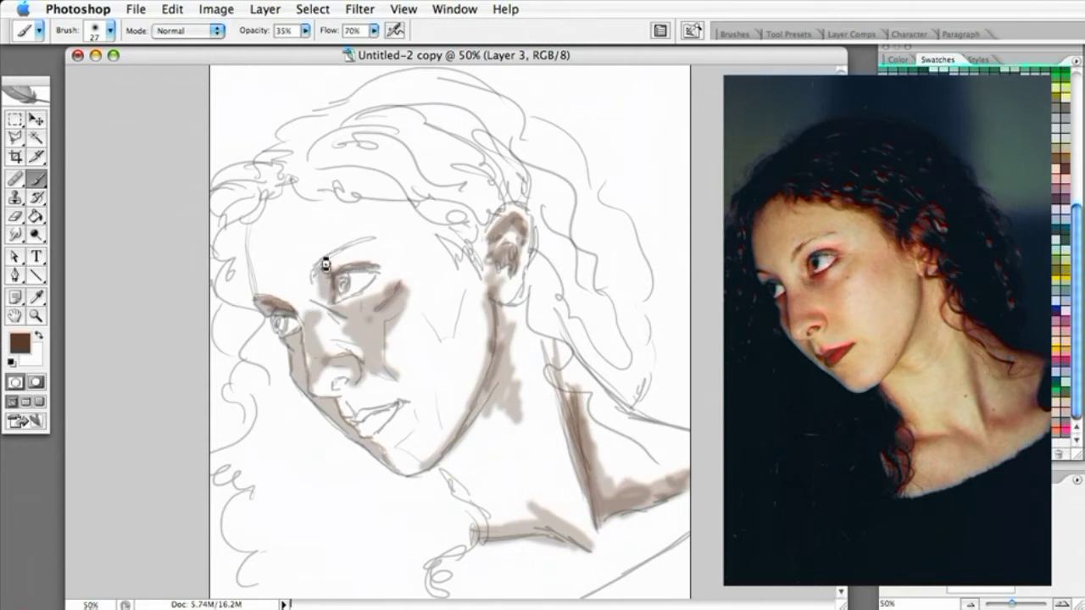
pyautogui.moveTo(327, 272); pyautogui.dragTo(383, 256)
pyautogui.moveTo(263, 222)
pyautogui.mouseDown()
pyautogui.moveTo(256, 254)
pyautogui.moveTo(257, 202)
pyautogui.moveTo(251, 291)
pyautogui.moveTo(263, 236)
pyautogui.moveTo(292, 192)
pyautogui.moveTo(285, 264)
pyautogui.moveTo(260, 280)
pyautogui.mouseUp()
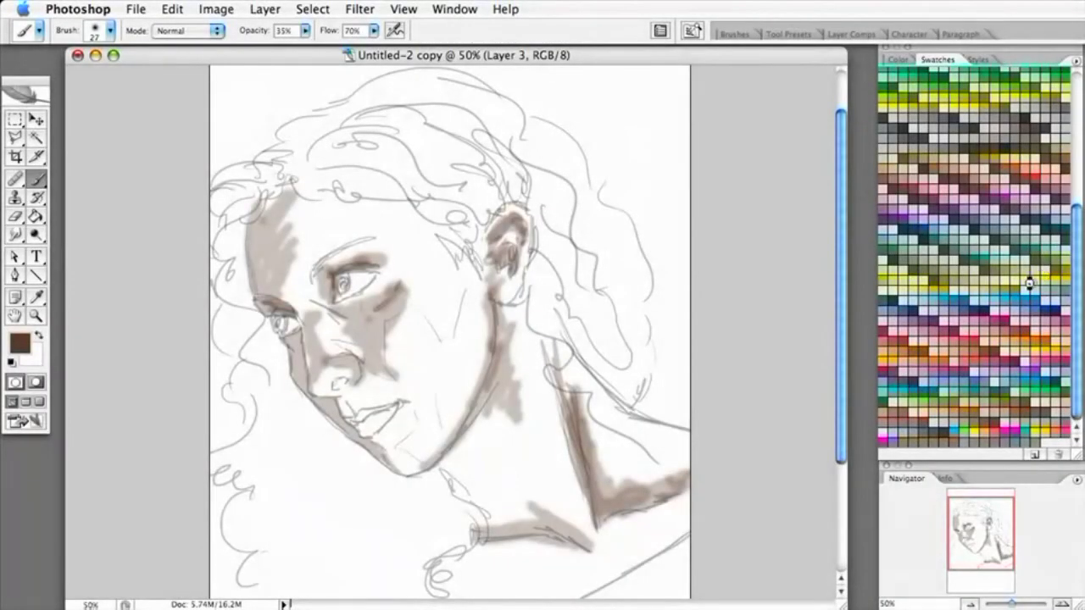
# Choose a pale yellow swatch as the painting colour and set the soft brush to 35 px.
pyautogui.click(920, 288)
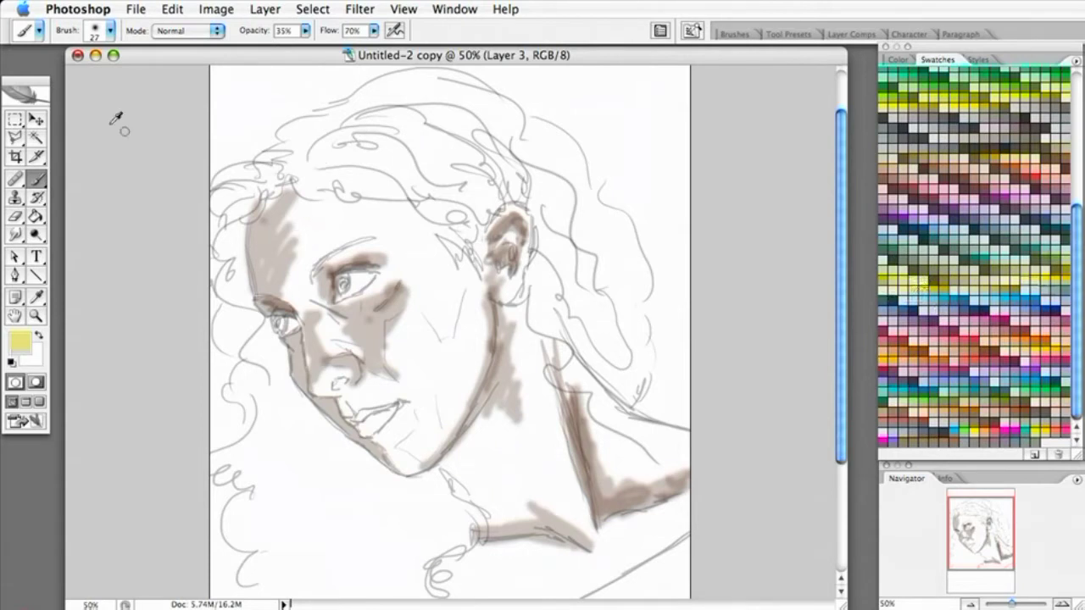
pyautogui.click(110, 31)
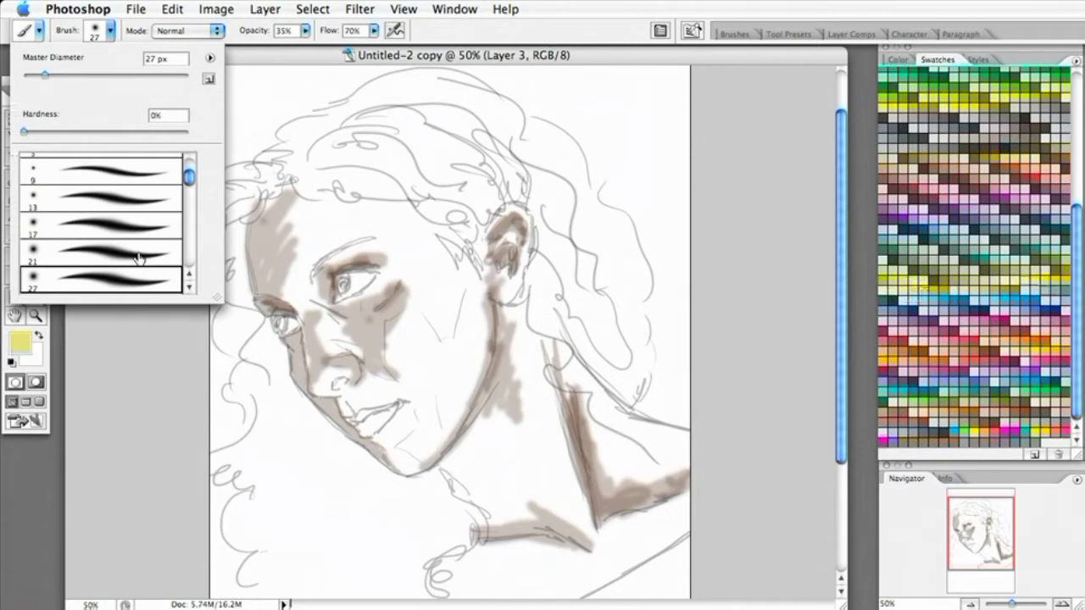
pyautogui.click(191, 287)
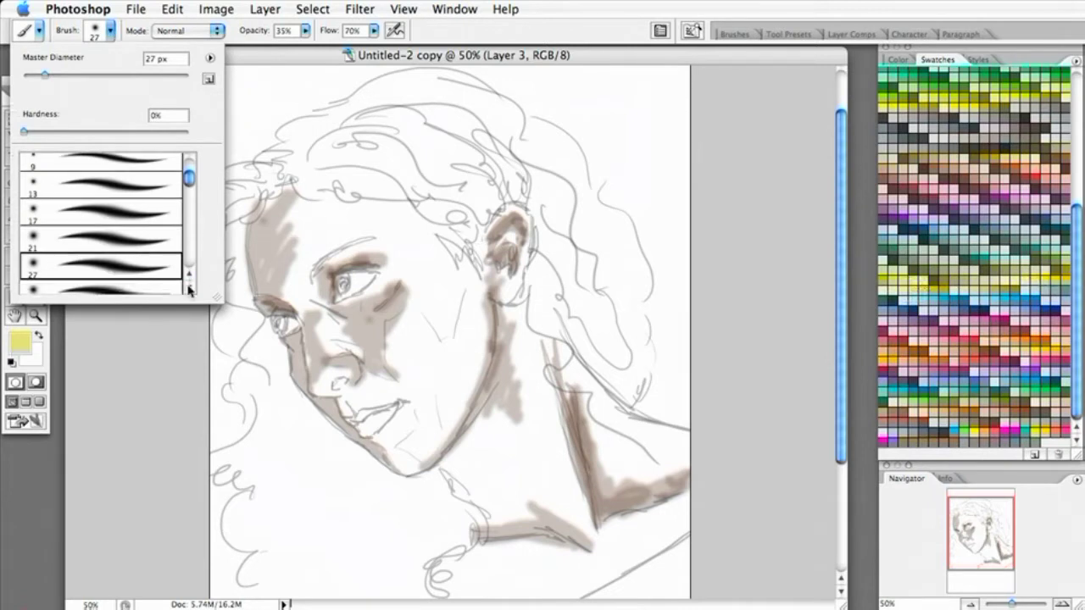
pyautogui.click(191, 289)
pyautogui.click(138, 284)
# Paint the forehead, cheek, nose, chin and ear with the pale yellow skin base.
pyautogui.click(363, 214)
pyautogui.moveTo(301, 241)
pyautogui.mouseDown()
pyautogui.moveTo(323, 228)
pyautogui.moveTo(299, 227)
pyautogui.moveTo(325, 211)
pyautogui.moveTo(299, 198)
pyautogui.moveTo(289, 279)
pyautogui.moveTo(313, 249)
pyautogui.moveTo(306, 272)
pyautogui.moveTo(303, 261)
pyautogui.moveTo(286, 280)
pyautogui.moveTo(303, 315)
pyautogui.moveTo(309, 280)
pyautogui.moveTo(354, 227)
pyautogui.moveTo(382, 246)
pyautogui.moveTo(418, 235)
pyautogui.moveTo(369, 211)
pyautogui.moveTo(420, 220)
pyautogui.moveTo(465, 246)
pyautogui.moveTo(481, 303)
pyautogui.moveTo(427, 243)
pyautogui.moveTo(474, 296)
pyautogui.moveTo(424, 279)
pyautogui.moveTo(379, 245)
pyautogui.moveTo(403, 263)
pyautogui.moveTo(364, 290)
pyautogui.moveTo(432, 262)
pyautogui.moveTo(485, 295)
pyautogui.moveTo(423, 396)
pyautogui.moveTo(423, 333)
pyautogui.moveTo(419, 348)
pyautogui.moveTo(407, 313)
pyautogui.moveTo(389, 332)
pyautogui.moveTo(409, 383)
pyautogui.moveTo(435, 356)
pyautogui.moveTo(444, 415)
pyautogui.moveTo(462, 382)
pyautogui.moveTo(467, 397)
pyautogui.moveTo(443, 434)
pyautogui.moveTo(416, 448)
pyautogui.moveTo(426, 429)
pyautogui.moveTo(415, 461)
pyautogui.moveTo(412, 418)
pyautogui.moveTo(413, 461)
pyautogui.moveTo(370, 442)
pyautogui.moveTo(416, 428)
pyautogui.moveTo(405, 470)
pyautogui.moveTo(458, 417)
pyautogui.moveTo(433, 429)
pyautogui.moveTo(484, 339)
pyautogui.mouseUp()
pyautogui.moveTo(325, 354)
pyautogui.mouseDown()
pyautogui.moveTo(345, 385)
pyautogui.moveTo(325, 389)
pyautogui.moveTo(331, 373)
pyautogui.moveTo(349, 378)
pyautogui.moveTo(333, 382)
pyautogui.moveTo(356, 385)
pyautogui.moveTo(339, 395)
pyautogui.moveTo(386, 398)
pyautogui.mouseUp()
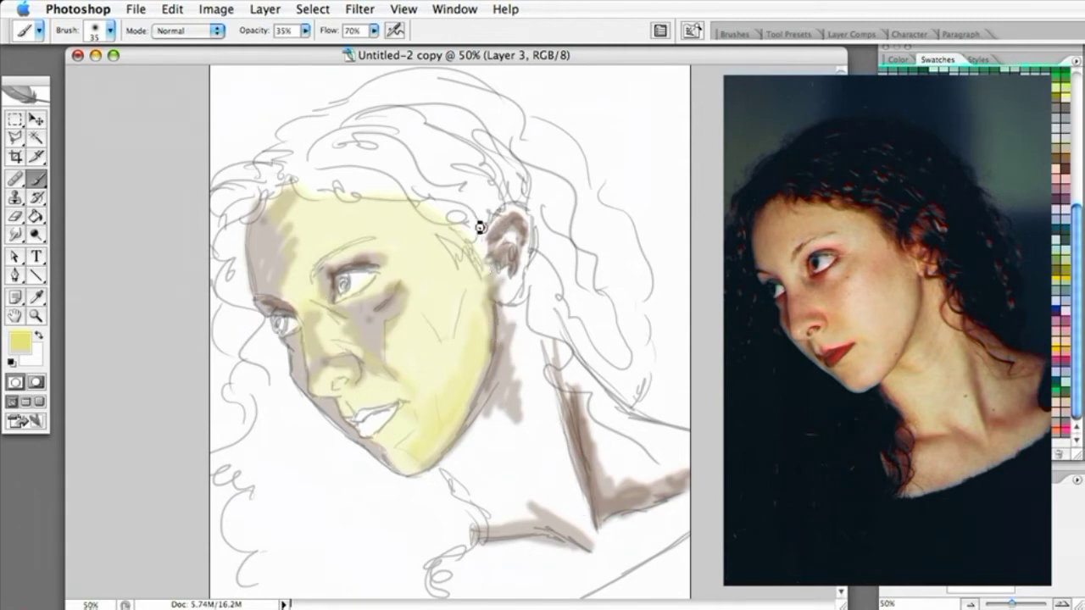
pyautogui.moveTo(484, 217)
pyautogui.mouseDown()
pyautogui.moveTo(508, 202)
pyautogui.moveTo(522, 211)
pyautogui.moveTo(535, 239)
pyautogui.moveTo(508, 238)
pyautogui.moveTo(534, 248)
pyautogui.moveTo(508, 298)
pyautogui.mouseUp()
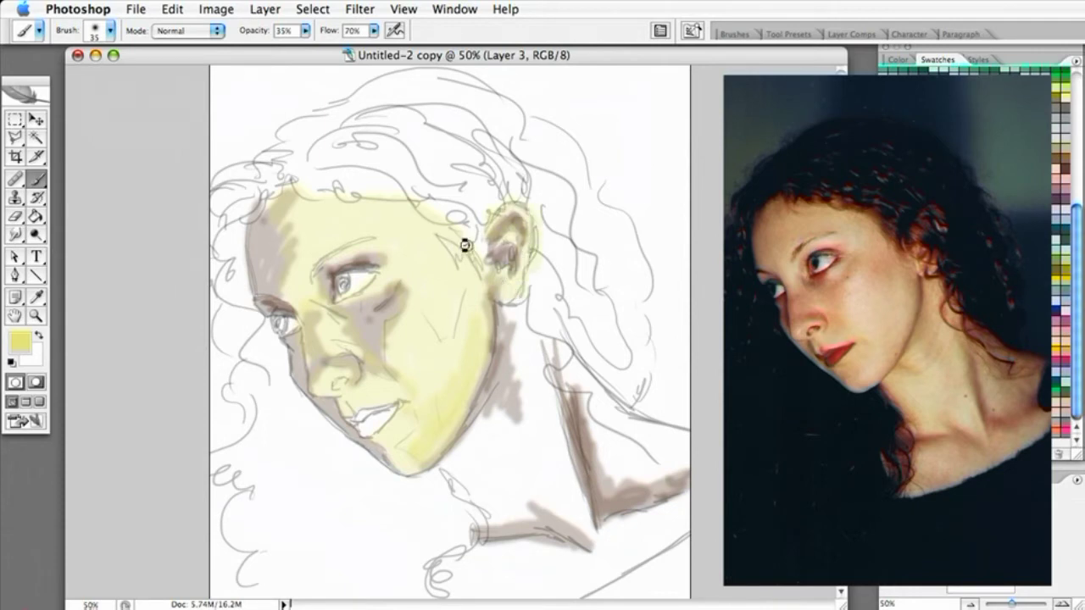
# Cover the neck, shoulder and chest with pale yellow and blend it into the brown shadow on the forehead.
pyautogui.moveTo(487, 446)
pyautogui.mouseDown()
pyautogui.moveTo(499, 496)
pyautogui.moveTo(464, 469)
pyautogui.moveTo(468, 481)
pyautogui.moveTo(515, 512)
pyautogui.moveTo(491, 523)
pyautogui.moveTo(515, 455)
pyautogui.moveTo(489, 416)
pyautogui.moveTo(506, 419)
pyautogui.moveTo(497, 321)
pyautogui.moveTo(521, 306)
pyautogui.moveTo(581, 489)
pyautogui.moveTo(562, 498)
pyautogui.moveTo(523, 421)
pyautogui.moveTo(523, 493)
pyautogui.moveTo(538, 507)
pyautogui.moveTo(543, 466)
pyautogui.moveTo(566, 520)
pyautogui.moveTo(569, 492)
pyautogui.moveTo(582, 503)
pyautogui.moveTo(540, 434)
pyautogui.moveTo(593, 355)
pyautogui.moveTo(618, 395)
pyautogui.moveTo(560, 369)
pyautogui.moveTo(633, 489)
pyautogui.moveTo(618, 477)
pyautogui.moveTo(658, 461)
pyautogui.moveTo(675, 431)
pyautogui.moveTo(679, 450)
pyautogui.moveTo(690, 444)
pyautogui.moveTo(640, 466)
pyautogui.moveTo(556, 371)
pyautogui.moveTo(588, 379)
pyautogui.moveTo(570, 358)
pyautogui.mouseUp()
pyautogui.moveTo(501, 513)
pyautogui.mouseDown()
pyautogui.moveTo(441, 571)
pyautogui.moveTo(550, 554)
pyautogui.moveTo(506, 547)
pyautogui.moveTo(580, 598)
pyautogui.moveTo(679, 519)
pyautogui.moveTo(586, 567)
pyautogui.moveTo(673, 497)
pyautogui.mouseUp()
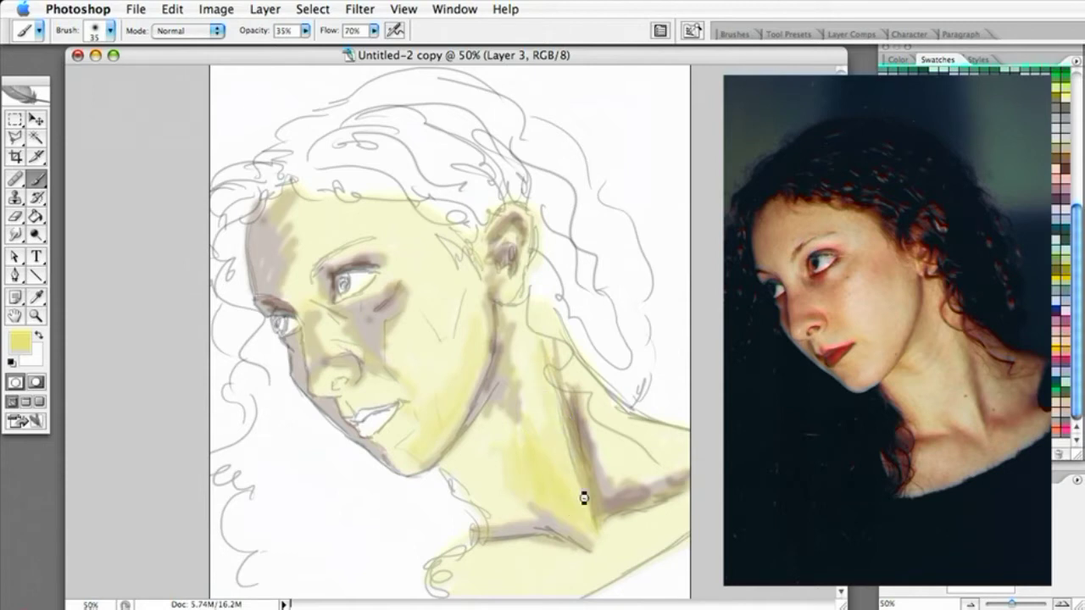
pyautogui.moveTo(452, 450); pyautogui.dragTo(435, 489)
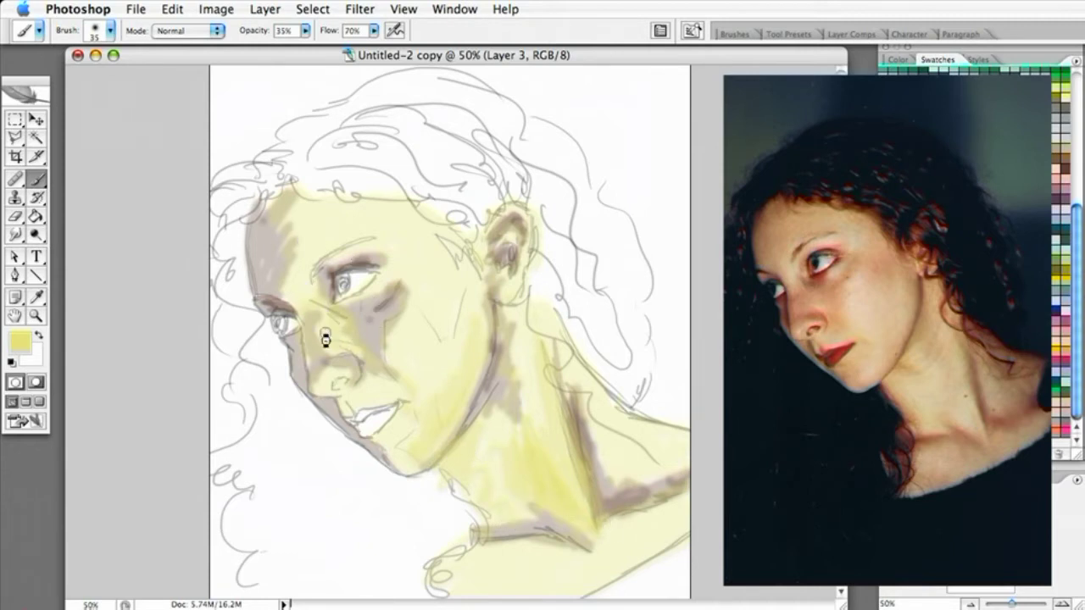
pyautogui.moveTo(288, 278); pyautogui.dragTo(308, 256)
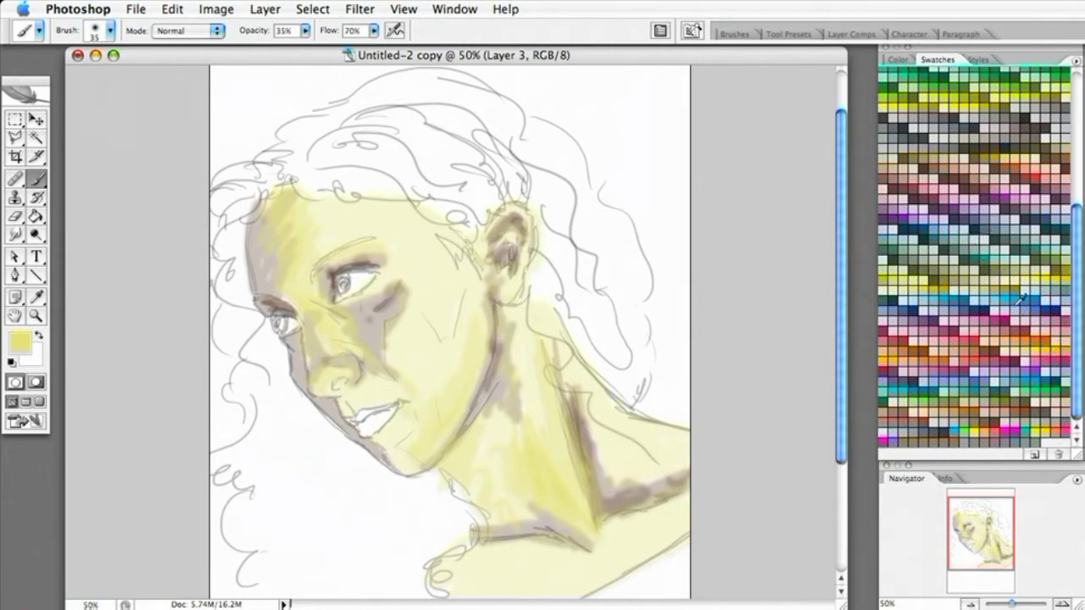
# Choose a salmon pink swatch and glaze it over the shadowed side of the forehead.
pyautogui.click(1031, 163)
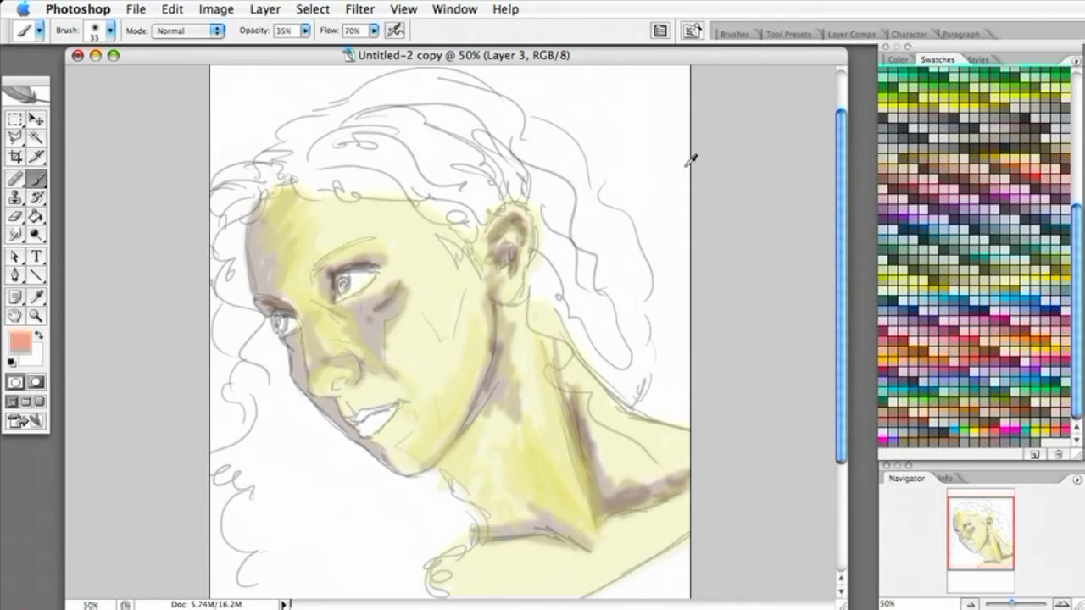
pyautogui.moveTo(261, 215)
pyautogui.mouseDown()
pyautogui.moveTo(287, 196)
pyautogui.moveTo(289, 272)
pyautogui.mouseUp()
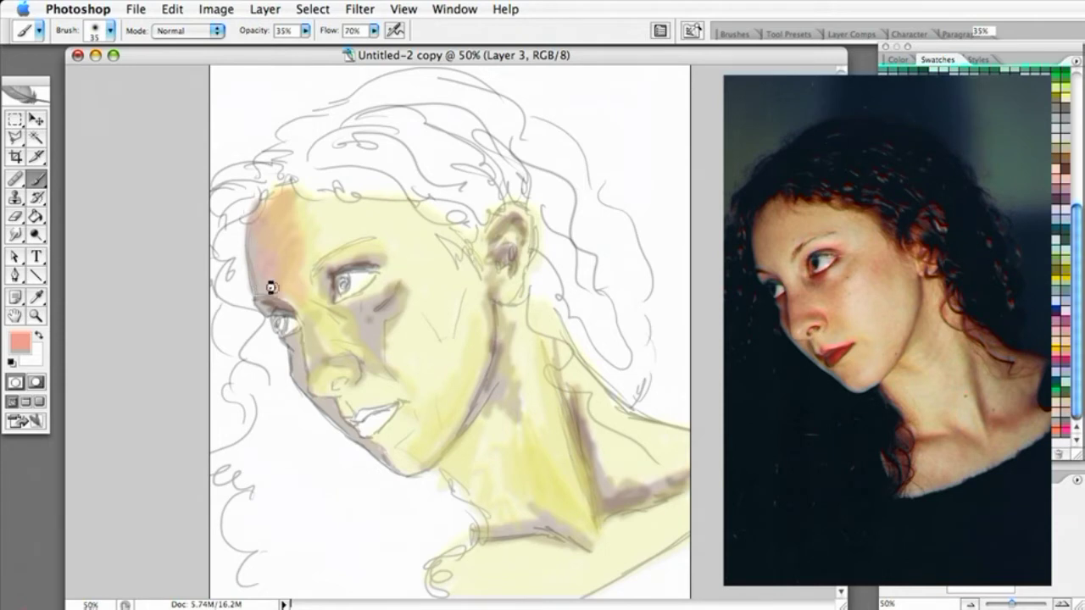
# Lower the brush opacity to 20% and tint the cheek, nose and shadowed edge of the mouth and chin pink.
pyautogui.click(297, 34)
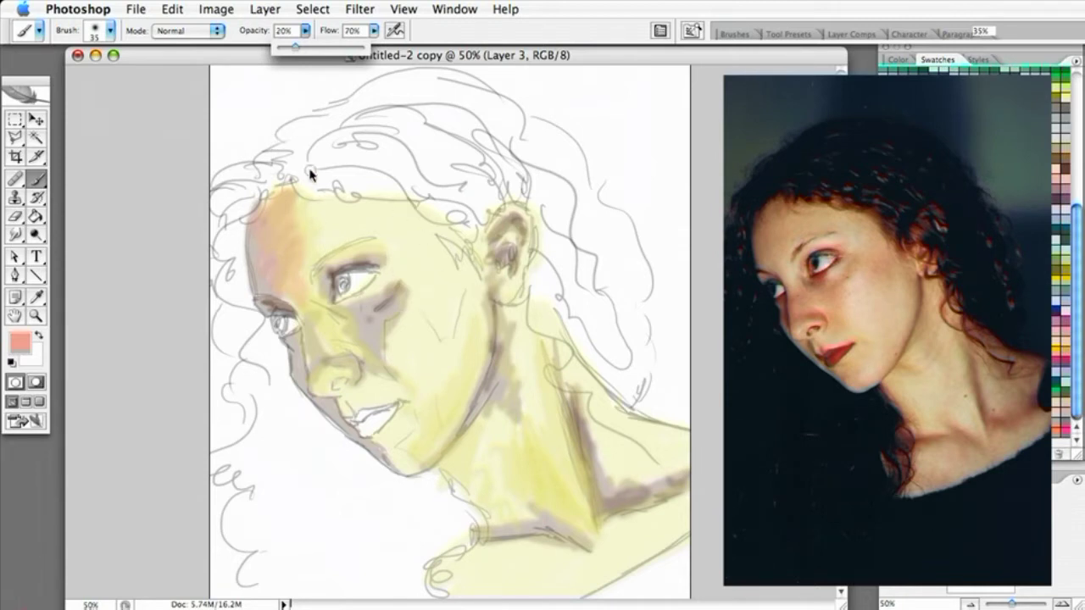
pyautogui.click(413, 297)
pyautogui.moveTo(390, 330)
pyautogui.mouseDown()
pyautogui.moveTo(432, 265)
pyautogui.moveTo(439, 261)
pyautogui.moveTo(444, 322)
pyautogui.moveTo(444, 277)
pyautogui.mouseUp()
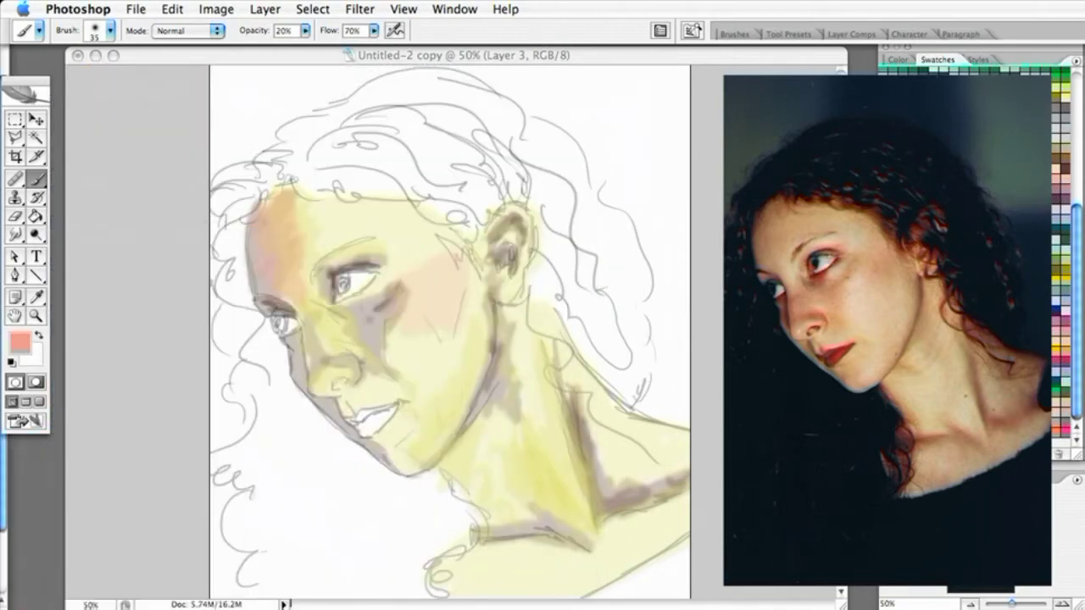
pyautogui.click(431, 305)
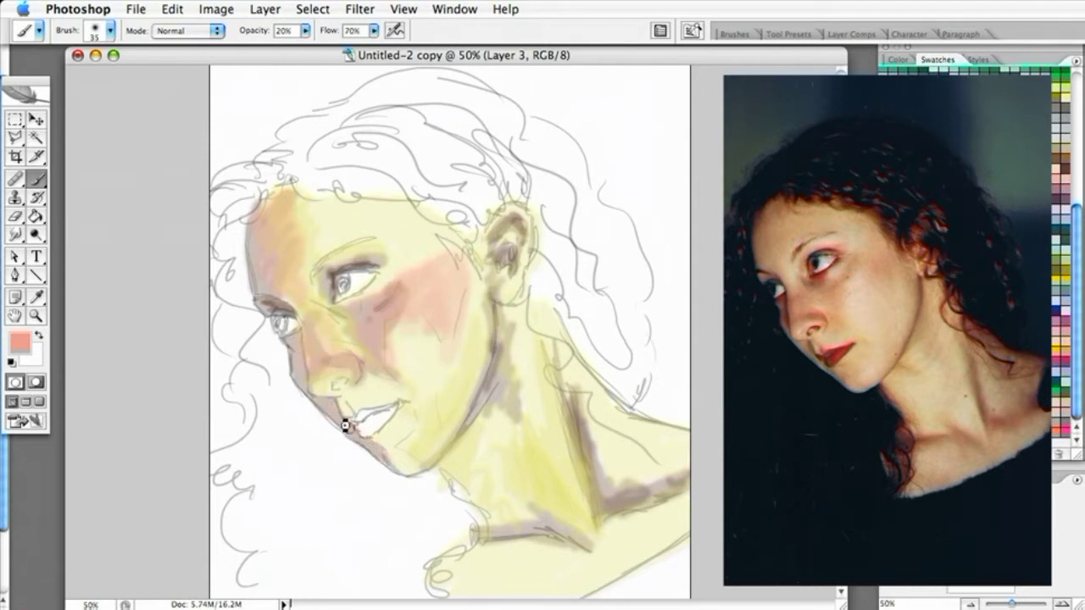
# Switch to Layer 2, check it by toggling its visibility, and erase along the lower cheek near the chin.
pyautogui.hotkey('alt', '[')
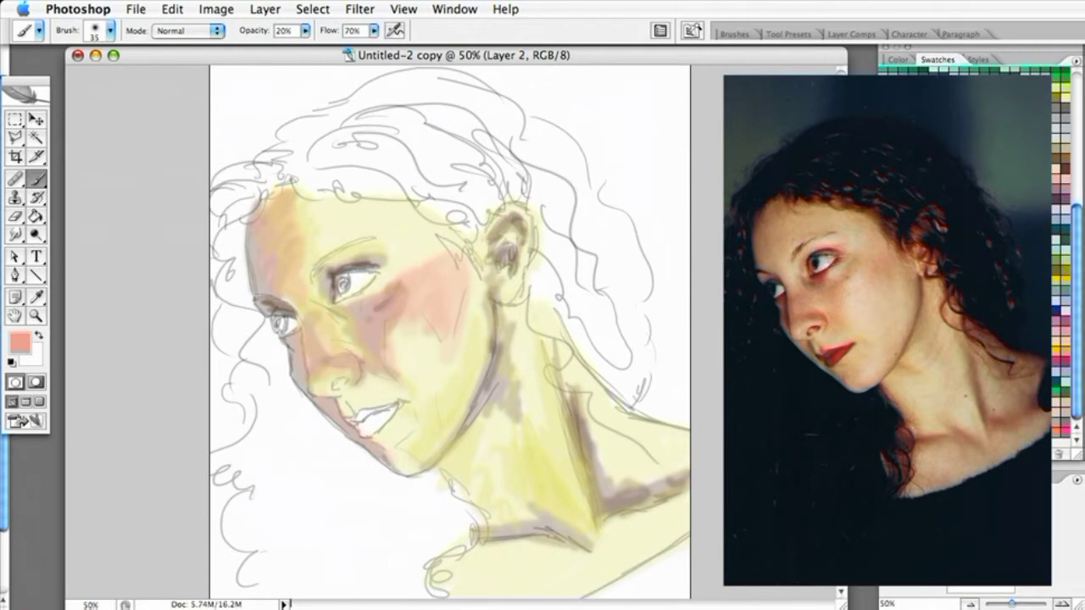
pyautogui.press('F7')
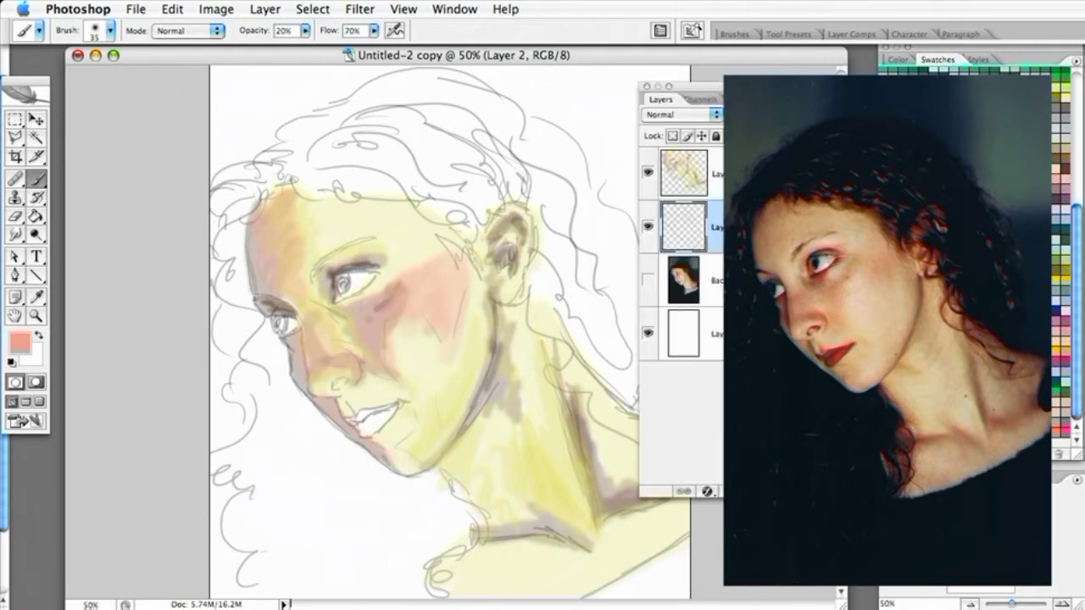
pyautogui.click(648, 224)
pyautogui.click(647, 225)
pyautogui.click(14, 217)
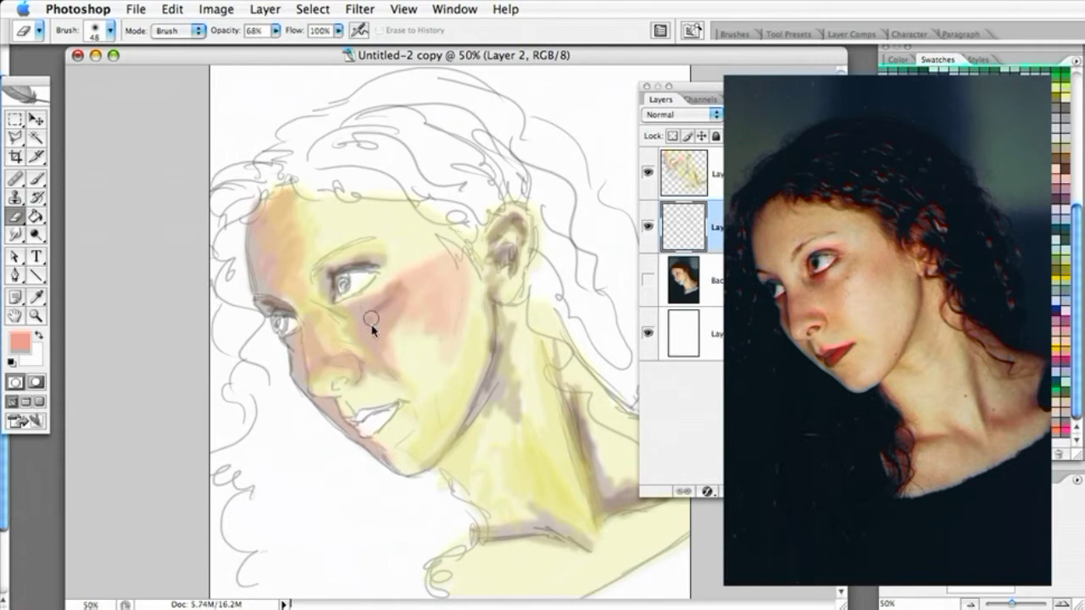
pyautogui.moveTo(414, 414)
pyautogui.mouseDown()
pyautogui.moveTo(412, 455)
pyautogui.moveTo(413, 441)
pyautogui.moveTo(403, 449)
pyautogui.moveTo(413, 447)
pyautogui.mouseUp()
pyautogui.press('F7')
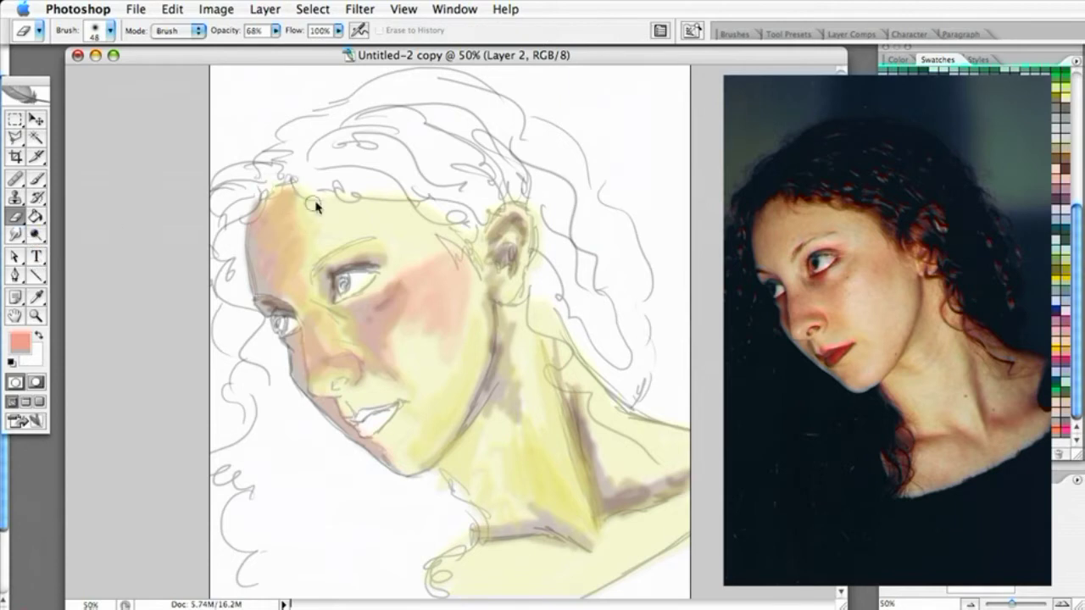
# Glaze salmon pink over the forehead, around the eyes, along the jaw and onto the shoulder with the 20% opacity brush on Layer 2.
pyautogui.click(36, 180)
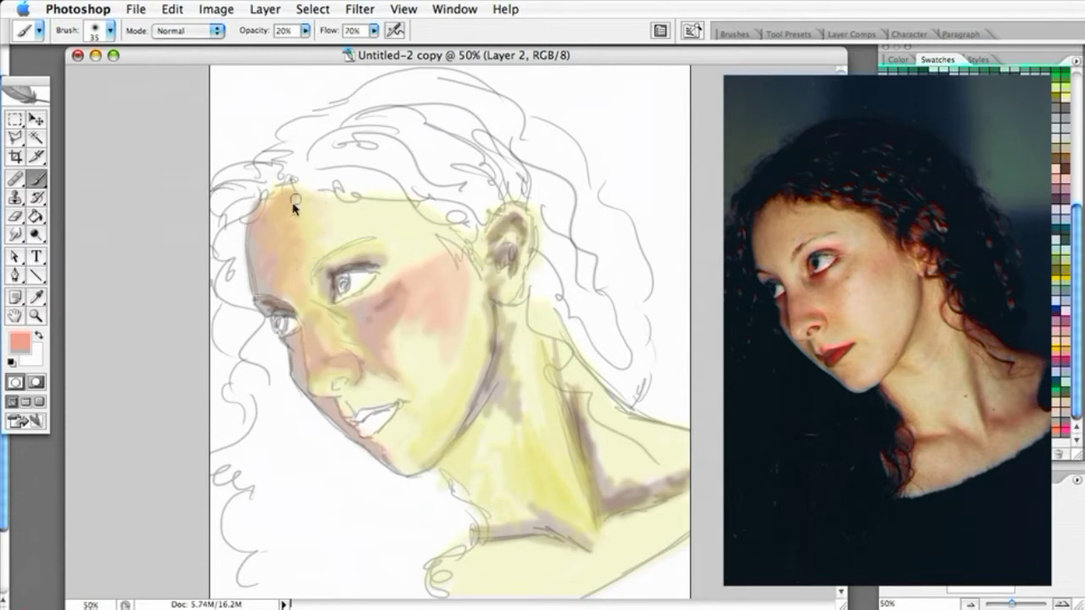
pyautogui.moveTo(292, 200)
pyautogui.mouseDown()
pyautogui.moveTo(305, 248)
pyautogui.moveTo(294, 221)
pyautogui.mouseUp()
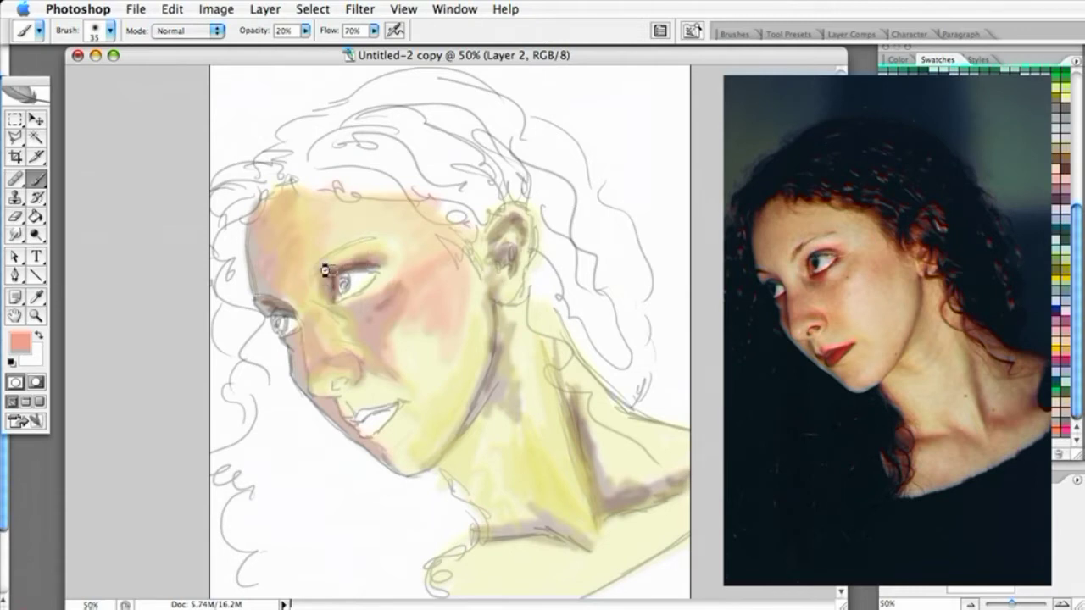
pyautogui.moveTo(279, 309); pyautogui.dragTo(272, 304)
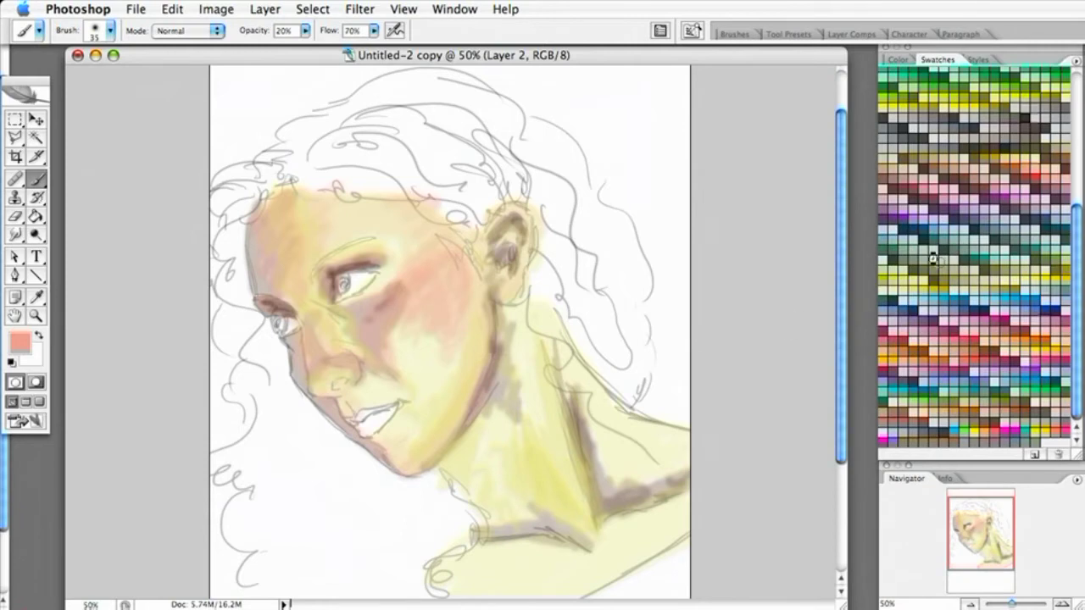
pyautogui.moveTo(1075, 217); pyautogui.dragTo(1072, 298)
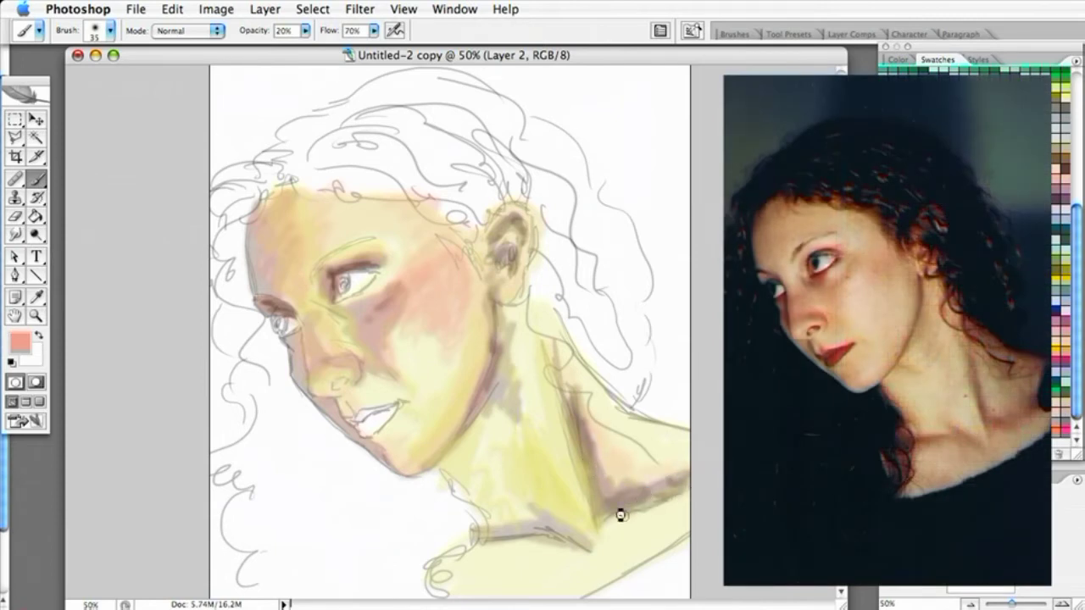
# Raise the brush opacity to 58% and strengthen the pink along the collarbone and chest shadows.
pyautogui.click(306, 31)
pyautogui.moveTo(324, 51); pyautogui.dragTo(339, 49)
pyautogui.moveTo(672, 491)
pyautogui.mouseDown()
pyautogui.moveTo(626, 533)
pyautogui.moveTo(657, 487)
pyautogui.moveTo(610, 490)
pyautogui.mouseUp()
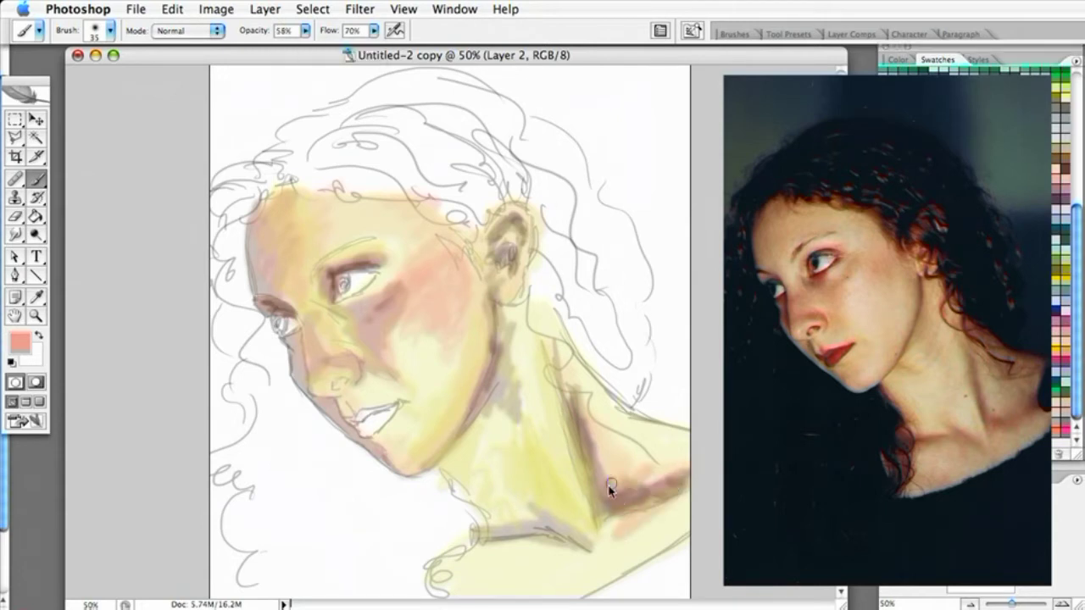
pyautogui.moveTo(503, 523)
pyautogui.mouseDown()
pyautogui.moveTo(558, 537)
pyautogui.moveTo(480, 523)
pyautogui.mouseUp()
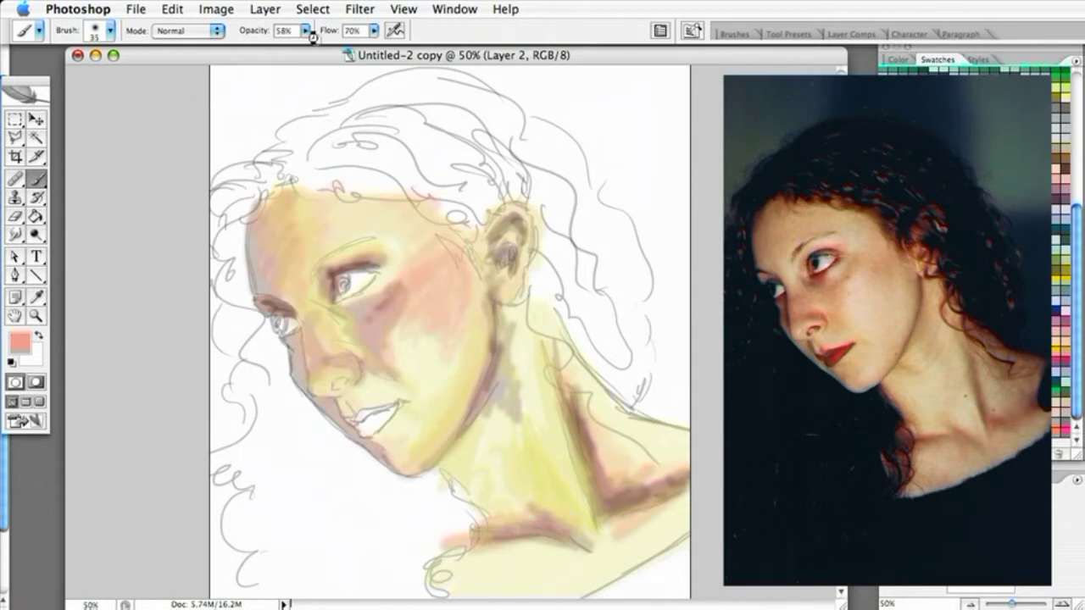
# Lower the brush opacity to 27% and choose the soft 45 px brush.
pyautogui.click(305, 31)
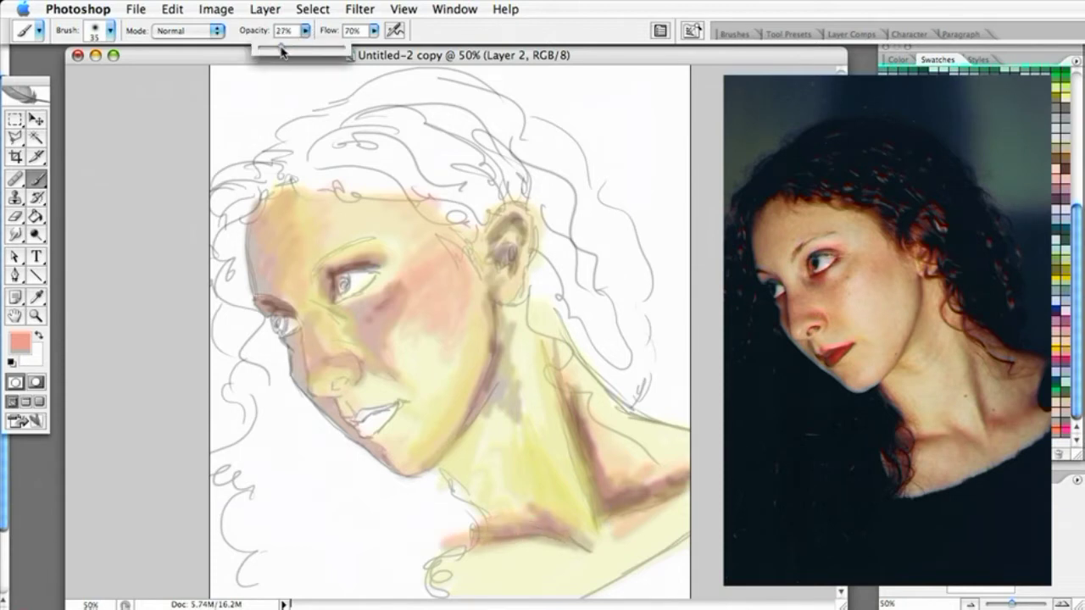
pyautogui.click(111, 32)
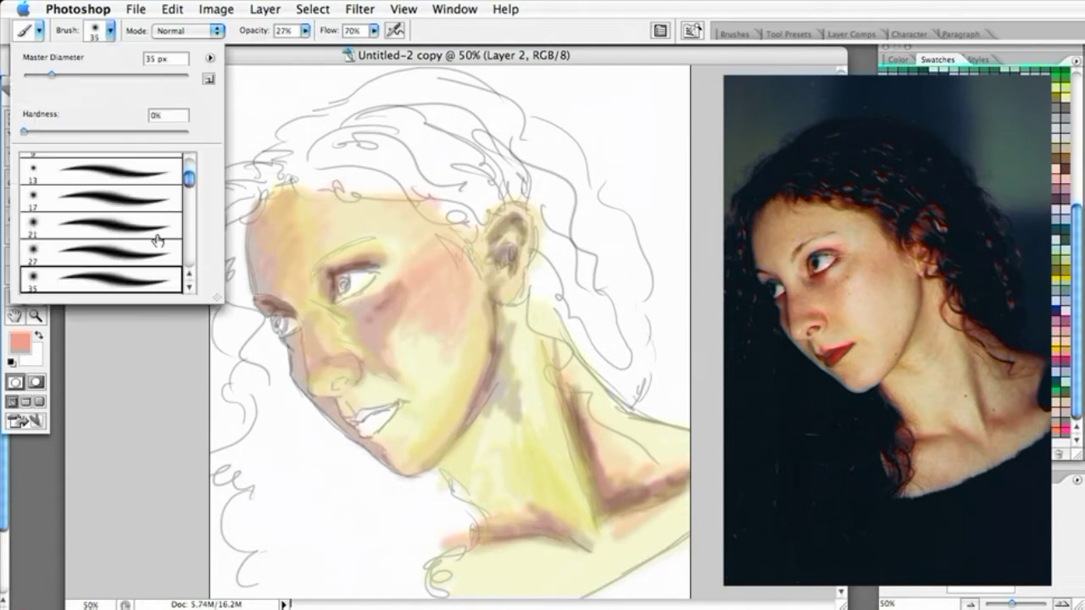
pyautogui.click(189, 288)
pyautogui.click(185, 291)
pyautogui.click(146, 270)
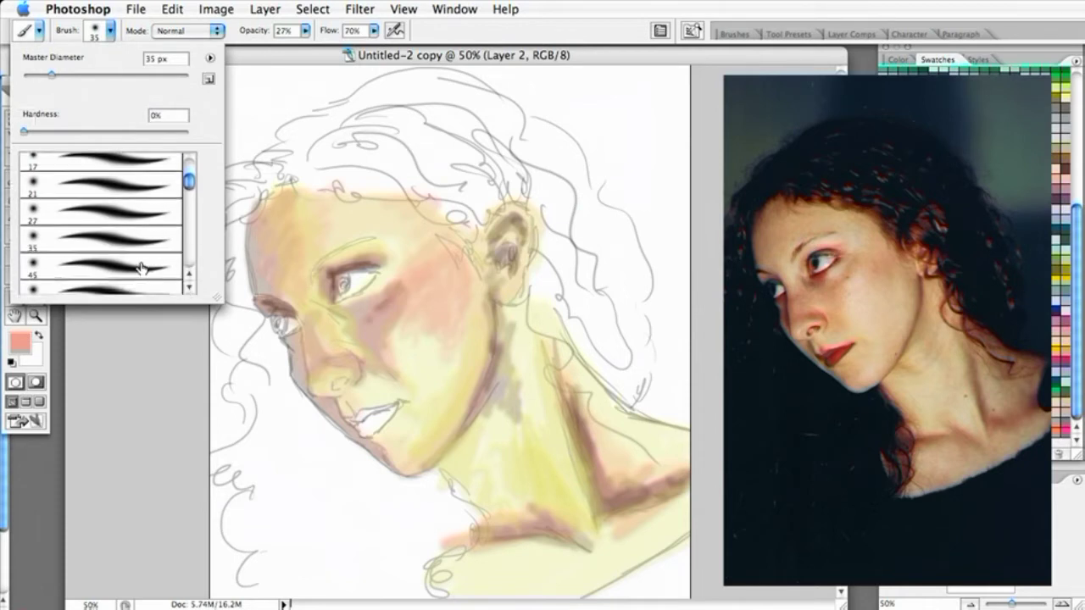
# Glaze pink over the chest, neck and shoulder with broad strokes on Layer 2.
pyautogui.click(502, 566)
pyautogui.moveTo(503, 566)
pyautogui.mouseDown()
pyautogui.moveTo(476, 584)
pyautogui.moveTo(533, 566)
pyautogui.moveTo(511, 594)
pyautogui.moveTo(687, 531)
pyautogui.mouseUp()
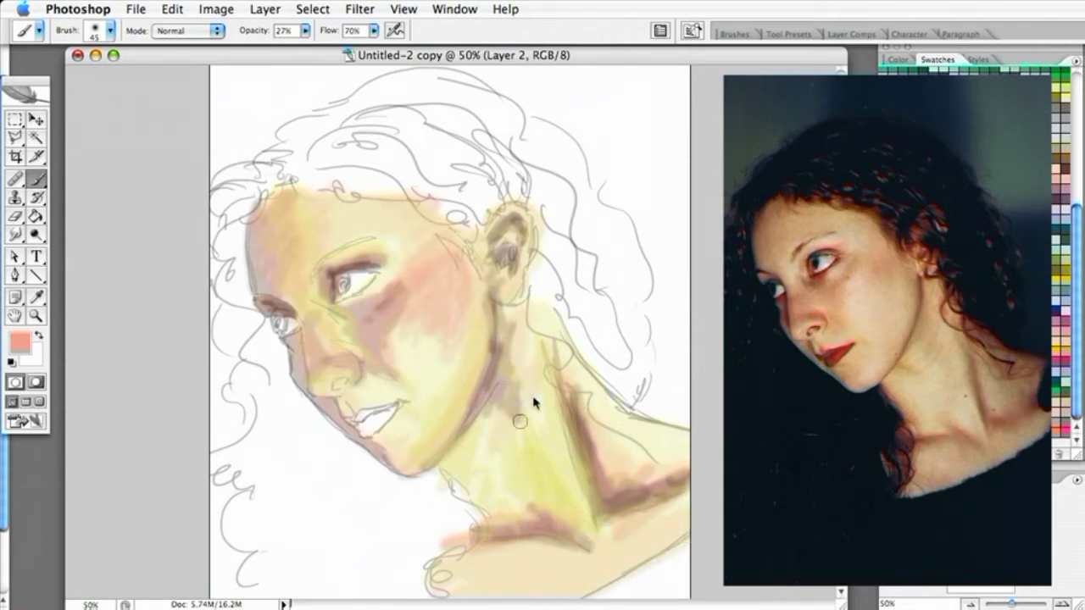
pyautogui.moveTo(556, 315)
pyautogui.mouseDown()
pyautogui.moveTo(622, 404)
pyautogui.moveTo(616, 428)
pyautogui.moveTo(678, 482)
pyautogui.moveTo(634, 442)
pyautogui.moveTo(678, 463)
pyautogui.mouseUp()
pyautogui.moveTo(595, 406); pyautogui.dragTo(616, 418)
pyautogui.moveTo(490, 434); pyautogui.dragTo(481, 464)
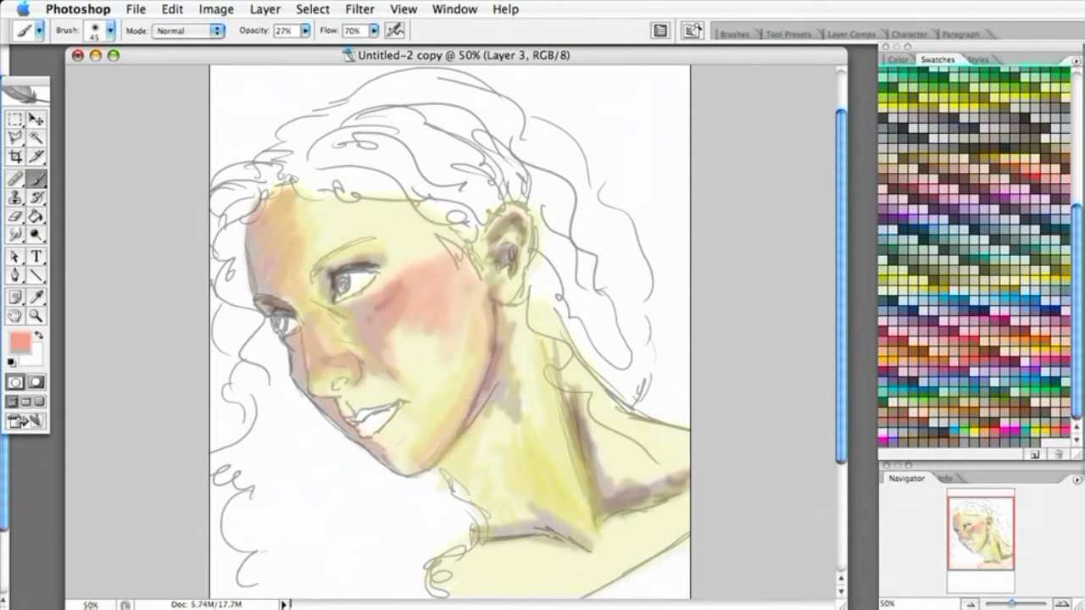
# Zoom the reference photo out to 16.67%, place it beside the swatches, and narrow the painting window so both stay visible.
pyautogui.hotkey('ctrl', 'Tab')
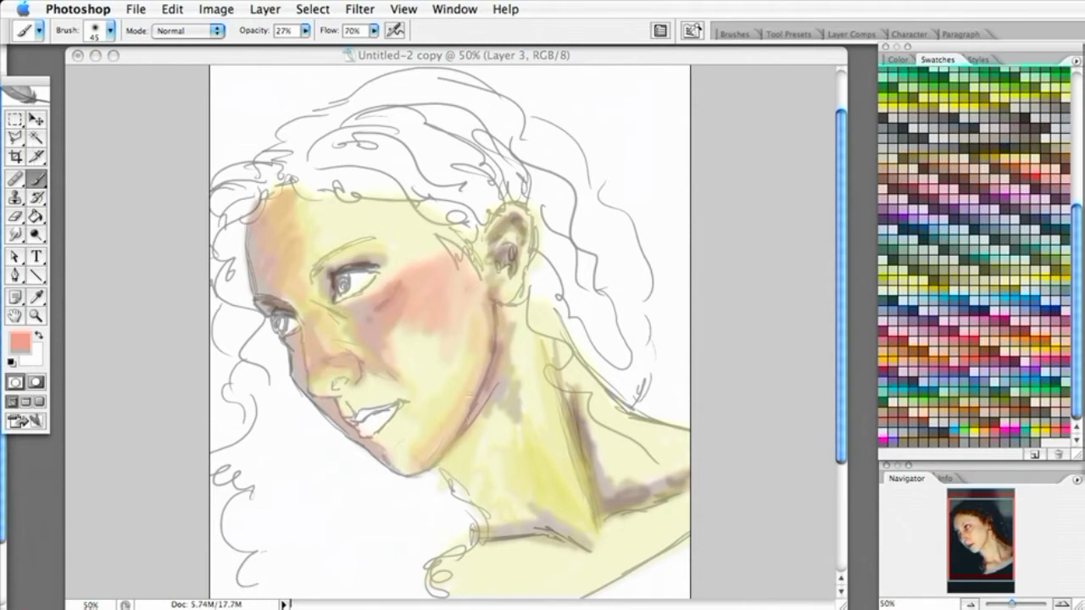
pyautogui.hotkey('ctrl', '-')
pyautogui.moveTo(1, 14); pyautogui.dragTo(777, 69)
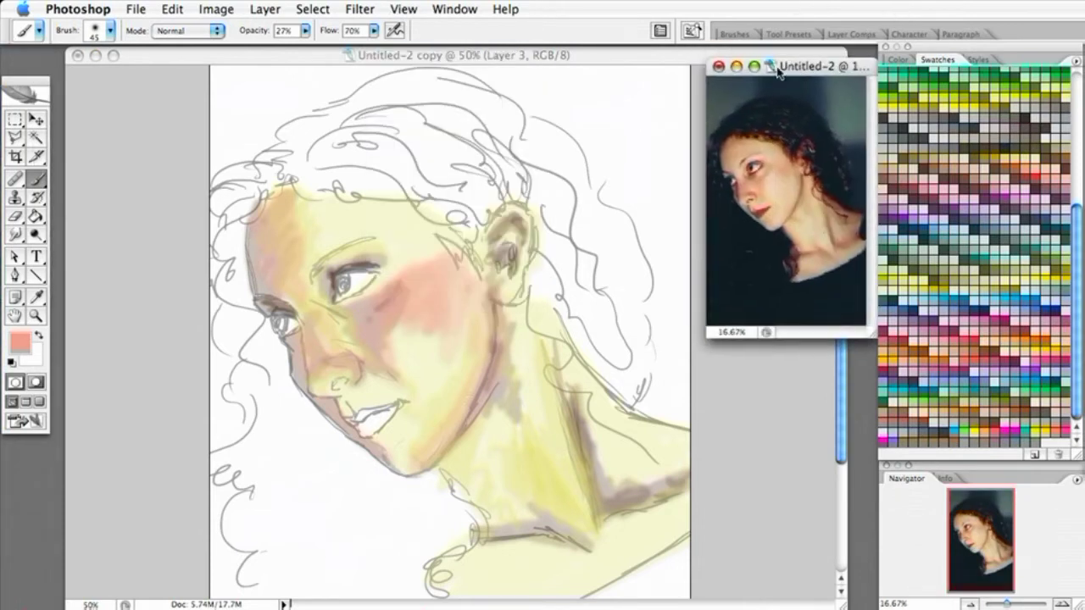
pyautogui.click(416, 249)
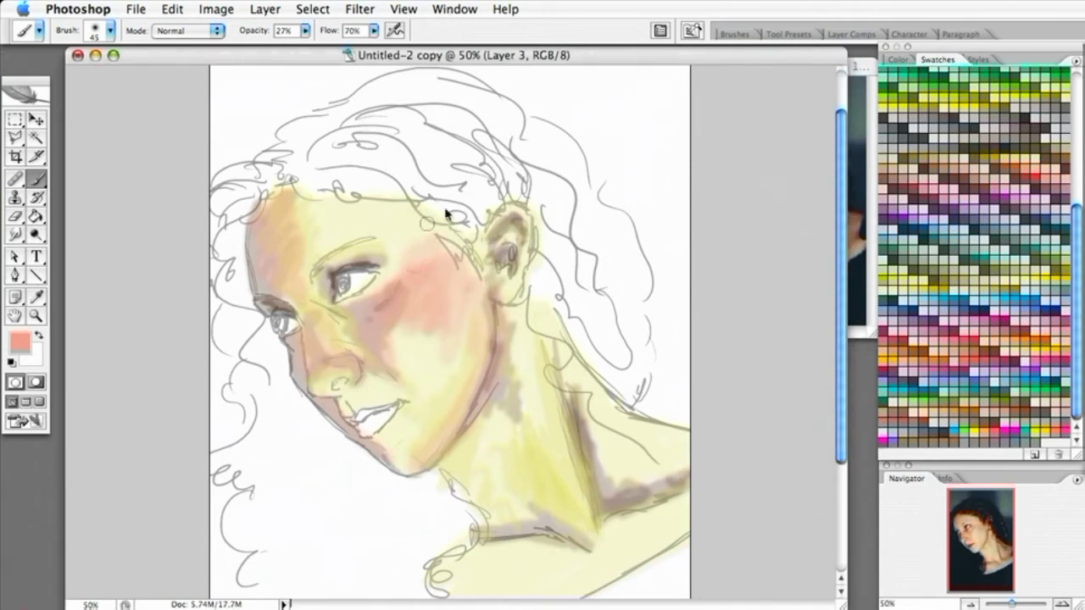
pyautogui.moveTo(842, 604); pyautogui.dragTo(696, 603)
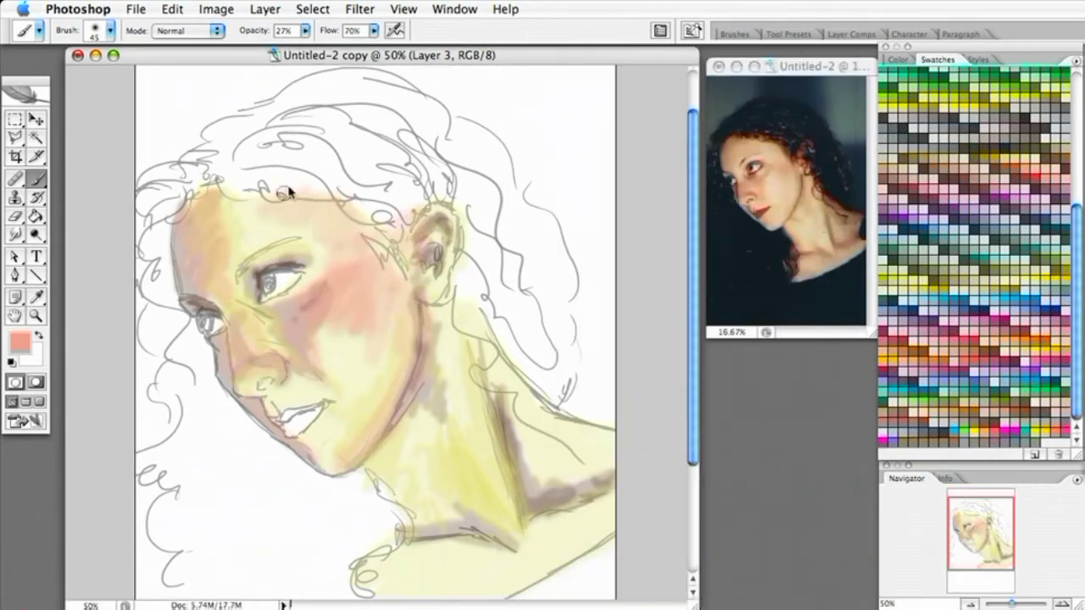
# Glaze salmon pink over the forehead, around the near eye and down the nose on Layer 3.
pyautogui.moveTo(225, 197)
pyautogui.mouseDown()
pyautogui.moveTo(226, 261)
pyautogui.moveTo(235, 265)
pyautogui.moveTo(249, 244)
pyautogui.mouseUp()
pyautogui.moveTo(294, 208)
pyautogui.mouseDown()
pyautogui.moveTo(255, 245)
pyautogui.moveTo(285, 224)
pyautogui.moveTo(251, 286)
pyautogui.moveTo(253, 271)
pyautogui.moveTo(295, 258)
pyautogui.moveTo(288, 254)
pyautogui.moveTo(336, 288)
pyautogui.moveTo(324, 250)
pyautogui.moveTo(300, 309)
pyautogui.moveTo(317, 317)
pyautogui.moveTo(249, 317)
pyautogui.moveTo(291, 321)
pyautogui.mouseUp()
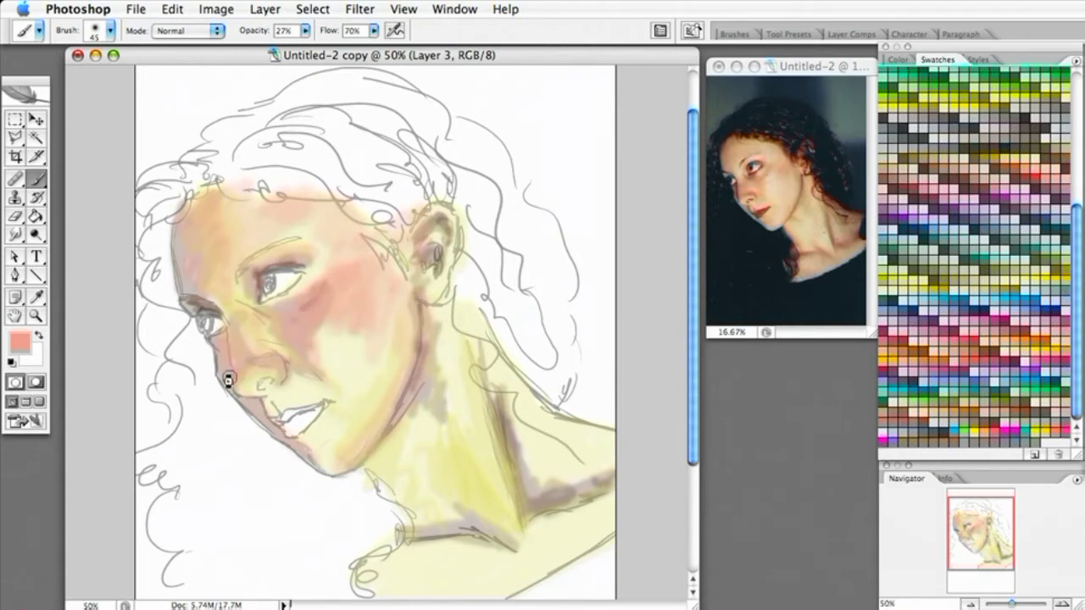
pyautogui.moveTo(243, 376)
pyautogui.mouseDown()
pyautogui.moveTo(267, 365)
pyautogui.moveTo(241, 361)
pyautogui.moveTo(231, 317)
pyautogui.mouseUp()
# Spread the pink glaze over the neck, collarbone shadows, chest, shoulder and the area under the jaw.
pyautogui.moveTo(441, 388)
pyautogui.mouseDown()
pyautogui.moveTo(452, 426)
pyautogui.moveTo(438, 329)
pyautogui.moveTo(430, 428)
pyautogui.moveTo(444, 427)
pyautogui.moveTo(448, 405)
pyautogui.moveTo(429, 406)
pyautogui.moveTo(414, 382)
pyautogui.mouseUp()
pyautogui.moveTo(484, 384)
pyautogui.mouseDown()
pyautogui.moveTo(560, 508)
pyautogui.moveTo(489, 395)
pyautogui.moveTo(504, 456)
pyautogui.mouseUp()
pyautogui.moveTo(531, 510)
pyautogui.mouseDown()
pyautogui.moveTo(595, 478)
pyautogui.moveTo(517, 517)
pyautogui.moveTo(596, 483)
pyautogui.moveTo(537, 487)
pyautogui.moveTo(527, 469)
pyautogui.moveTo(578, 480)
pyautogui.moveTo(515, 423)
pyautogui.moveTo(572, 480)
pyautogui.moveTo(589, 470)
pyautogui.moveTo(596, 484)
pyautogui.moveTo(532, 518)
pyautogui.moveTo(527, 506)
pyautogui.moveTo(521, 535)
pyautogui.moveTo(583, 490)
pyautogui.moveTo(530, 480)
pyautogui.mouseUp()
pyautogui.moveTo(376, 467)
pyautogui.mouseDown()
pyautogui.moveTo(421, 531)
pyautogui.moveTo(412, 513)
pyautogui.moveTo(455, 497)
pyautogui.moveTo(486, 534)
pyautogui.moveTo(449, 525)
pyautogui.moveTo(461, 516)
pyautogui.moveTo(407, 516)
pyautogui.moveTo(451, 517)
pyautogui.mouseUp()
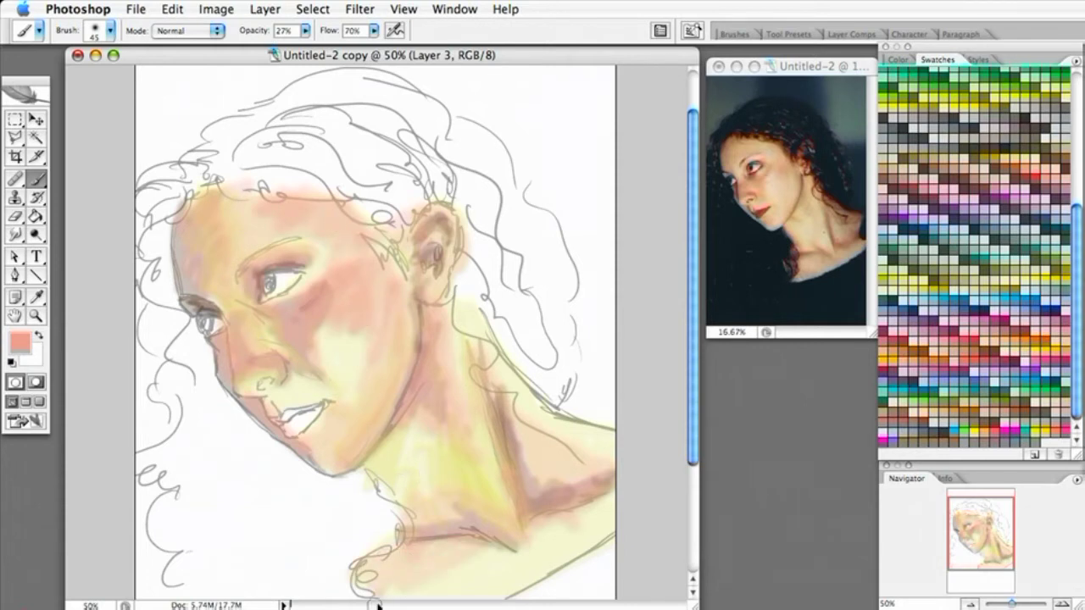
pyautogui.moveTo(449, 596)
pyautogui.mouseDown()
pyautogui.moveTo(605, 516)
pyautogui.moveTo(554, 542)
pyautogui.moveTo(576, 540)
pyautogui.mouseUp()
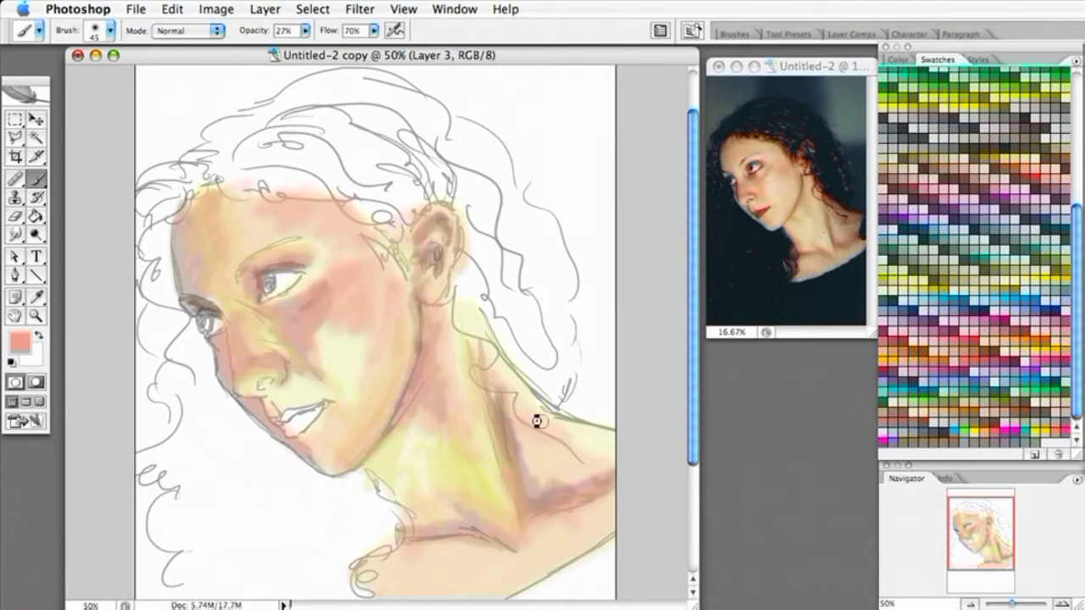
pyautogui.moveTo(447, 303)
pyautogui.mouseDown()
pyautogui.moveTo(506, 371)
pyautogui.moveTo(598, 435)
pyautogui.moveTo(560, 450)
pyautogui.moveTo(586, 457)
pyautogui.moveTo(501, 395)
pyautogui.moveTo(547, 471)
pyautogui.moveTo(539, 483)
pyautogui.moveTo(581, 450)
pyautogui.moveTo(572, 438)
pyautogui.moveTo(584, 471)
pyautogui.mouseUp()
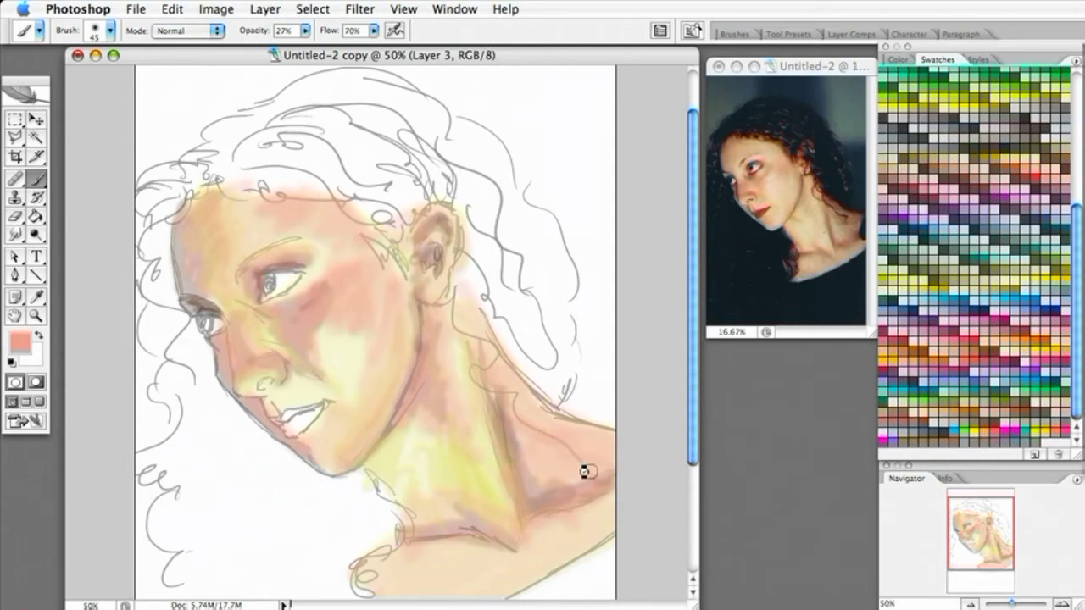
pyautogui.moveTo(365, 472)
pyautogui.mouseDown()
pyautogui.moveTo(387, 470)
pyautogui.moveTo(414, 533)
pyautogui.moveTo(414, 449)
pyautogui.moveTo(417, 475)
pyautogui.moveTo(449, 494)
pyautogui.moveTo(390, 445)
pyautogui.mouseUp()
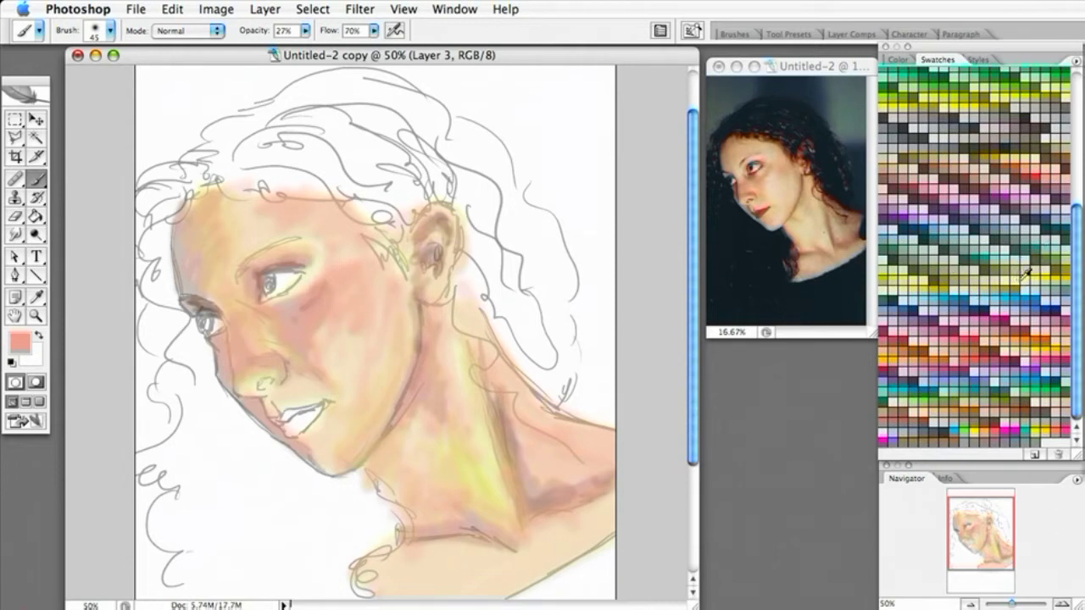
# Choose a pale yellow swatch and lighten the brow and temple at 61% opacity and the forehead, cheek, nose and neck at 46%.
pyautogui.click(1039, 198)
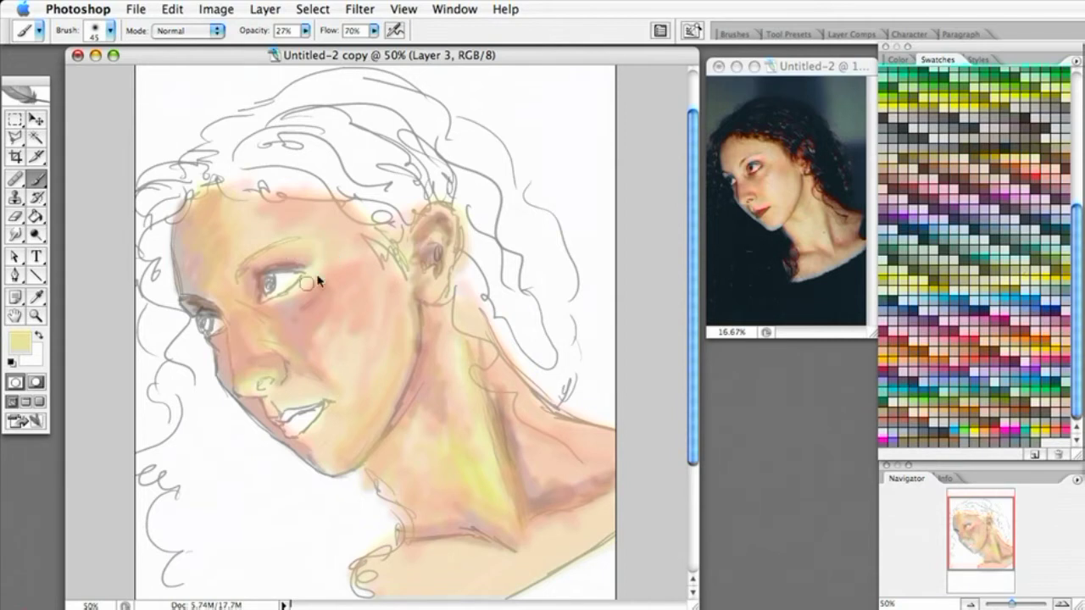
pyautogui.moveTo(304, 31); pyautogui.dragTo(333, 51)
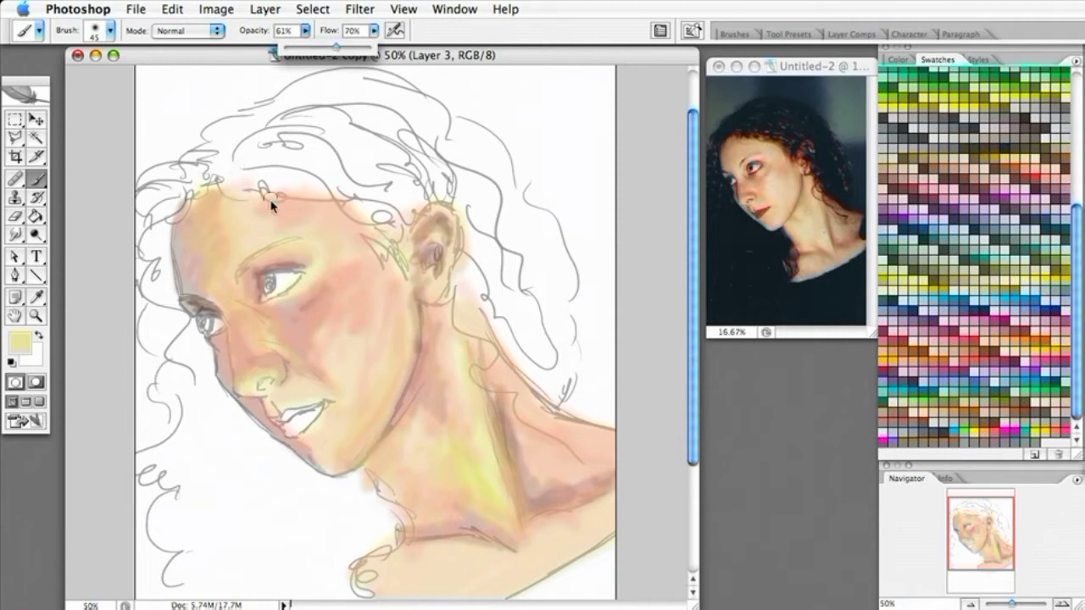
pyautogui.click(323, 263)
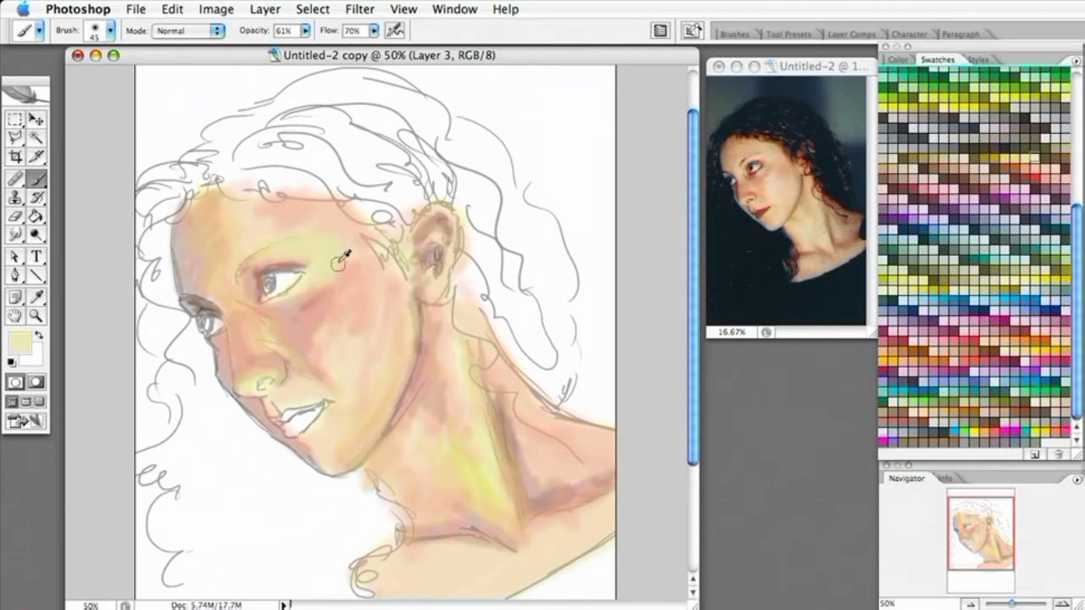
pyautogui.click(305, 32)
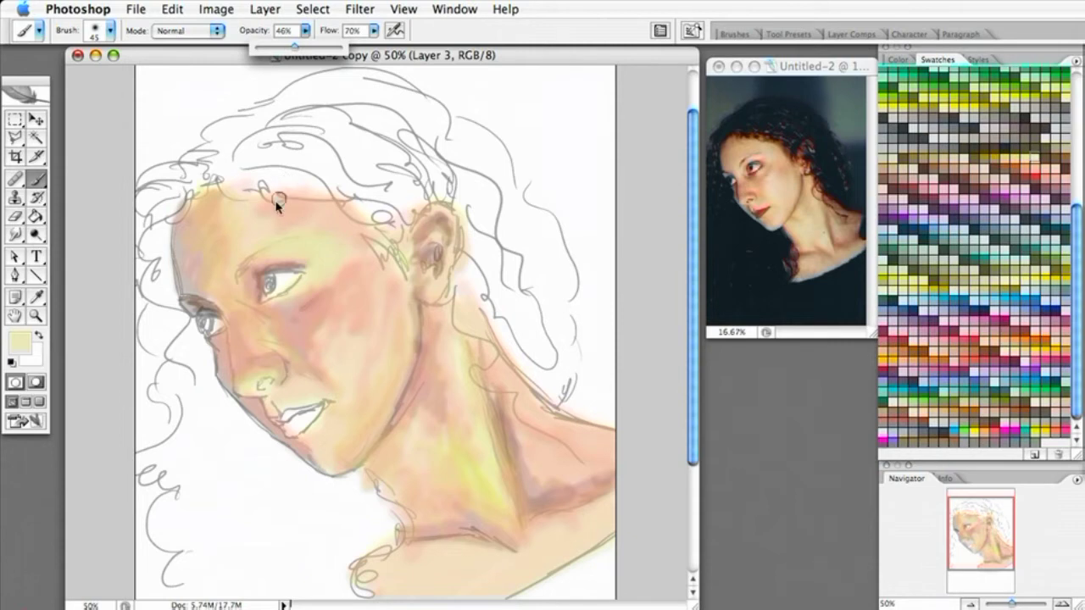
pyautogui.click(296, 223)
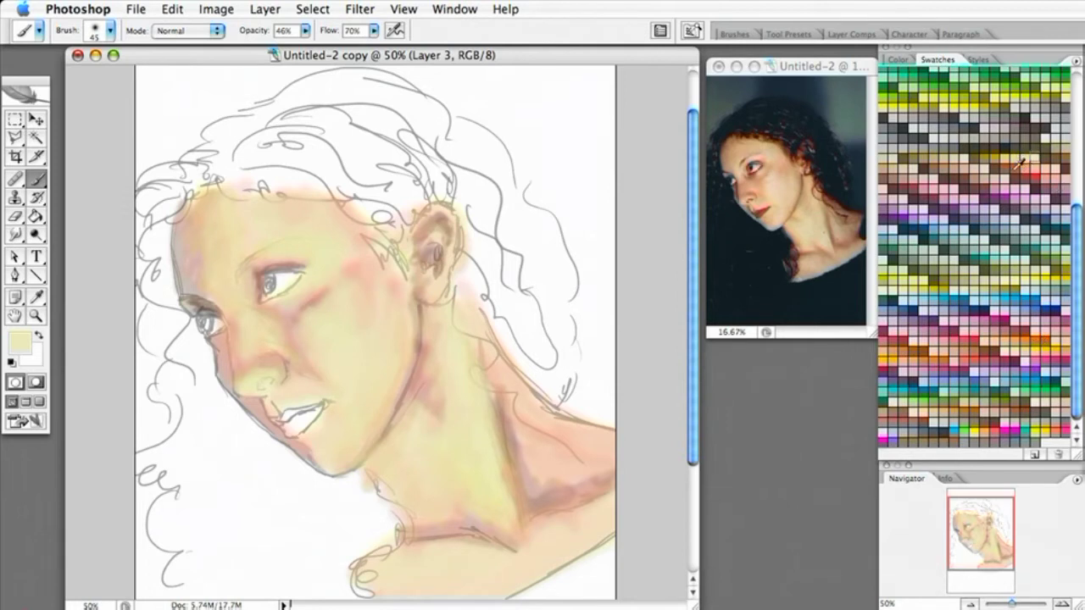
# Choose an orange swatch, lower the brush opacity to 23%, and tint the skin beneath the near eye.
pyautogui.click(1025, 341)
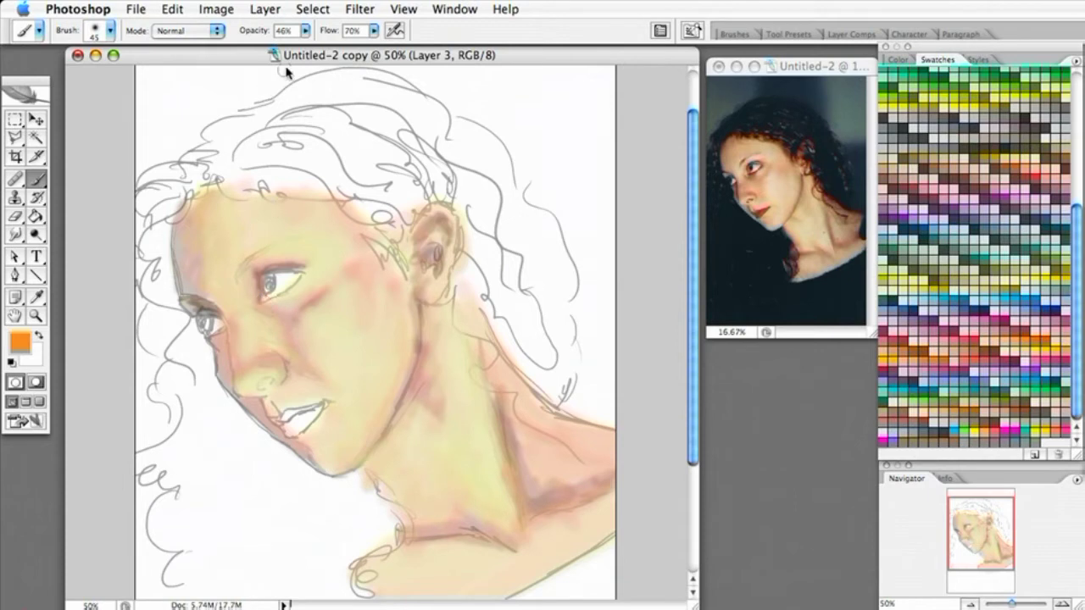
pyautogui.click(305, 33)
pyautogui.moveTo(288, 52); pyautogui.dragTo(289, 53)
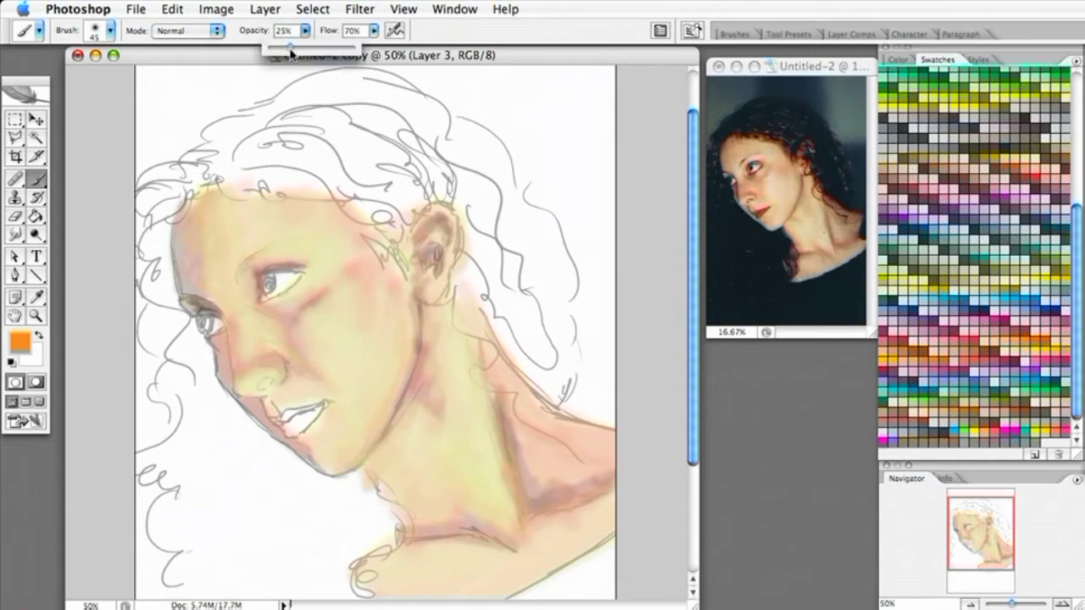
pyautogui.click(263, 297)
pyautogui.moveTo(262, 298); pyautogui.dragTo(283, 300)
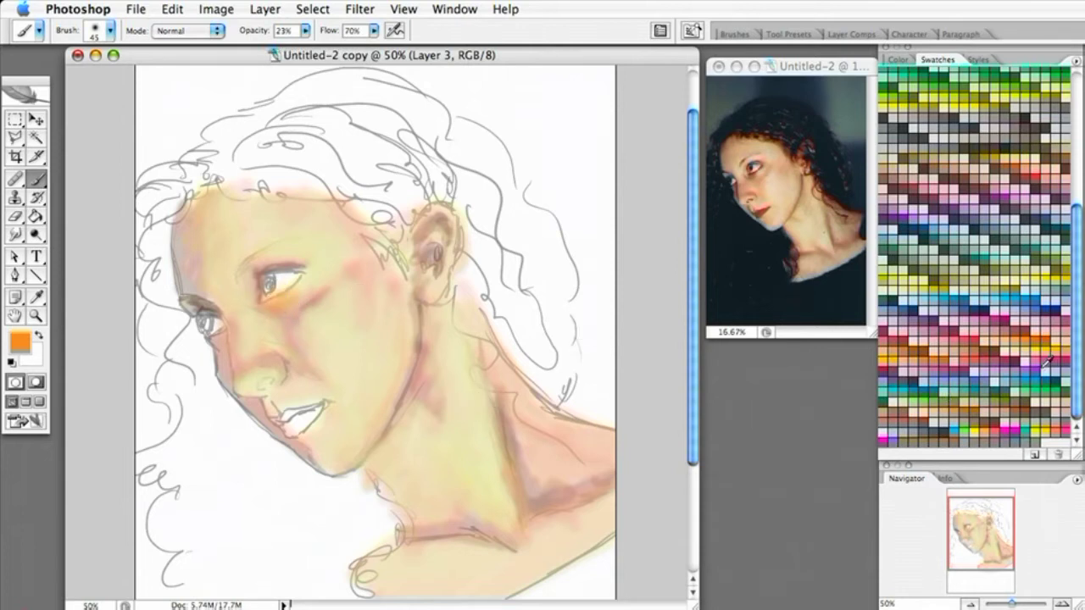
# Choose a red-orange swatch and glaze it beneath the near eye and across its upper lid.
pyautogui.click(973, 363)
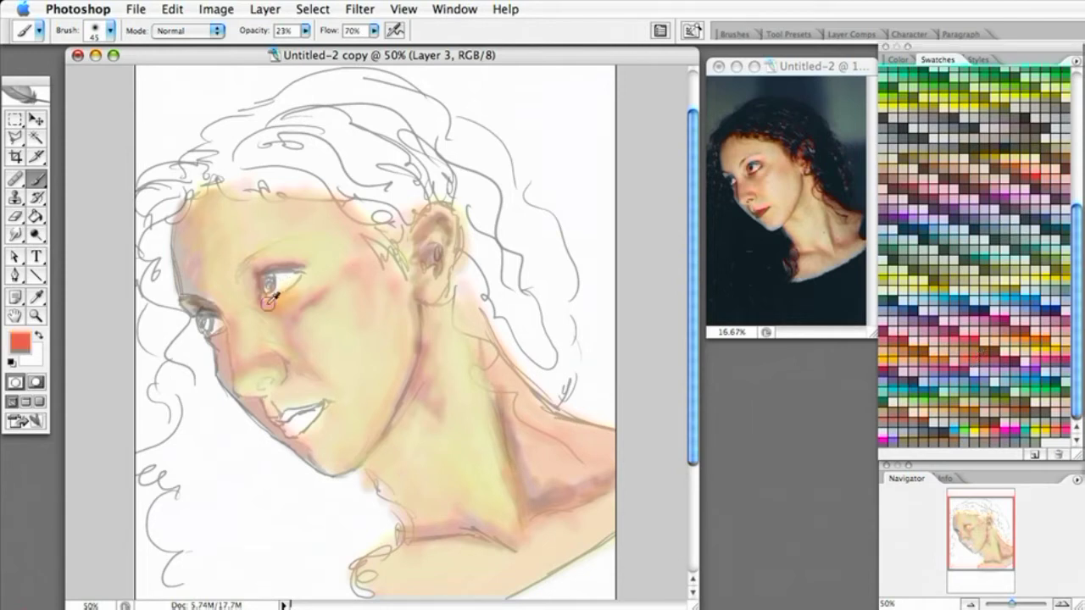
pyautogui.moveTo(282, 297); pyautogui.dragTo(281, 295)
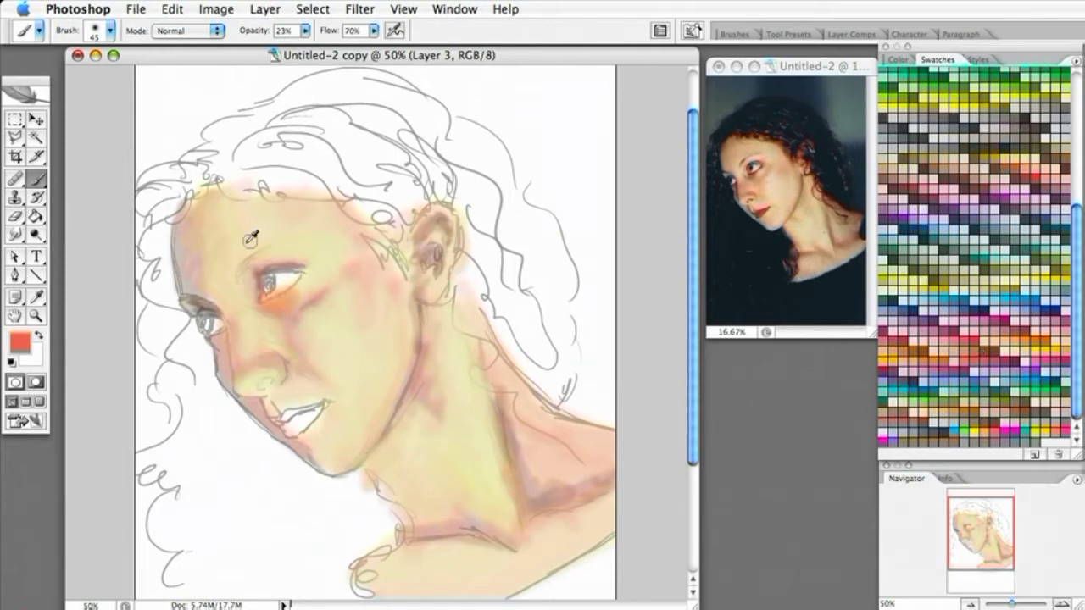
pyautogui.moveTo(280, 257)
pyautogui.mouseDown()
pyautogui.moveTo(312, 262)
pyautogui.moveTo(259, 269)
pyautogui.mouseUp()
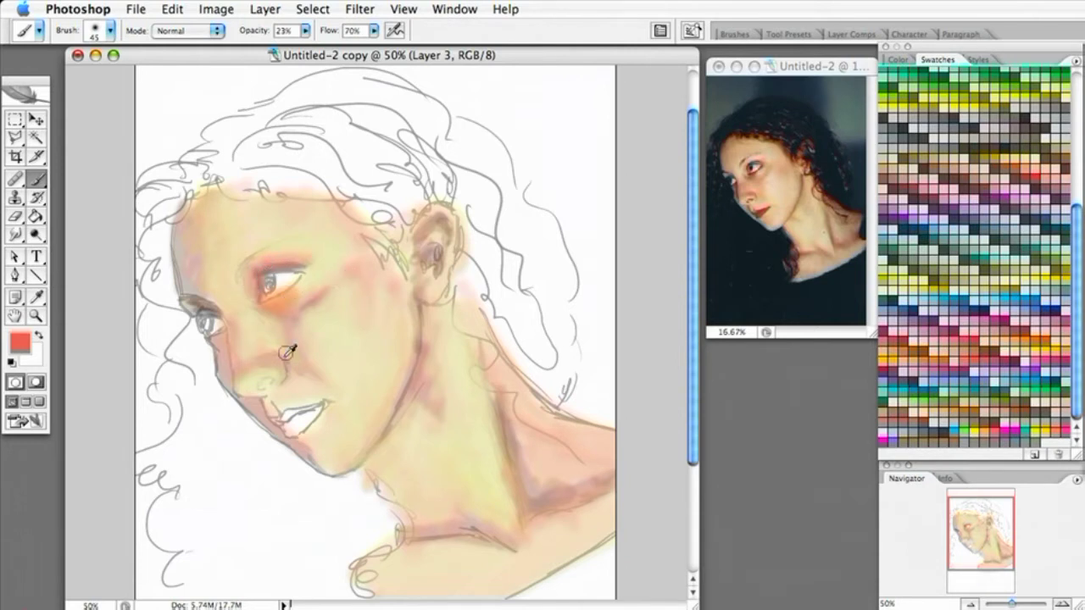
# Glaze red-orange across the tip of the nose, and add a new layer above Layer 3.
pyautogui.moveTo(254, 359); pyautogui.dragTo(282, 368)
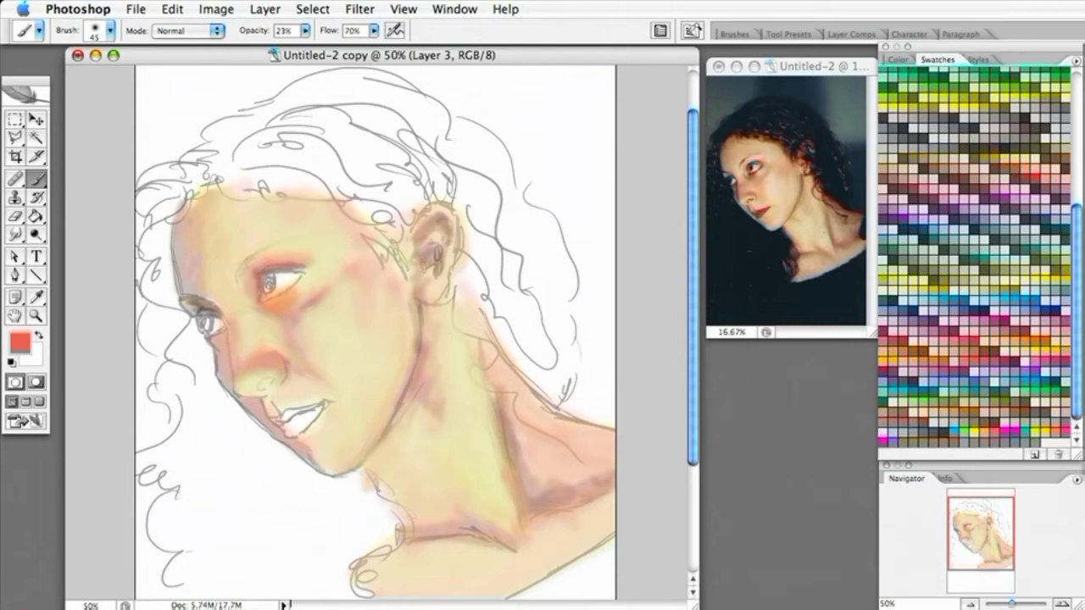
pyautogui.press('F7')
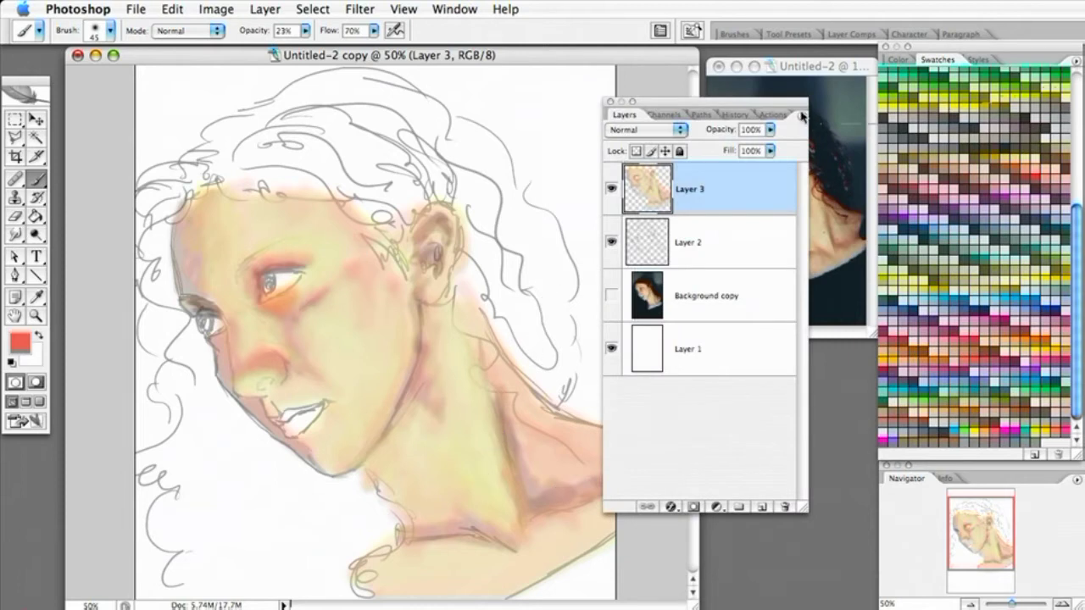
pyautogui.click(762, 505)
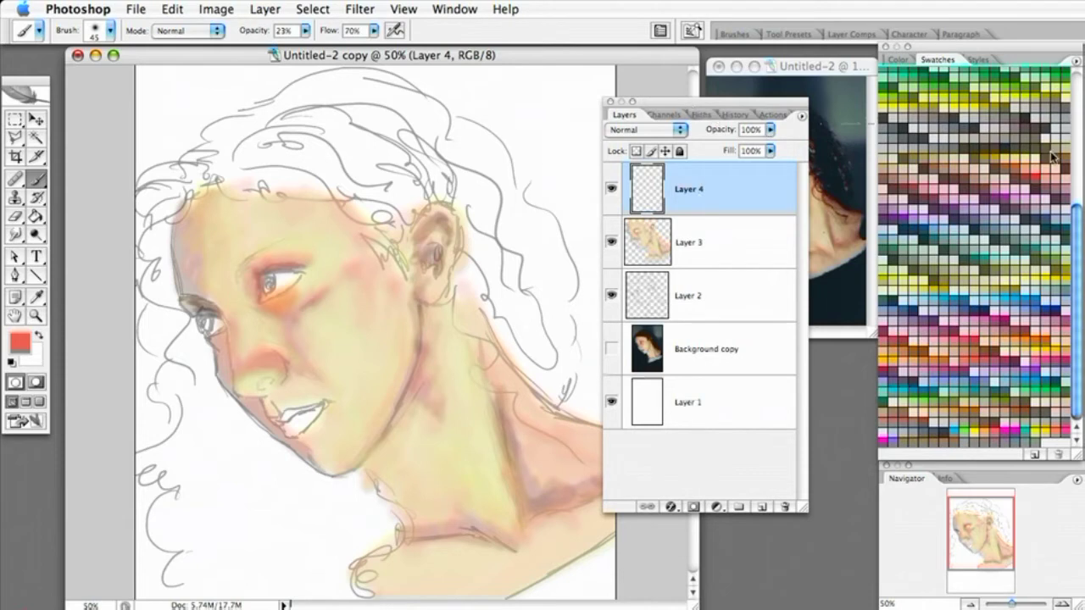
pyautogui.press('F7')
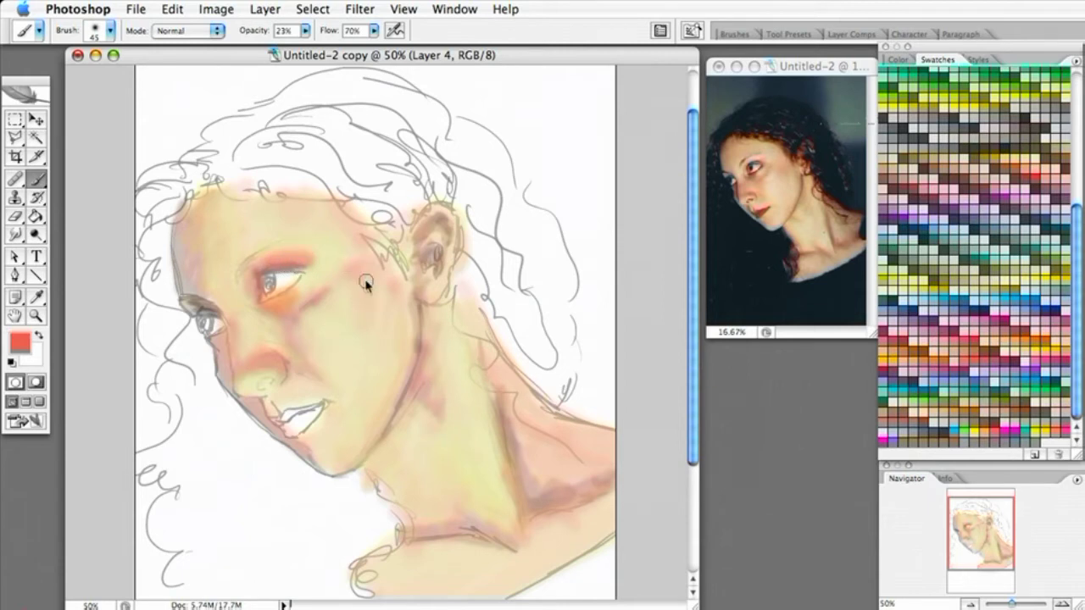
# Blush the near cheek below the temple with red-orange, enlarging the soft brush to 65 px.
pyautogui.moveTo(347, 292)
pyautogui.mouseDown()
pyautogui.moveTo(361, 305)
pyautogui.moveTo(359, 281)
pyautogui.moveTo(377, 269)
pyautogui.mouseUp()
pyautogui.click(112, 31)
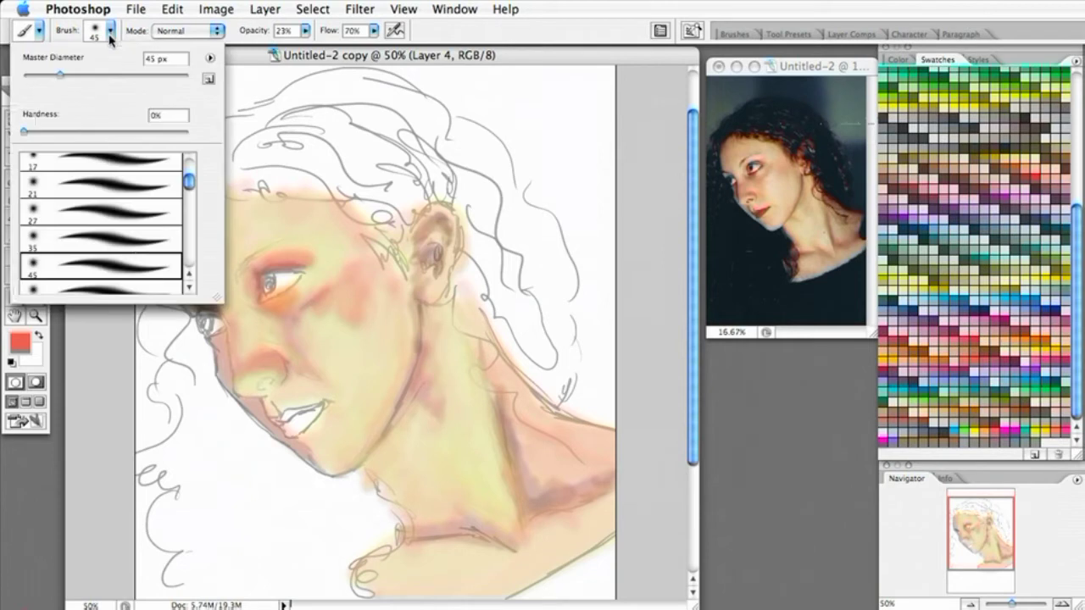
pyautogui.click(185, 290)
pyautogui.click(153, 268)
pyautogui.moveTo(367, 282)
pyautogui.mouseDown()
pyautogui.moveTo(336, 297)
pyautogui.moveTo(356, 279)
pyautogui.moveTo(365, 310)
pyautogui.moveTo(379, 305)
pyautogui.moveTo(364, 287)
pyautogui.moveTo(337, 292)
pyautogui.moveTo(340, 308)
pyautogui.moveTo(357, 317)
pyautogui.moveTo(376, 281)
pyautogui.moveTo(368, 301)
pyautogui.moveTo(373, 289)
pyautogui.moveTo(350, 286)
pyautogui.moveTo(343, 302)
pyautogui.moveTo(387, 267)
pyautogui.mouseUp()
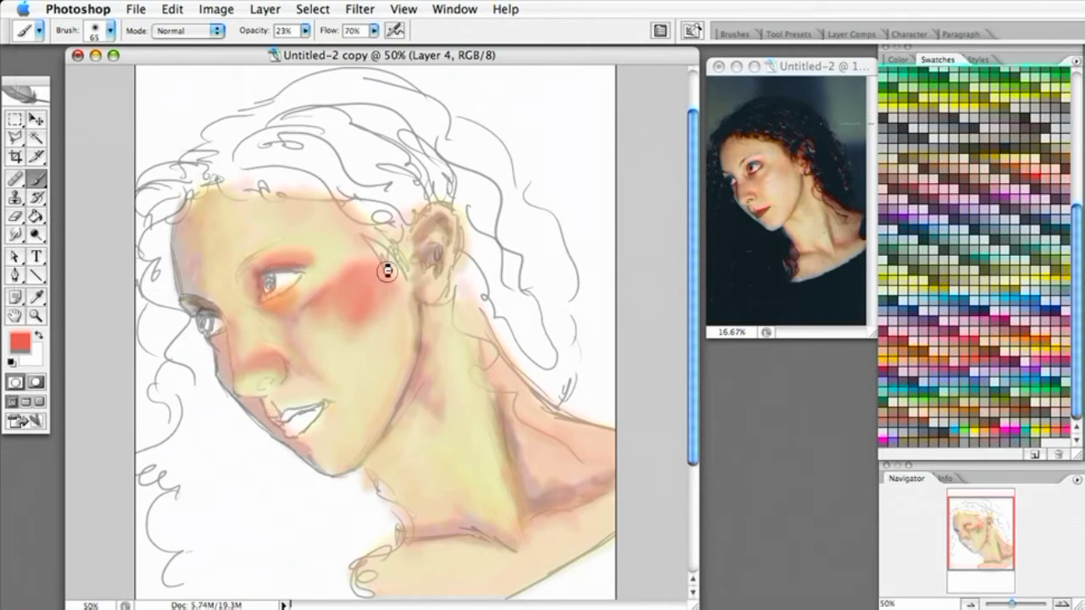
# Glaze red-orange over the nose, the shadowed edge of the forehead, the chin and the nose bridge.
pyautogui.moveTo(272, 371)
pyautogui.mouseDown()
pyautogui.moveTo(276, 363)
pyautogui.moveTo(219, 355)
pyautogui.moveTo(217, 341)
pyautogui.moveTo(234, 377)
pyautogui.moveTo(226, 370)
pyautogui.mouseUp()
pyautogui.moveTo(179, 236)
pyautogui.mouseDown()
pyautogui.moveTo(188, 288)
pyautogui.moveTo(184, 231)
pyautogui.moveTo(202, 195)
pyautogui.moveTo(186, 266)
pyautogui.moveTo(206, 289)
pyautogui.moveTo(223, 178)
pyautogui.mouseUp()
pyautogui.moveTo(300, 441); pyautogui.dragTo(322, 453)
pyautogui.moveTo(249, 322)
pyautogui.mouseDown()
pyautogui.moveTo(258, 356)
pyautogui.moveTo(241, 353)
pyautogui.moveTo(235, 291)
pyautogui.moveTo(252, 356)
pyautogui.moveTo(235, 274)
pyautogui.moveTo(255, 319)
pyautogui.mouseUp()
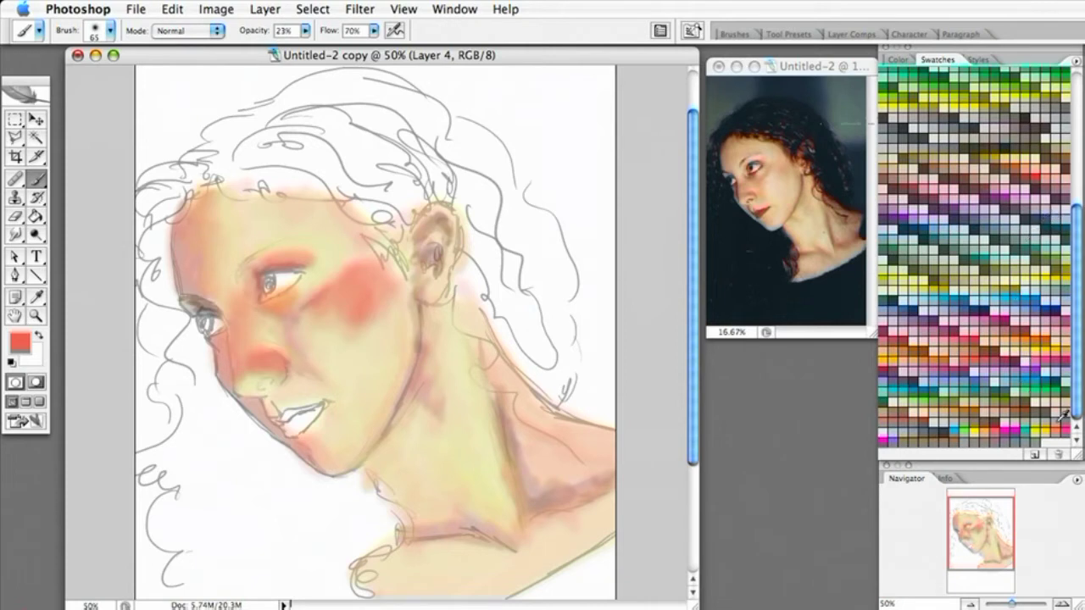
# Choose a muted yellow-green swatch and set the soft brush to 27 px.
pyautogui.moveTo(1081, 330); pyautogui.dragTo(1073, 294)
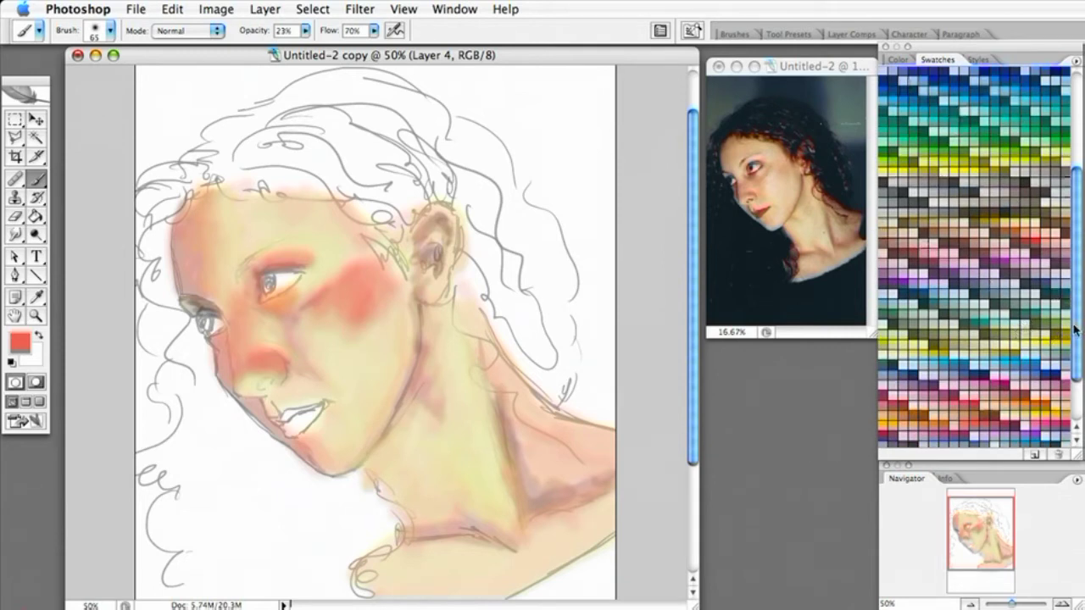
pyautogui.moveTo(1075, 328); pyautogui.dragTo(1074, 298)
pyautogui.click(1006, 355)
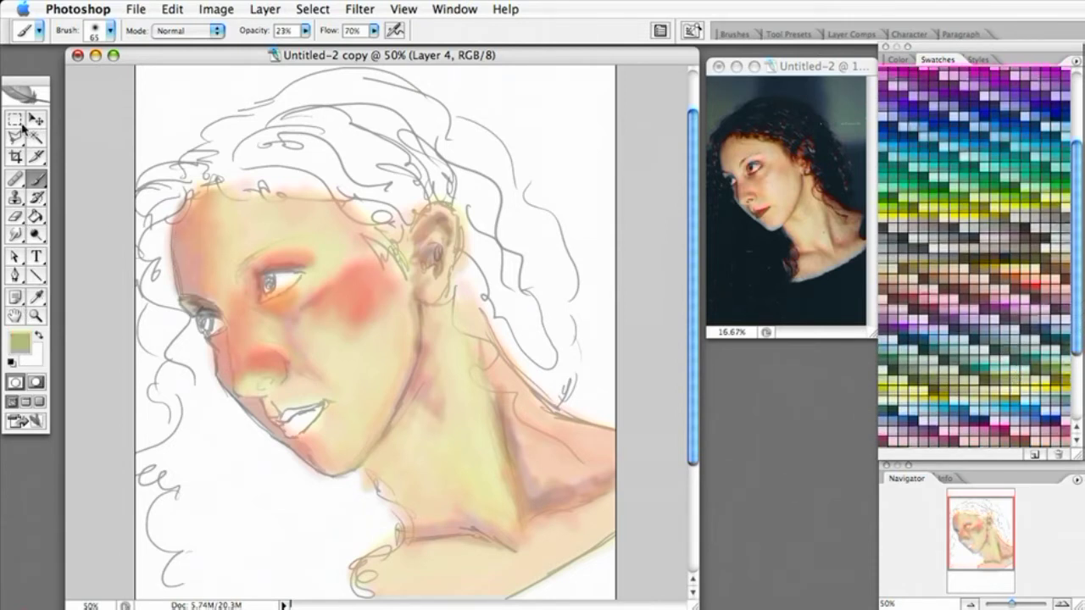
pyautogui.click(110, 31)
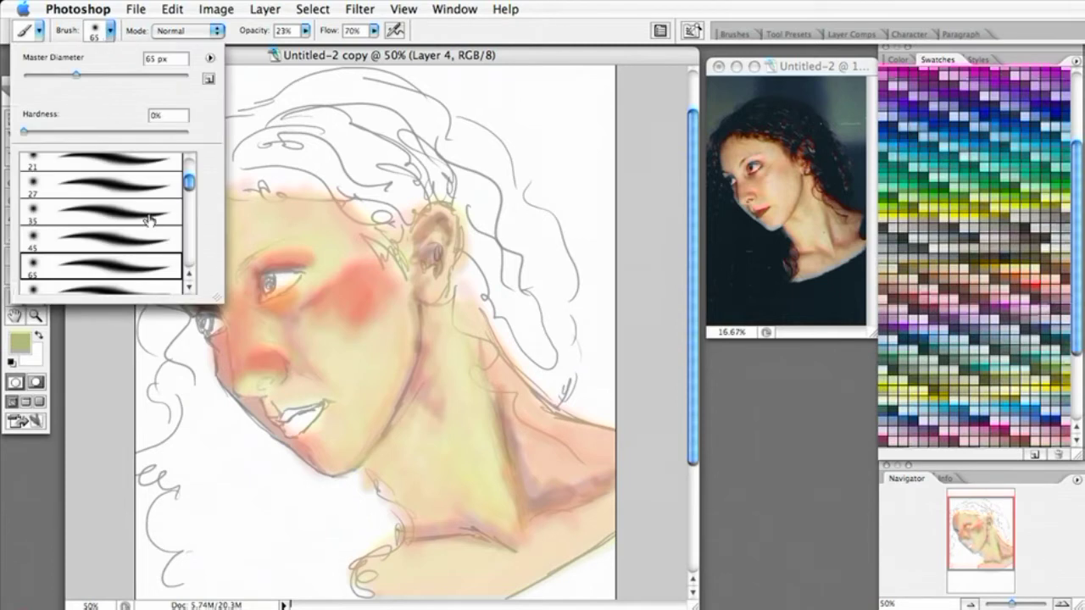
pyautogui.click(141, 192)
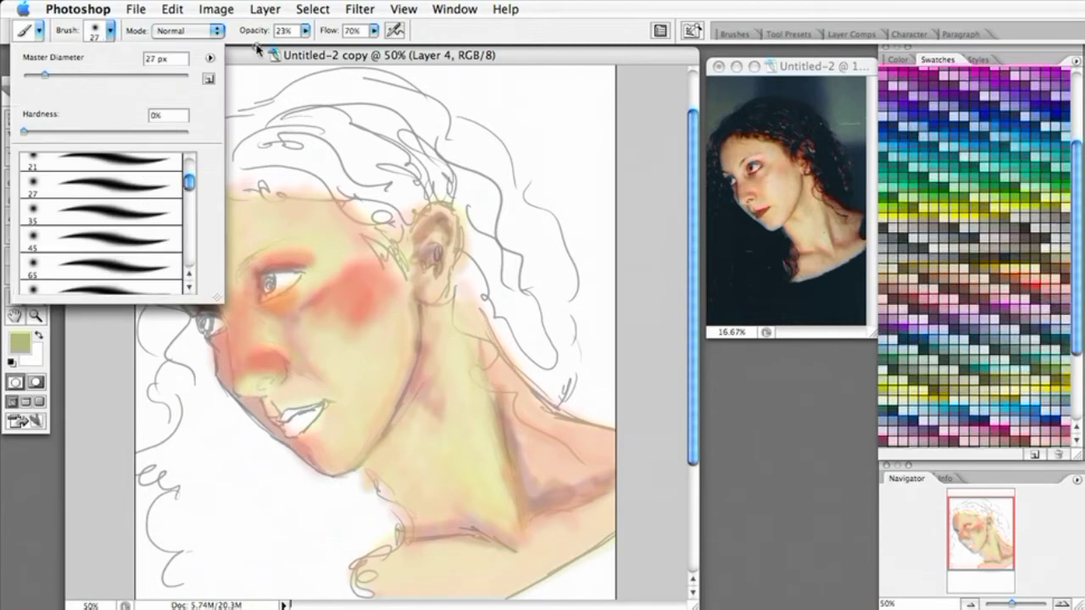
pyautogui.click(240, 71)
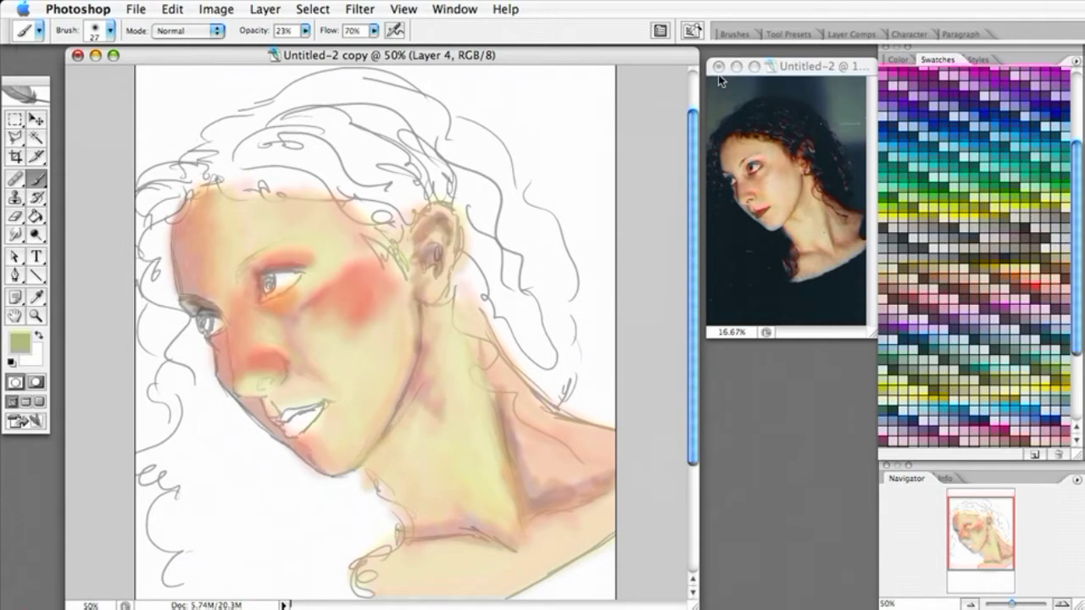
# Enlarge the reference photo to 66.7% to examine the skin colours, and return it to 16.67% beside the painting.
pyautogui.moveTo(728, 66); pyautogui.dragTo(468, 118)
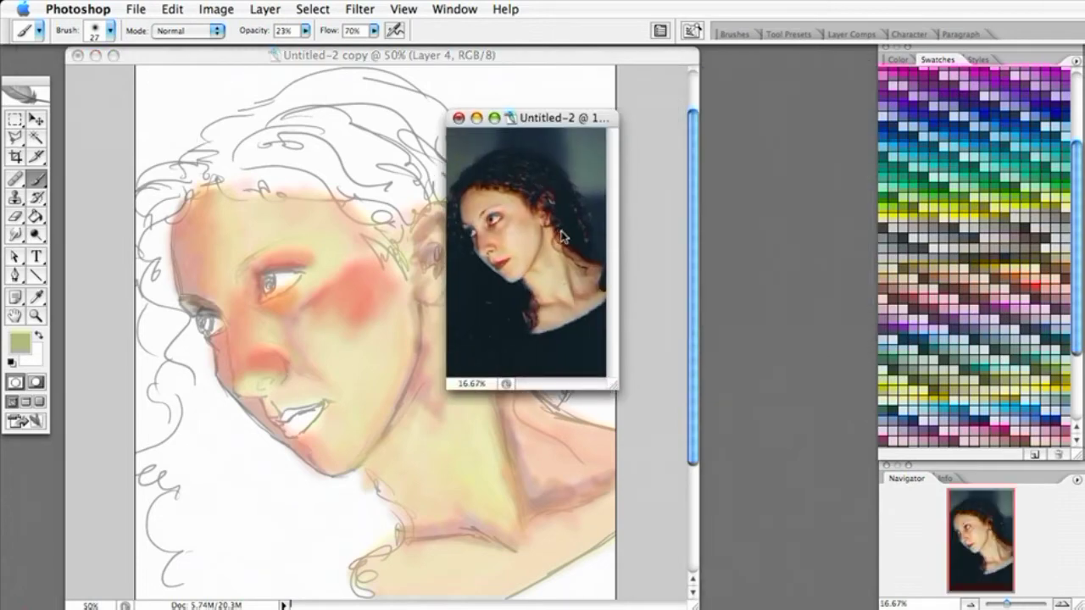
pyautogui.press('super+equal')
pyautogui.press('super+equal')
pyautogui.press('super+equal')
pyautogui.press('super+equal')
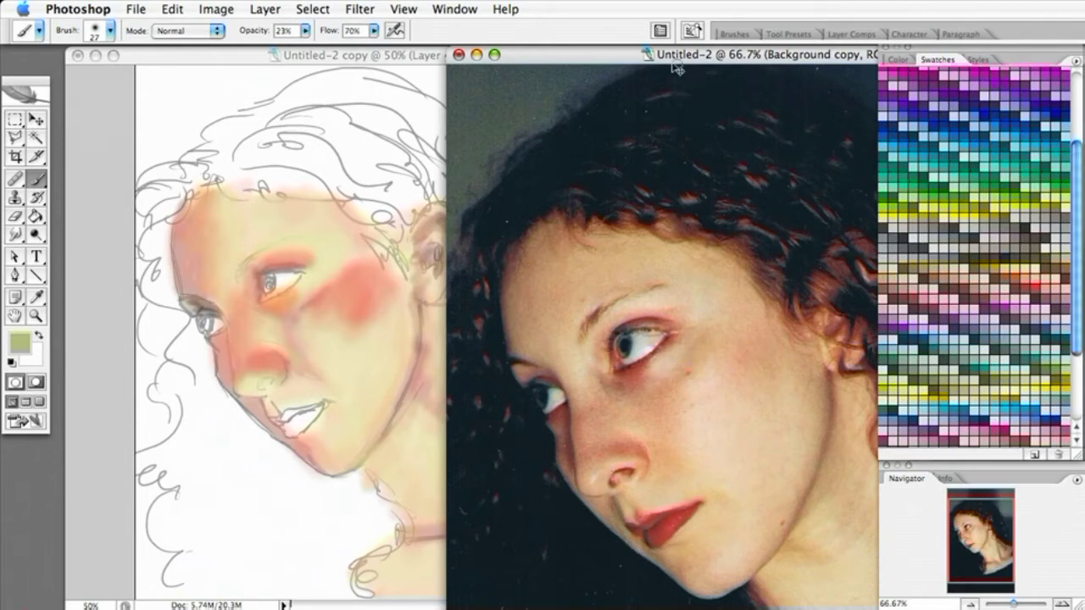
pyautogui.moveTo(693, 56); pyautogui.dragTo(675, 67)
pyautogui.press('super+minus')
pyautogui.press('super+minus')
pyautogui.press('super+minus')
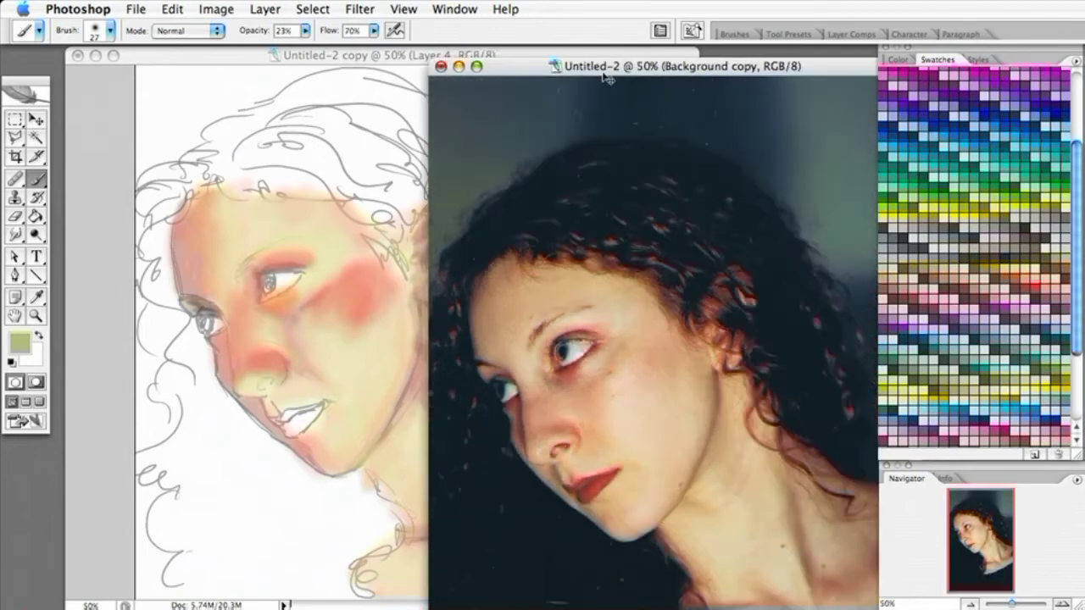
pyautogui.moveTo(550, 74); pyautogui.dragTo(771, 63)
pyautogui.press('super+minus')
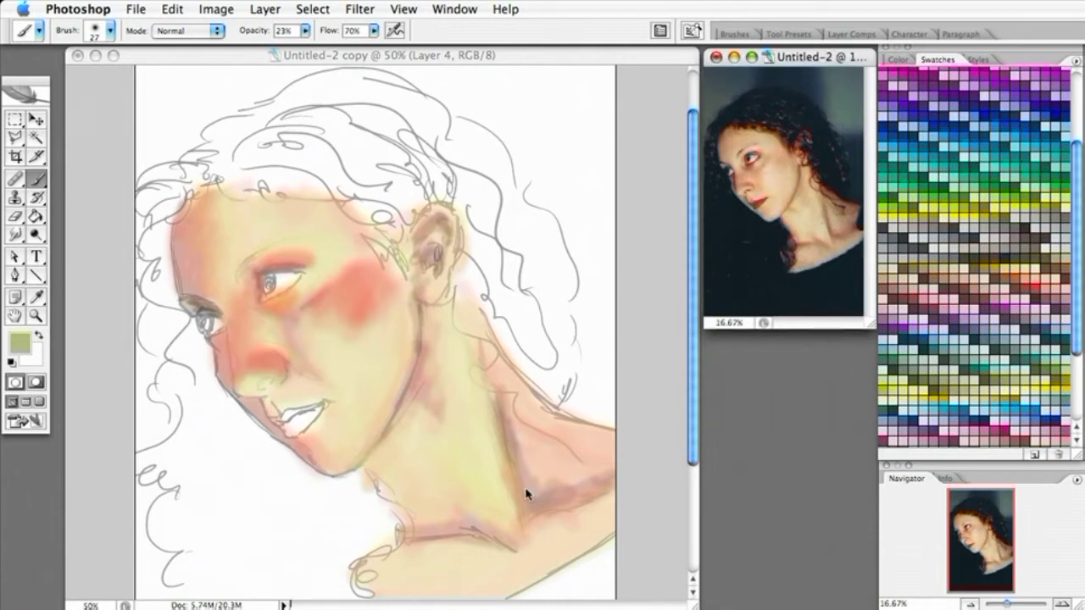
# Glaze the muted green over the brow and temple, the nose tip, the mouth and chin shadow, and the neck.
pyautogui.click(256, 410)
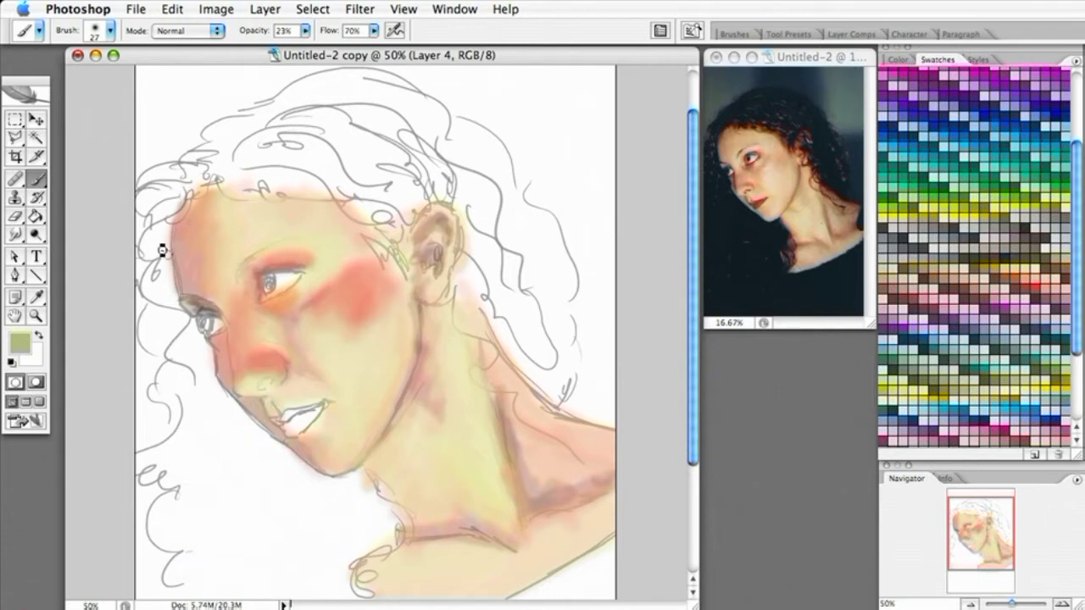
pyautogui.moveTo(223, 330); pyautogui.dragTo(237, 362)
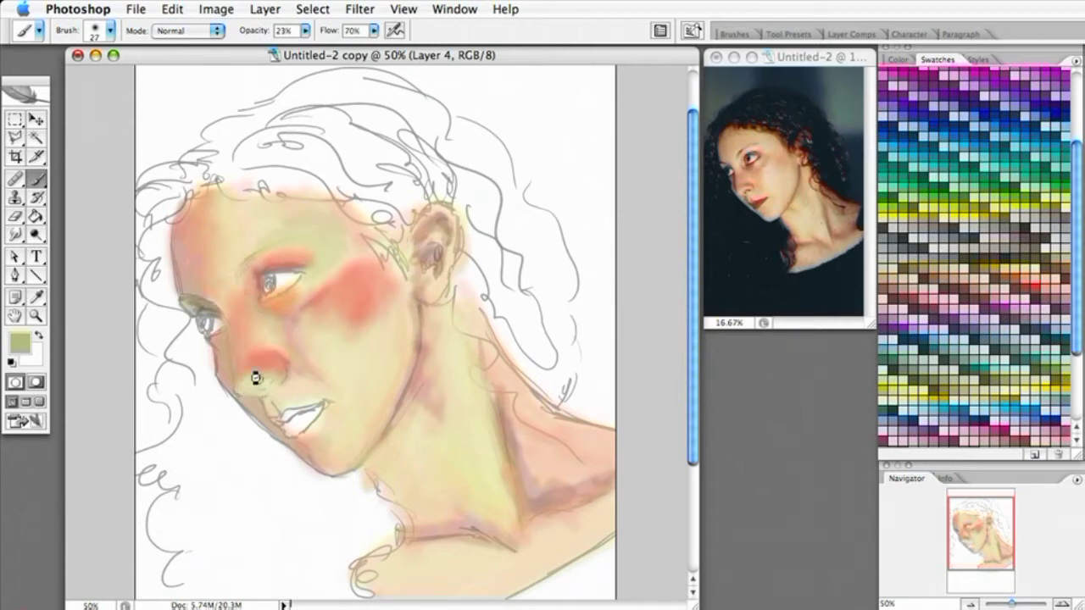
pyautogui.moveTo(254, 390); pyautogui.dragTo(316, 450)
pyautogui.moveTo(443, 416); pyautogui.dragTo(477, 449)
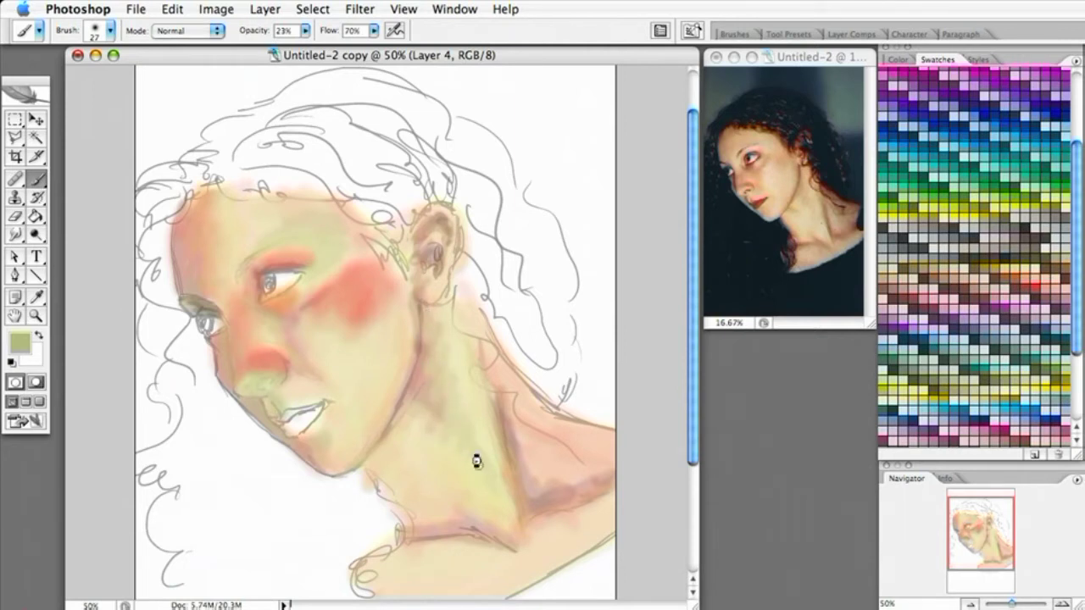
pyautogui.moveTo(477, 461); pyautogui.dragTo(505, 518)
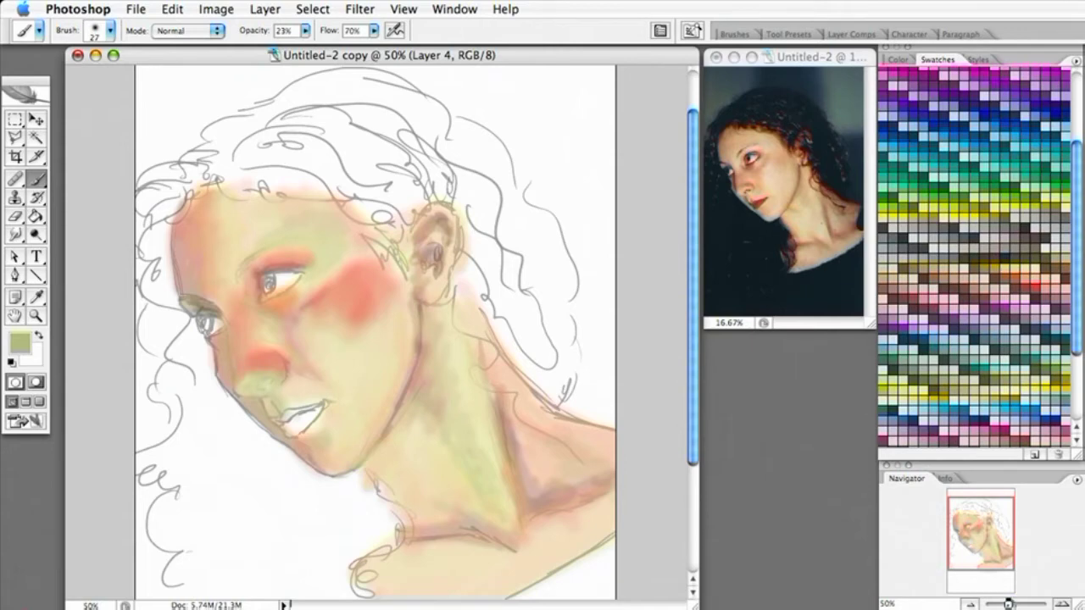
# Choose a dark reddish-brown swatch and a 21 px soft brush, and tint the nostril and lower lip.
pyautogui.moveTo(1010, 606); pyautogui.dragTo(1015, 608)
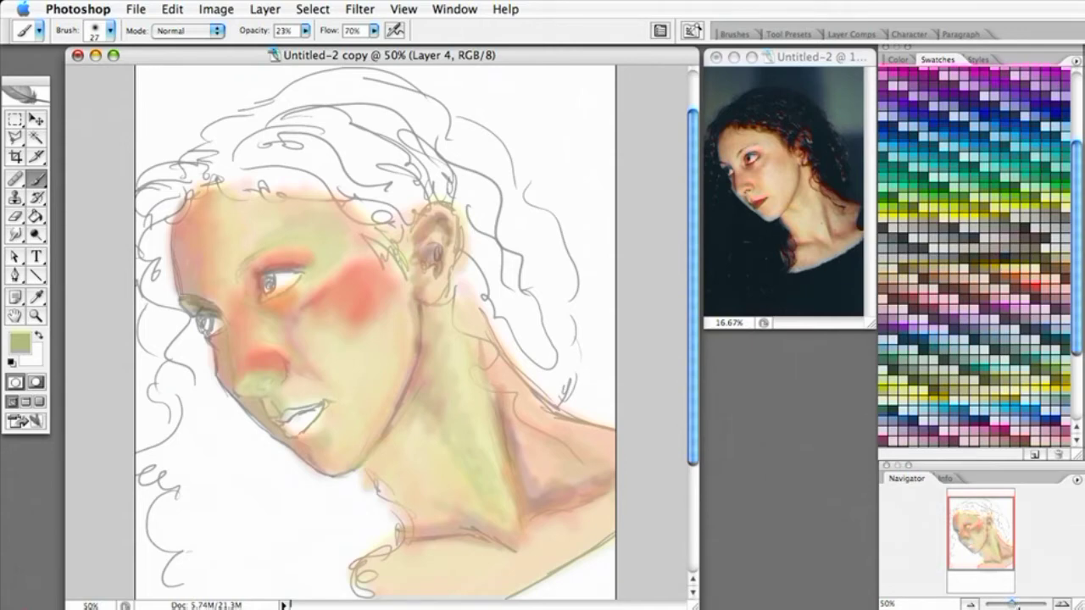
pyautogui.moveTo(1014, 606); pyautogui.dragTo(1018, 607)
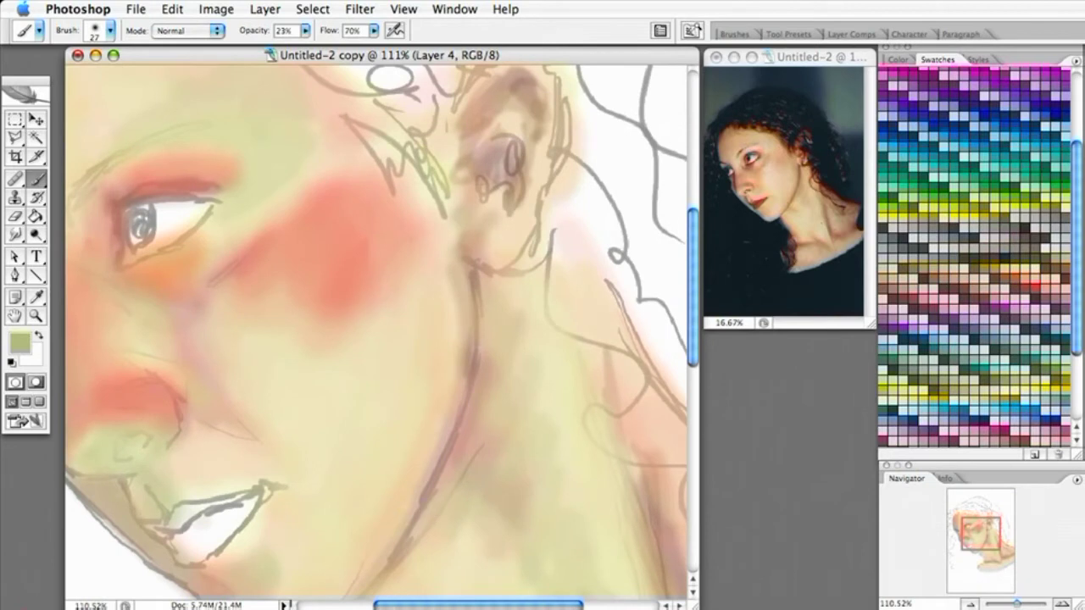
pyautogui.hscroll(-8, 291, 415)
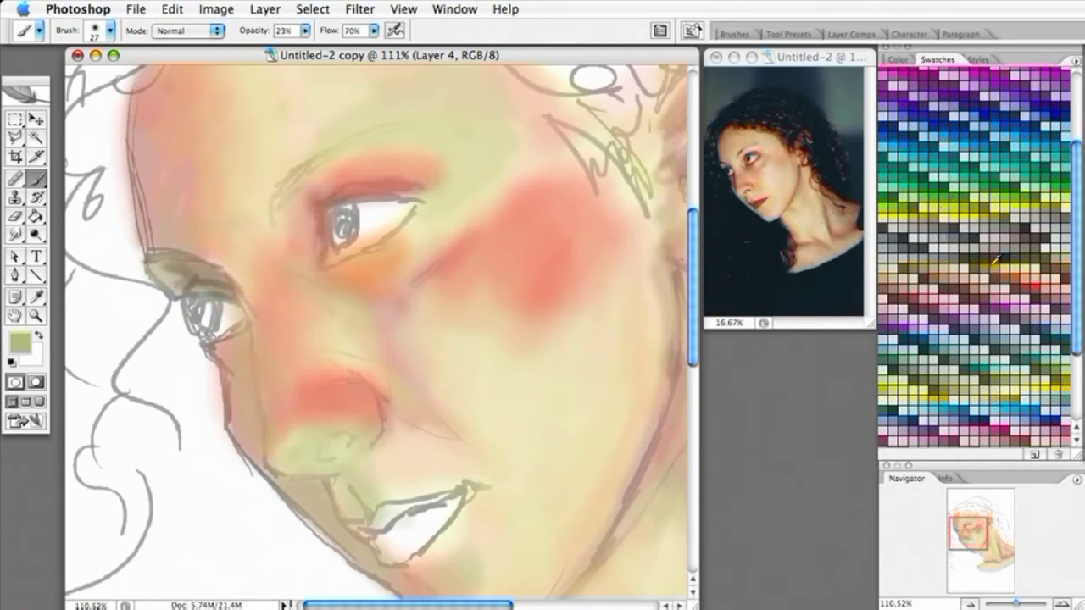
pyautogui.click(1035, 285)
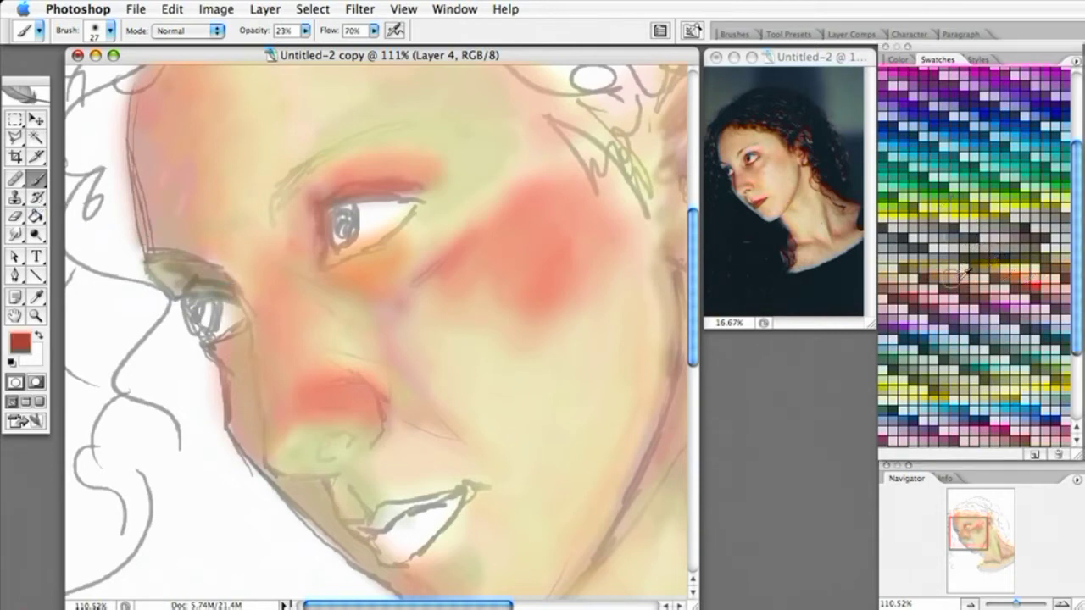
pyautogui.click(1022, 283)
pyautogui.click(110, 32)
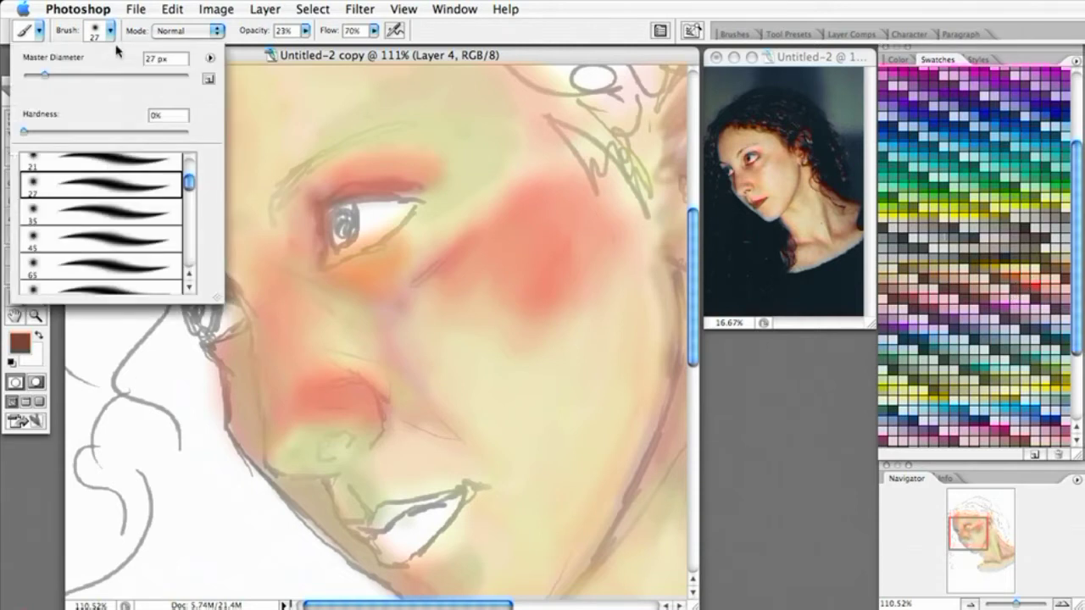
pyautogui.click(190, 273)
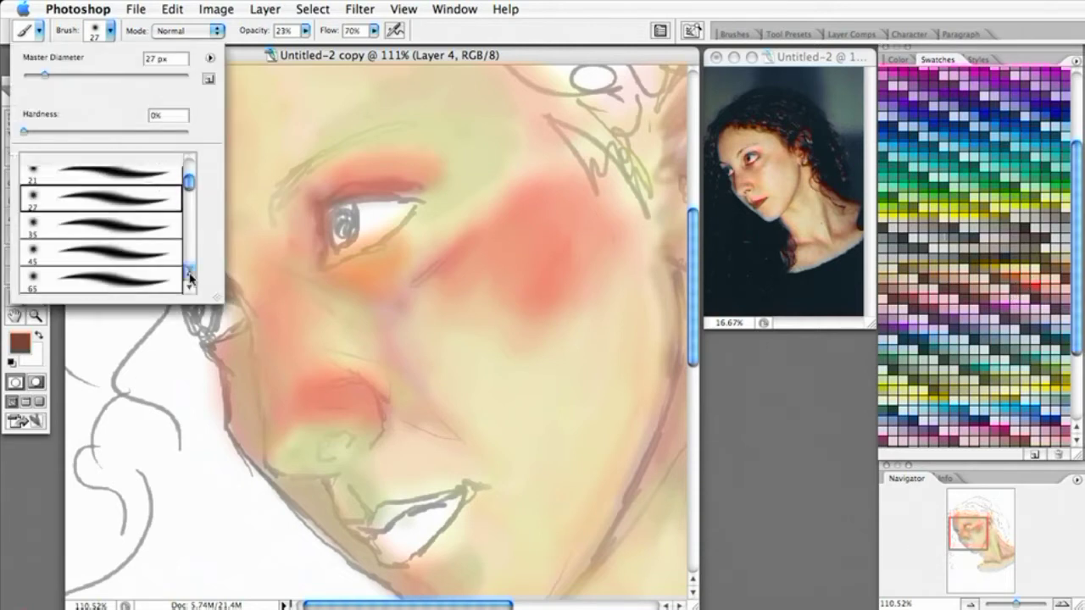
pyautogui.click(120, 170)
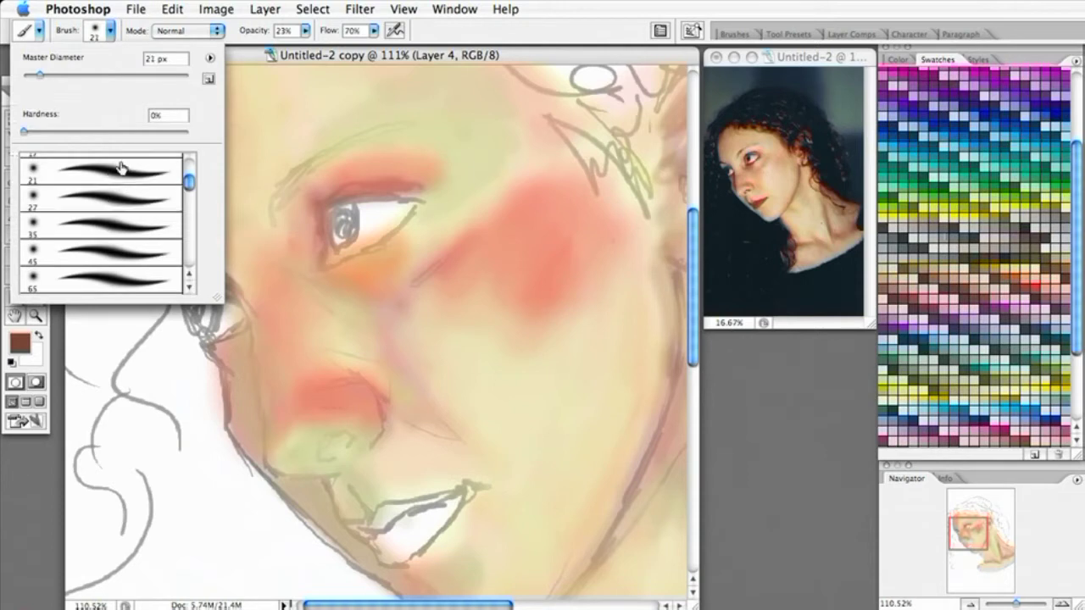
pyautogui.click(331, 456)
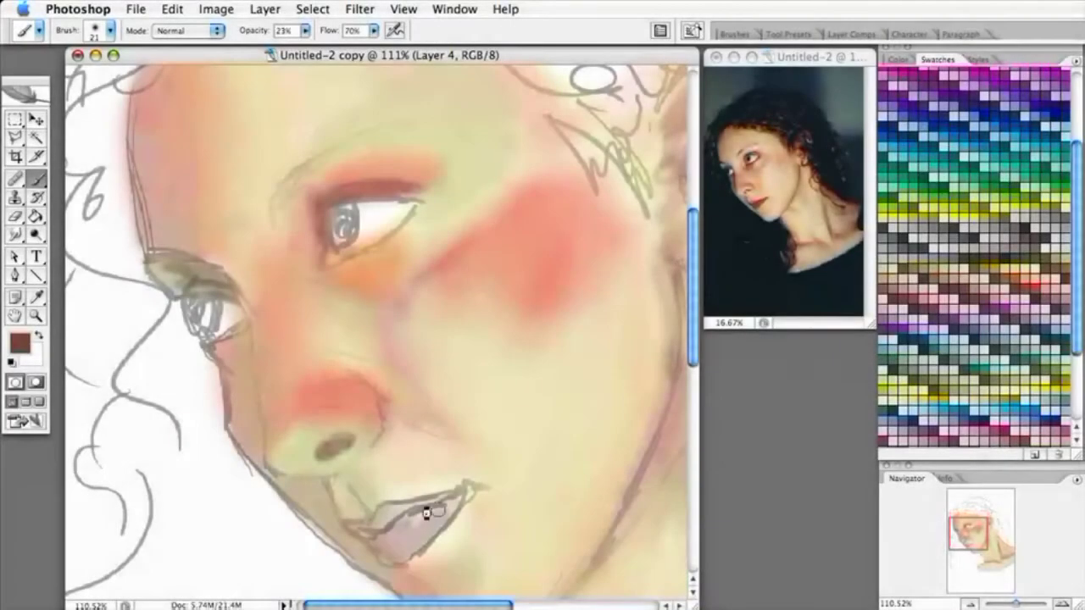
pyautogui.moveTo(426, 513)
pyautogui.mouseDown()
pyautogui.moveTo(446, 507)
pyautogui.moveTo(385, 543)
pyautogui.mouseUp()
# Raise the brush opacity to 59% and fill both lips and the nostril with the dark reddish brown.
pyautogui.click(304, 32)
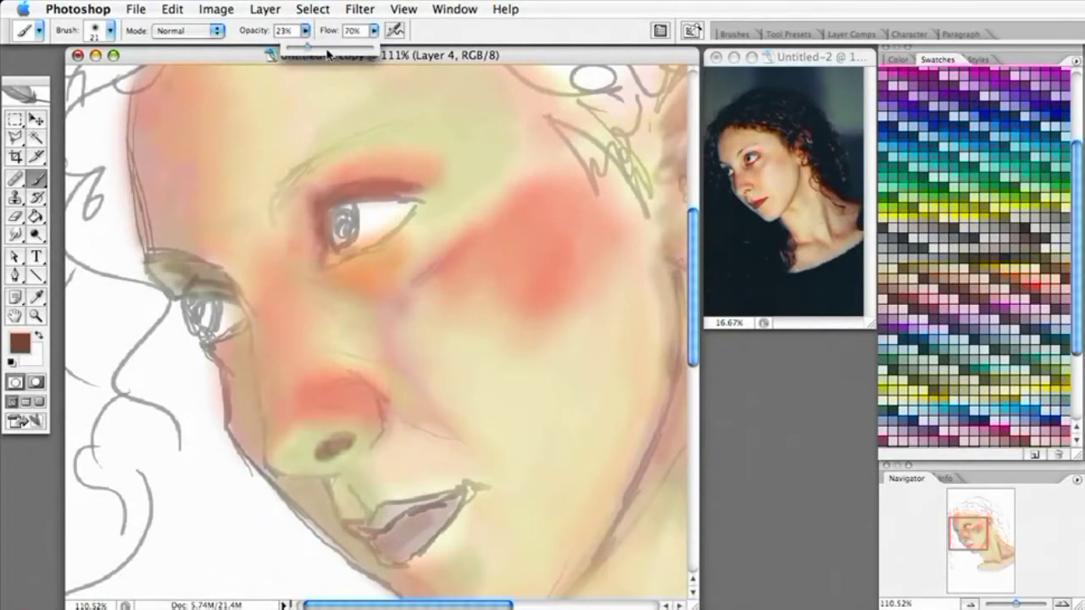
pyautogui.moveTo(402, 551)
pyautogui.mouseDown()
pyautogui.moveTo(432, 534)
pyautogui.moveTo(445, 509)
pyautogui.moveTo(397, 527)
pyautogui.moveTo(384, 557)
pyautogui.moveTo(373, 545)
pyautogui.moveTo(410, 555)
pyautogui.mouseUp()
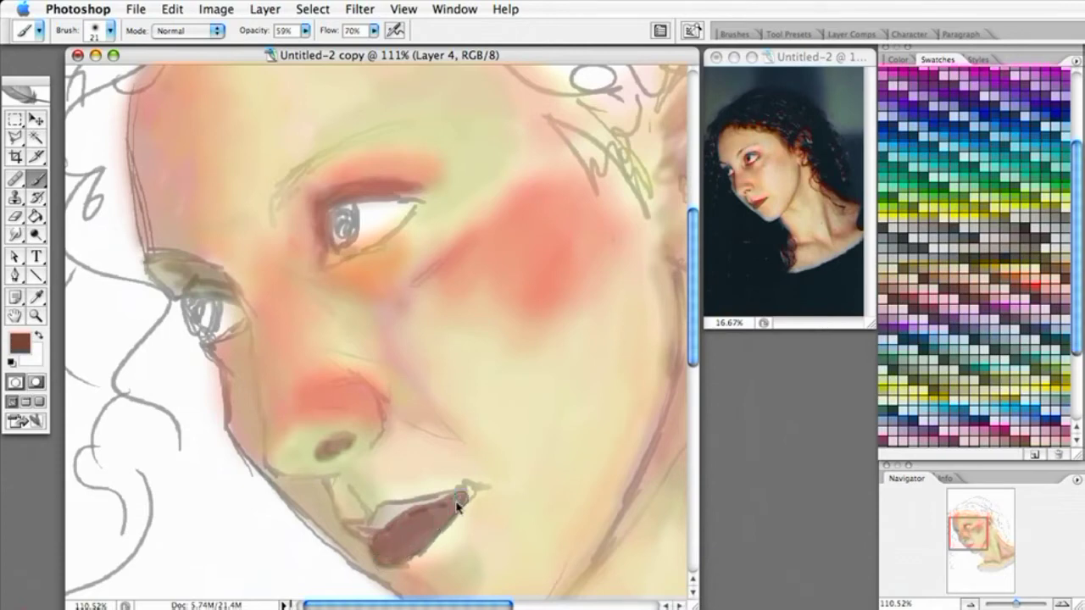
pyautogui.moveTo(351, 528)
pyautogui.mouseDown()
pyautogui.moveTo(389, 508)
pyautogui.moveTo(424, 508)
pyautogui.moveTo(383, 528)
pyautogui.moveTo(449, 498)
pyautogui.moveTo(380, 528)
pyautogui.moveTo(340, 527)
pyautogui.moveTo(441, 497)
pyautogui.moveTo(411, 529)
pyautogui.moveTo(378, 542)
pyautogui.moveTo(379, 556)
pyautogui.moveTo(415, 545)
pyautogui.moveTo(395, 558)
pyautogui.moveTo(450, 504)
pyautogui.moveTo(404, 529)
pyautogui.moveTo(455, 500)
pyautogui.mouseUp()
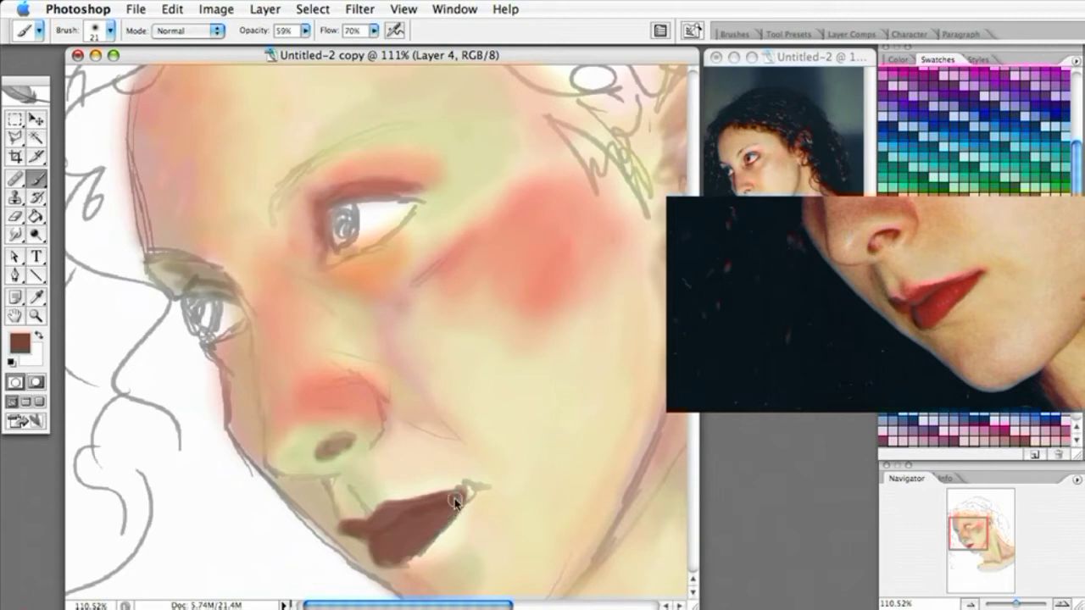
pyautogui.moveTo(329, 450); pyautogui.dragTo(345, 442)
# Define the near eye's lower lid, inner corner and upper lash line in dark reddish brown.
pyautogui.moveTo(337, 260)
pyautogui.mouseDown()
pyautogui.moveTo(393, 236)
pyautogui.moveTo(404, 202)
pyautogui.moveTo(324, 210)
pyautogui.mouseUp()
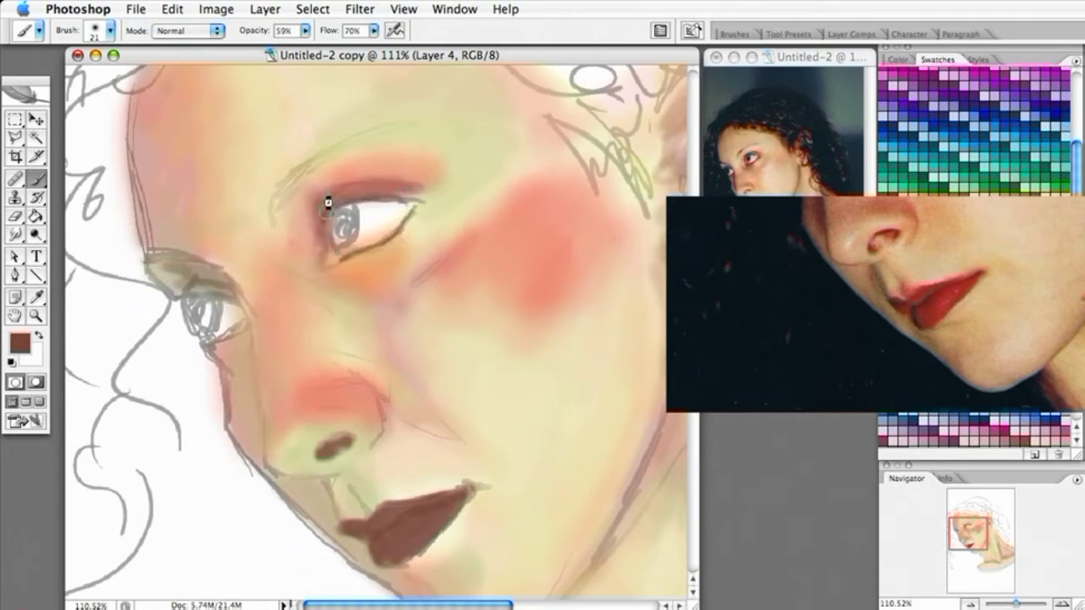
pyautogui.moveTo(327, 194)
pyautogui.mouseDown()
pyautogui.moveTo(378, 183)
pyautogui.moveTo(345, 192)
pyautogui.mouseUp()
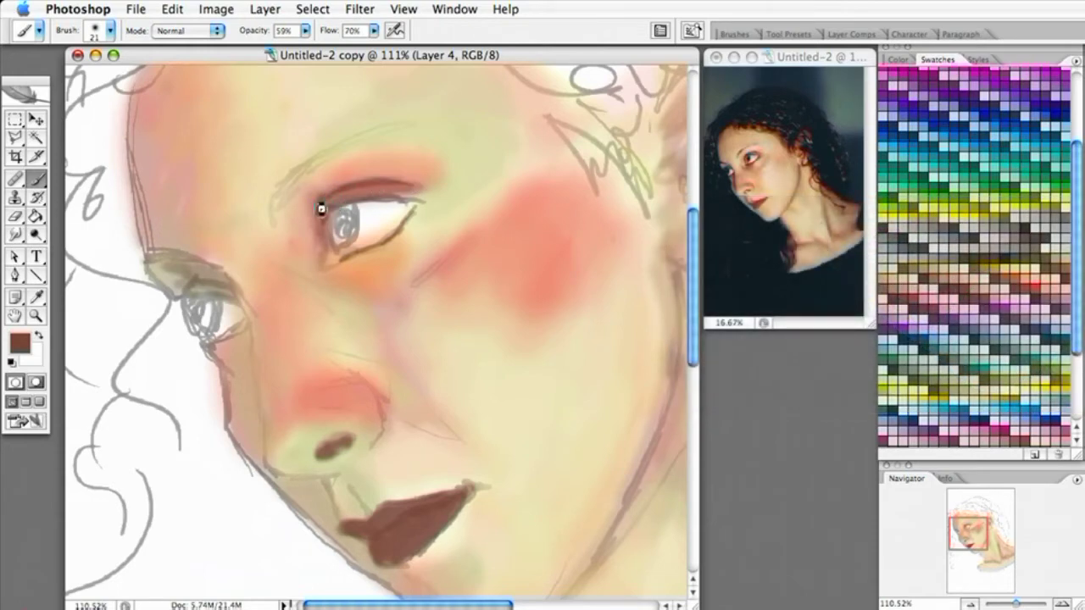
pyautogui.moveTo(313, 218)
pyautogui.mouseDown()
pyautogui.moveTo(353, 198)
pyautogui.moveTo(337, 246)
pyautogui.mouseUp()
# Outline the far eye and brow, the nose bridge and the underside of the nose in dark reddish brown.
pyautogui.moveTo(182, 299)
pyautogui.mouseDown()
pyautogui.moveTo(234, 303)
pyautogui.moveTo(177, 303)
pyautogui.moveTo(172, 288)
pyautogui.moveTo(231, 292)
pyautogui.moveTo(226, 280)
pyautogui.moveTo(251, 320)
pyautogui.moveTo(235, 292)
pyautogui.moveTo(254, 358)
pyautogui.moveTo(251, 314)
pyautogui.moveTo(258, 368)
pyautogui.moveTo(249, 360)
pyautogui.moveTo(260, 389)
pyautogui.moveTo(253, 339)
pyautogui.moveTo(272, 450)
pyautogui.moveTo(257, 400)
pyautogui.moveTo(269, 459)
pyautogui.moveTo(252, 387)
pyautogui.moveTo(264, 465)
pyautogui.moveTo(250, 404)
pyautogui.mouseUp()
pyautogui.moveTo(280, 453)
pyautogui.mouseDown()
pyautogui.moveTo(293, 477)
pyautogui.moveTo(340, 473)
pyautogui.moveTo(317, 479)
pyautogui.mouseUp()
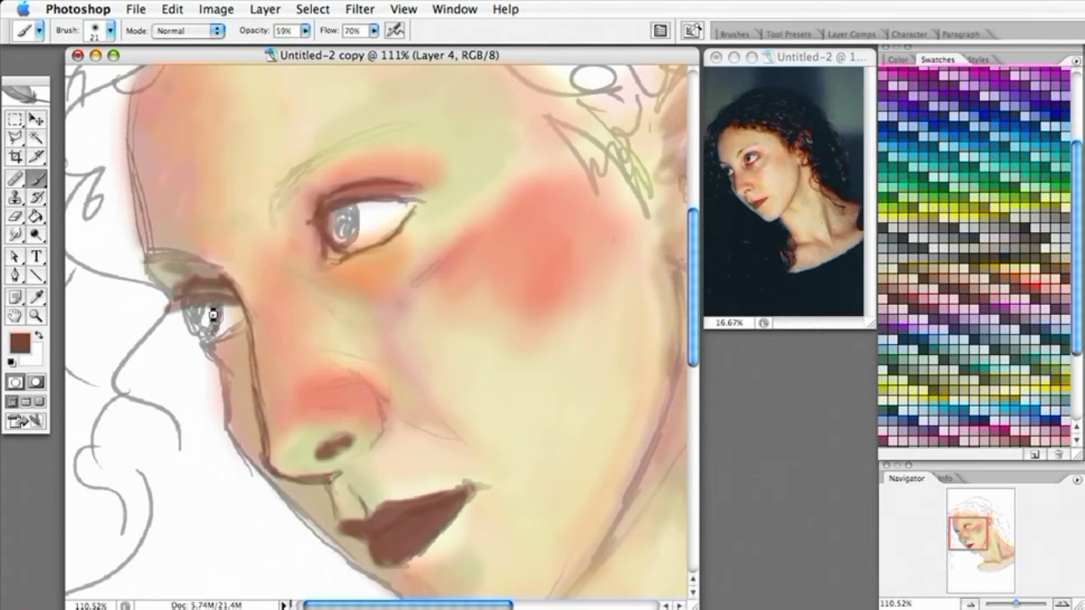
pyautogui.moveTo(179, 304)
pyautogui.mouseDown()
pyautogui.moveTo(202, 340)
pyautogui.moveTo(233, 330)
pyautogui.mouseUp()
pyautogui.moveTo(157, 256)
pyautogui.mouseDown()
pyautogui.moveTo(204, 269)
pyautogui.moveTo(172, 254)
pyautogui.moveTo(204, 268)
pyautogui.moveTo(158, 281)
pyautogui.moveTo(152, 269)
pyautogui.moveTo(174, 286)
pyautogui.mouseUp()
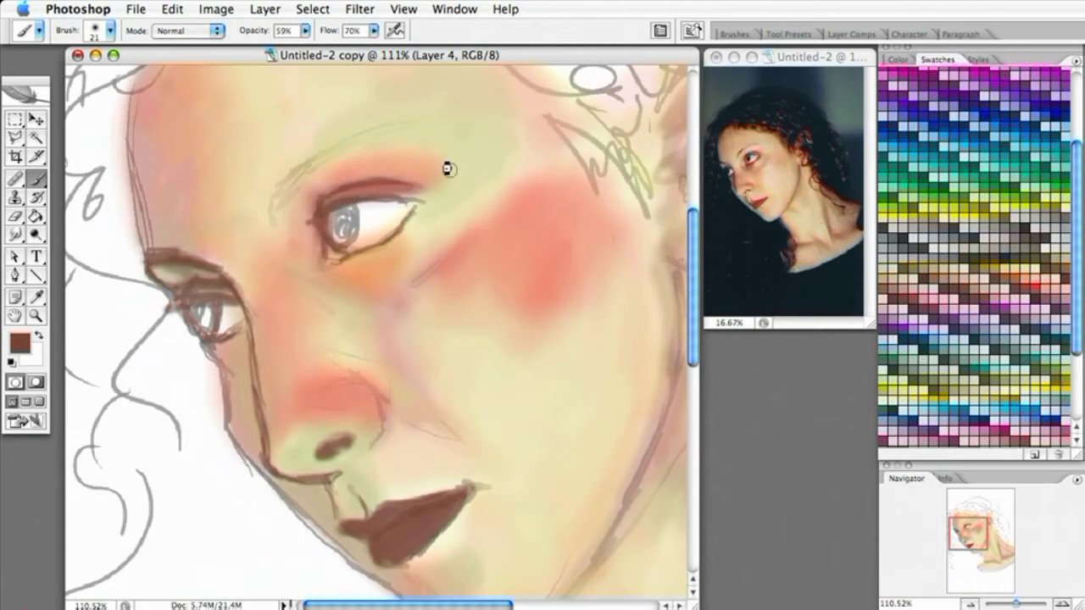
# Draw the near eyebrow and outline the near nostril wing in dark reddish brown.
pyautogui.moveTo(285, 175)
pyautogui.mouseDown()
pyautogui.moveTo(272, 214)
pyautogui.moveTo(279, 181)
pyautogui.moveTo(309, 174)
pyautogui.moveTo(334, 145)
pyautogui.moveTo(404, 127)
pyautogui.mouseUp()
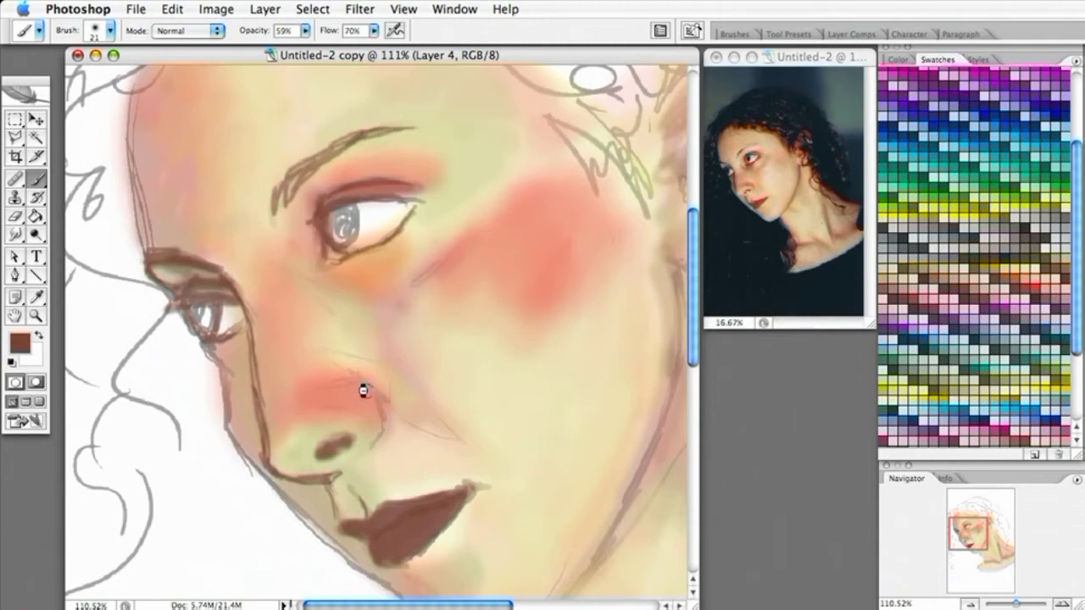
pyautogui.moveTo(365, 383)
pyautogui.mouseDown()
pyautogui.moveTo(381, 416)
pyautogui.moveTo(366, 391)
pyautogui.mouseUp()
# Define the earlobe, the jawline below it and the outer and inner ear in dark reddish brown.
pyautogui.hscroll(3, 396, 176)
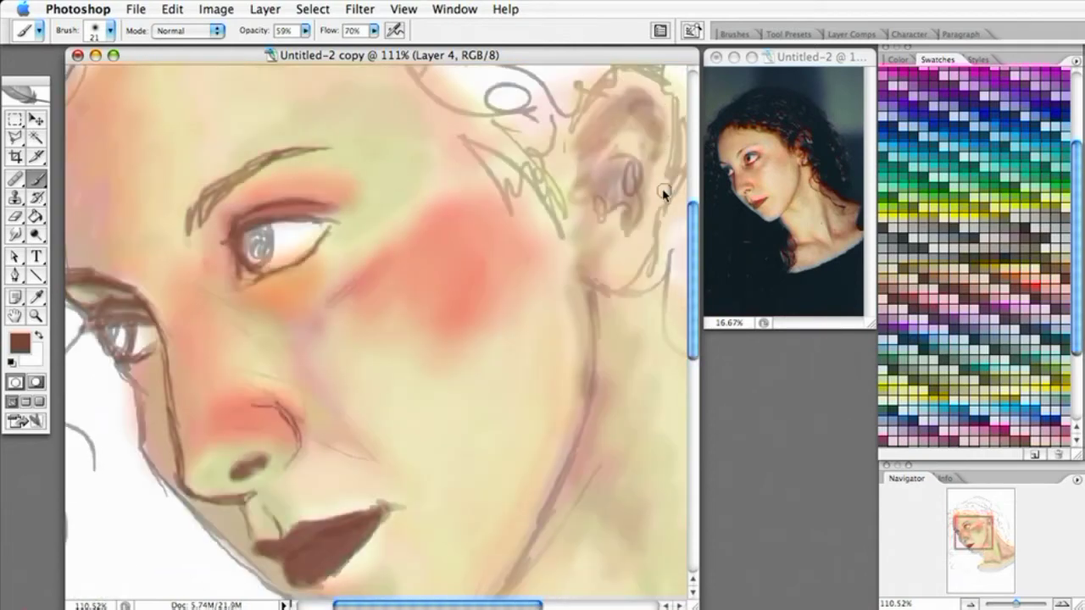
pyautogui.moveTo(584, 283)
pyautogui.mouseDown()
pyautogui.moveTo(622, 288)
pyautogui.moveTo(653, 271)
pyautogui.mouseUp()
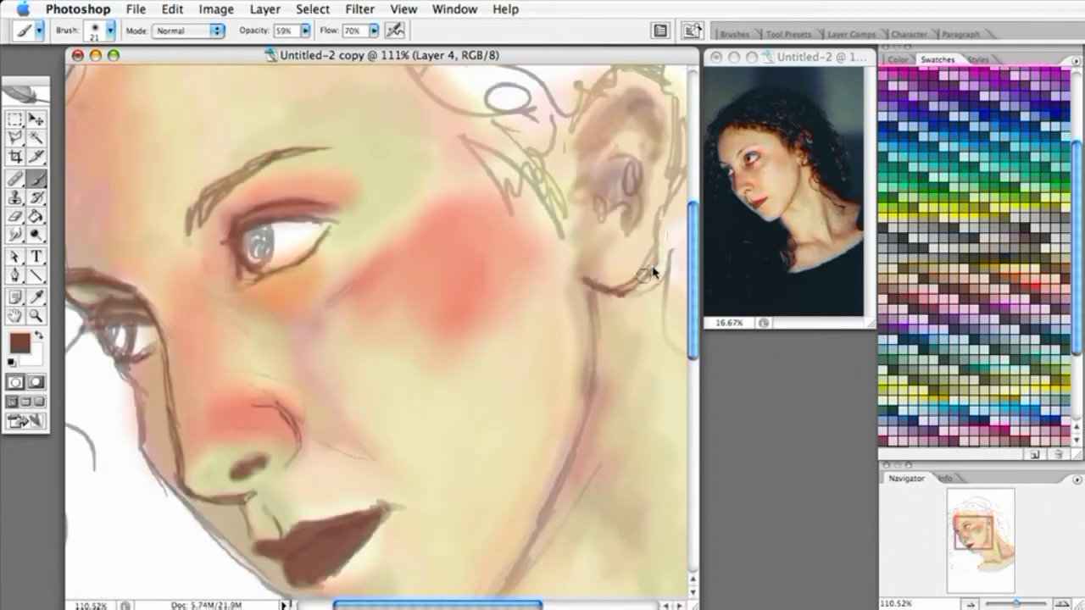
pyautogui.moveTo(594, 296); pyautogui.dragTo(601, 364)
pyautogui.moveTo(594, 298)
pyautogui.mouseDown()
pyautogui.moveTo(594, 363)
pyautogui.moveTo(593, 284)
pyautogui.moveTo(649, 242)
pyautogui.mouseUp()
pyautogui.moveTo(594, 208)
pyautogui.mouseDown()
pyautogui.moveTo(582, 194)
pyautogui.moveTo(616, 209)
pyautogui.moveTo(645, 201)
pyautogui.moveTo(634, 109)
pyautogui.moveTo(647, 131)
pyautogui.mouseUp()
pyautogui.moveTo(584, 175)
pyautogui.mouseDown()
pyautogui.moveTo(564, 167)
pyautogui.moveTo(584, 201)
pyautogui.moveTo(623, 203)
pyautogui.moveTo(624, 170)
pyautogui.moveTo(613, 160)
pyautogui.moveTo(637, 191)
pyautogui.mouseUp()
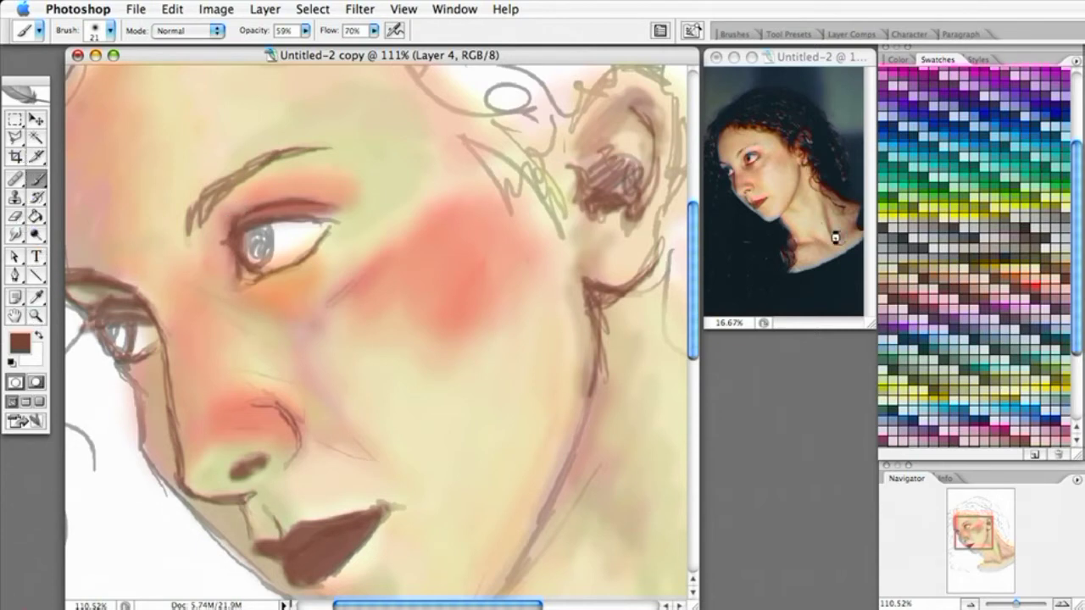
# Choose a pale grey-blue swatch and paint the whites of both eyes.
pyautogui.scroll(-3, 1064, 246)
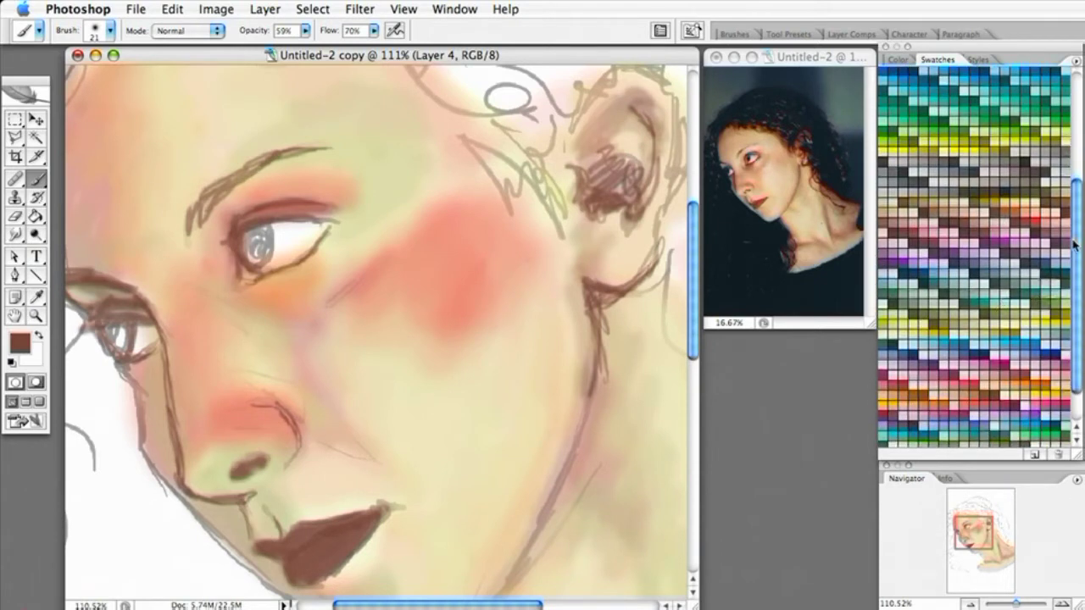
pyautogui.click(984, 282)
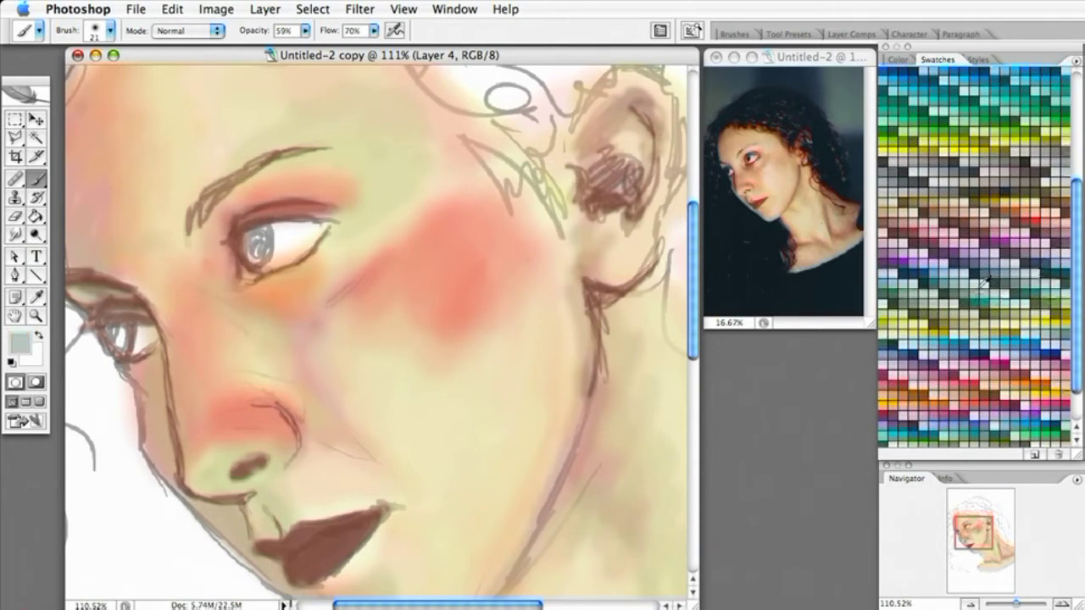
pyautogui.moveTo(276, 242); pyautogui.dragTo(281, 235)
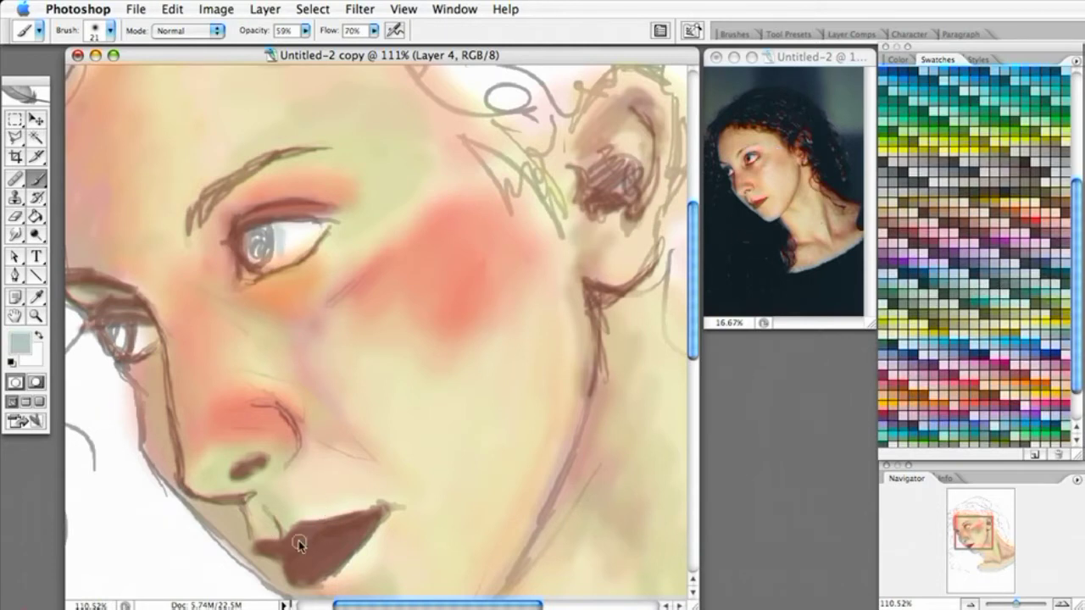
pyautogui.moveTo(285, 243)
pyautogui.mouseDown()
pyautogui.moveTo(276, 239)
pyautogui.moveTo(298, 233)
pyautogui.moveTo(278, 237)
pyautogui.moveTo(286, 245)
pyautogui.moveTo(310, 232)
pyautogui.moveTo(297, 249)
pyautogui.mouseUp()
pyautogui.moveTo(135, 329)
pyautogui.mouseDown()
pyautogui.moveTo(132, 355)
pyautogui.moveTo(145, 331)
pyautogui.mouseUp()
pyautogui.moveTo(260, 247)
pyautogui.mouseDown()
pyautogui.moveTo(278, 238)
pyautogui.moveTo(283, 250)
pyautogui.moveTo(307, 225)
pyautogui.mouseUp()
# Switch to a dark slate blue and fill the irises of both eyes.
pyautogui.keyDown('alt'); pyautogui.click(293, 231); pyautogui.keyUp('alt')
pyautogui.moveTo(254, 248); pyautogui.dragTo(266, 239)
pyautogui.moveTo(103, 329)
pyautogui.mouseDown()
pyautogui.moveTo(107, 341)
pyautogui.moveTo(125, 332)
pyautogui.moveTo(109, 339)
pyautogui.moveTo(119, 345)
pyautogui.moveTo(119, 332)
pyautogui.mouseUp()
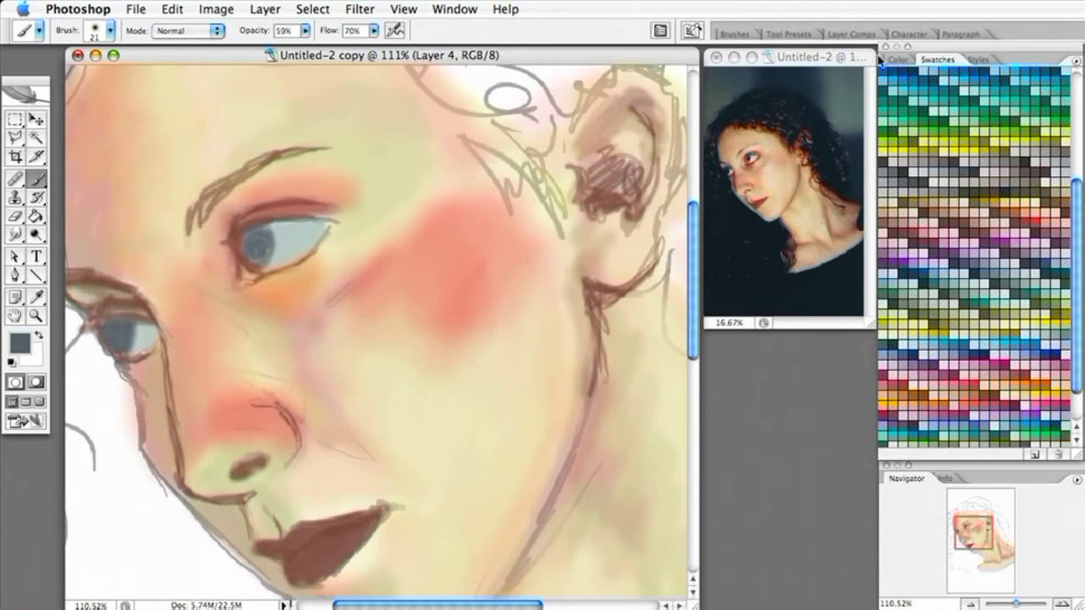
# Bring the reference photo beside the painting, enlarge it to about 246% and examine the near eye's details.
pyautogui.moveTo(837, 56); pyautogui.dragTo(546, 130)
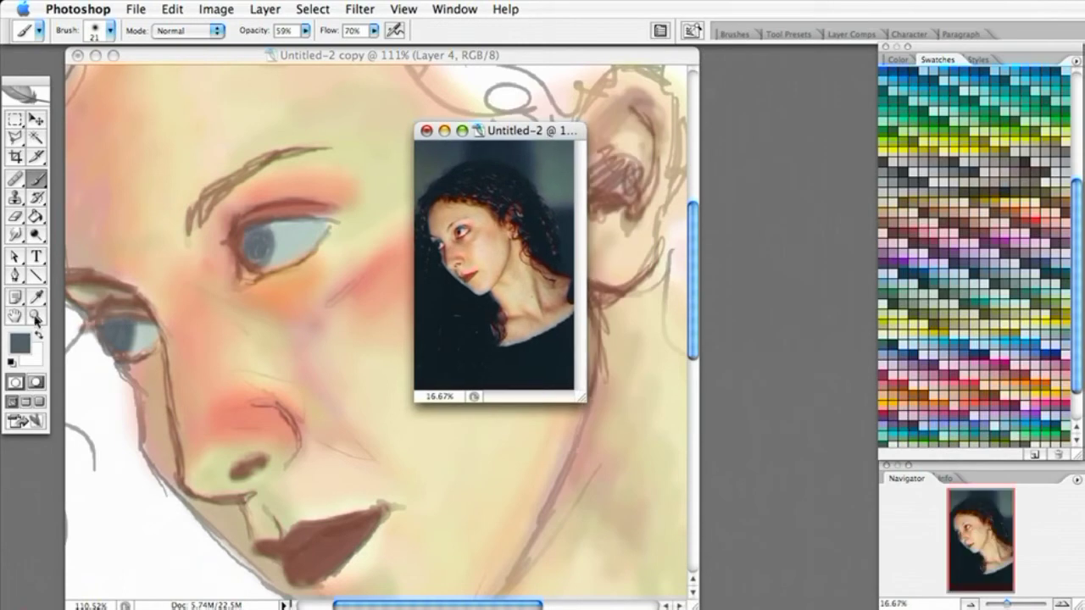
pyautogui.click(36, 318)
pyautogui.moveTo(442, 220); pyautogui.dragTo(476, 246)
pyautogui.moveTo(580, 396); pyautogui.dragTo(792, 477)
pyautogui.moveTo(732, 320); pyautogui.dragTo(417, 199)
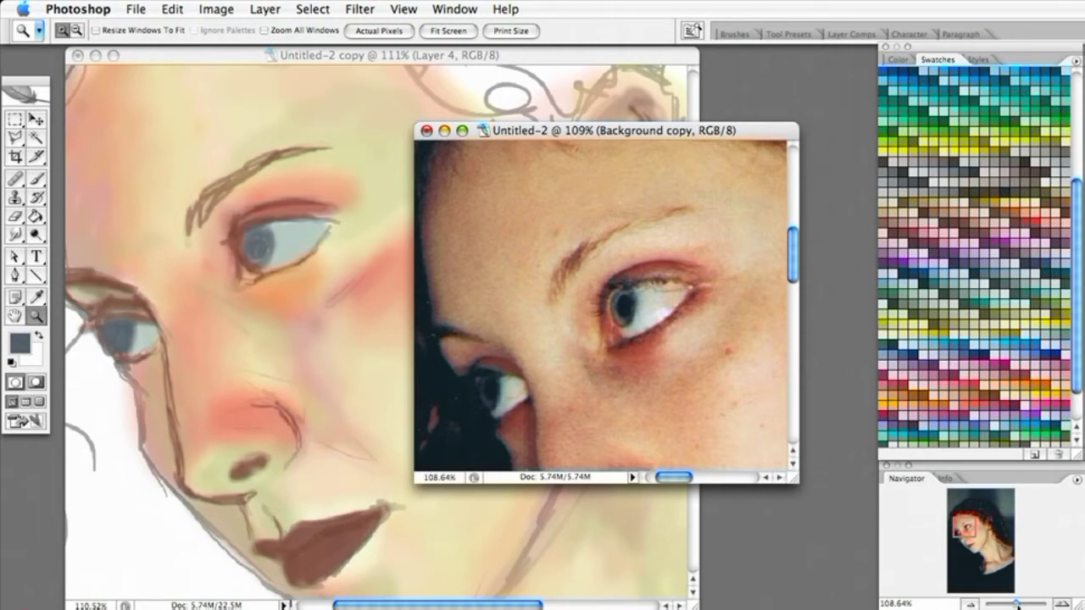
pyautogui.moveTo(1020, 605); pyautogui.dragTo(1026, 605)
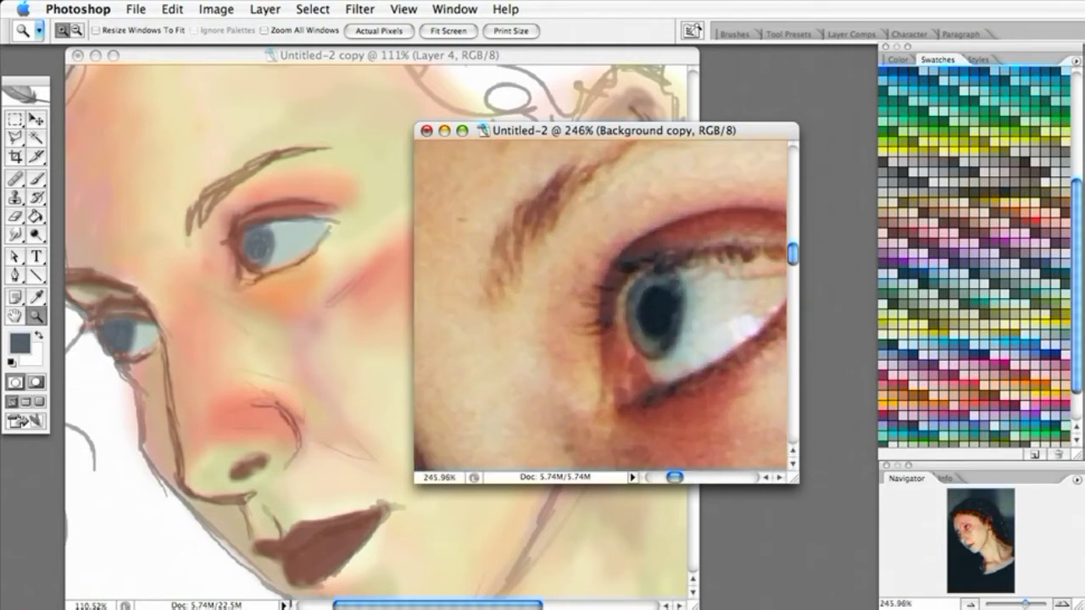
pyautogui.click(779, 478)
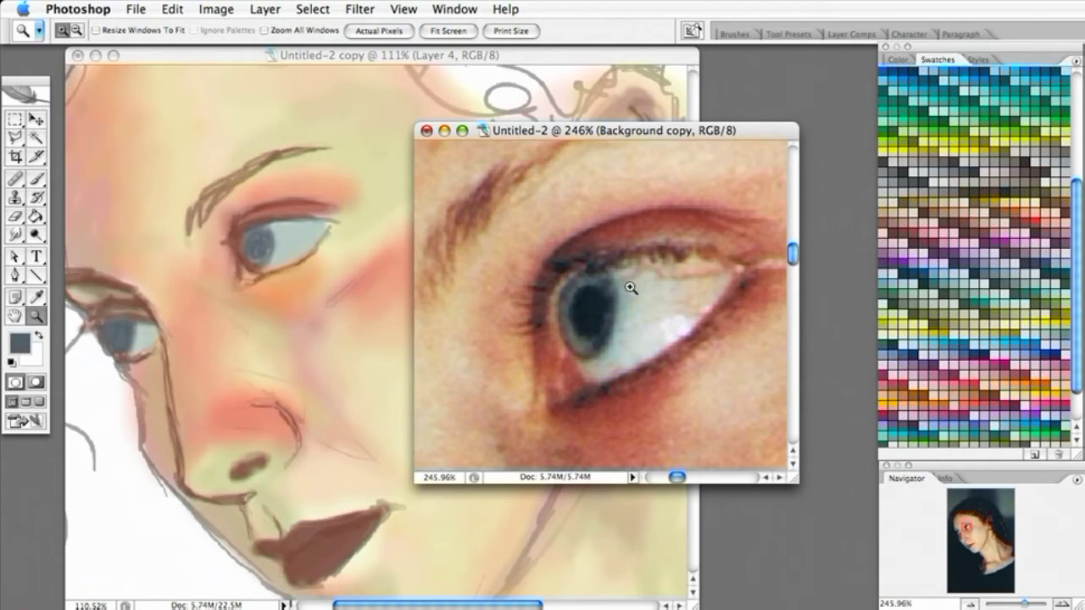
pyautogui.moveTo(634, 141); pyautogui.dragTo(683, 126)
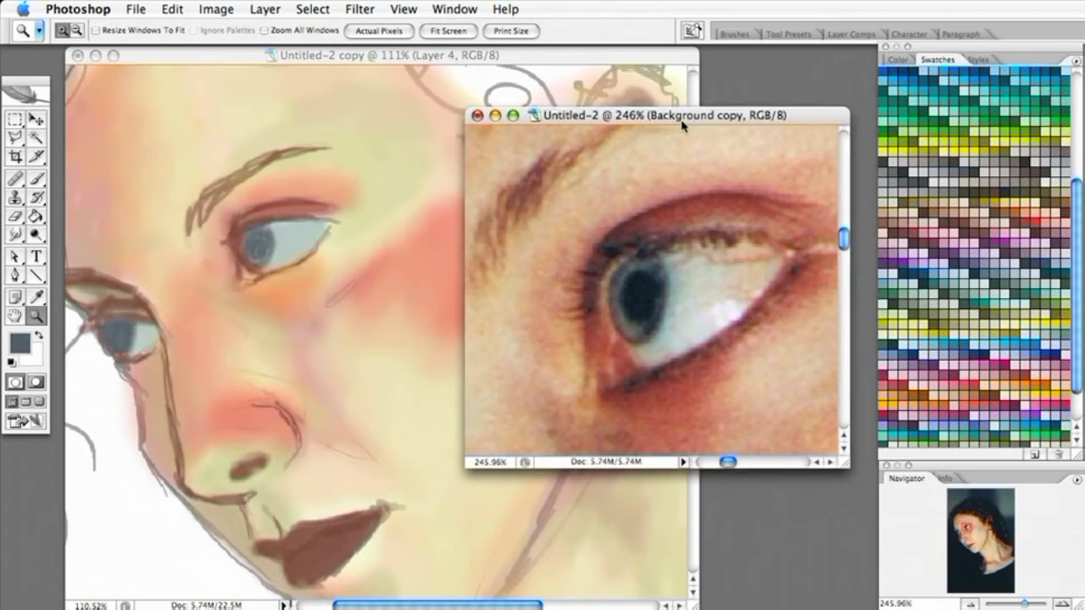
# Zoom the reference photo back out and move its window off the painting.
pyautogui.press('super+alt+0')
pyautogui.press('super+minus')
pyautogui.press('super+minus')
pyautogui.press('super+minus')
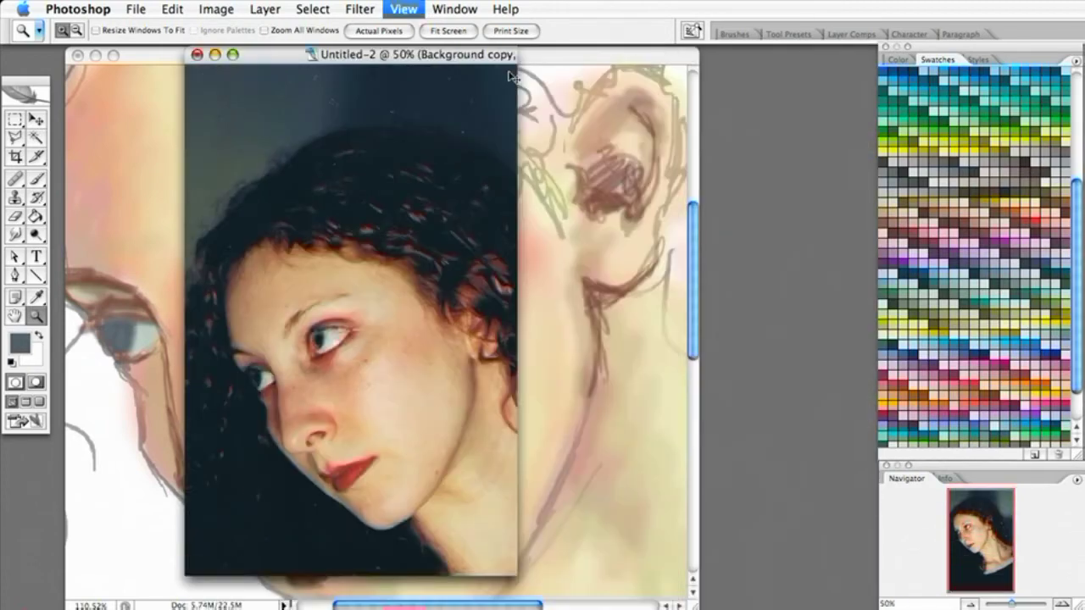
pyautogui.moveTo(424, 58)
pyautogui.mouseDown()
pyautogui.moveTo(822, 88)
pyautogui.moveTo(922, 56)
pyautogui.moveTo(0, 324)
pyautogui.mouseUp()
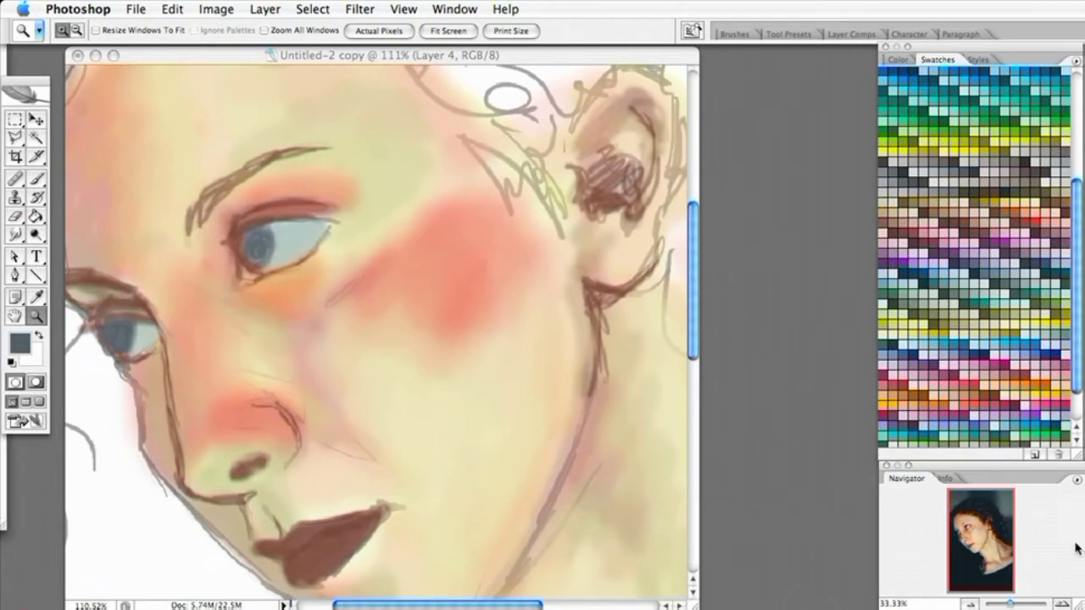
# View the painting at 52.2% and tint the lips with a pink swatch using the 21 px brush.
pyautogui.moveTo(1009, 603); pyautogui.dragTo(1019, 605)
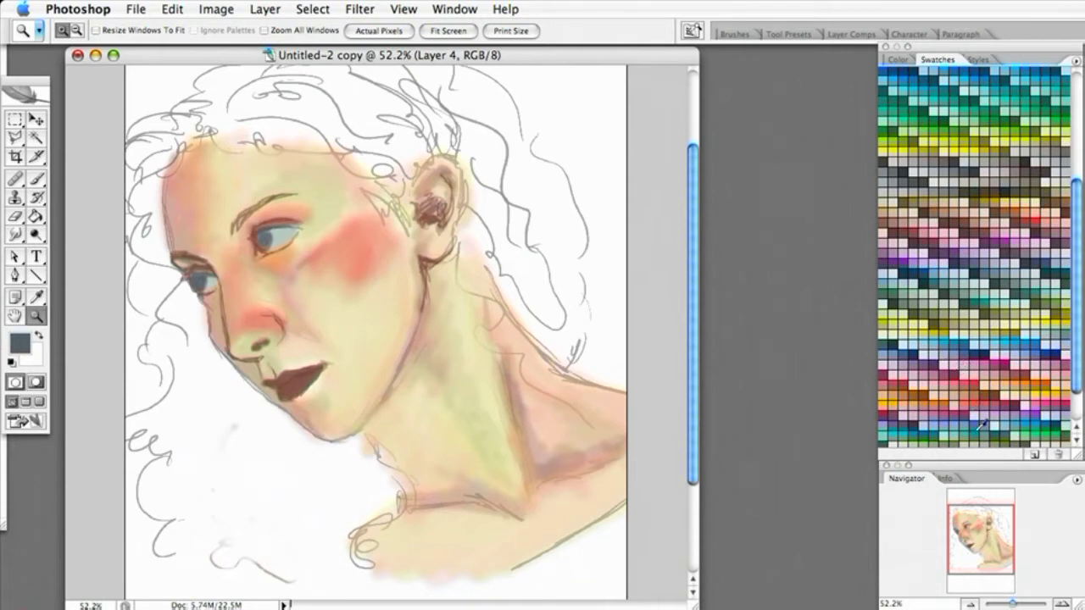
pyautogui.click(956, 378)
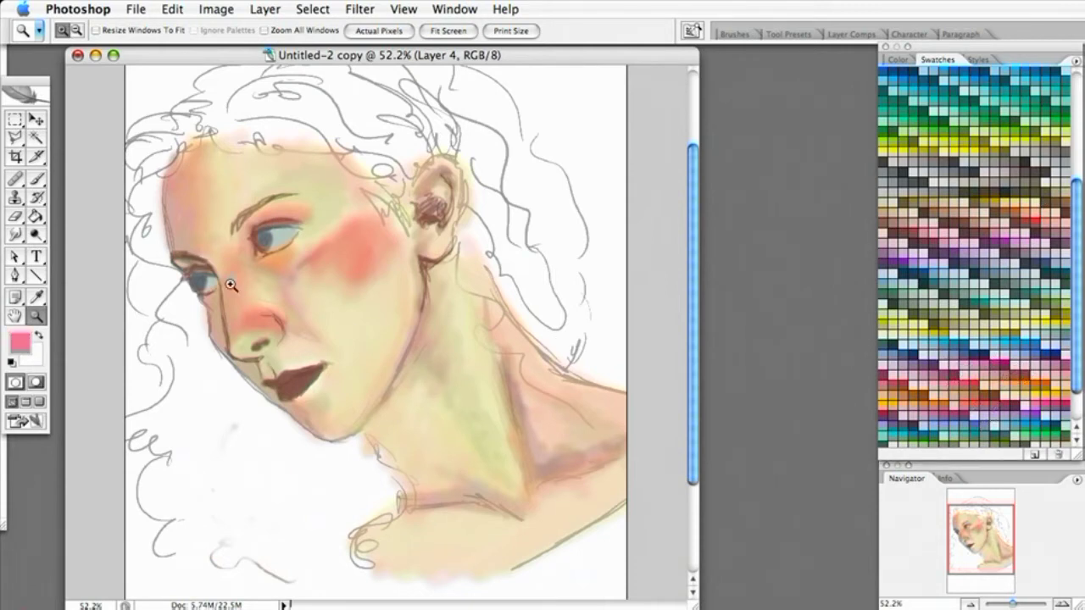
pyautogui.click(38, 181)
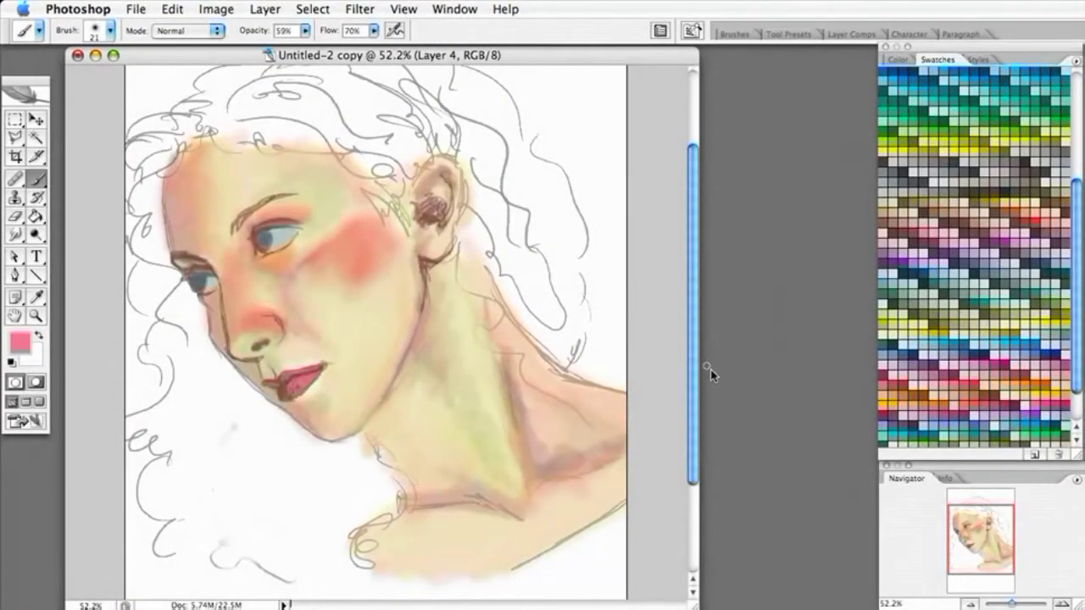
# Choose a pale yellow swatch and a 65 px soft brush, and paint over the near cheek's blush.
pyautogui.click(1017, 394)
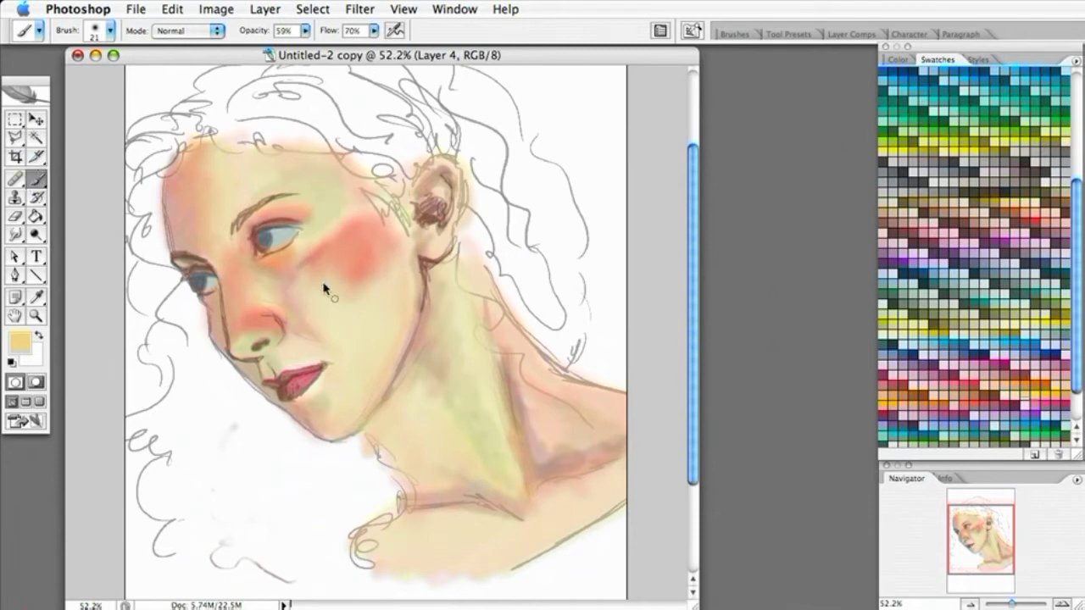
pyautogui.click(108, 35)
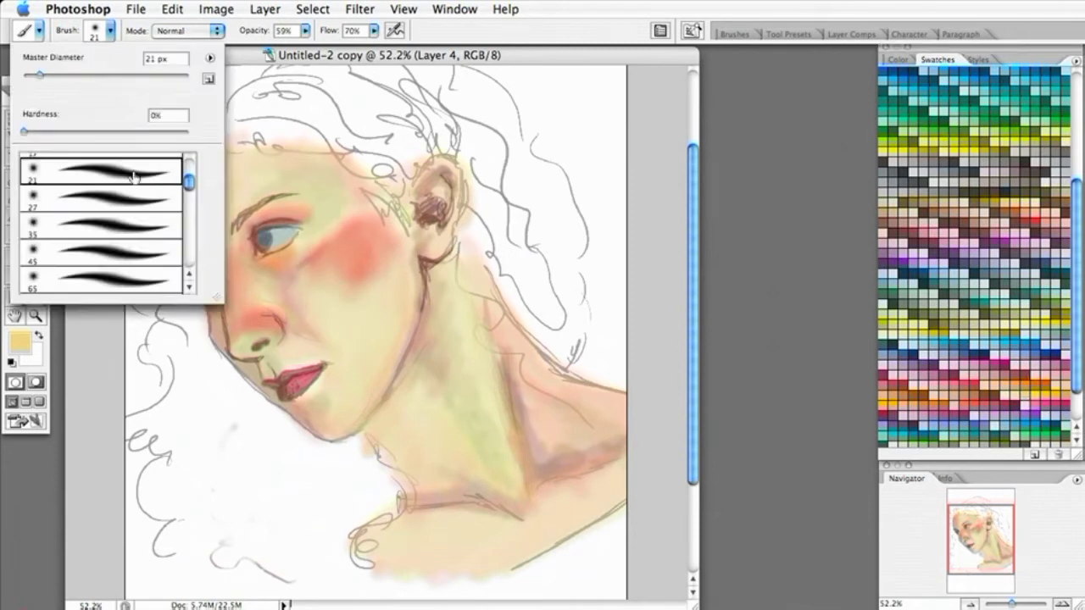
pyautogui.click(127, 227)
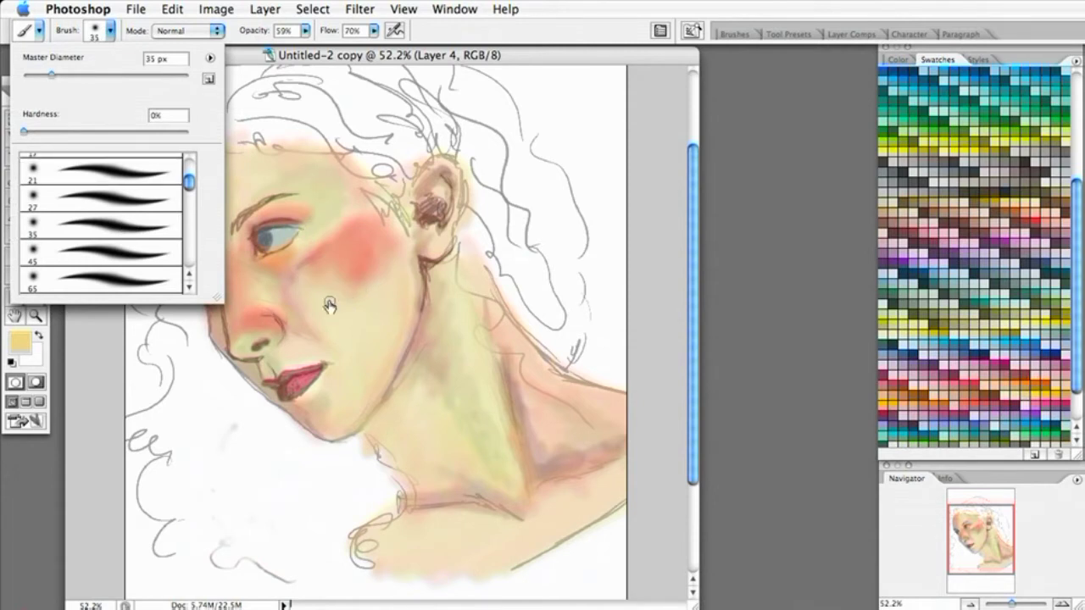
pyautogui.click(333, 300)
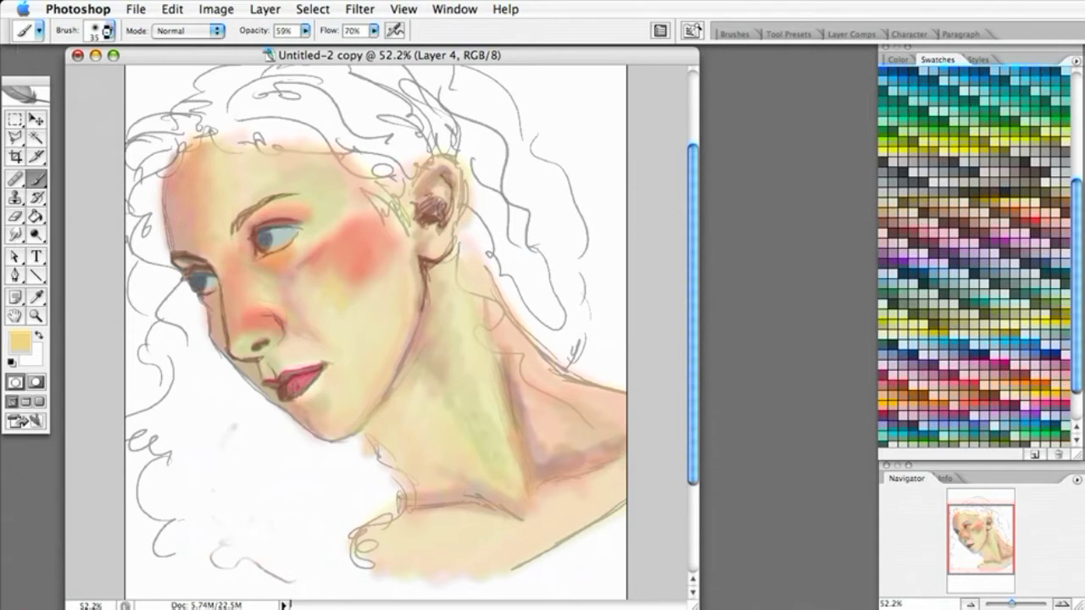
pyautogui.click(109, 31)
pyautogui.click(172, 286)
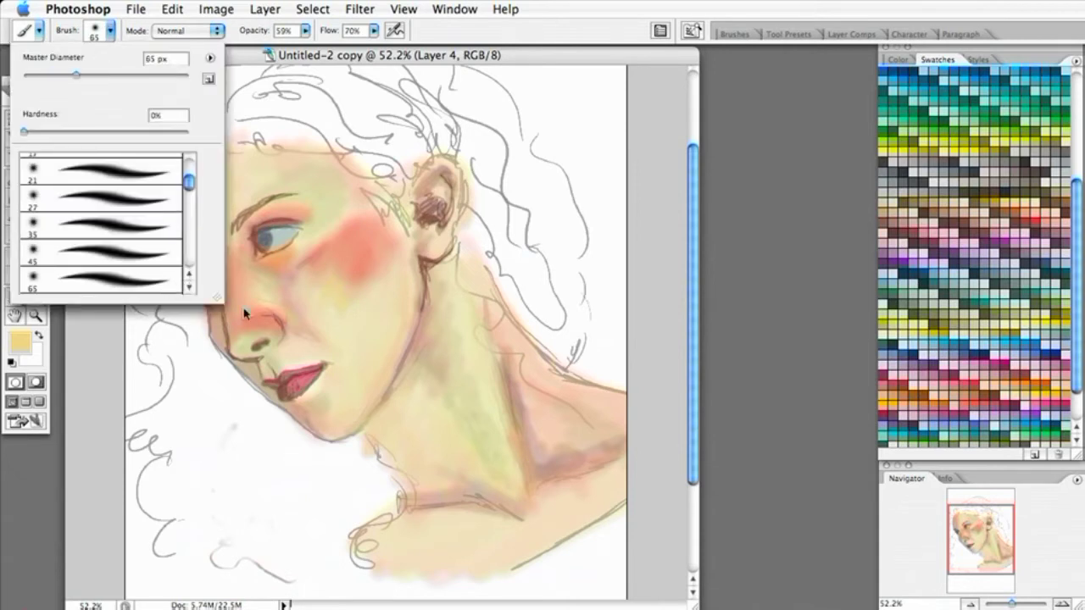
pyautogui.press('Return')
pyautogui.moveTo(339, 256)
pyautogui.mouseDown()
pyautogui.moveTo(312, 286)
pyautogui.moveTo(350, 239)
pyautogui.moveTo(338, 278)
pyautogui.moveTo(345, 204)
pyautogui.mouseUp()
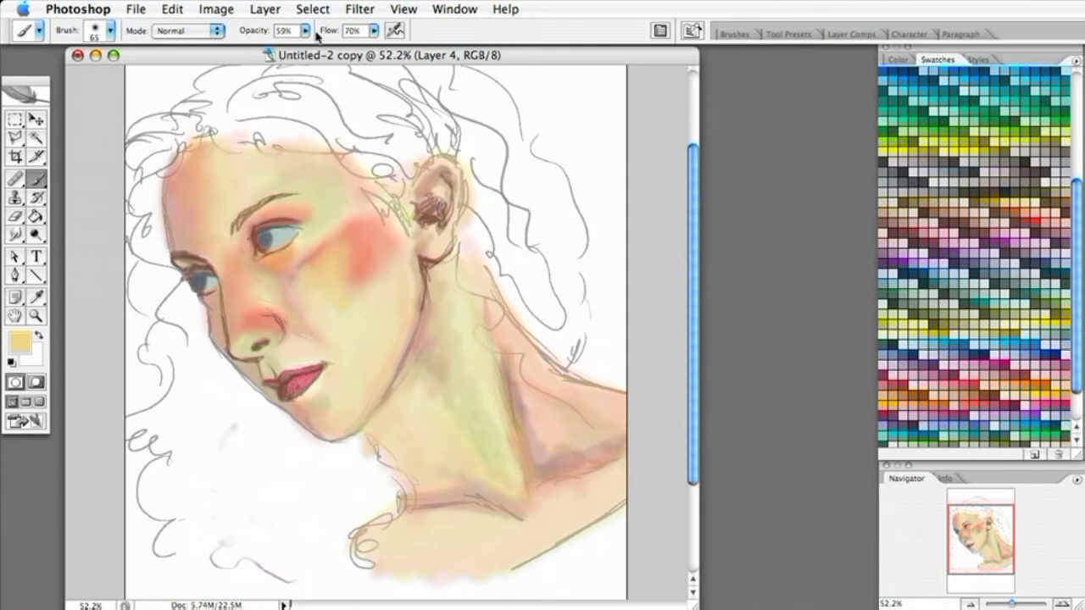
# Lower the brush opacity to 21% and glaze pale yellow over the face, neck, shoulder and ear.
pyautogui.moveTo(306, 34); pyautogui.dragTo(276, 54)
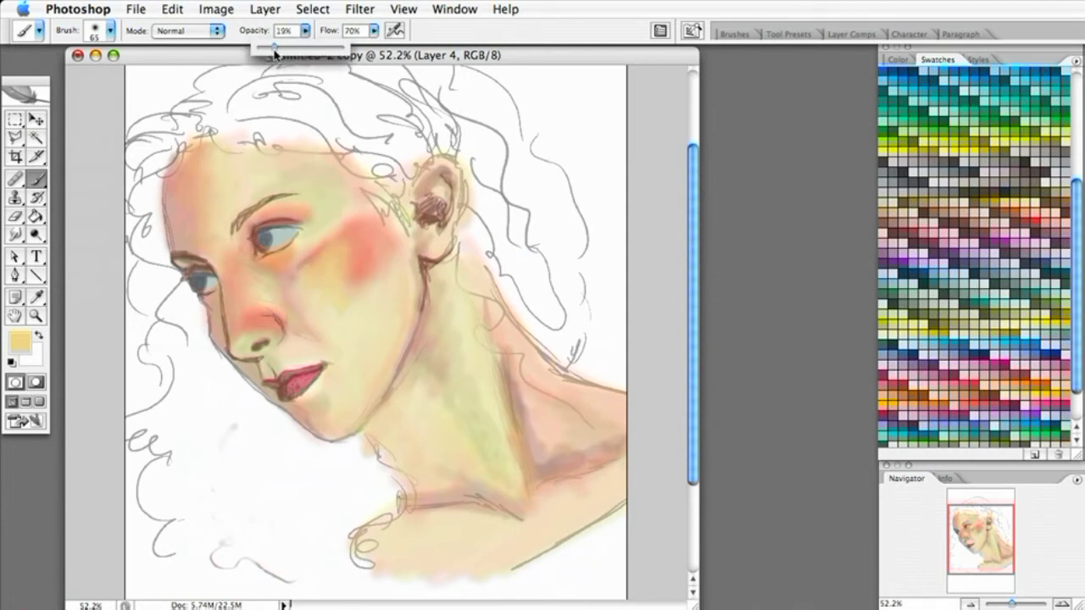
pyautogui.moveTo(339, 288)
pyautogui.mouseDown()
pyautogui.moveTo(355, 260)
pyautogui.moveTo(349, 283)
pyautogui.moveTo(345, 260)
pyautogui.moveTo(324, 280)
pyautogui.moveTo(303, 274)
pyautogui.moveTo(320, 298)
pyautogui.moveTo(360, 283)
pyautogui.moveTo(363, 300)
pyautogui.moveTo(347, 308)
pyautogui.moveTo(329, 289)
pyautogui.moveTo(368, 305)
pyautogui.moveTo(359, 250)
pyautogui.moveTo(363, 296)
pyautogui.moveTo(373, 298)
pyautogui.moveTo(348, 326)
pyautogui.moveTo(354, 263)
pyautogui.moveTo(346, 321)
pyautogui.moveTo(360, 339)
pyautogui.moveTo(335, 324)
pyautogui.moveTo(319, 288)
pyautogui.moveTo(358, 323)
pyautogui.moveTo(385, 274)
pyautogui.moveTo(380, 293)
pyautogui.moveTo(356, 292)
pyautogui.moveTo(361, 280)
pyautogui.moveTo(393, 315)
pyautogui.moveTo(404, 295)
pyautogui.moveTo(368, 386)
pyautogui.moveTo(395, 286)
pyautogui.moveTo(357, 394)
pyautogui.moveTo(379, 347)
pyautogui.moveTo(338, 415)
pyautogui.moveTo(408, 301)
pyautogui.moveTo(389, 271)
pyautogui.moveTo(380, 289)
pyautogui.moveTo(405, 246)
pyautogui.moveTo(396, 277)
pyautogui.moveTo(388, 238)
pyautogui.moveTo(368, 293)
pyautogui.moveTo(322, 189)
pyautogui.moveTo(325, 214)
pyautogui.moveTo(345, 196)
pyautogui.moveTo(308, 248)
pyautogui.moveTo(345, 204)
pyautogui.moveTo(342, 181)
pyautogui.moveTo(353, 219)
pyautogui.moveTo(346, 205)
pyautogui.moveTo(350, 219)
pyautogui.moveTo(319, 261)
pyautogui.moveTo(351, 215)
pyautogui.moveTo(327, 213)
pyautogui.moveTo(358, 194)
pyautogui.moveTo(322, 259)
pyautogui.moveTo(339, 171)
pyautogui.moveTo(279, 177)
pyautogui.moveTo(296, 172)
pyautogui.moveTo(280, 160)
pyautogui.moveTo(296, 172)
pyautogui.moveTo(317, 167)
pyautogui.moveTo(285, 177)
pyautogui.moveTo(232, 161)
pyautogui.moveTo(234, 192)
pyautogui.moveTo(253, 193)
pyautogui.moveTo(239, 200)
pyautogui.moveTo(224, 169)
pyautogui.moveTo(301, 259)
pyautogui.moveTo(254, 253)
pyautogui.moveTo(274, 294)
pyautogui.moveTo(240, 273)
pyautogui.moveTo(270, 298)
pyautogui.moveTo(266, 278)
pyautogui.moveTo(212, 311)
pyautogui.moveTo(274, 353)
pyautogui.moveTo(310, 349)
pyautogui.moveTo(283, 361)
pyautogui.moveTo(312, 351)
pyautogui.moveTo(288, 358)
pyautogui.moveTo(328, 361)
pyautogui.moveTo(314, 380)
pyautogui.moveTo(342, 412)
pyautogui.moveTo(355, 395)
pyautogui.moveTo(334, 356)
pyautogui.moveTo(368, 375)
pyautogui.moveTo(375, 293)
pyautogui.moveTo(471, 338)
pyautogui.moveTo(486, 423)
pyautogui.moveTo(443, 274)
pyautogui.moveTo(494, 436)
pyautogui.mouseUp()
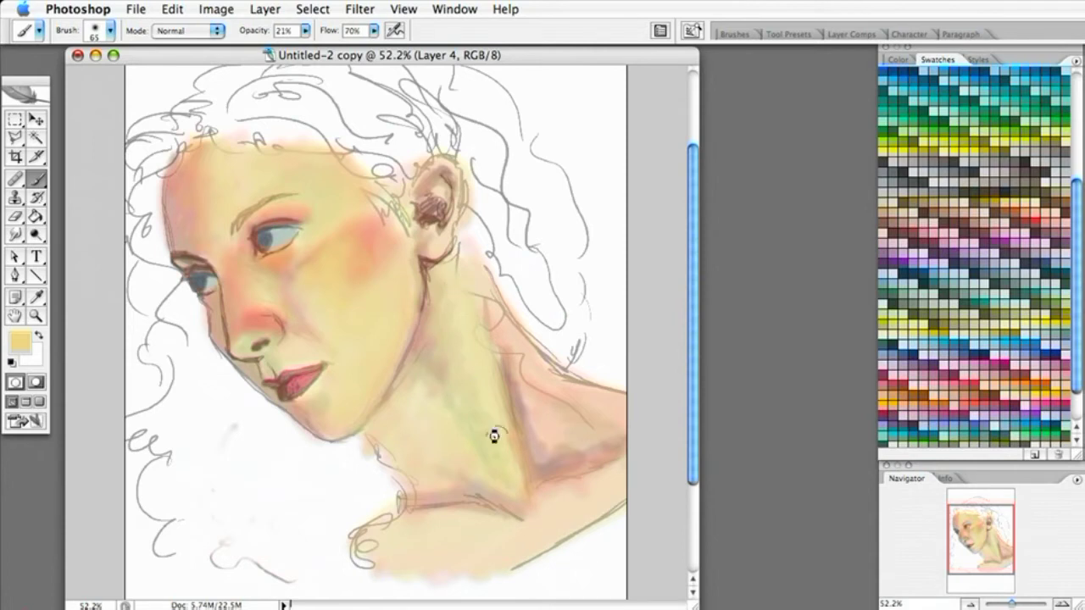
pyautogui.moveTo(457, 322)
pyautogui.mouseDown()
pyautogui.moveTo(519, 472)
pyautogui.moveTo(477, 349)
pyautogui.moveTo(471, 267)
pyautogui.moveTo(433, 322)
pyautogui.moveTo(425, 442)
pyautogui.moveTo(422, 394)
pyautogui.moveTo(408, 414)
pyautogui.moveTo(435, 450)
pyautogui.moveTo(416, 412)
pyautogui.moveTo(410, 467)
pyautogui.moveTo(451, 487)
pyautogui.moveTo(417, 491)
pyautogui.moveTo(432, 450)
pyautogui.moveTo(477, 482)
pyautogui.moveTo(382, 548)
pyautogui.moveTo(424, 503)
pyautogui.moveTo(376, 556)
pyautogui.moveTo(456, 548)
pyautogui.moveTo(528, 523)
pyautogui.moveTo(508, 546)
pyautogui.moveTo(545, 537)
pyautogui.mouseUp()
pyautogui.moveTo(551, 407)
pyautogui.mouseDown()
pyautogui.moveTo(495, 368)
pyautogui.moveTo(533, 379)
pyautogui.moveTo(545, 435)
pyautogui.moveTo(591, 438)
pyautogui.moveTo(513, 361)
pyautogui.moveTo(521, 399)
pyautogui.moveTo(583, 407)
pyautogui.mouseUp()
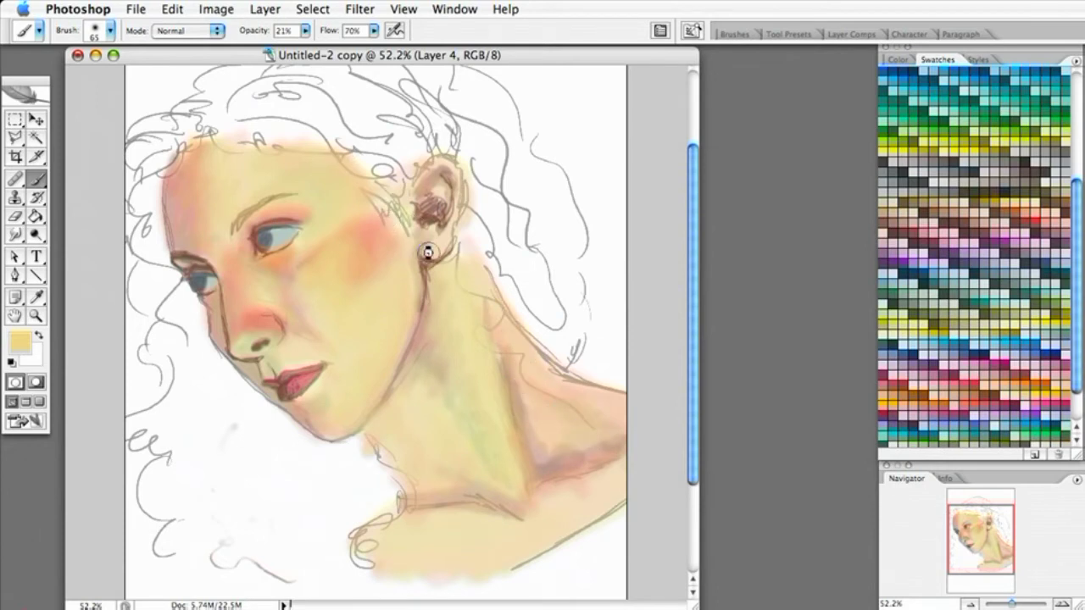
pyautogui.moveTo(422, 234)
pyautogui.mouseDown()
pyautogui.moveTo(453, 221)
pyautogui.moveTo(426, 179)
pyautogui.moveTo(436, 204)
pyautogui.moveTo(437, 239)
pyautogui.mouseUp()
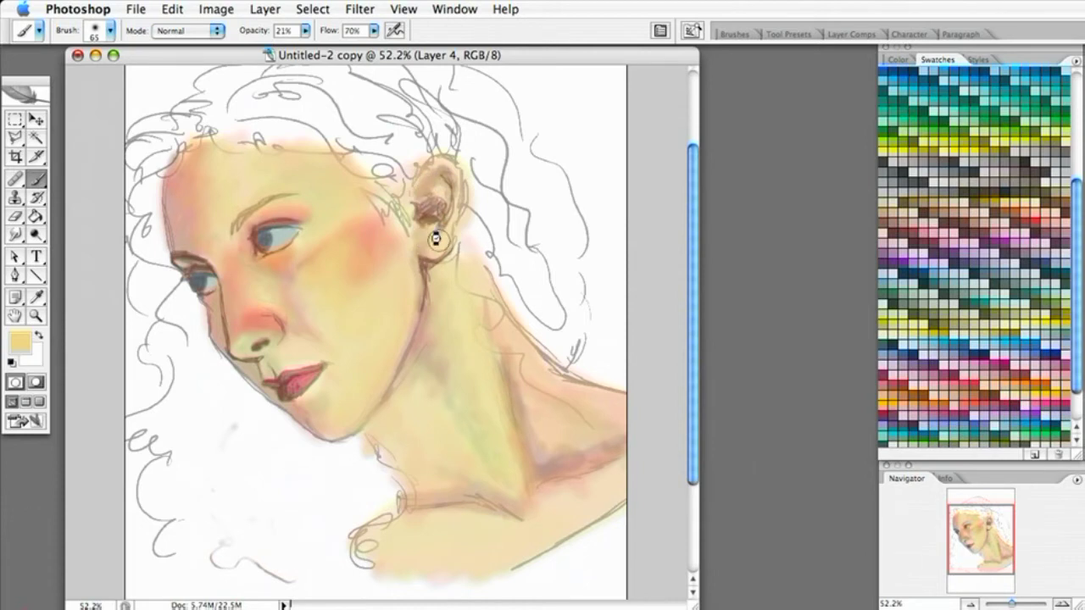
# Choose a light peach-orange swatch and warm the near cheek and surrounding skin.
pyautogui.click(1007, 385)
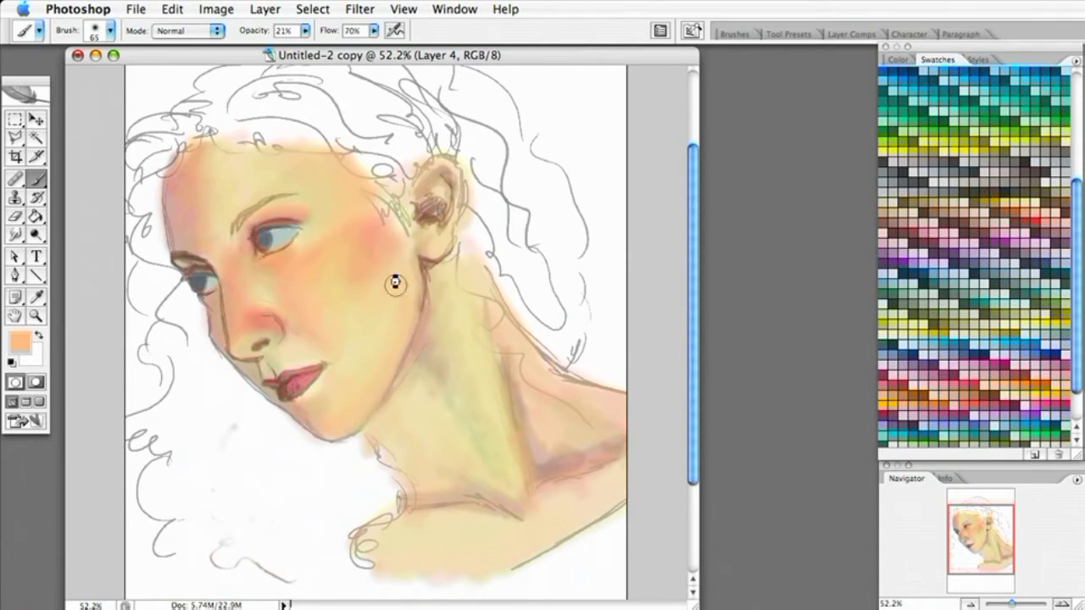
# Show the layer list and toggle the visibility of Layer 4 and Layer 3 to compare their contributions.
pyautogui.moveTo(1084, 52); pyautogui.dragTo(1078, 51)
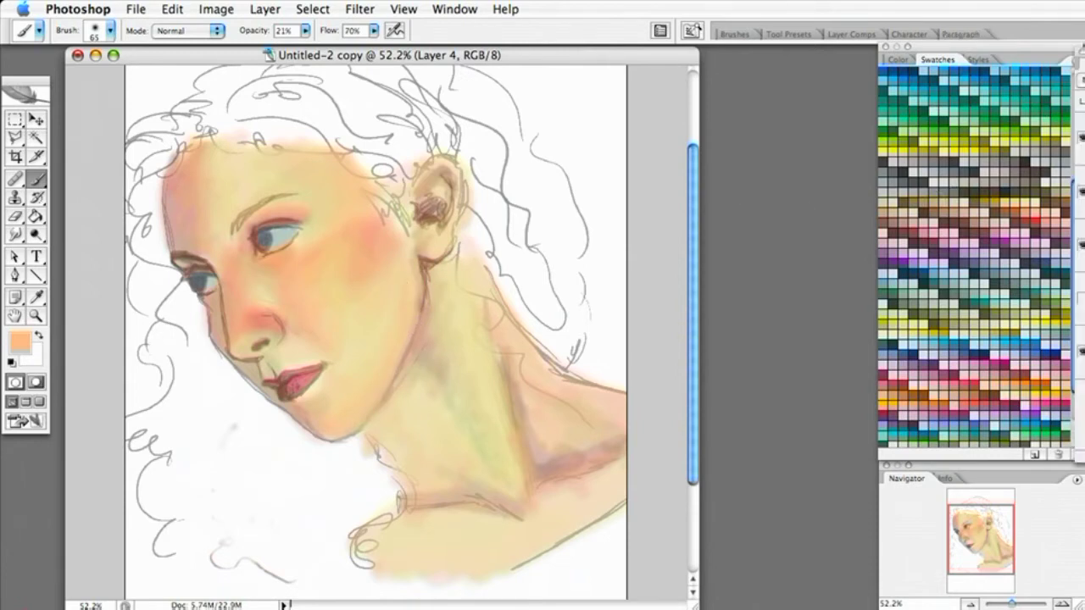
pyautogui.press('F7')
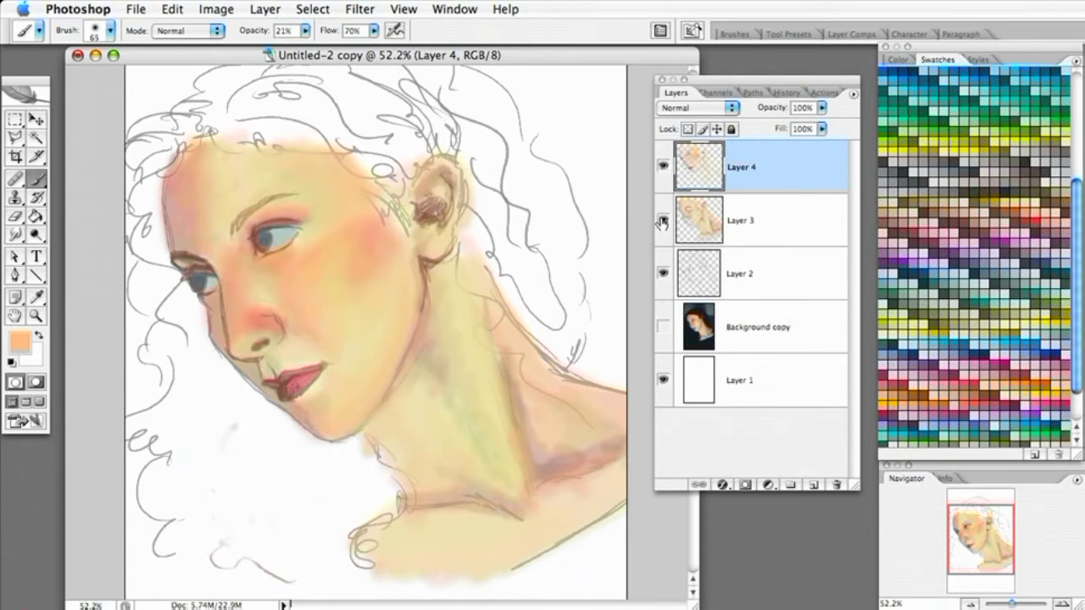
pyautogui.click(664, 169)
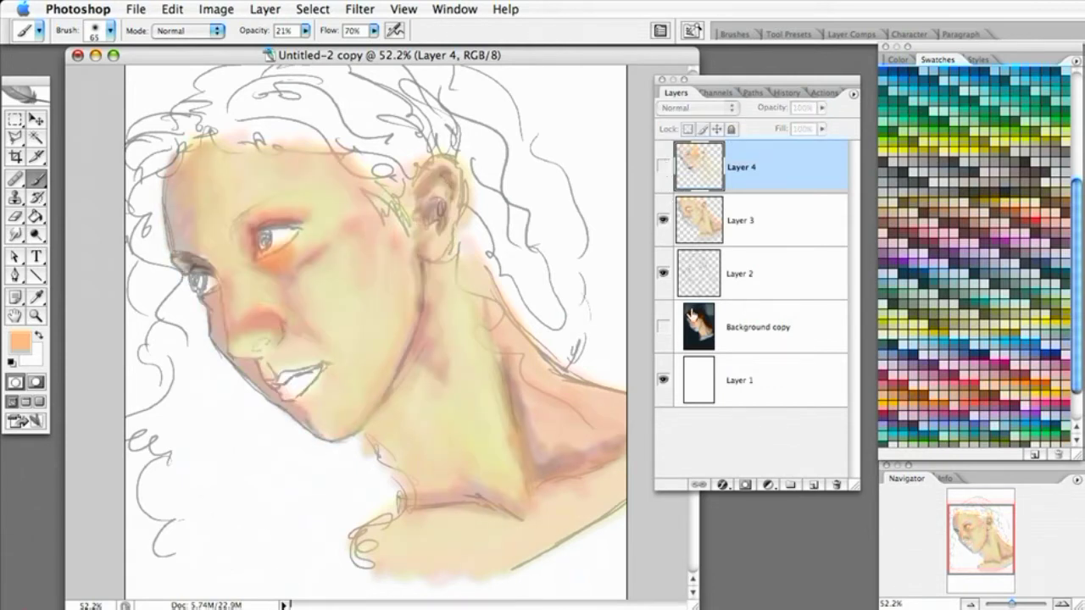
pyautogui.click(664, 169)
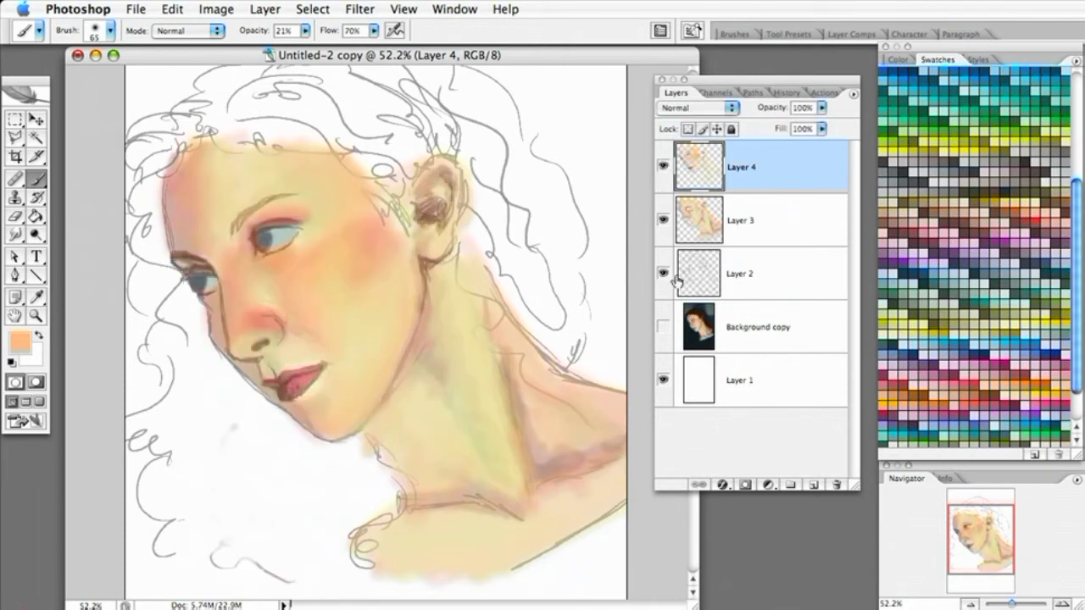
pyautogui.click(665, 222)
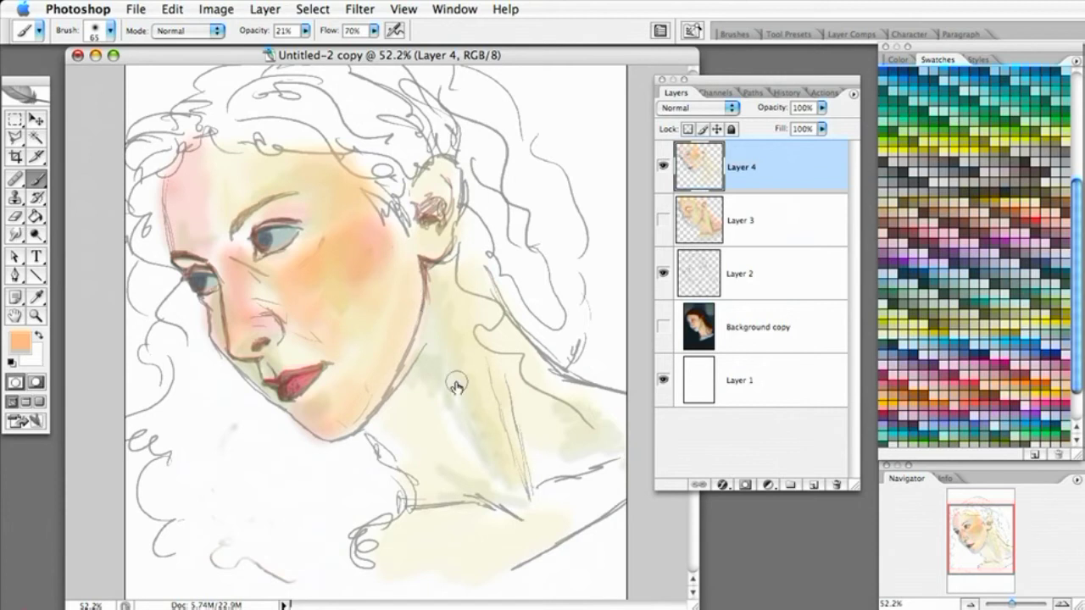
pyautogui.click(664, 220)
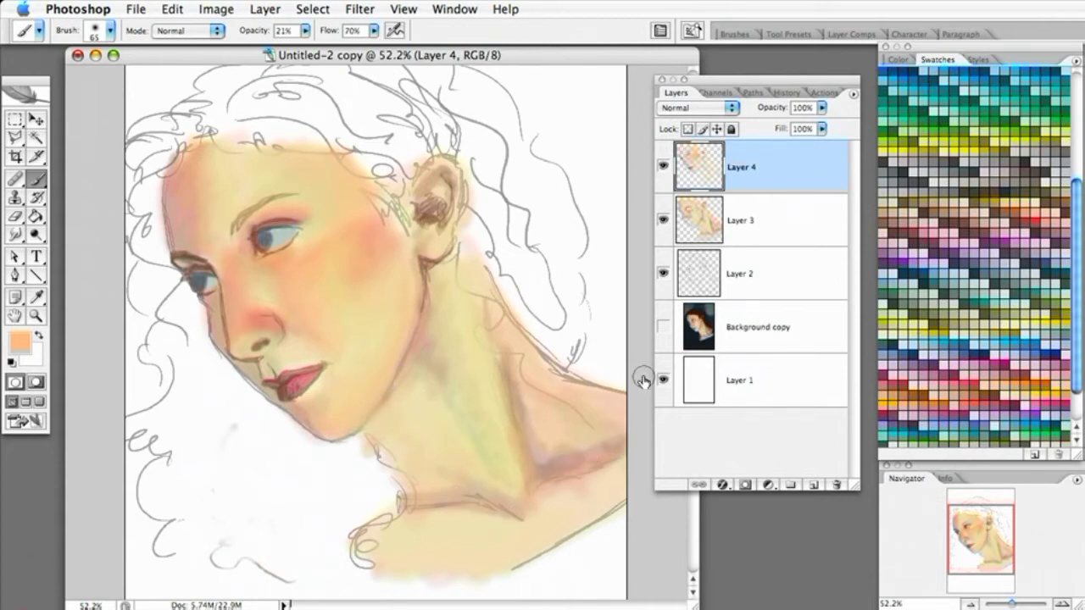
# Hide Layer 4 and Layer 3 to inspect the bare sketch, restore both layers one by one, and close the layer list.
pyautogui.click(661, 169)
pyautogui.click(662, 221)
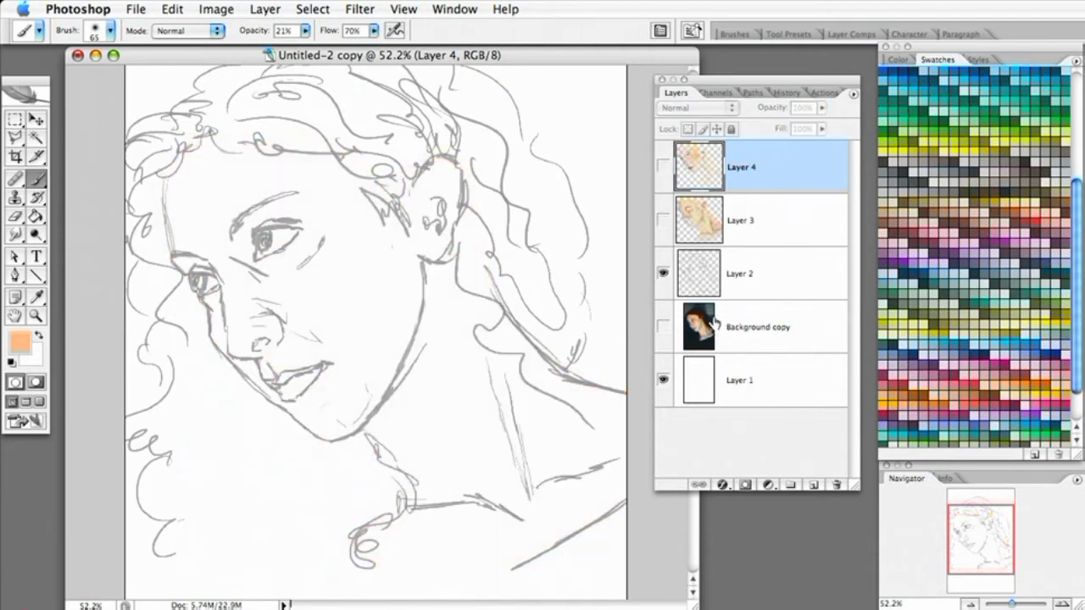
pyautogui.click(662, 221)
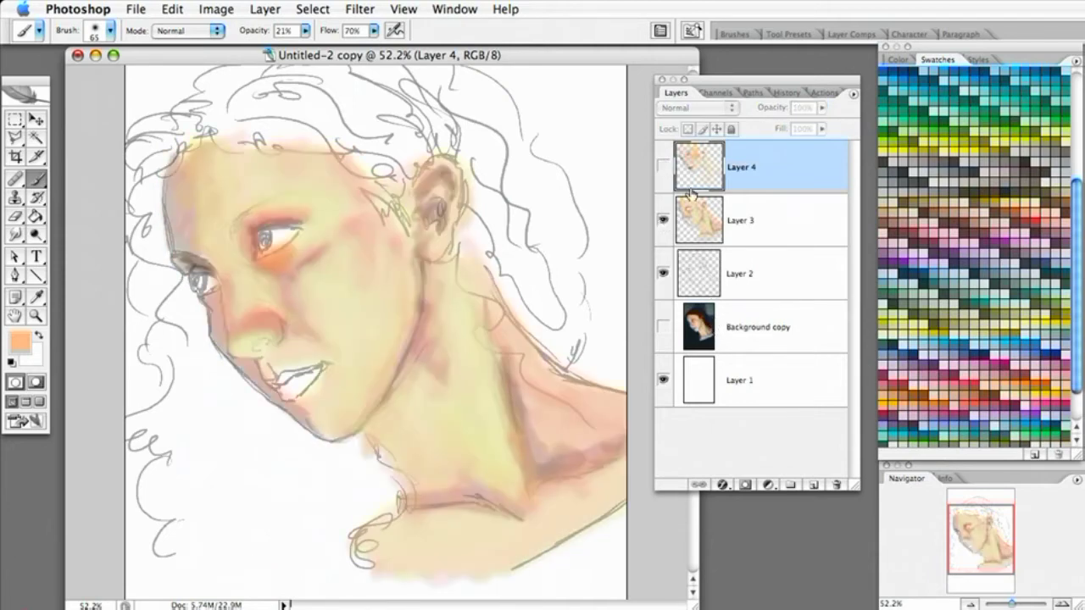
pyautogui.click(663, 169)
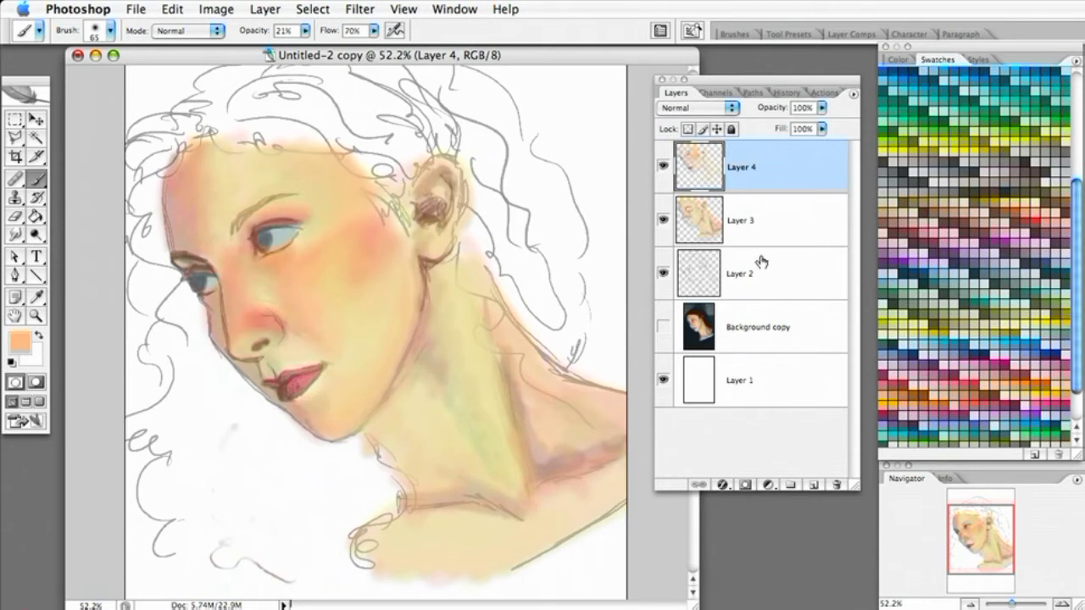
pyautogui.press('F7')
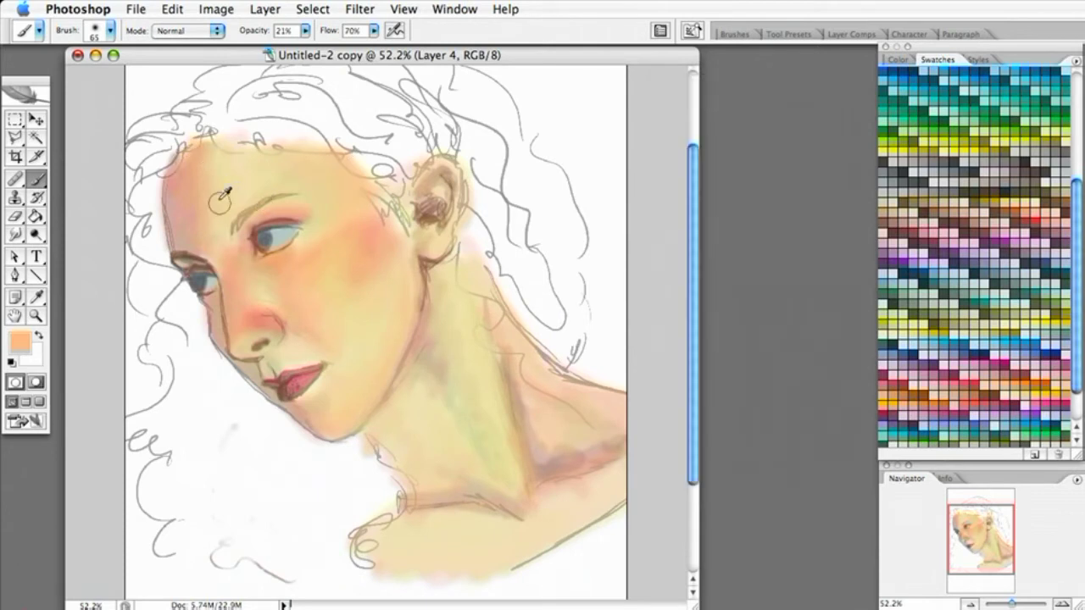
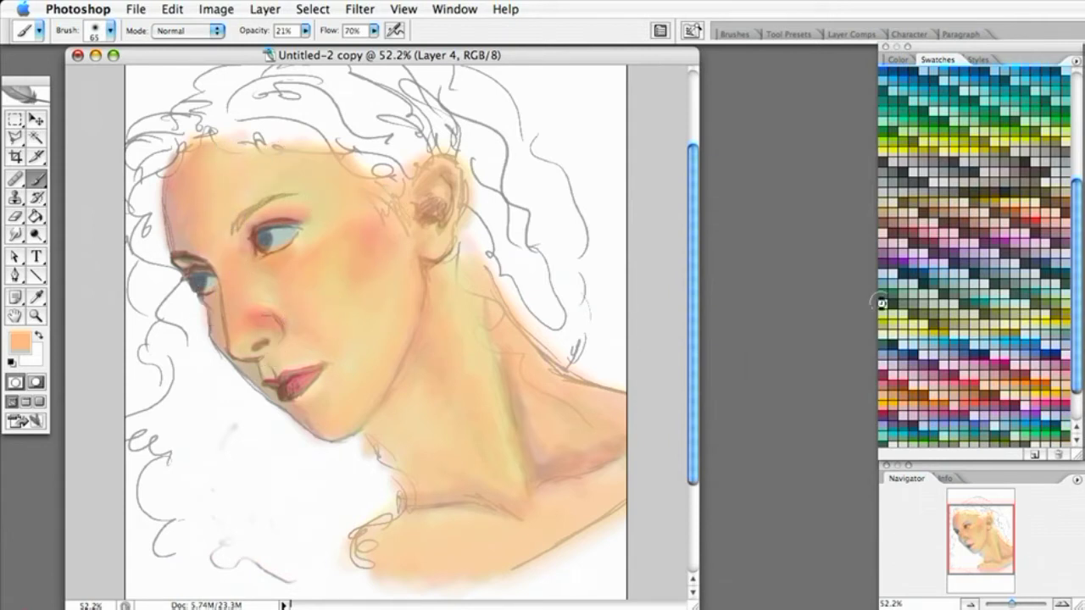
# Sample the dark reddish-brown shadow beside the nose in the reference photo and shade the far side of the painted nose with it.
pyautogui.click(980, 402)
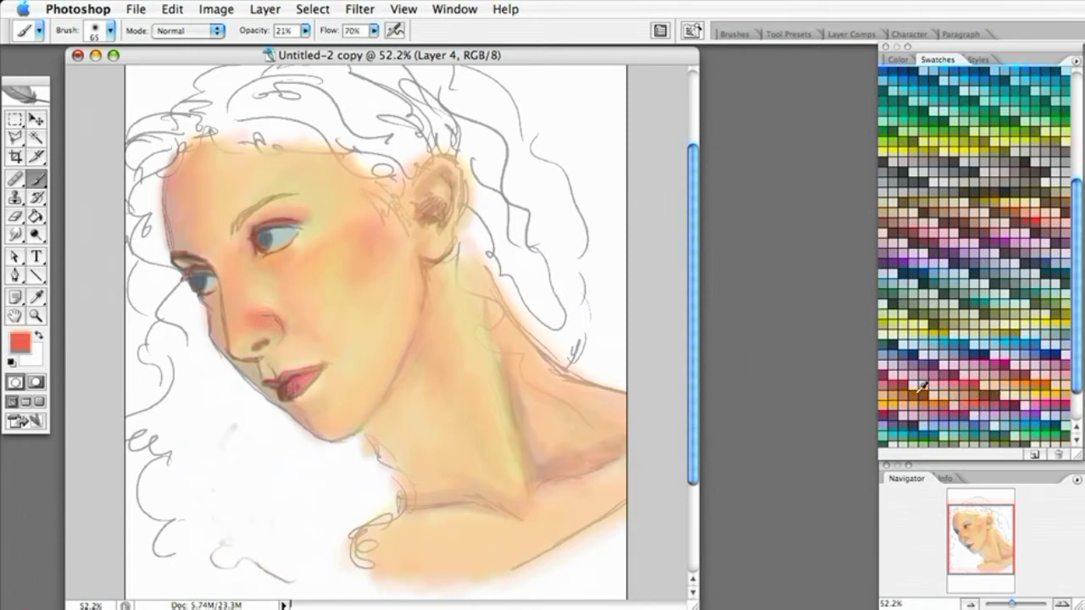
pyautogui.moveTo(0, 25)
pyautogui.mouseDown()
pyautogui.moveTo(563, 5)
pyautogui.moveTo(604, 17)
pyautogui.mouseUp()
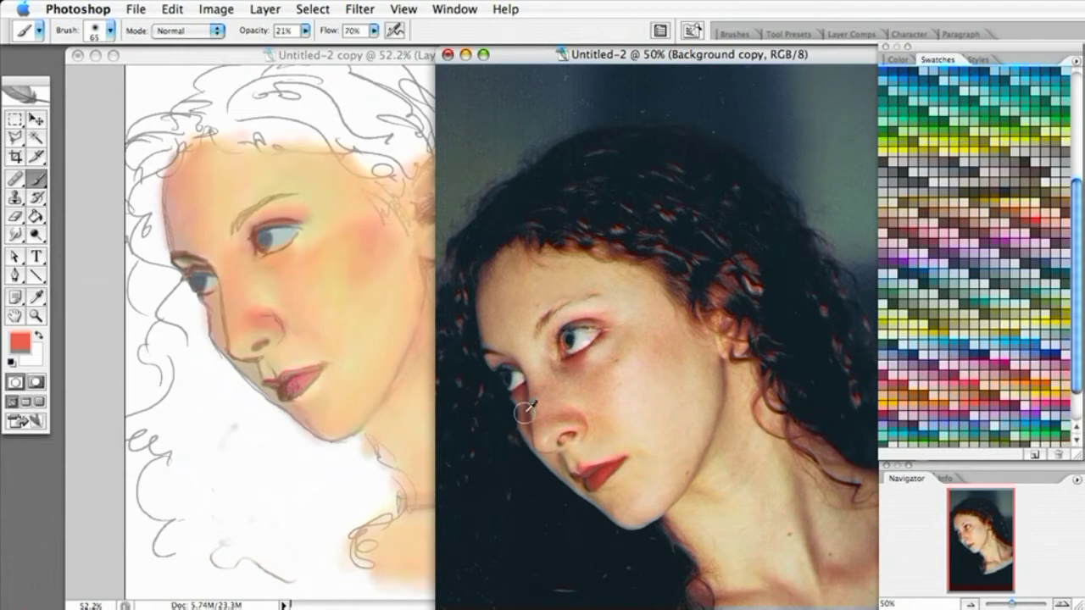
pyautogui.click(36, 298)
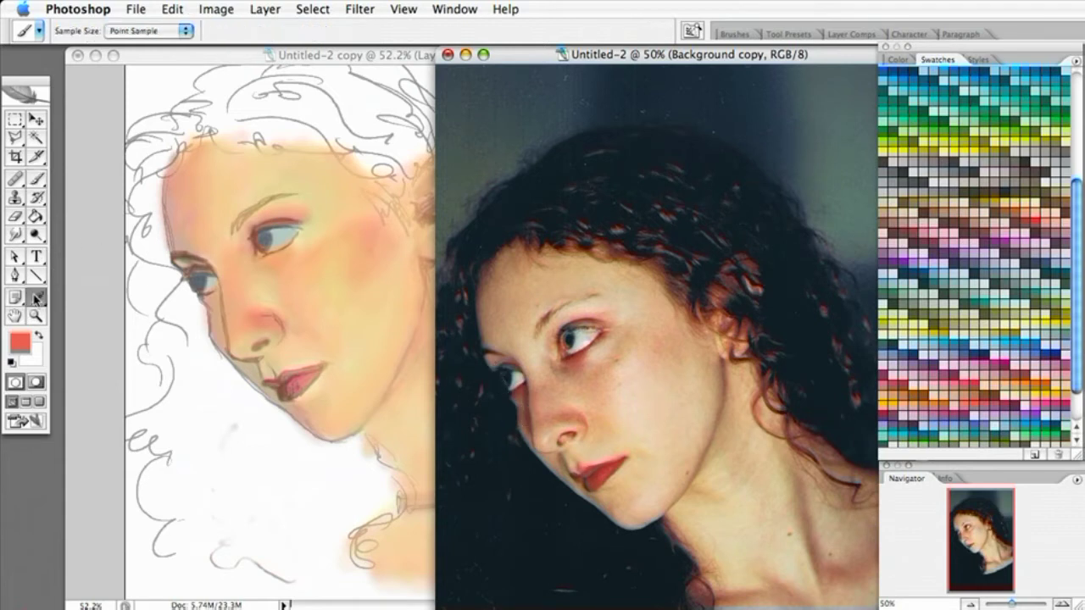
pyautogui.click(532, 408)
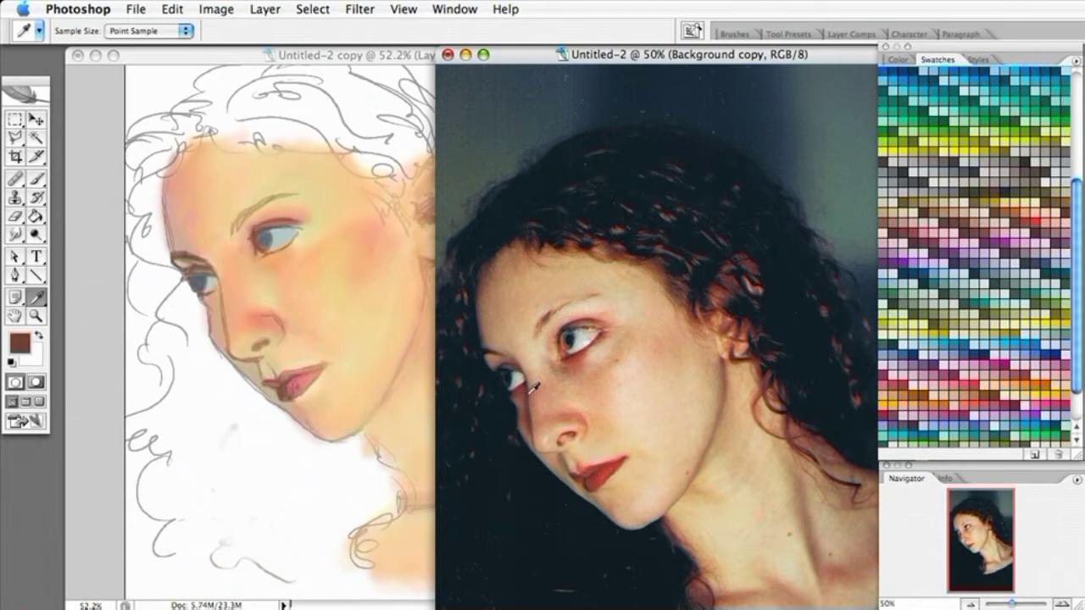
pyautogui.click(528, 383)
pyautogui.moveTo(814, 58)
pyautogui.mouseDown()
pyautogui.moveTo(421, 168)
pyautogui.moveTo(212, 609)
pyautogui.mouseUp()
pyautogui.click(377, 54)
pyautogui.press('b')
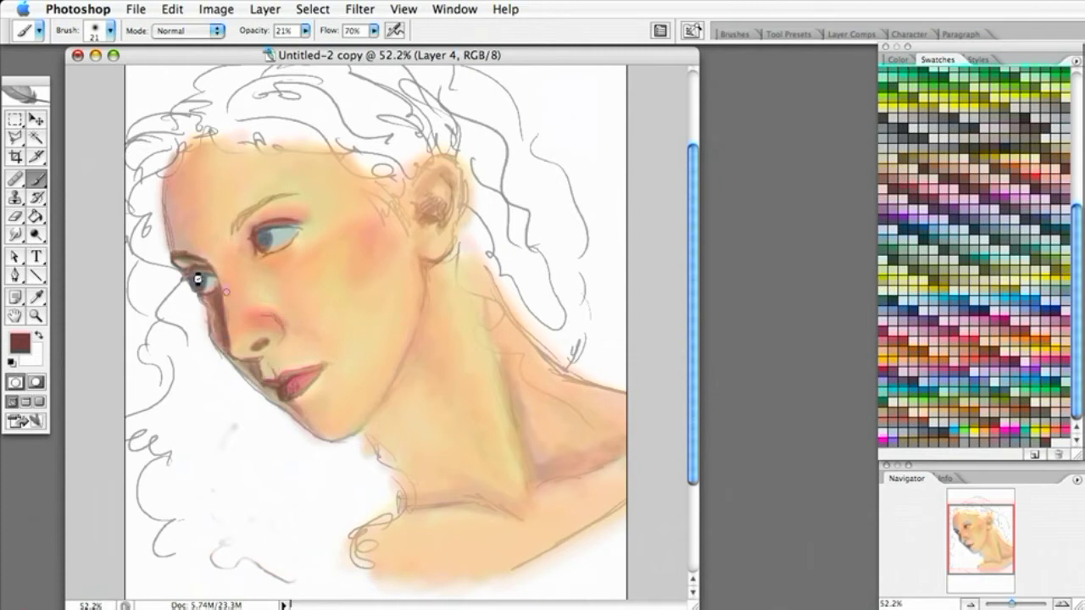
# Choose a dark reddish-brown swatch and a 13 px soft brush, and start darkening the near eye's upper lid at 200% zoom.
pyautogui.click(974, 341)
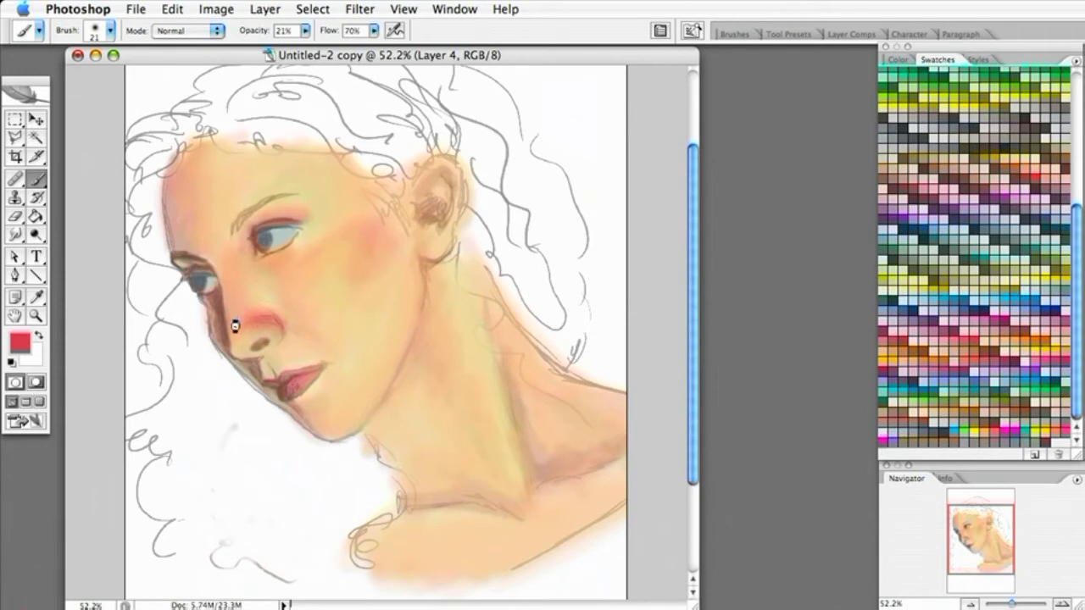
pyautogui.press('super+plus')
pyautogui.press('super+plus')
pyautogui.press('super+plus')
pyautogui.moveTo(564, 153); pyautogui.dragTo(620, 372)
pyautogui.moveTo(441, 320); pyautogui.dragTo(528, 276)
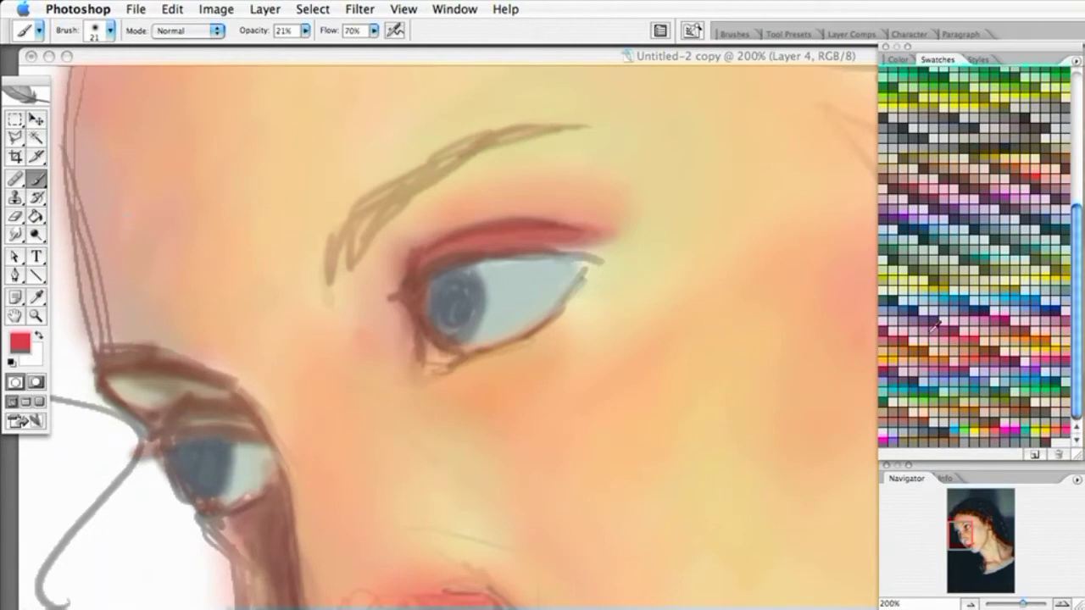
pyautogui.click(1031, 432)
pyautogui.click(110, 32)
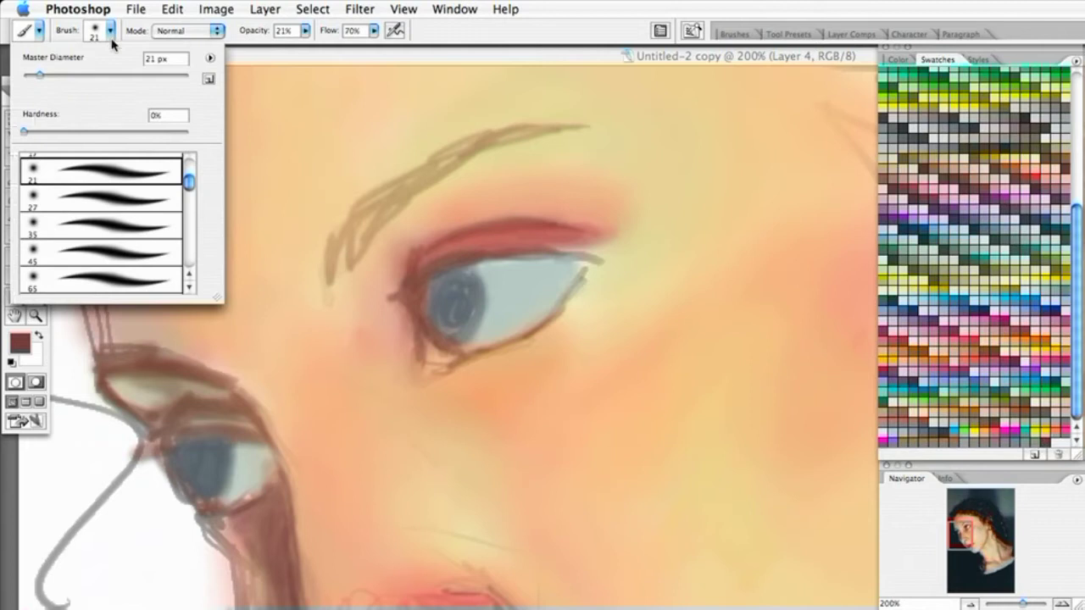
pyautogui.click(189, 273)
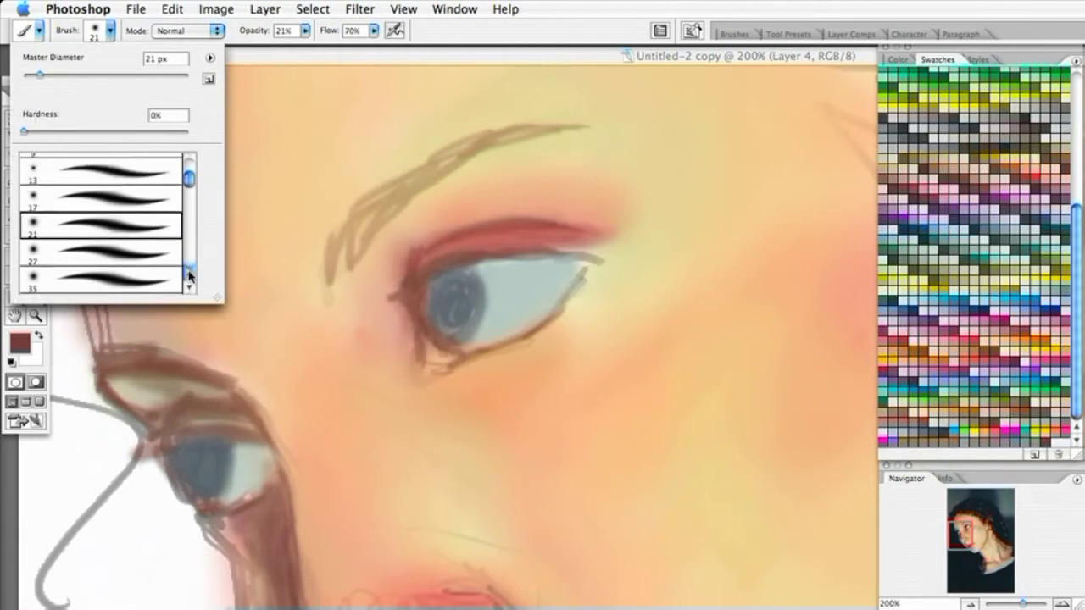
pyautogui.click(114, 184)
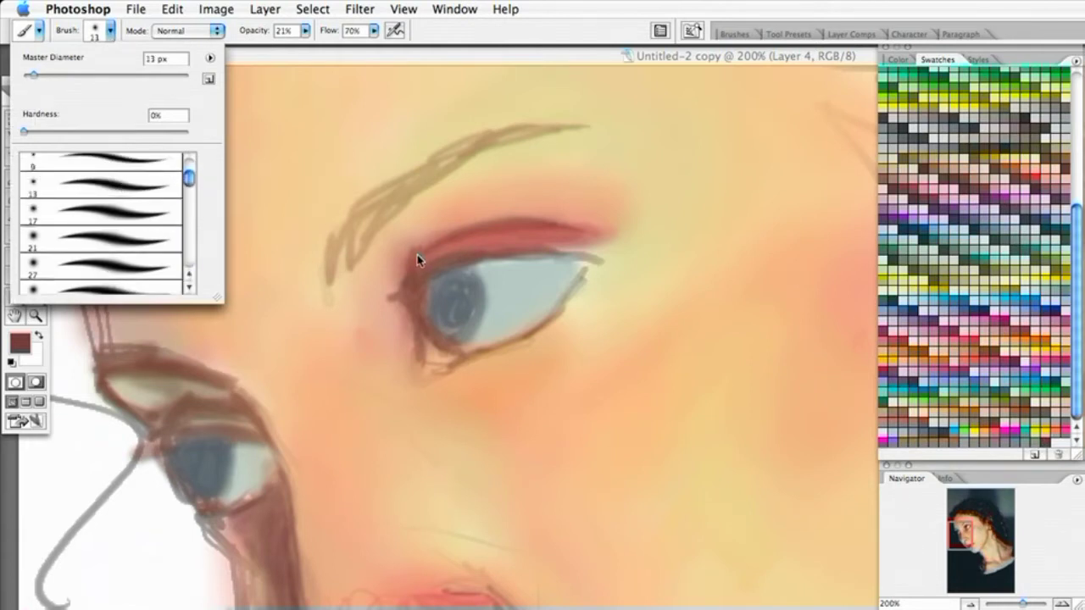
pyautogui.click(419, 254)
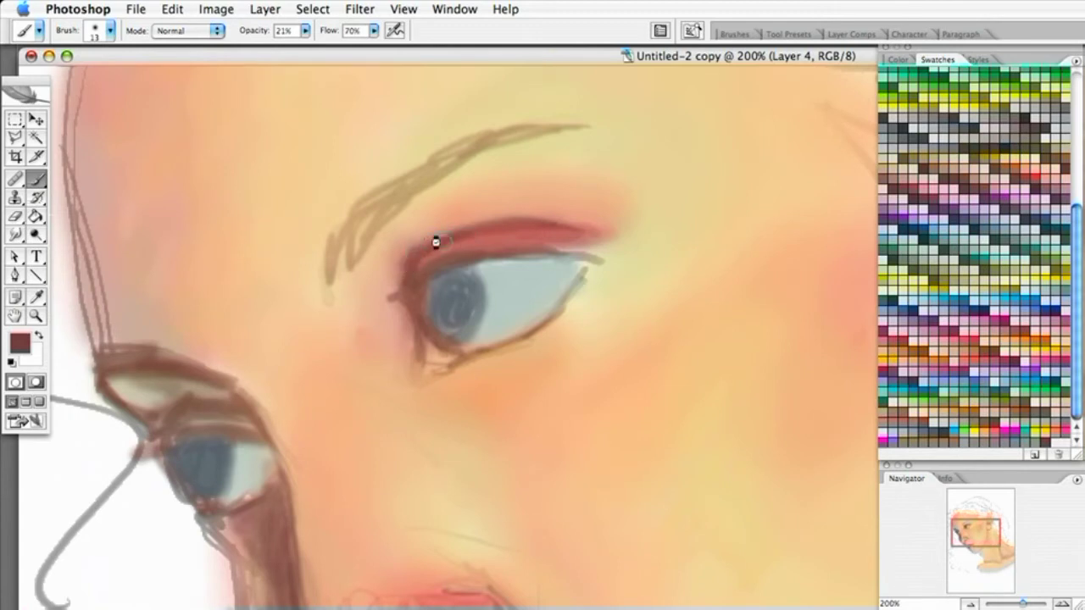
# Set the brush to 72% opacity and 9 px, and define the near eye's upper lid crease.
pyautogui.click(306, 32)
pyautogui.moveTo(325, 55); pyautogui.dragTo(350, 56)
pyautogui.click(110, 31)
pyautogui.click(138, 167)
pyautogui.click(407, 267)
pyautogui.moveTo(407, 273)
pyautogui.mouseDown()
pyautogui.moveTo(453, 241)
pyautogui.moveTo(403, 261)
pyautogui.moveTo(415, 252)
pyautogui.moveTo(494, 224)
pyautogui.moveTo(452, 238)
pyautogui.moveTo(476, 228)
pyautogui.moveTo(562, 223)
pyautogui.moveTo(403, 253)
pyautogui.moveTo(610, 222)
pyautogui.moveTo(545, 220)
pyautogui.moveTo(597, 227)
pyautogui.mouseUp()
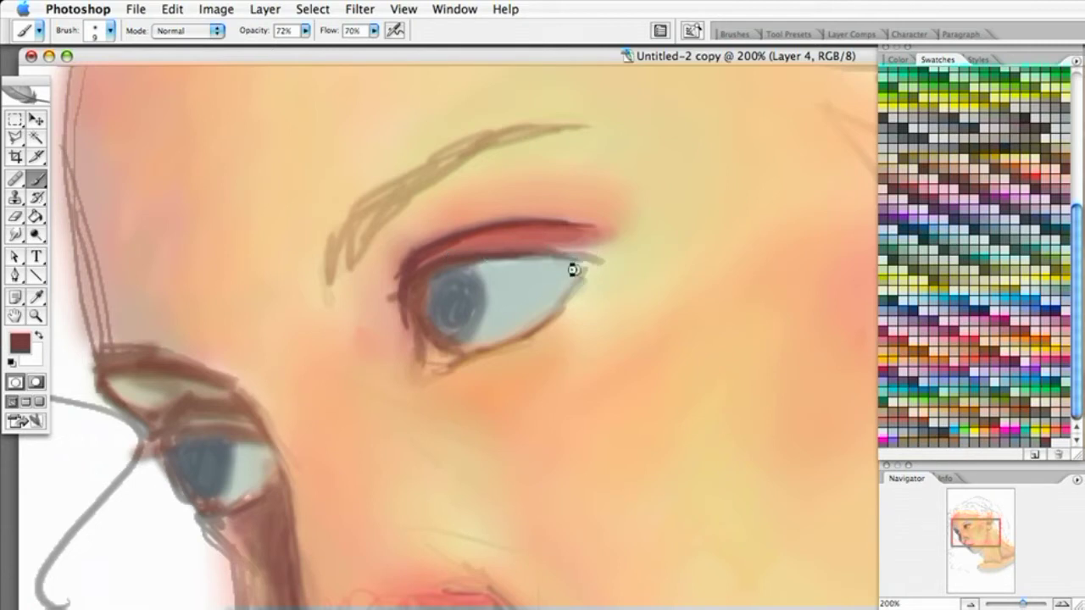
# Outline the near eye's lower lid and darken its inner corner and the inner end of the upper lid.
pyautogui.moveTo(582, 266)
pyautogui.mouseDown()
pyautogui.moveTo(538, 319)
pyautogui.moveTo(428, 368)
pyautogui.moveTo(533, 335)
pyautogui.moveTo(477, 349)
pyautogui.moveTo(548, 316)
pyautogui.mouseUp()
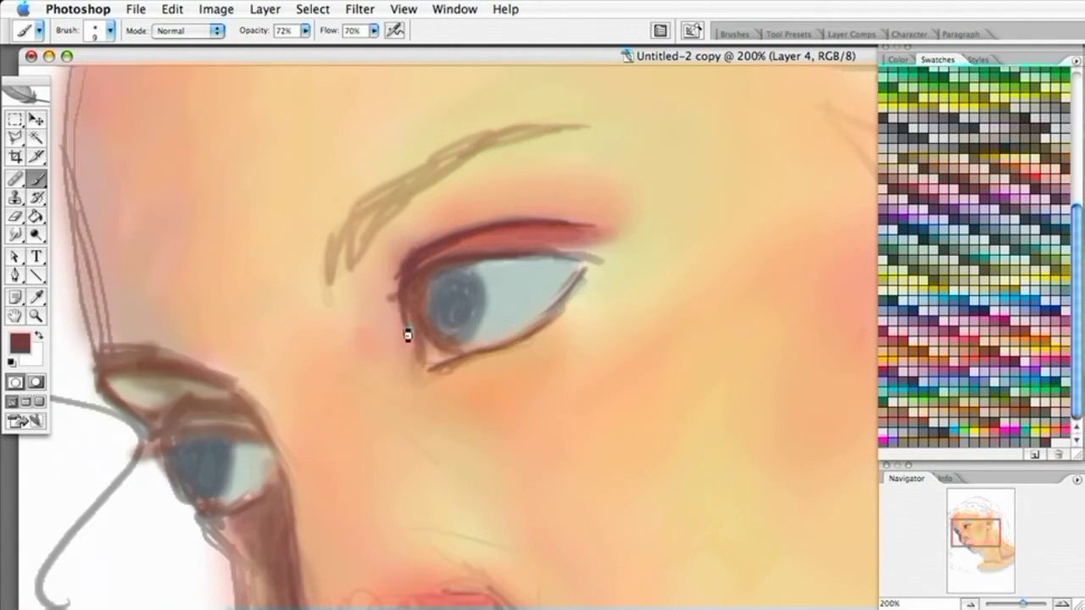
pyautogui.moveTo(408, 319); pyautogui.dragTo(413, 367)
pyautogui.moveTo(417, 289)
pyautogui.mouseDown()
pyautogui.moveTo(504, 231)
pyautogui.moveTo(415, 269)
pyautogui.moveTo(464, 243)
pyautogui.moveTo(425, 255)
pyautogui.moveTo(492, 234)
pyautogui.moveTo(423, 255)
pyautogui.moveTo(470, 246)
pyautogui.moveTo(408, 269)
pyautogui.moveTo(396, 295)
pyautogui.mouseUp()
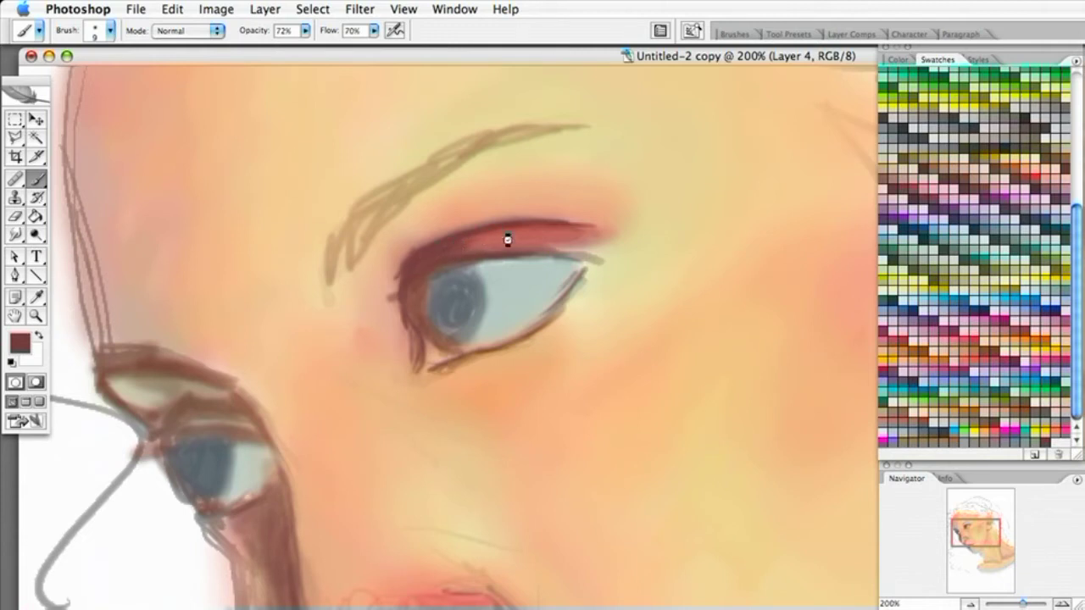
pyautogui.moveTo(435, 247)
pyautogui.mouseDown()
pyautogui.moveTo(462, 241)
pyautogui.moveTo(443, 252)
pyautogui.moveTo(503, 240)
pyautogui.moveTo(413, 259)
pyautogui.moveTo(401, 276)
pyautogui.moveTo(403, 264)
pyautogui.moveTo(396, 306)
pyautogui.mouseUp()
pyautogui.moveTo(411, 267); pyautogui.dragTo(399, 284)
pyautogui.moveTo(440, 245); pyautogui.dragTo(399, 283)
pyautogui.moveTo(431, 240); pyautogui.dragTo(412, 252)
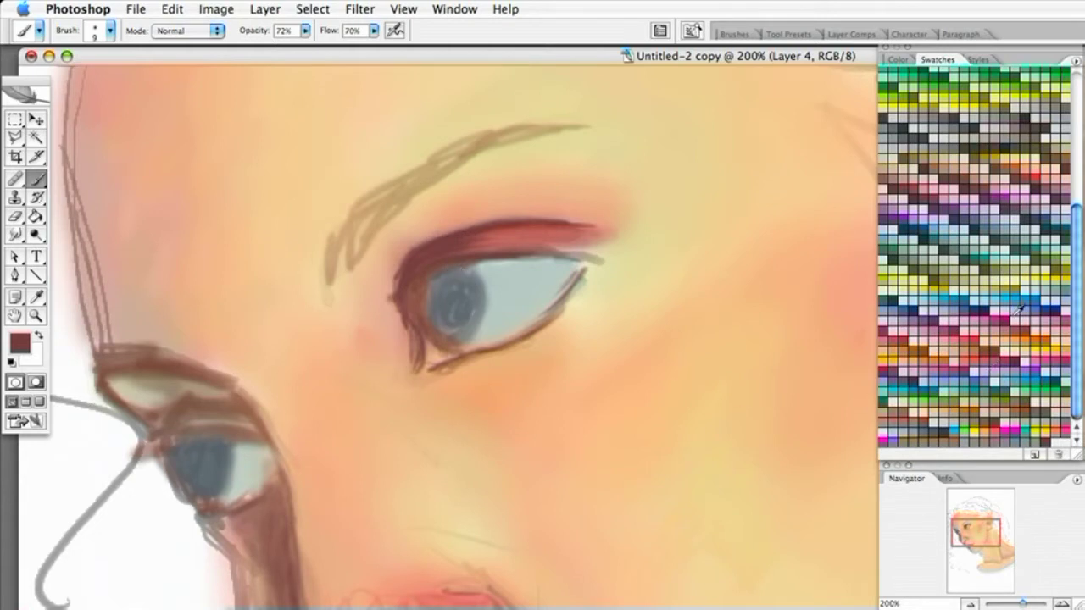
# Paint the near eye's inner corner and inner rim pink, and tint the outer part of the eye white light peach-orange.
pyautogui.click(973, 329)
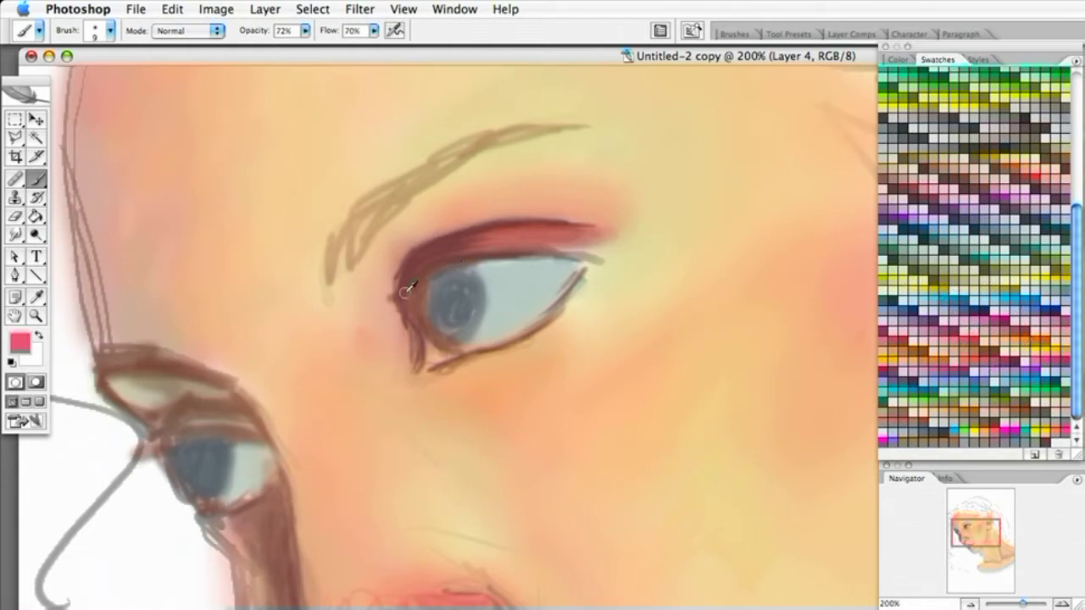
pyautogui.moveTo(415, 289)
pyautogui.mouseDown()
pyautogui.moveTo(446, 267)
pyautogui.moveTo(414, 283)
pyautogui.moveTo(447, 265)
pyautogui.moveTo(407, 287)
pyautogui.moveTo(411, 312)
pyautogui.moveTo(434, 273)
pyautogui.moveTo(408, 290)
pyautogui.moveTo(419, 331)
pyautogui.mouseUp()
pyautogui.moveTo(424, 352); pyautogui.dragTo(436, 358)
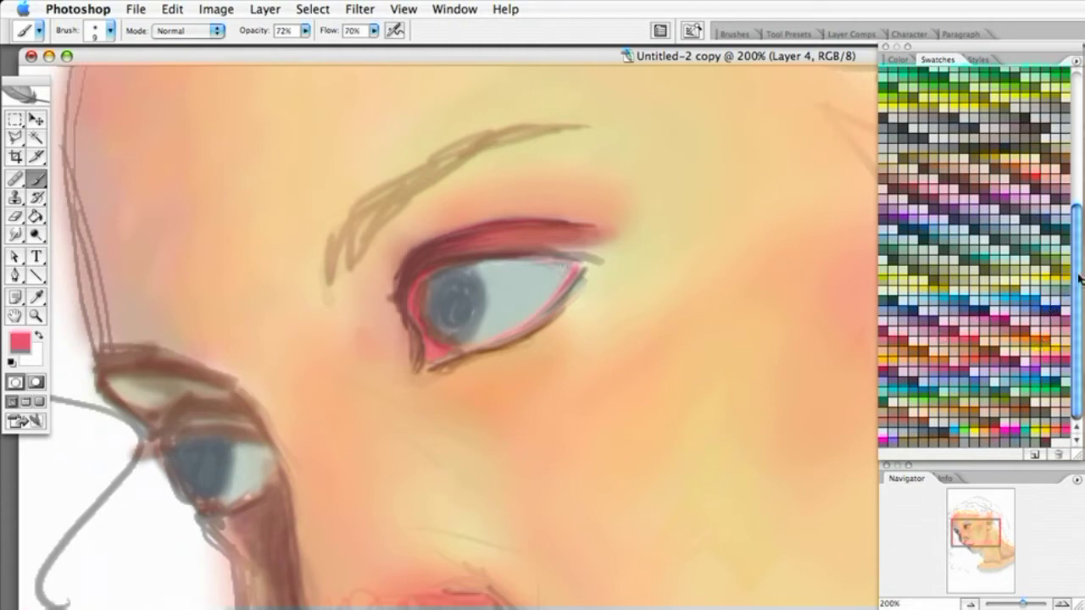
pyautogui.click(981, 293)
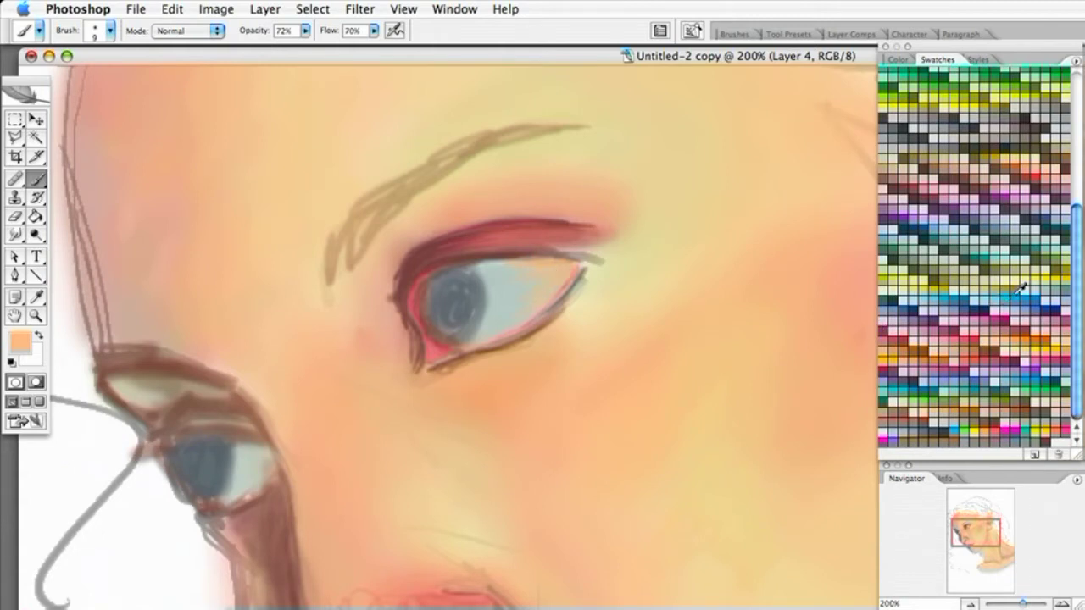
# Paint the near eye's iris edge grey-green, and work pale blue strokes over the eye white and around the iris.
pyautogui.click(902, 271)
pyautogui.moveTo(452, 278)
pyautogui.mouseDown()
pyautogui.moveTo(489, 296)
pyautogui.moveTo(492, 270)
pyautogui.moveTo(478, 340)
pyautogui.moveTo(508, 297)
pyautogui.moveTo(495, 283)
pyautogui.moveTo(491, 335)
pyautogui.moveTo(501, 320)
pyautogui.moveTo(481, 330)
pyautogui.moveTo(483, 273)
pyautogui.moveTo(496, 312)
pyautogui.moveTo(478, 288)
pyautogui.moveTo(492, 280)
pyautogui.moveTo(472, 273)
pyautogui.moveTo(488, 316)
pyautogui.moveTo(485, 285)
pyautogui.moveTo(491, 293)
pyautogui.moveTo(476, 272)
pyautogui.moveTo(501, 289)
pyautogui.moveTo(503, 307)
pyautogui.moveTo(469, 344)
pyautogui.moveTo(499, 322)
pyautogui.moveTo(482, 319)
pyautogui.moveTo(496, 287)
pyautogui.moveTo(486, 272)
pyautogui.moveTo(506, 276)
pyautogui.moveTo(501, 320)
pyautogui.mouseUp()
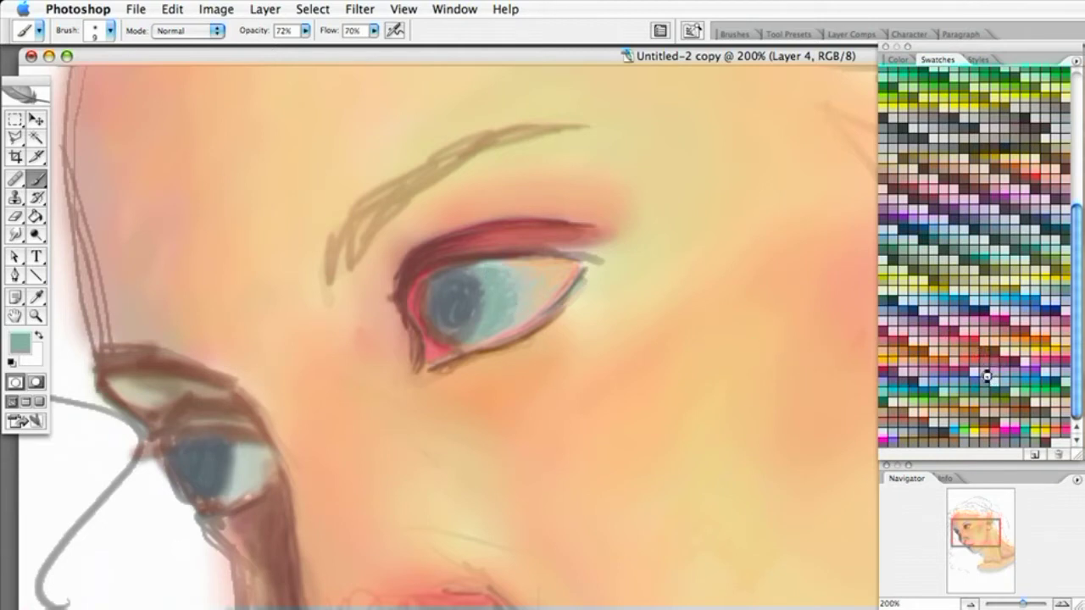
pyautogui.click(1013, 310)
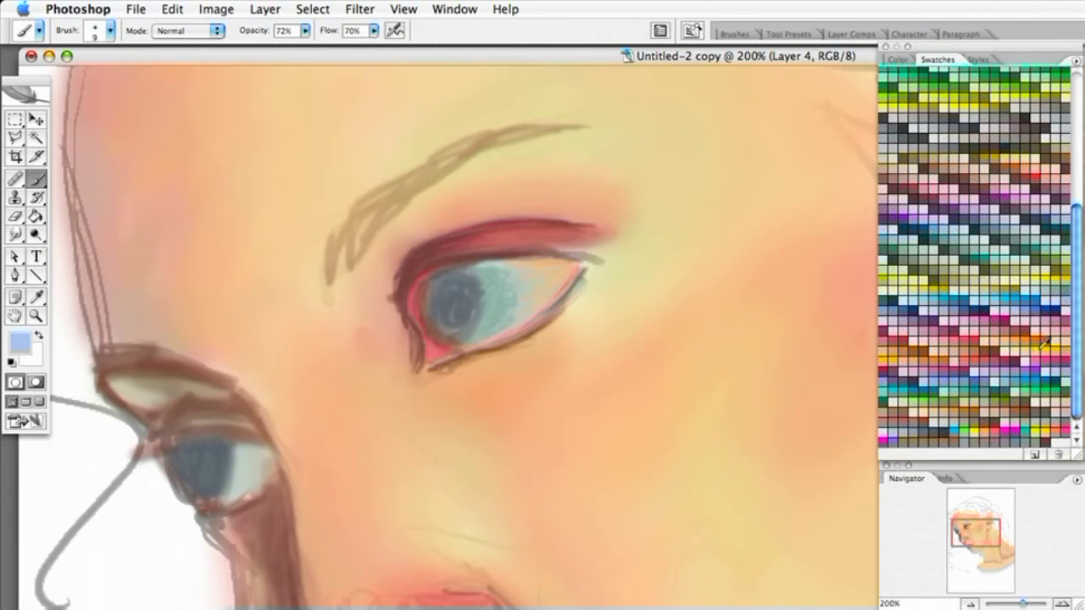
pyautogui.click(1008, 307)
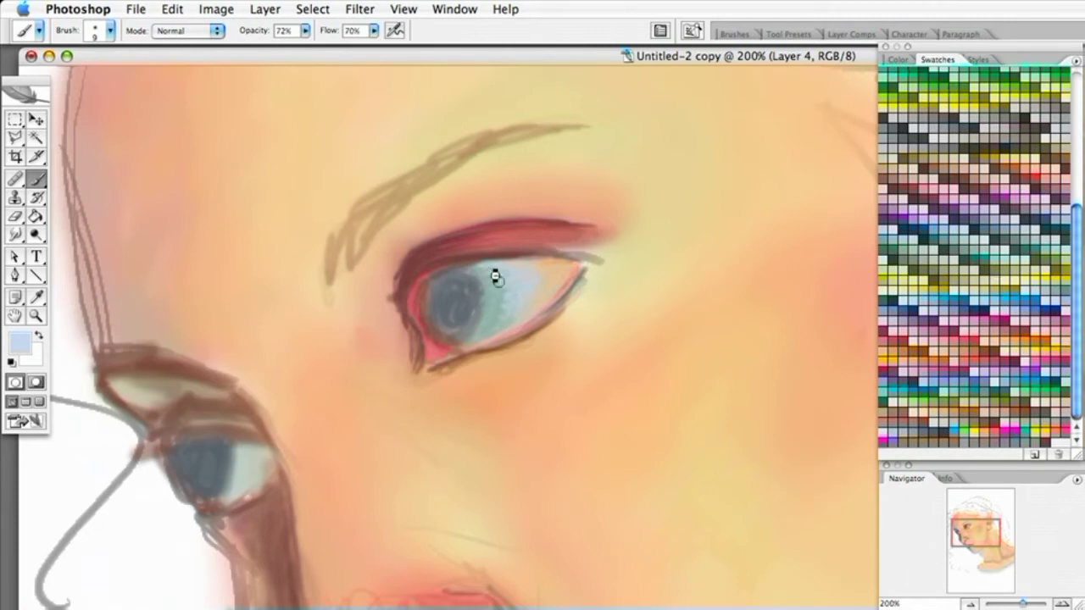
pyautogui.moveTo(489, 283)
pyautogui.mouseDown()
pyautogui.moveTo(501, 276)
pyautogui.moveTo(491, 336)
pyautogui.mouseUp()
pyautogui.moveTo(489, 272)
pyautogui.mouseDown()
pyautogui.moveTo(509, 300)
pyautogui.moveTo(487, 337)
pyautogui.moveTo(512, 317)
pyautogui.mouseUp()
pyautogui.moveTo(450, 348); pyautogui.dragTo(471, 347)
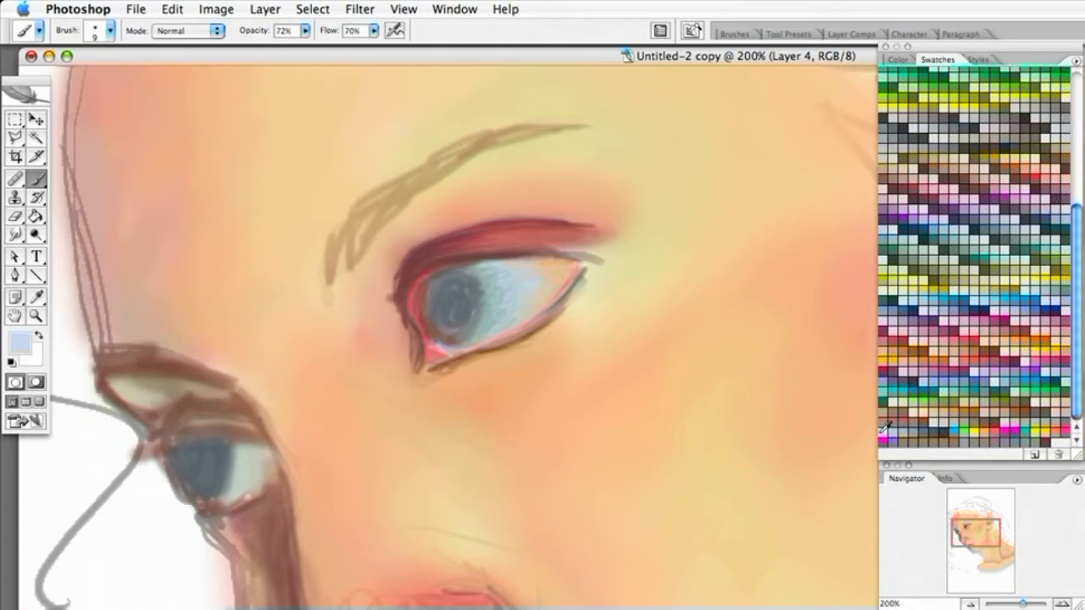
# Lighten the near eye's white with a pale greenish white and a light grey.
pyautogui.click(890, 405)
pyautogui.moveTo(512, 322)
pyautogui.mouseDown()
pyautogui.moveTo(551, 297)
pyautogui.moveTo(512, 296)
pyautogui.mouseUp()
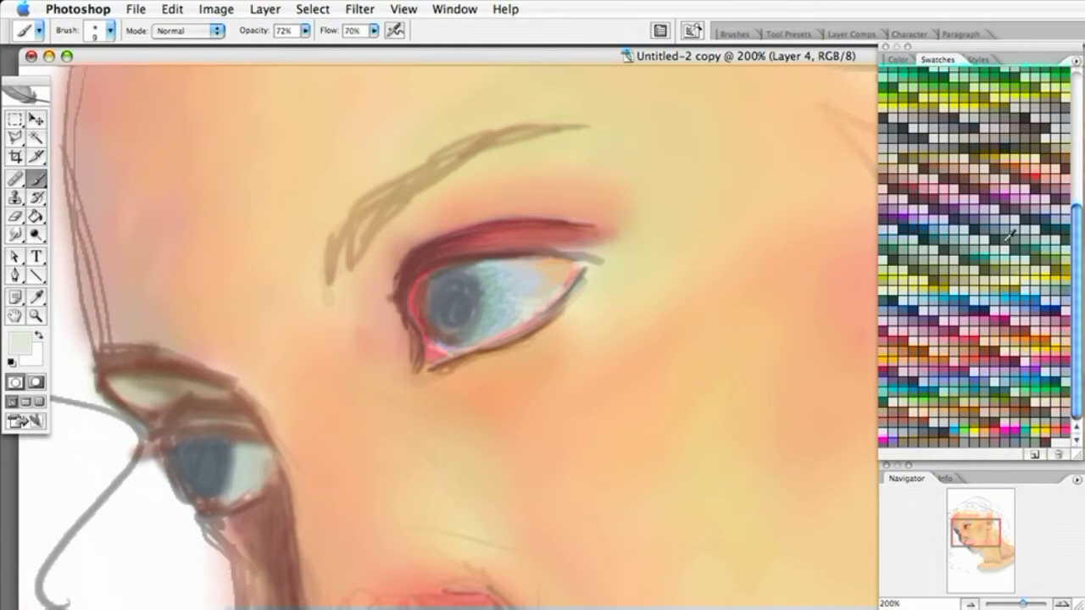
pyautogui.moveTo(1075, 219); pyautogui.dragTo(1077, 145)
pyautogui.scroll(-5, 1051, 290)
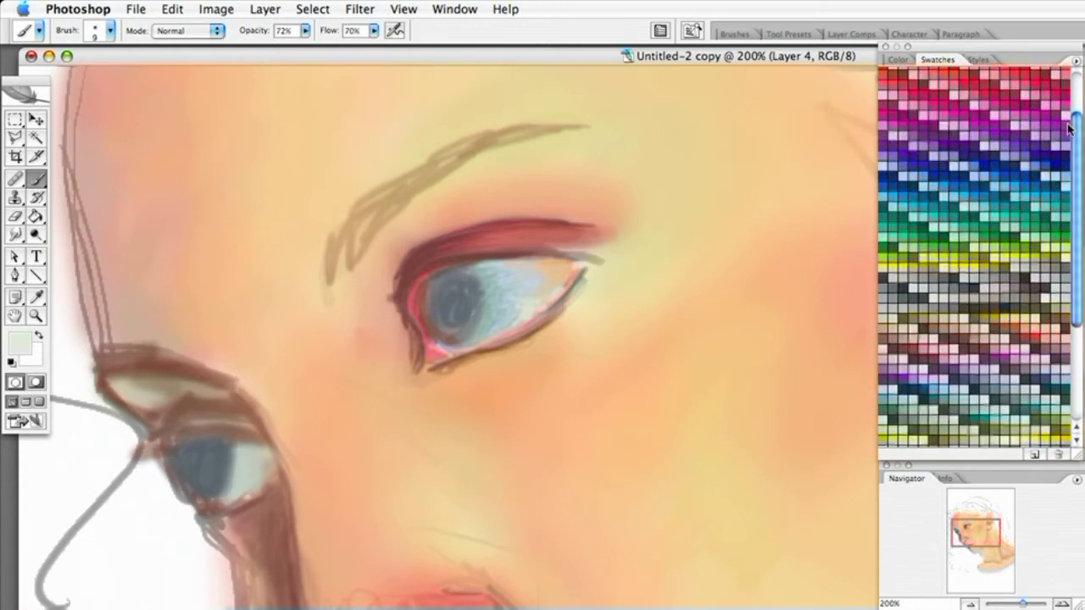
pyautogui.keyDown('alt'); pyautogui.click(528, 304); pyautogui.keyUp('alt')
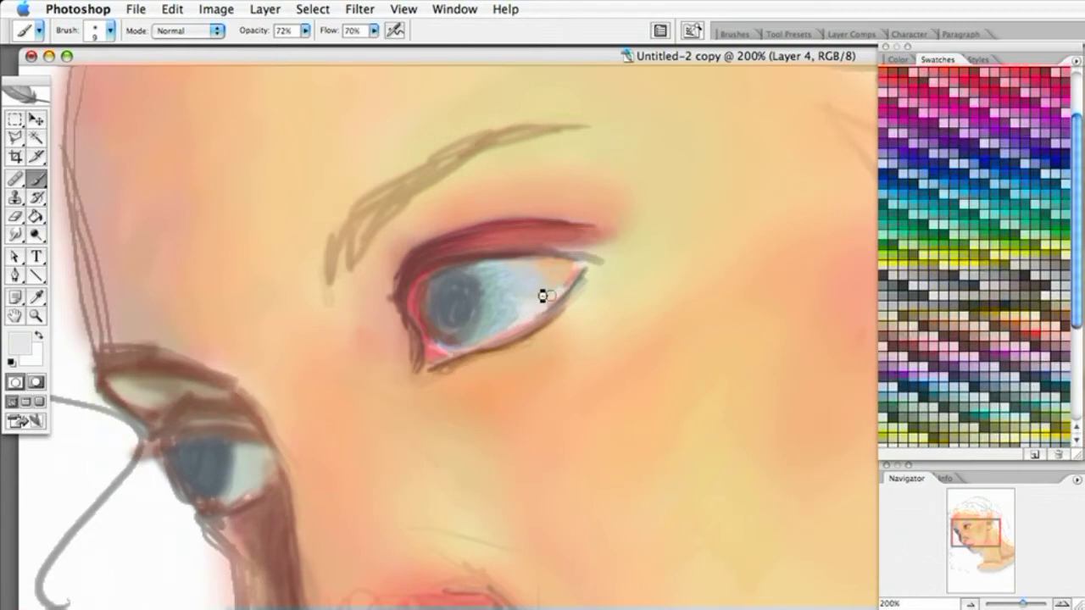
# Set a 35 px soft brush at 14% opacity and glaze light grey over the near eye's white and iris edge.
pyautogui.click(108, 31)
pyautogui.click(109, 34)
pyautogui.click(110, 36)
pyautogui.scroll(-2, 187, 238)
pyautogui.click(140, 248)
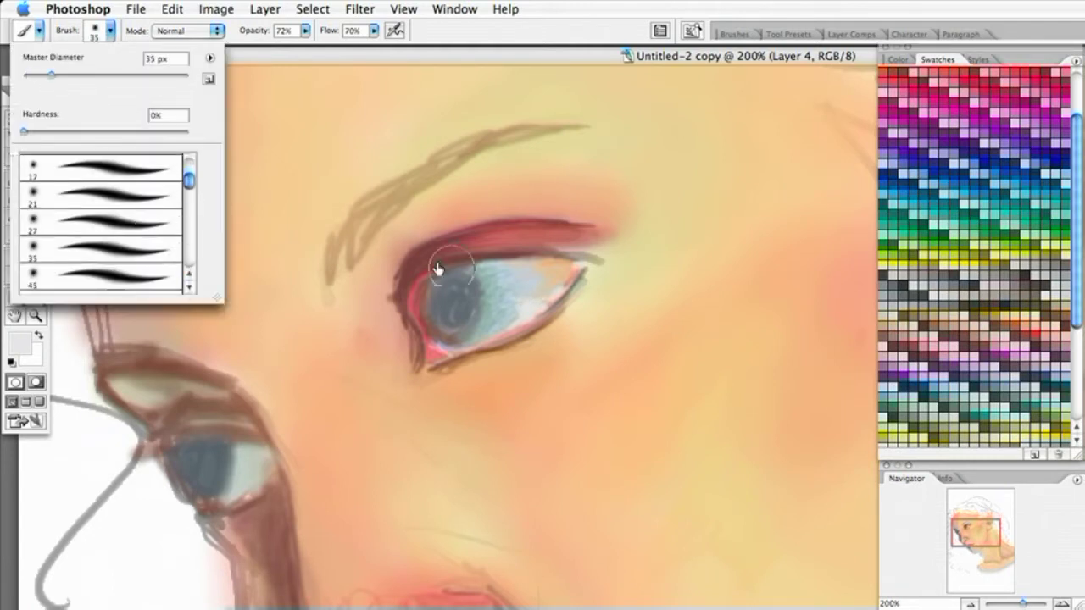
pyautogui.moveTo(492, 262)
pyautogui.mouseDown()
pyautogui.moveTo(506, 288)
pyautogui.moveTo(526, 282)
pyautogui.moveTo(509, 315)
pyautogui.mouseUp()
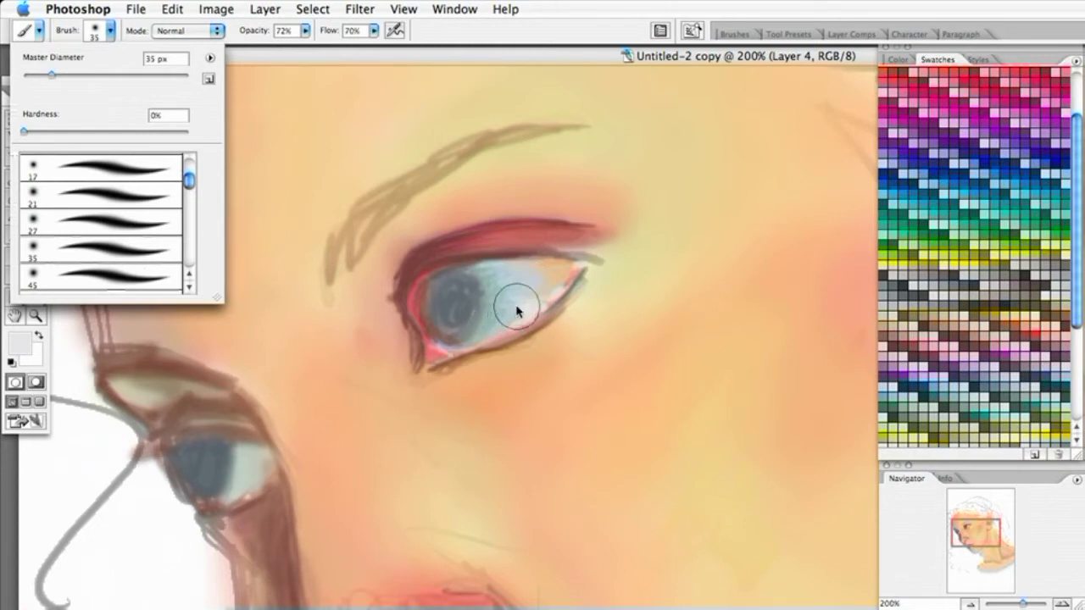
pyautogui.click(304, 34)
pyautogui.click(260, 49)
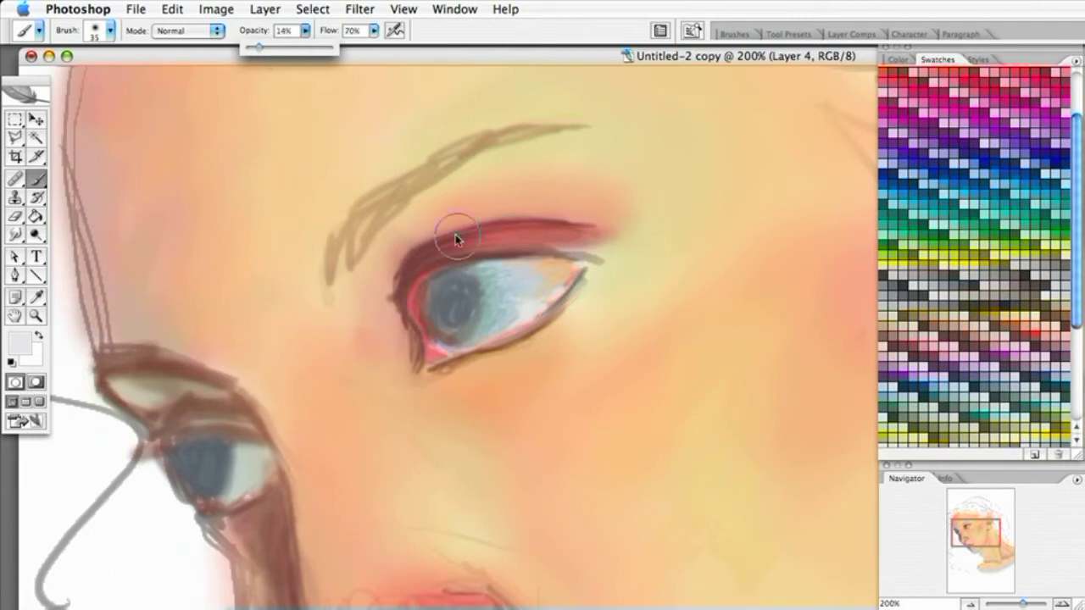
pyautogui.moveTo(519, 287); pyautogui.dragTo(519, 294)
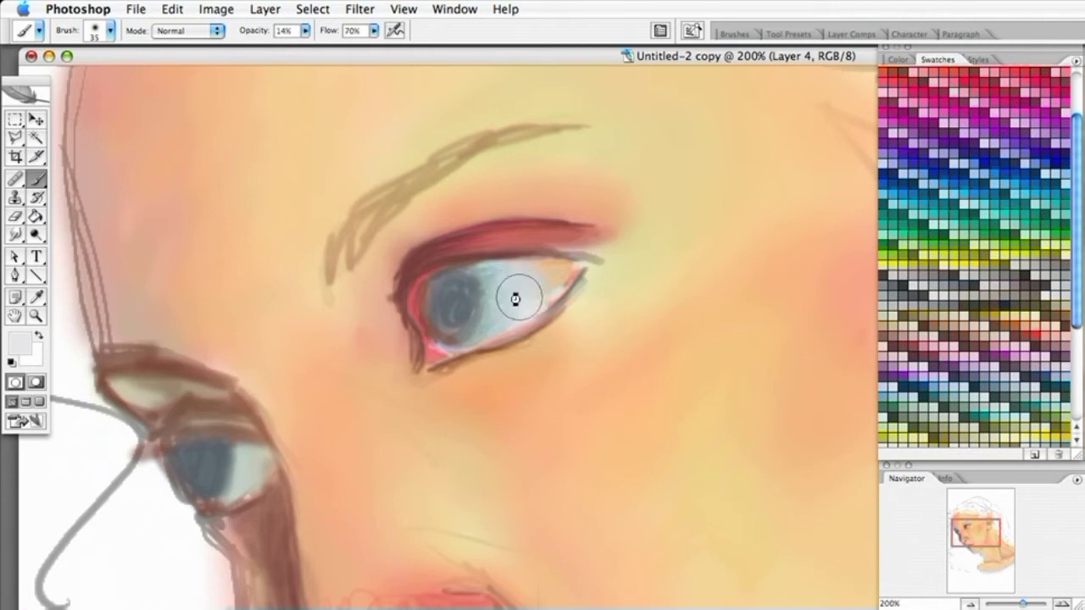
pyautogui.moveTo(534, 302)
pyautogui.mouseDown()
pyautogui.moveTo(512, 278)
pyautogui.moveTo(548, 280)
pyautogui.moveTo(469, 300)
pyautogui.moveTo(536, 298)
pyautogui.moveTo(505, 306)
pyautogui.mouseUp()
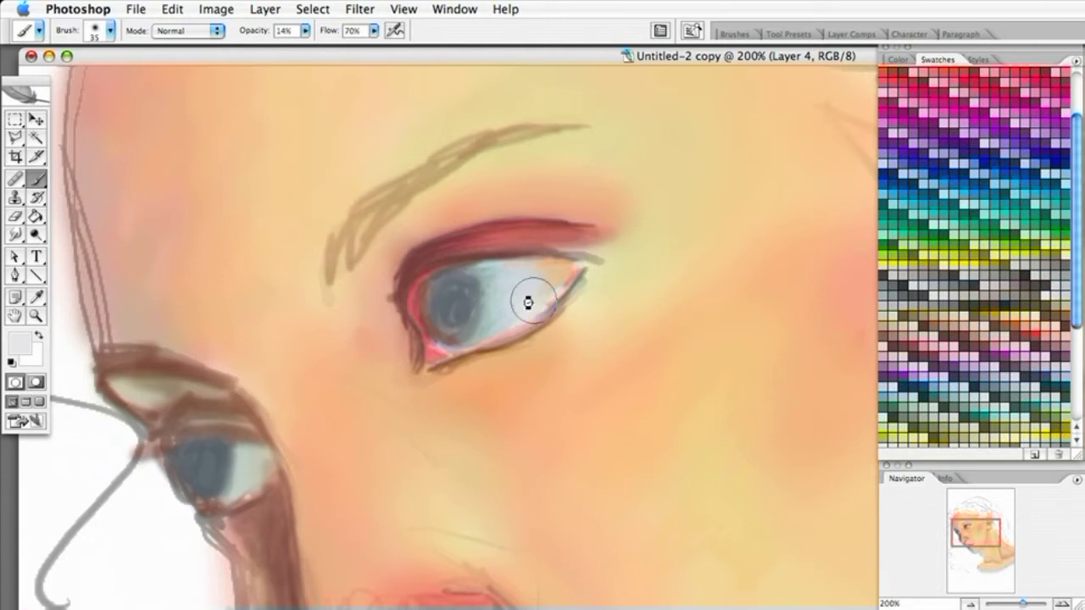
# Extend the soft light grey glaze across the outer part of the near eye's white and over the iris's inner edge.
pyautogui.moveTo(508, 288)
pyautogui.mouseDown()
pyautogui.moveTo(533, 288)
pyautogui.moveTo(497, 314)
pyautogui.moveTo(530, 287)
pyautogui.mouseUp()
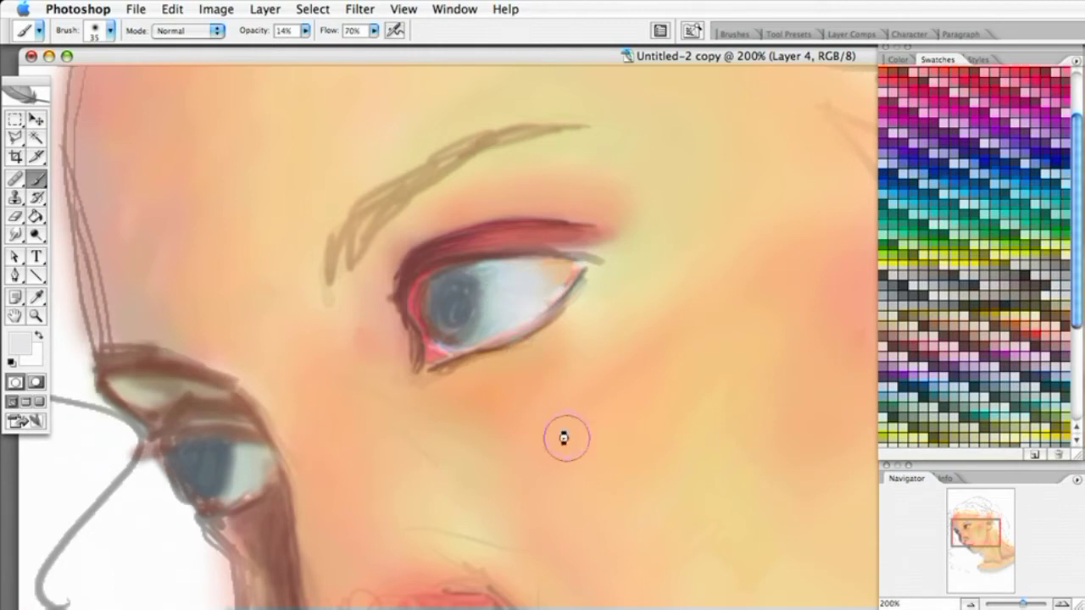
pyautogui.moveTo(527, 322)
pyautogui.mouseDown()
pyautogui.moveTo(482, 344)
pyautogui.moveTo(520, 279)
pyautogui.moveTo(497, 282)
pyautogui.moveTo(512, 285)
pyautogui.moveTo(514, 314)
pyautogui.mouseUp()
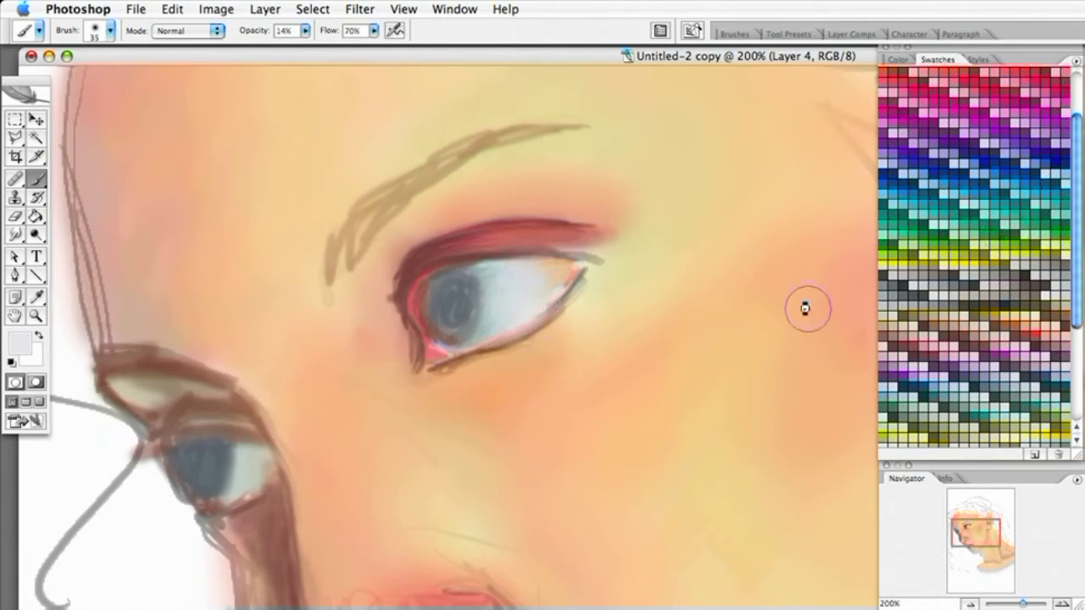
pyautogui.moveTo(432, 287)
pyautogui.mouseDown()
pyautogui.moveTo(457, 317)
pyautogui.moveTo(429, 303)
pyautogui.moveTo(474, 308)
pyautogui.moveTo(458, 326)
pyautogui.moveTo(428, 294)
pyautogui.moveTo(447, 291)
pyautogui.moveTo(447, 310)
pyautogui.moveTo(411, 294)
pyautogui.mouseUp()
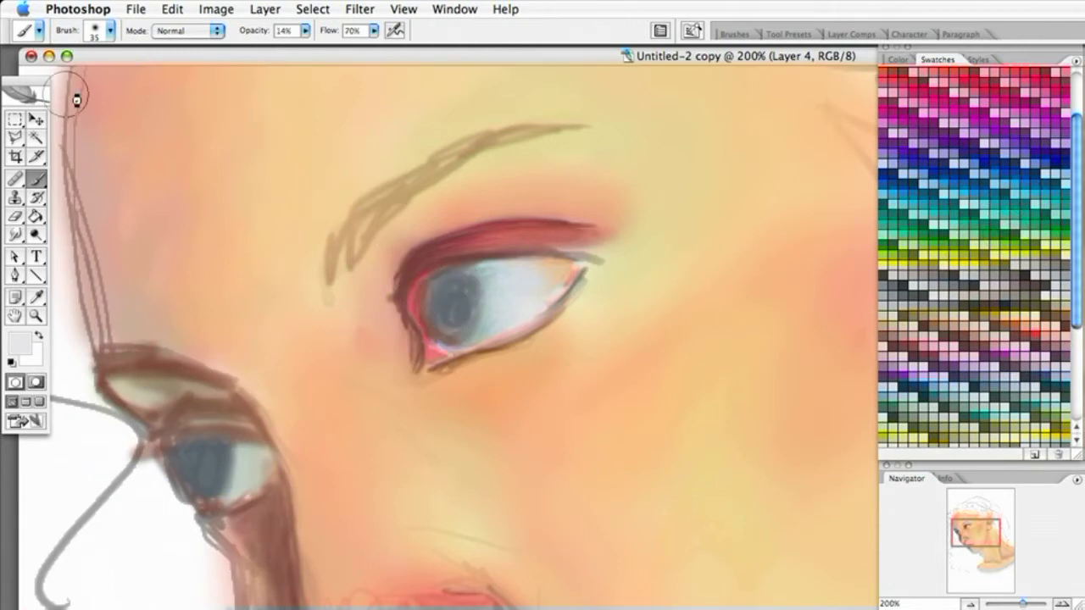
# Set a 21 px soft brush, choose a dark slate blue, and lightly darken the near eye's iris.
pyautogui.click(110, 30)
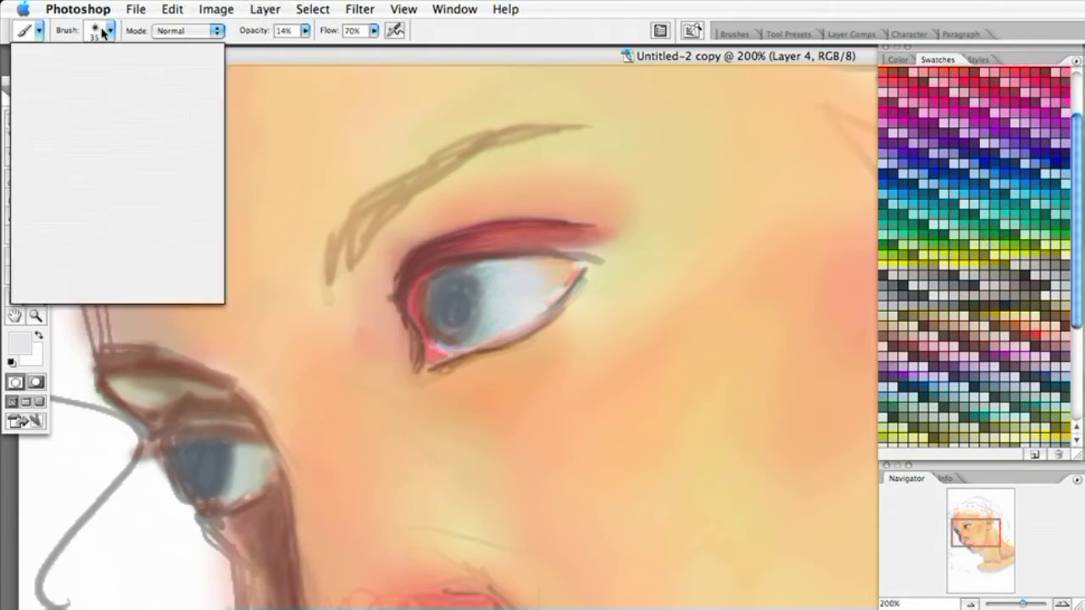
pyautogui.click(156, 199)
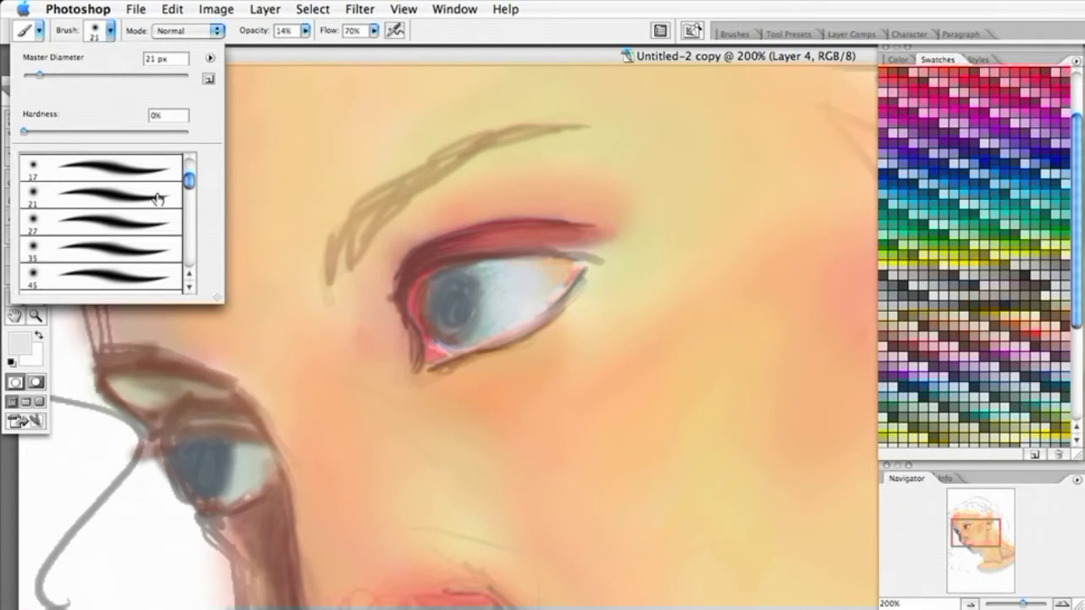
pyautogui.click(167, 201)
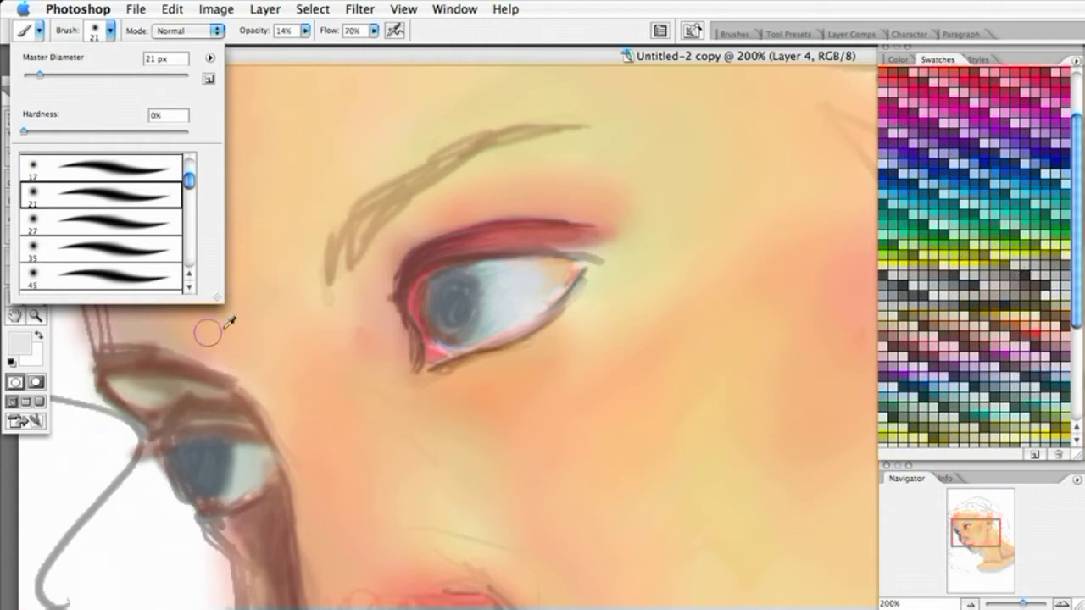
pyautogui.click(1034, 366)
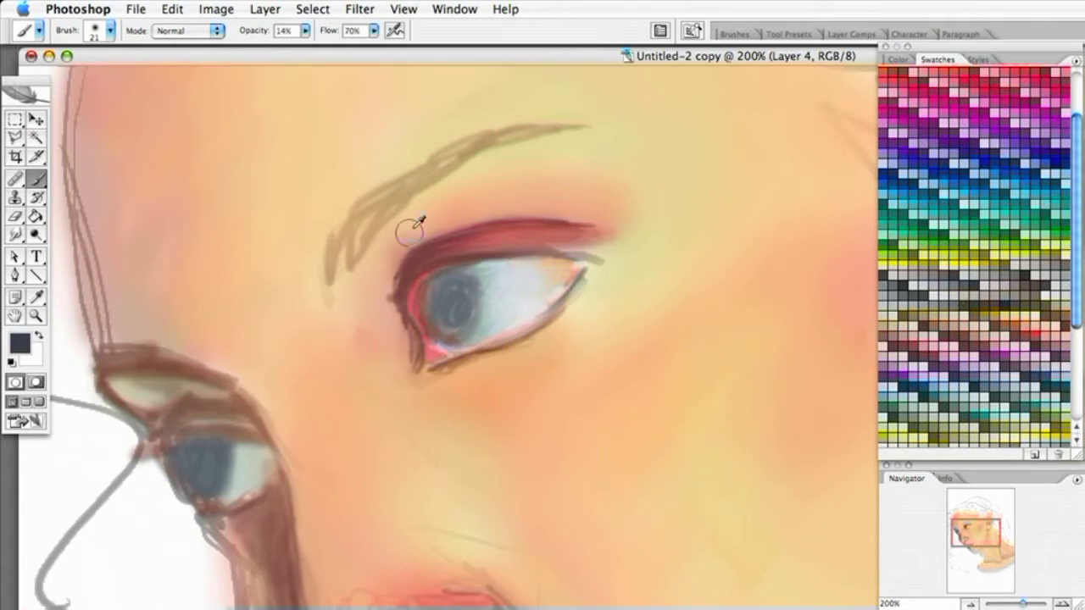
pyautogui.moveTo(448, 300)
pyautogui.mouseDown()
pyautogui.moveTo(449, 288)
pyautogui.moveTo(458, 306)
pyautogui.moveTo(450, 293)
pyautogui.moveTo(434, 296)
pyautogui.moveTo(435, 307)
pyautogui.moveTo(439, 279)
pyautogui.moveTo(419, 291)
pyautogui.moveTo(429, 308)
pyautogui.moveTo(463, 286)
pyautogui.moveTo(453, 336)
pyautogui.mouseUp()
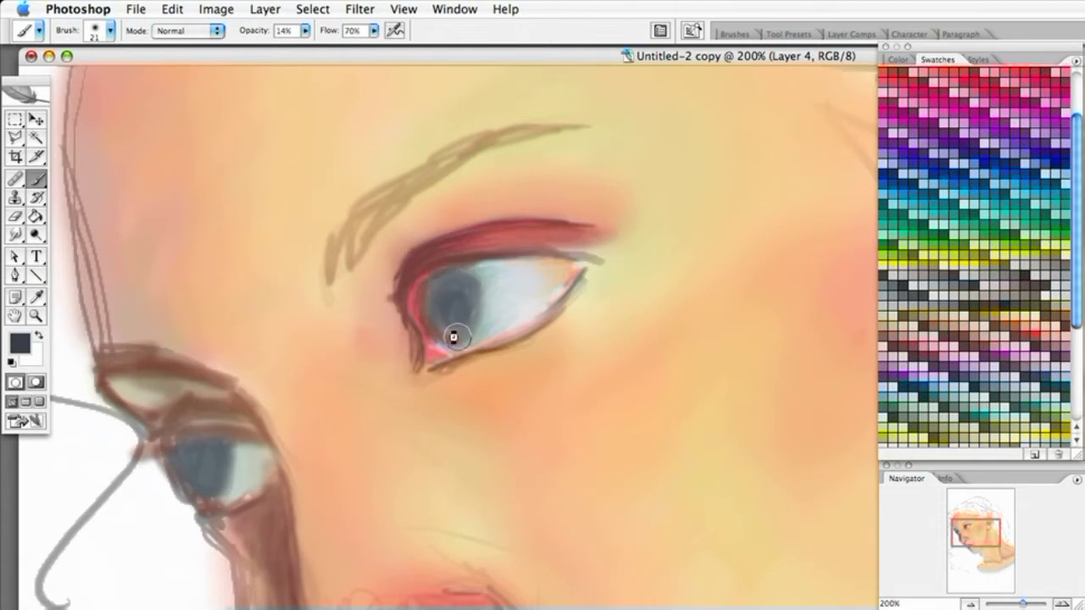
# Fill the near eye's iris with solid dark slate blue using a 17 px soft brush at 58% opacity.
pyautogui.click(305, 31)
pyautogui.moveTo(319, 50); pyautogui.dragTo(340, 53)
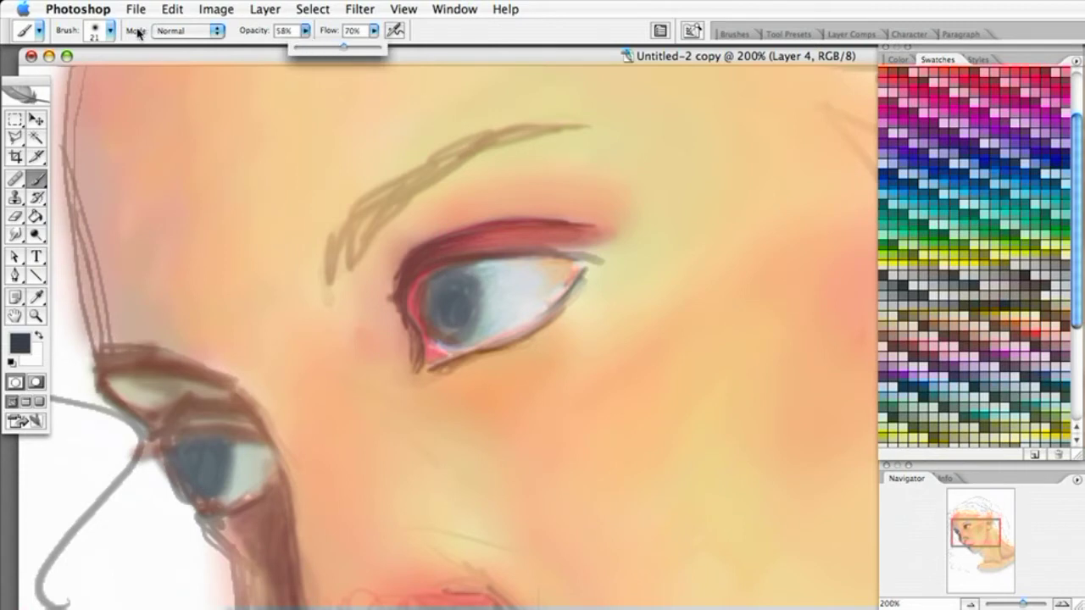
pyautogui.click(109, 30)
pyautogui.click(154, 166)
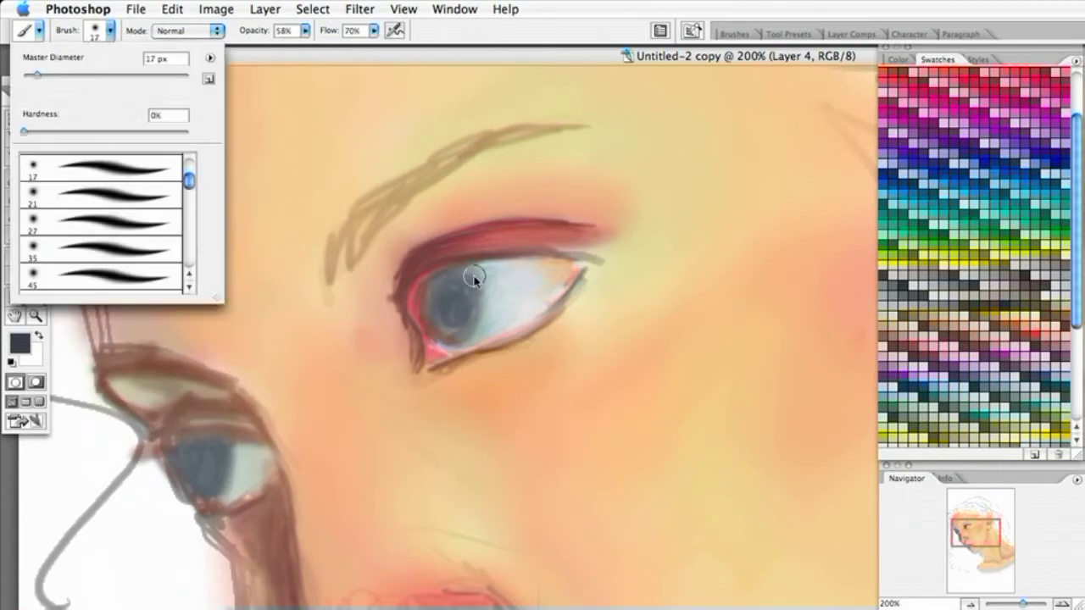
pyautogui.click(473, 278)
pyautogui.moveTo(477, 307)
pyautogui.mouseDown()
pyautogui.moveTo(467, 283)
pyautogui.moveTo(478, 296)
pyautogui.moveTo(468, 334)
pyautogui.mouseUp()
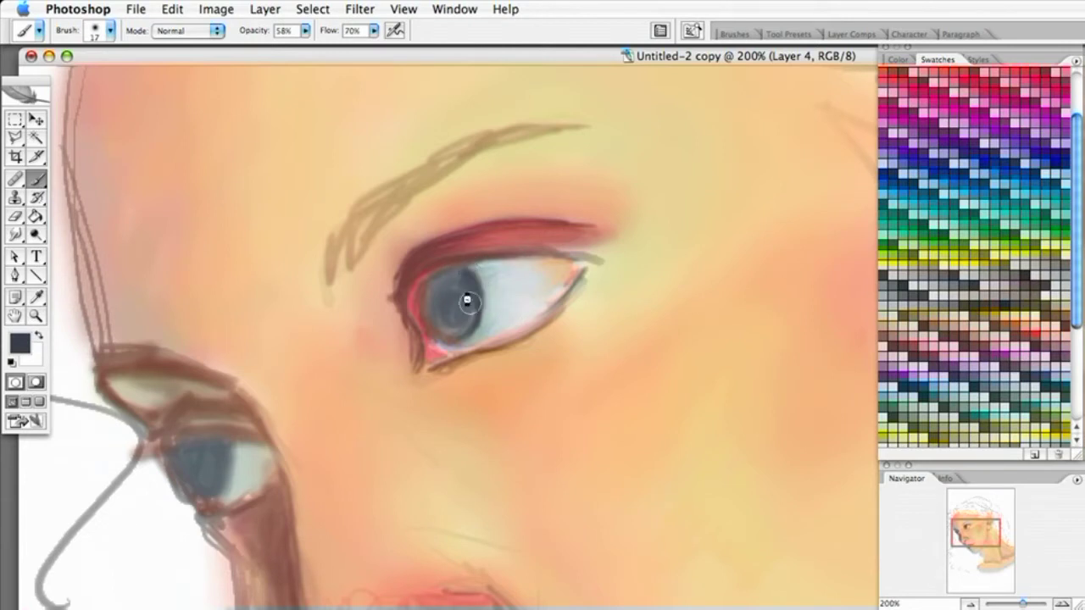
pyautogui.moveTo(467, 298); pyautogui.dragTo(460, 315)
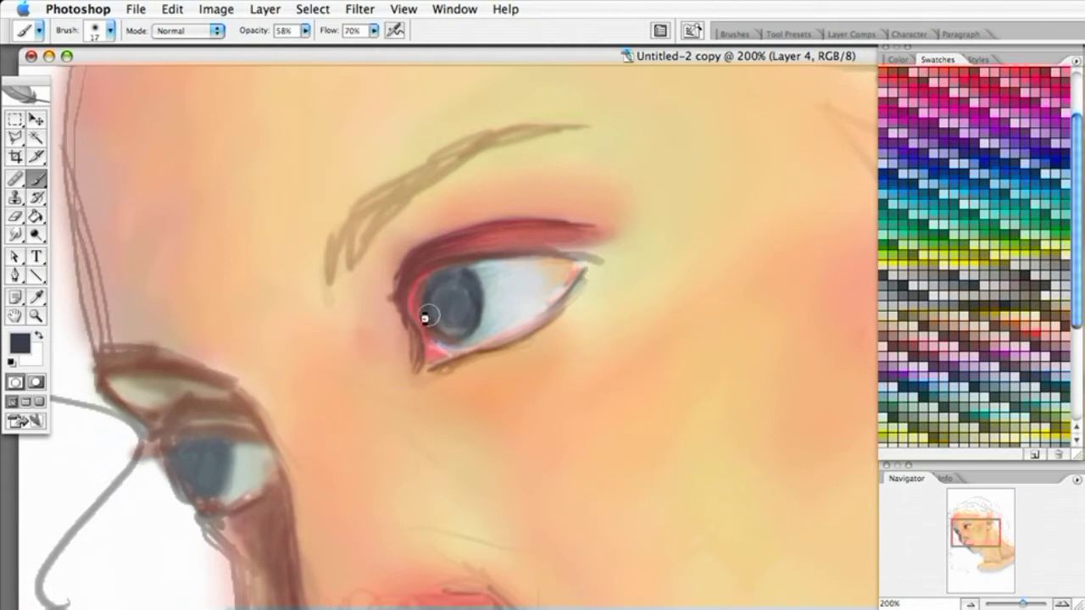
pyautogui.moveTo(425, 317)
pyautogui.mouseDown()
pyautogui.moveTo(441, 303)
pyautogui.moveTo(426, 337)
pyautogui.moveTo(457, 339)
pyautogui.moveTo(466, 302)
pyautogui.mouseUp()
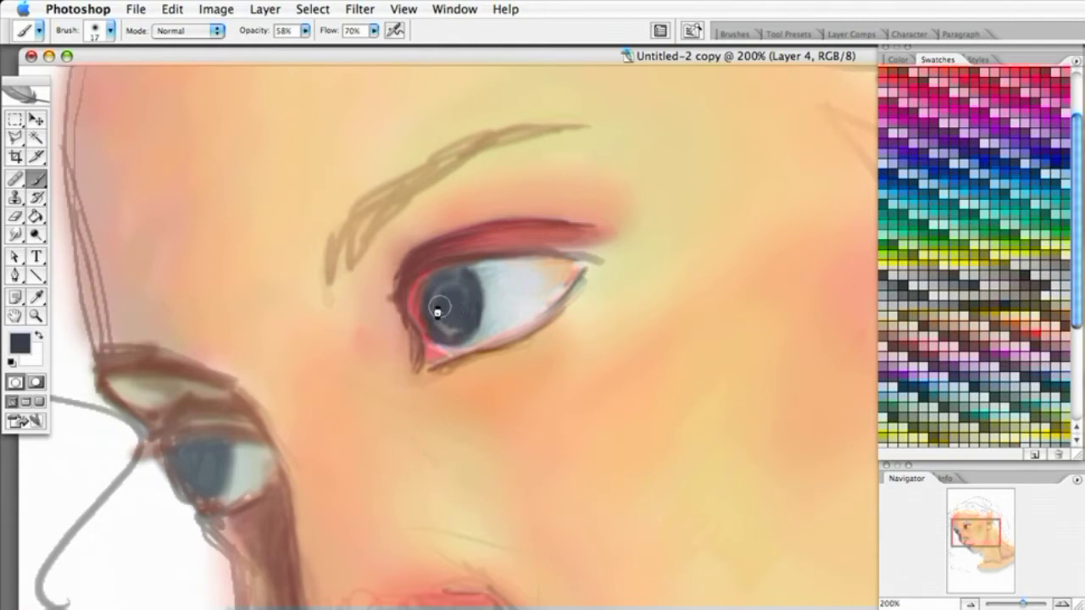
pyautogui.moveTo(456, 320)
pyautogui.mouseDown()
pyautogui.moveTo(440, 289)
pyautogui.moveTo(455, 276)
pyautogui.moveTo(462, 314)
pyautogui.moveTo(449, 329)
pyautogui.moveTo(473, 303)
pyautogui.moveTo(448, 283)
pyautogui.moveTo(431, 313)
pyautogui.moveTo(436, 289)
pyautogui.moveTo(433, 320)
pyautogui.moveTo(445, 291)
pyautogui.moveTo(428, 297)
pyautogui.moveTo(436, 313)
pyautogui.moveTo(462, 277)
pyautogui.moveTo(431, 298)
pyautogui.moveTo(432, 312)
pyautogui.moveTo(465, 328)
pyautogui.moveTo(447, 333)
pyautogui.moveTo(460, 330)
pyautogui.moveTo(471, 285)
pyautogui.moveTo(478, 318)
pyautogui.moveTo(469, 302)
pyautogui.moveTo(480, 307)
pyautogui.moveTo(466, 321)
pyautogui.moveTo(456, 265)
pyautogui.moveTo(457, 303)
pyautogui.mouseUp()
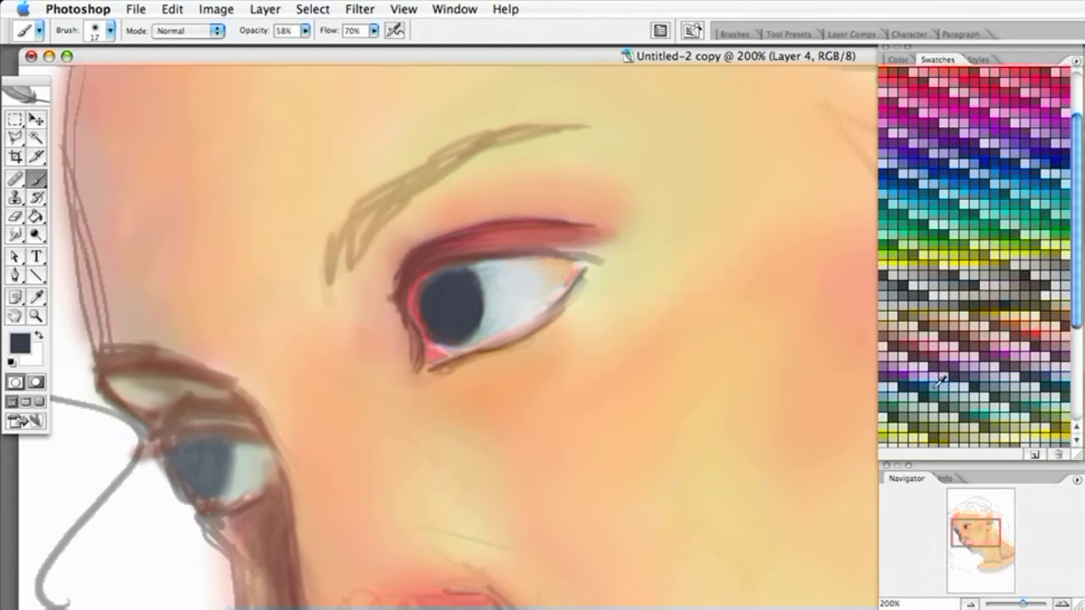
# Paint radial grey-blue streaks around the near eye's iris and accent them with bright blue.
pyautogui.click(1001, 388)
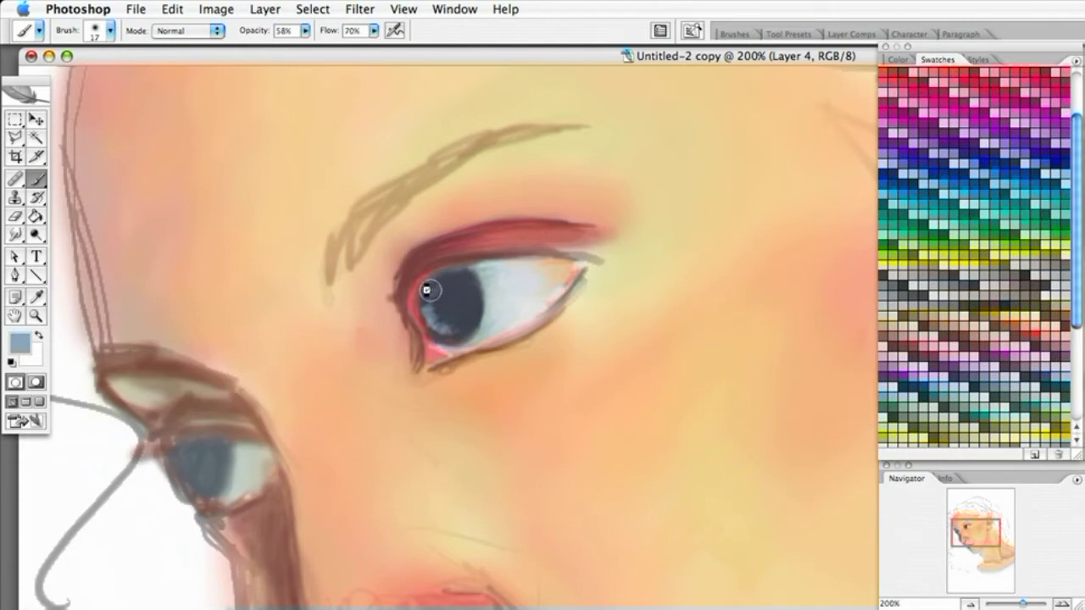
pyautogui.moveTo(423, 306); pyautogui.dragTo(437, 291)
pyautogui.moveTo(437, 324)
pyautogui.mouseDown()
pyautogui.moveTo(432, 317)
pyautogui.moveTo(455, 333)
pyautogui.moveTo(439, 328)
pyautogui.moveTo(436, 313)
pyautogui.moveTo(428, 318)
pyautogui.mouseUp()
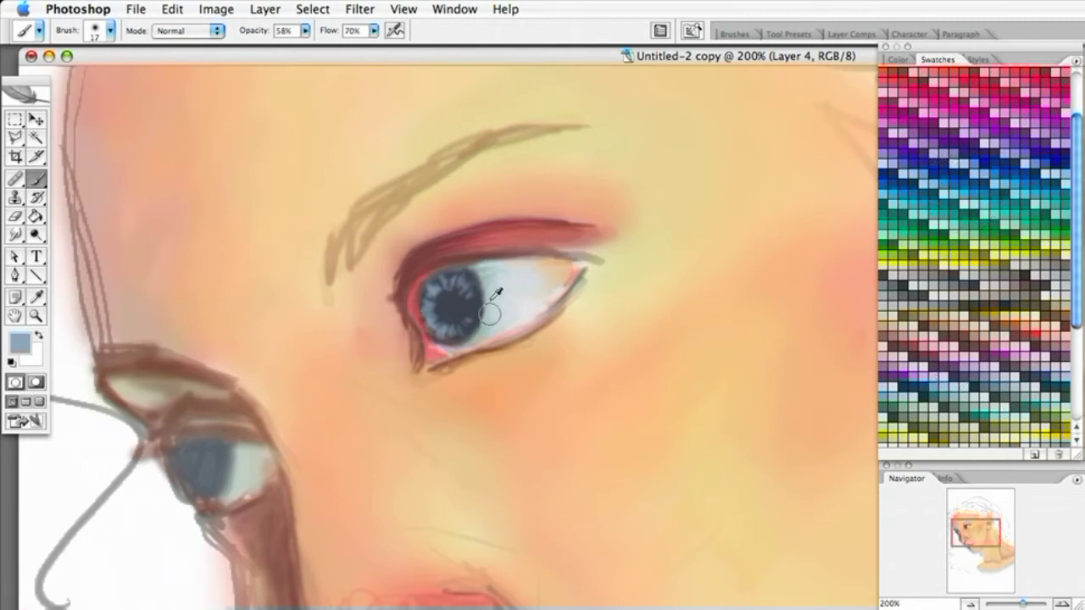
pyautogui.click(975, 193)
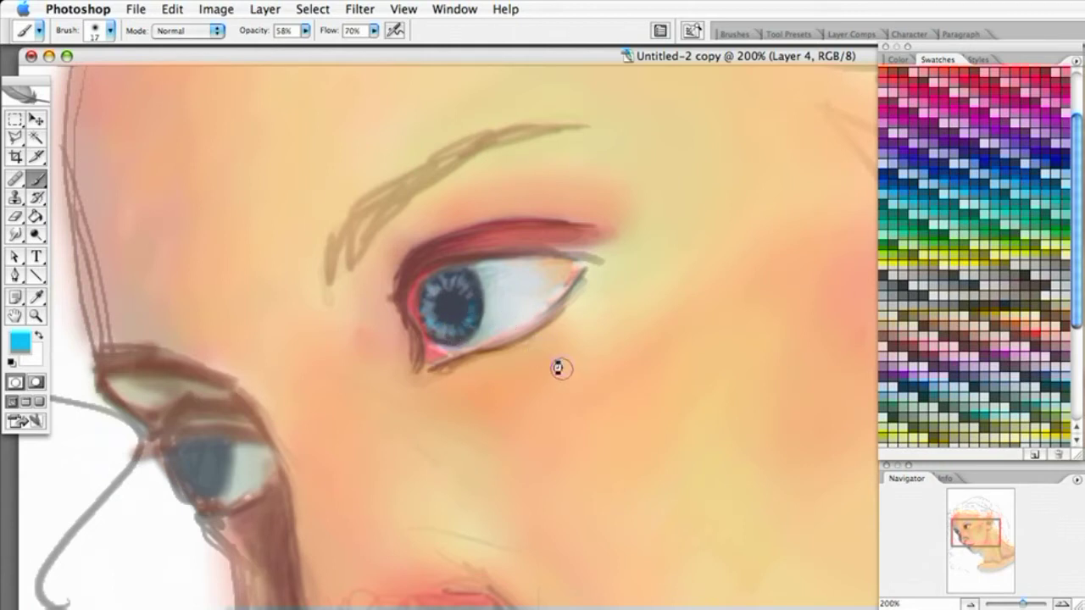
# Glaze the near eye's pupil and iris with dark blue PANTONE 533 C at 21% opacity.
pyautogui.doubleClick(1042, 370)
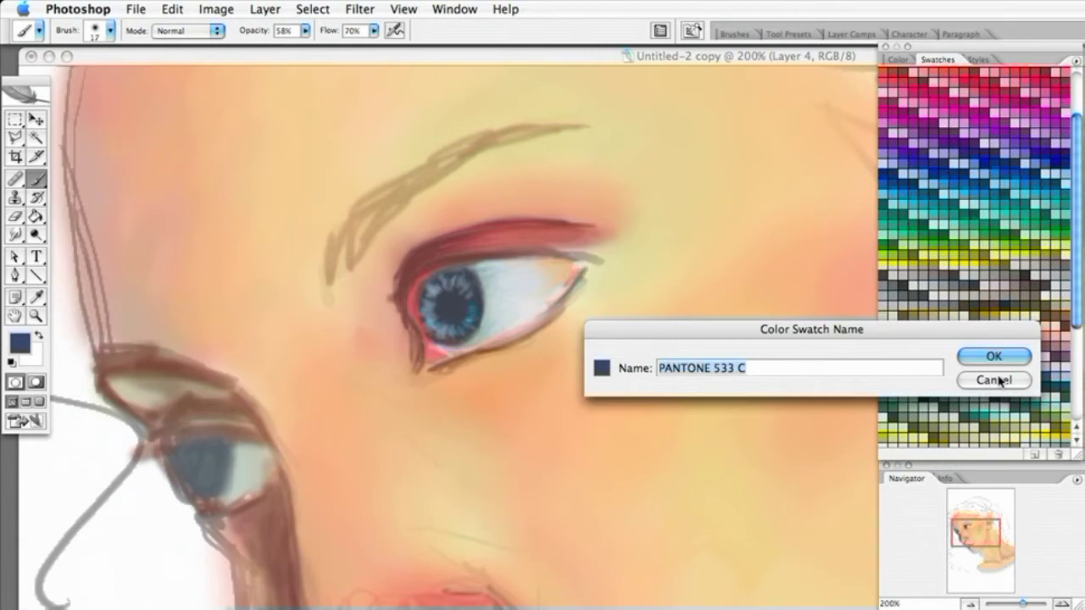
pyautogui.click(993, 380)
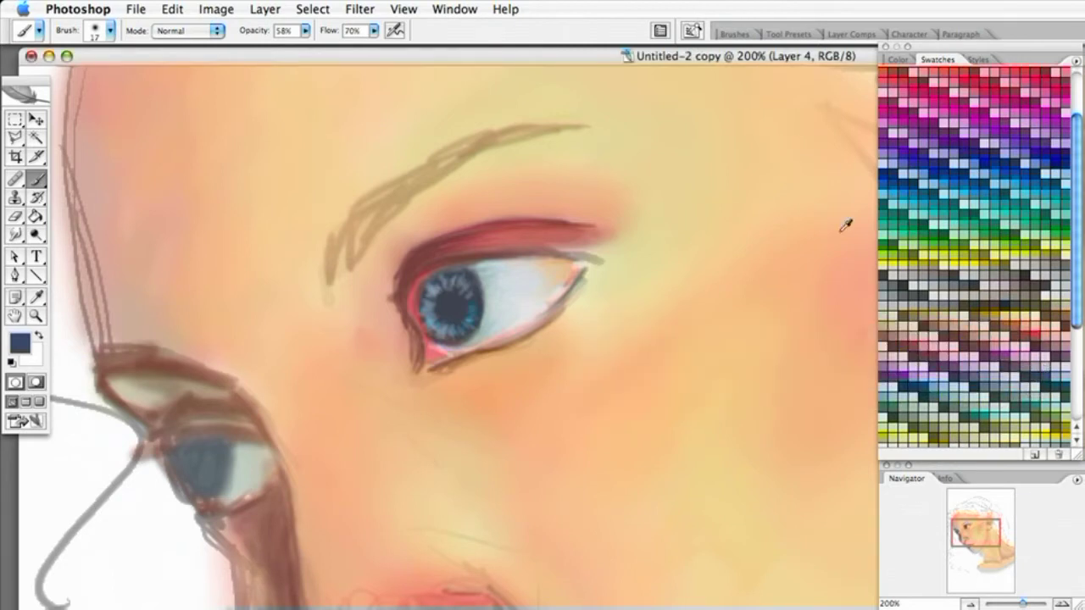
pyautogui.click(304, 31)
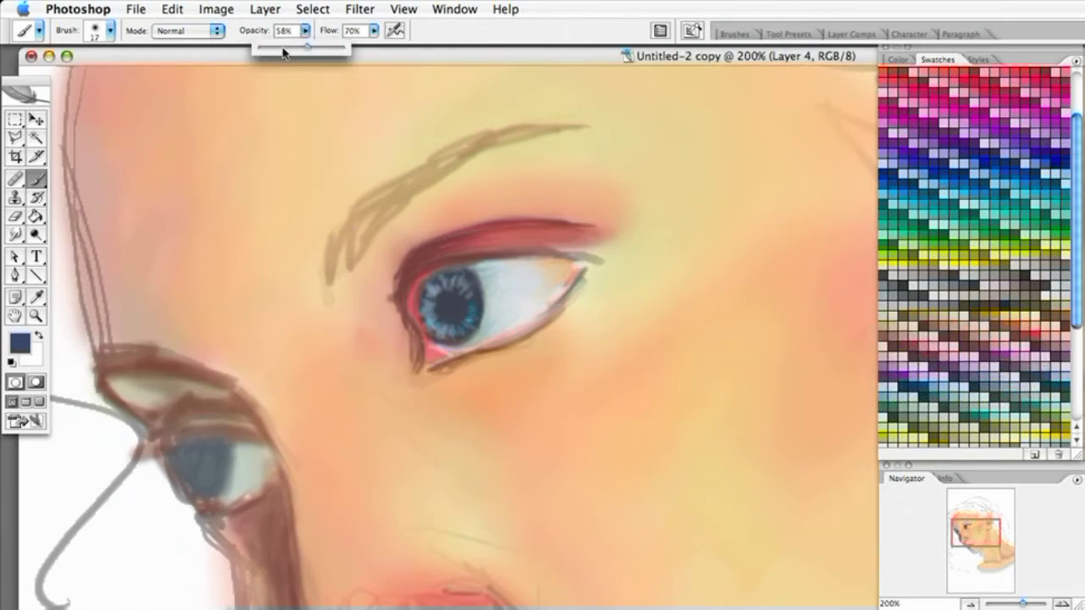
pyautogui.moveTo(273, 53); pyautogui.dragTo(276, 51)
pyautogui.moveTo(458, 289)
pyautogui.mouseDown()
pyautogui.moveTo(464, 323)
pyautogui.moveTo(470, 303)
pyautogui.moveTo(454, 280)
pyautogui.moveTo(468, 312)
pyautogui.moveTo(456, 329)
pyautogui.moveTo(460, 287)
pyautogui.moveTo(443, 291)
pyautogui.moveTo(467, 297)
pyautogui.moveTo(461, 319)
pyautogui.moveTo(442, 320)
pyautogui.moveTo(458, 322)
pyautogui.moveTo(455, 283)
pyautogui.moveTo(463, 312)
pyautogui.moveTo(449, 325)
pyautogui.moveTo(450, 279)
pyautogui.moveTo(481, 270)
pyautogui.moveTo(461, 283)
pyautogui.moveTo(473, 330)
pyautogui.moveTo(454, 332)
pyautogui.moveTo(444, 297)
pyautogui.moveTo(434, 304)
pyautogui.moveTo(477, 303)
pyautogui.moveTo(441, 301)
pyautogui.moveTo(451, 304)
pyautogui.moveTo(446, 283)
pyautogui.moveTo(510, 363)
pyautogui.moveTo(467, 279)
pyautogui.moveTo(481, 327)
pyautogui.mouseUp()
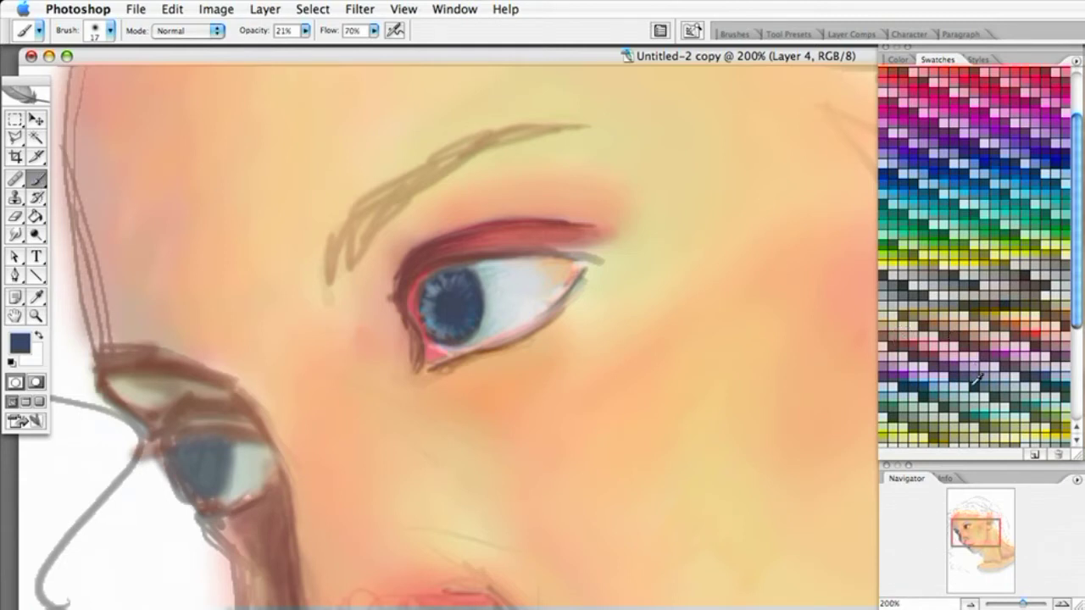
# Choose a dark red-brown and a 9 px soft brush, and shade the near eye's pink inner rim.
pyautogui.moveTo(1079, 442); pyautogui.dragTo(1076, 441)
pyautogui.click(1032, 413)
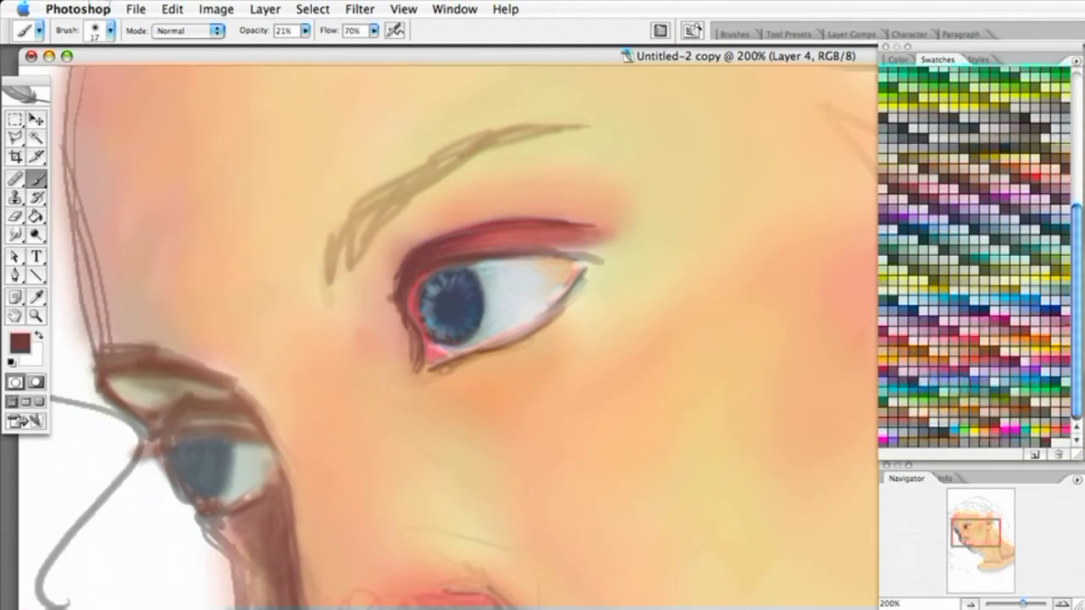
pyautogui.click(111, 33)
pyautogui.scroll(3, 195, 266)
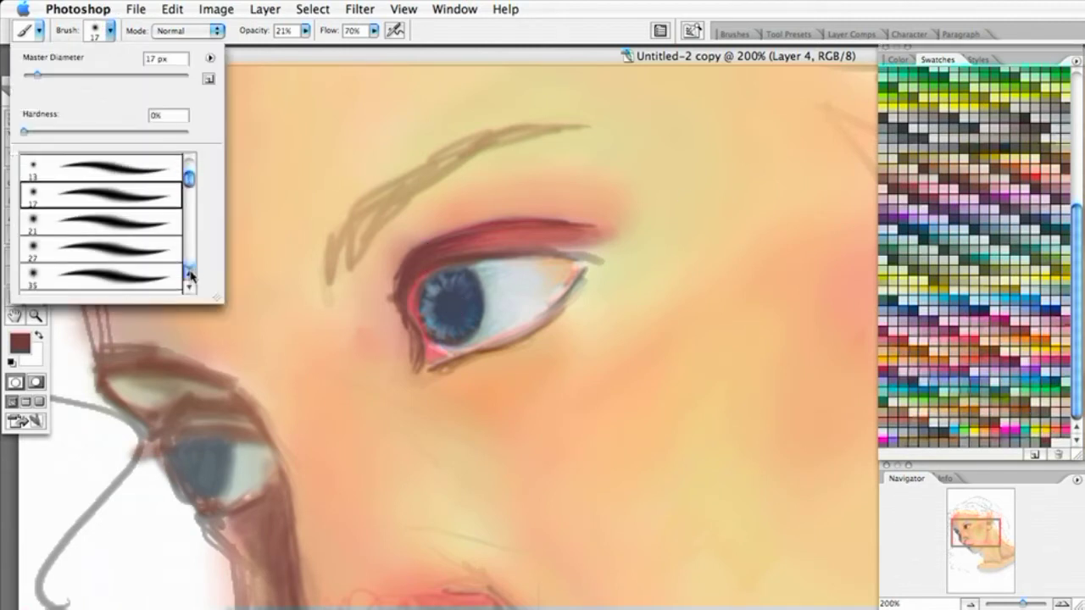
pyautogui.click(116, 192)
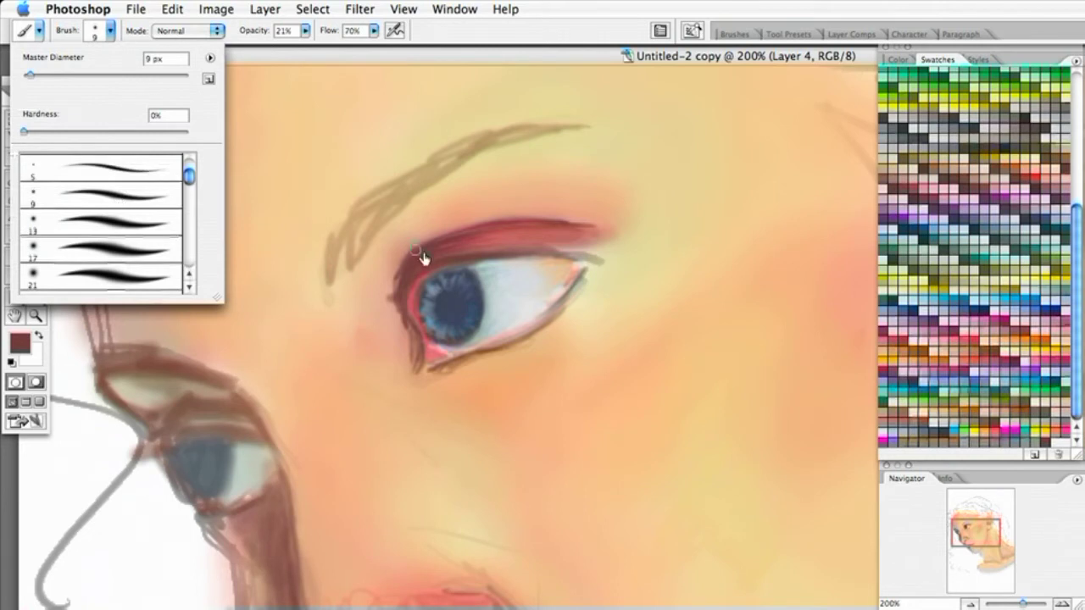
pyautogui.click(419, 293)
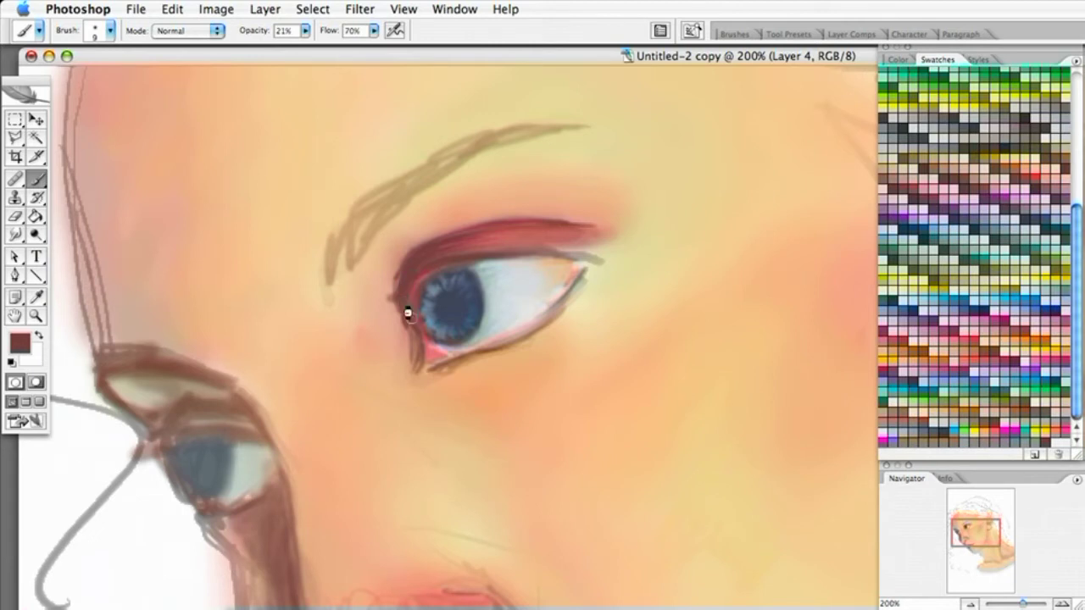
# Deepen the near eye's inner corner and lid lines at 58% opacity, and highlight the upper lid and inner rim in pale pink.
pyautogui.click(305, 31)
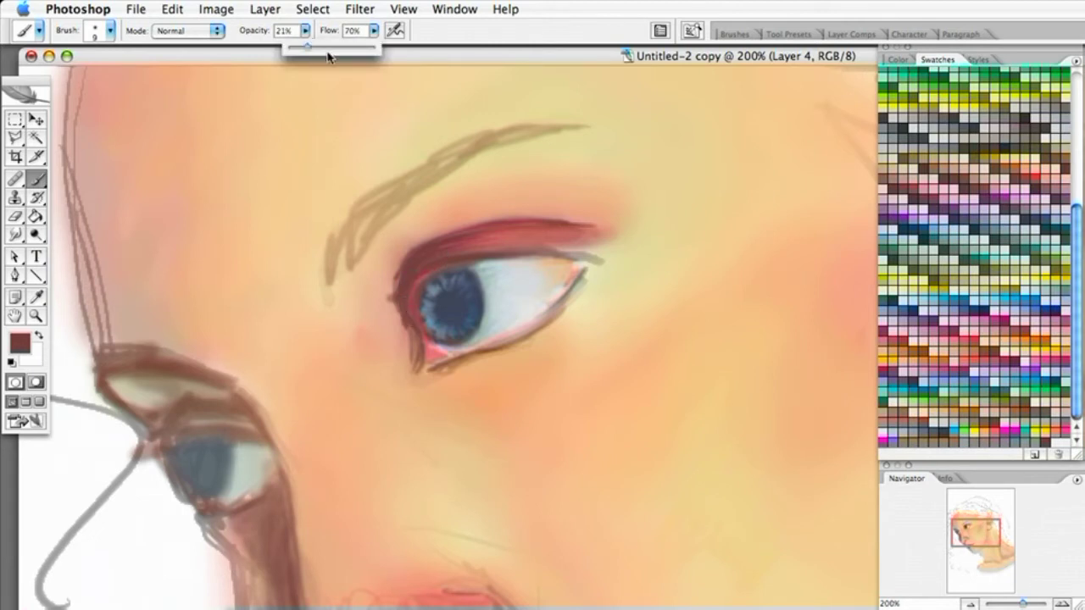
pyautogui.moveTo(310, 54); pyautogui.dragTo(338, 50)
pyautogui.click(306, 31)
pyautogui.click(409, 293)
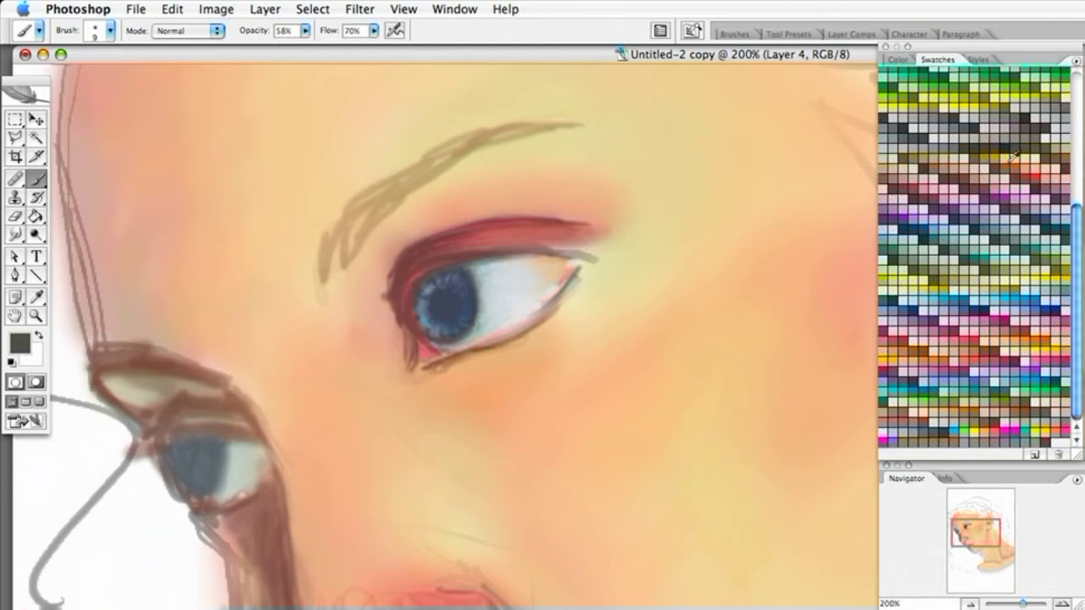
pyautogui.click(1059, 412)
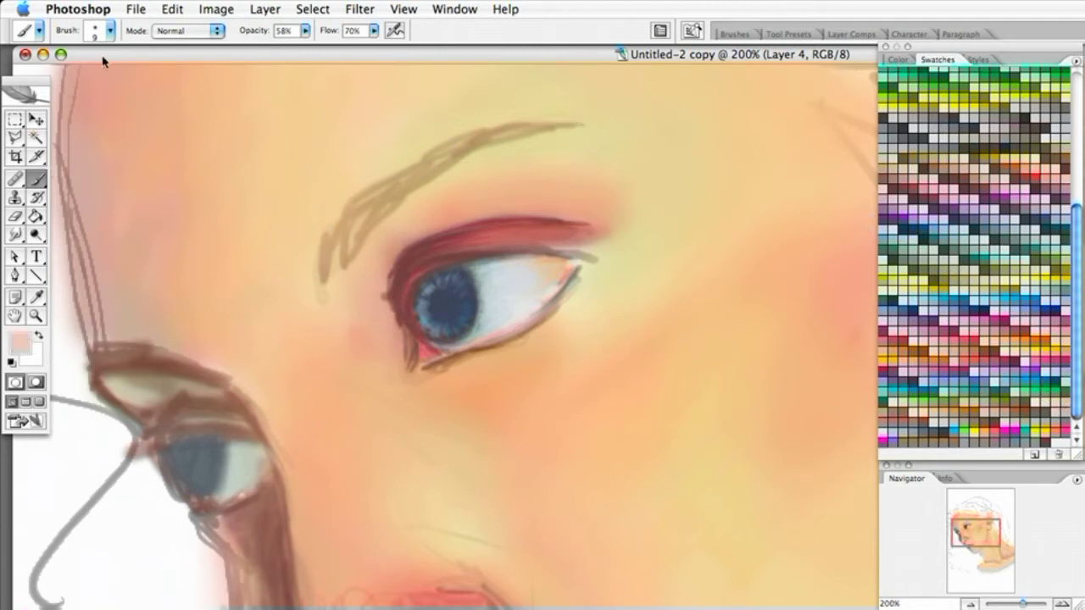
pyautogui.moveTo(106, 51); pyautogui.dragTo(110, 52)
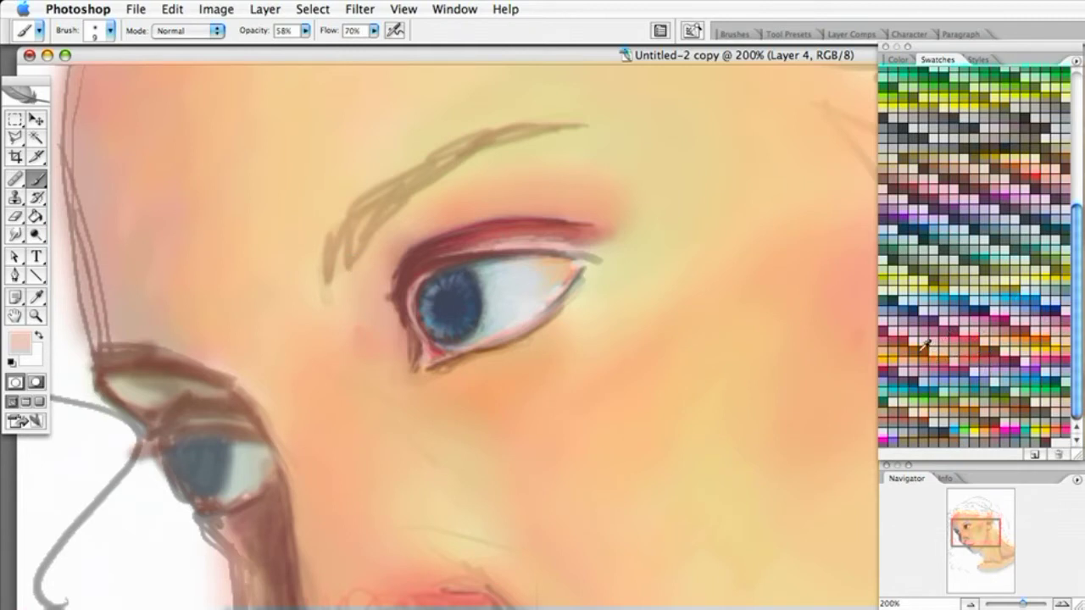
# Paint orange strokes along the near eye's inner corner, above the upper lid crease, and beneath the lower lid.
pyautogui.click(1050, 336)
pyautogui.moveTo(405, 293)
pyautogui.mouseDown()
pyautogui.moveTo(395, 310)
pyautogui.moveTo(412, 356)
pyautogui.moveTo(419, 345)
pyautogui.moveTo(423, 357)
pyautogui.mouseUp()
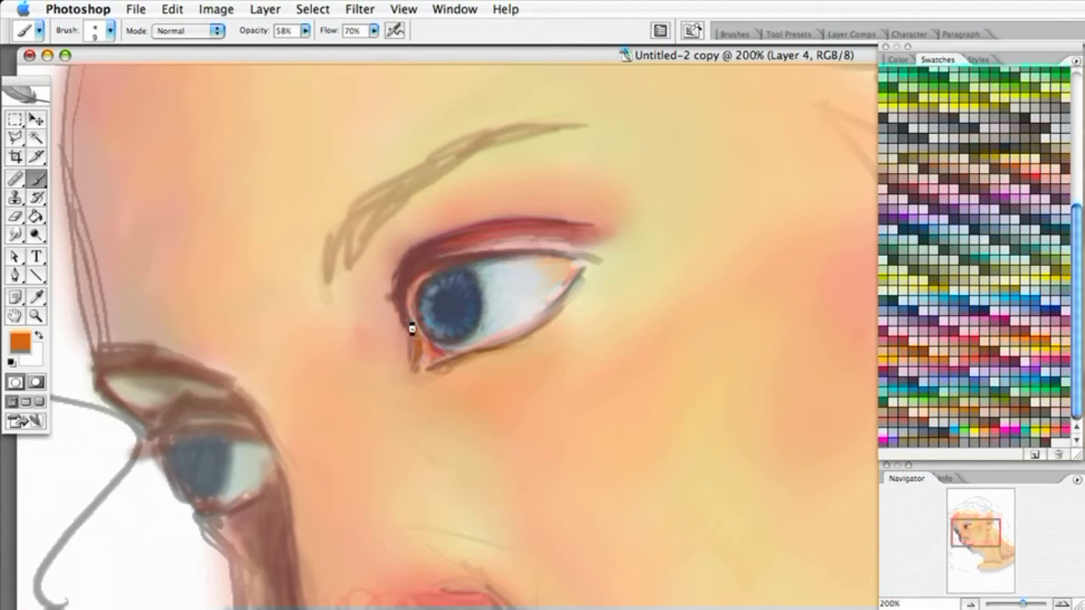
pyautogui.moveTo(384, 305)
pyautogui.mouseDown()
pyautogui.moveTo(395, 302)
pyautogui.moveTo(402, 332)
pyautogui.mouseUp()
pyautogui.moveTo(449, 217); pyautogui.dragTo(566, 208)
pyautogui.moveTo(496, 211)
pyautogui.mouseDown()
pyautogui.moveTo(570, 199)
pyautogui.moveTo(541, 200)
pyautogui.moveTo(605, 213)
pyautogui.moveTo(571, 211)
pyautogui.mouseUp()
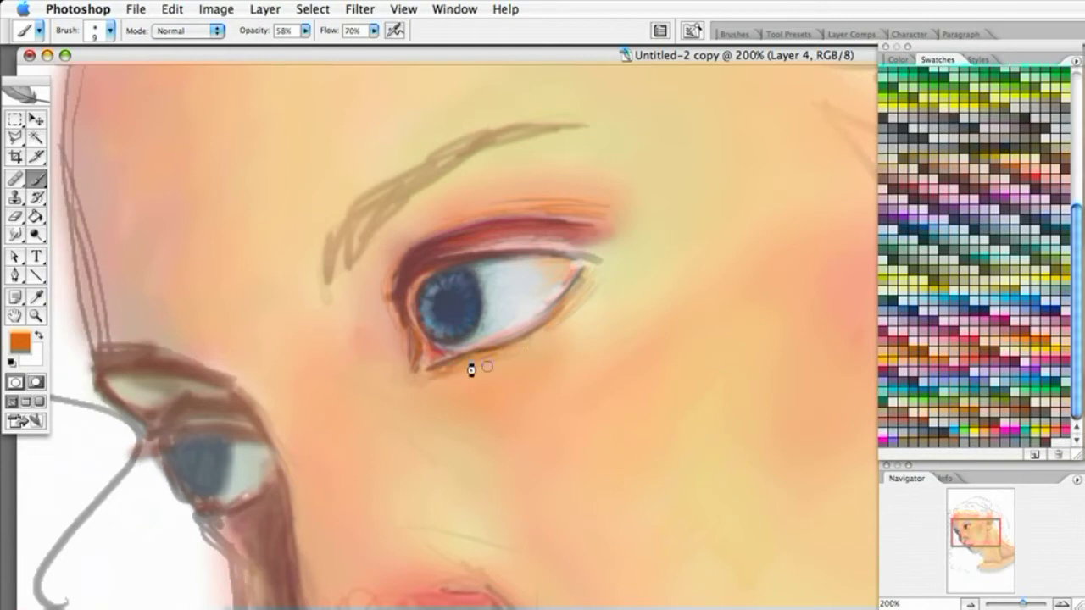
pyautogui.moveTo(470, 384)
pyautogui.mouseDown()
pyautogui.moveTo(503, 348)
pyautogui.moveTo(454, 386)
pyautogui.moveTo(428, 378)
pyautogui.moveTo(524, 347)
pyautogui.moveTo(463, 377)
pyautogui.moveTo(528, 355)
pyautogui.moveTo(483, 378)
pyautogui.moveTo(516, 373)
pyautogui.moveTo(462, 396)
pyautogui.moveTo(518, 385)
pyautogui.moveTo(525, 381)
pyautogui.moveTo(493, 366)
pyautogui.moveTo(531, 359)
pyautogui.moveTo(531, 349)
pyautogui.moveTo(457, 373)
pyautogui.moveTo(530, 344)
pyautogui.moveTo(458, 368)
pyautogui.moveTo(524, 339)
pyautogui.moveTo(497, 402)
pyautogui.moveTo(500, 349)
pyautogui.moveTo(471, 398)
pyautogui.moveTo(489, 411)
pyautogui.moveTo(480, 392)
pyautogui.moveTo(424, 383)
pyautogui.moveTo(435, 358)
pyautogui.moveTo(407, 369)
pyautogui.moveTo(421, 374)
pyautogui.moveTo(415, 387)
pyautogui.moveTo(414, 353)
pyautogui.moveTo(395, 329)
pyautogui.moveTo(409, 389)
pyautogui.moveTo(506, 359)
pyautogui.mouseUp()
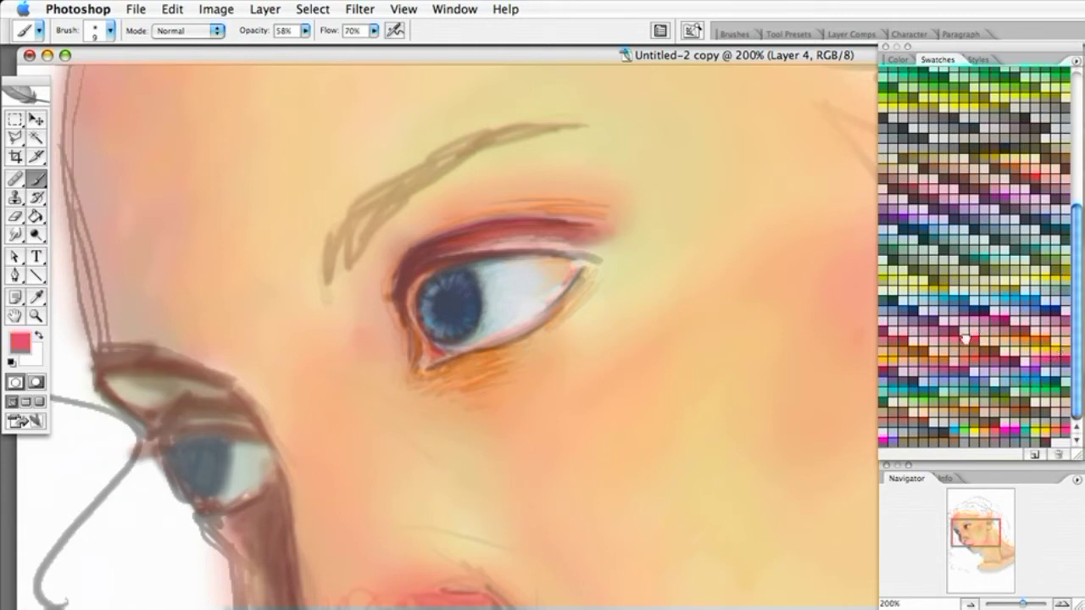
# Add pinkish-red strokes to the near eye's inner corner and lower lid, and outline the far eye's lids in dark red-brown.
pyautogui.moveTo(441, 377)
pyautogui.mouseDown()
pyautogui.moveTo(486, 363)
pyautogui.moveTo(460, 382)
pyautogui.moveTo(516, 344)
pyautogui.mouseUp()
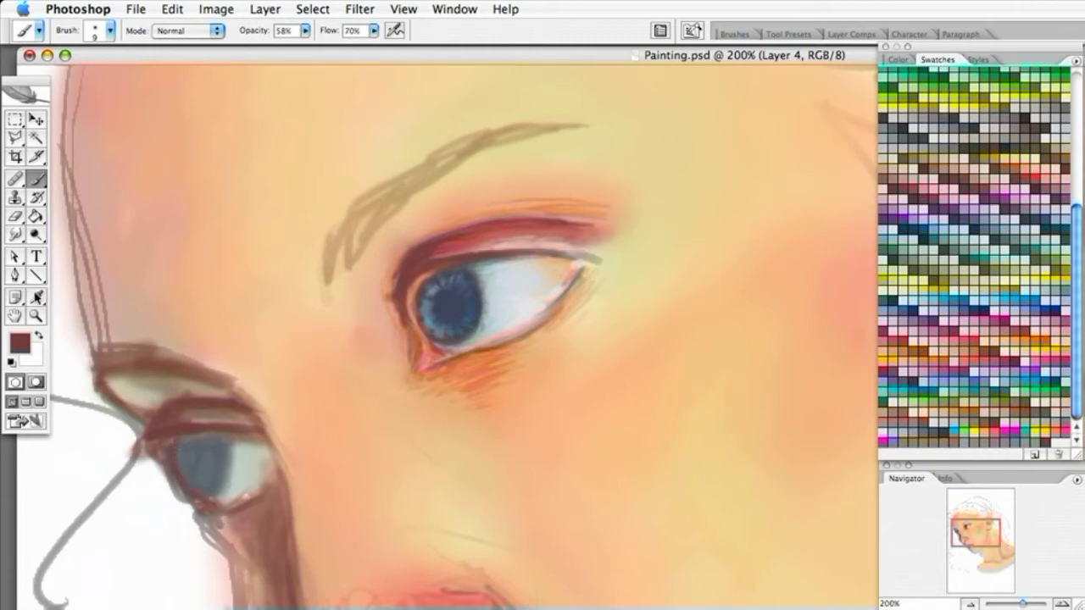
pyautogui.press('i')
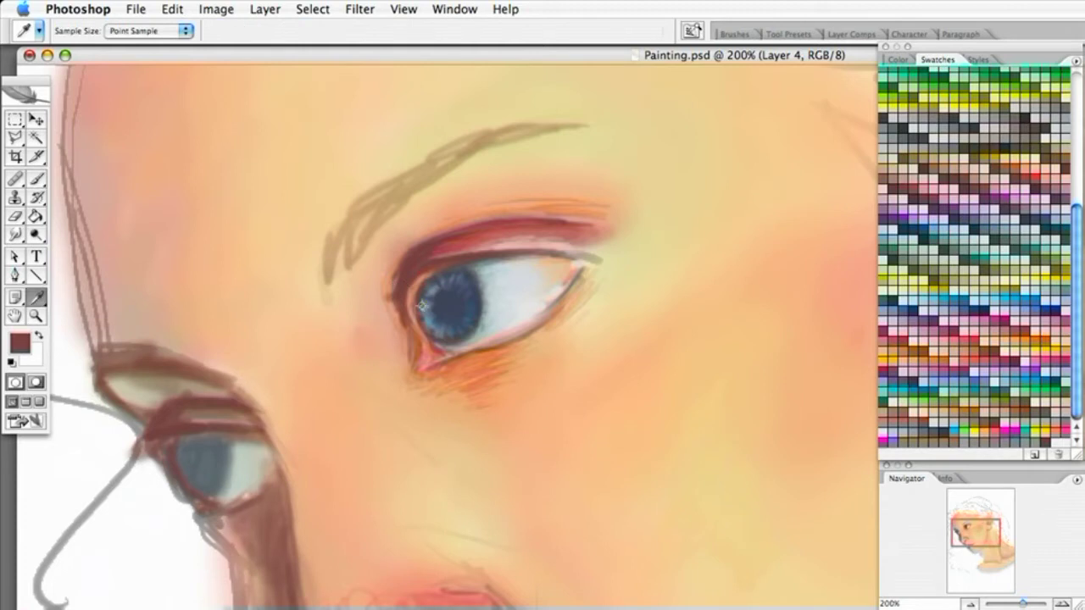
pyautogui.click(35, 179)
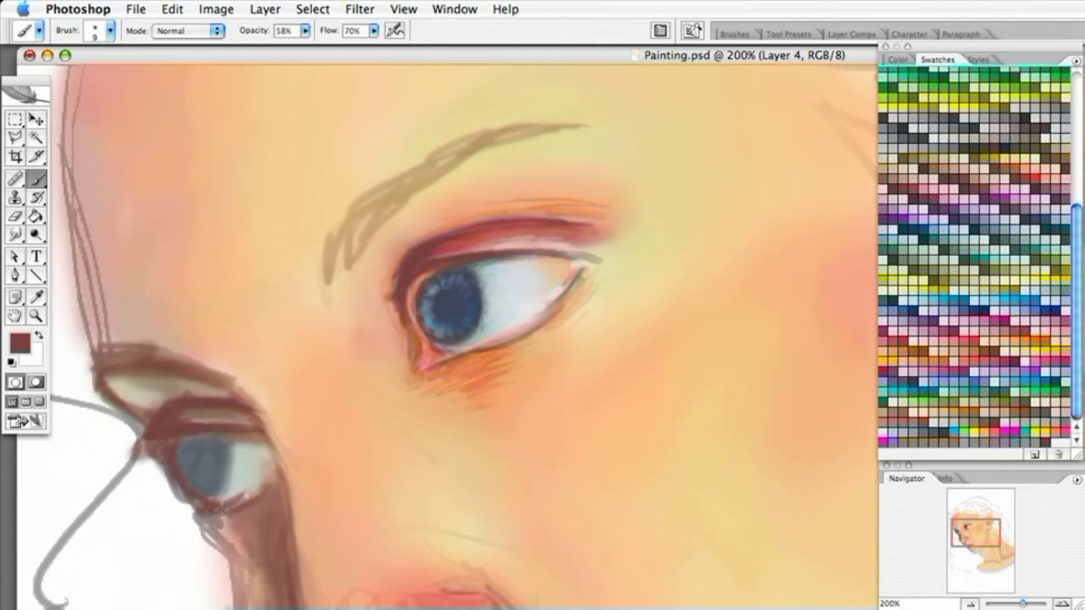
# Darken the far eye's lower lid, inner corner and the shadow along the nose bridge with dark red-brown strokes.
pyautogui.moveTo(263, 478); pyautogui.dragTo(268, 468)
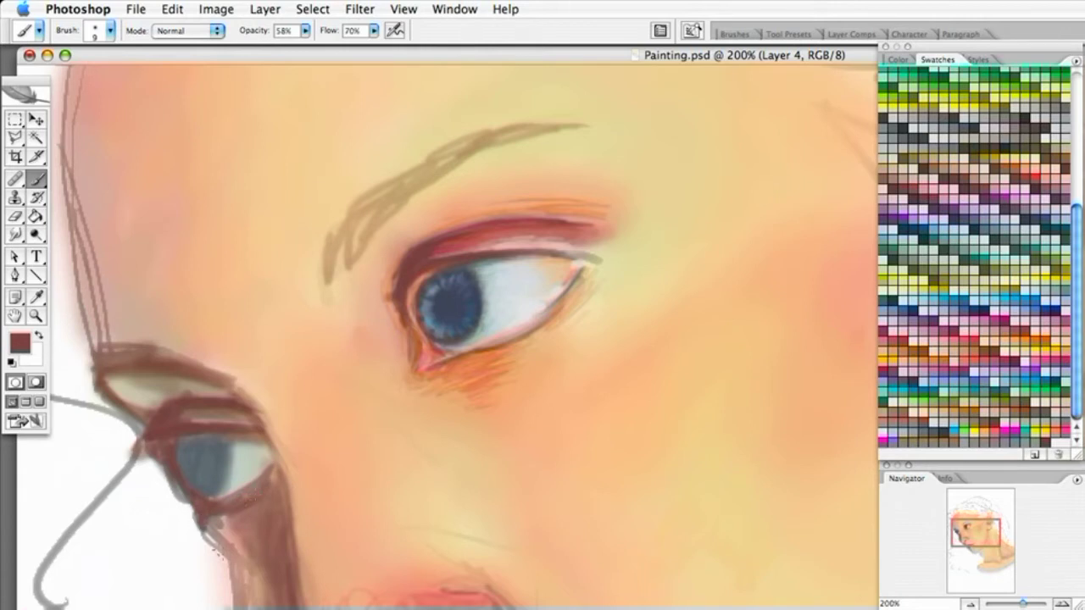
pyautogui.moveTo(224, 555)
pyautogui.mouseDown()
pyautogui.moveTo(203, 530)
pyautogui.moveTo(233, 556)
pyautogui.mouseUp()
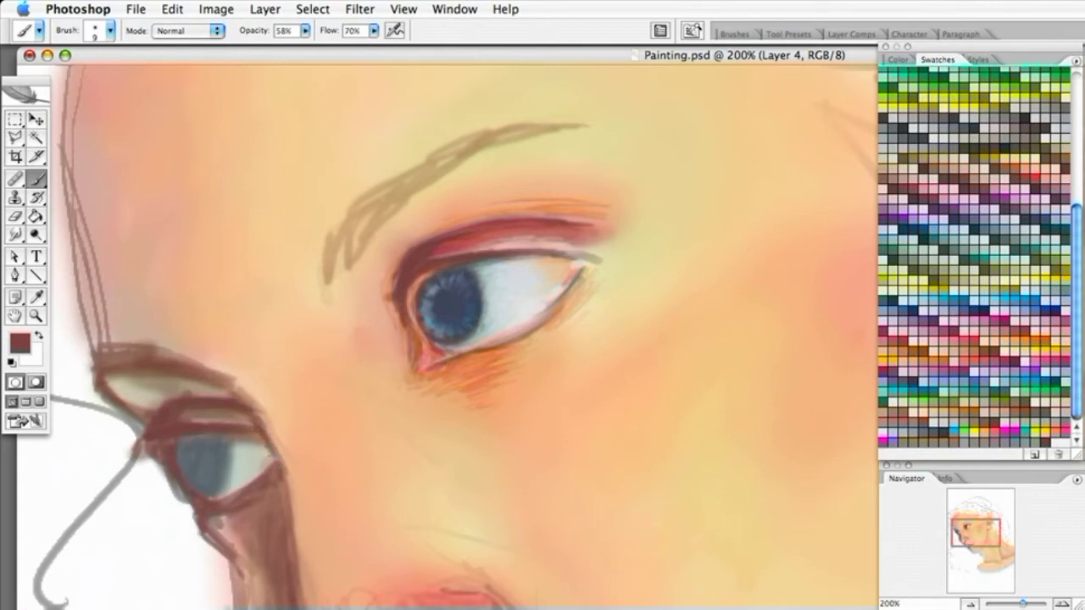
pyautogui.moveTo(242, 411)
pyautogui.mouseDown()
pyautogui.moveTo(278, 476)
pyautogui.moveTo(297, 572)
pyautogui.mouseUp()
pyautogui.moveTo(276, 527); pyautogui.dragTo(260, 494)
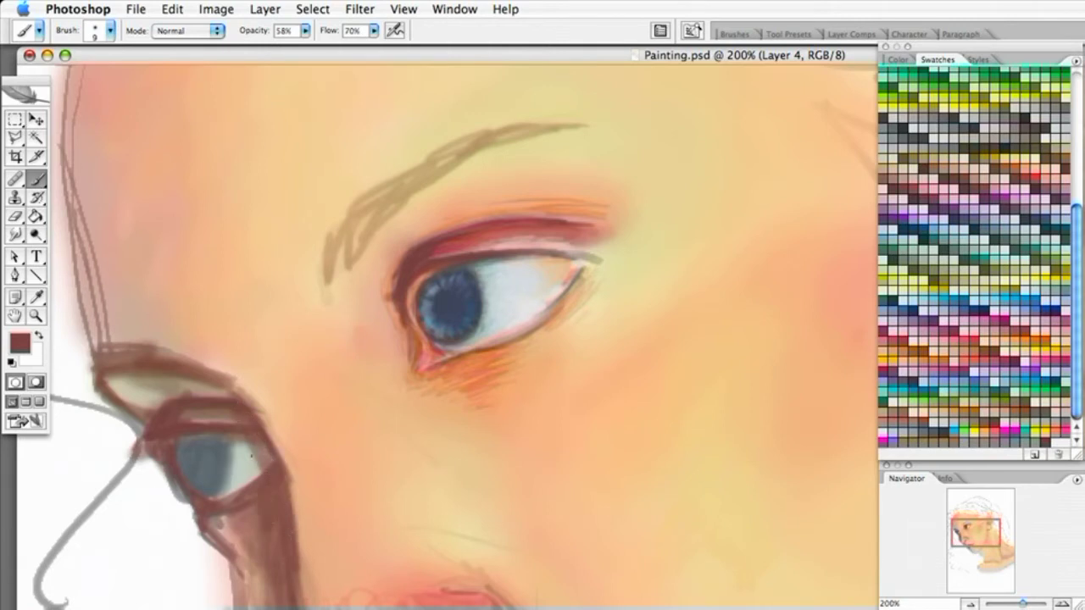
pyautogui.moveTo(252, 441)
pyautogui.mouseDown()
pyautogui.moveTo(255, 480)
pyautogui.moveTo(268, 463)
pyautogui.mouseUp()
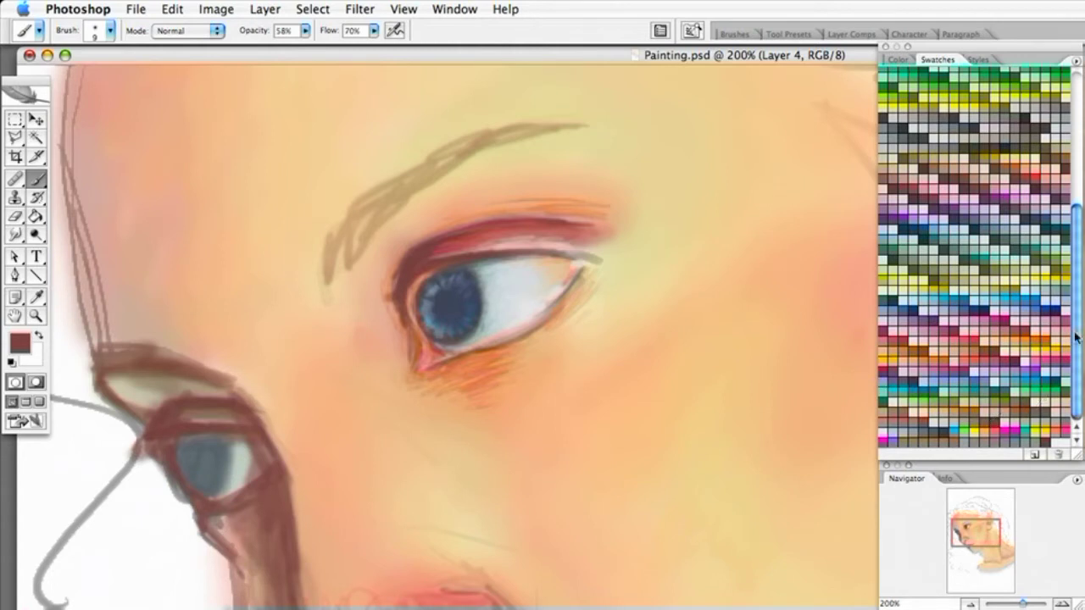
# Choose a muted grey-green swatch and shade the far eye's white along the edge of the iris.
pyautogui.moveTo(1080, 299); pyautogui.dragTo(1083, 248)
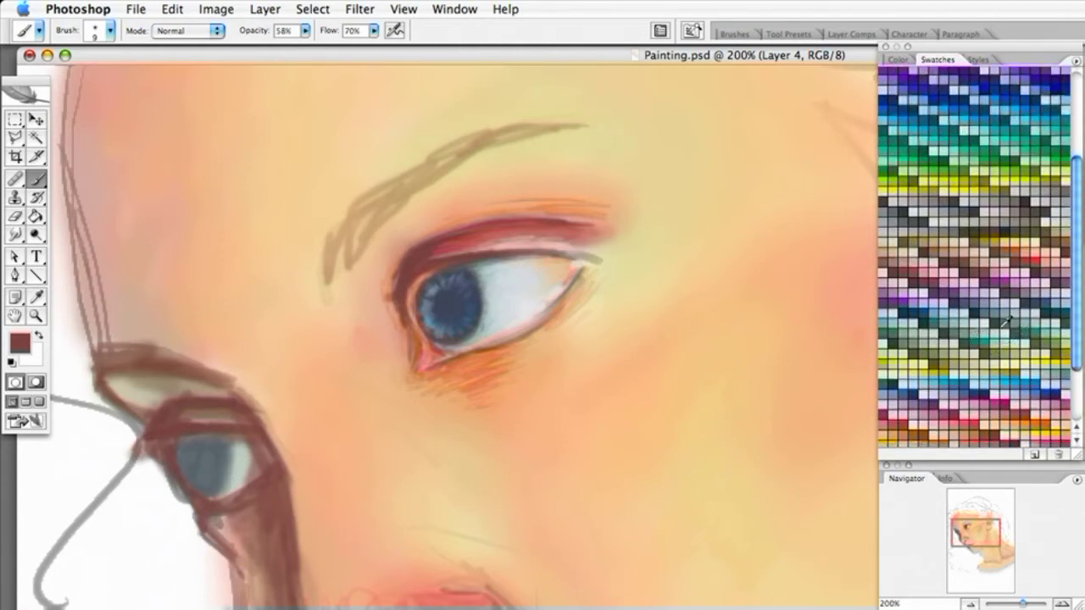
pyautogui.click(1023, 344)
pyautogui.click(1032, 316)
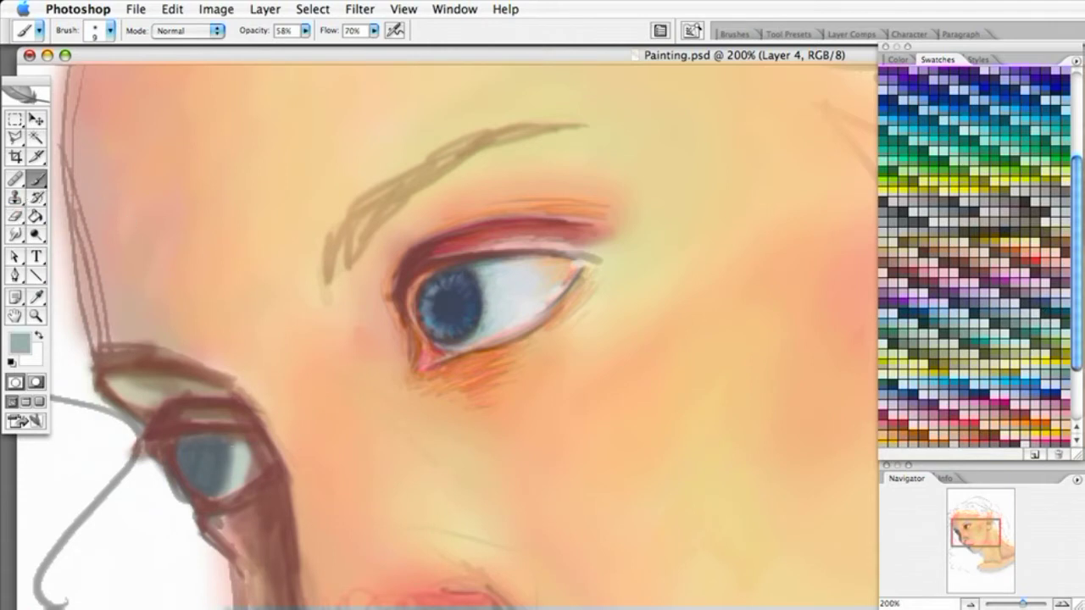
pyautogui.moveTo(230, 458)
pyautogui.mouseDown()
pyautogui.moveTo(242, 469)
pyautogui.moveTo(228, 456)
pyautogui.moveTo(238, 478)
pyautogui.moveTo(216, 492)
pyautogui.moveTo(236, 482)
pyautogui.moveTo(214, 491)
pyautogui.mouseUp()
pyautogui.moveTo(232, 446); pyautogui.dragTo(216, 486)
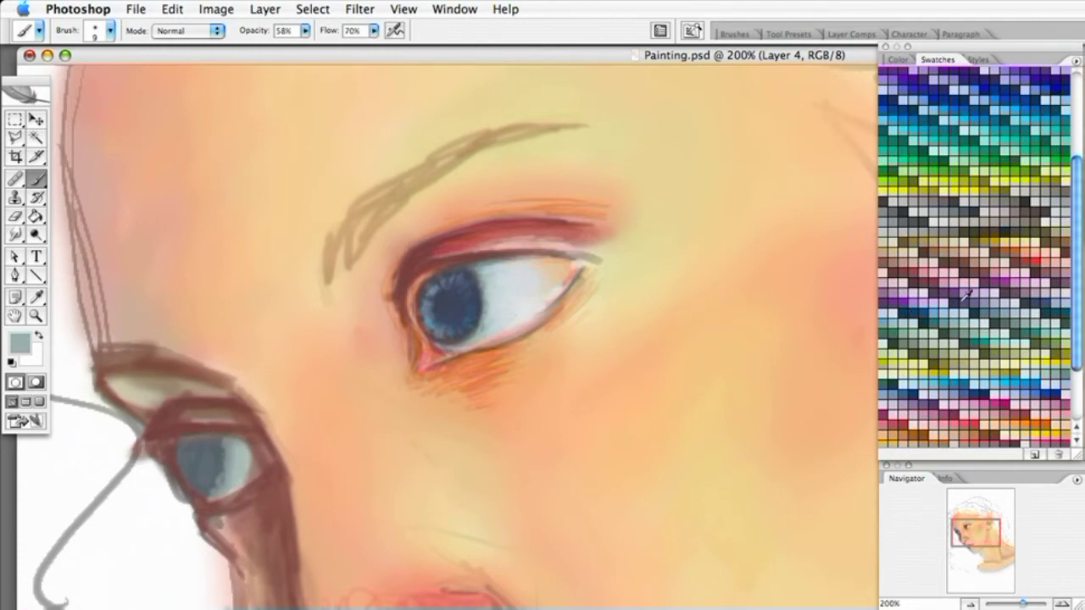
# Choose a light teal and set the brush opacity to 30%, then tint the whites of both eyes beside the irises.
pyautogui.click(1022, 324)
pyautogui.click(306, 32)
pyautogui.click(300, 52)
pyautogui.click(306, 33)
pyautogui.moveTo(308, 46); pyautogui.dragTo(285, 47)
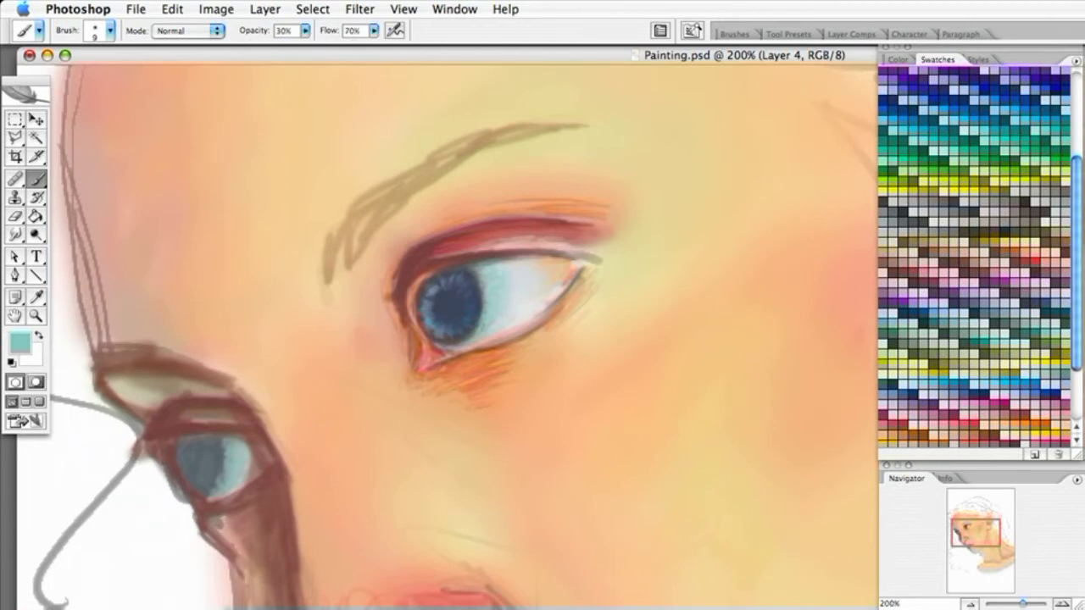
pyautogui.moveTo(508, 298); pyautogui.dragTo(497, 325)
pyautogui.moveTo(507, 273)
pyautogui.mouseDown()
pyautogui.moveTo(520, 304)
pyautogui.moveTo(537, 300)
pyautogui.moveTo(525, 311)
pyautogui.mouseUp()
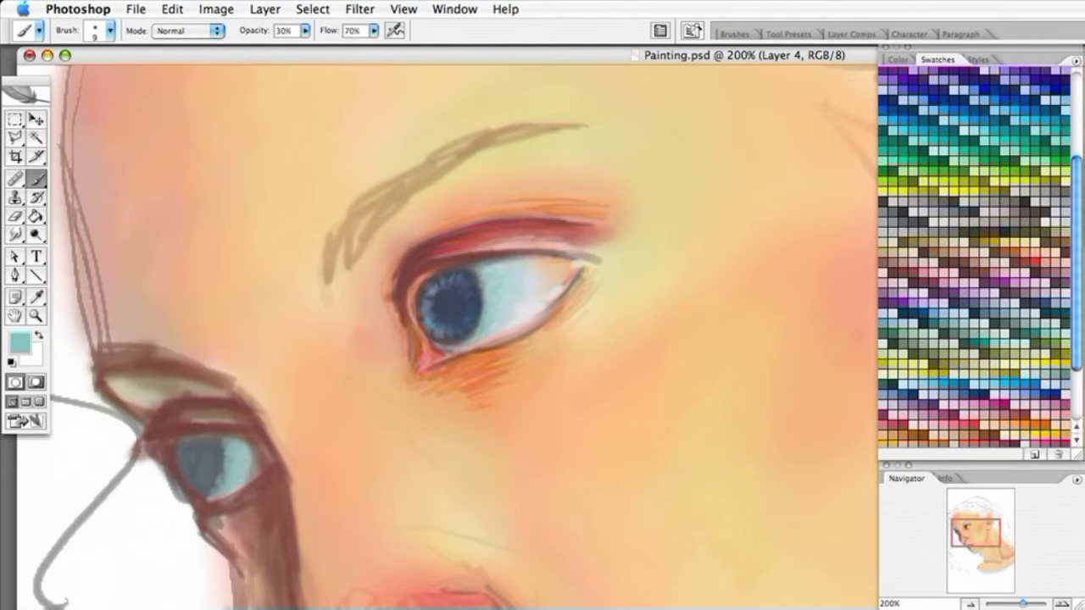
# Sample a peach skin tone beside the near eye and tint the corners of both eyes' whites away from the irises.
pyautogui.press('i')
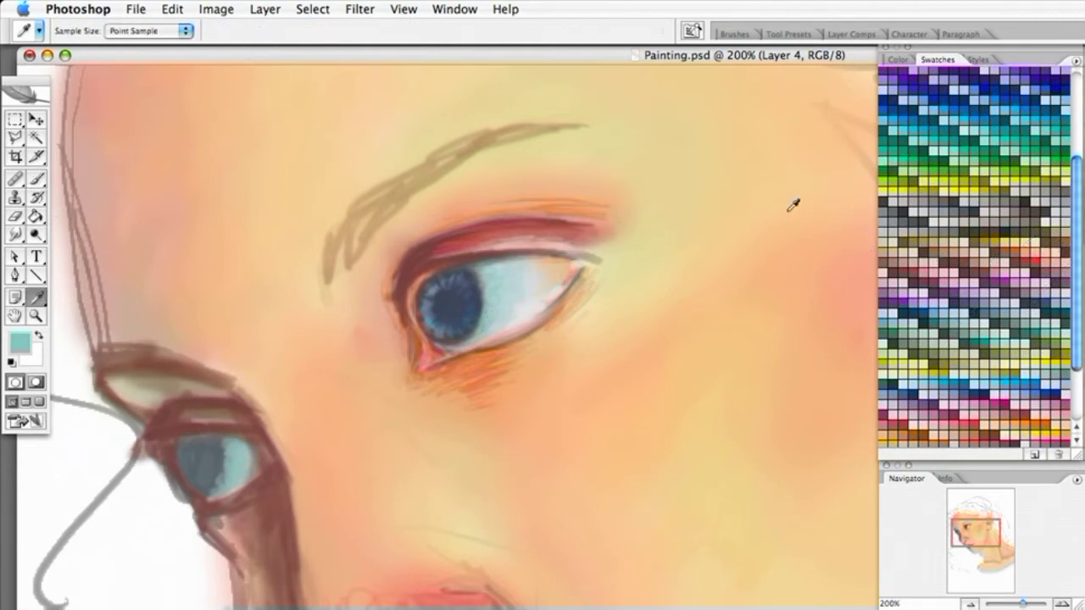
pyautogui.click(604, 292)
pyautogui.click(36, 179)
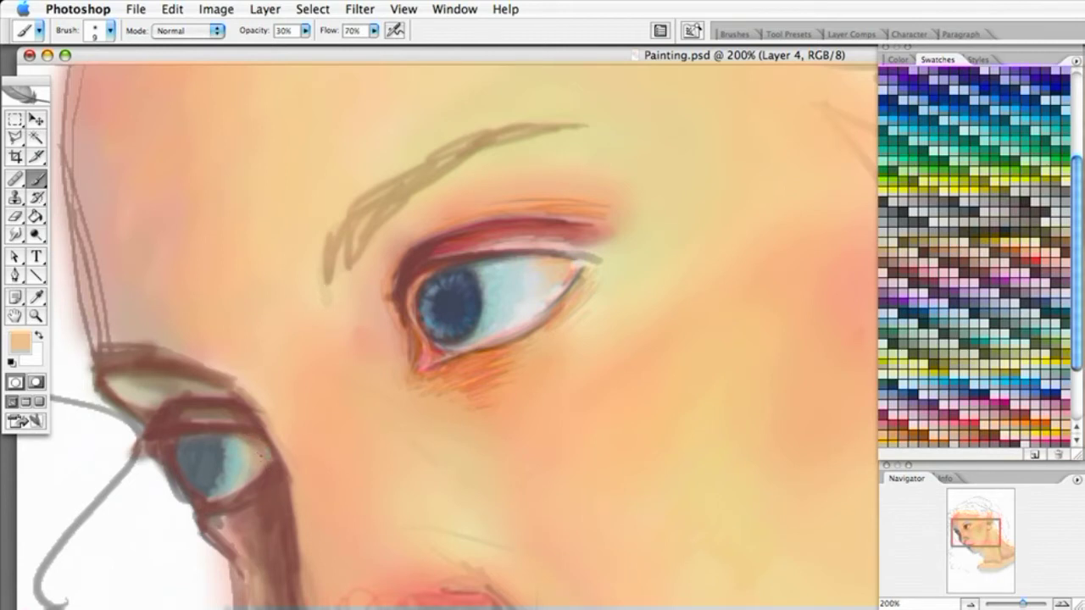
pyautogui.moveTo(248, 439); pyautogui.dragTo(258, 450)
pyautogui.moveTo(552, 281); pyautogui.dragTo(562, 272)
# Glaze the whites of both eyes with pale yellow at 13% opacity, and brighten them with white.
pyautogui.click(1025, 360)
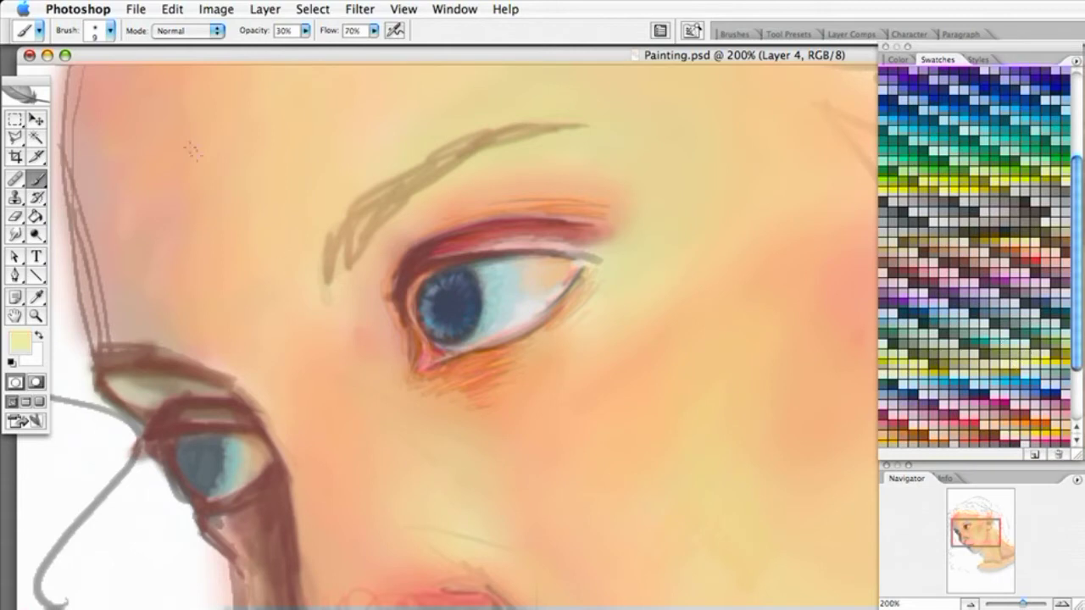
pyautogui.click(304, 31)
pyautogui.moveTo(303, 47); pyautogui.dragTo(294, 54)
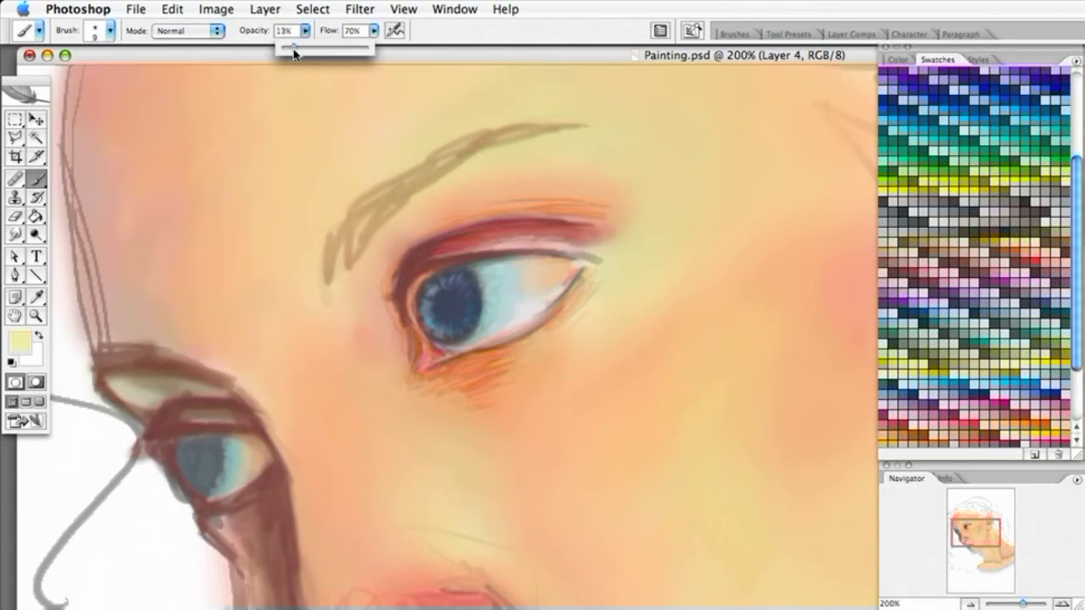
pyautogui.click(522, 268)
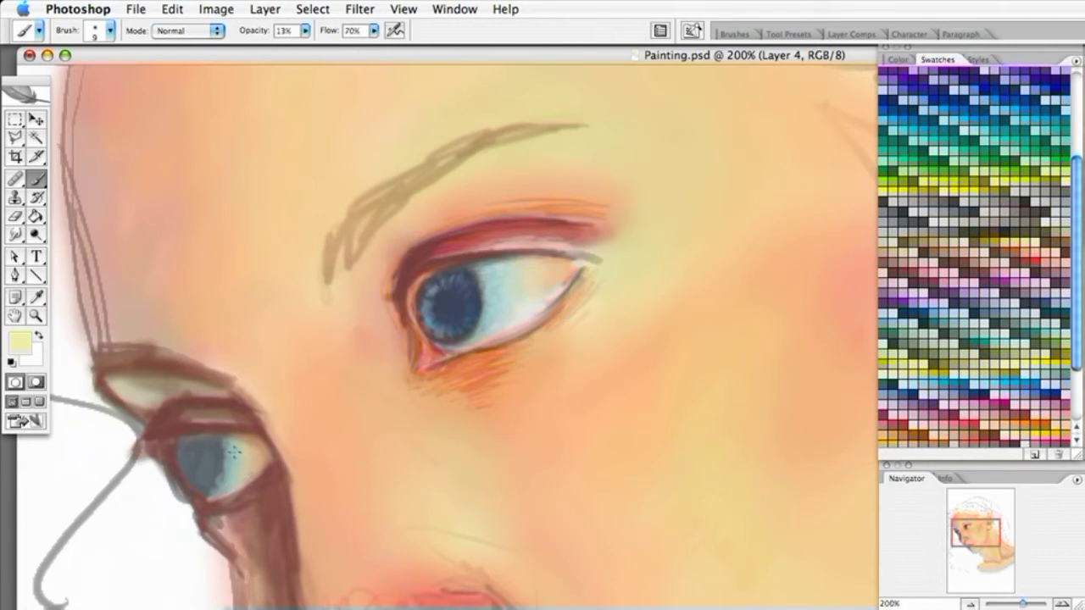
pyautogui.moveTo(234, 451)
pyautogui.mouseDown()
pyautogui.moveTo(235, 481)
pyautogui.moveTo(258, 465)
pyautogui.mouseUp()
pyautogui.click(37, 336)
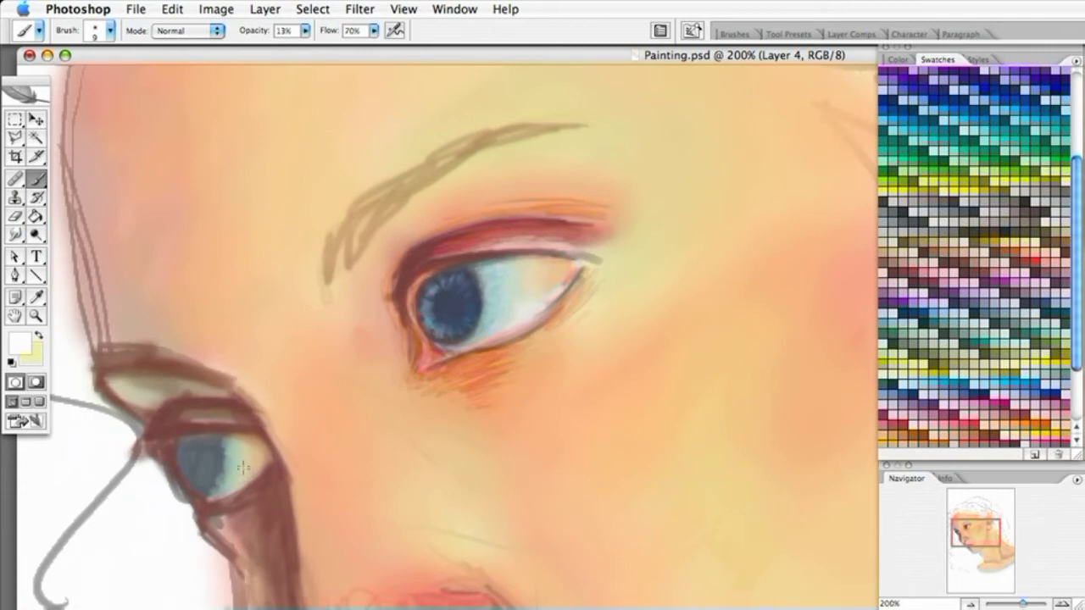
pyautogui.moveTo(230, 480)
pyautogui.mouseDown()
pyautogui.moveTo(241, 482)
pyautogui.moveTo(242, 462)
pyautogui.mouseUp()
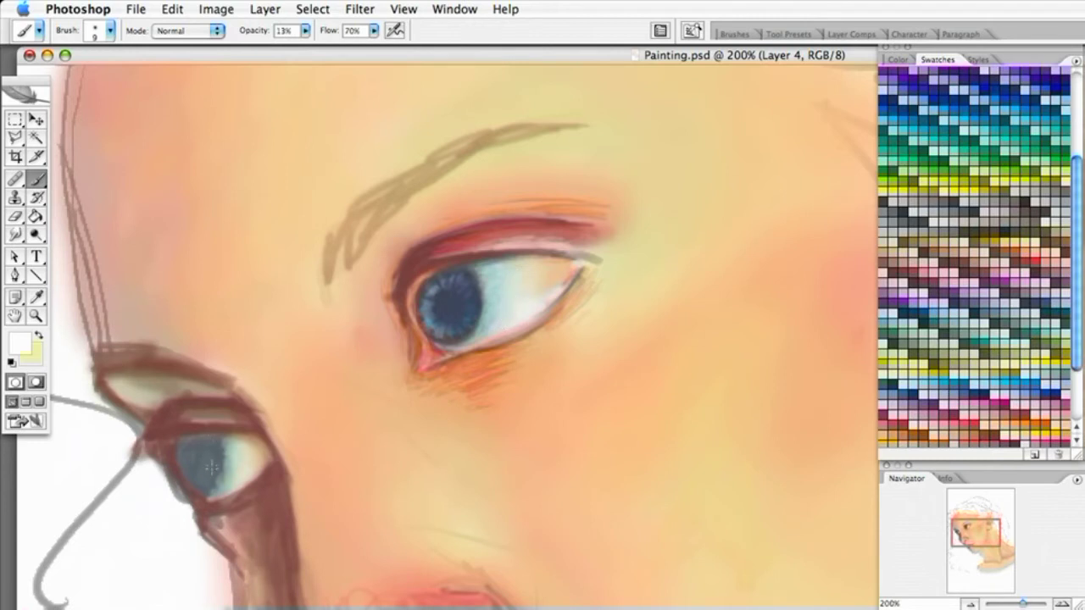
# Sample dark navy from the near eye's pupil and, at 66% opacity, fill the far eye's iris and darken the lid lines.
pyautogui.click(37, 298)
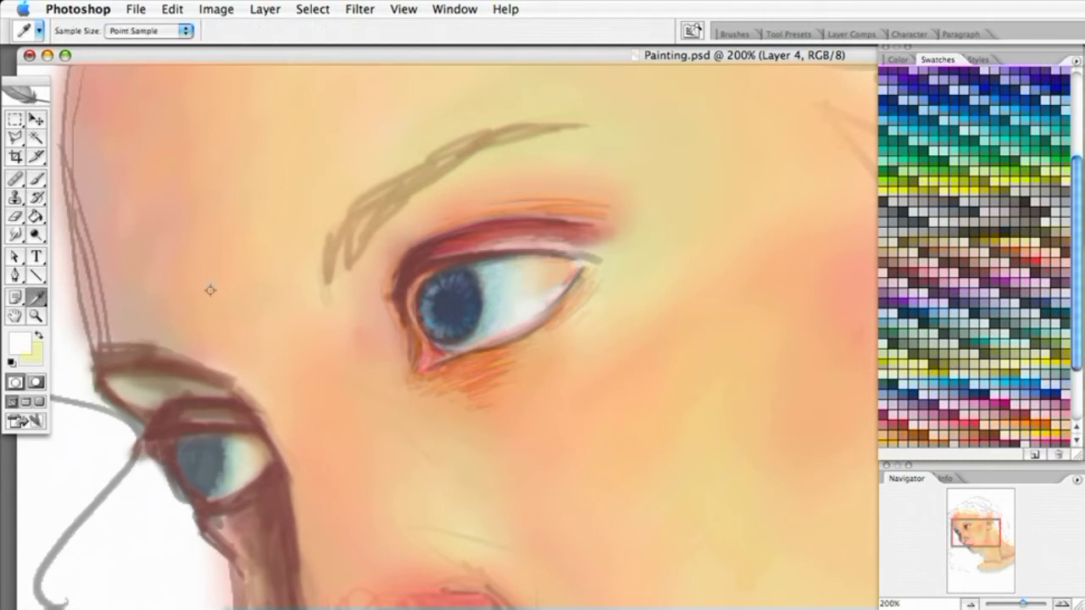
pyautogui.click(451, 312)
pyautogui.click(42, 178)
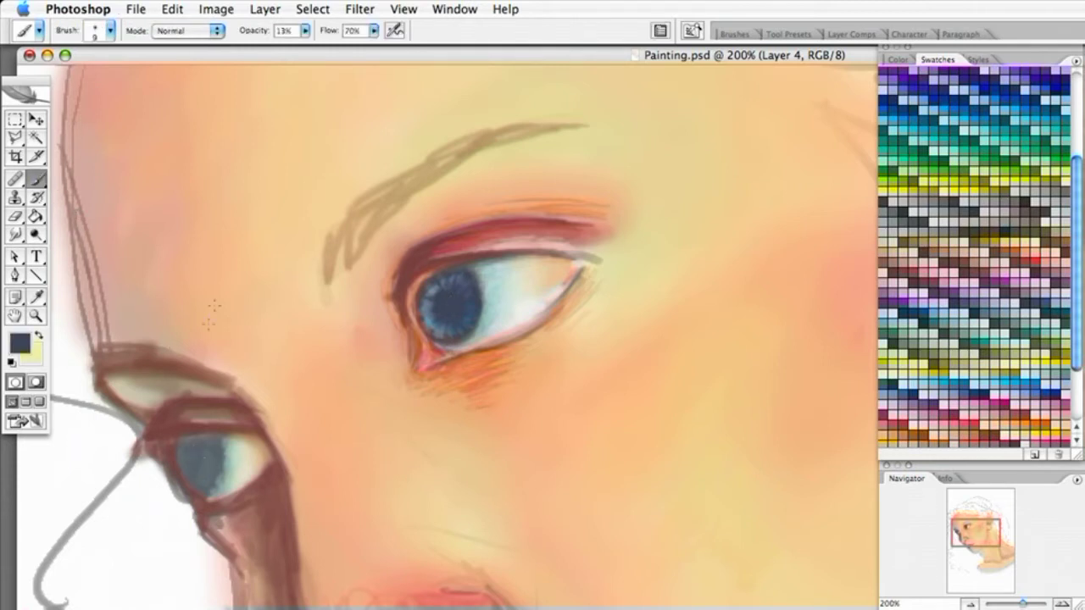
pyautogui.click(305, 30)
pyautogui.moveTo(305, 49); pyautogui.dragTo(351, 56)
pyautogui.click(192, 470)
pyautogui.click(305, 32)
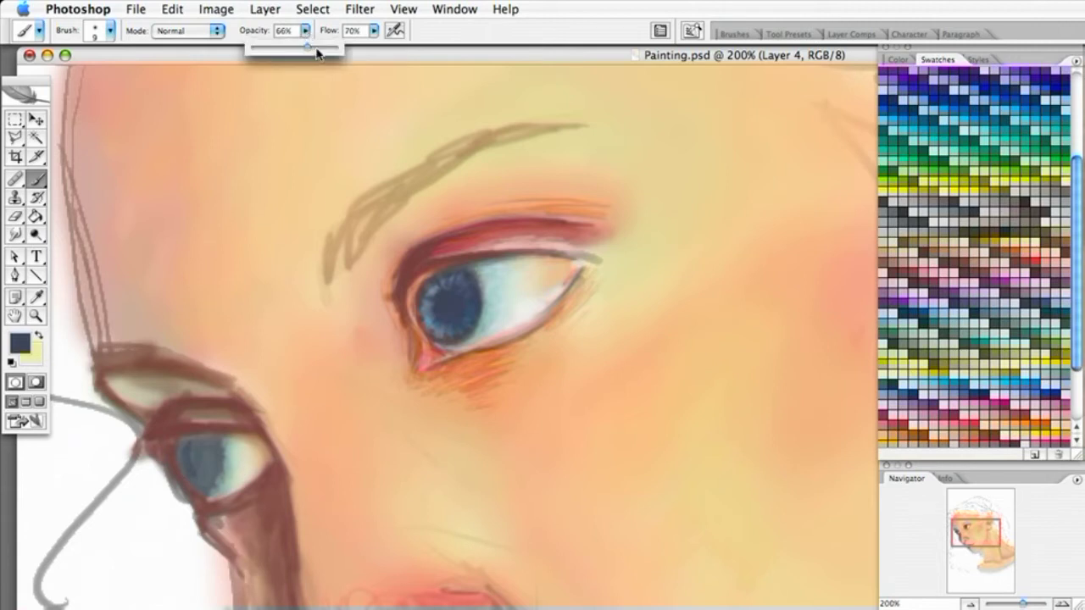
pyautogui.click(298, 32)
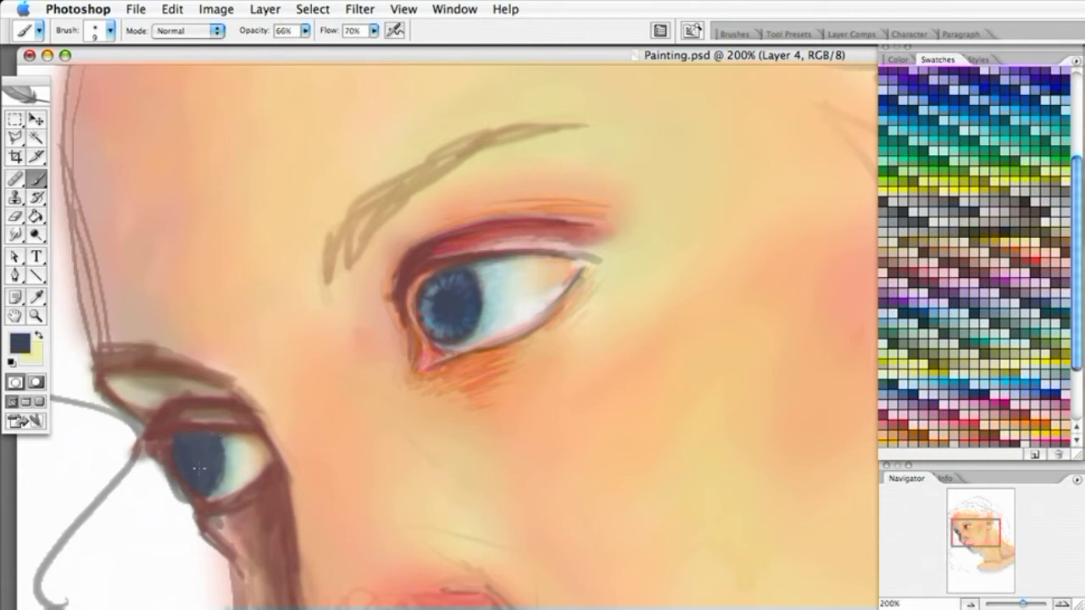
pyautogui.moveTo(191, 453)
pyautogui.mouseDown()
pyautogui.moveTo(205, 460)
pyautogui.moveTo(194, 444)
pyautogui.moveTo(208, 443)
pyautogui.moveTo(167, 431)
pyautogui.moveTo(209, 432)
pyautogui.moveTo(166, 435)
pyautogui.moveTo(197, 490)
pyautogui.mouseUp()
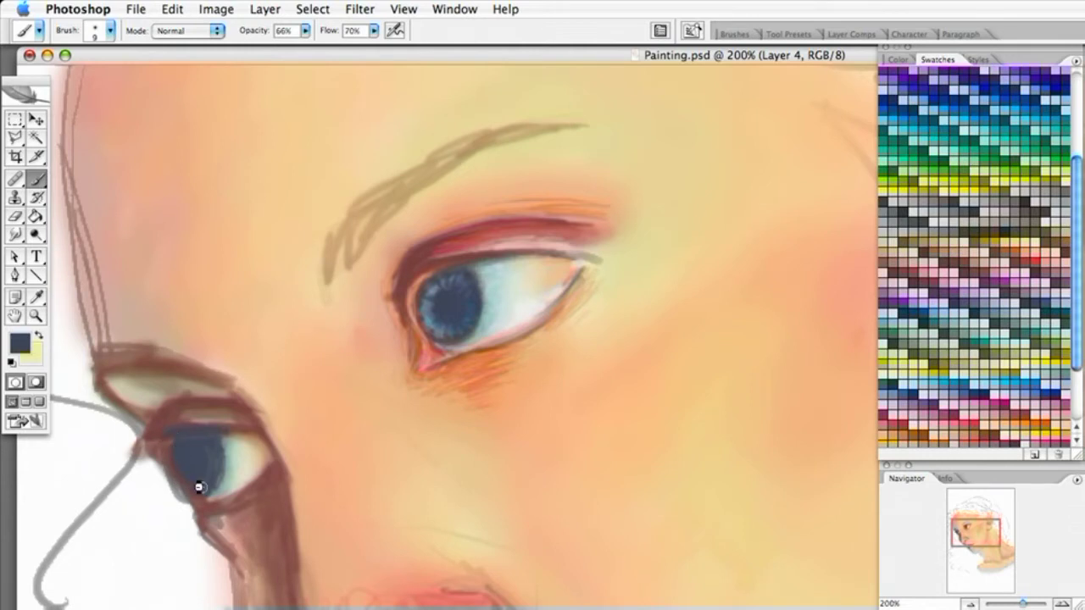
pyautogui.moveTo(175, 445)
pyautogui.mouseDown()
pyautogui.moveTo(206, 438)
pyautogui.moveTo(202, 453)
pyautogui.moveTo(212, 444)
pyautogui.moveTo(214, 465)
pyautogui.moveTo(209, 435)
pyautogui.mouseUp()
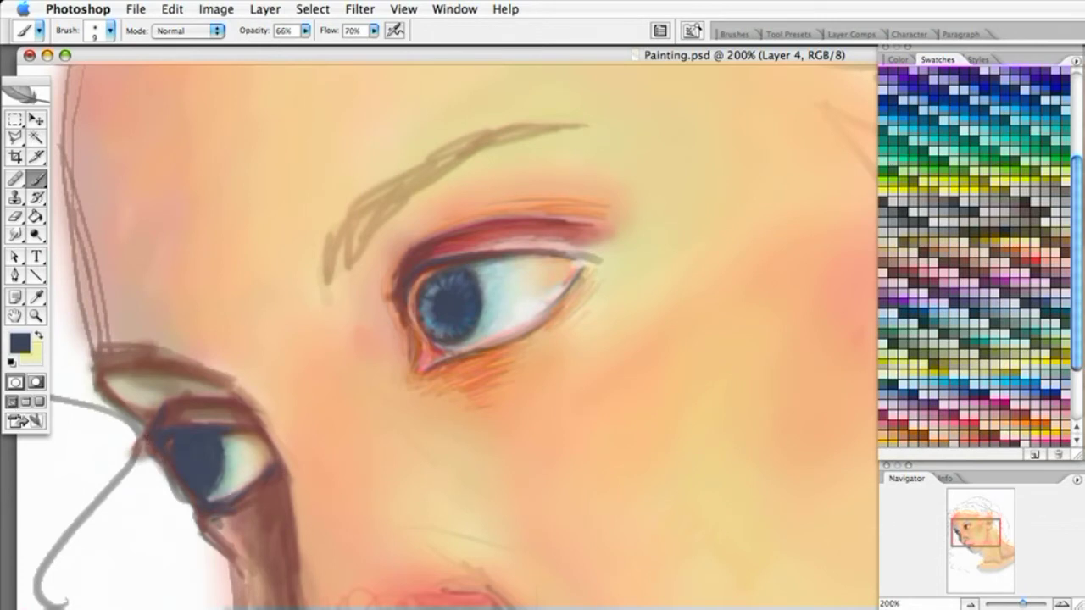
# Examine the eyes in the reference photo PaintingPhoto.psd and return to the painting.
pyautogui.moveTo(0, 29)
pyautogui.mouseDown()
pyautogui.moveTo(623, 122)
pyautogui.moveTo(451, 117)
pyautogui.moveTo(444, 127)
pyautogui.mouseUp()
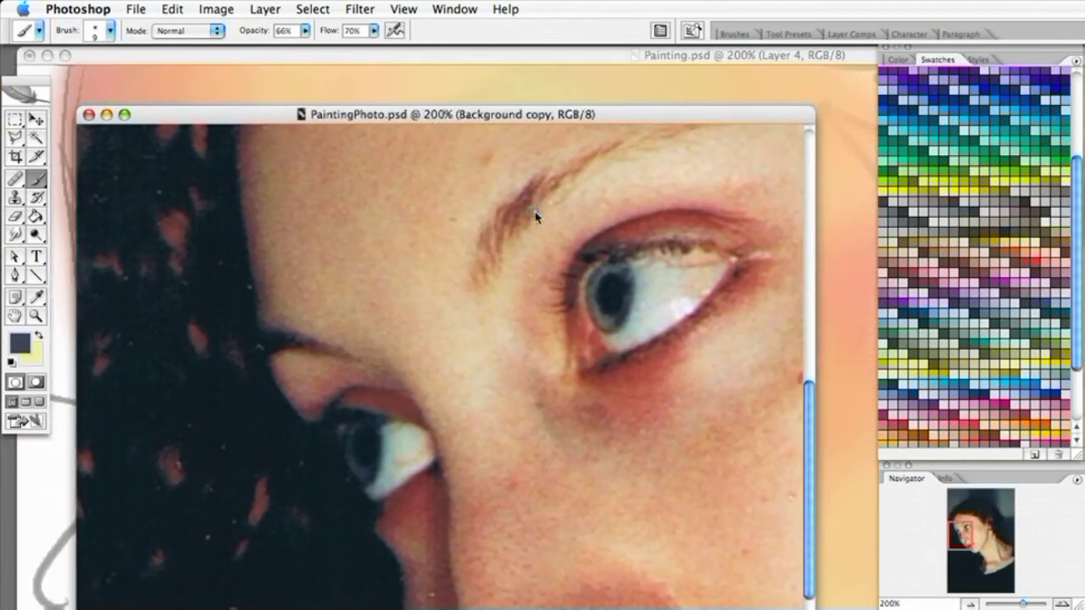
pyautogui.moveTo(521, 110)
pyautogui.mouseDown()
pyautogui.moveTo(496, 78)
pyautogui.moveTo(494, 609)
pyautogui.moveTo(462, 607)
pyautogui.moveTo(430, 105)
pyautogui.moveTo(33, 202)
pyautogui.moveTo(25, 609)
pyautogui.mouseUp()
pyautogui.press('super+plus')
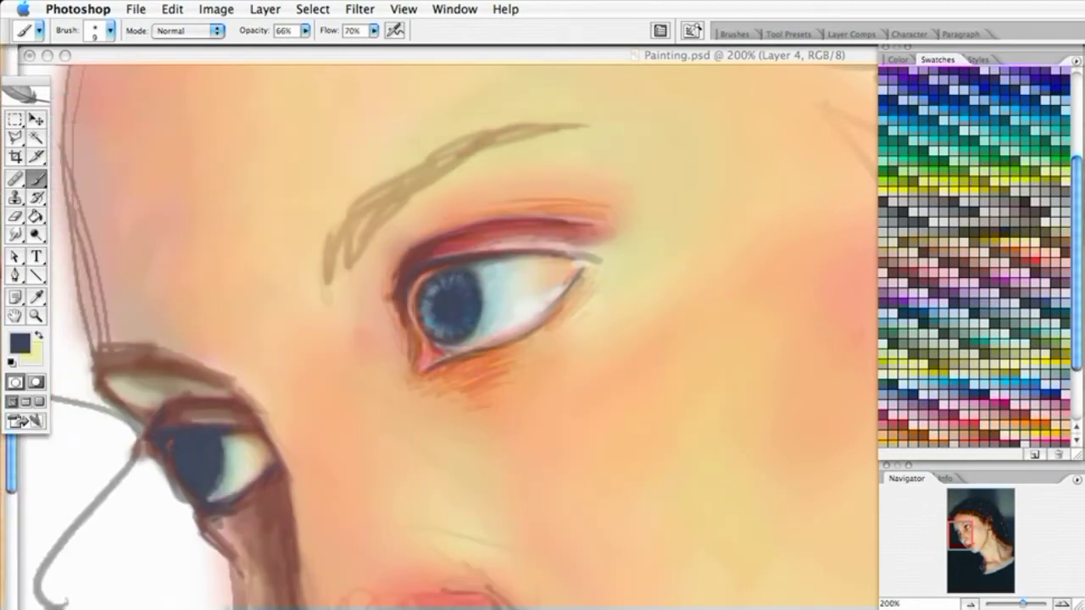
pyautogui.press('super+minus')
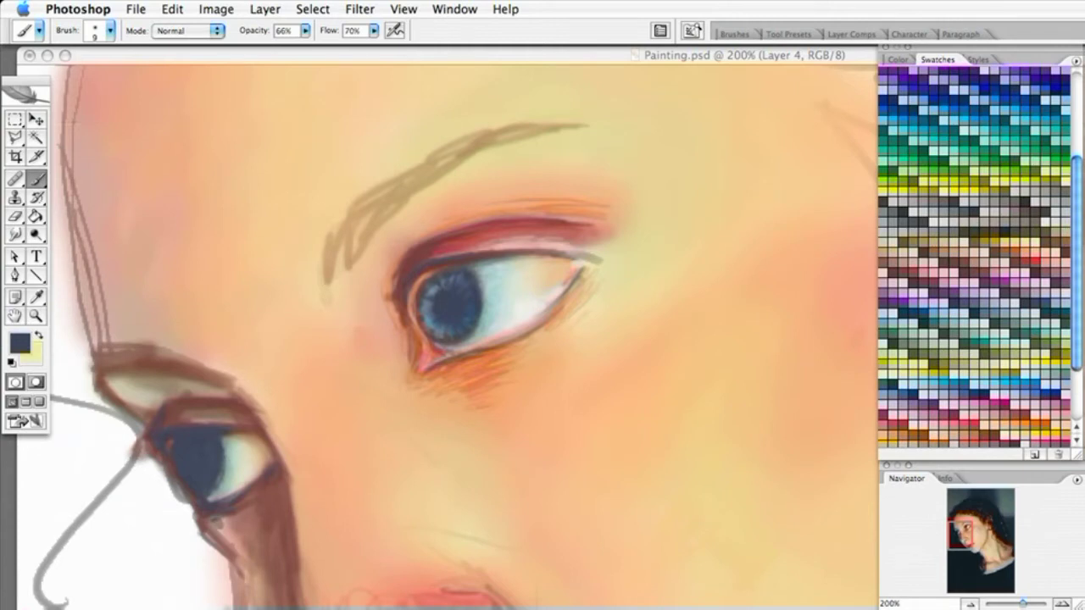
pyautogui.moveTo(0, 5)
pyautogui.mouseDown()
pyautogui.moveTo(165, 2)
pyautogui.moveTo(390, 96)
pyautogui.moveTo(484, 94)
pyautogui.moveTo(471, 75)
pyautogui.moveTo(449, 106)
pyautogui.mouseUp()
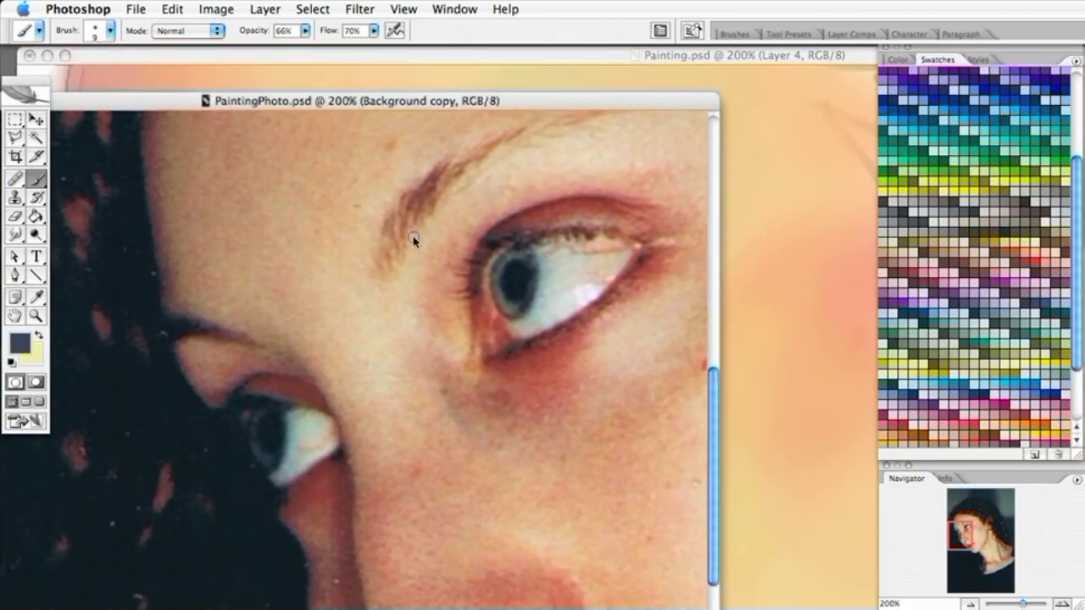
pyautogui.doubleClick(307, 102)
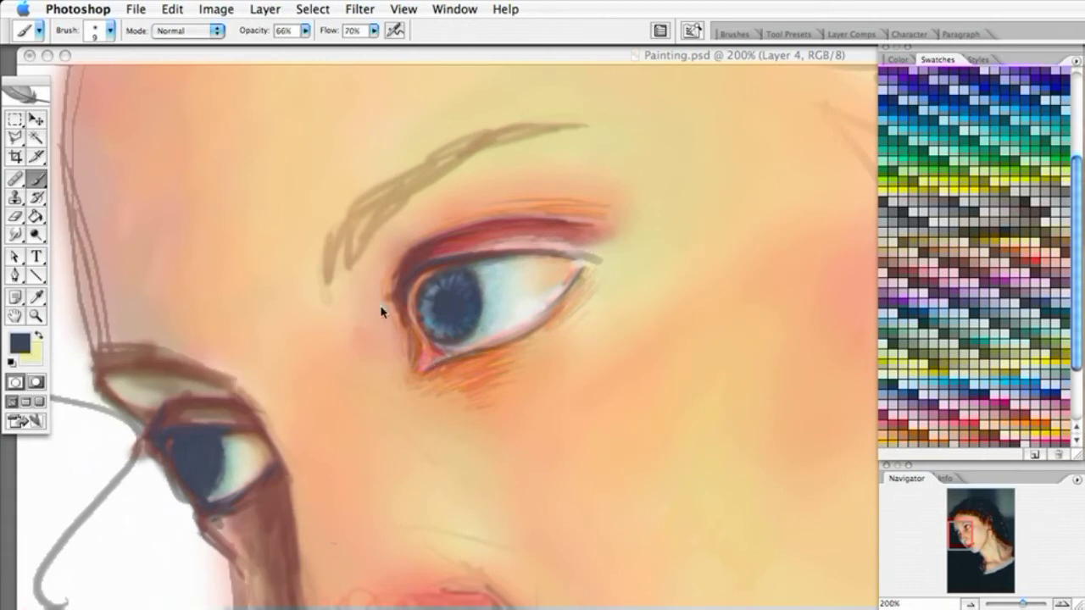
pyautogui.click(485, 329)
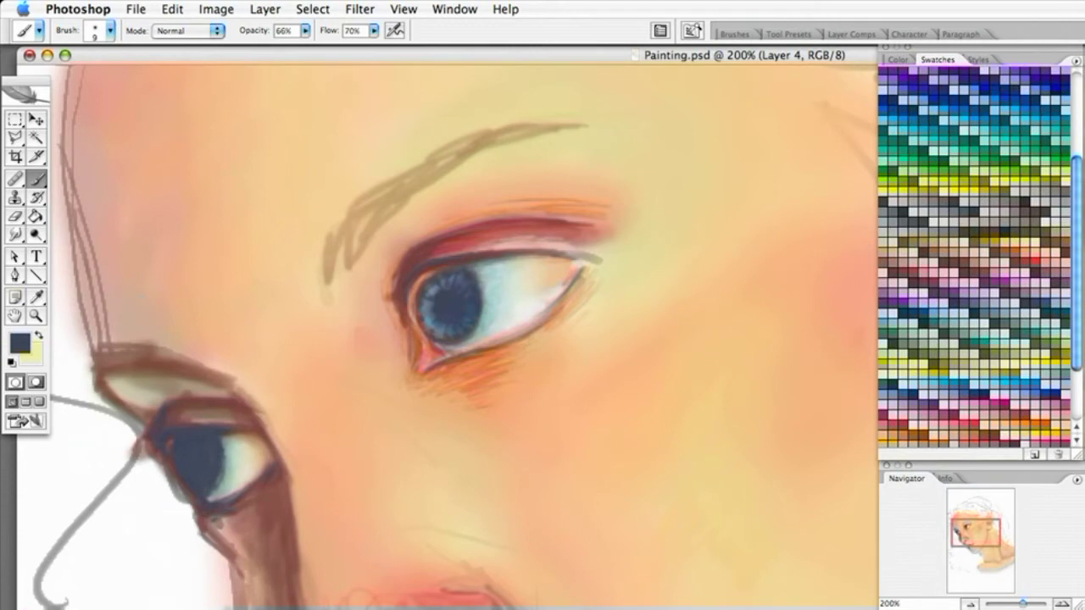
# Sample grey-blue and brighter blue tones, and paint fine strokes in the far eye's iris with a 5 px soft brush.
pyautogui.click(34, 296)
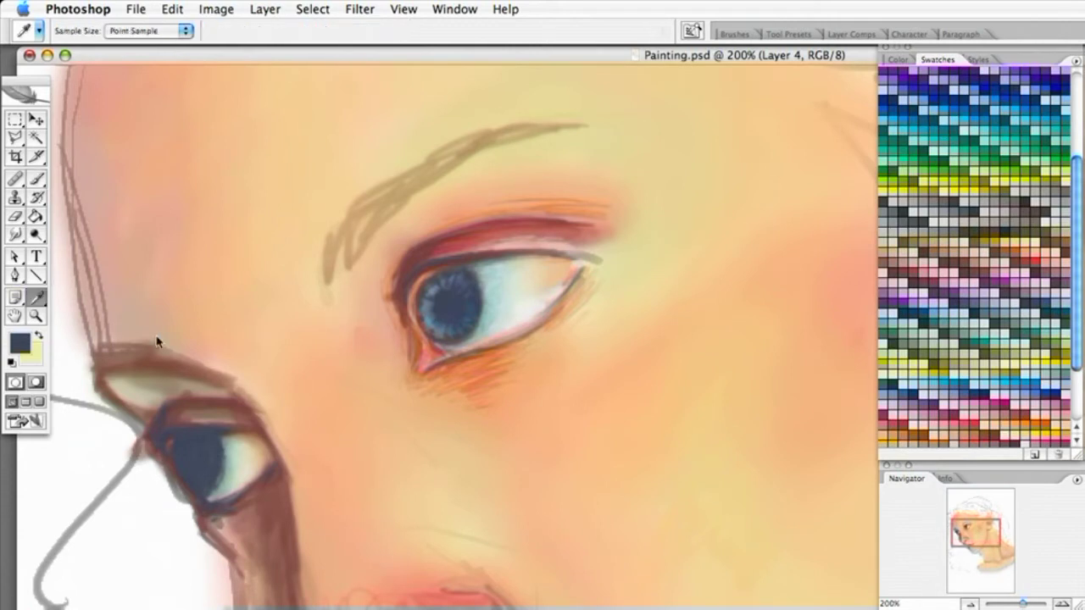
pyautogui.click(432, 295)
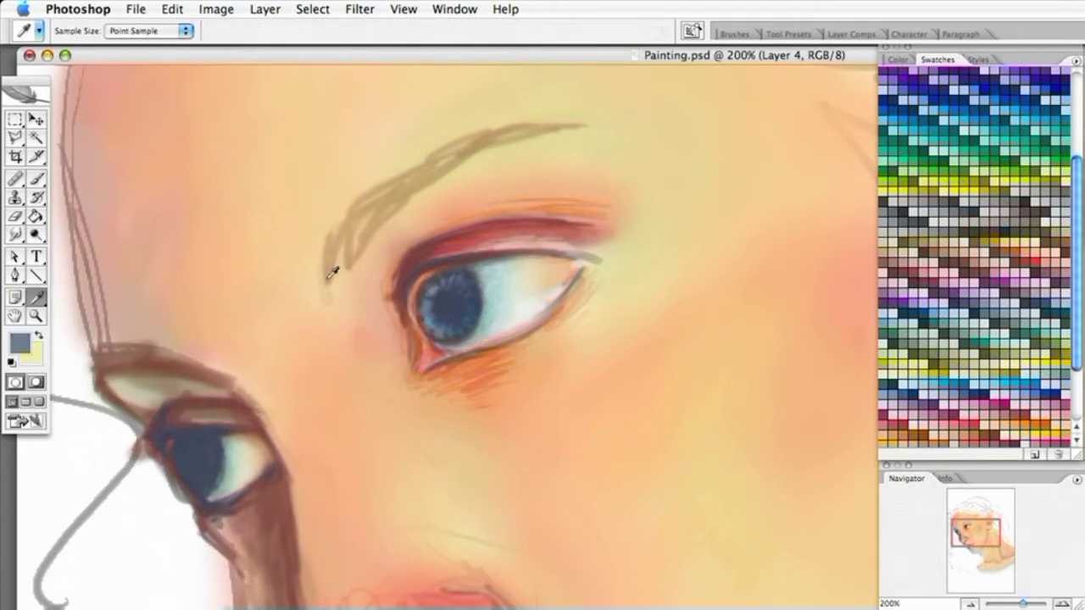
pyautogui.click(36, 179)
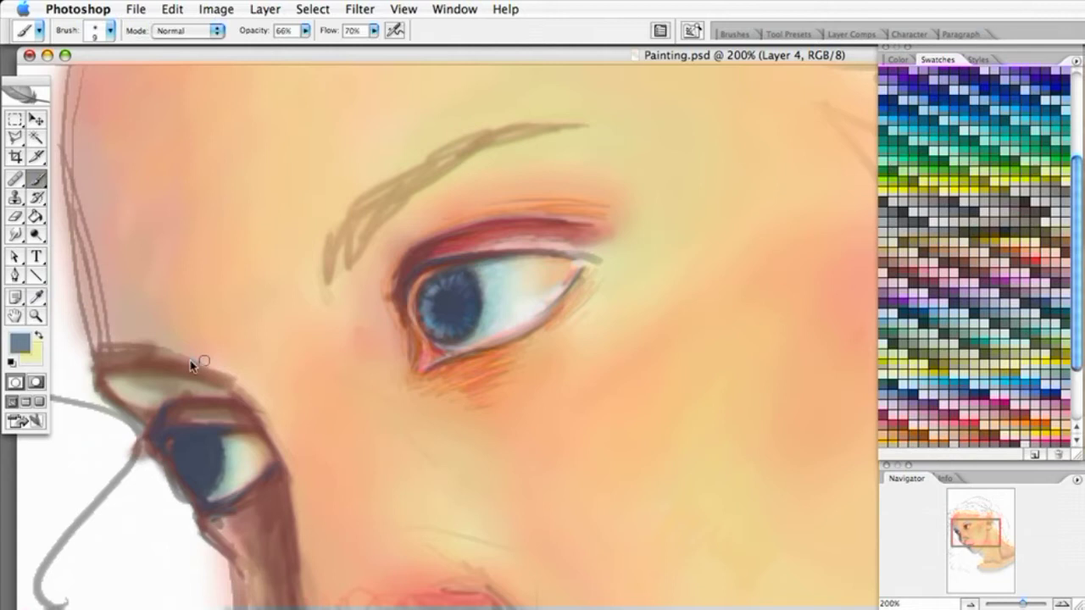
pyautogui.click(104, 36)
pyautogui.click(165, 170)
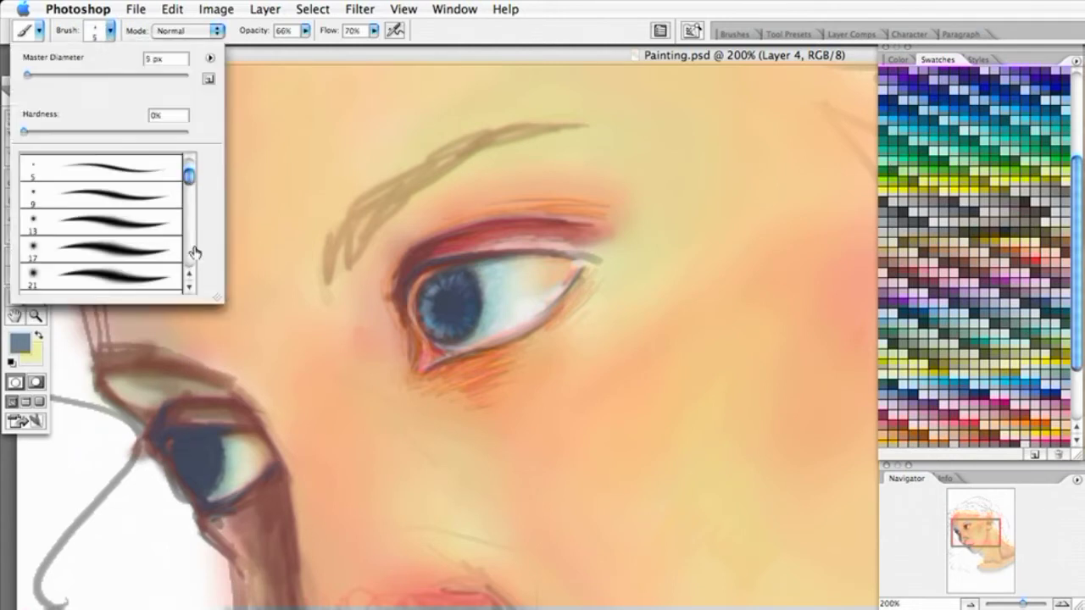
pyautogui.click(183, 444)
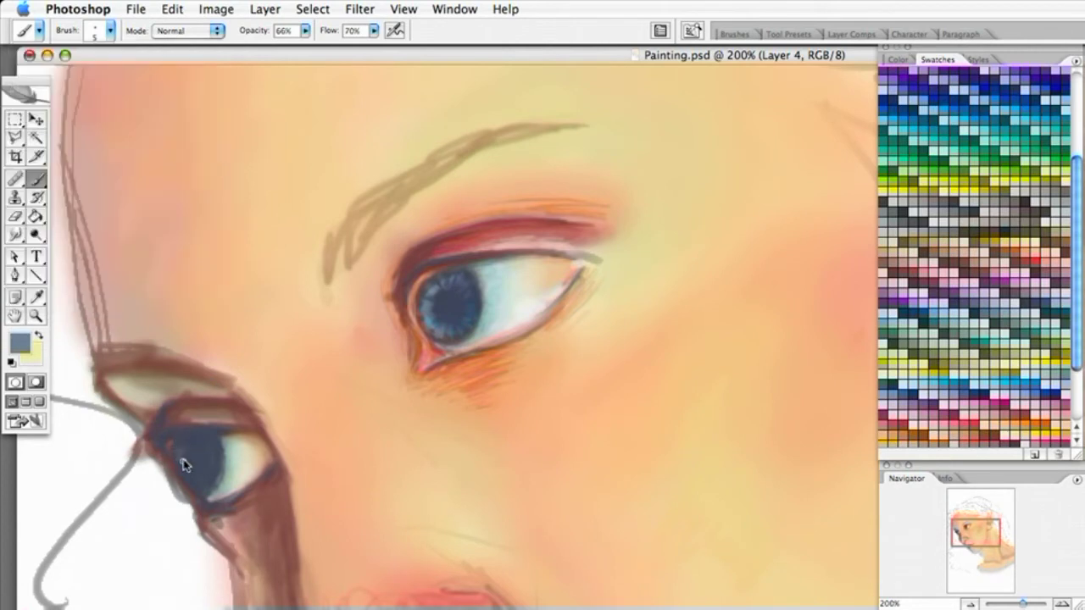
pyautogui.moveTo(187, 464); pyautogui.dragTo(190, 483)
pyautogui.click(36, 297)
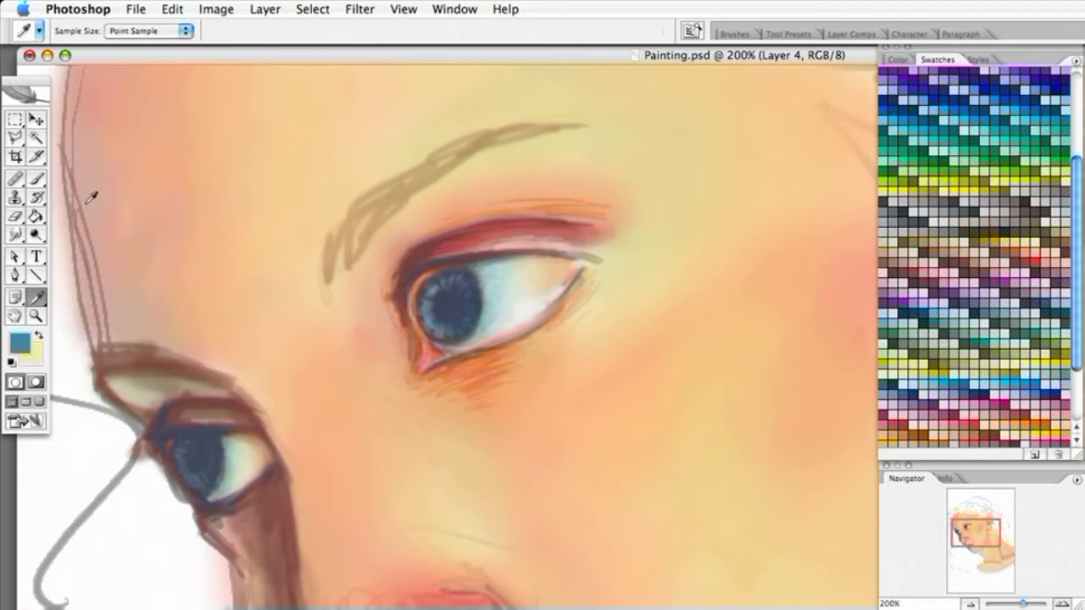
pyautogui.click(36, 184)
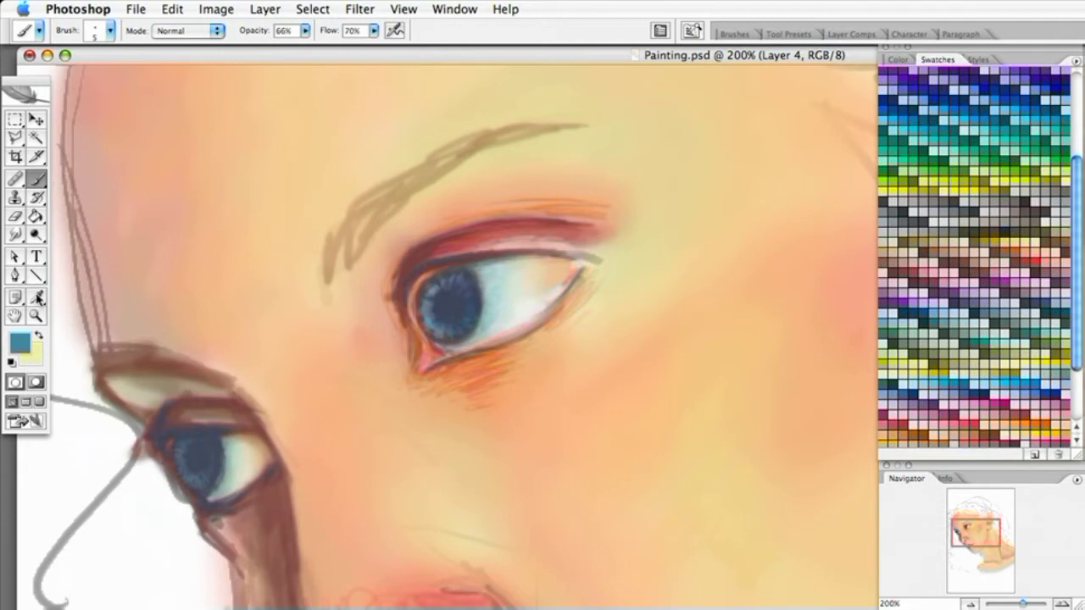
pyautogui.click(36, 298)
pyautogui.click(429, 290)
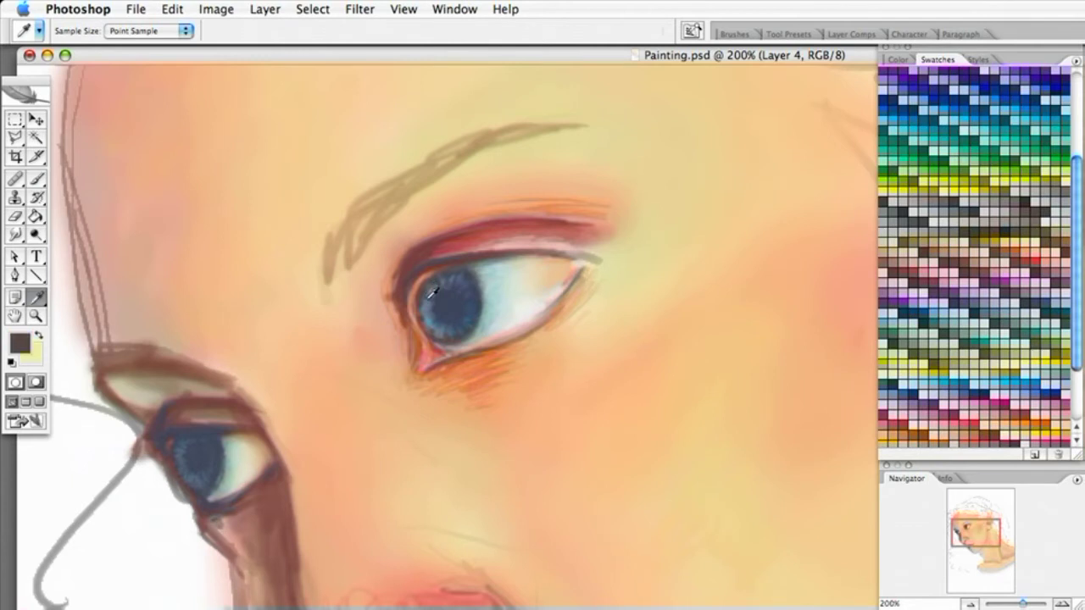
pyautogui.click(37, 180)
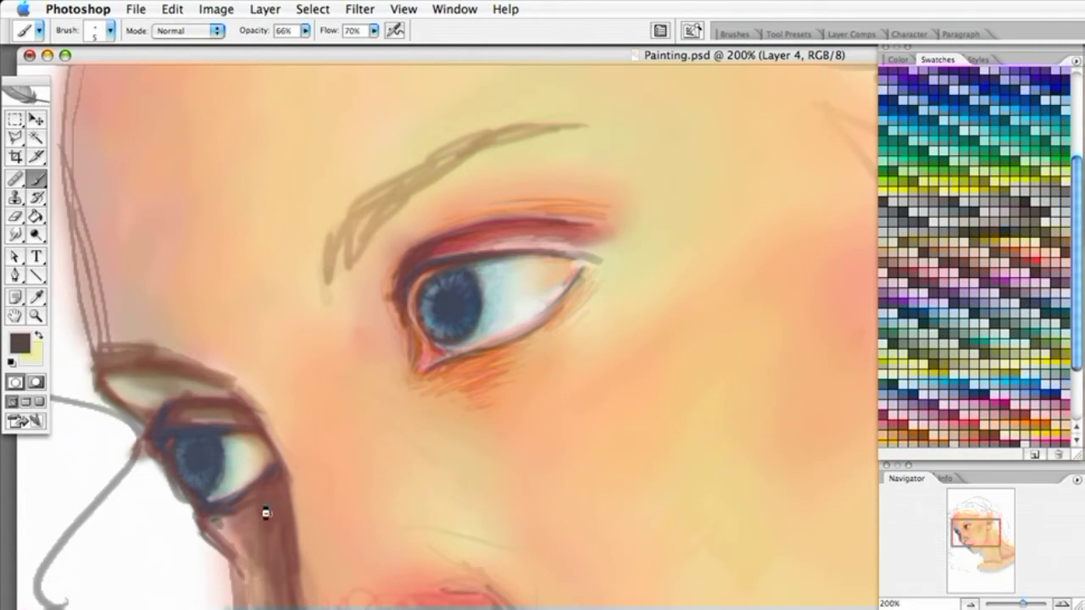
# Darken the pupils of both eyes with a near-black swatch, using a 9 px soft brush at 35% opacity.
pyautogui.click(38, 296)
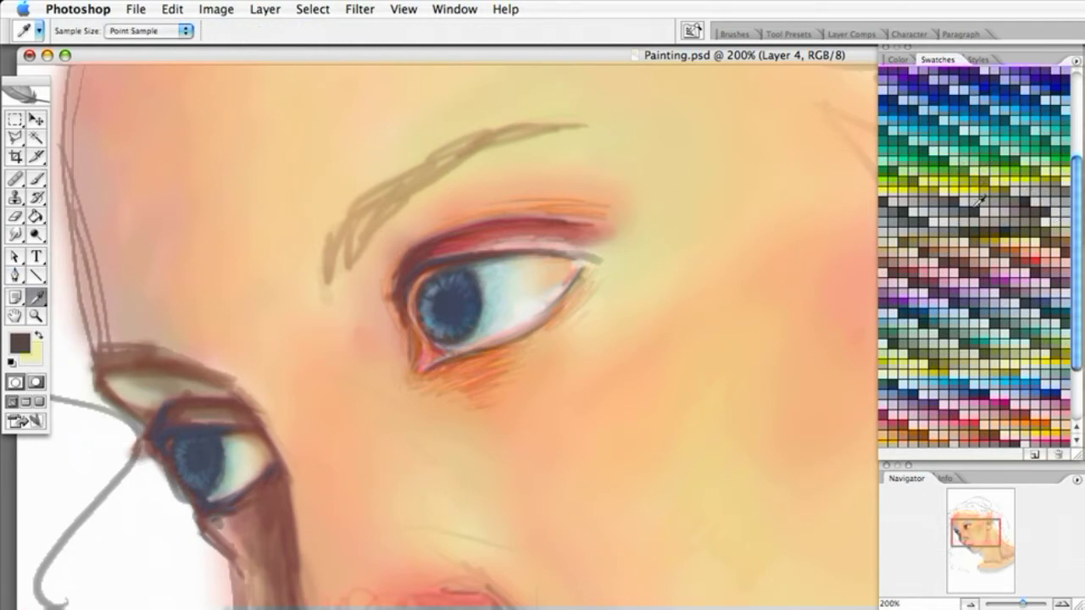
pyautogui.click(1026, 220)
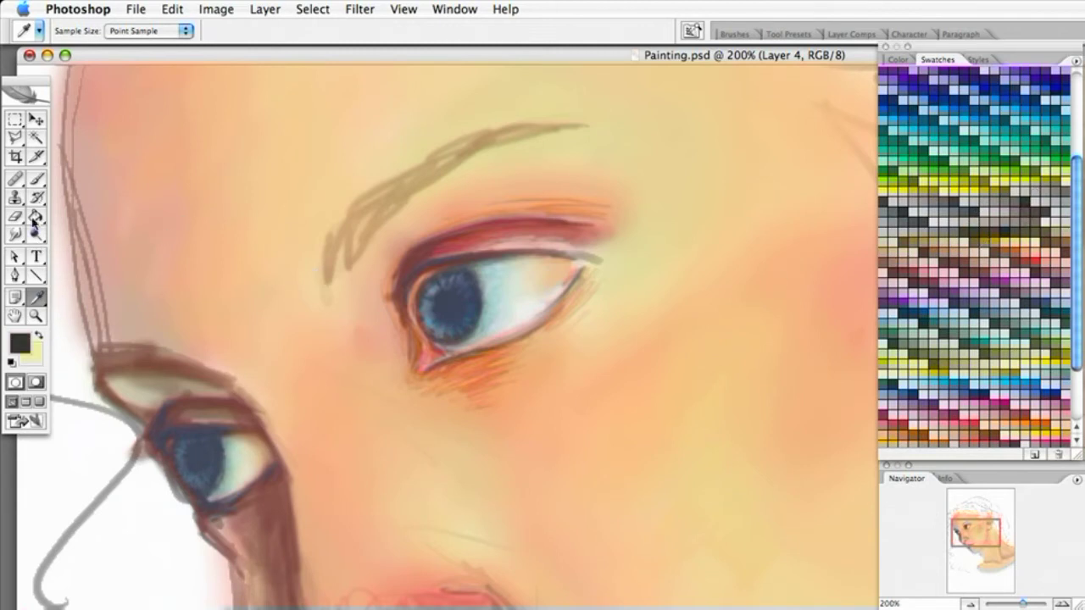
pyautogui.click(37, 179)
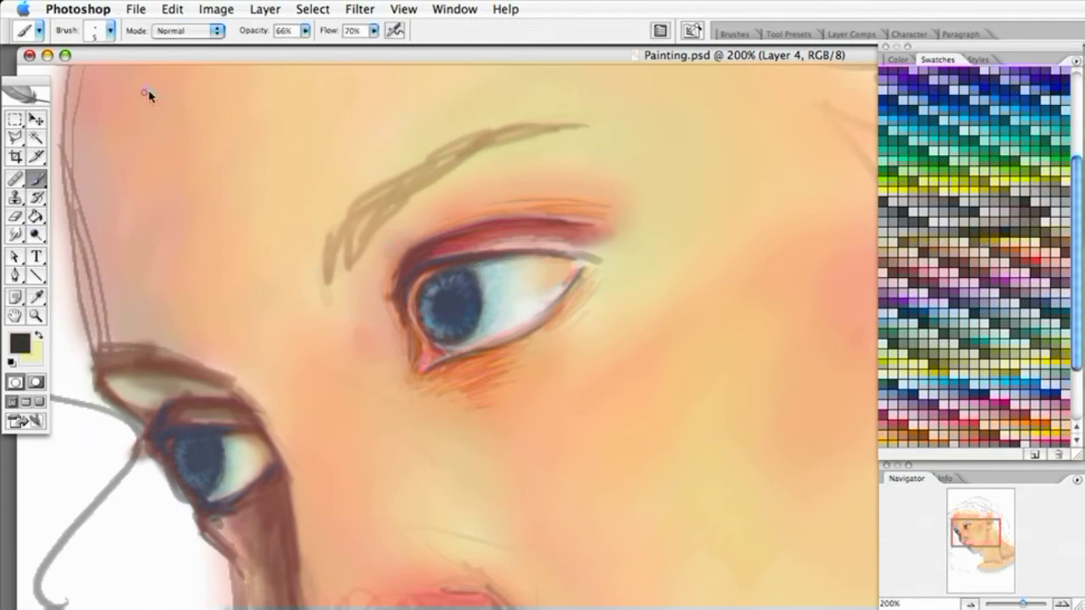
pyautogui.click(109, 30)
pyautogui.click(121, 202)
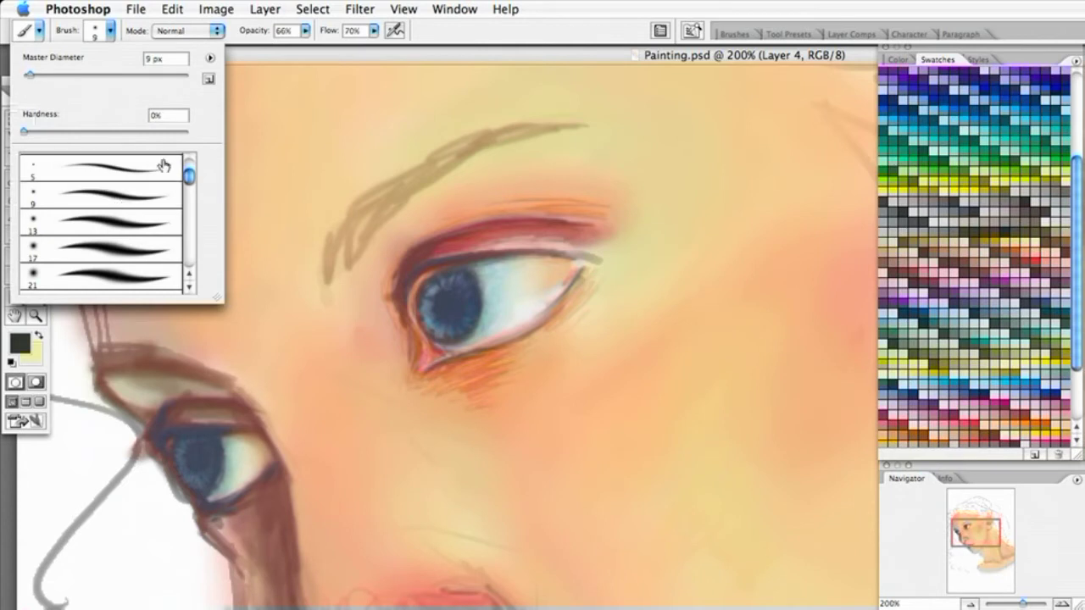
pyautogui.click(135, 200)
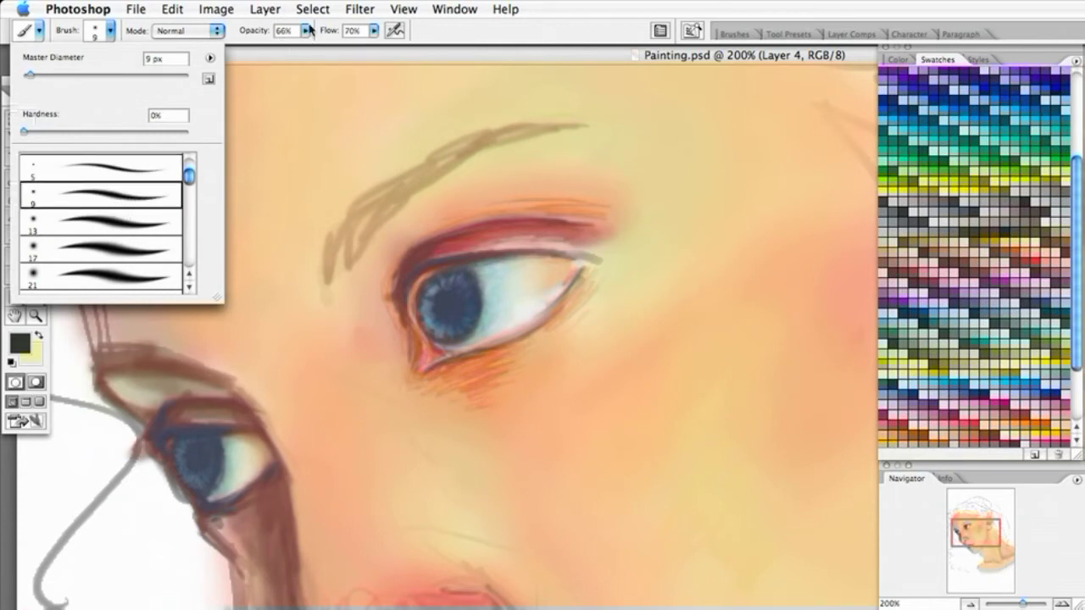
pyautogui.click(307, 30)
pyautogui.click(305, 32)
pyautogui.moveTo(289, 50); pyautogui.dragTo(281, 51)
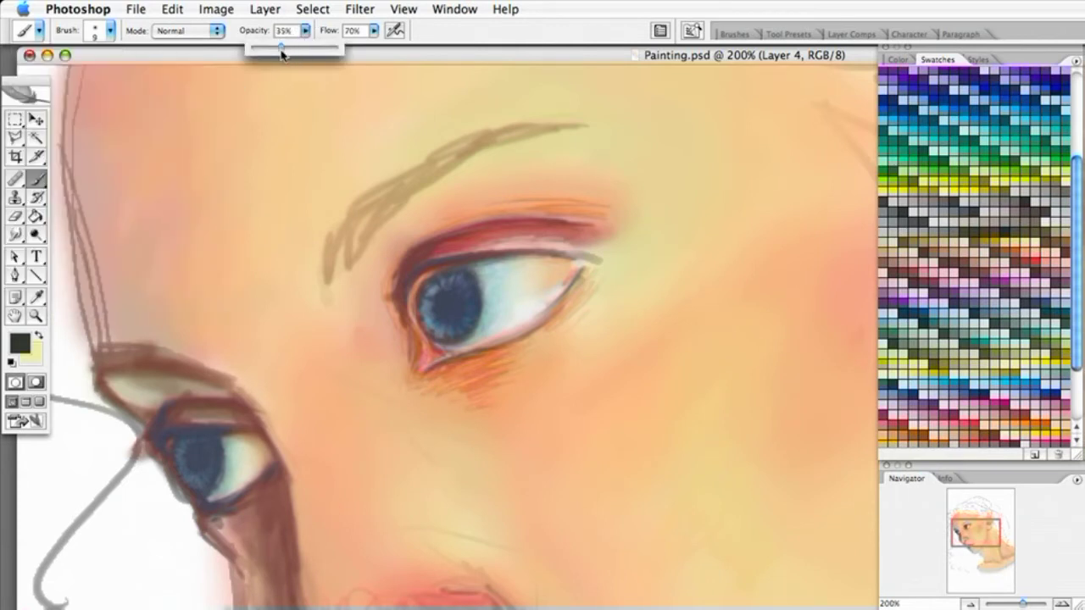
pyautogui.click(445, 302)
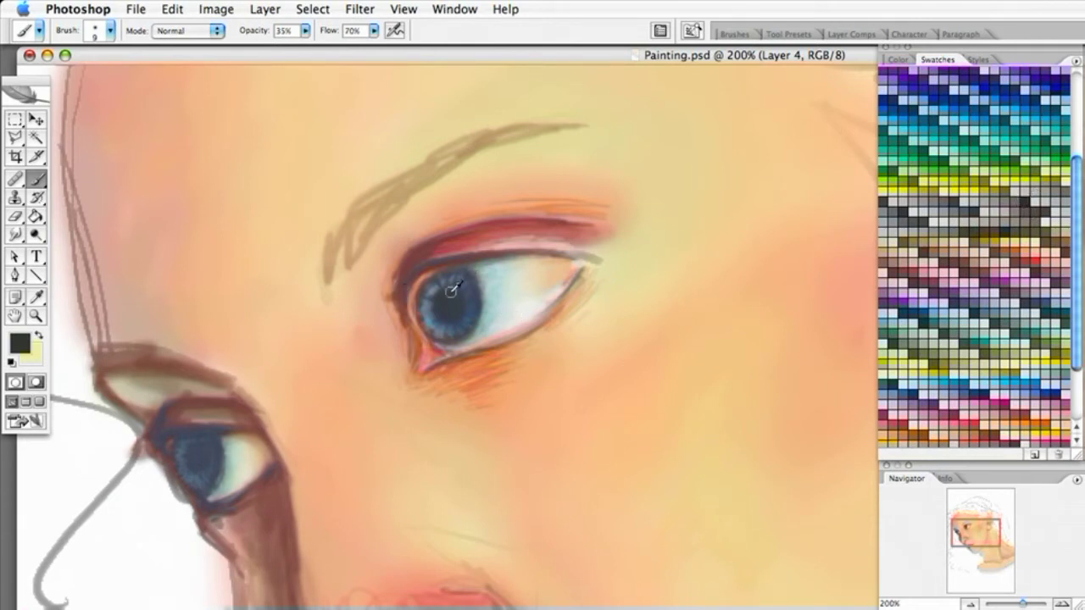
pyautogui.moveTo(447, 294); pyautogui.dragTo(451, 321)
pyautogui.moveTo(197, 456); pyautogui.dragTo(202, 472)
pyautogui.moveTo(196, 462); pyautogui.dragTo(189, 456)
# Pick a dark blue swatch and glaze it over the irises of both eyes at 6% opacity.
pyautogui.click(1046, 302)
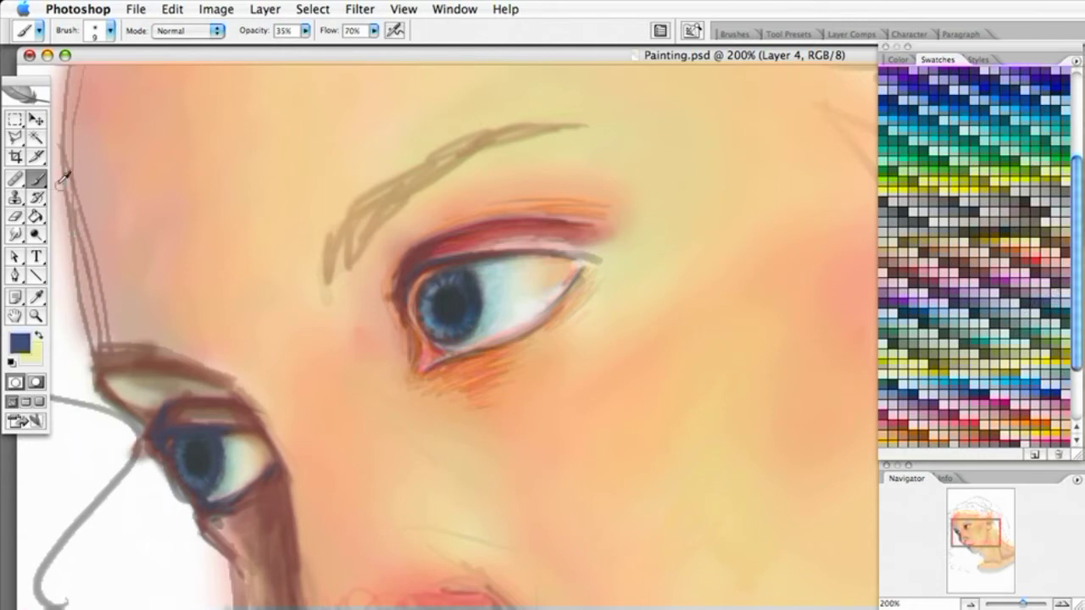
pyautogui.moveTo(305, 36); pyautogui.dragTo(284, 56)
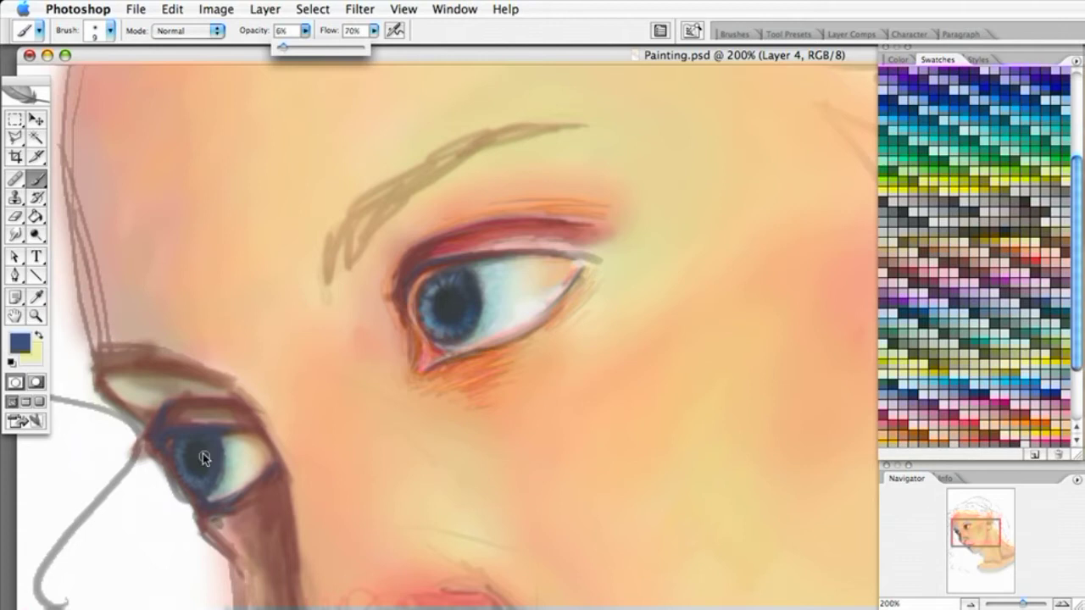
pyautogui.click(192, 491)
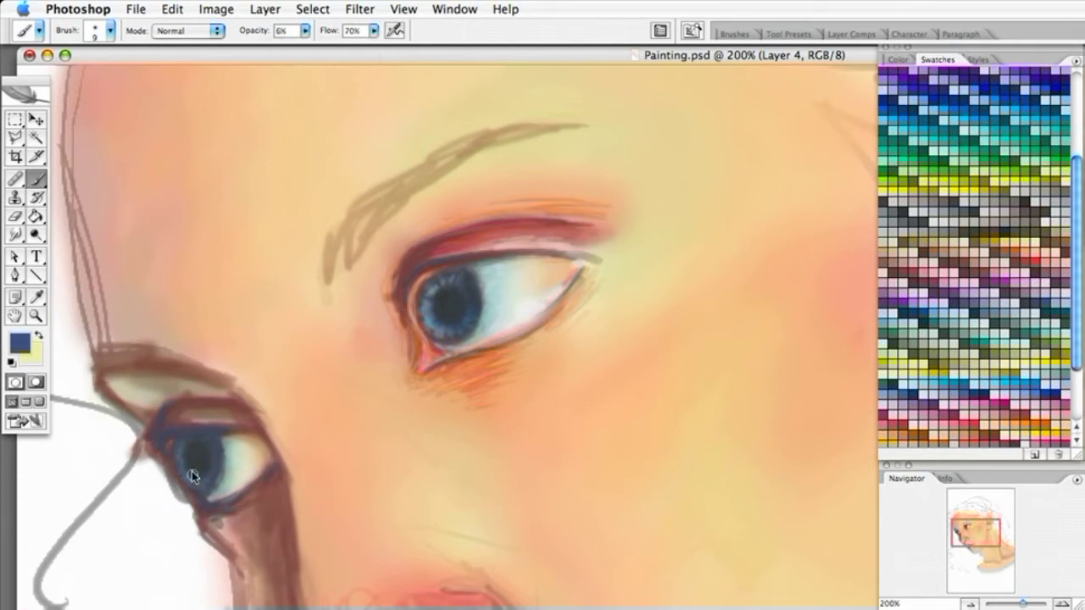
pyautogui.moveTo(188, 478)
pyautogui.mouseDown()
pyautogui.moveTo(178, 449)
pyautogui.moveTo(176, 465)
pyautogui.moveTo(180, 442)
pyautogui.moveTo(194, 484)
pyautogui.moveTo(195, 470)
pyautogui.moveTo(178, 442)
pyautogui.moveTo(175, 470)
pyautogui.moveTo(189, 481)
pyautogui.moveTo(176, 454)
pyautogui.moveTo(247, 555)
pyautogui.moveTo(194, 478)
pyautogui.moveTo(210, 476)
pyautogui.moveTo(201, 483)
pyautogui.moveTo(192, 452)
pyautogui.mouseUp()
pyautogui.moveTo(471, 309); pyautogui.dragTo(467, 279)
# Paint the far eye's upper lid and the nose-bridge shadow below it in dark red-brown, with a 13 px soft brush at 49% opacity.
pyautogui.press('i')
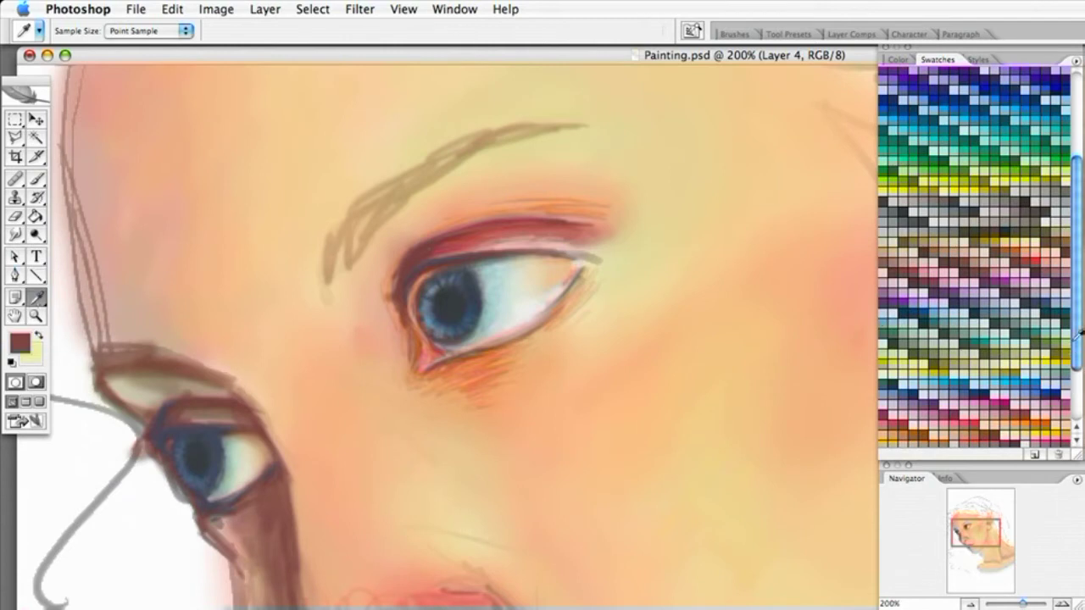
pyautogui.moveTo(1074, 343); pyautogui.dragTo(1080, 413)
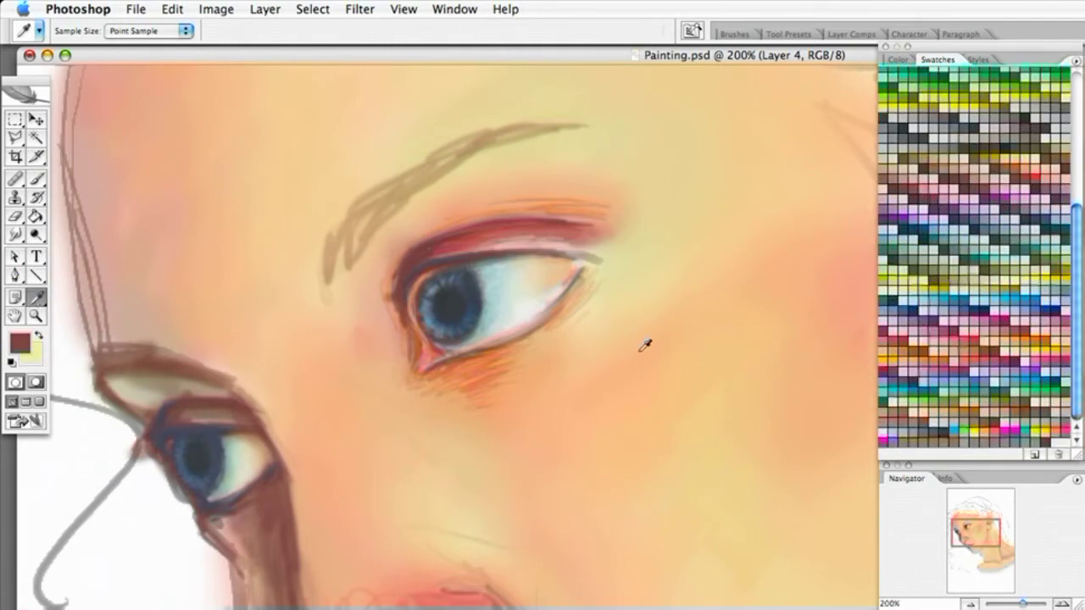
pyautogui.click(36, 179)
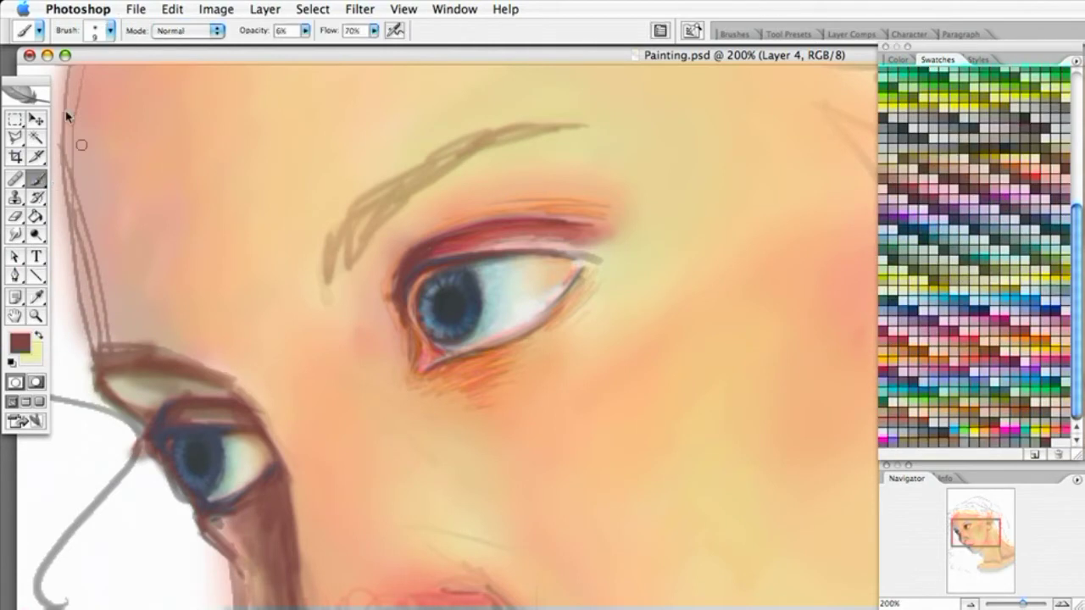
pyautogui.click(109, 33)
pyautogui.click(109, 225)
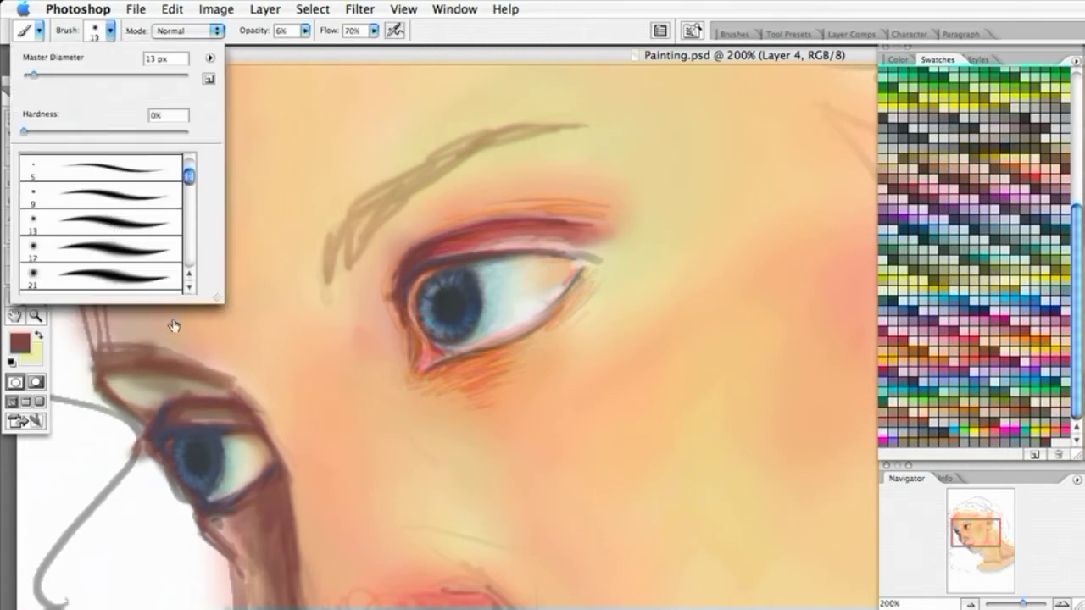
pyautogui.click(180, 417)
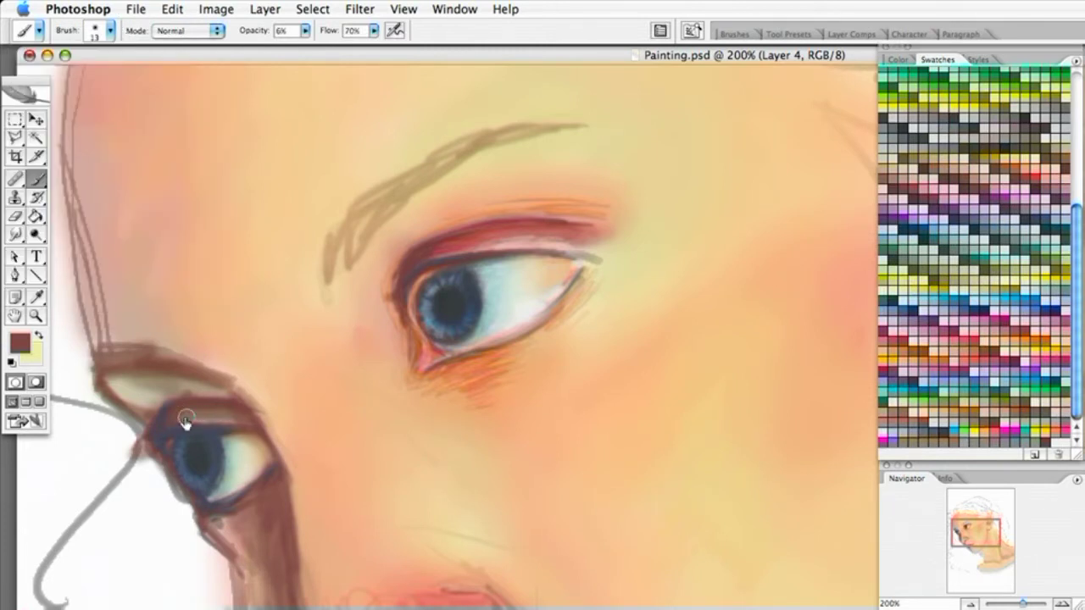
pyautogui.click(304, 31)
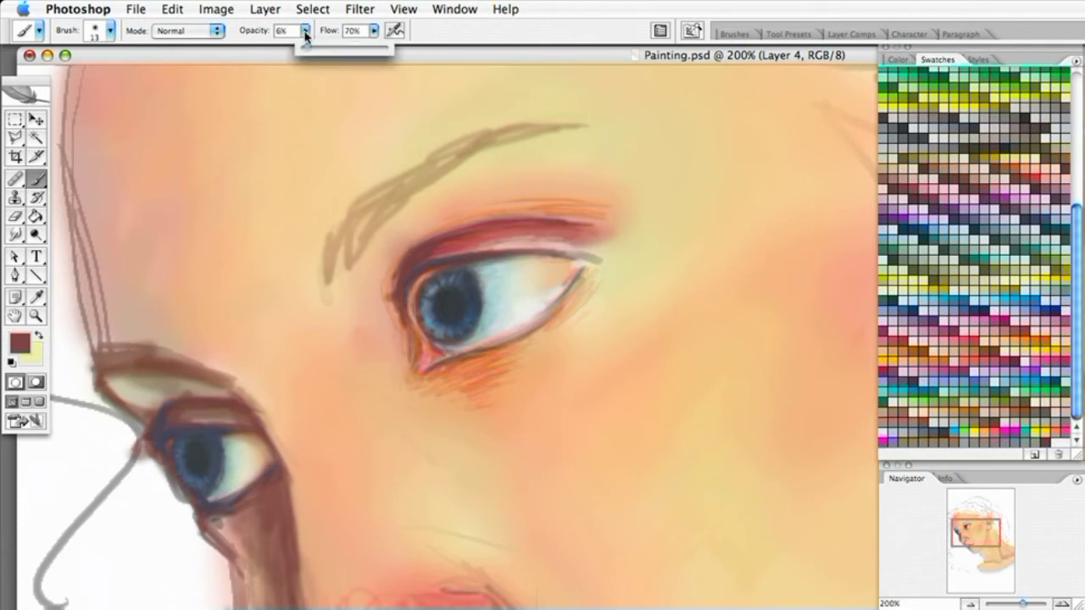
pyautogui.moveTo(306, 49); pyautogui.dragTo(331, 56)
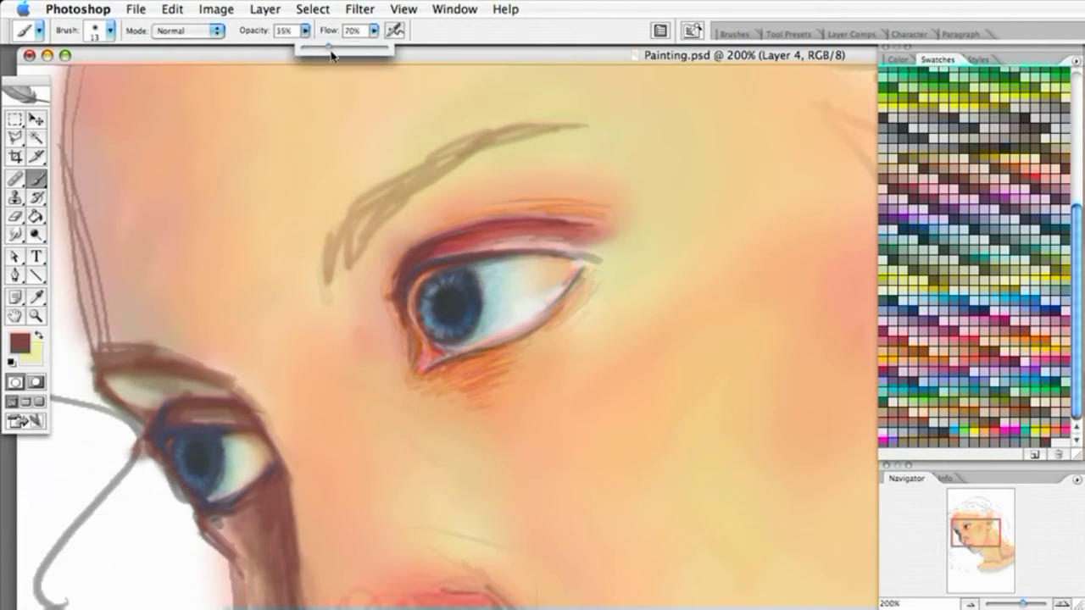
pyautogui.click(206, 416)
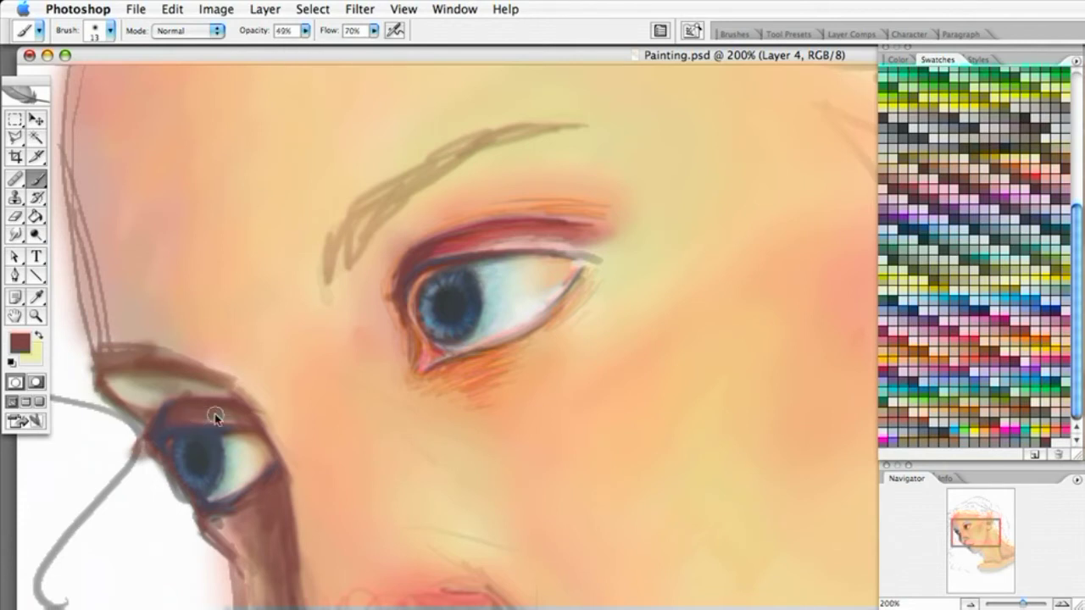
pyautogui.moveTo(199, 416)
pyautogui.mouseDown()
pyautogui.moveTo(211, 415)
pyautogui.moveTo(186, 416)
pyautogui.moveTo(239, 415)
pyautogui.mouseUp()
pyautogui.moveTo(149, 410)
pyautogui.mouseDown()
pyautogui.moveTo(157, 400)
pyautogui.moveTo(122, 393)
pyautogui.moveTo(147, 406)
pyautogui.moveTo(182, 393)
pyautogui.moveTo(144, 399)
pyautogui.moveTo(220, 397)
pyautogui.moveTo(147, 406)
pyautogui.mouseUp()
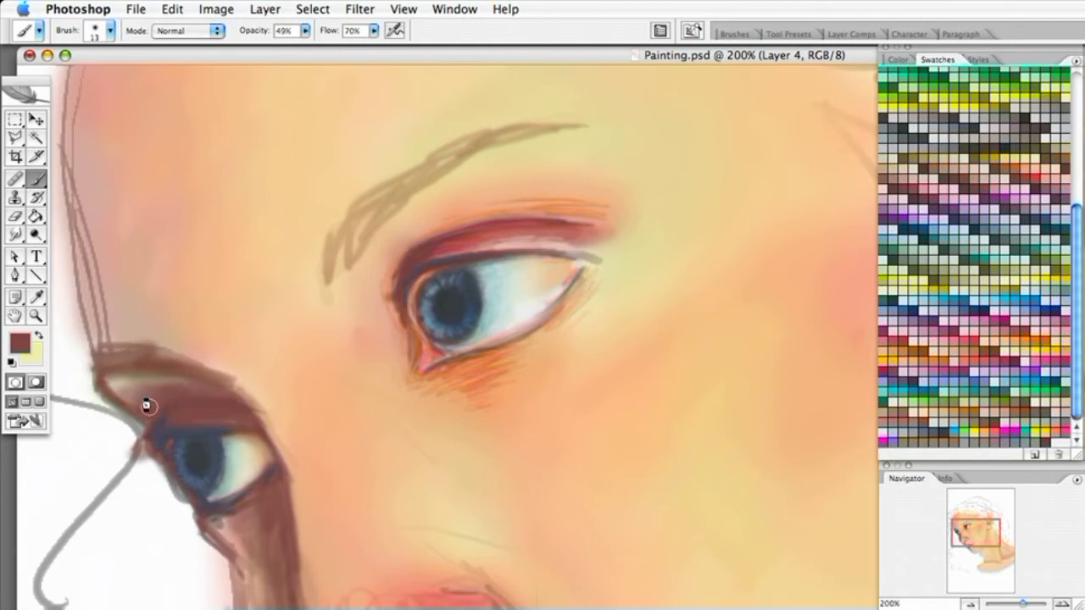
pyautogui.moveTo(221, 516)
pyautogui.mouseDown()
pyautogui.moveTo(252, 512)
pyautogui.moveTo(218, 521)
pyautogui.moveTo(237, 540)
pyautogui.moveTo(210, 524)
pyautogui.moveTo(241, 518)
pyautogui.moveTo(210, 522)
pyautogui.moveTo(246, 509)
pyautogui.moveTo(217, 520)
pyautogui.moveTo(224, 541)
pyautogui.moveTo(251, 512)
pyautogui.moveTo(262, 539)
pyautogui.moveTo(270, 529)
pyautogui.moveTo(257, 537)
pyautogui.moveTo(284, 589)
pyautogui.mouseUp()
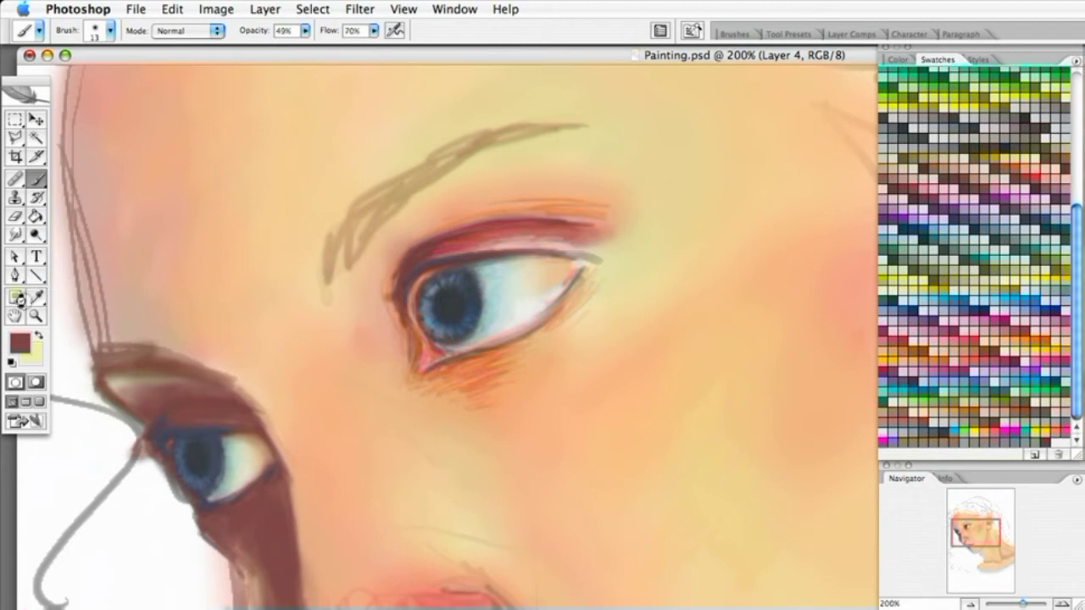
# Sample crimson from the near eye's upper lid and paint it over the far eye's lid and the shadow below.
pyautogui.click(36, 297)
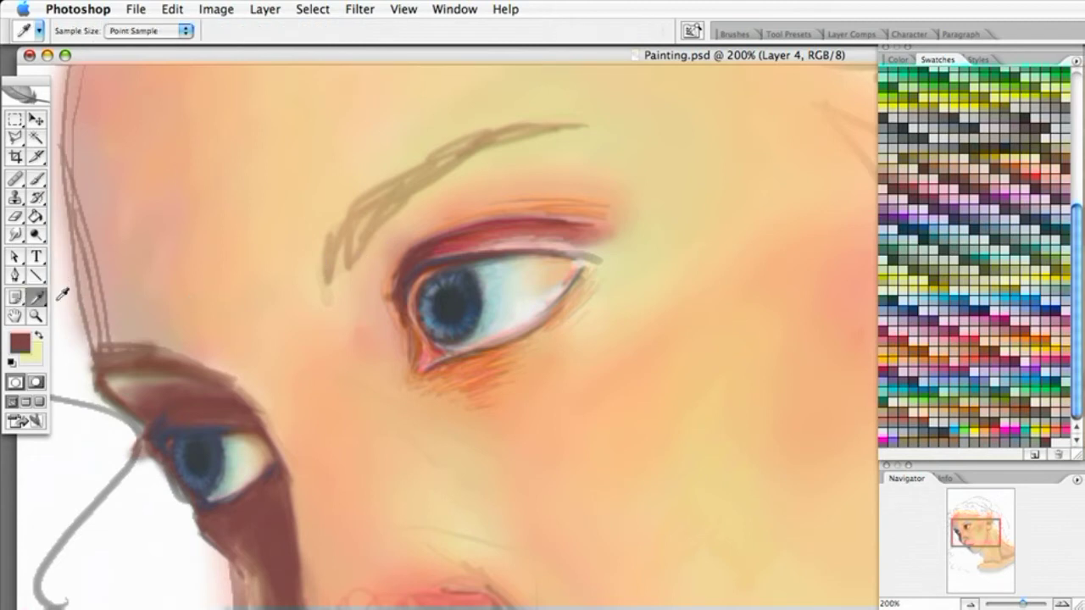
pyautogui.click(451, 234)
pyautogui.click(35, 180)
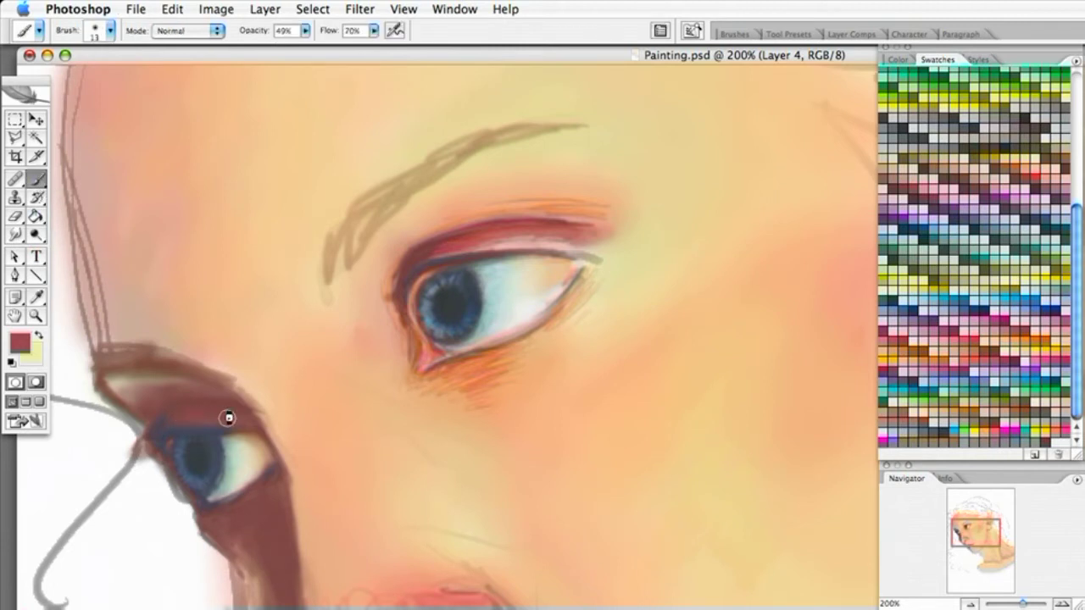
pyautogui.moveTo(209, 420)
pyautogui.mouseDown()
pyautogui.moveTo(240, 410)
pyautogui.moveTo(205, 412)
pyautogui.moveTo(219, 414)
pyautogui.moveTo(217, 424)
pyautogui.moveTo(250, 420)
pyautogui.moveTo(190, 408)
pyautogui.moveTo(215, 409)
pyautogui.mouseUp()
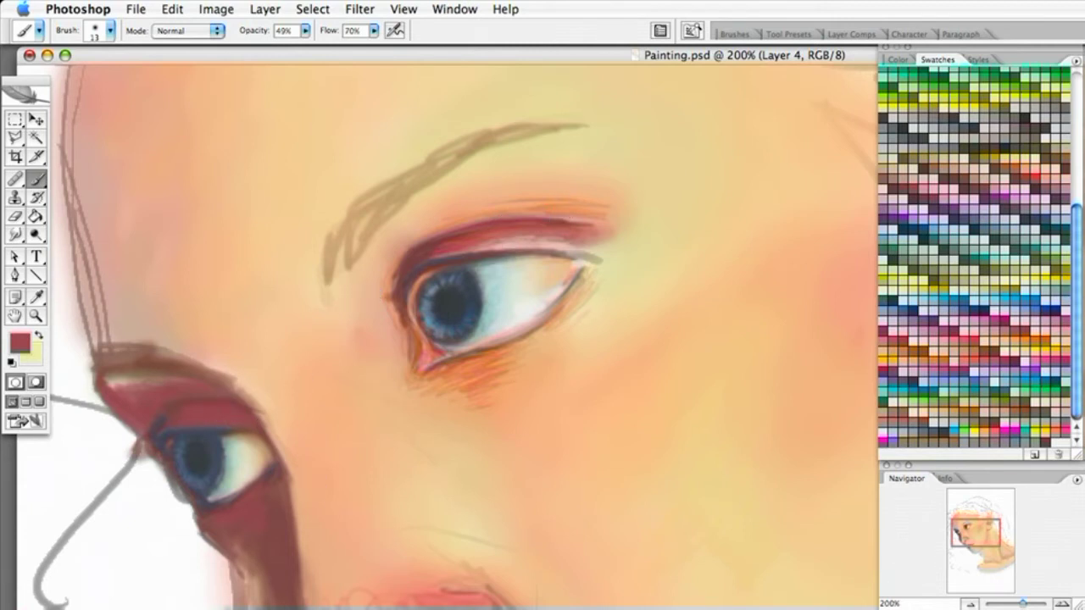
# Sample orange from above the near eye's lid, deepen it in the Color Picker, and paint between the far eye's brow and lid.
pyautogui.click(35, 297)
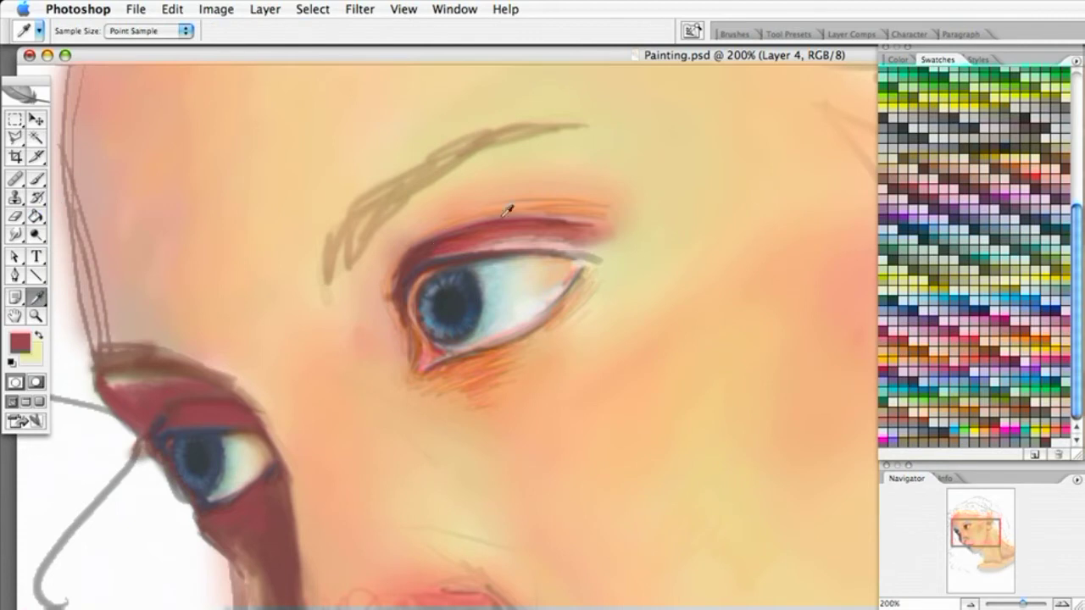
pyautogui.click(549, 200)
pyautogui.press('b')
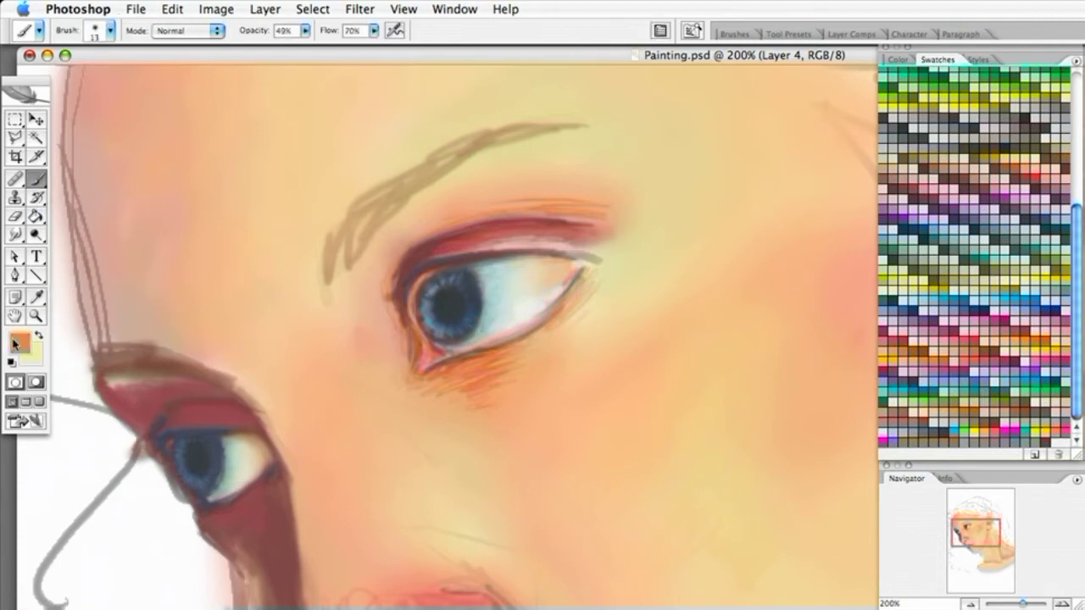
pyautogui.click(20, 343)
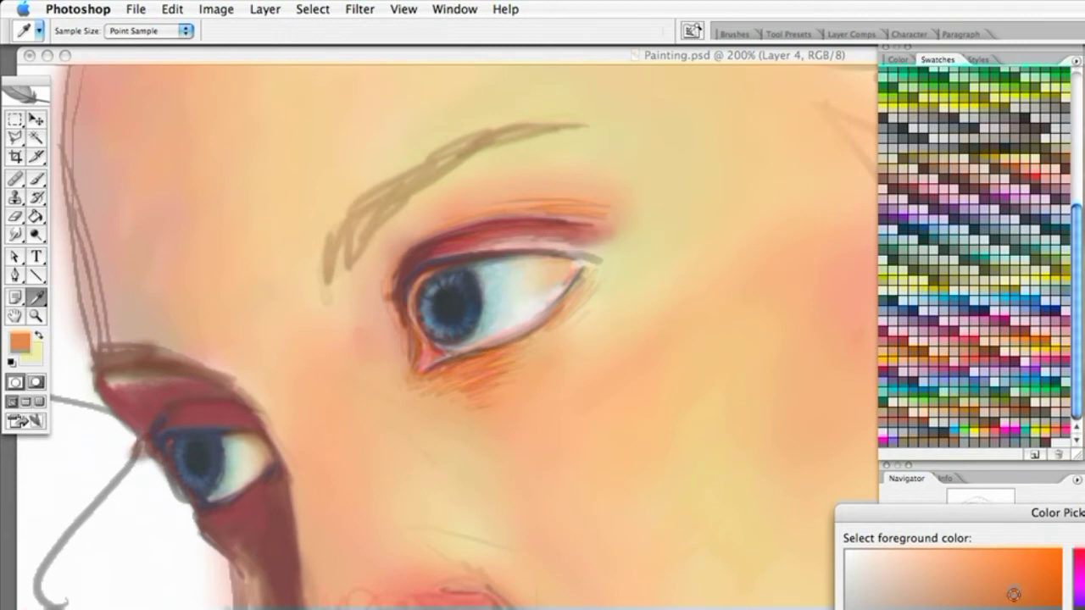
pyautogui.press('Return')
pyautogui.press('b')
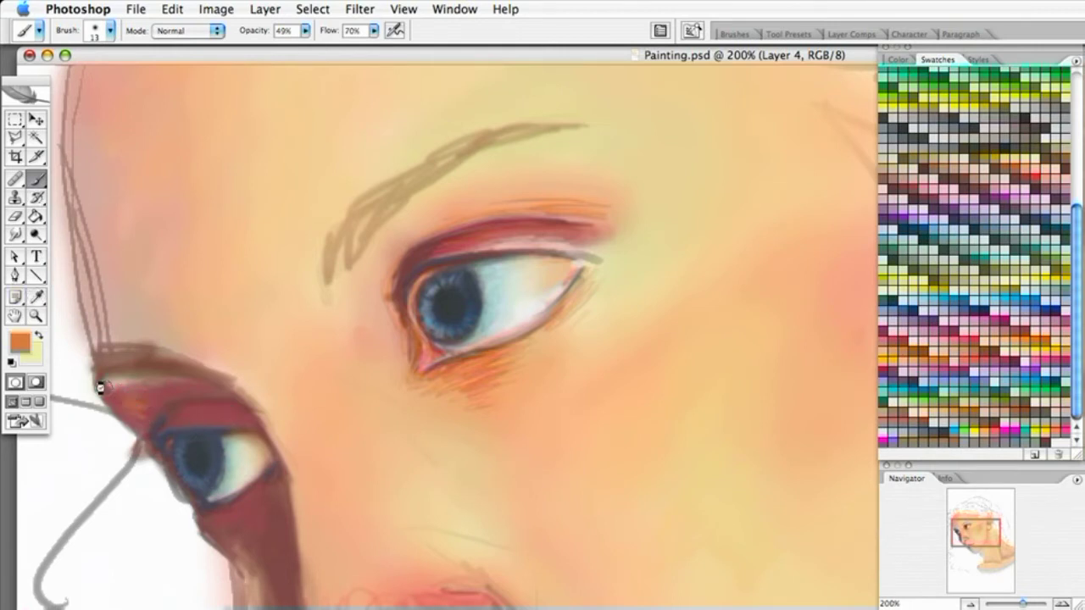
pyautogui.moveTo(148, 392)
pyautogui.mouseDown()
pyautogui.moveTo(145, 383)
pyautogui.moveTo(179, 380)
pyautogui.moveTo(109, 395)
pyautogui.moveTo(178, 382)
pyautogui.moveTo(156, 403)
pyautogui.moveTo(225, 381)
pyautogui.moveTo(194, 426)
pyautogui.moveTo(175, 423)
pyautogui.moveTo(227, 416)
pyautogui.moveTo(175, 436)
pyautogui.moveTo(200, 415)
pyautogui.mouseUp()
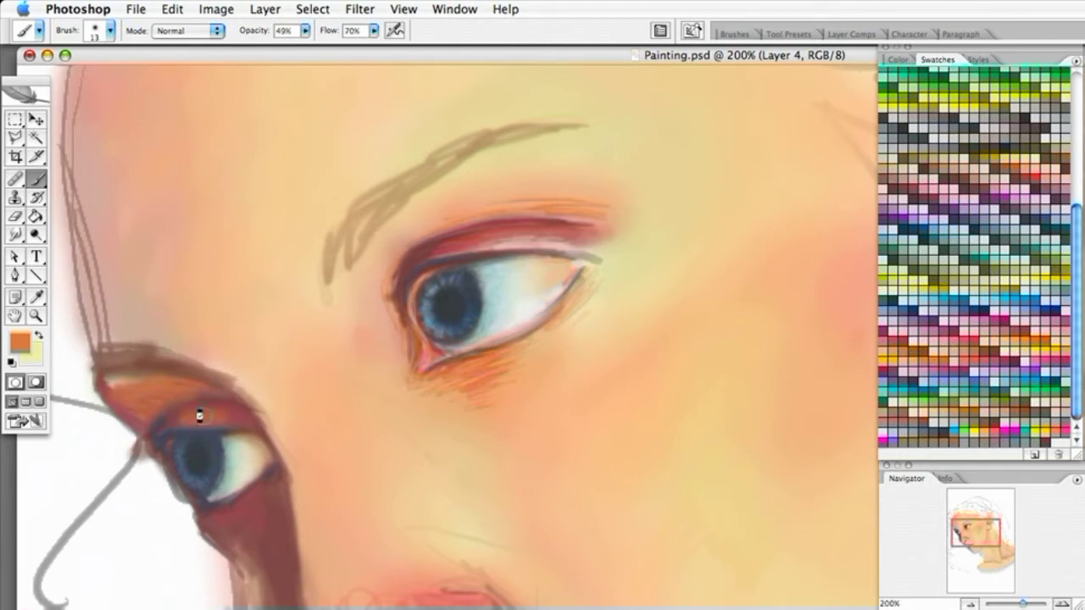
# Undo the last orange stroke and glaze orange over the far eye's lid and the nose-bridge shadow at 18% opacity.
pyautogui.press('super+z')
pyautogui.click(306, 32)
pyautogui.click(282, 49)
pyautogui.click(175, 424)
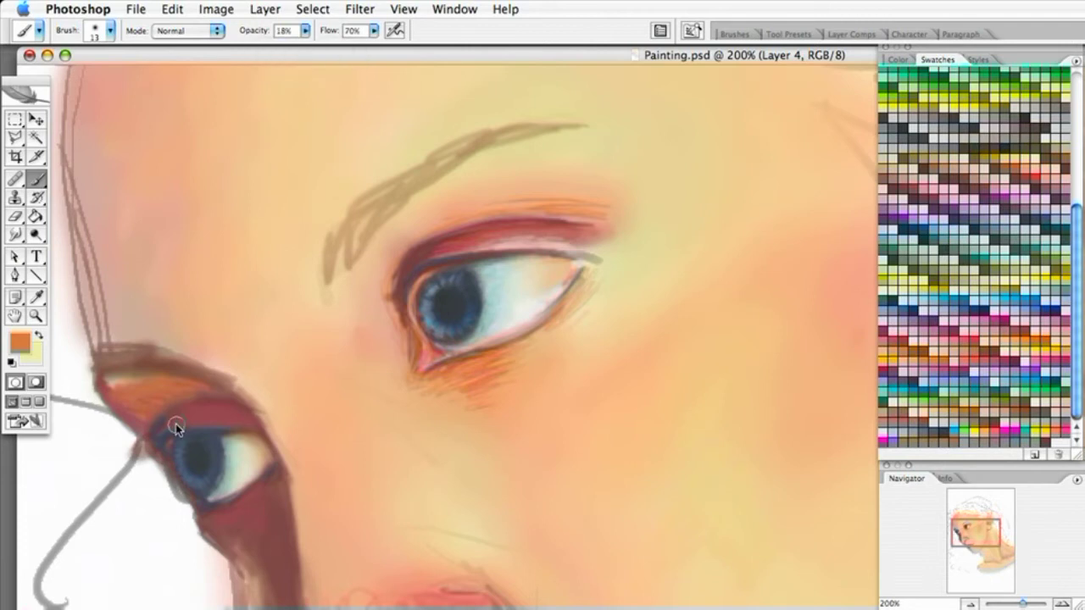
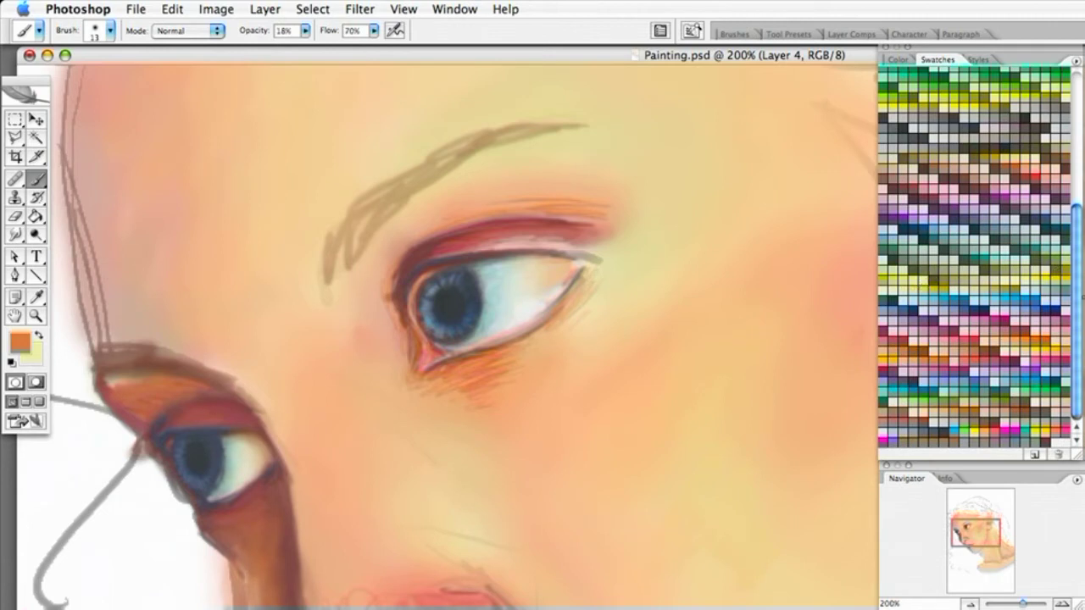
# Pick a bright yellow swatch as the foreground colour and mute it slightly in the Color Picker.
pyautogui.moveTo(1076, 272)
pyautogui.mouseDown()
pyautogui.moveTo(1081, 221)
pyautogui.moveTo(1083, 282)
pyautogui.mouseUp()
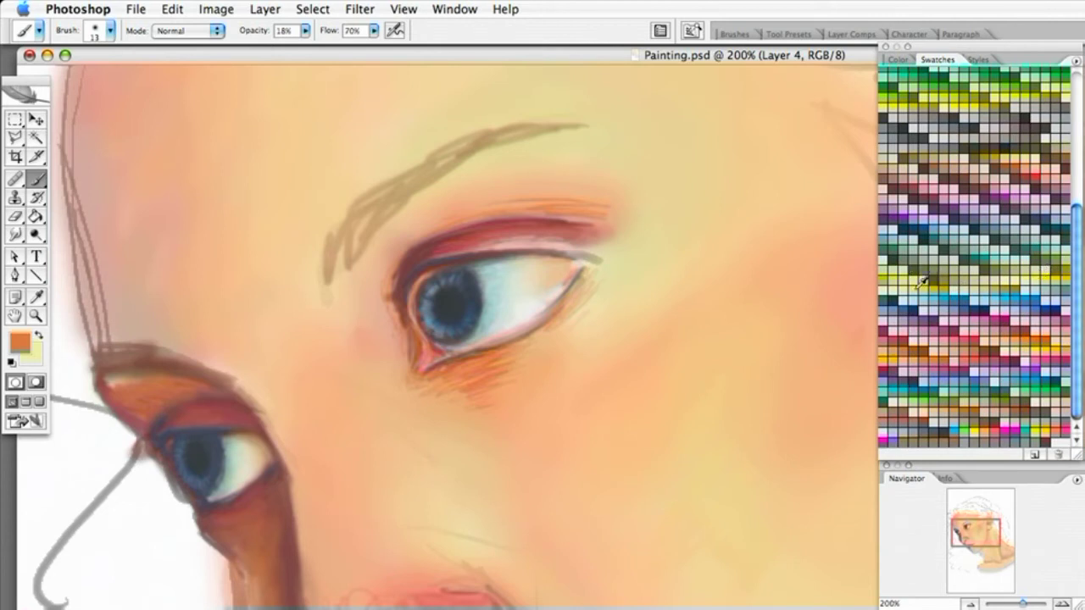
pyautogui.click(1051, 345)
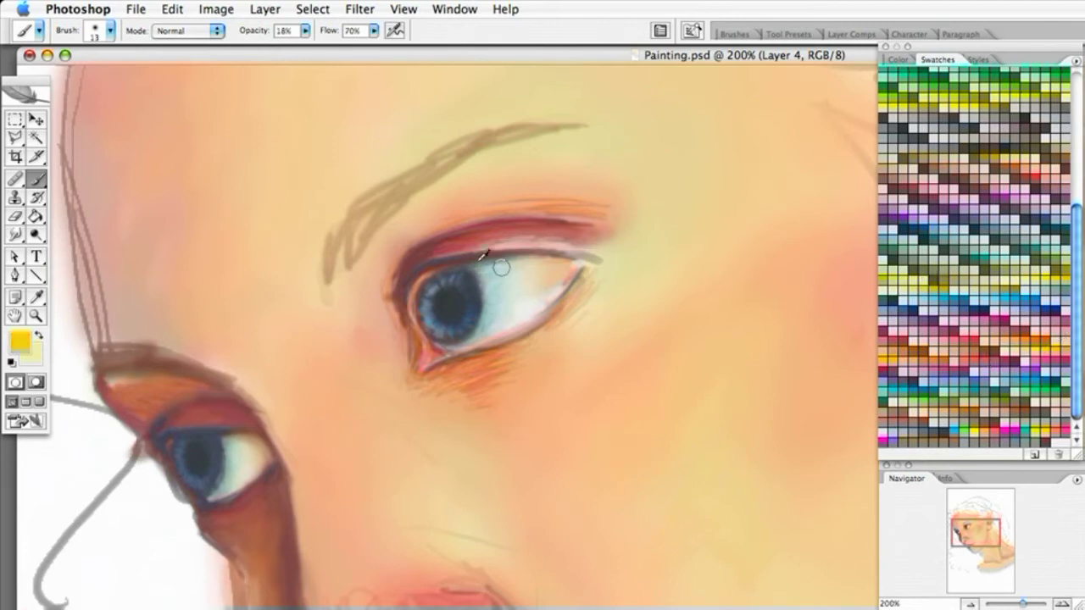
pyautogui.click(20, 343)
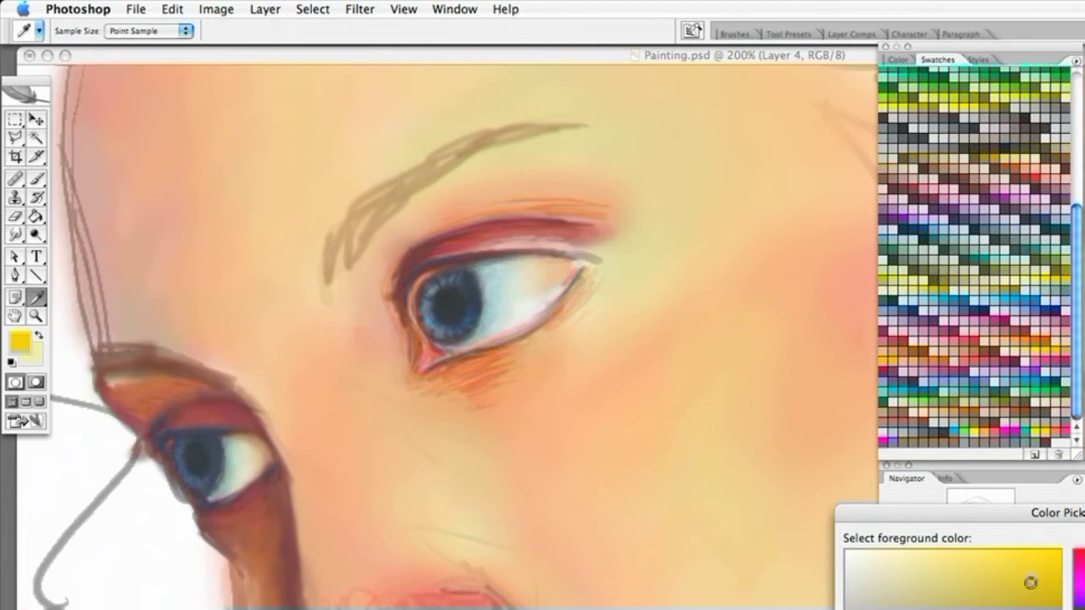
pyautogui.press('Return')
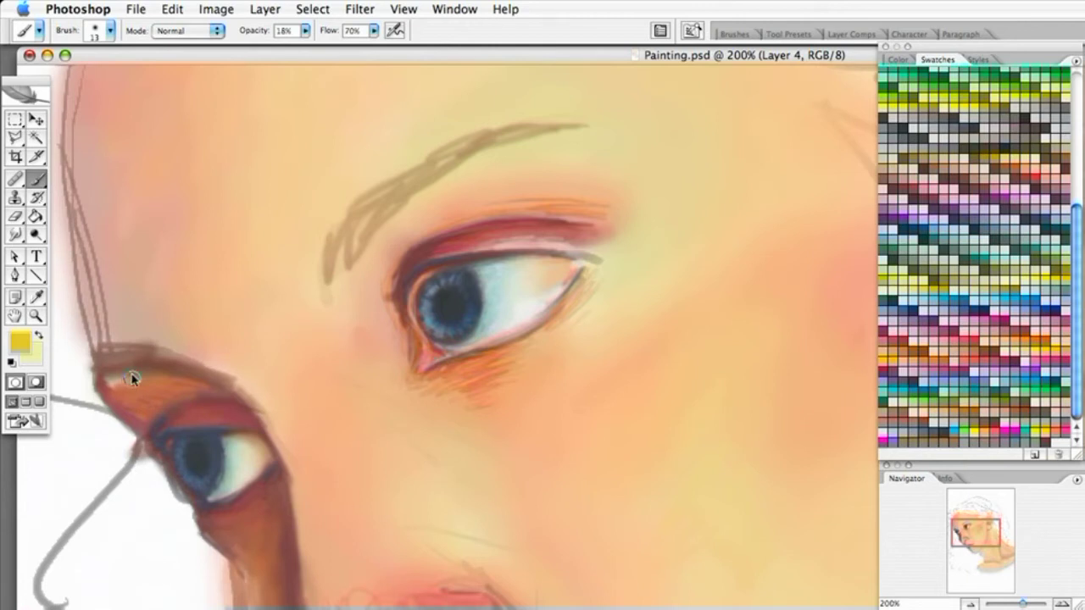
# Paint yellow between the far eye's brow and lid with a 21 px soft brush at 18% opacity.
pyautogui.click(305, 31)
pyautogui.click(305, 52)
pyautogui.click(308, 34)
pyautogui.click(308, 34)
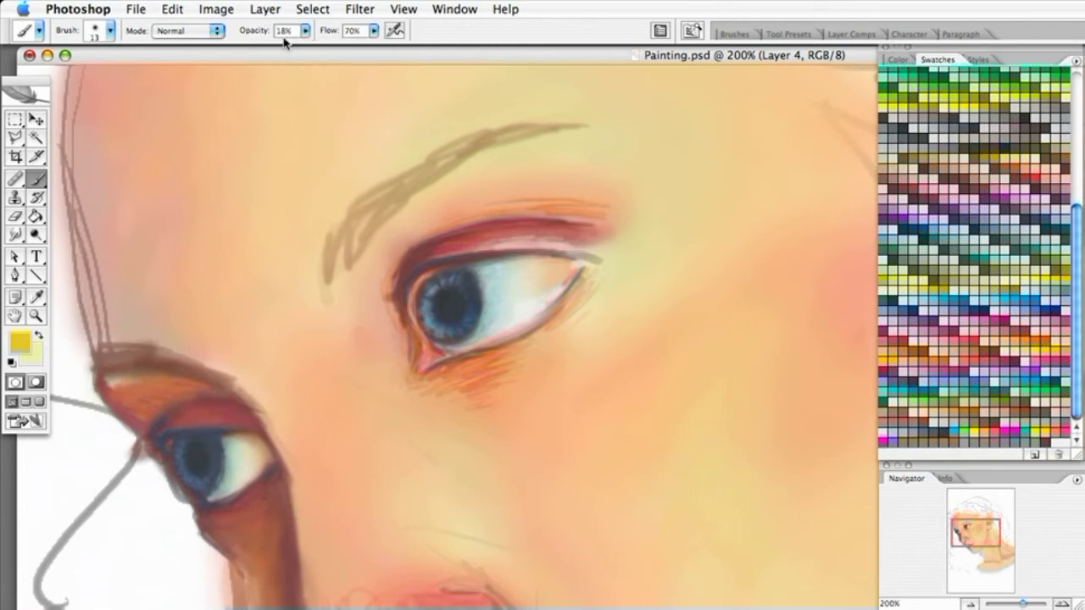
pyautogui.click(110, 32)
pyautogui.click(170, 281)
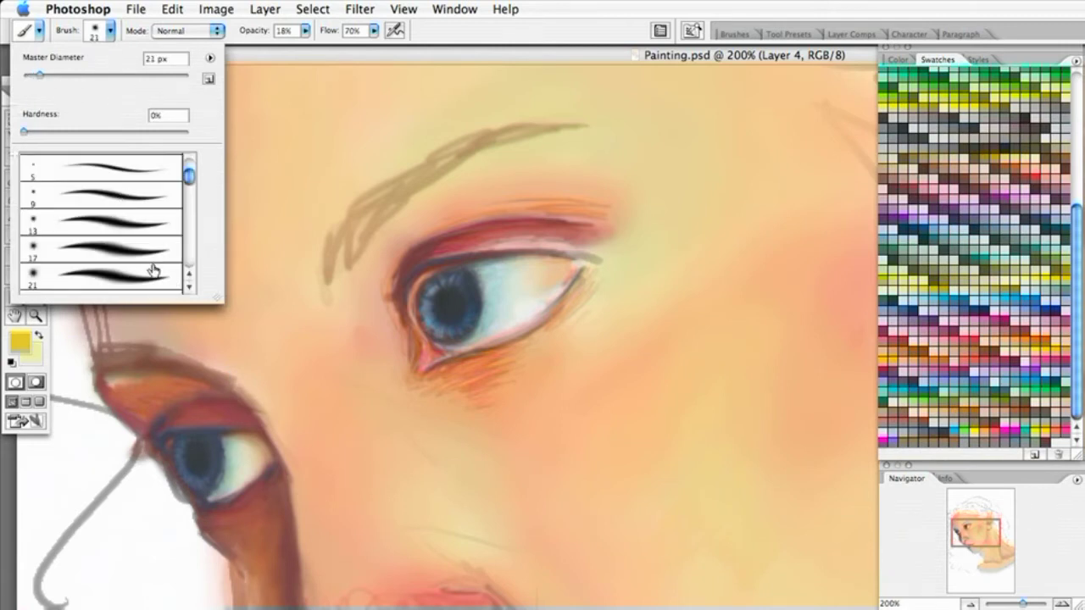
pyautogui.click(114, 388)
pyautogui.moveTo(114, 387)
pyautogui.mouseDown()
pyautogui.moveTo(188, 388)
pyautogui.moveTo(113, 394)
pyautogui.mouseUp()
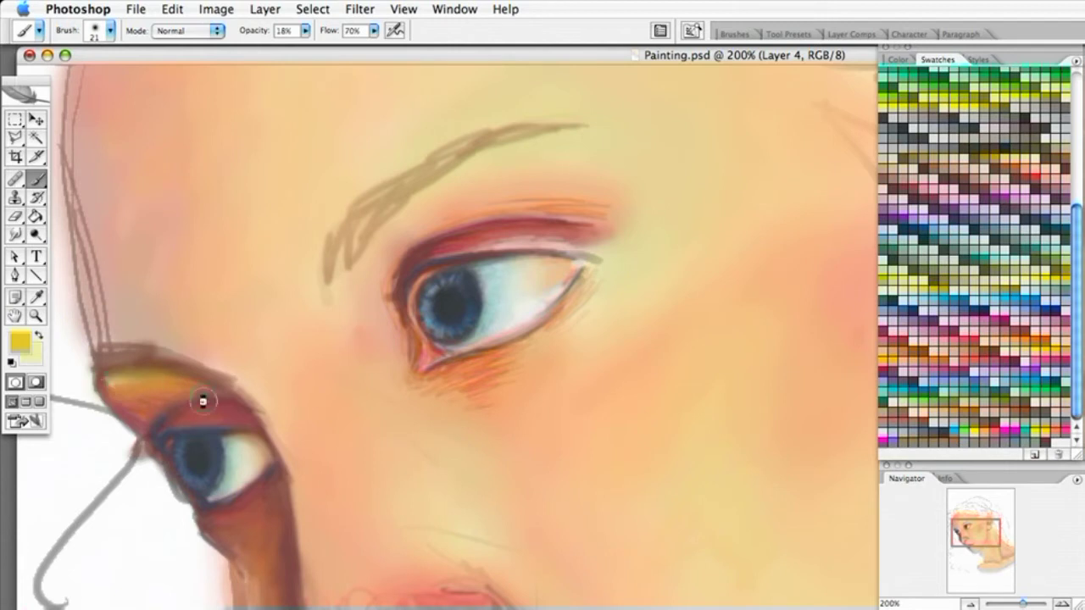
# Glaze yellow down the shadow side of the nose and over the shadowed area beside the mouth.
pyautogui.moveTo(229, 539)
pyautogui.mouseDown()
pyautogui.moveTo(218, 538)
pyautogui.moveTo(252, 574)
pyautogui.mouseUp()
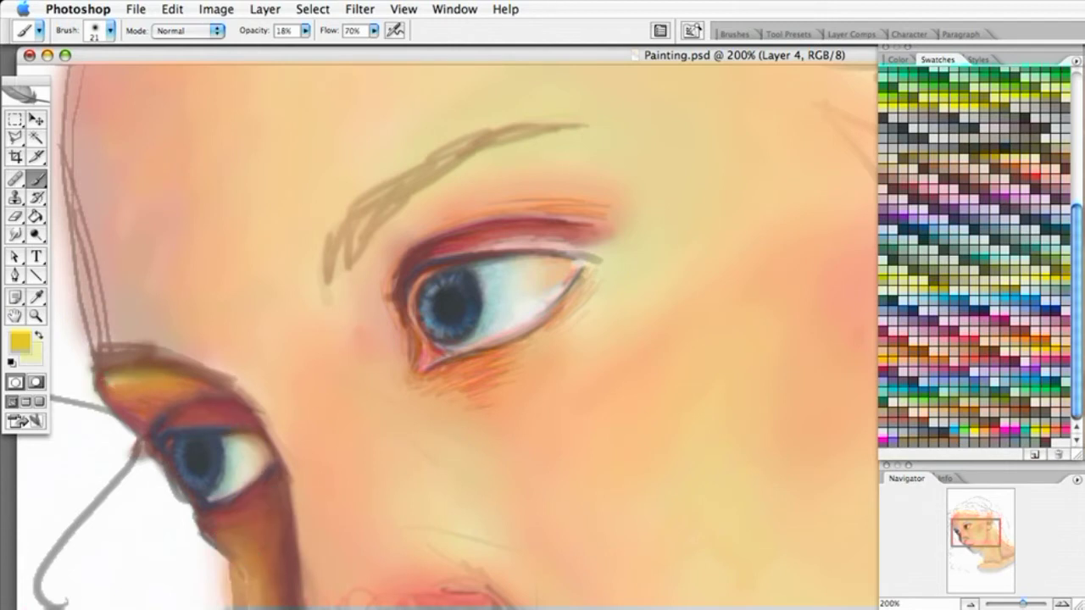
pyautogui.moveTo(253, 585)
pyautogui.mouseDown()
pyautogui.moveTo(229, 571)
pyautogui.moveTo(241, 572)
pyautogui.mouseUp()
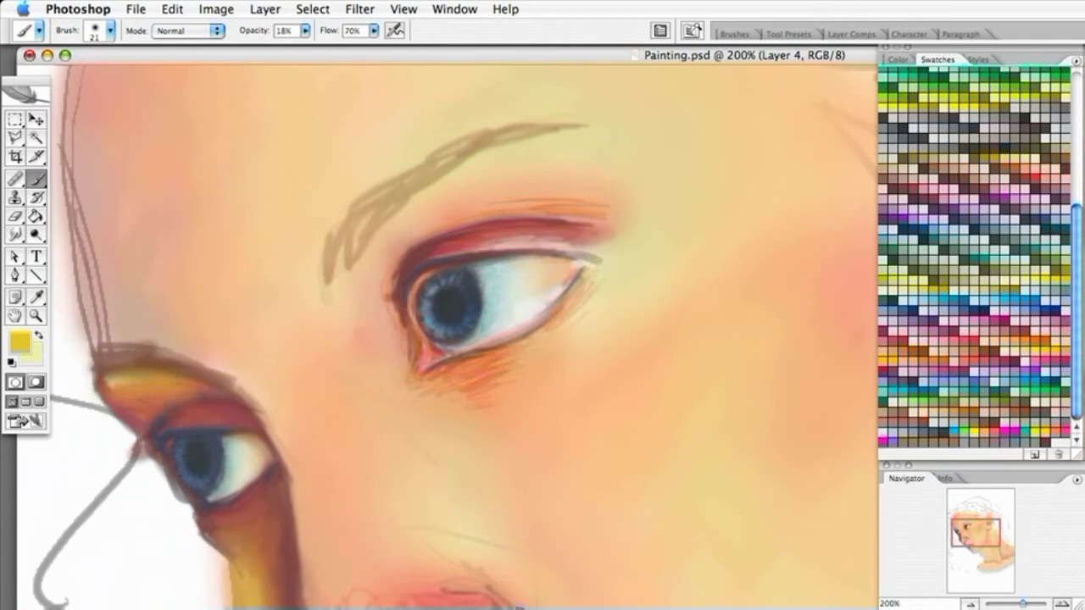
pyautogui.moveTo(471, 594); pyautogui.dragTo(416, 399)
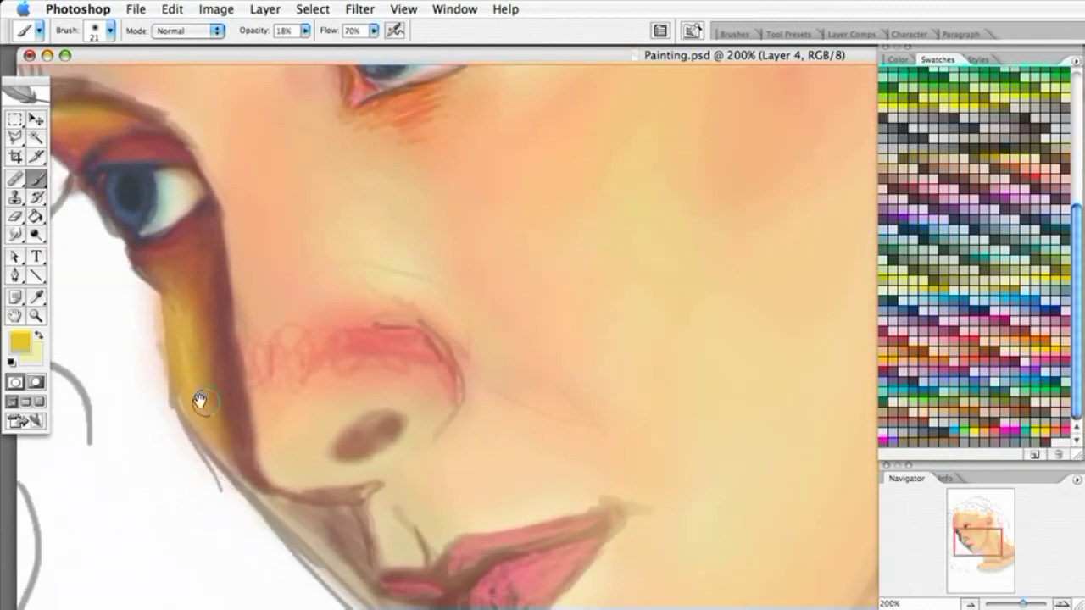
pyautogui.moveTo(219, 435)
pyautogui.mouseDown()
pyautogui.moveTo(260, 490)
pyautogui.moveTo(206, 448)
pyautogui.moveTo(262, 519)
pyautogui.moveTo(322, 531)
pyautogui.moveTo(323, 544)
pyautogui.moveTo(245, 486)
pyautogui.moveTo(344, 542)
pyautogui.moveTo(338, 530)
pyautogui.moveTo(369, 604)
pyautogui.moveTo(338, 583)
pyautogui.moveTo(351, 588)
pyautogui.moveTo(288, 524)
pyautogui.moveTo(342, 522)
pyautogui.moveTo(369, 582)
pyautogui.moveTo(316, 551)
pyautogui.moveTo(424, 603)
pyautogui.moveTo(374, 568)
pyautogui.mouseUp()
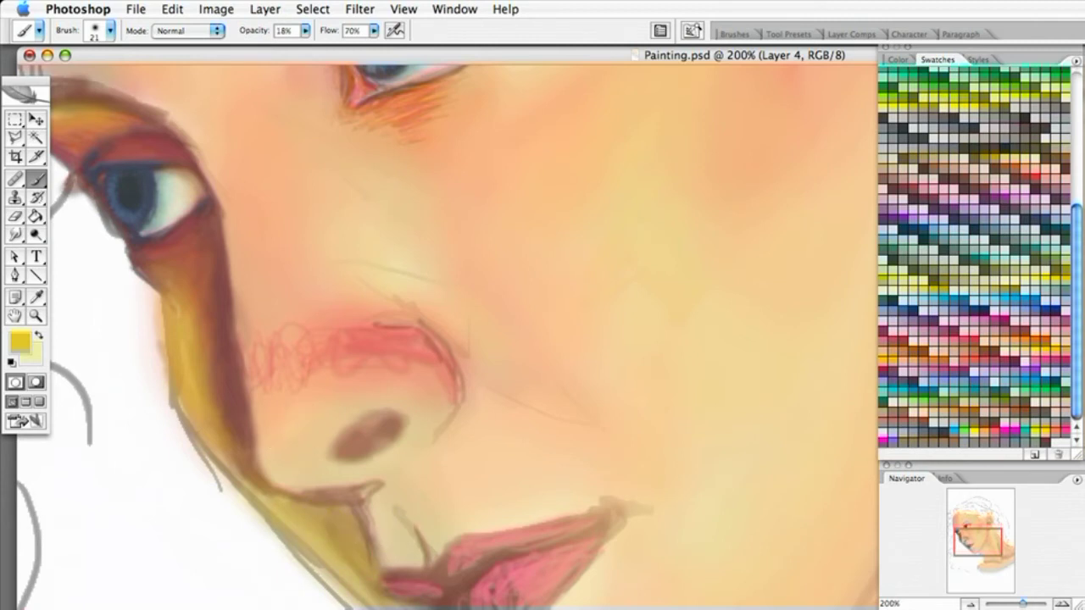
# Glaze yellow around the nostril, along the cheek fold, at the near eye's inner corner and on the cheek below it.
pyautogui.moveTo(416, 438); pyautogui.dragTo(482, 503)
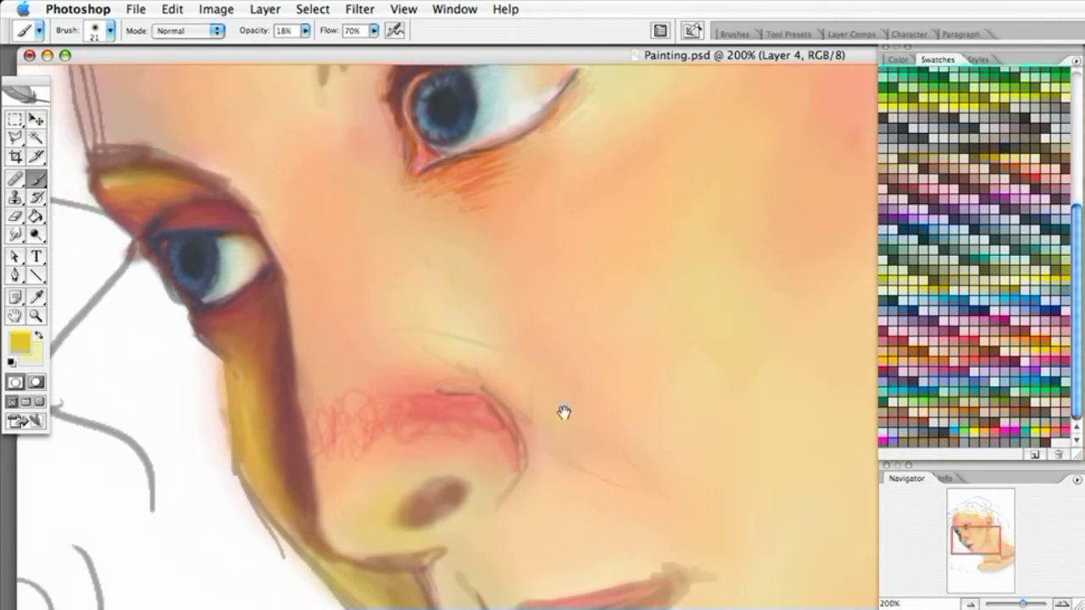
pyautogui.moveTo(563, 413); pyautogui.dragTo(564, 480)
pyautogui.moveTo(433, 408)
pyautogui.mouseDown()
pyautogui.moveTo(531, 459)
pyautogui.moveTo(529, 441)
pyautogui.moveTo(585, 515)
pyautogui.moveTo(618, 531)
pyautogui.moveTo(620, 554)
pyautogui.moveTo(533, 499)
pyautogui.moveTo(540, 528)
pyautogui.moveTo(592, 541)
pyautogui.moveTo(532, 513)
pyautogui.moveTo(550, 539)
pyautogui.moveTo(541, 488)
pyautogui.mouseUp()
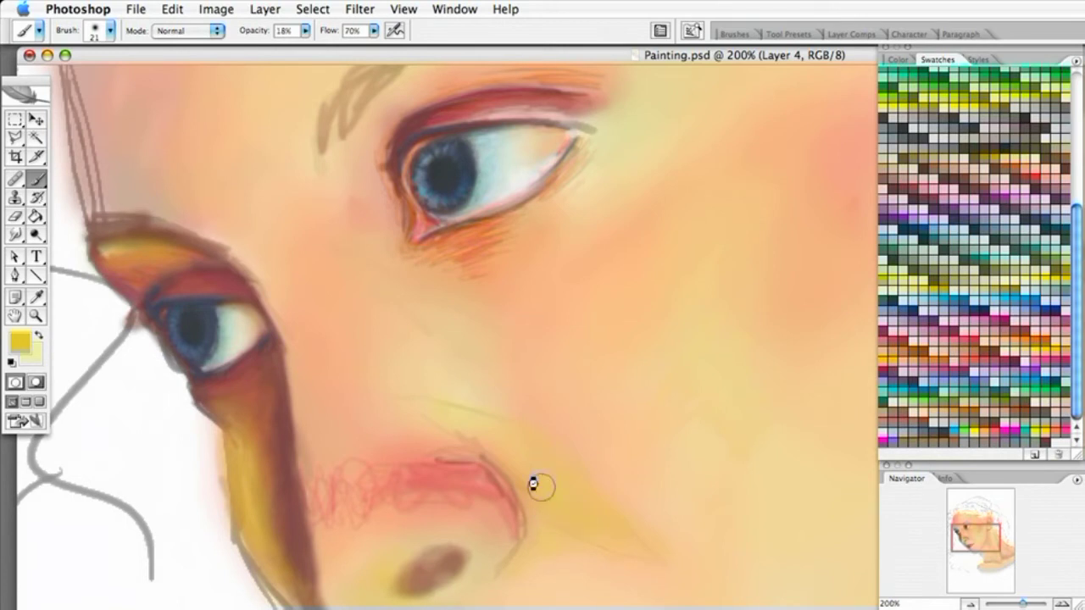
pyautogui.moveTo(443, 317); pyautogui.dragTo(533, 436)
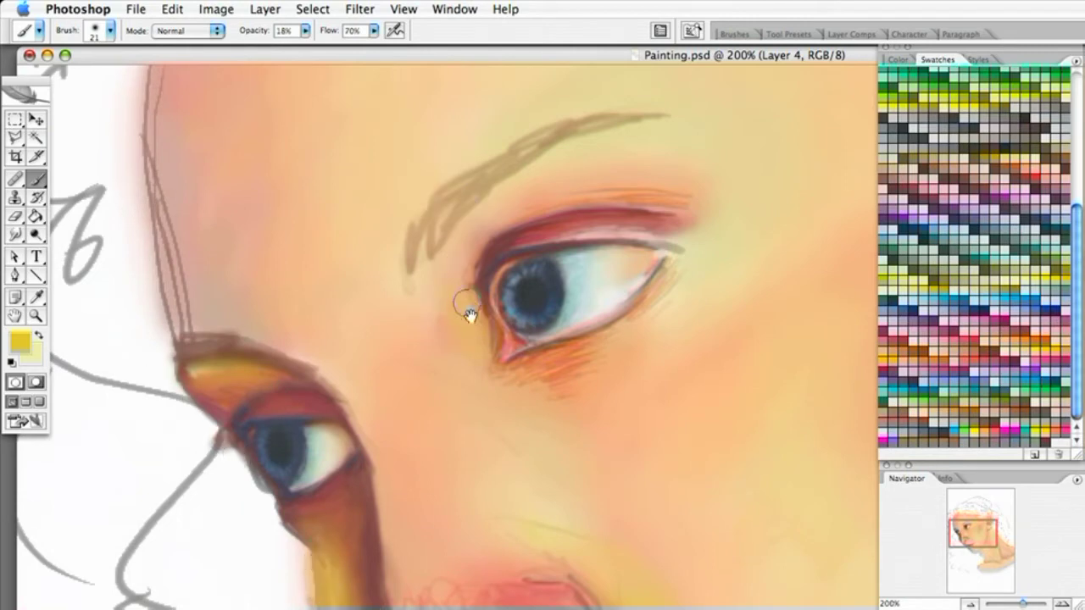
pyautogui.moveTo(651, 227); pyautogui.dragTo(444, 246)
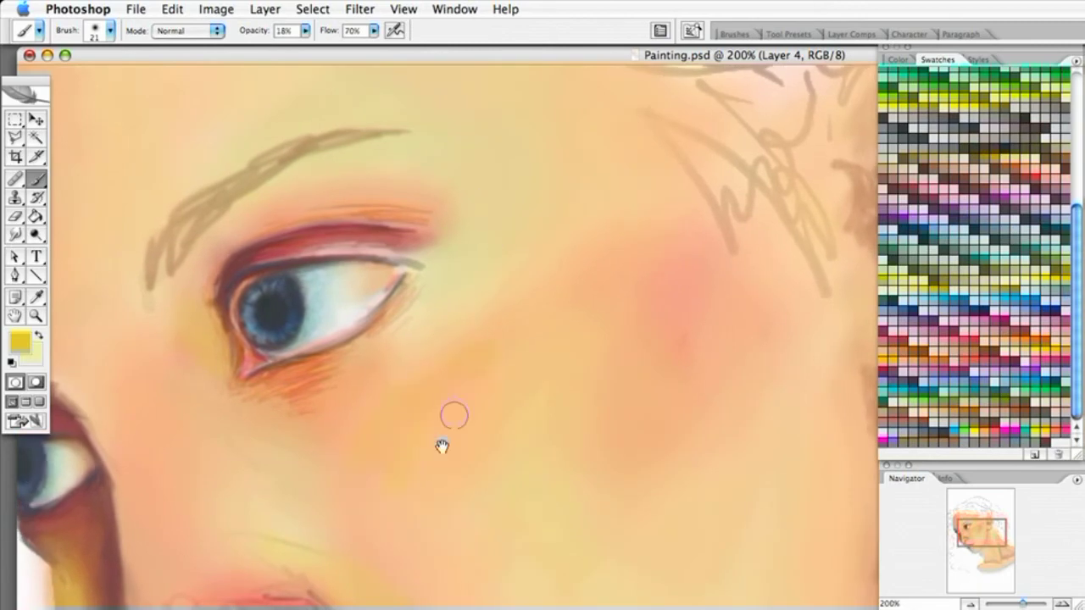
pyautogui.moveTo(620, 546); pyautogui.dragTo(532, 347)
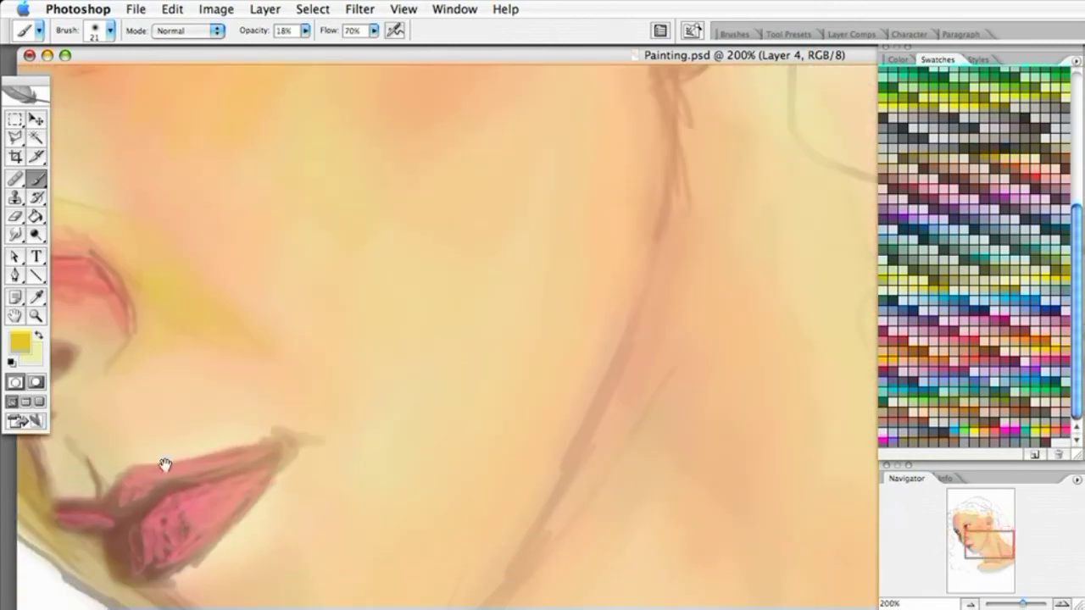
# Consult the reference photo's mouth and jaw area, and glaze yellow at the mouth corner and under the jawline.
pyautogui.hotkey('ctrl', 'Tab')
pyautogui.moveTo(960, 534); pyautogui.dragTo(979, 544)
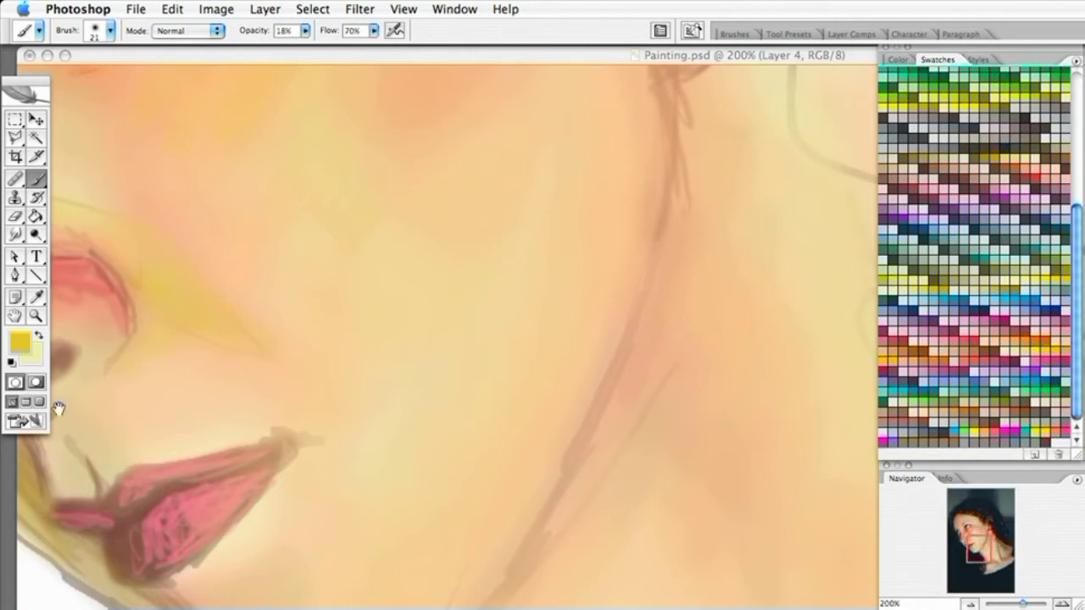
pyautogui.click(286, 428)
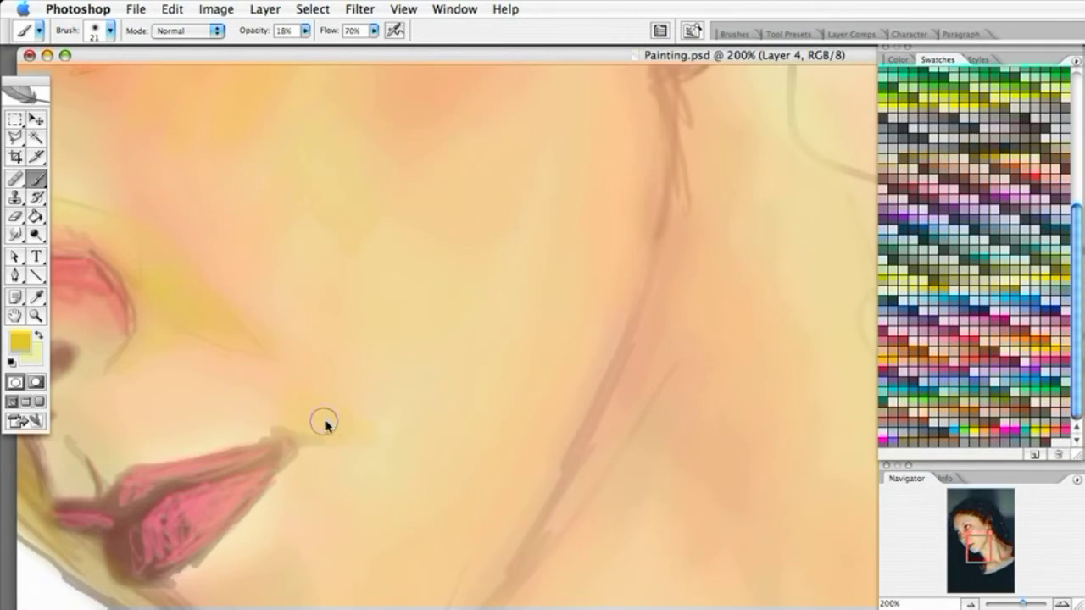
pyautogui.moveTo(448, 56); pyautogui.dragTo(455, 60)
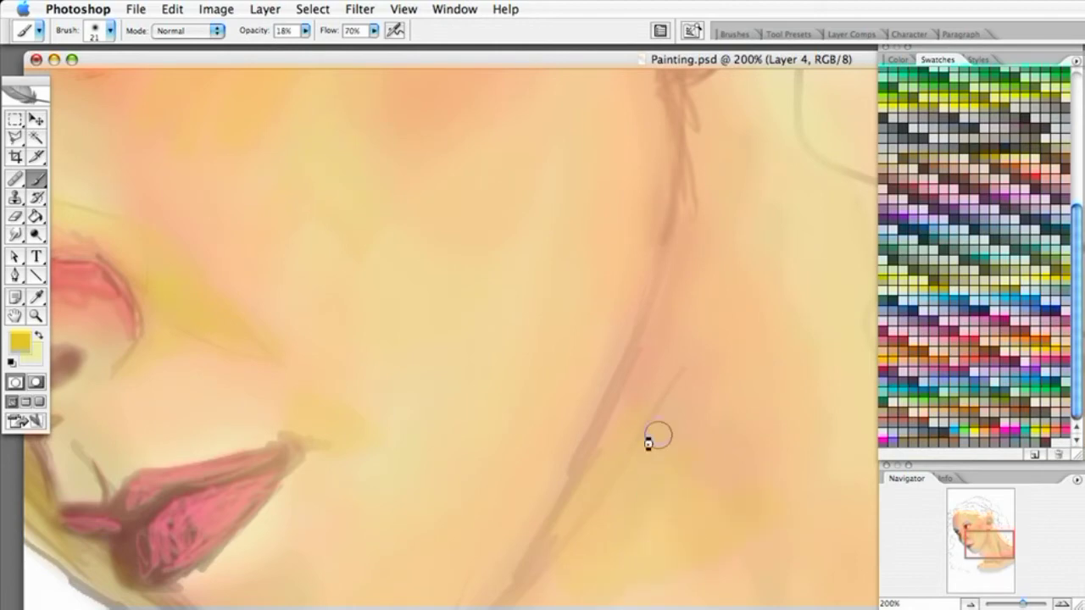
# Review the whole portrait, and compare the far eye and brow up close with the reference photo.
pyautogui.moveTo(1023, 606); pyautogui.dragTo(1016, 605)
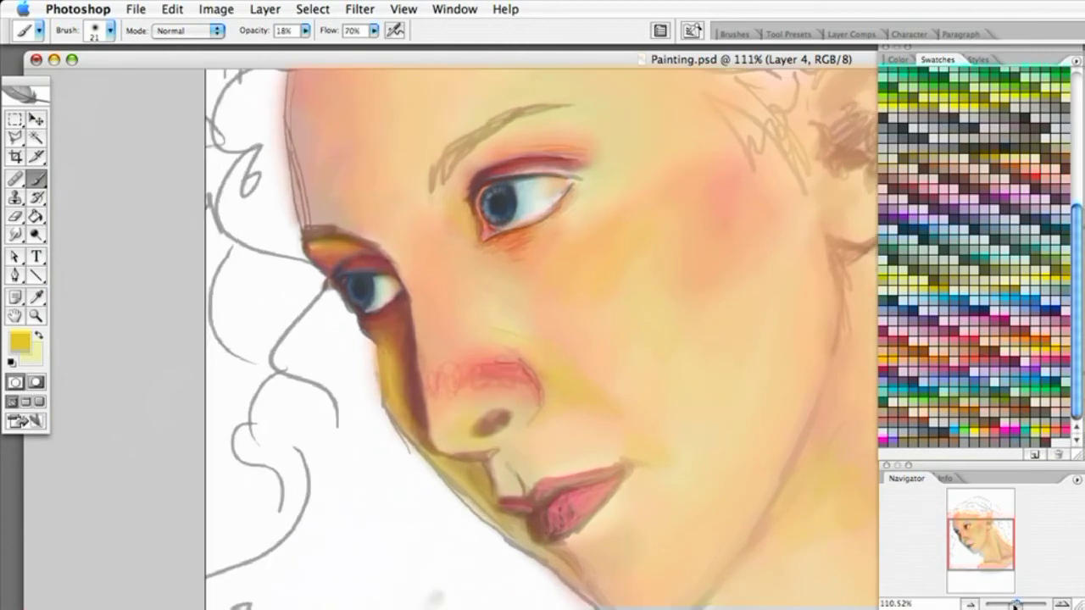
pyautogui.moveTo(1017, 604); pyautogui.dragTo(1029, 604)
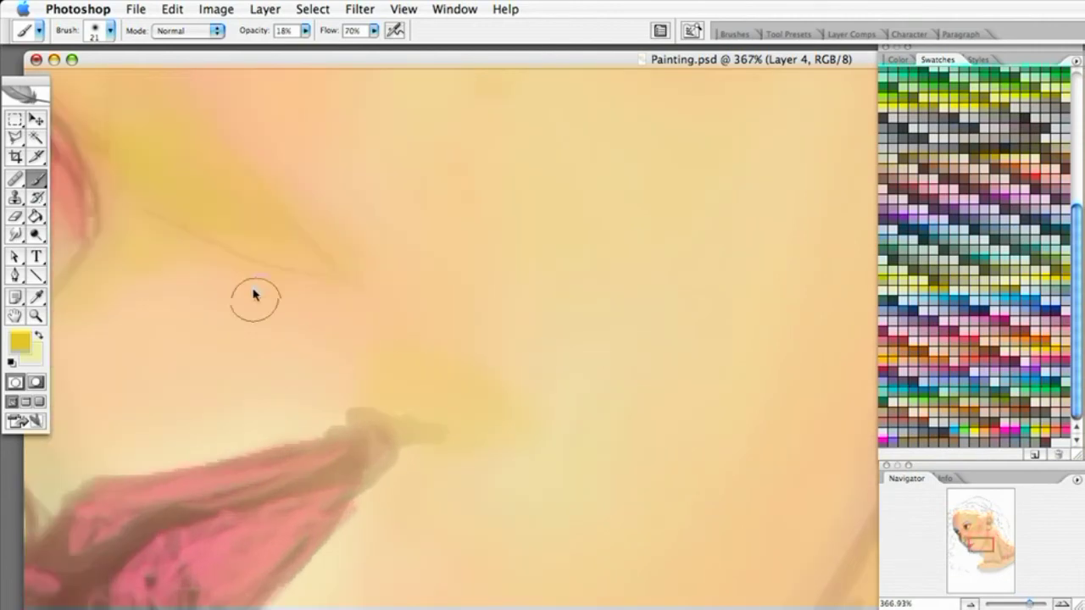
pyautogui.moveTo(259, 255); pyautogui.dragTo(756, 381)
pyautogui.moveTo(251, 229); pyautogui.dragTo(410, 292)
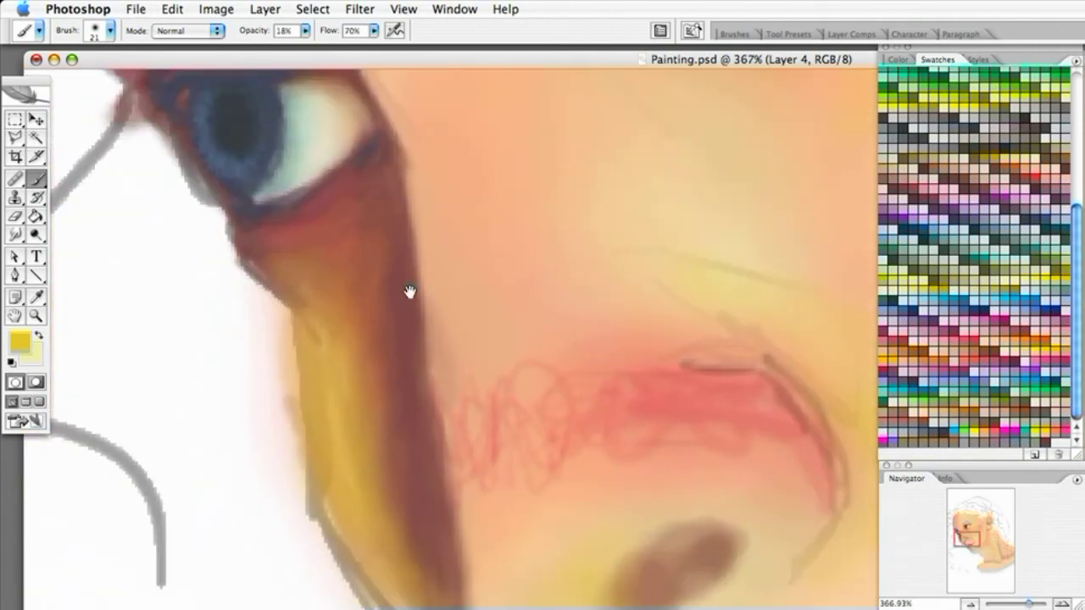
pyautogui.moveTo(467, 249); pyautogui.dragTo(551, 303)
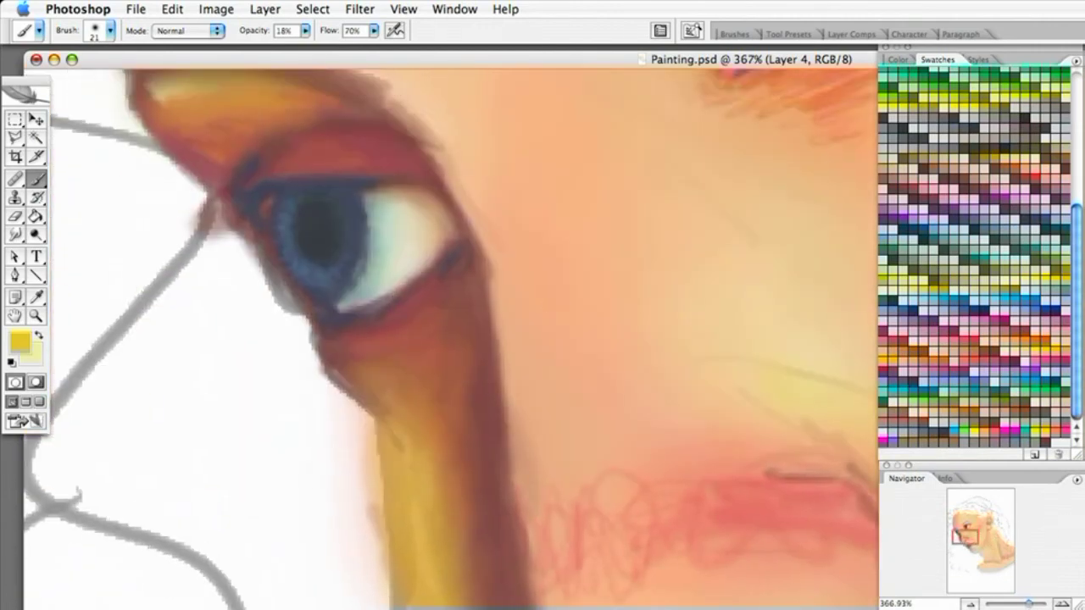
pyautogui.hotkey('ctrl', 'Tab')
pyautogui.moveTo(979, 549); pyautogui.dragTo(960, 539)
pyautogui.hotkey('ctrl', 'Tab')
pyautogui.moveTo(533, 198)
pyautogui.mouseDown()
pyautogui.moveTo(511, 226)
pyautogui.moveTo(534, 286)
pyautogui.mouseUp()
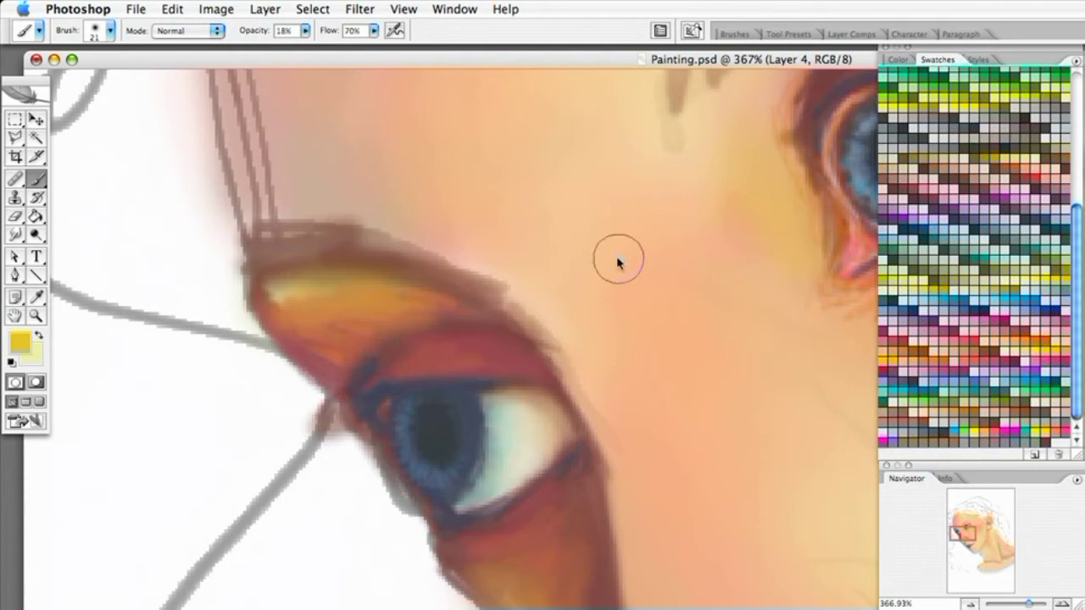
# Pick a light peach swatch and paint a highlight beneath the far brow with a 17 px soft brush at 18% opacity.
pyautogui.click(1067, 336)
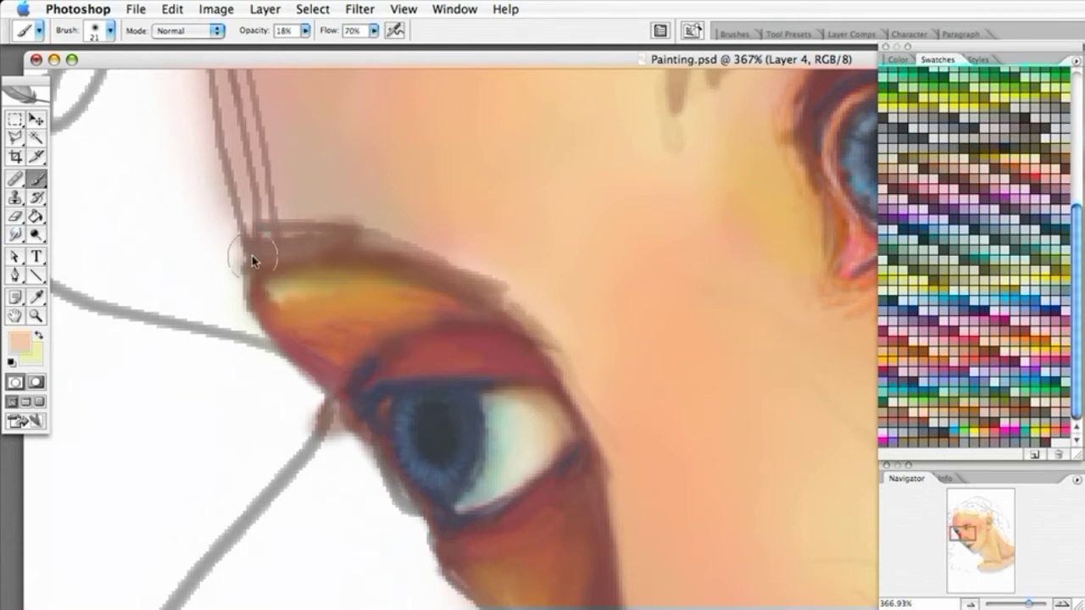
pyautogui.click(109, 30)
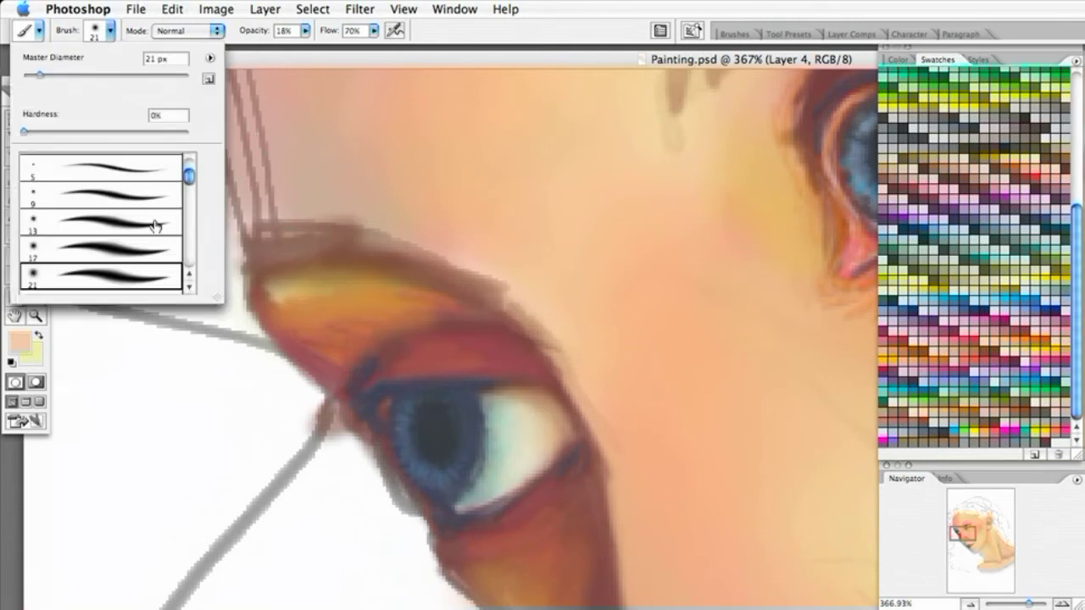
pyautogui.click(134, 256)
pyautogui.click(317, 297)
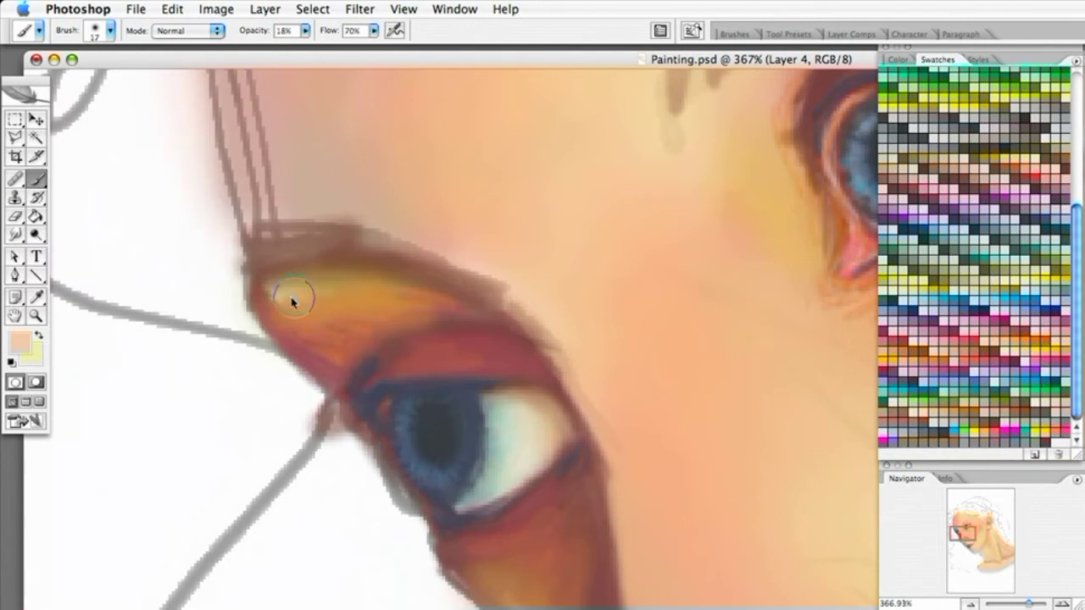
pyautogui.moveTo(281, 305)
pyautogui.mouseDown()
pyautogui.moveTo(305, 295)
pyautogui.moveTo(268, 301)
pyautogui.moveTo(280, 290)
pyautogui.moveTo(282, 319)
pyautogui.moveTo(299, 329)
pyautogui.moveTo(332, 293)
pyautogui.moveTo(275, 297)
pyautogui.moveTo(359, 283)
pyautogui.moveTo(295, 303)
pyautogui.moveTo(399, 293)
pyautogui.moveTo(346, 305)
pyautogui.moveTo(341, 323)
pyautogui.moveTo(364, 310)
pyautogui.moveTo(307, 317)
pyautogui.moveTo(295, 341)
pyautogui.moveTo(387, 307)
pyautogui.moveTo(393, 294)
pyautogui.moveTo(298, 291)
pyautogui.moveTo(283, 302)
pyautogui.moveTo(286, 242)
pyautogui.moveTo(261, 258)
pyautogui.moveTo(268, 286)
pyautogui.moveTo(227, 185)
pyautogui.moveTo(240, 271)
pyautogui.moveTo(245, 249)
pyautogui.moveTo(348, 288)
pyautogui.moveTo(272, 293)
pyautogui.moveTo(346, 319)
pyautogui.moveTo(280, 292)
pyautogui.moveTo(266, 299)
pyautogui.moveTo(352, 293)
pyautogui.moveTo(272, 283)
pyautogui.moveTo(226, 237)
pyautogui.moveTo(237, 192)
pyautogui.moveTo(263, 198)
pyautogui.moveTo(247, 219)
pyautogui.moveTo(379, 211)
pyautogui.moveTo(354, 199)
pyautogui.moveTo(251, 212)
pyautogui.mouseUp()
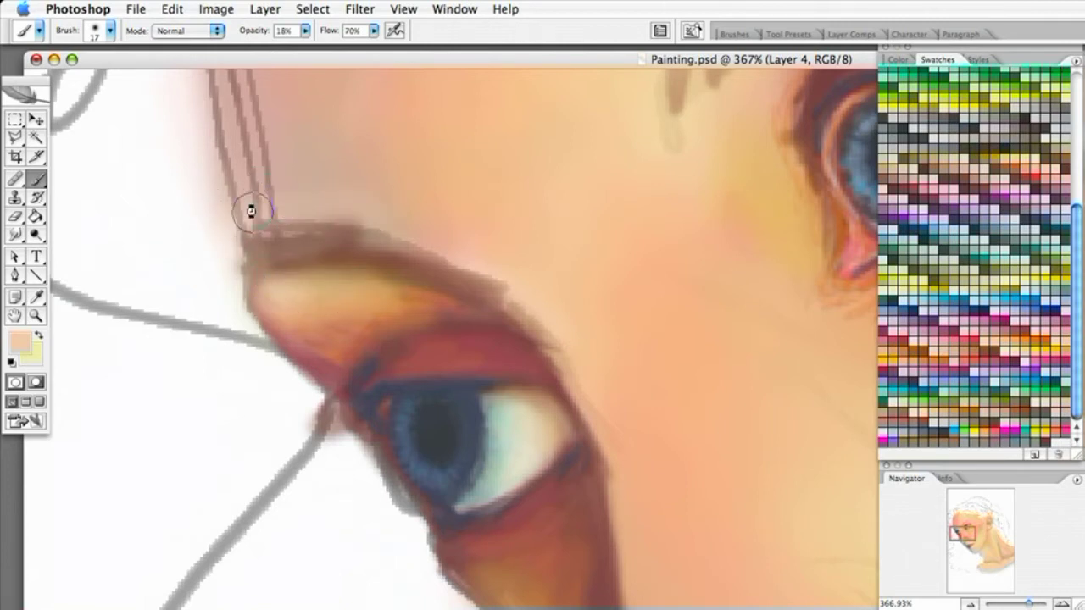
# Raise the brush opacity to 45% and paint peach over the sketch lines and forehead above the far brow.
pyautogui.click(305, 31)
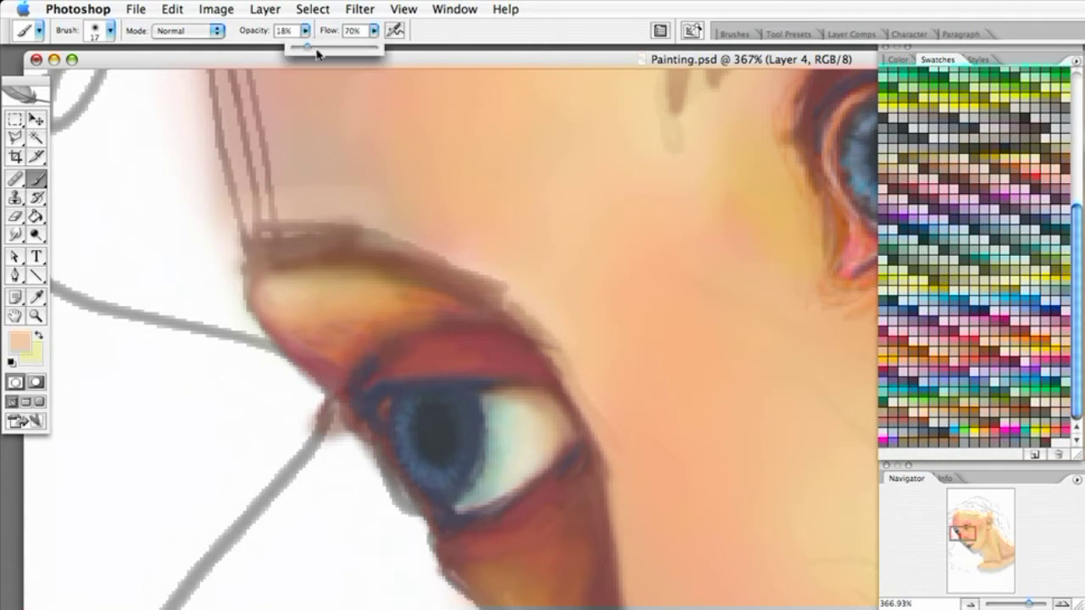
pyautogui.click(305, 33)
pyautogui.click(305, 32)
pyautogui.click(250, 204)
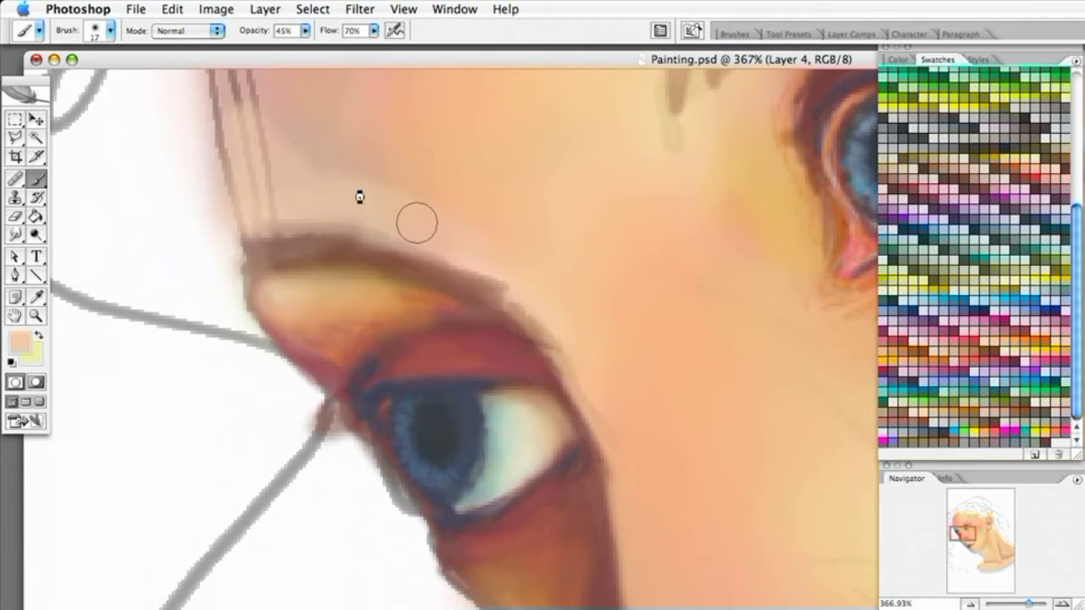
# Sample a tan skin tone and paint it along the forehead edge and just above the far brow.
pyautogui.click(15, 297)
pyautogui.click(37, 297)
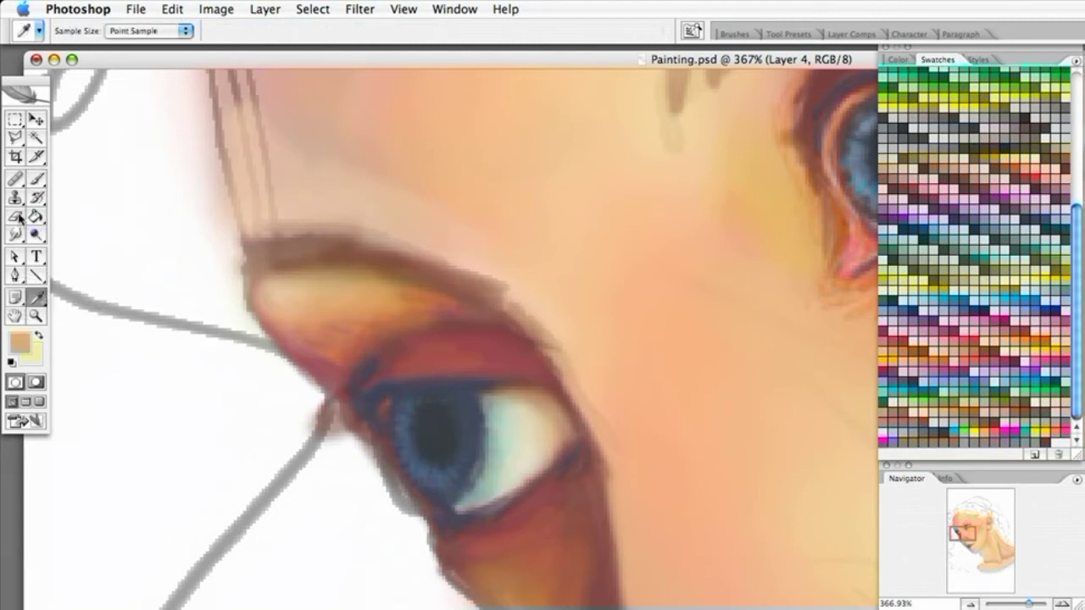
pyautogui.click(37, 178)
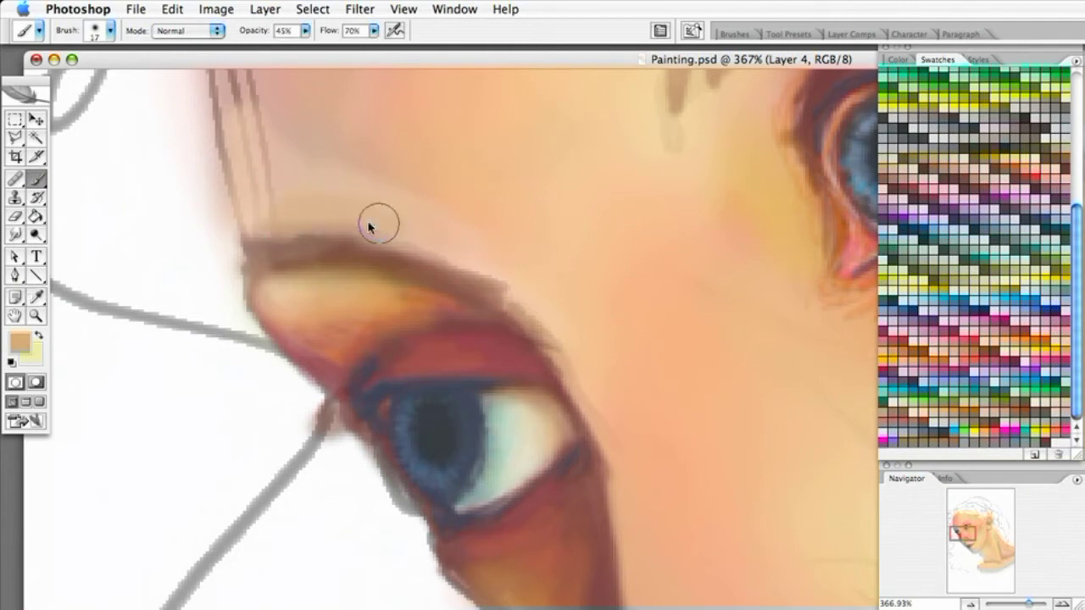
pyautogui.moveTo(246, 133)
pyautogui.mouseDown()
pyautogui.moveTo(261, 212)
pyautogui.moveTo(249, 205)
pyautogui.moveTo(245, 234)
pyautogui.moveTo(260, 217)
pyautogui.moveTo(329, 228)
pyautogui.mouseUp()
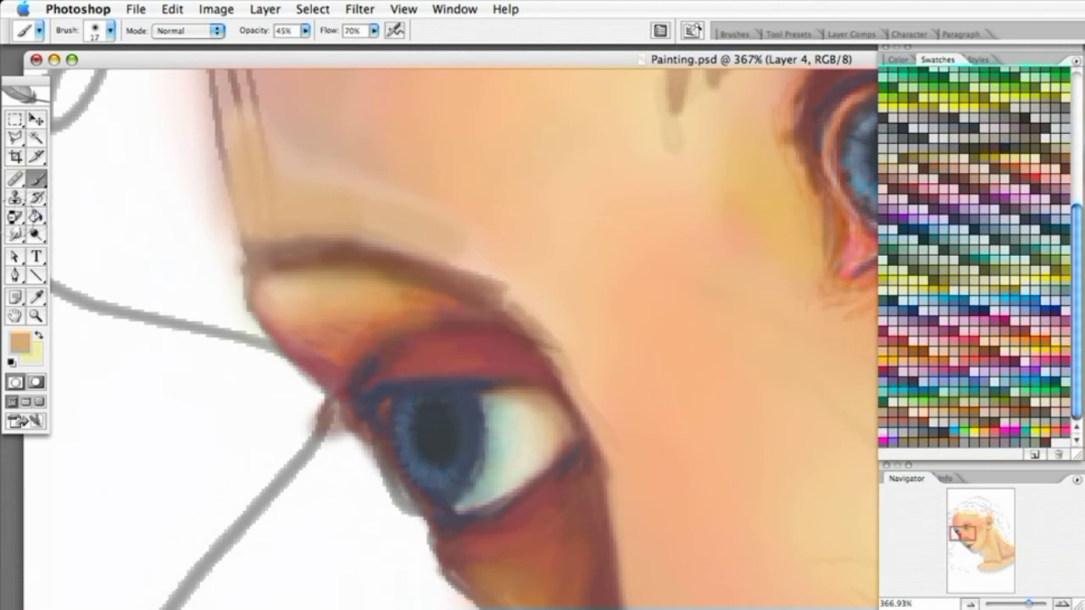
# Erase the paint spilling past the far brow and eye contour with a 21 px eraser at 87% opacity, checking with the sketch lines hidden.
pyautogui.click(14, 215)
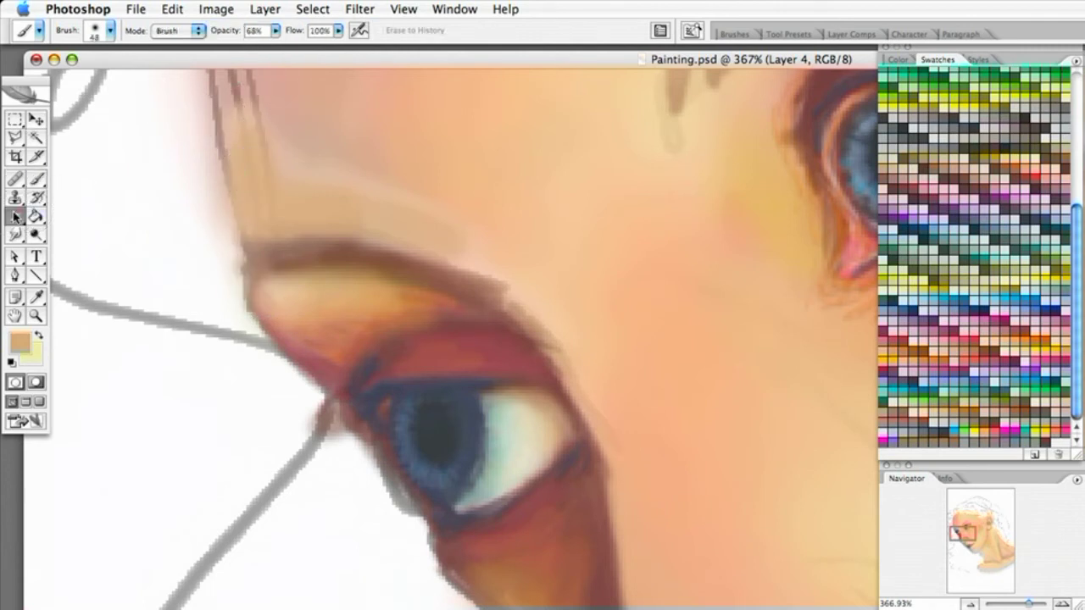
pyautogui.click(276, 34)
pyautogui.click(276, 35)
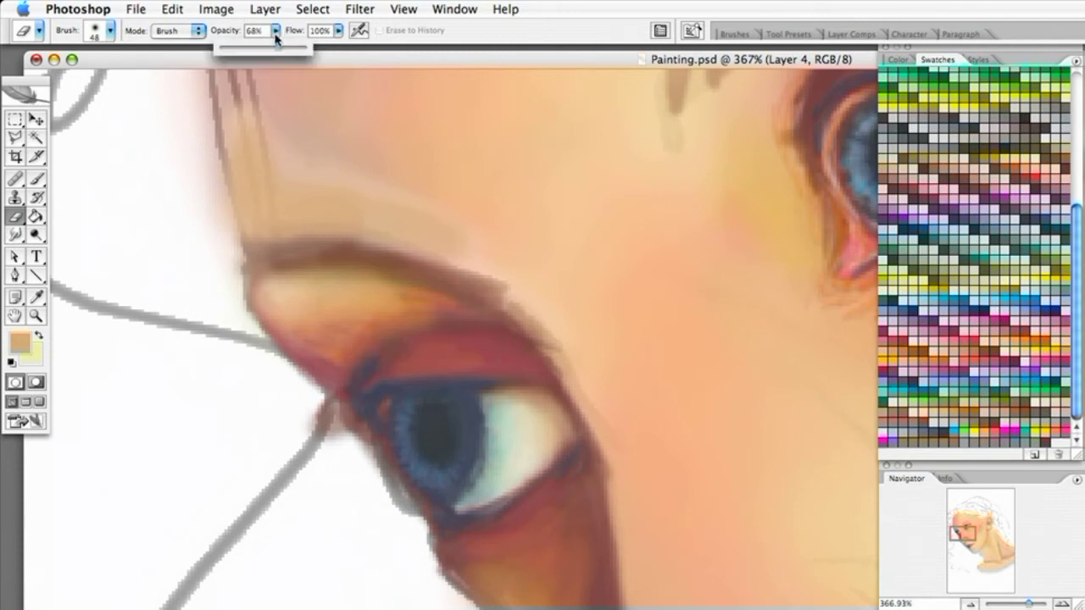
pyautogui.moveTo(293, 56); pyautogui.dragTo(292, 56)
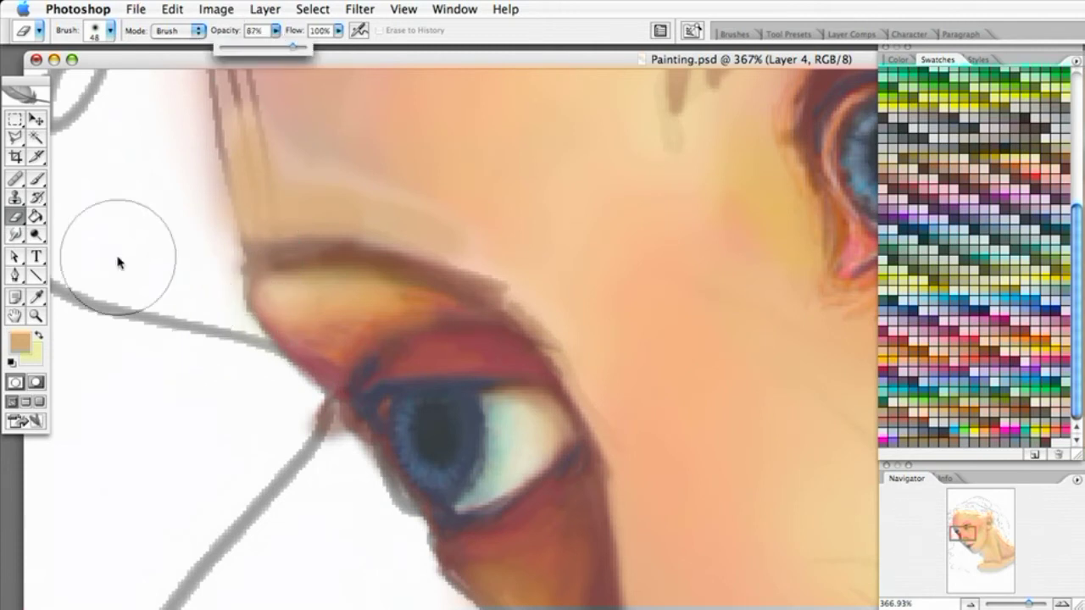
pyautogui.click(109, 32)
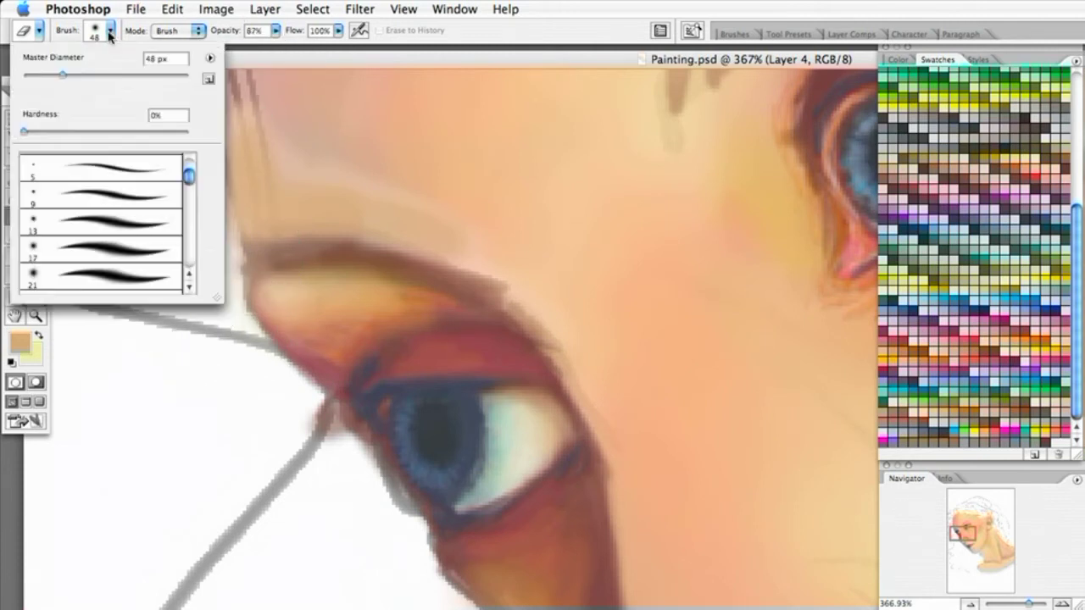
pyautogui.click(151, 277)
pyautogui.click(219, 336)
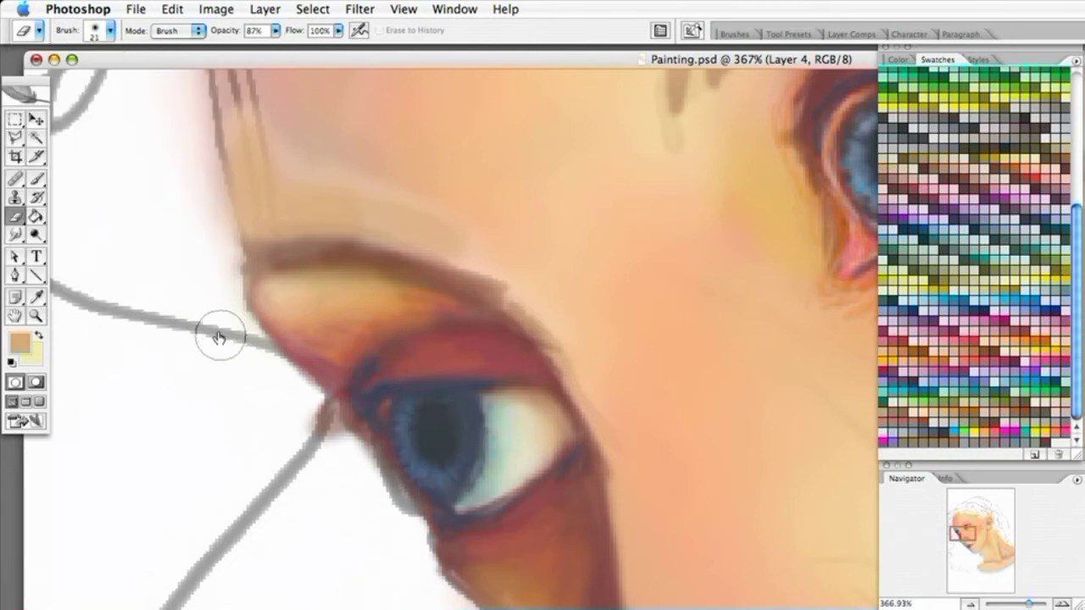
pyautogui.moveTo(204, 271); pyautogui.dragTo(312, 420)
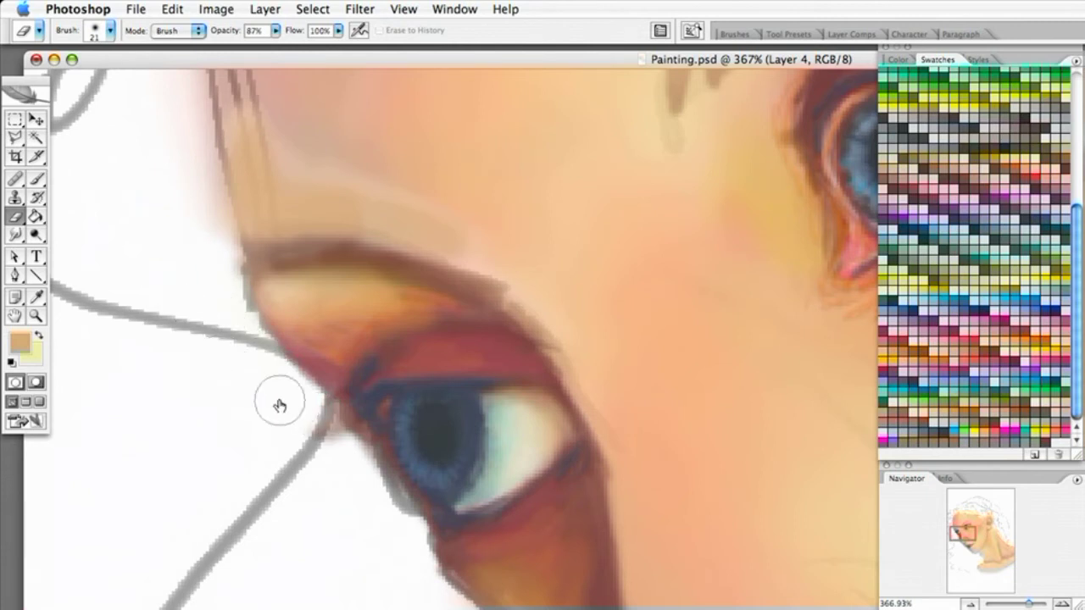
pyautogui.click(1084, 332)
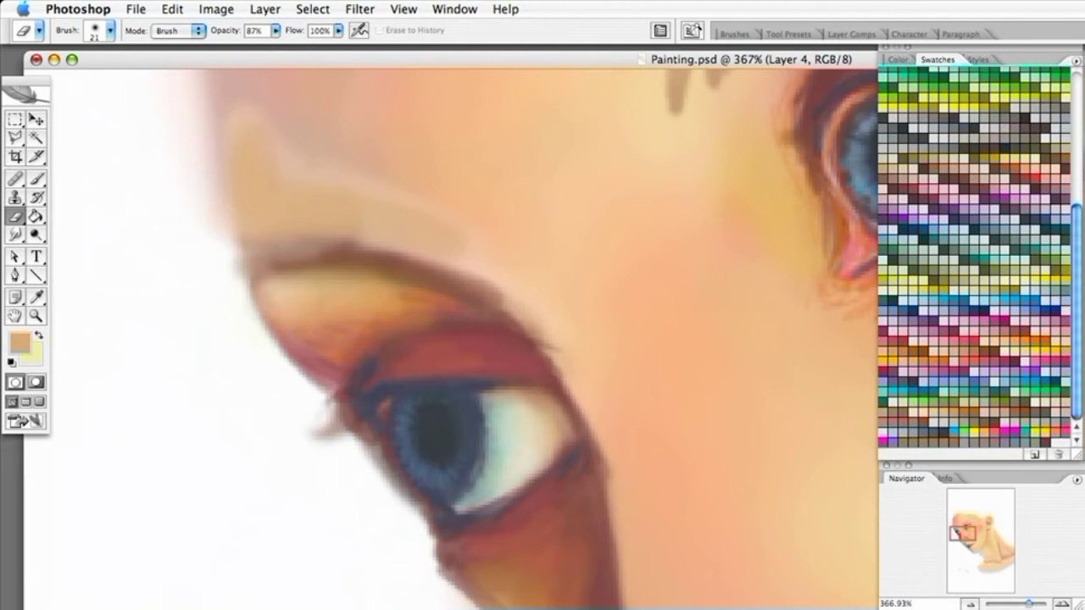
pyautogui.click(1084, 332)
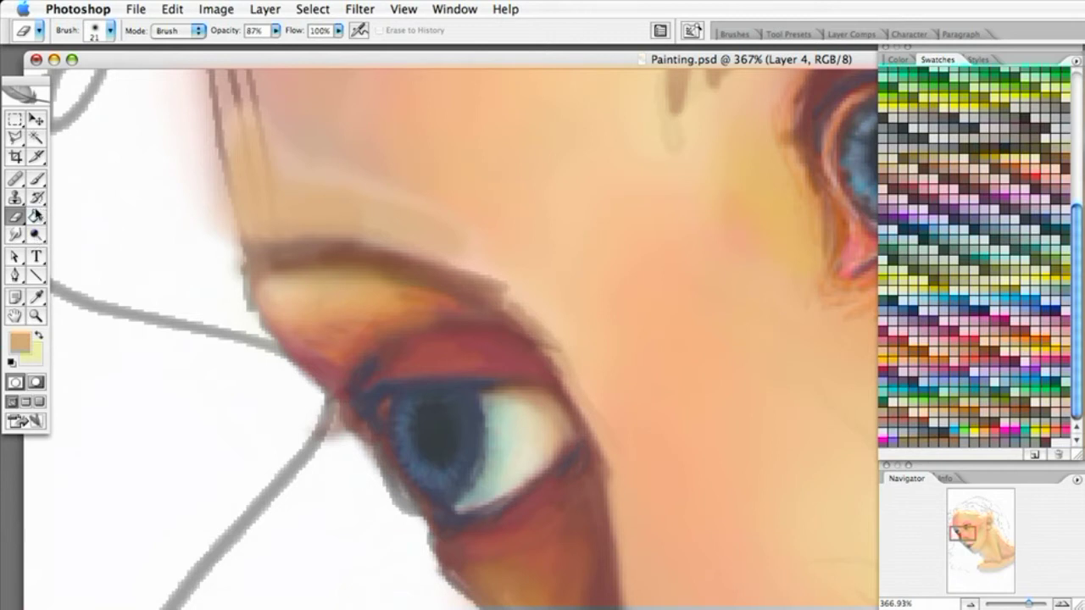
# Brush the tan skin tone over the area between the far brow and the eyelid at 45% opacity.
pyautogui.click(37, 180)
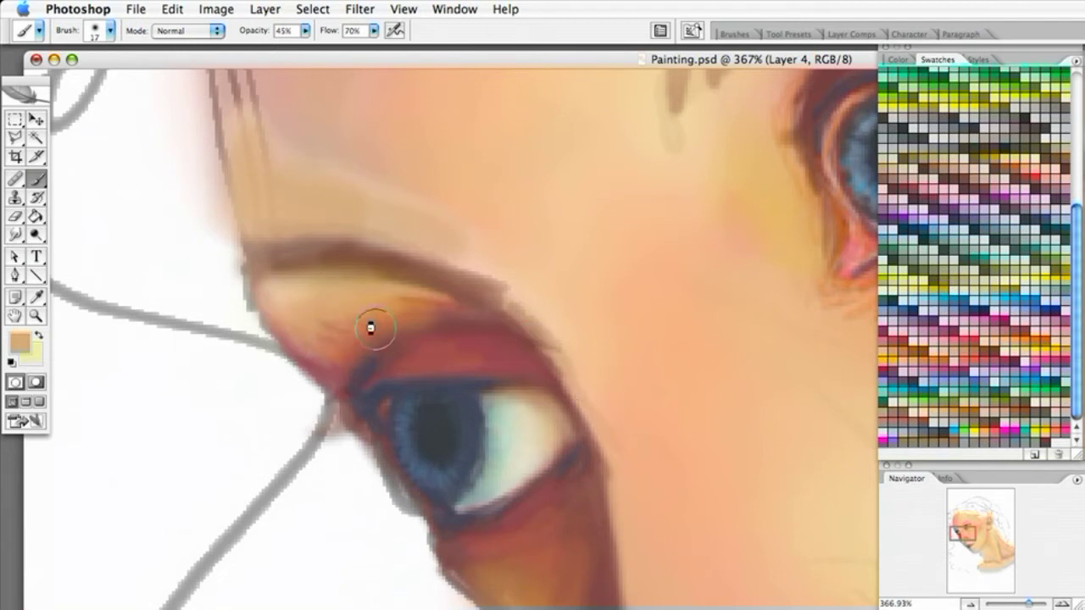
pyautogui.moveTo(392, 370)
pyautogui.mouseDown()
pyautogui.moveTo(468, 372)
pyautogui.moveTo(405, 364)
pyautogui.moveTo(454, 364)
pyautogui.mouseUp()
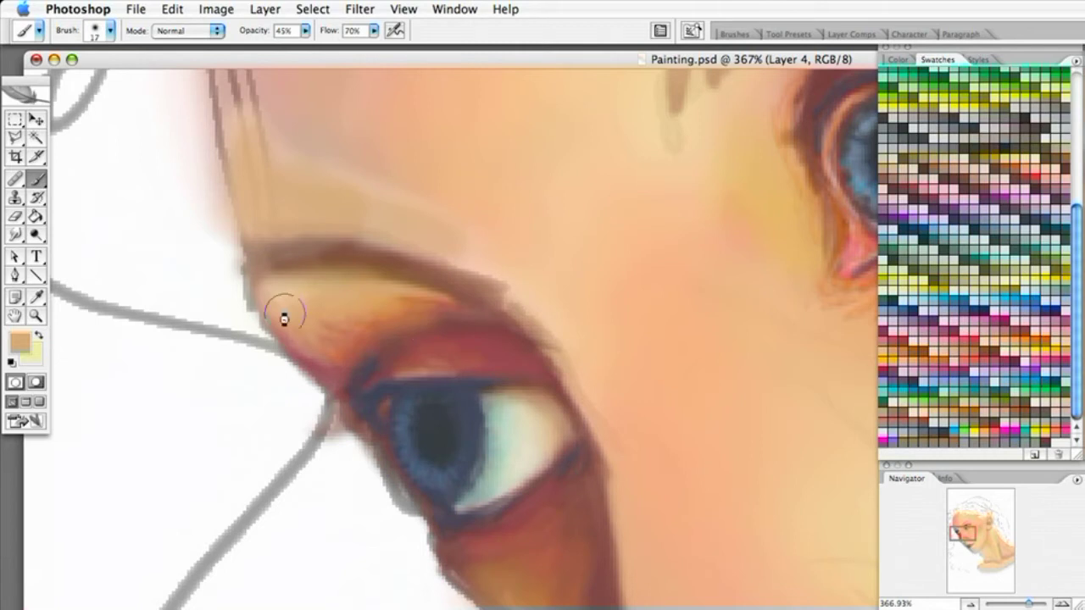
pyautogui.moveTo(339, 316)
pyautogui.mouseDown()
pyautogui.moveTo(356, 300)
pyautogui.moveTo(371, 307)
pyautogui.mouseUp()
# Compare with the reference photo, and paint muted green around the far brow, down the nose bridge and beneath the near eye at 17% opacity.
pyautogui.moveTo(0, 59)
pyautogui.mouseDown()
pyautogui.moveTo(637, 110)
pyautogui.moveTo(755, 149)
pyautogui.moveTo(762, 111)
pyautogui.mouseUp()
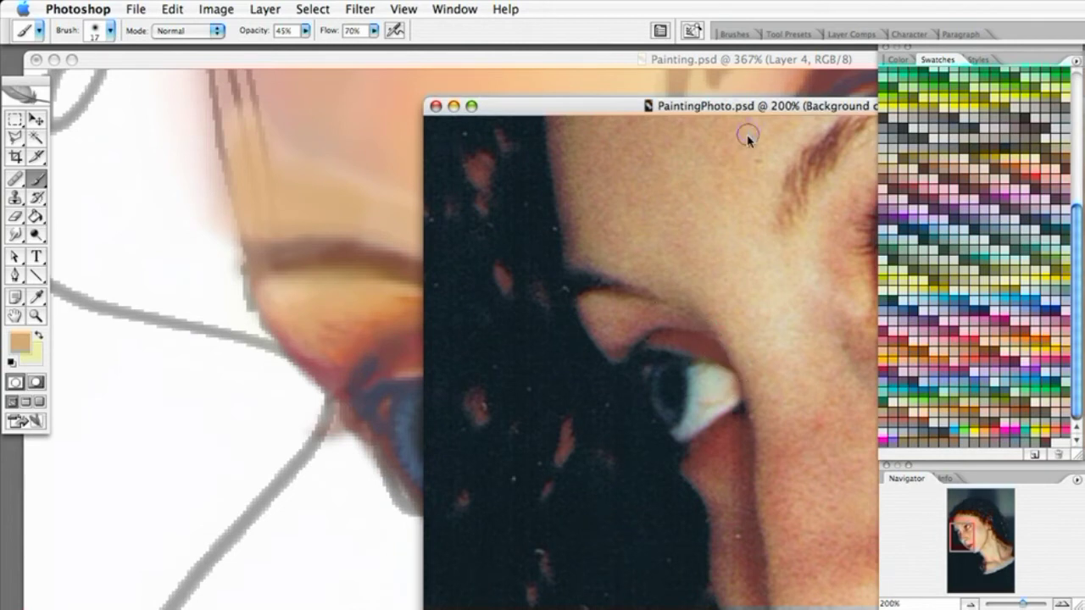
pyautogui.moveTo(752, 114)
pyautogui.mouseDown()
pyautogui.moveTo(1, 238)
pyautogui.moveTo(2, 279)
pyautogui.moveTo(4, 66)
pyautogui.mouseUp()
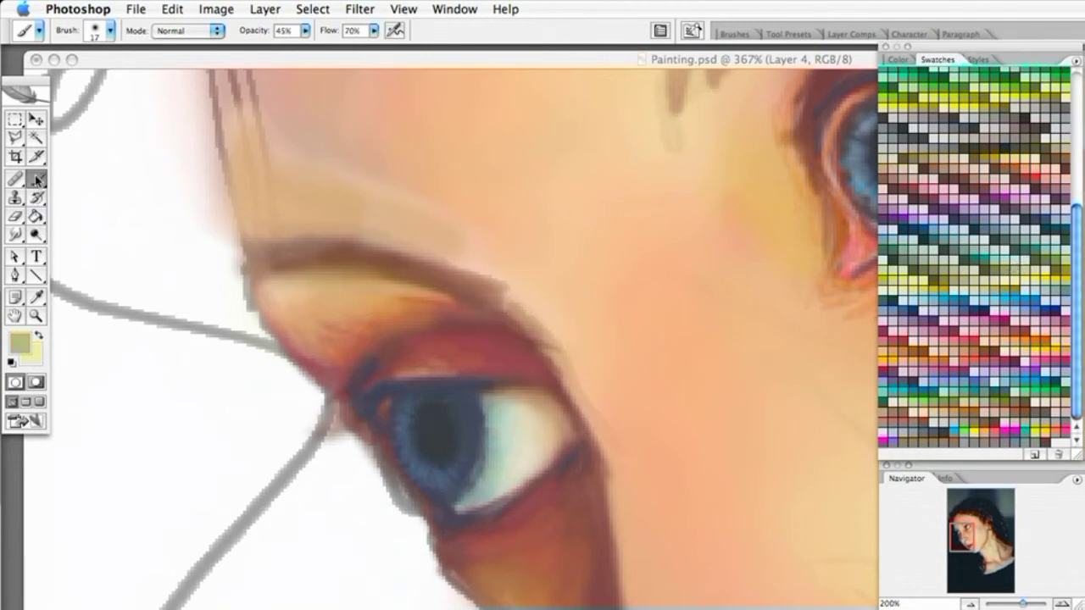
pyautogui.click(304, 30)
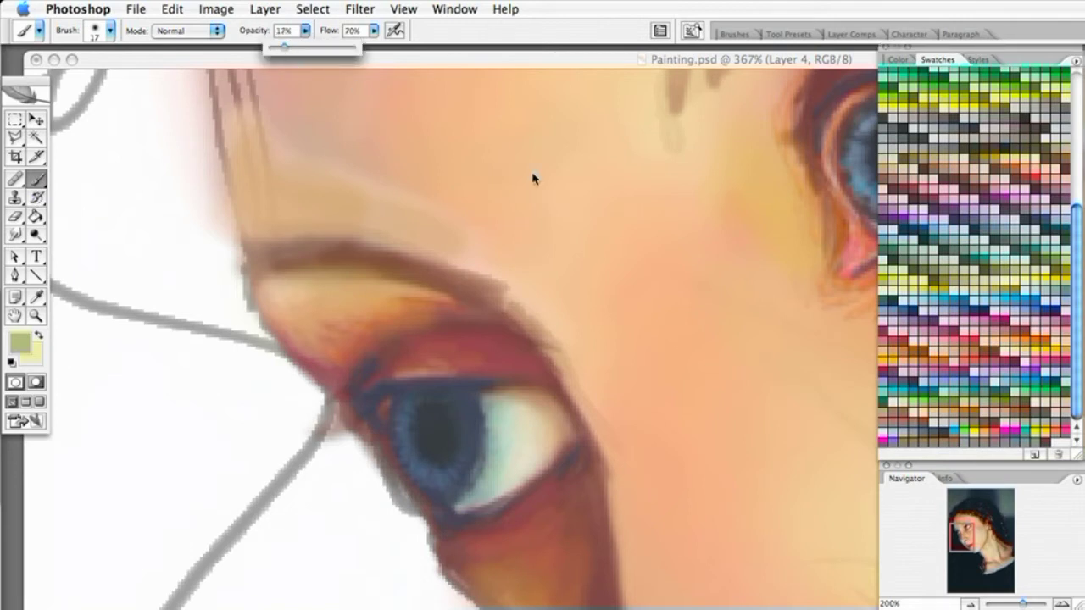
pyautogui.click(473, 293)
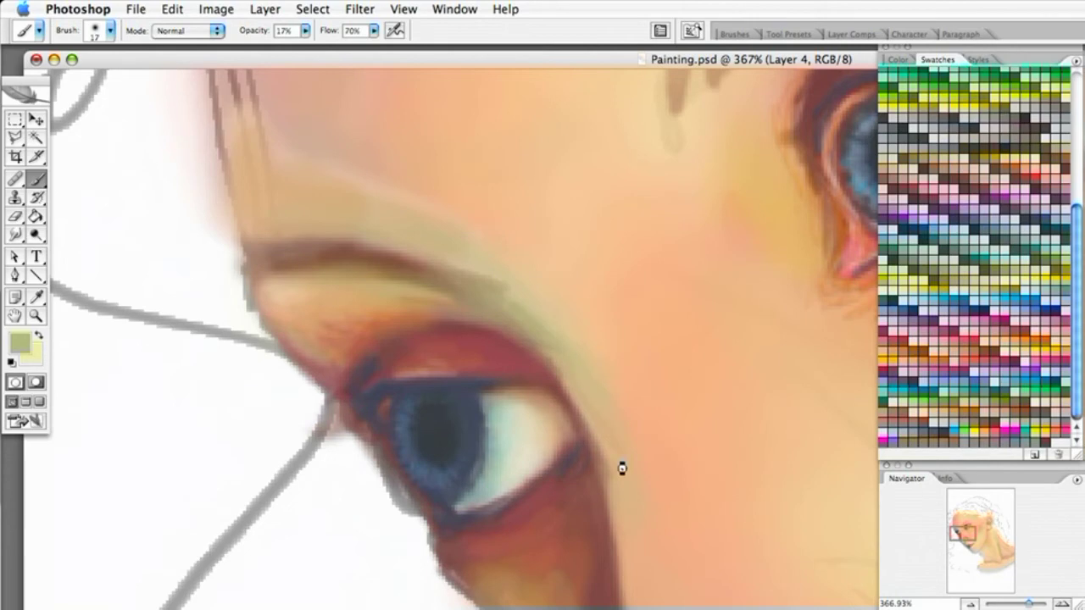
pyautogui.moveTo(667, 516); pyautogui.dragTo(574, 467)
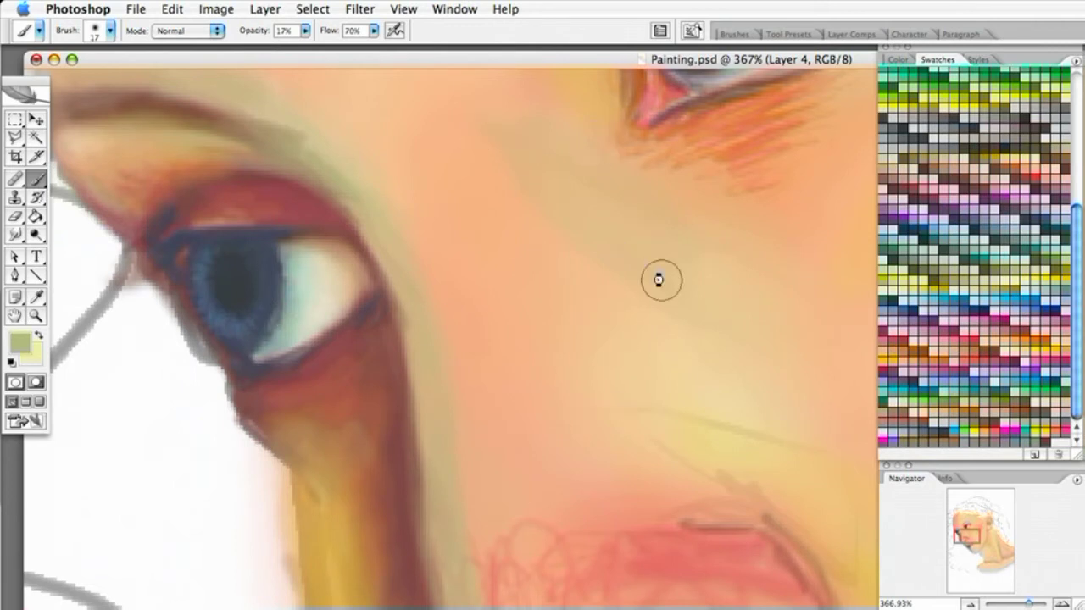
pyautogui.press('space')
pyautogui.moveTo(492, 283); pyautogui.dragTo(661, 310)
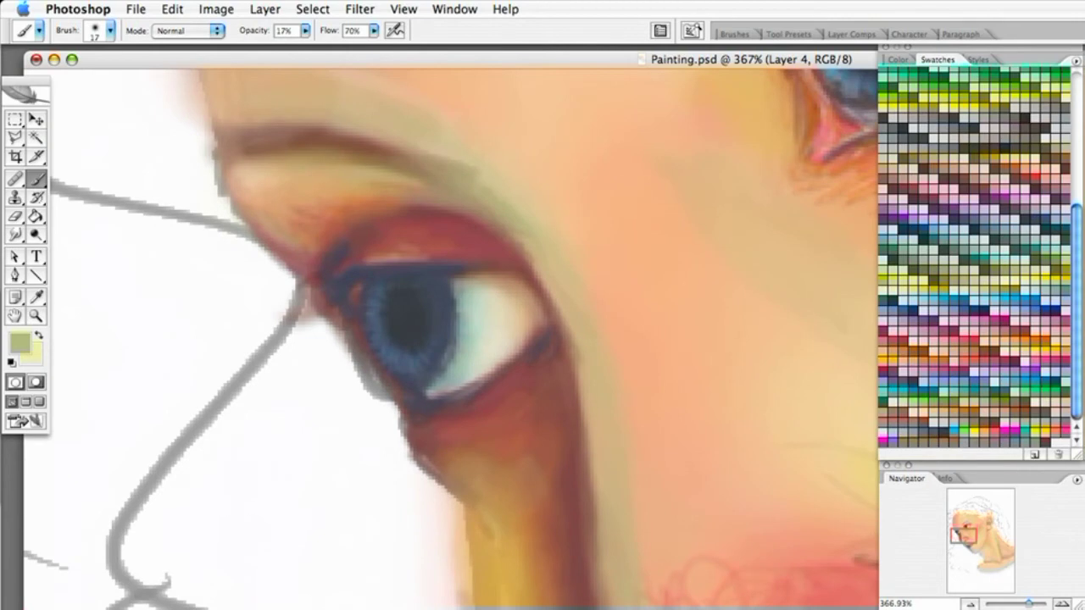
# Paint light pink and pale beige swatch colours along the far side of the forehead with a 27 px soft brush at 53% opacity.
pyautogui.moveTo(1030, 603); pyautogui.dragTo(1022, 603)
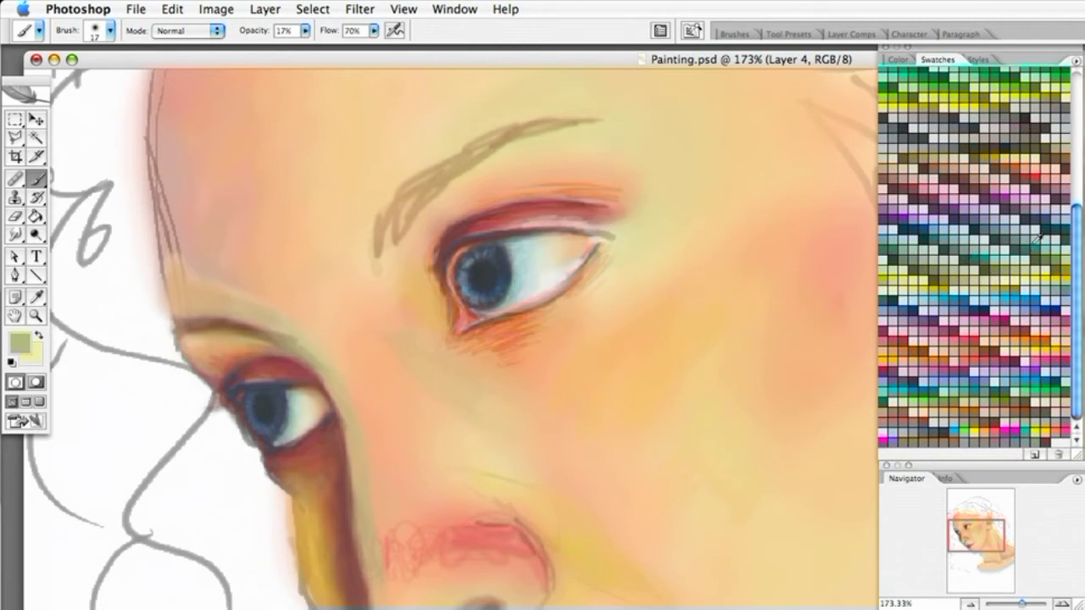
pyautogui.click(1057, 175)
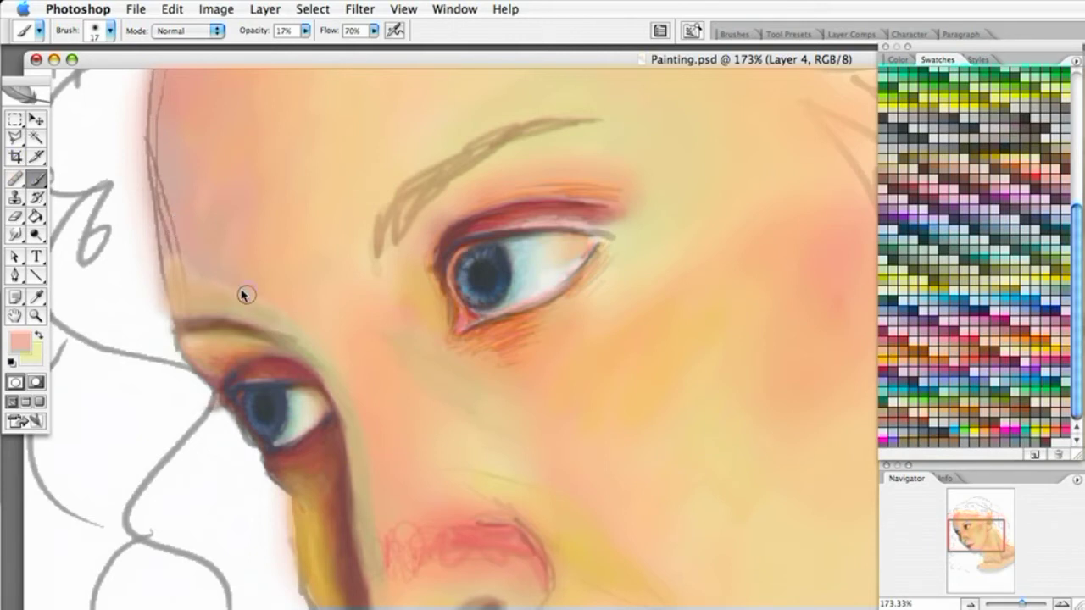
pyautogui.click(305, 30)
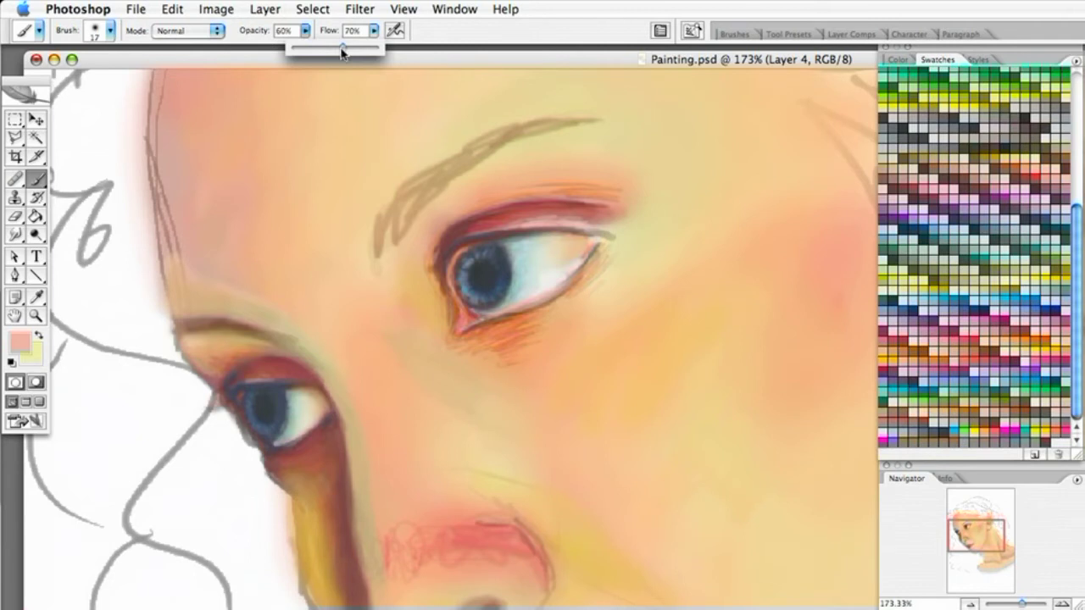
pyautogui.click(109, 31)
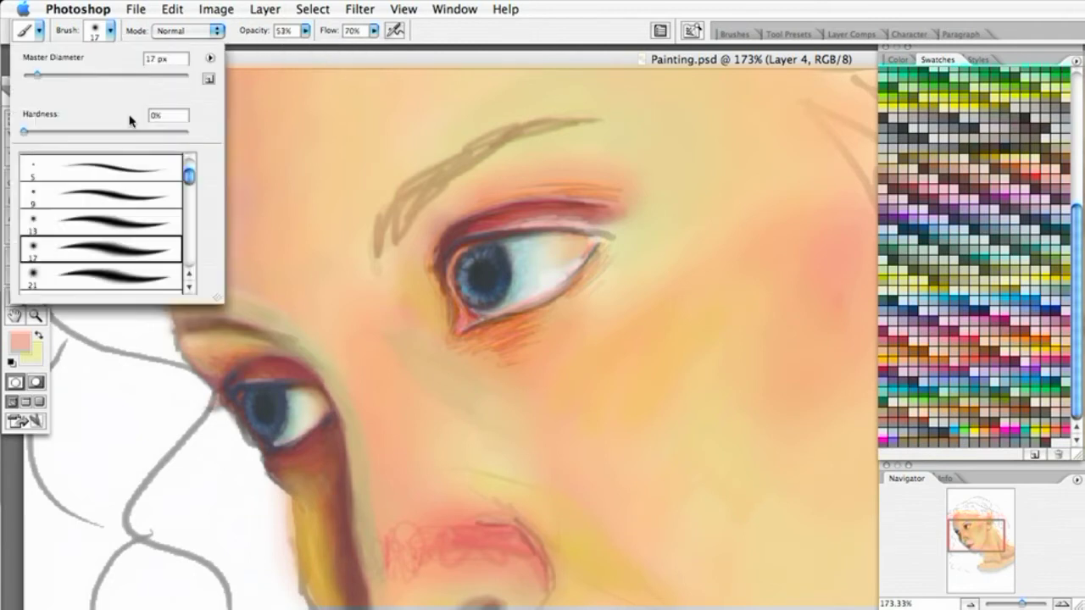
pyautogui.click(189, 289)
pyautogui.click(161, 288)
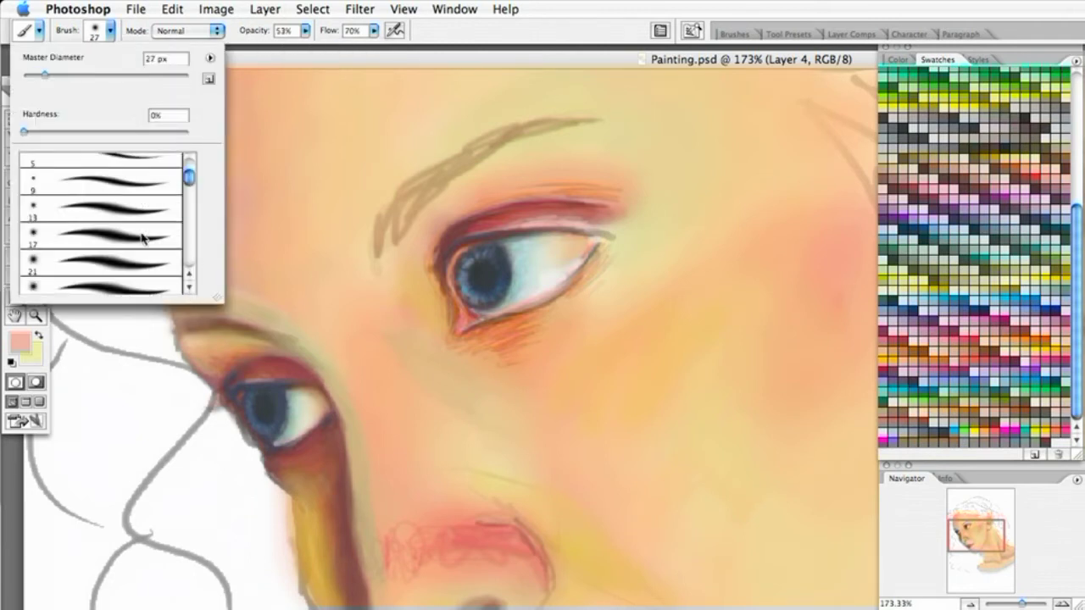
pyautogui.press('Return')
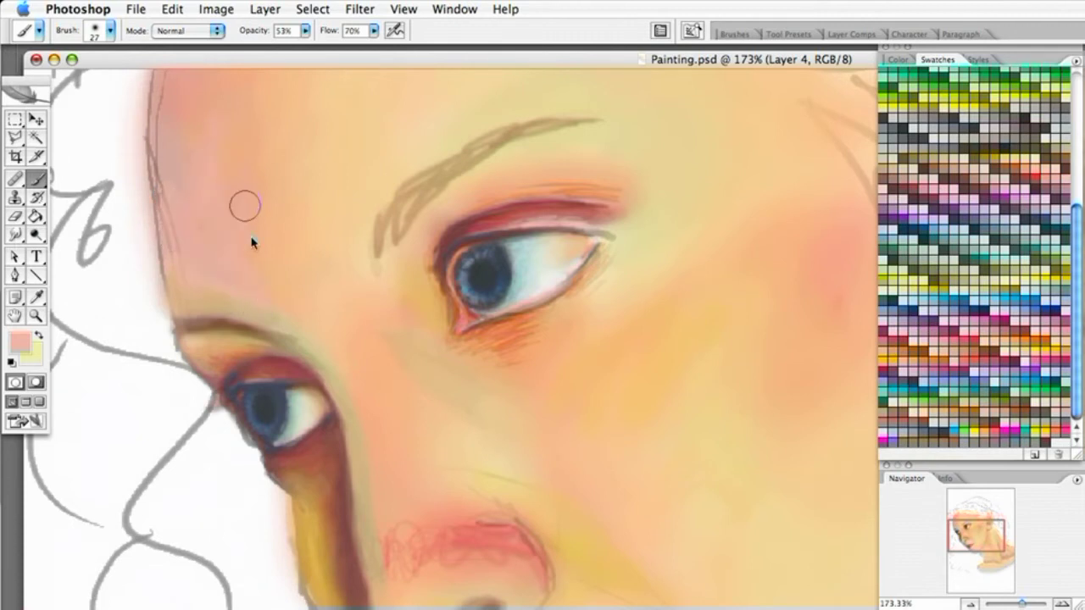
pyautogui.click(1031, 261)
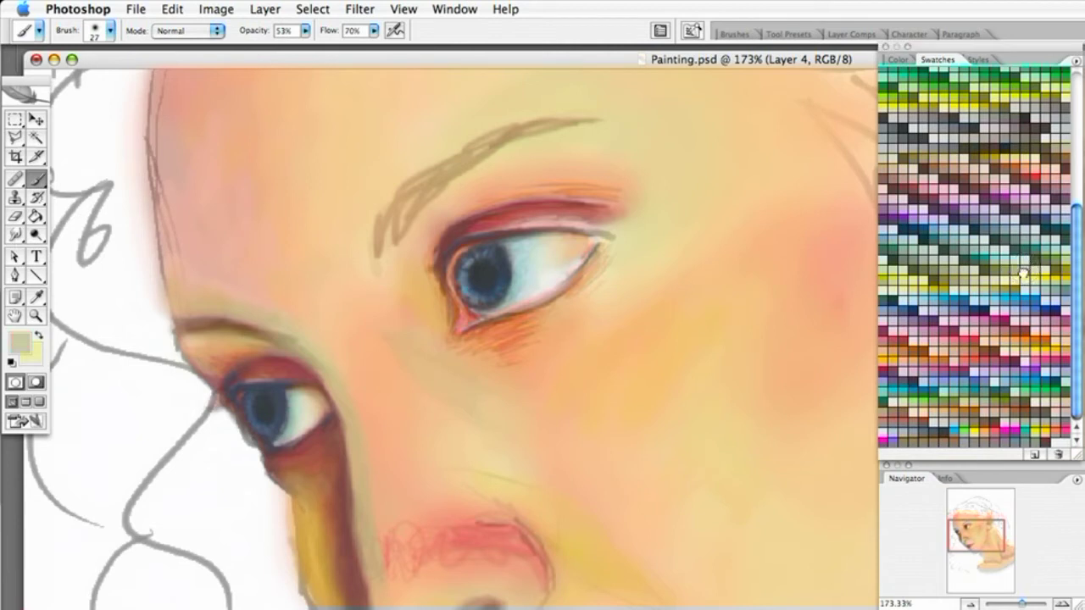
pyautogui.moveTo(168, 183)
pyautogui.mouseDown()
pyautogui.moveTo(177, 253)
pyautogui.moveTo(168, 175)
pyautogui.moveTo(178, 279)
pyautogui.mouseUp()
# Pick an olive green swatch and paint a shadow band along the forehead's far edge, from the brow up to the hairline.
pyautogui.click(1019, 262)
pyautogui.click(1007, 268)
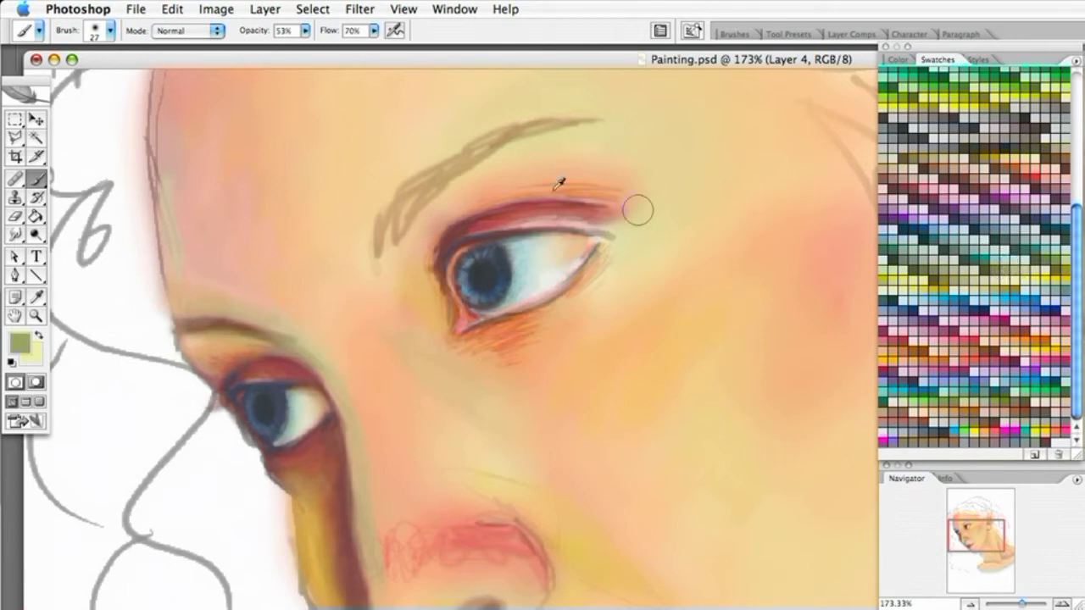
pyautogui.moveTo(186, 266)
pyautogui.mouseDown()
pyautogui.moveTo(161, 227)
pyautogui.moveTo(175, 314)
pyautogui.moveTo(164, 173)
pyautogui.moveTo(164, 243)
pyautogui.moveTo(154, 188)
pyautogui.moveTo(167, 82)
pyautogui.moveTo(148, 163)
pyautogui.moveTo(188, 262)
pyautogui.moveTo(189, 301)
pyautogui.moveTo(149, 211)
pyautogui.mouseUp()
pyautogui.moveTo(189, 243)
pyautogui.mouseDown()
pyautogui.moveTo(166, 118)
pyautogui.moveTo(163, 128)
pyautogui.moveTo(163, 73)
pyautogui.moveTo(179, 74)
pyautogui.moveTo(205, 243)
pyautogui.moveTo(194, 294)
pyautogui.moveTo(217, 300)
pyautogui.moveTo(179, 200)
pyautogui.moveTo(194, 208)
pyautogui.moveTo(203, 264)
pyautogui.mouseUp()
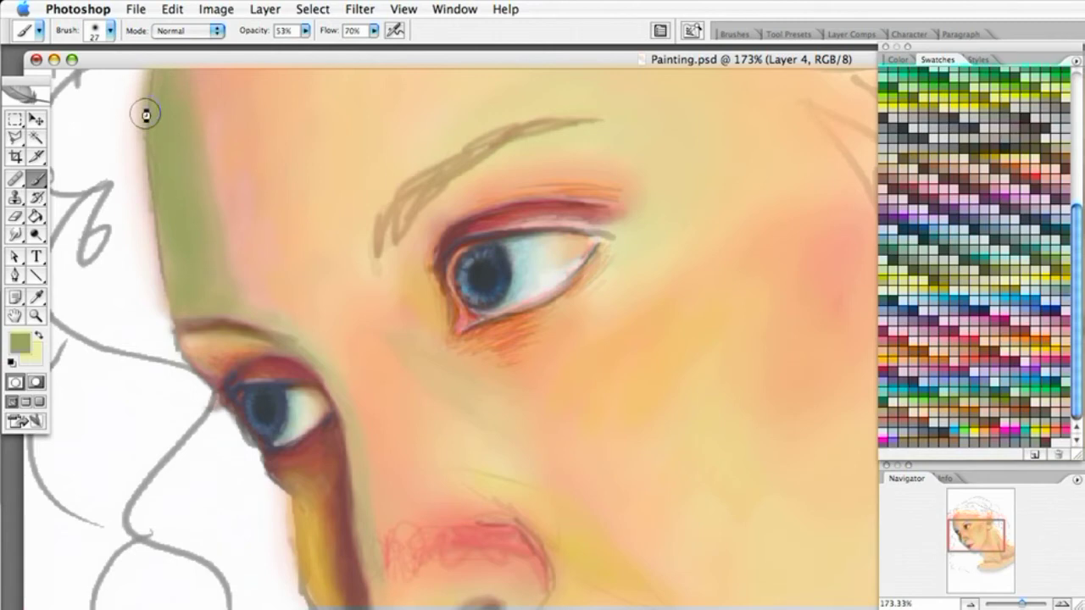
pyautogui.moveTo(303, 159)
pyautogui.mouseDown()
pyautogui.moveTo(322, 211)
pyautogui.moveTo(309, 275)
pyautogui.mouseUp()
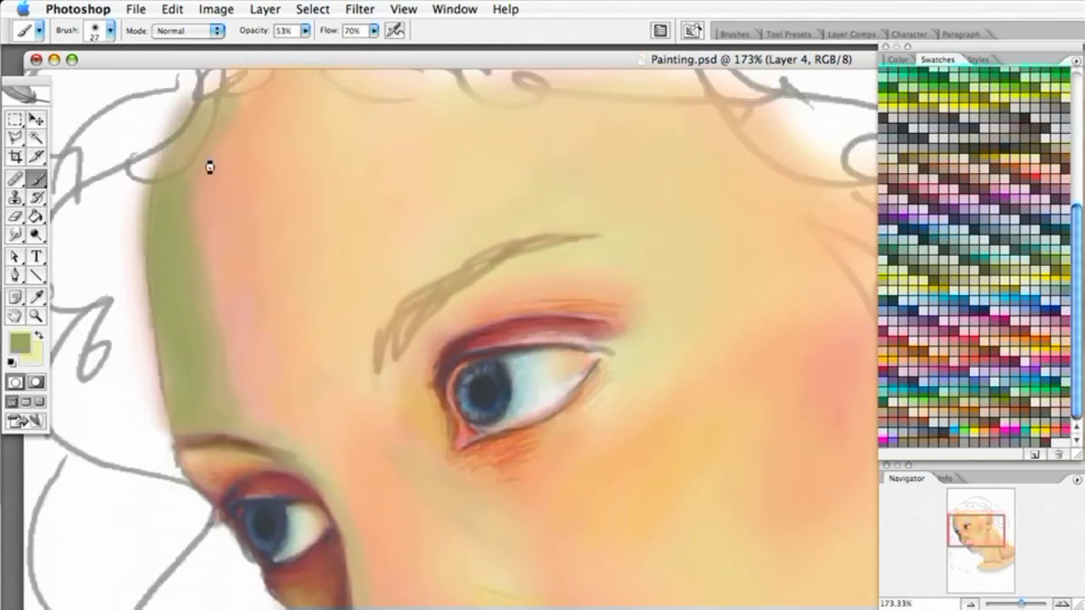
pyautogui.moveTo(297, 145); pyautogui.dragTo(322, 237)
pyautogui.moveTo(219, 276)
pyautogui.mouseDown()
pyautogui.moveTo(193, 363)
pyautogui.moveTo(242, 218)
pyautogui.moveTo(188, 345)
pyautogui.moveTo(213, 366)
pyautogui.moveTo(216, 318)
pyautogui.mouseUp()
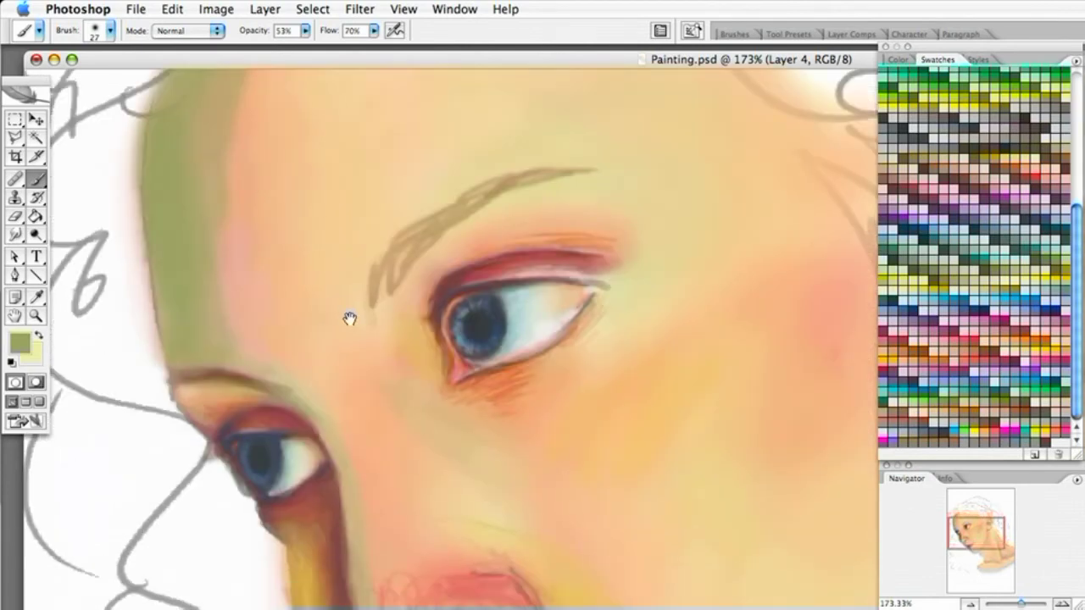
pyautogui.moveTo(349, 318); pyautogui.dragTo(335, 232)
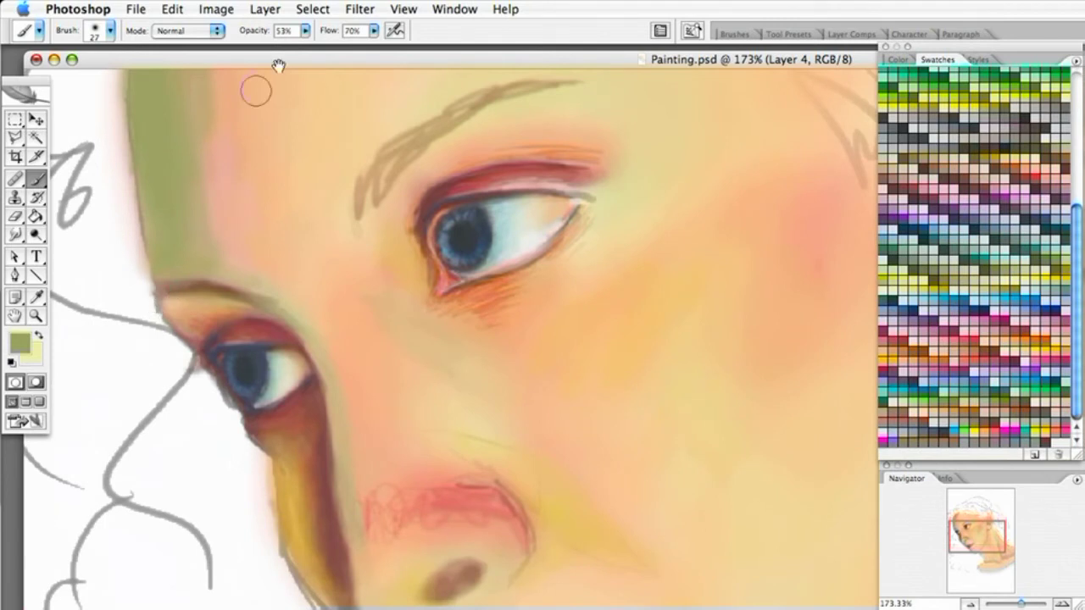
# Lower the brush opacity to 10% and glaze olive green lightly around the outer end of the far brow.
pyautogui.click(305, 30)
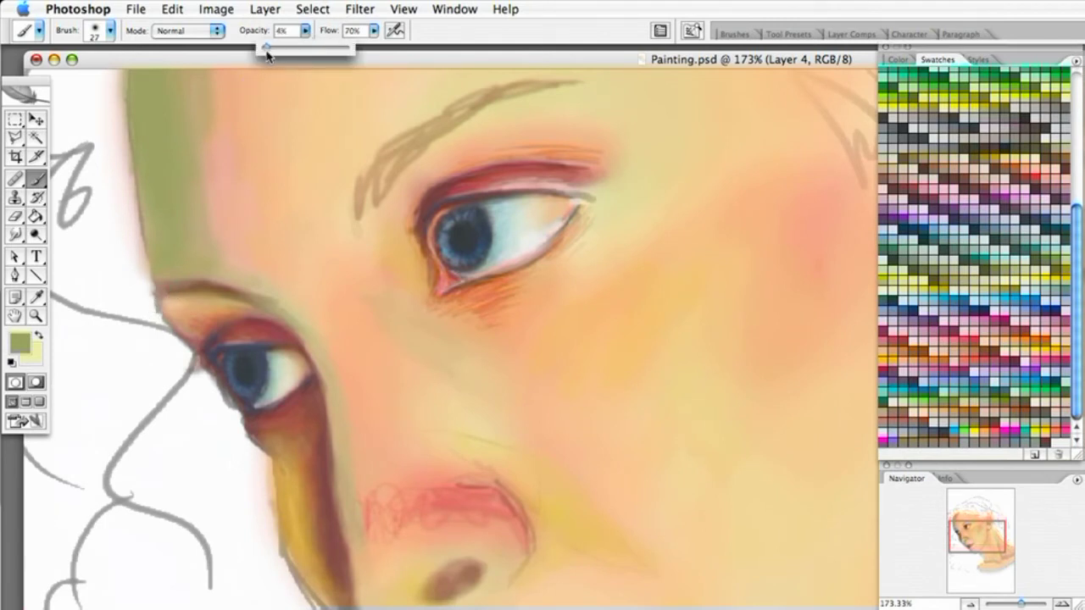
pyautogui.moveTo(271, 56); pyautogui.dragTo(272, 56)
pyautogui.click(147, 318)
pyautogui.moveTo(165, 302)
pyautogui.mouseDown()
pyautogui.moveTo(185, 303)
pyautogui.moveTo(166, 295)
pyautogui.moveTo(172, 305)
pyautogui.mouseUp()
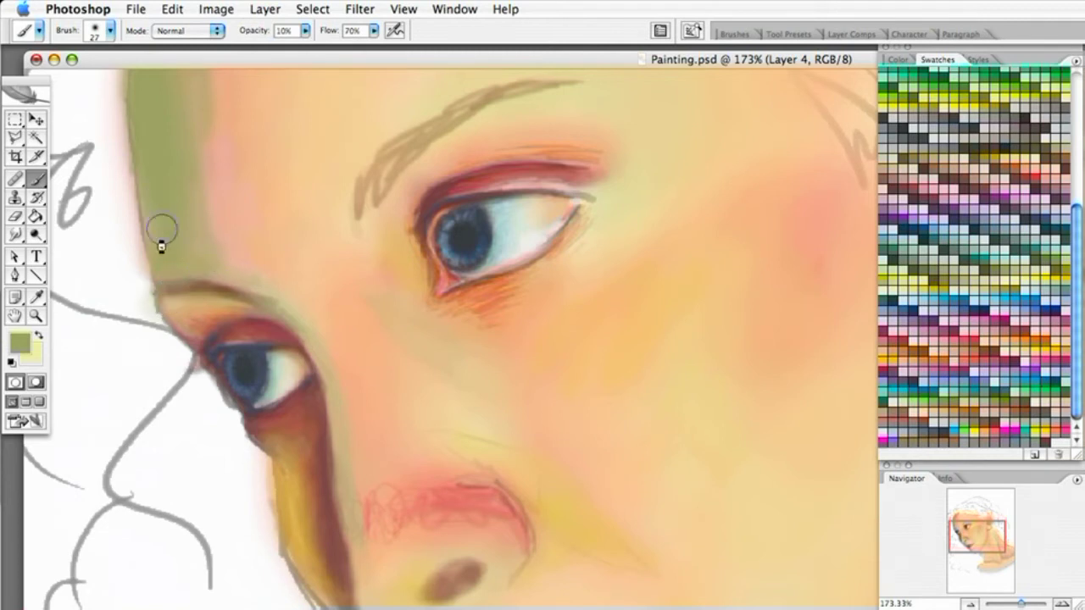
# Switch to the Eyedropper to sample a new paint colour.
pyautogui.click(39, 296)
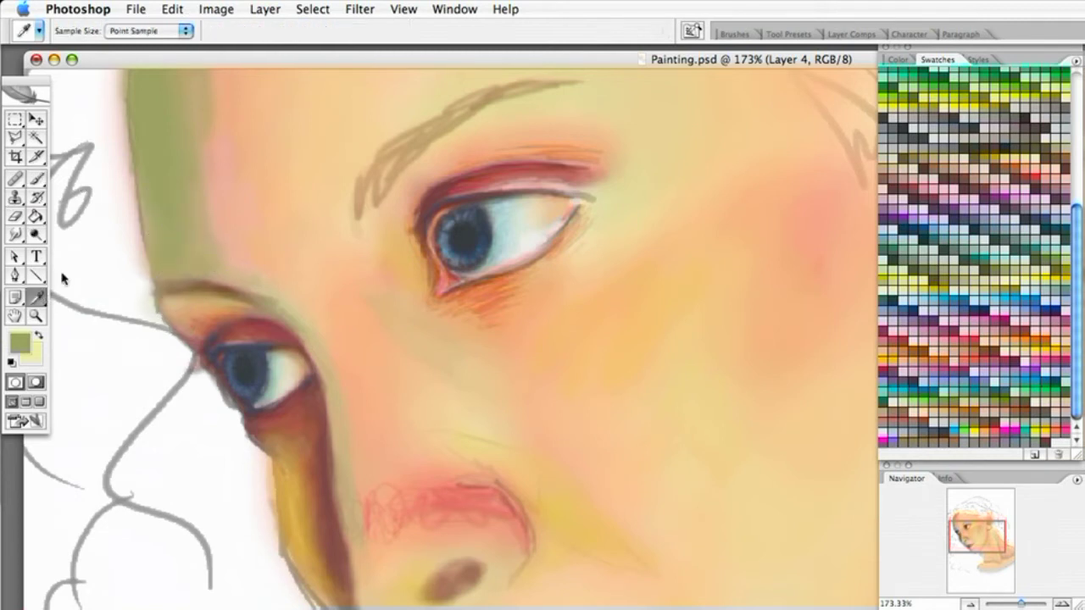
# Sample a tan skin tone and brush it over the green shadow on the forehead at 36% opacity.
pyautogui.click(194, 296)
pyautogui.click(36, 179)
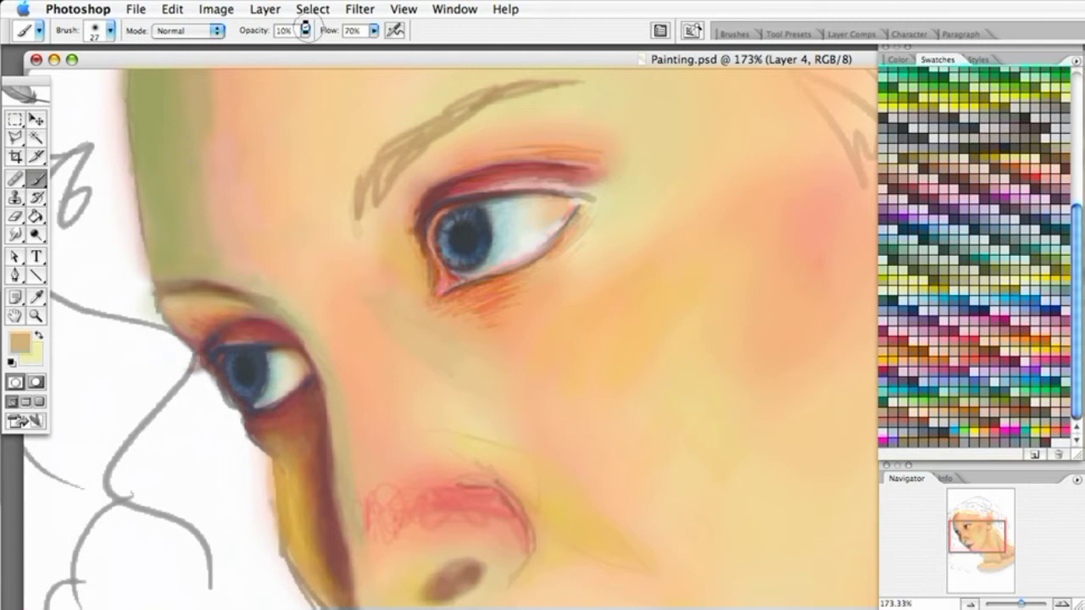
pyautogui.click(304, 30)
pyautogui.moveTo(328, 49); pyautogui.dragTo(330, 49)
pyautogui.click(237, 210)
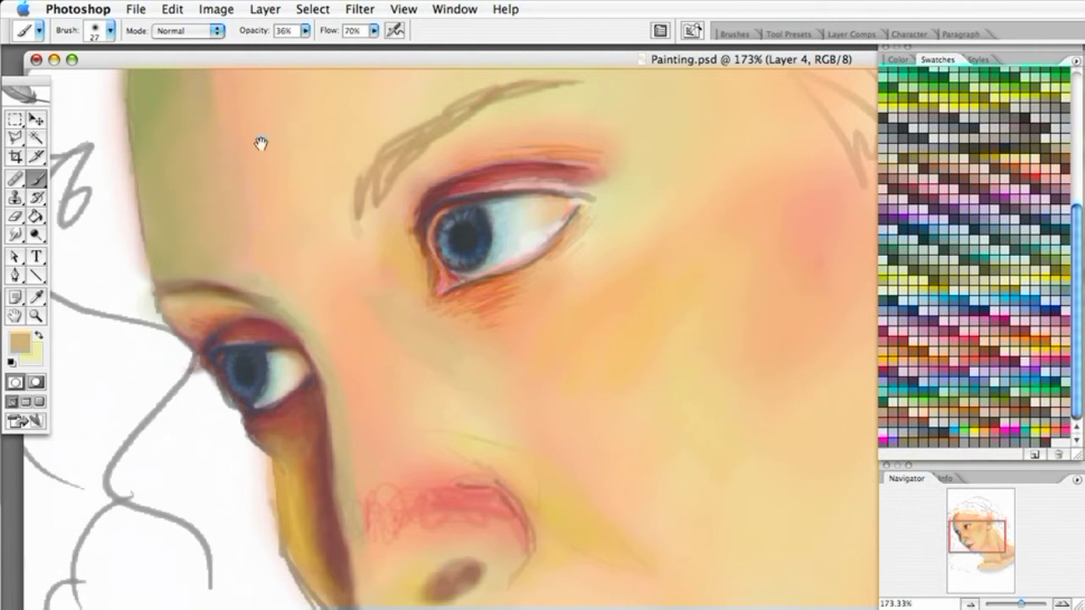
# Extend the tan shading across the forehead up to the hairline, blending out the green and pink patches.
pyautogui.moveTo(260, 143); pyautogui.dragTo(279, 266)
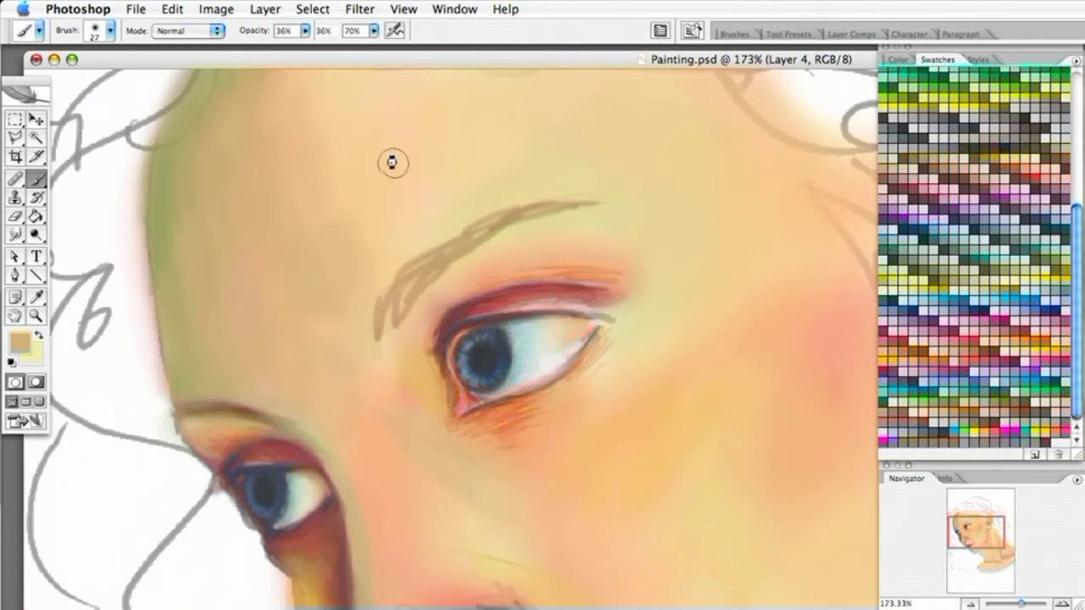
pyautogui.scroll(3, 391, 162)
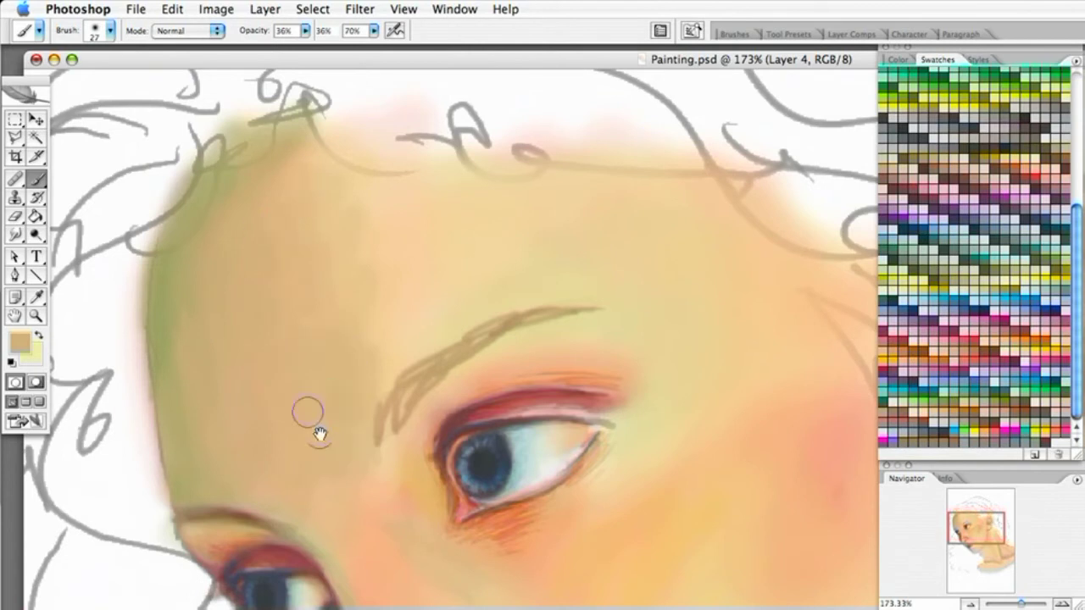
pyautogui.scroll(1, 363, 225)
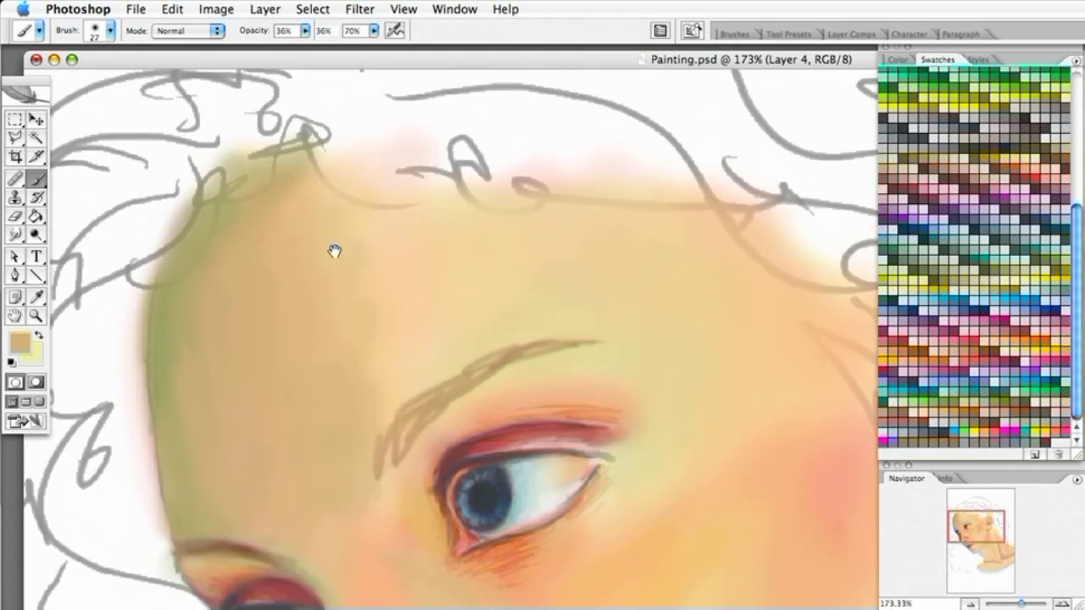
pyautogui.click(37, 298)
pyautogui.moveTo(365, 359); pyautogui.dragTo(304, 194)
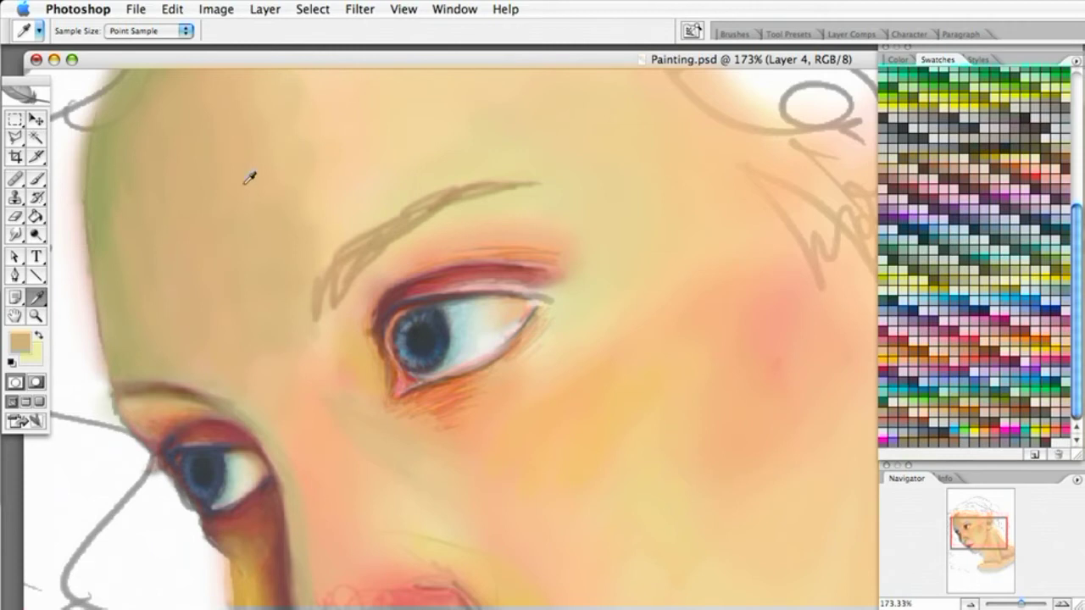
pyautogui.click(37, 179)
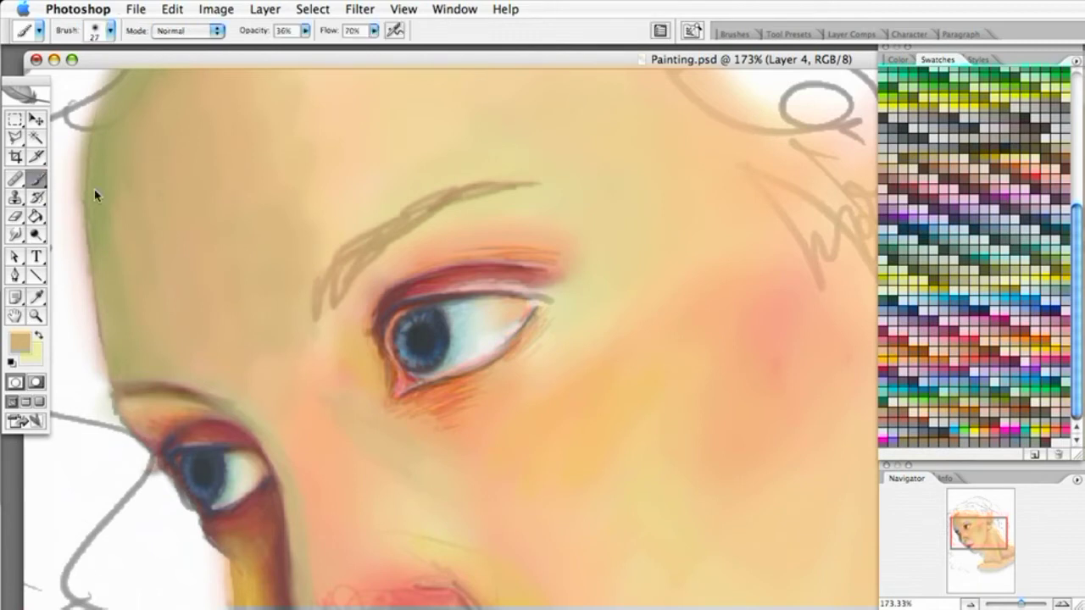
pyautogui.moveTo(294, 182); pyautogui.dragTo(397, 240)
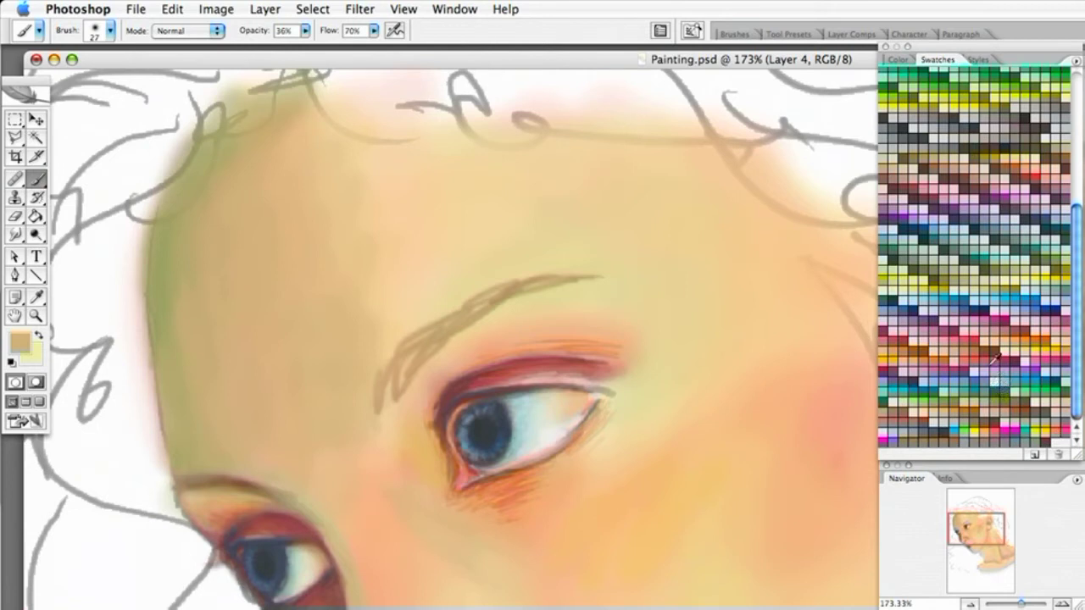
# Paint a dark maroon shadow along the forehead's outer edge, from the hairline down past the far brow.
pyautogui.click(1051, 437)
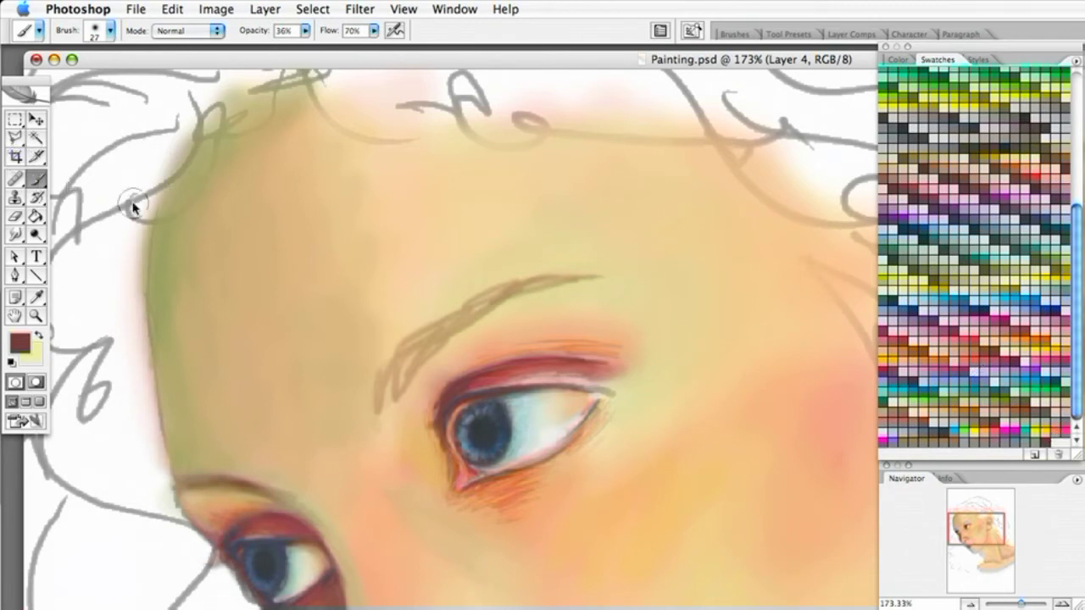
pyautogui.moveTo(173, 188)
pyautogui.mouseDown()
pyautogui.moveTo(160, 290)
pyautogui.moveTo(169, 174)
pyautogui.moveTo(161, 188)
pyautogui.moveTo(173, 165)
pyautogui.moveTo(156, 309)
pyautogui.moveTo(183, 160)
pyautogui.moveTo(147, 342)
pyautogui.moveTo(143, 247)
pyautogui.moveTo(163, 482)
pyautogui.moveTo(138, 198)
pyautogui.moveTo(141, 299)
pyautogui.moveTo(135, 236)
pyautogui.moveTo(147, 315)
pyautogui.moveTo(172, 166)
pyautogui.moveTo(186, 144)
pyautogui.moveTo(162, 236)
pyautogui.moveTo(178, 138)
pyautogui.moveTo(165, 345)
pyautogui.moveTo(152, 241)
pyautogui.moveTo(178, 465)
pyautogui.moveTo(139, 328)
pyautogui.moveTo(156, 111)
pyautogui.moveTo(169, 94)
pyautogui.moveTo(169, 143)
pyautogui.moveTo(148, 115)
pyautogui.mouseUp()
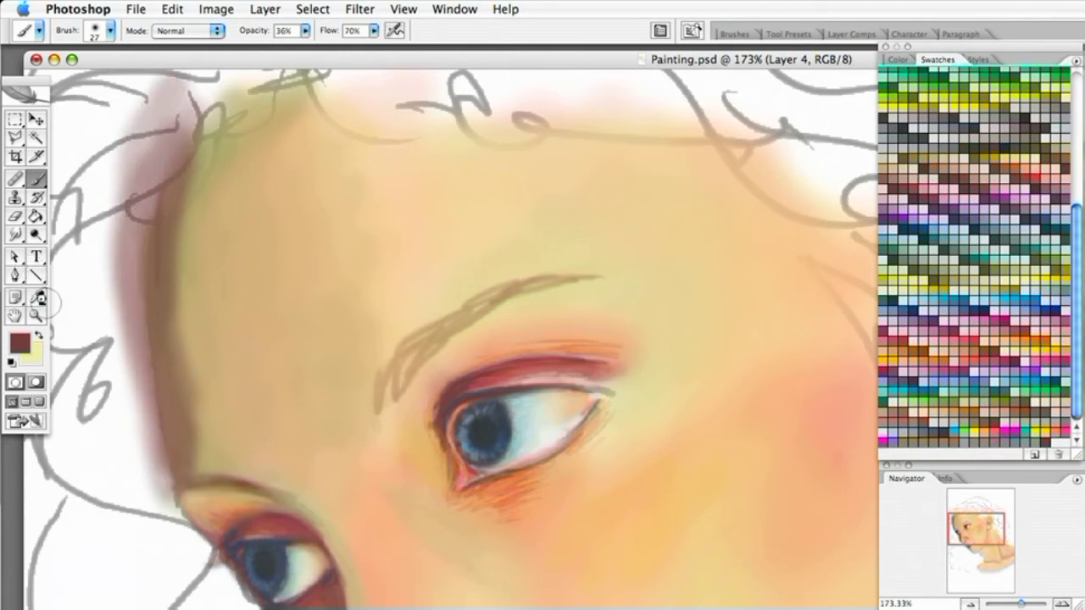
pyautogui.moveTo(145, 170); pyautogui.dragTo(212, 135)
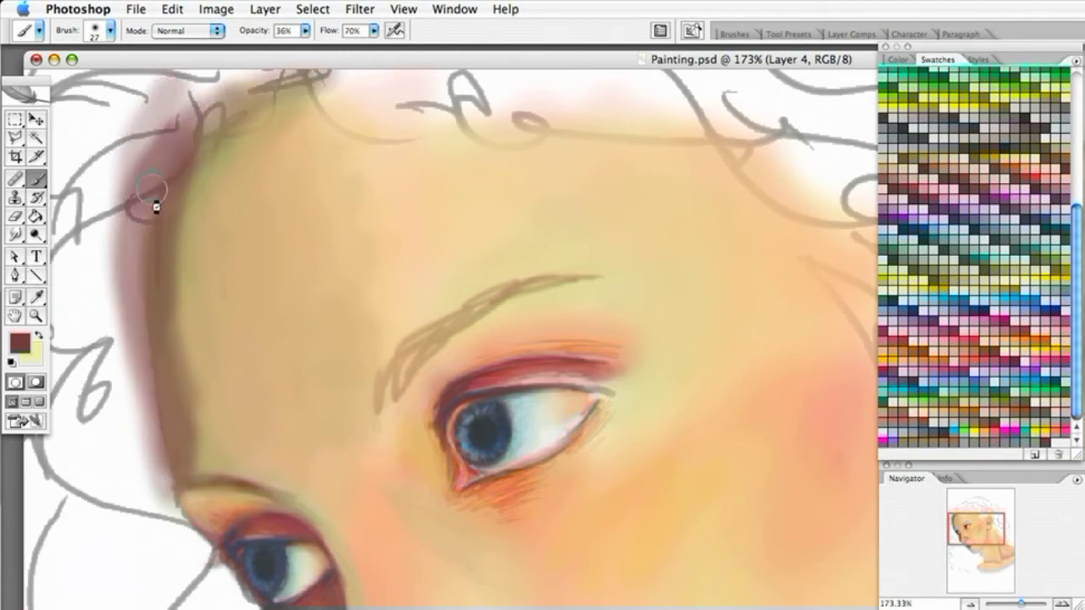
pyautogui.moveTo(121, 213)
pyautogui.mouseDown()
pyautogui.moveTo(142, 385)
pyautogui.moveTo(135, 356)
pyautogui.moveTo(161, 457)
pyautogui.moveTo(156, 443)
pyautogui.moveTo(127, 441)
pyautogui.moveTo(120, 381)
pyautogui.moveTo(106, 390)
pyautogui.moveTo(188, 350)
pyautogui.moveTo(166, 490)
pyautogui.moveTo(146, 466)
pyautogui.mouseUp()
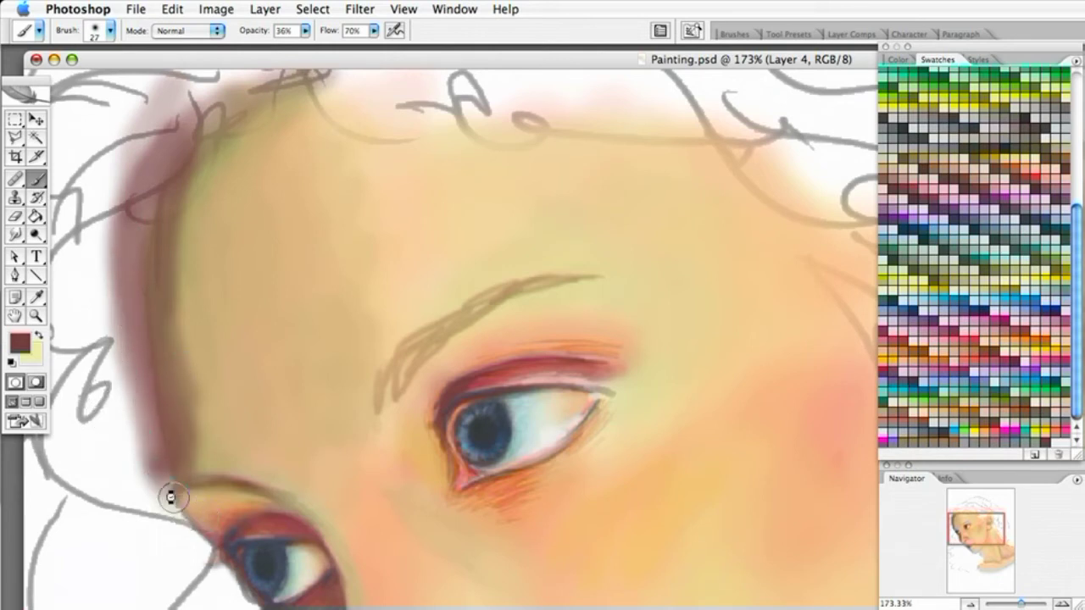
pyautogui.moveTo(146, 483)
pyautogui.mouseDown()
pyautogui.moveTo(160, 470)
pyautogui.moveTo(177, 523)
pyautogui.moveTo(199, 545)
pyautogui.moveTo(160, 495)
pyautogui.moveTo(180, 527)
pyautogui.mouseUp()
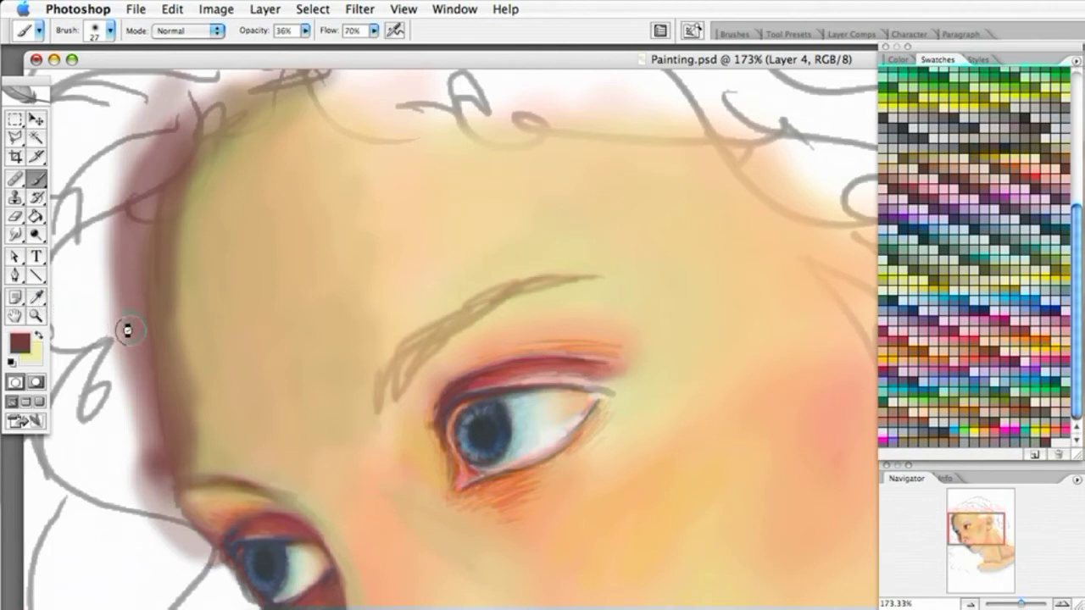
# Soften the inner border of the maroon forehead shadow with a light peach swatch, undoing and repainting a stroke.
pyautogui.click(932, 405)
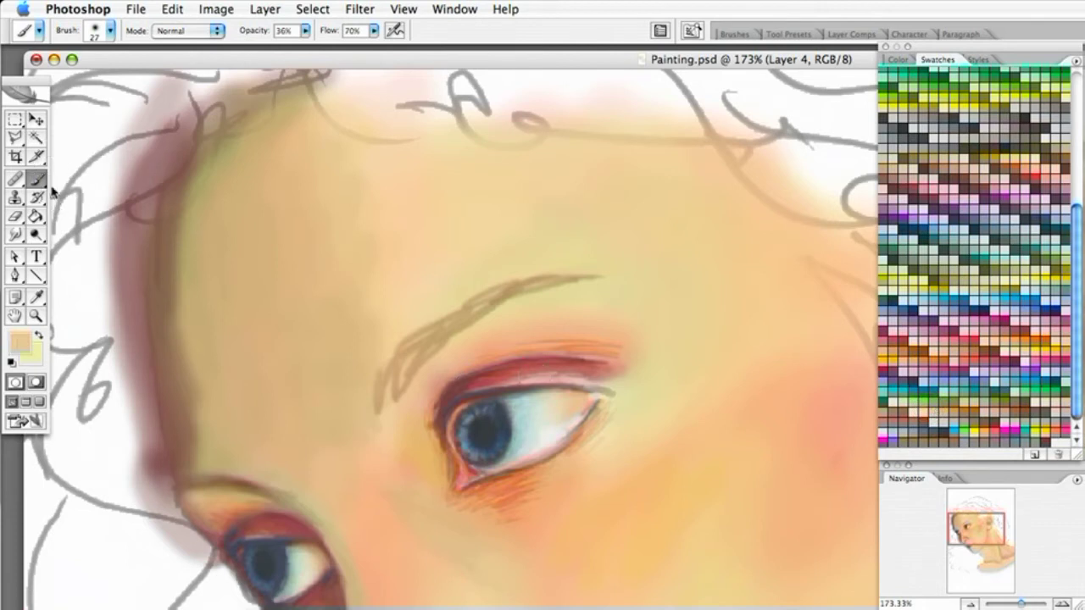
pyautogui.moveTo(173, 259); pyautogui.dragTo(172, 301)
pyautogui.moveTo(181, 221); pyautogui.dragTo(177, 234)
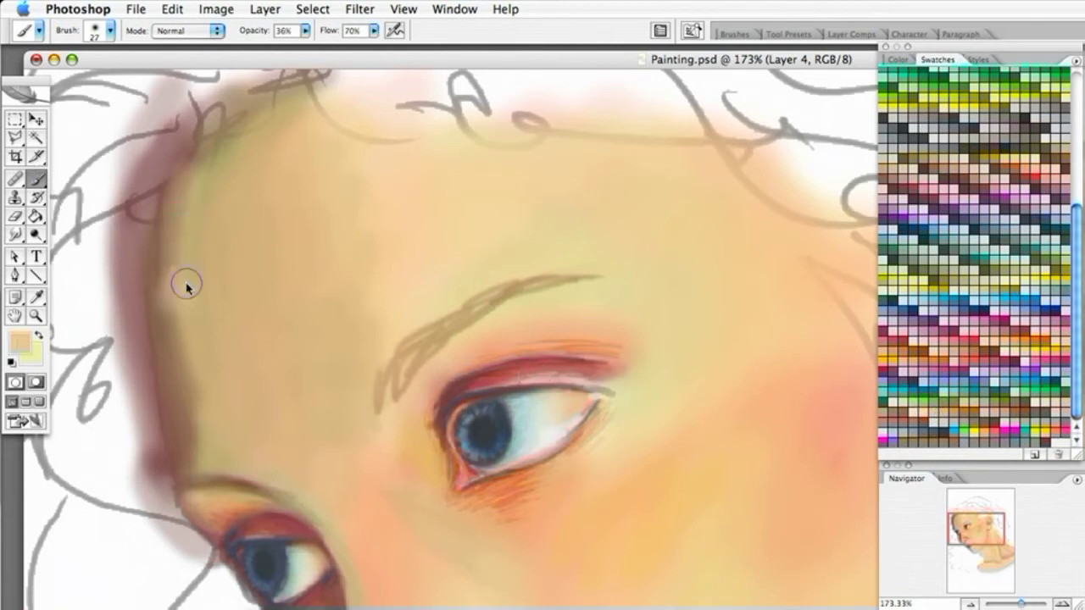
pyautogui.press('super+z')
pyautogui.moveTo(196, 206)
pyautogui.mouseDown()
pyautogui.moveTo(186, 267)
pyautogui.moveTo(191, 176)
pyautogui.mouseUp()
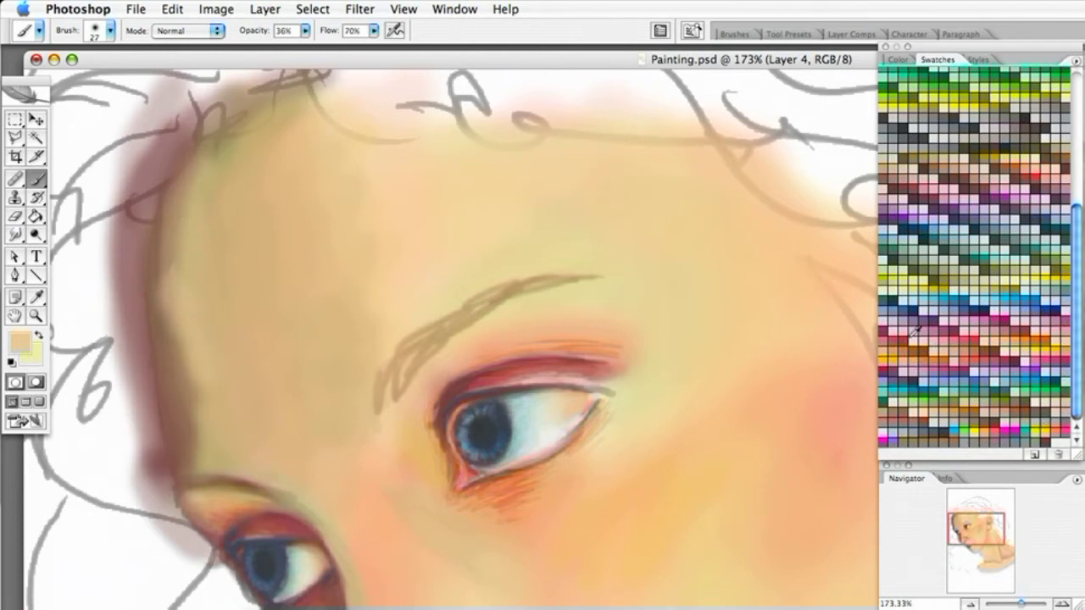
# Layer a reddish-brown swatch over the maroon shadow along the forehead's outer edge.
pyautogui.click(919, 181)
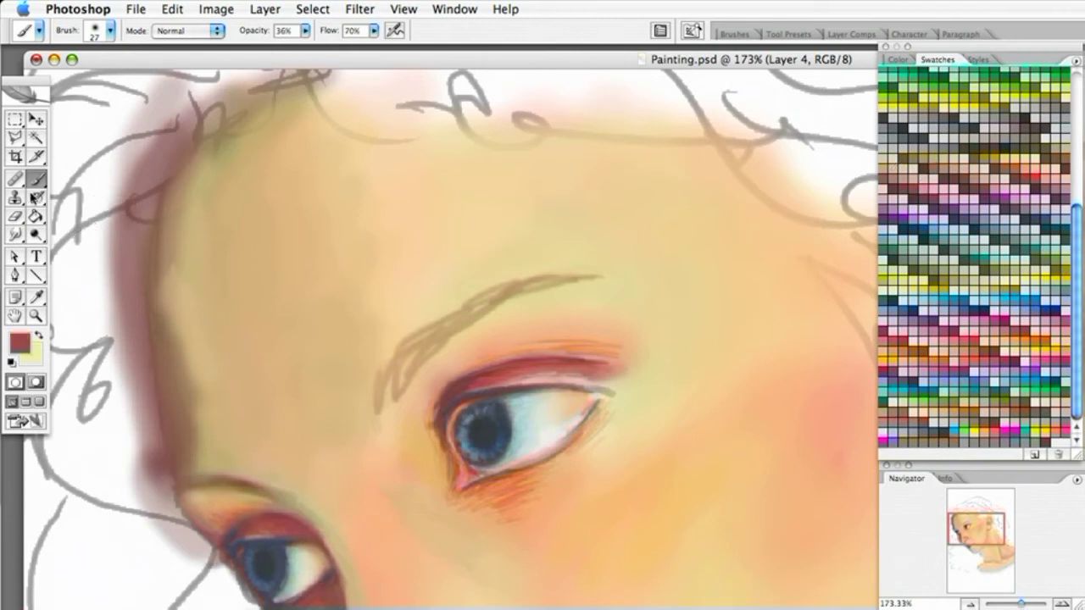
pyautogui.moveTo(153, 236)
pyautogui.mouseDown()
pyautogui.moveTo(178, 200)
pyautogui.moveTo(153, 340)
pyautogui.moveTo(161, 218)
pyautogui.mouseUp()
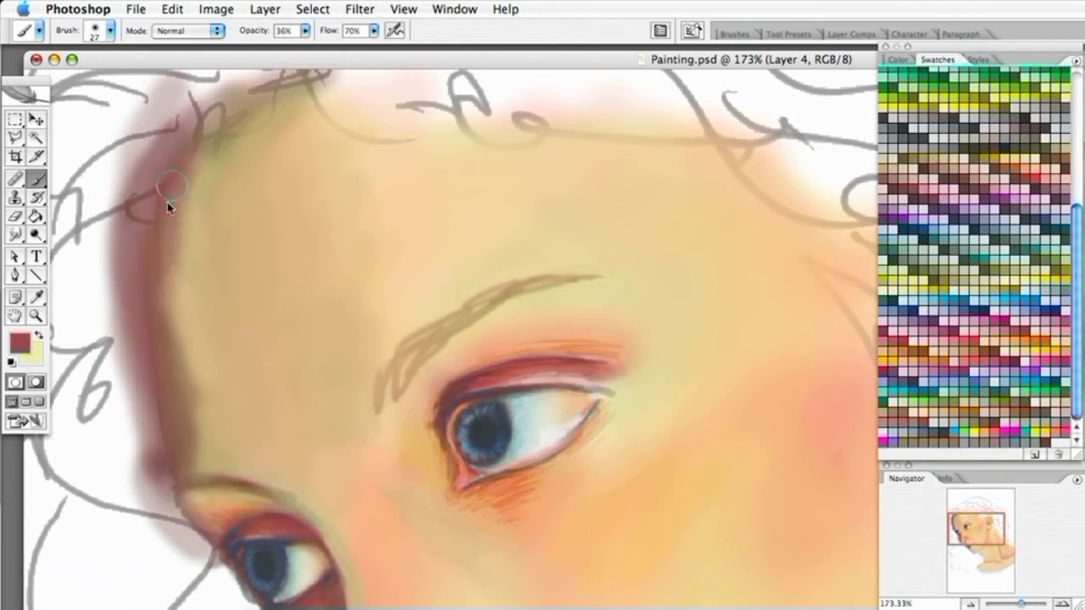
pyautogui.moveTo(152, 384); pyautogui.dragTo(170, 415)
pyautogui.moveTo(171, 378)
pyautogui.mouseDown()
pyautogui.moveTo(186, 259)
pyautogui.moveTo(180, 374)
pyautogui.moveTo(201, 410)
pyautogui.moveTo(189, 441)
pyautogui.mouseUp()
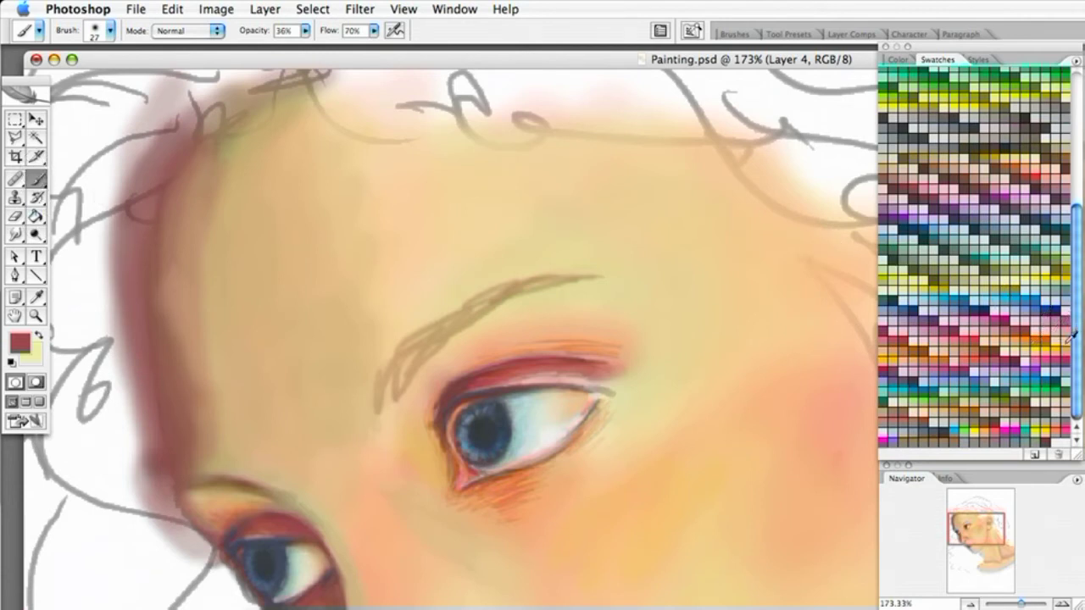
# Glaze the shaded side of the forehead with a light orange swatch at 10% brush opacity.
pyautogui.click(914, 360)
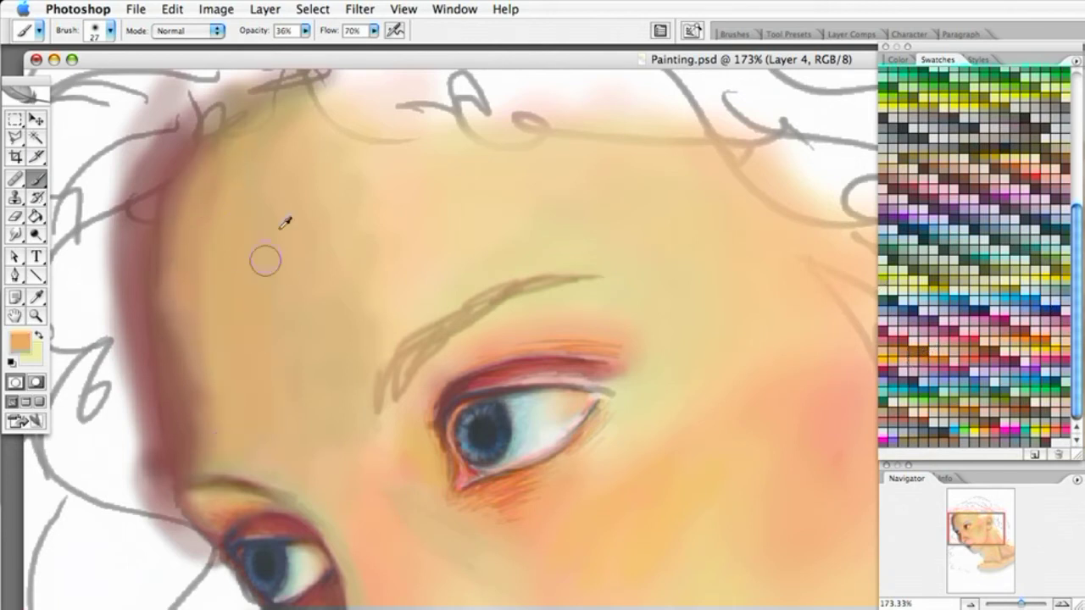
pyautogui.click(306, 31)
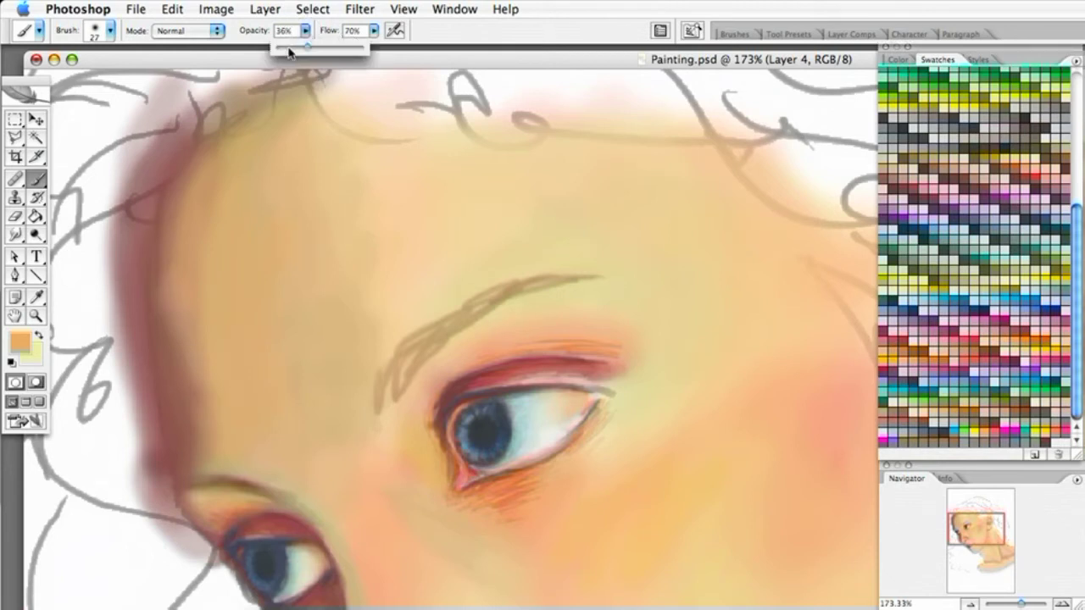
pyautogui.click(217, 165)
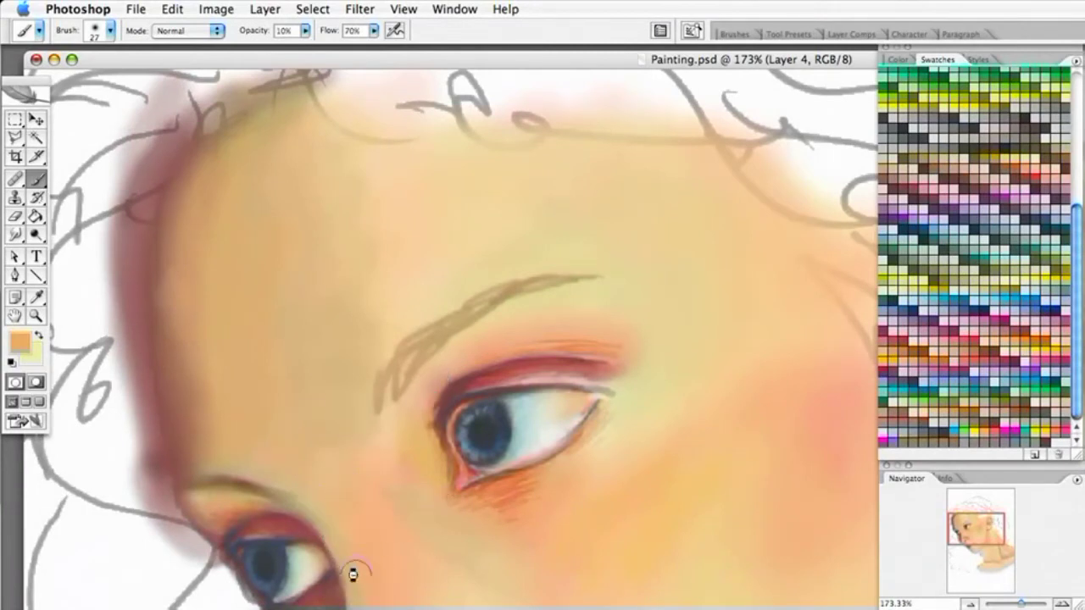
# Raise the brush opacity to 34% and paint light orange over the nose bridge, nose tip and nostril area.
pyautogui.click(300, 15)
pyautogui.click(293, 34)
pyautogui.click(306, 30)
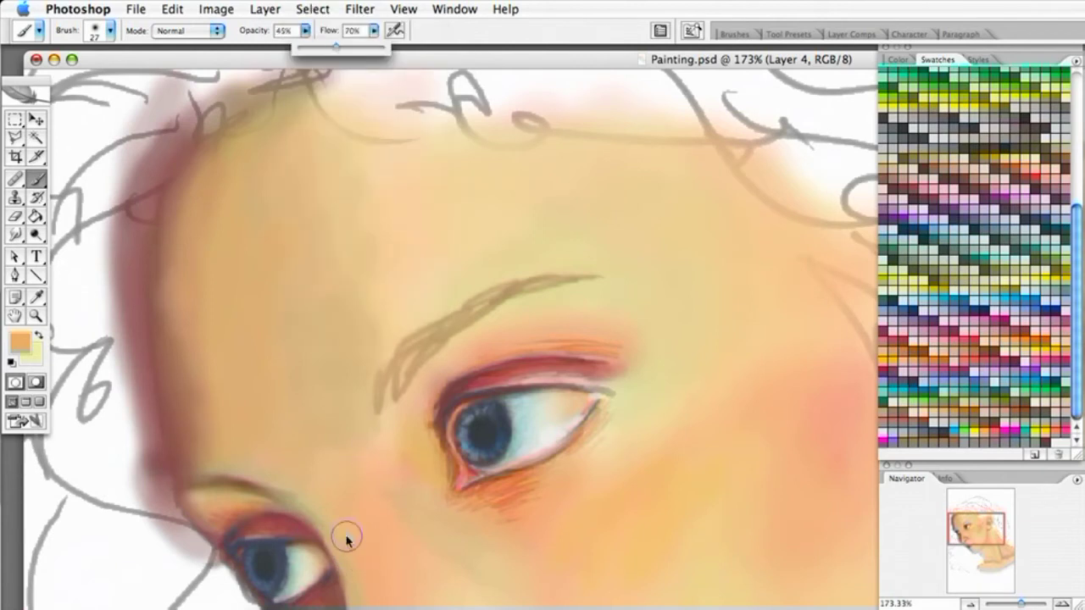
pyautogui.click(329, 507)
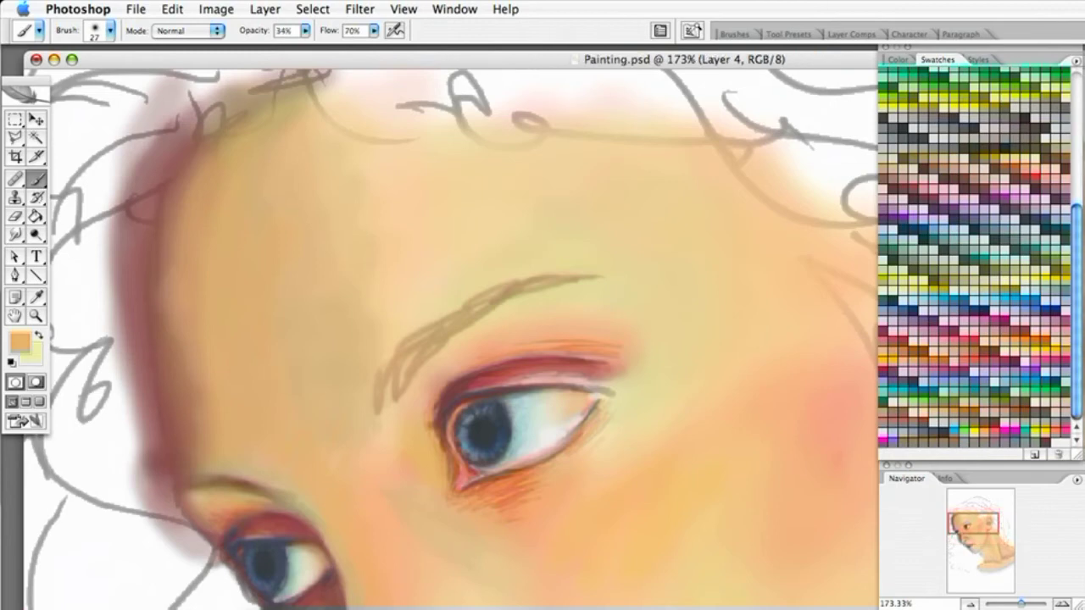
pyautogui.scroll(-5, 457, 339)
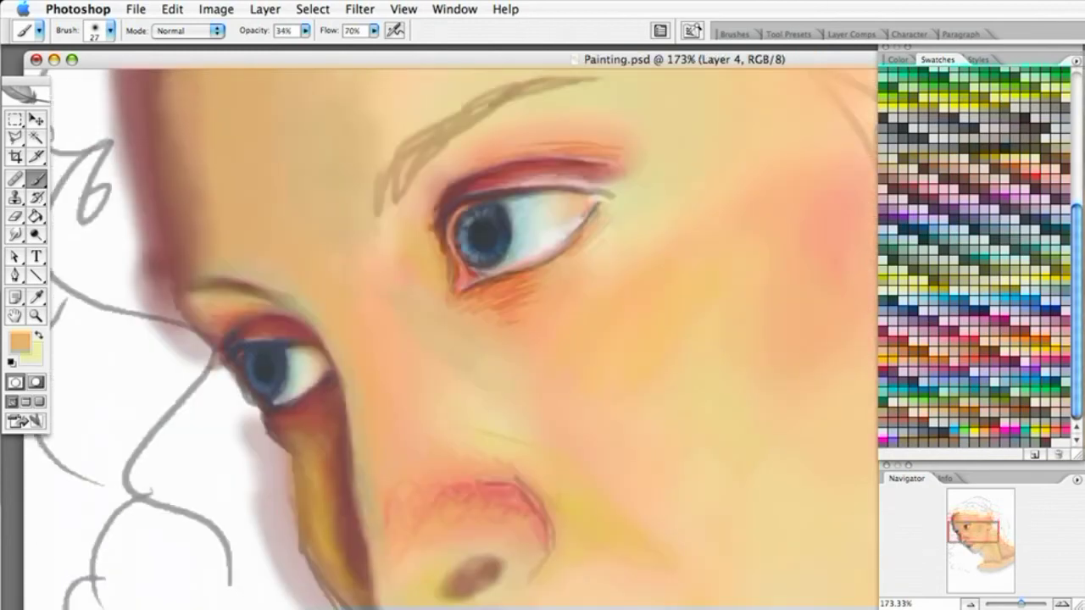
pyautogui.scroll(-4, 649, 276)
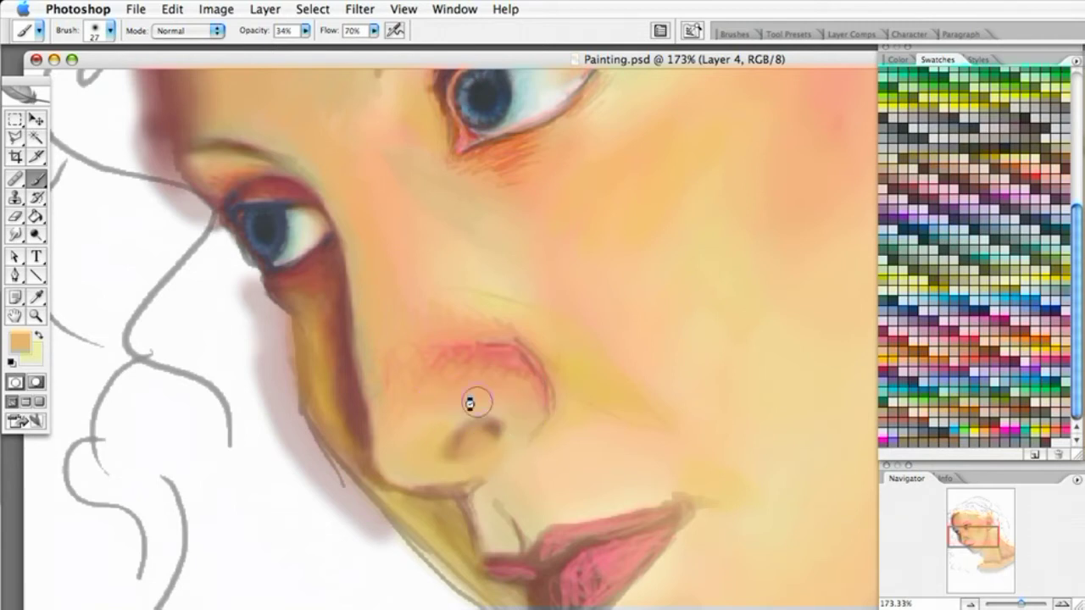
# Paint the nostril with a dark crimson swatch and layer a brighter red swatch over it.
pyautogui.click(35, 297)
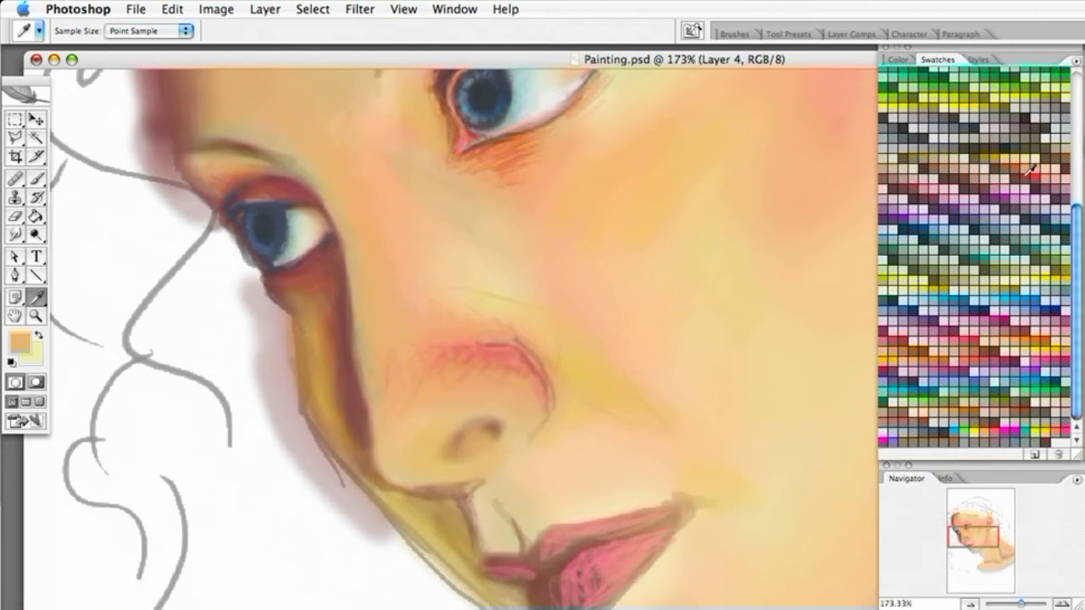
pyautogui.moveTo(1078, 222); pyautogui.dragTo(1075, 117)
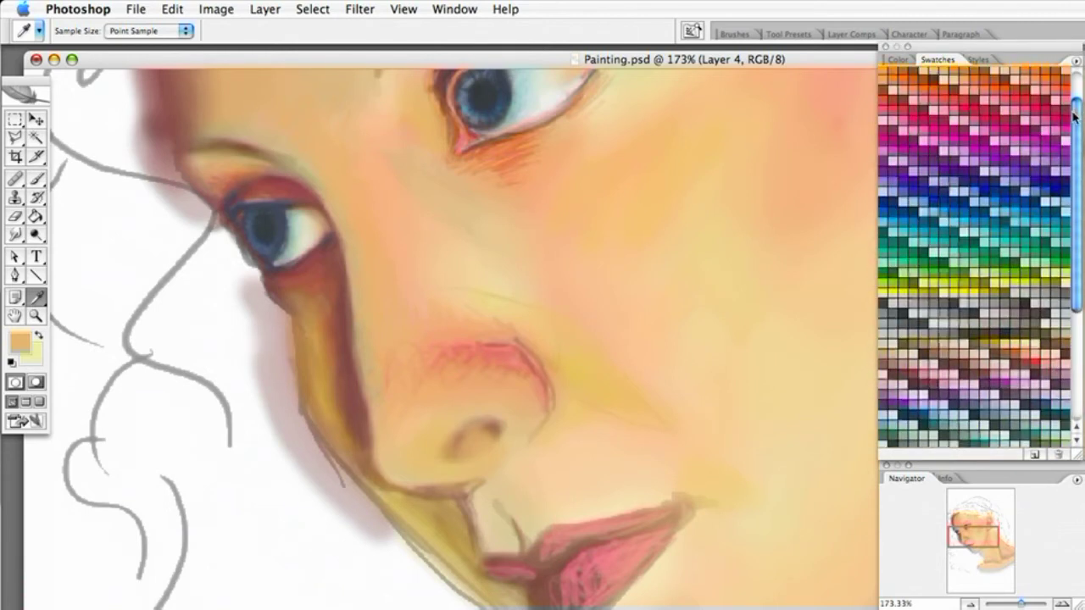
pyautogui.click(1000, 121)
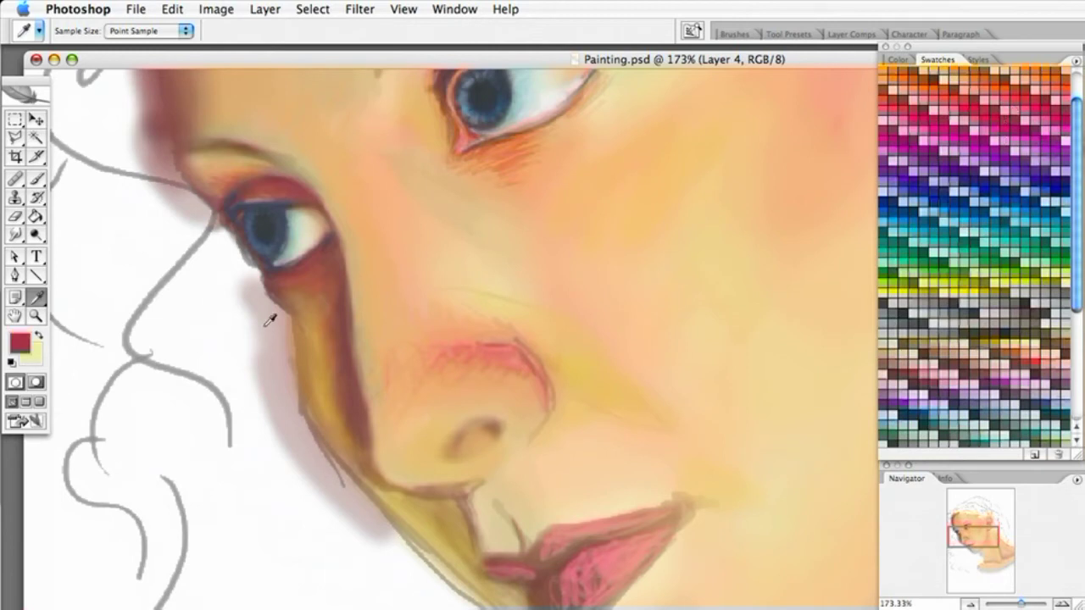
pyautogui.click(36, 179)
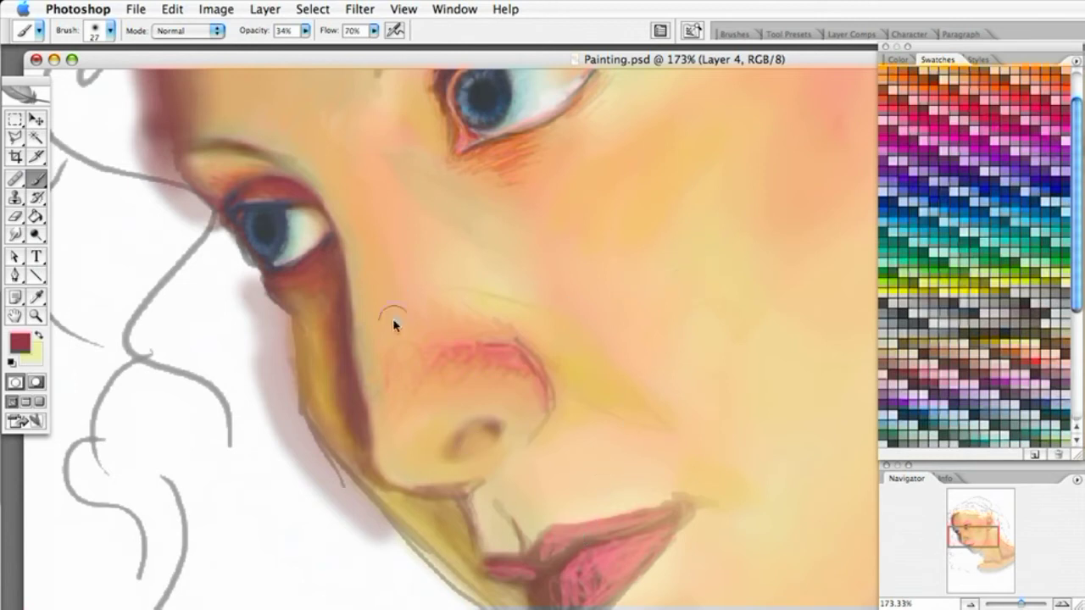
pyautogui.moveTo(449, 452)
pyautogui.mouseDown()
pyautogui.moveTo(478, 420)
pyautogui.moveTo(457, 437)
pyautogui.moveTo(496, 426)
pyautogui.moveTo(480, 428)
pyautogui.moveTo(496, 428)
pyautogui.moveTo(490, 438)
pyautogui.moveTo(506, 419)
pyautogui.moveTo(434, 455)
pyautogui.moveTo(455, 443)
pyautogui.moveTo(478, 453)
pyautogui.moveTo(452, 460)
pyautogui.moveTo(467, 433)
pyautogui.moveTo(454, 441)
pyautogui.moveTo(459, 428)
pyautogui.moveTo(450, 442)
pyautogui.moveTo(470, 422)
pyautogui.mouseUp()
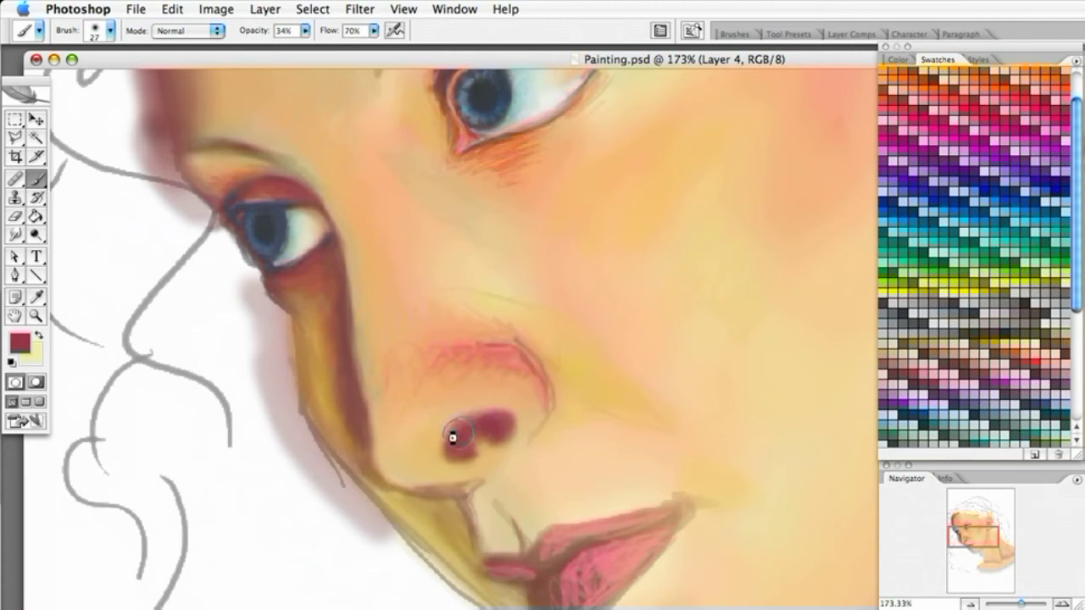
pyautogui.click(969, 105)
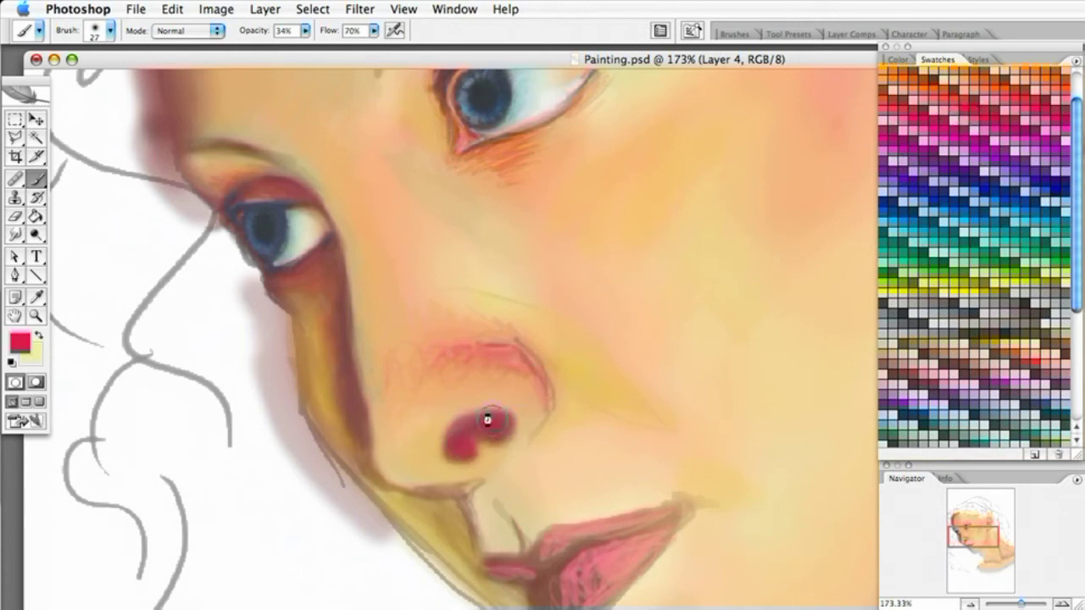
pyautogui.moveTo(481, 422); pyautogui.dragTo(499, 426)
# Brush the bright red over the upper lip and the lower lip.
pyautogui.scroll(-3, 449, 339)
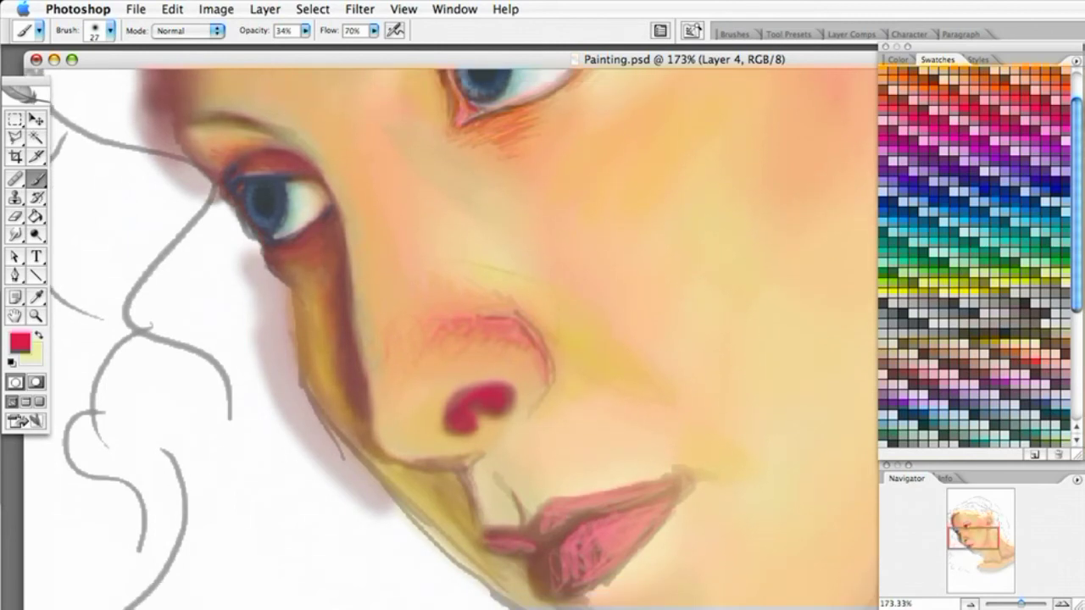
pyautogui.scroll(-4, 449, 339)
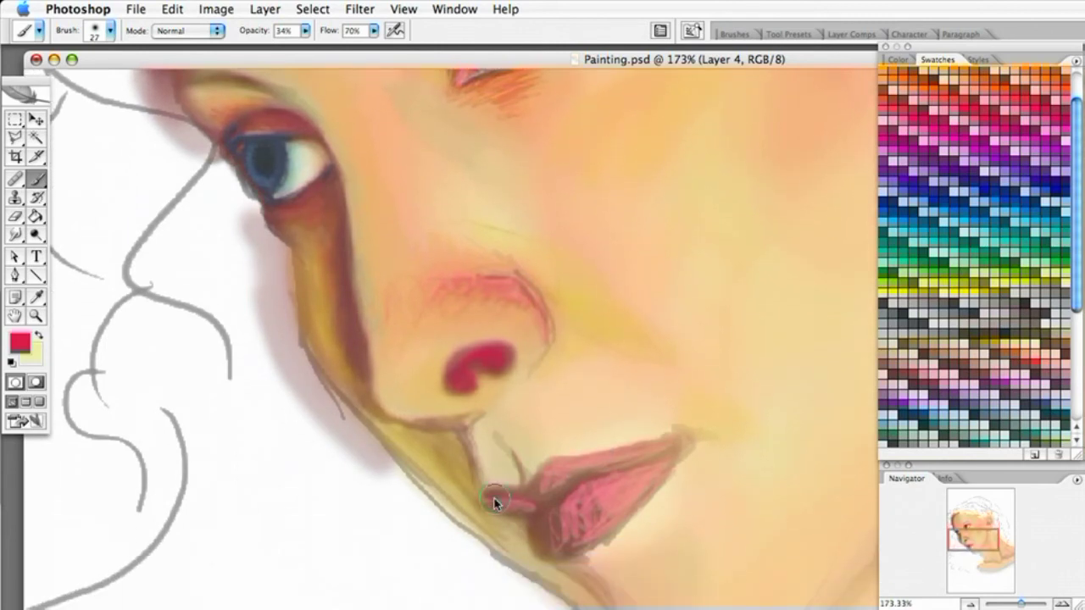
pyautogui.moveTo(489, 512)
pyautogui.mouseDown()
pyautogui.moveTo(501, 503)
pyautogui.moveTo(487, 499)
pyautogui.moveTo(528, 504)
pyautogui.moveTo(503, 507)
pyautogui.mouseUp()
pyautogui.moveTo(567, 474)
pyautogui.mouseDown()
pyautogui.moveTo(539, 483)
pyautogui.moveTo(668, 442)
pyautogui.mouseUp()
pyautogui.moveTo(581, 506)
pyautogui.mouseDown()
pyautogui.moveTo(564, 515)
pyautogui.moveTo(600, 512)
pyautogui.moveTo(588, 515)
pyautogui.moveTo(601, 492)
pyautogui.moveTo(652, 463)
pyautogui.mouseUp()
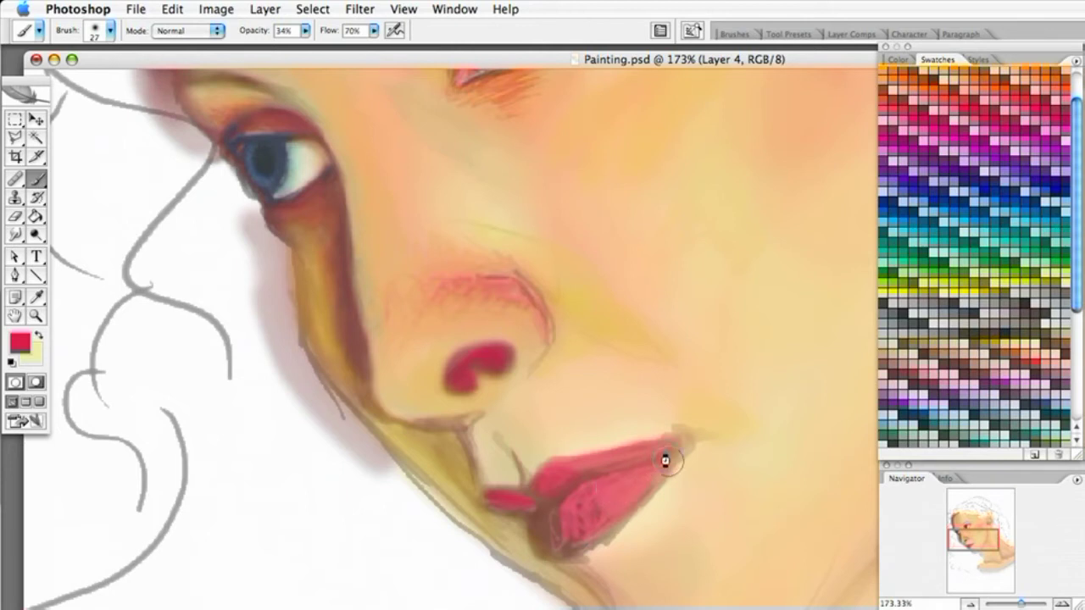
# Paint crimson over the rest of the lips and deepen the upper eyelids of both eyes with it.
pyautogui.moveTo(596, 512)
pyautogui.mouseDown()
pyautogui.moveTo(554, 537)
pyautogui.moveTo(537, 516)
pyautogui.moveTo(576, 538)
pyautogui.moveTo(602, 530)
pyautogui.moveTo(515, 503)
pyautogui.mouseUp()
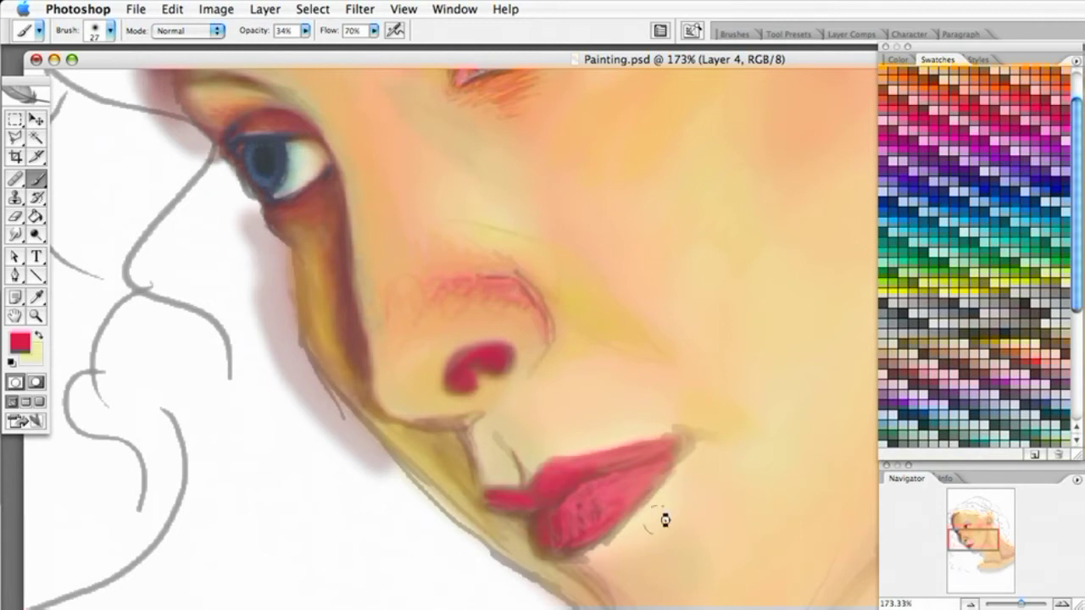
pyautogui.moveTo(253, 134)
pyautogui.mouseDown()
pyautogui.moveTo(254, 118)
pyautogui.moveTo(297, 122)
pyautogui.mouseUp()
pyautogui.scroll(5, 449, 339)
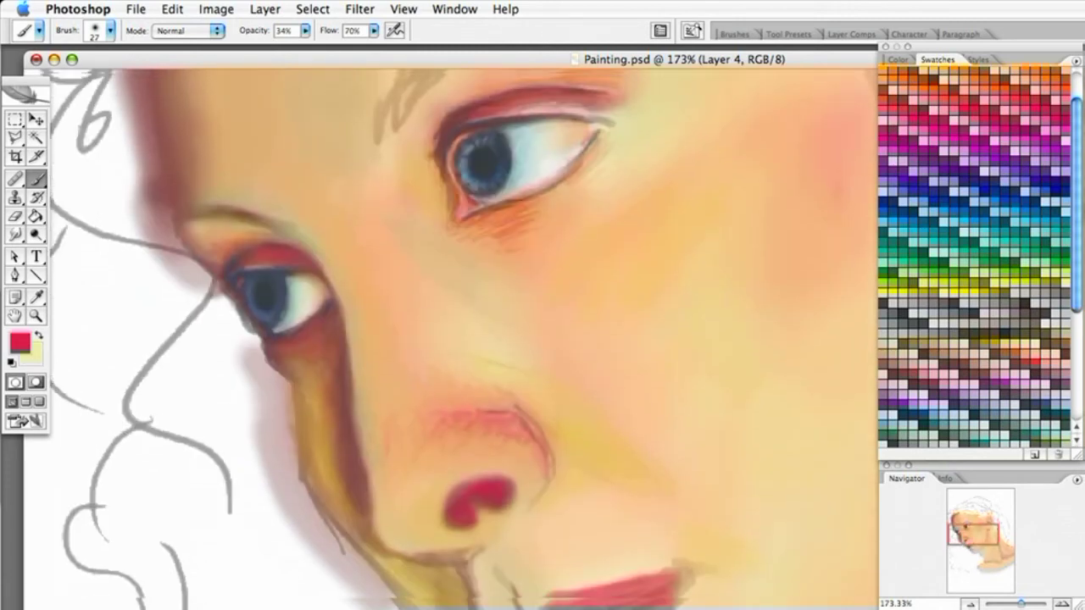
pyautogui.moveTo(456, 168); pyautogui.dragTo(521, 136)
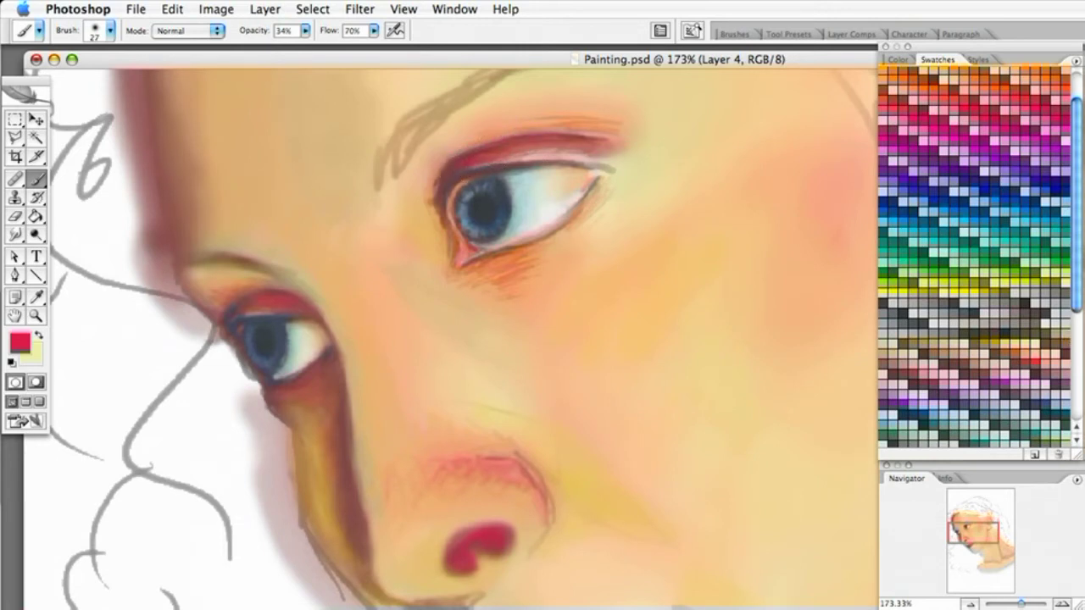
pyautogui.scroll(-5, 450, 339)
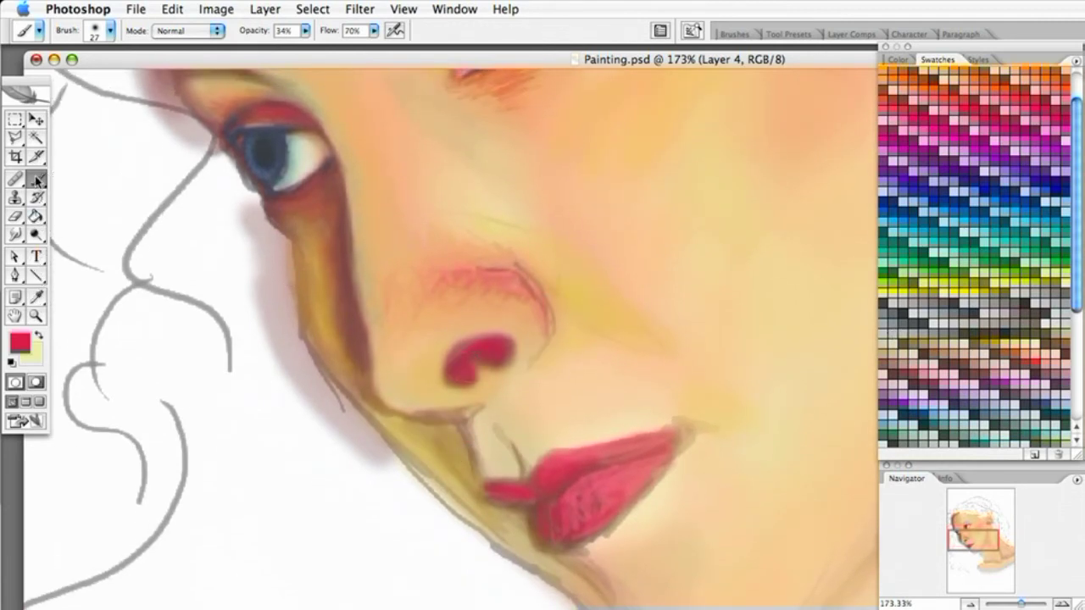
# Shape the nostril by painting a light orange swatch into its centre and around its outer edge.
pyautogui.click(964, 78)
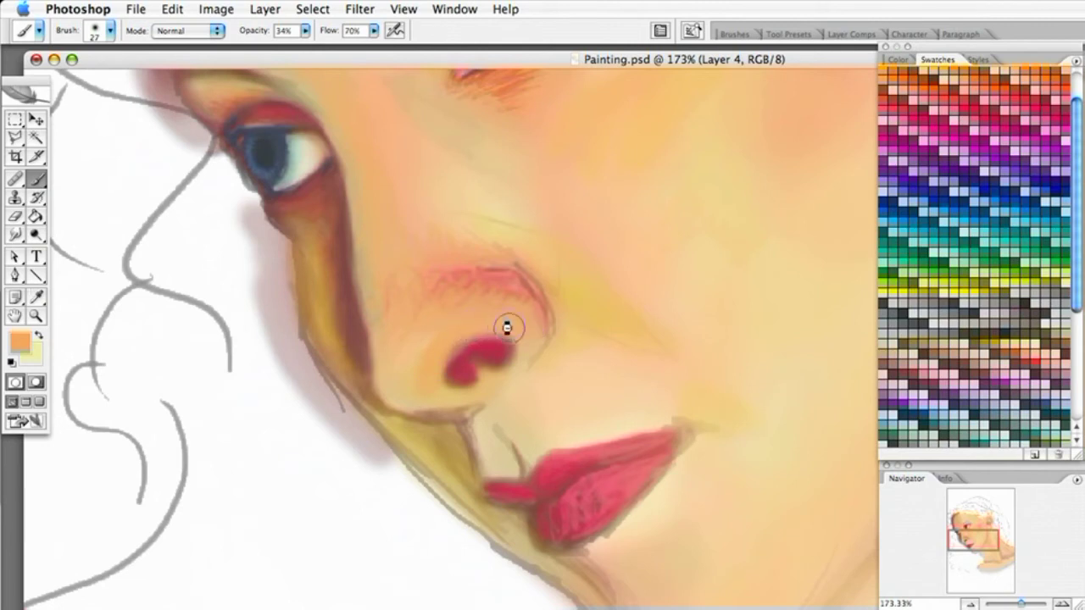
pyautogui.moveTo(519, 345)
pyautogui.mouseDown()
pyautogui.moveTo(480, 375)
pyautogui.moveTo(477, 367)
pyautogui.mouseUp()
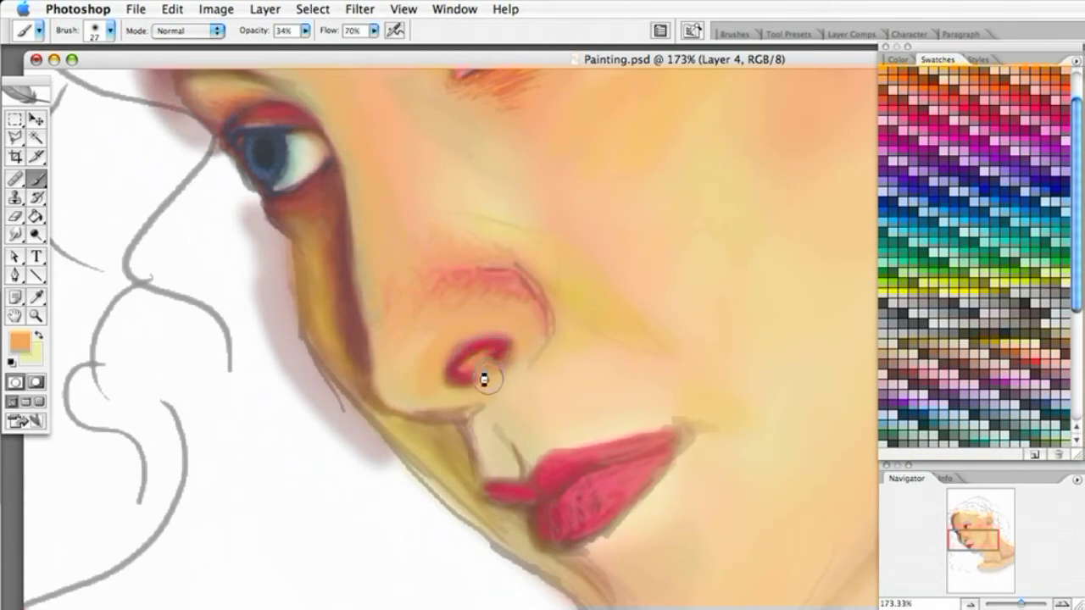
pyautogui.moveTo(448, 372); pyautogui.dragTo(450, 372)
pyautogui.moveTo(449, 351)
pyautogui.mouseDown()
pyautogui.moveTo(436, 371)
pyautogui.moveTo(460, 339)
pyautogui.moveTo(452, 349)
pyautogui.mouseUp()
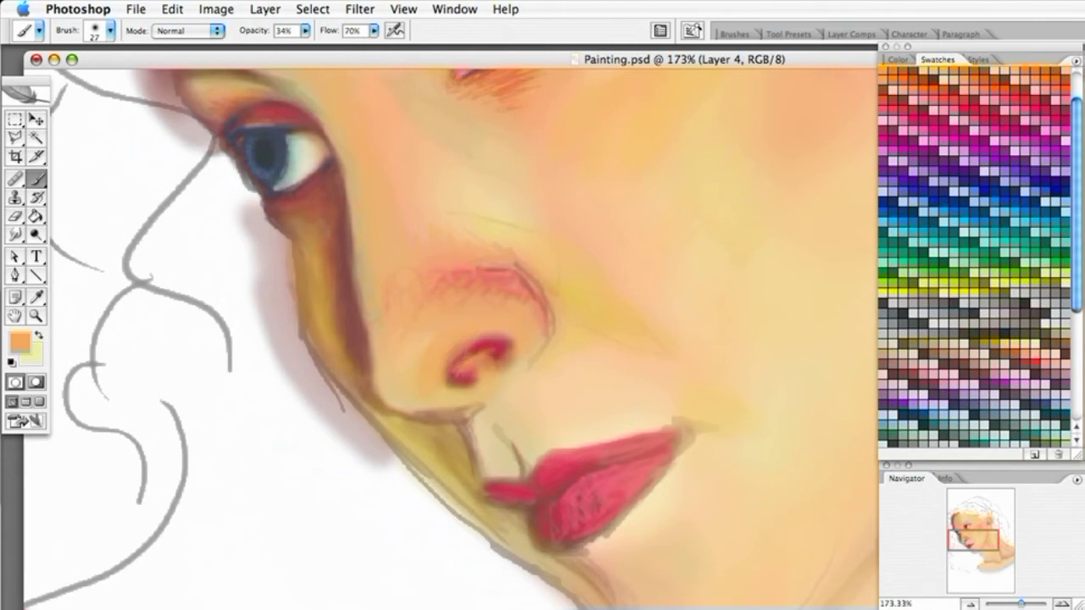
# Compare with the nose in PaintingPhoto.psd and brush light orange around the nostril and the underside of the nose in Painting.psd.
pyautogui.moveTo(2, 51)
pyautogui.mouseDown()
pyautogui.moveTo(230, 5)
pyautogui.moveTo(454, 4)
pyautogui.mouseUp()
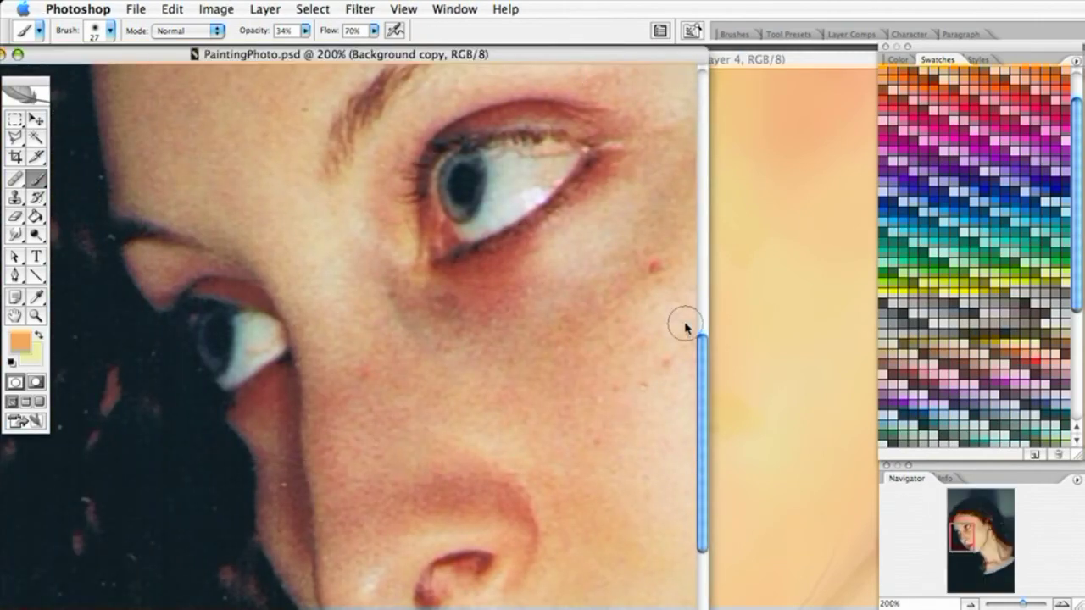
pyautogui.moveTo(703, 346); pyautogui.dragTo(703, 397)
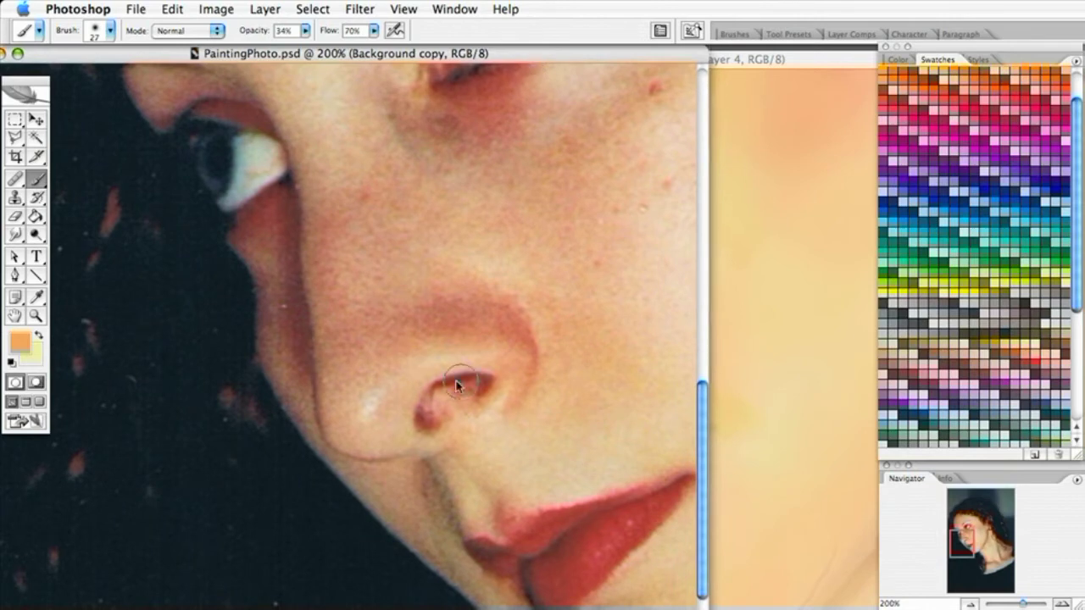
pyautogui.moveTo(541, 54)
pyautogui.mouseDown()
pyautogui.moveTo(0, 85)
pyautogui.moveTo(8, 105)
pyautogui.mouseUp()
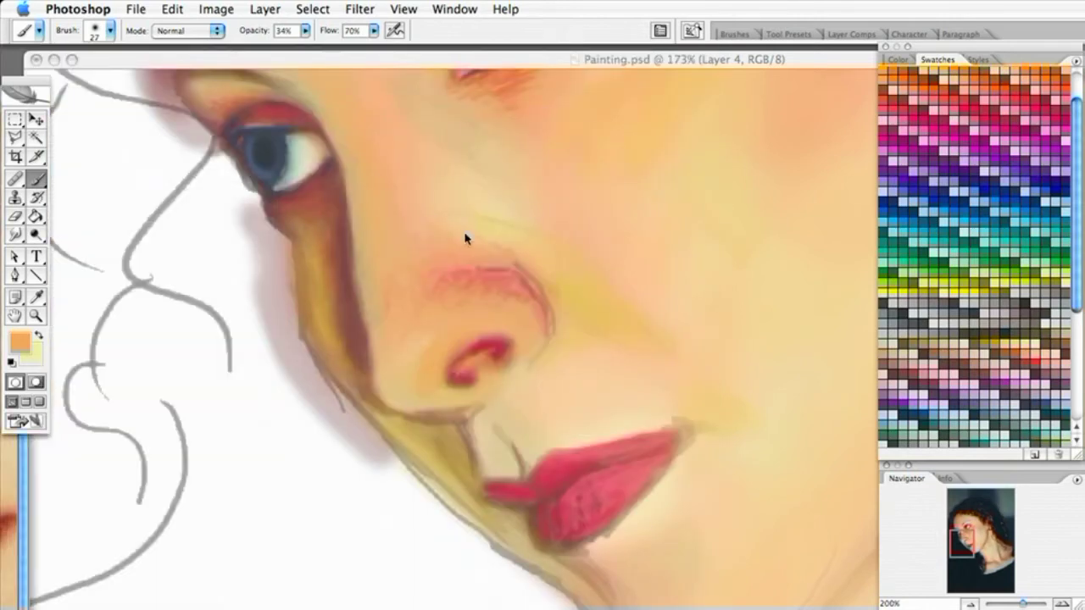
pyautogui.click(486, 381)
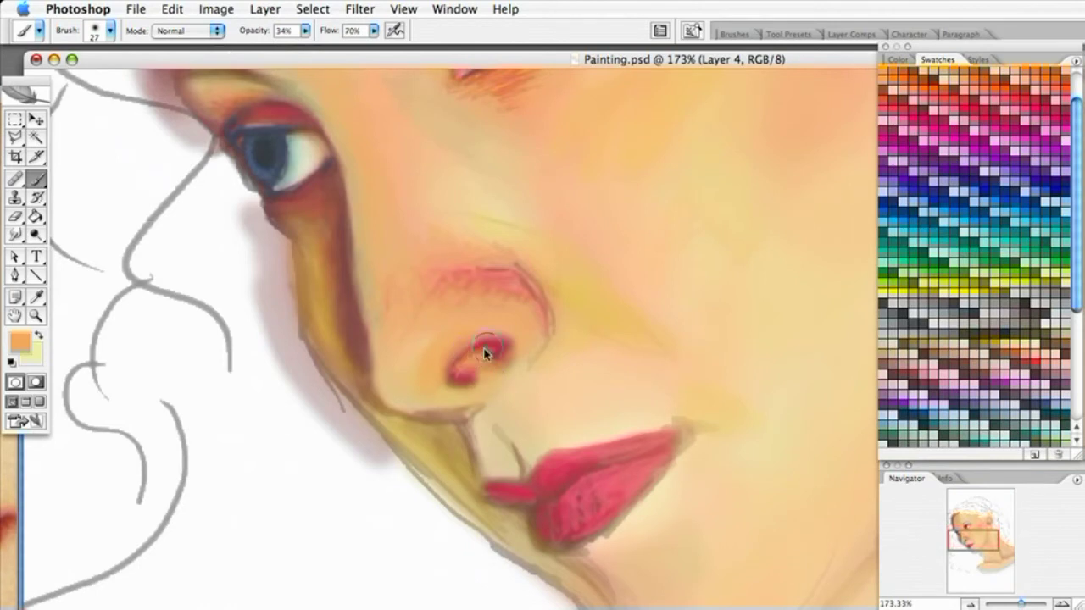
pyautogui.moveTo(483, 367)
pyautogui.mouseDown()
pyautogui.moveTo(494, 380)
pyautogui.moveTo(531, 361)
pyautogui.moveTo(525, 341)
pyautogui.moveTo(535, 344)
pyautogui.mouseUp()
pyautogui.moveTo(476, 408); pyautogui.dragTo(434, 397)
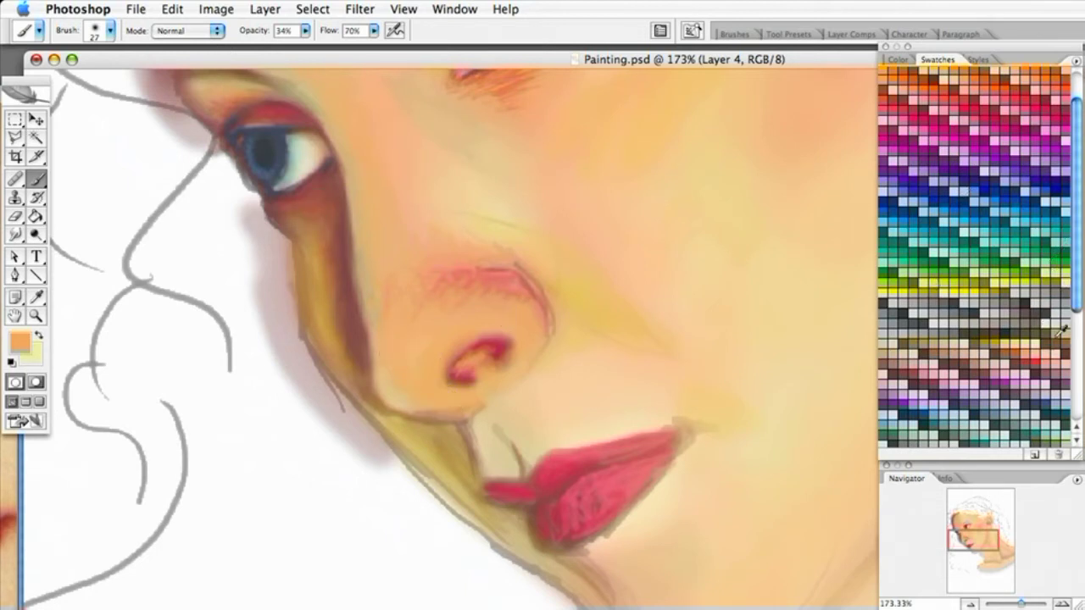
# Shade the nose's shadow edge, the area beneath its tip and the near eye's inner corner with a dark olive swatch.
pyautogui.click(981, 340)
pyautogui.moveTo(315, 112)
pyautogui.mouseDown()
pyautogui.moveTo(331, 142)
pyautogui.moveTo(319, 106)
pyautogui.moveTo(334, 136)
pyautogui.moveTo(299, 99)
pyautogui.moveTo(342, 167)
pyautogui.moveTo(330, 125)
pyautogui.moveTo(342, 177)
pyautogui.mouseUp()
pyautogui.moveTo(338, 136)
pyautogui.mouseDown()
pyautogui.moveTo(351, 206)
pyautogui.moveTo(341, 262)
pyautogui.mouseUp()
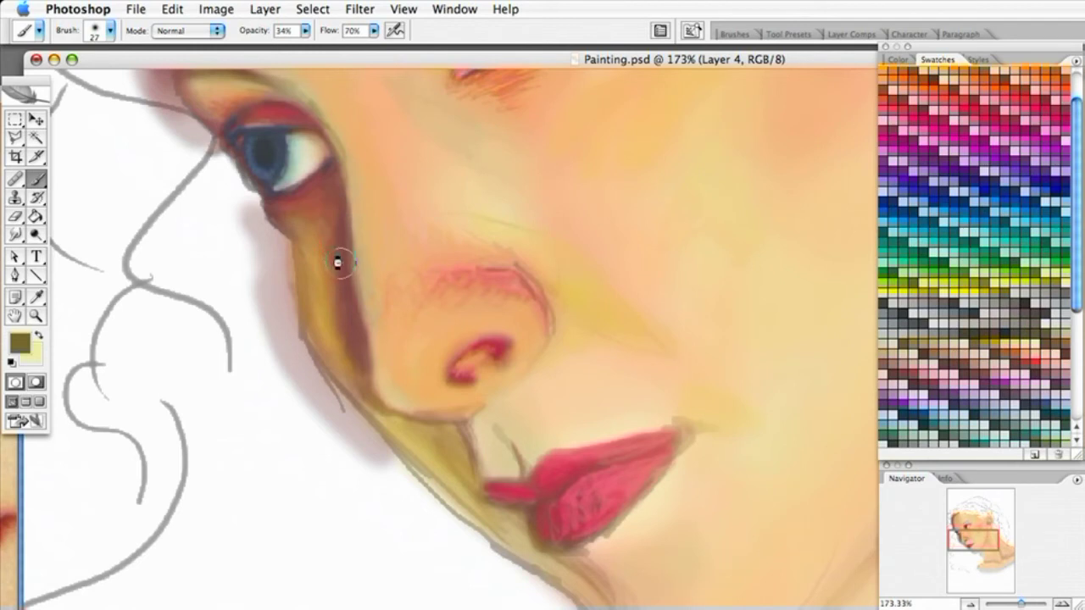
pyautogui.moveTo(349, 163)
pyautogui.mouseDown()
pyautogui.moveTo(332, 135)
pyautogui.moveTo(343, 248)
pyautogui.moveTo(349, 192)
pyautogui.moveTo(344, 271)
pyautogui.moveTo(355, 231)
pyautogui.moveTo(361, 324)
pyautogui.moveTo(354, 260)
pyautogui.moveTo(355, 316)
pyautogui.moveTo(358, 289)
pyautogui.moveTo(375, 379)
pyautogui.moveTo(357, 245)
pyautogui.moveTo(362, 370)
pyautogui.moveTo(322, 265)
pyautogui.moveTo(369, 336)
pyautogui.moveTo(373, 382)
pyautogui.moveTo(379, 360)
pyautogui.moveTo(380, 392)
pyautogui.moveTo(374, 369)
pyautogui.moveTo(400, 408)
pyautogui.moveTo(370, 363)
pyautogui.moveTo(373, 379)
pyautogui.moveTo(366, 330)
pyautogui.moveTo(376, 393)
pyautogui.moveTo(477, 429)
pyautogui.moveTo(394, 333)
pyautogui.moveTo(454, 375)
pyautogui.moveTo(453, 419)
pyautogui.moveTo(476, 415)
pyautogui.moveTo(409, 416)
pyautogui.moveTo(451, 416)
pyautogui.moveTo(435, 417)
pyautogui.moveTo(505, 389)
pyautogui.moveTo(429, 410)
pyautogui.moveTo(475, 411)
pyautogui.moveTo(450, 415)
pyautogui.moveTo(456, 423)
pyautogui.moveTo(533, 407)
pyautogui.moveTo(482, 424)
pyautogui.moveTo(470, 455)
pyautogui.moveTo(456, 428)
pyautogui.moveTo(409, 433)
pyautogui.moveTo(450, 429)
pyautogui.moveTo(472, 460)
pyautogui.mouseUp()
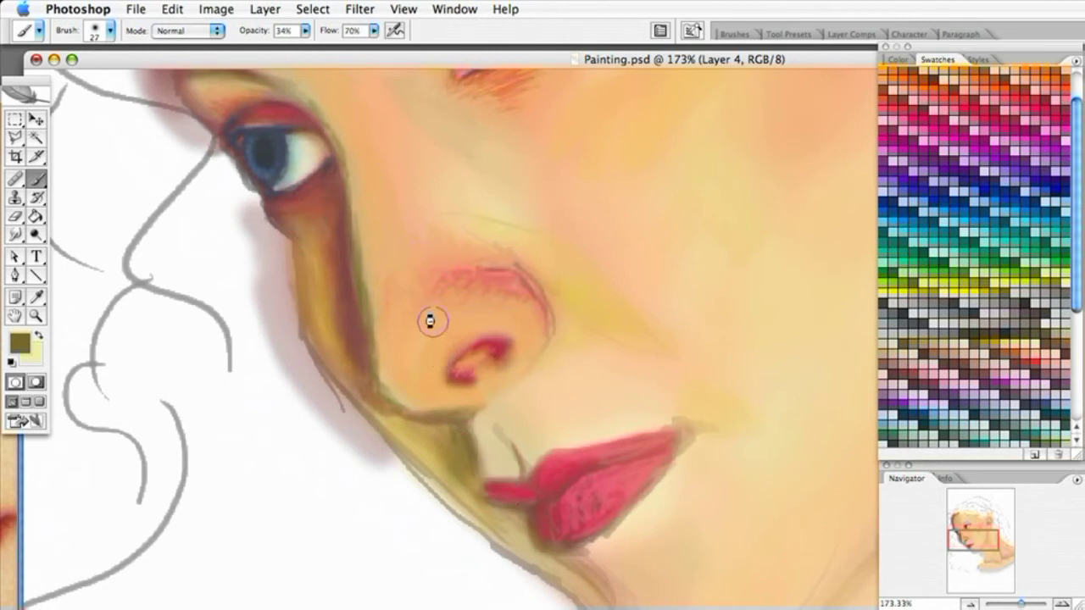
pyautogui.moveTo(434, 96); pyautogui.dragTo(436, 110)
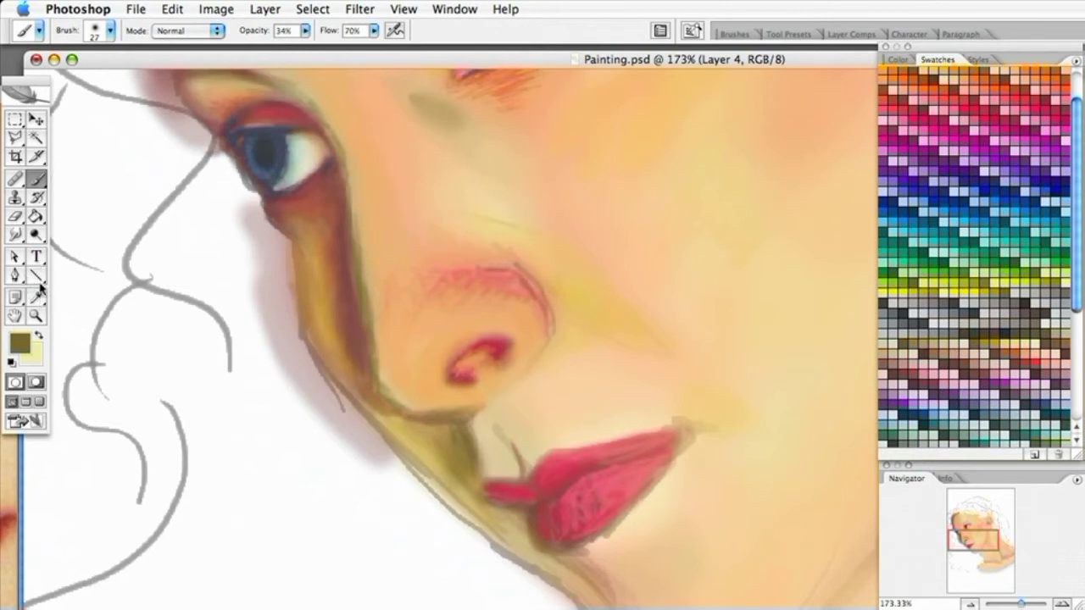
# Paint a pale beige highlight on the nose tip and above the nostril with a 13 px brush, and blend it with light yellow.
pyautogui.moveTo(1076, 247); pyautogui.dragTo(1080, 188)
pyautogui.click(946, 122)
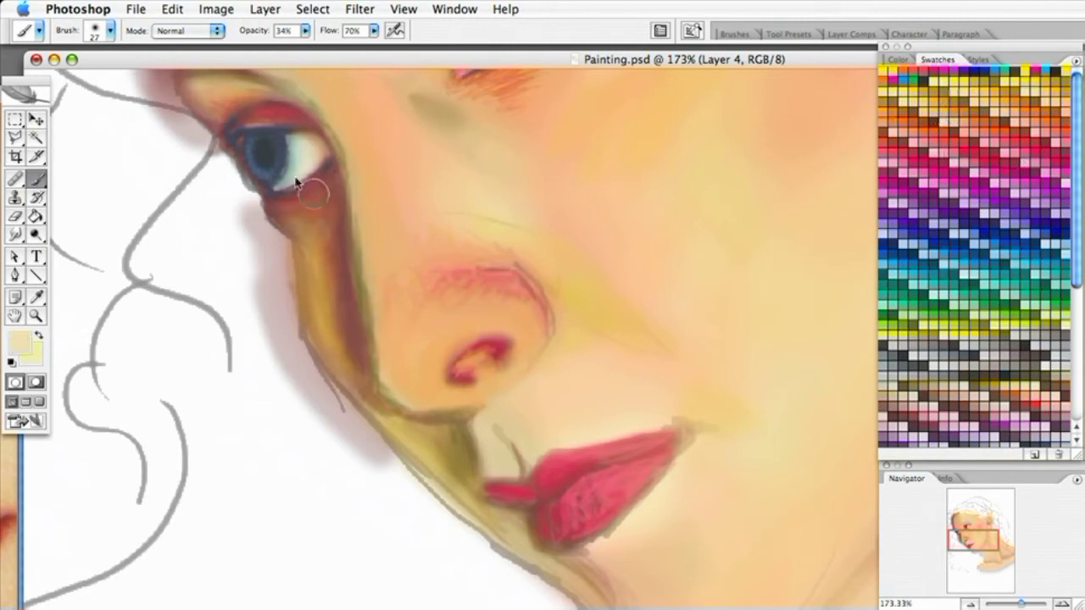
pyautogui.click(110, 31)
pyautogui.click(136, 202)
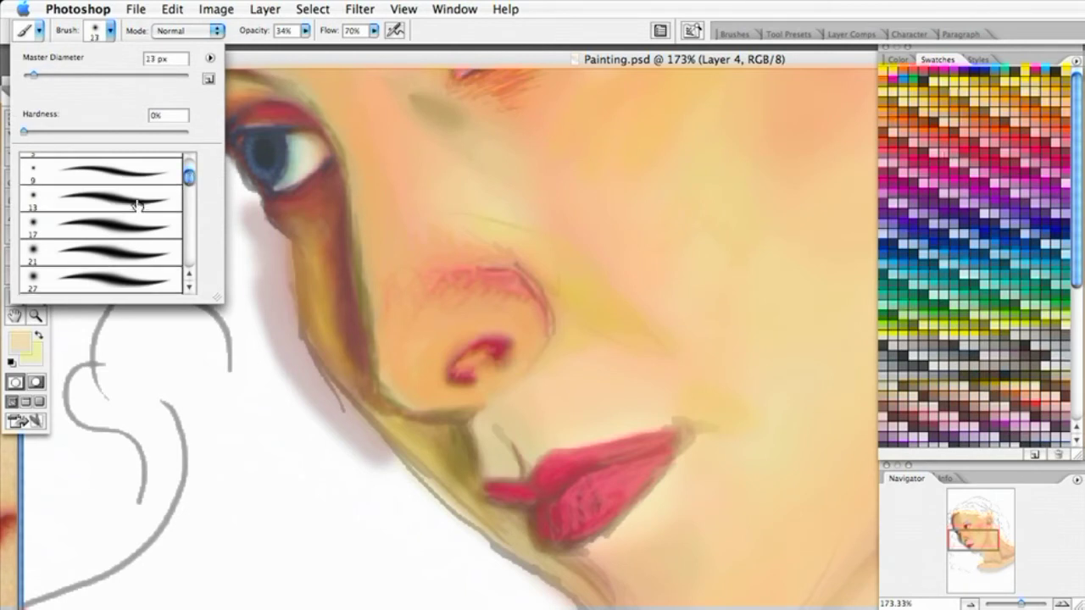
pyautogui.click(419, 368)
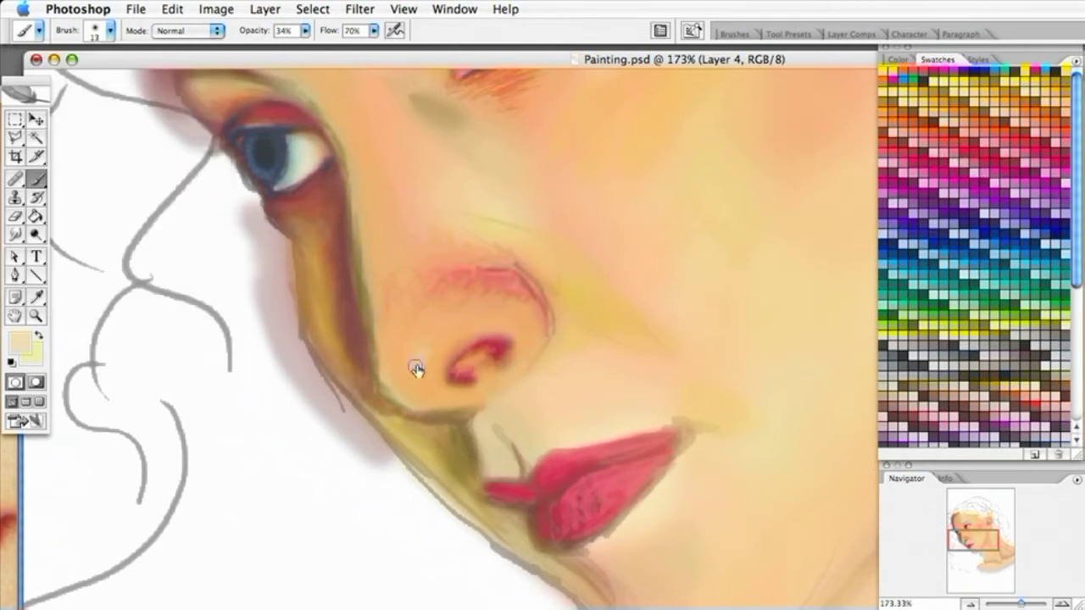
pyautogui.moveTo(408, 371); pyautogui.dragTo(446, 334)
pyautogui.moveTo(450, 319); pyautogui.dragTo(532, 313)
pyautogui.moveTo(440, 332)
pyautogui.mouseDown()
pyautogui.moveTo(412, 371)
pyautogui.moveTo(433, 351)
pyautogui.mouseUp()
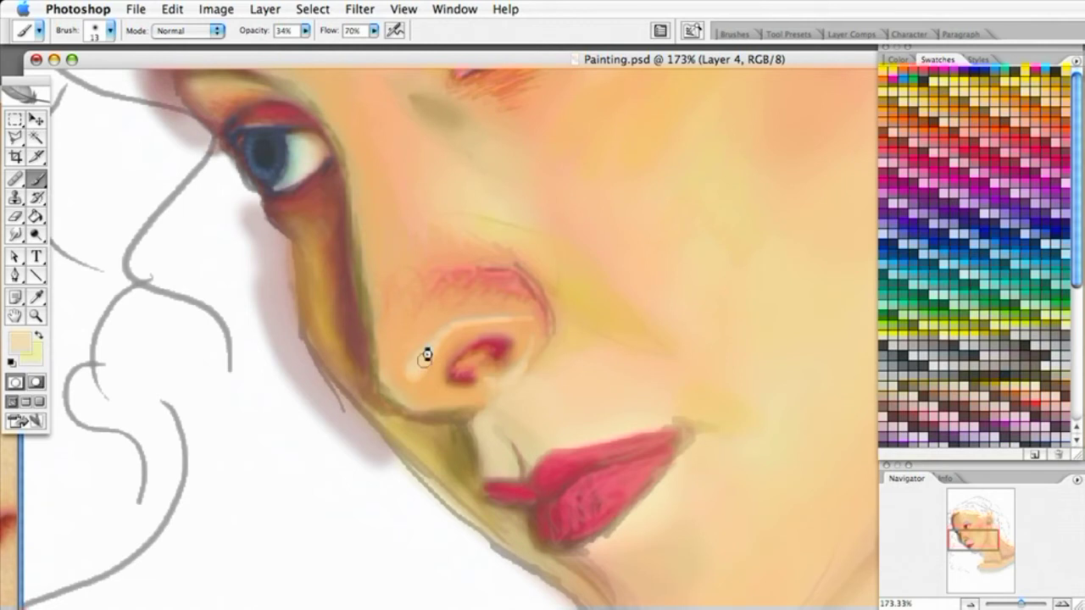
pyautogui.moveTo(417, 370); pyautogui.dragTo(460, 325)
pyautogui.click(971, 99)
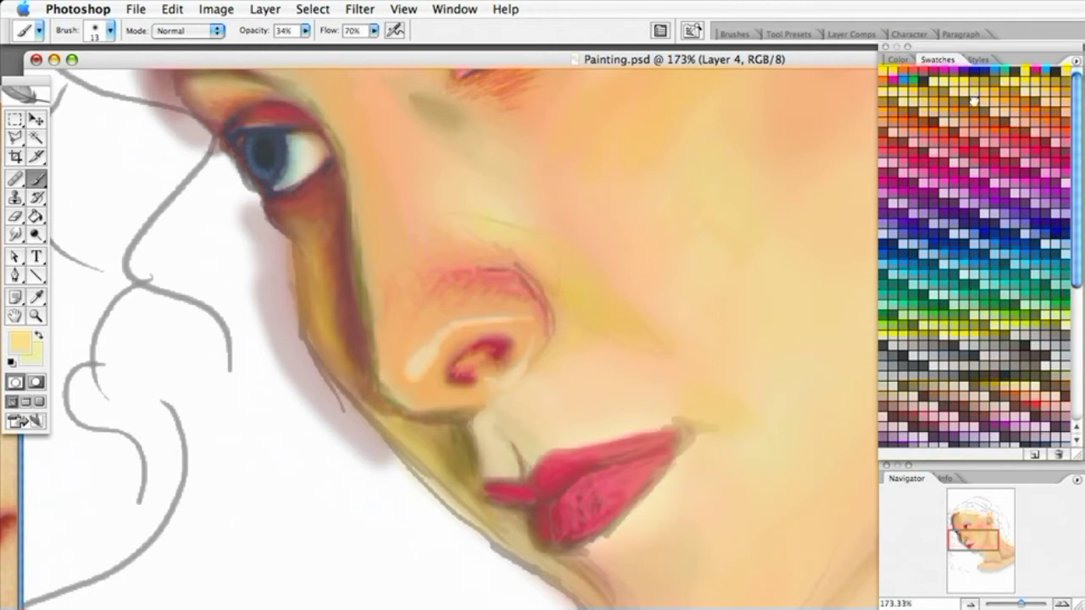
pyautogui.moveTo(406, 358)
pyautogui.mouseDown()
pyautogui.moveTo(422, 378)
pyautogui.moveTo(441, 355)
pyautogui.moveTo(414, 379)
pyautogui.moveTo(427, 345)
pyautogui.moveTo(400, 362)
pyautogui.moveTo(417, 371)
pyautogui.moveTo(443, 338)
pyautogui.mouseUp()
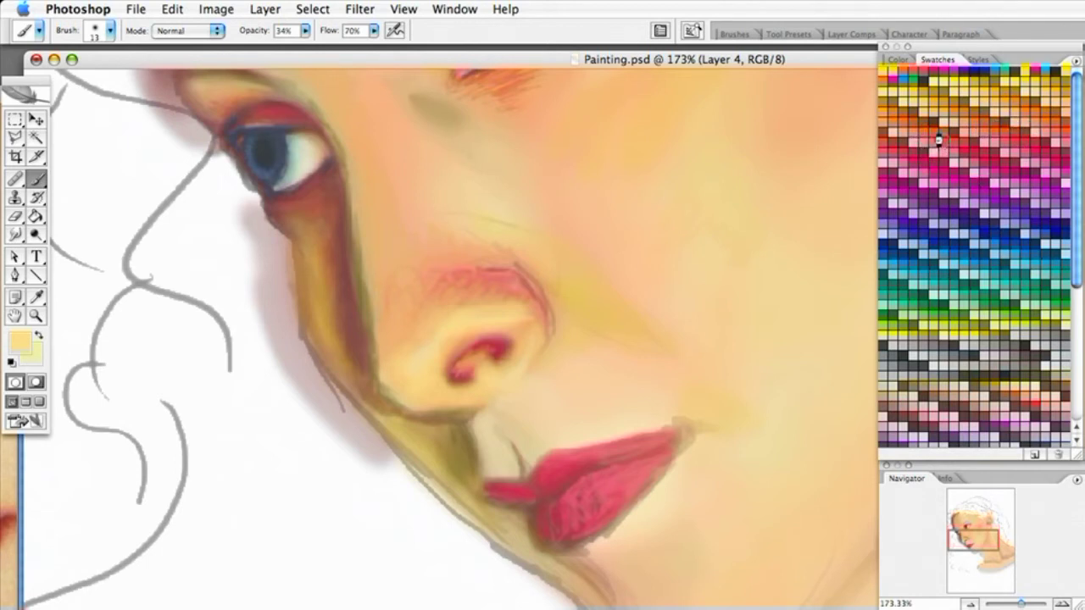
# Glaze the nostril with a peach swatch at 8% brush opacity to soften its red edges.
pyautogui.moveTo(1074, 190); pyautogui.dragTo(1079, 286)
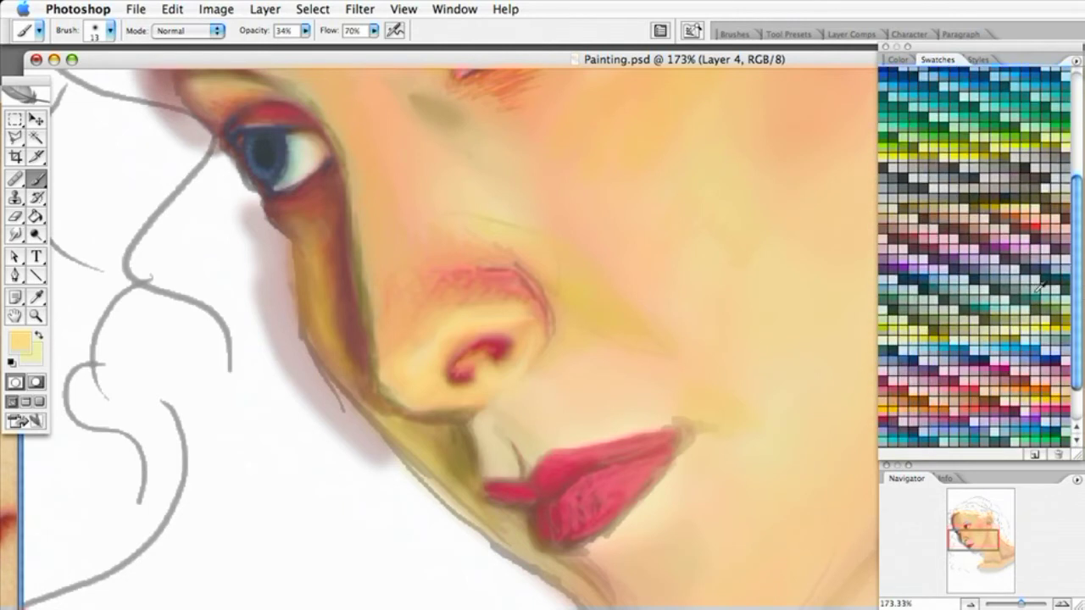
pyautogui.click(901, 410)
pyautogui.click(304, 32)
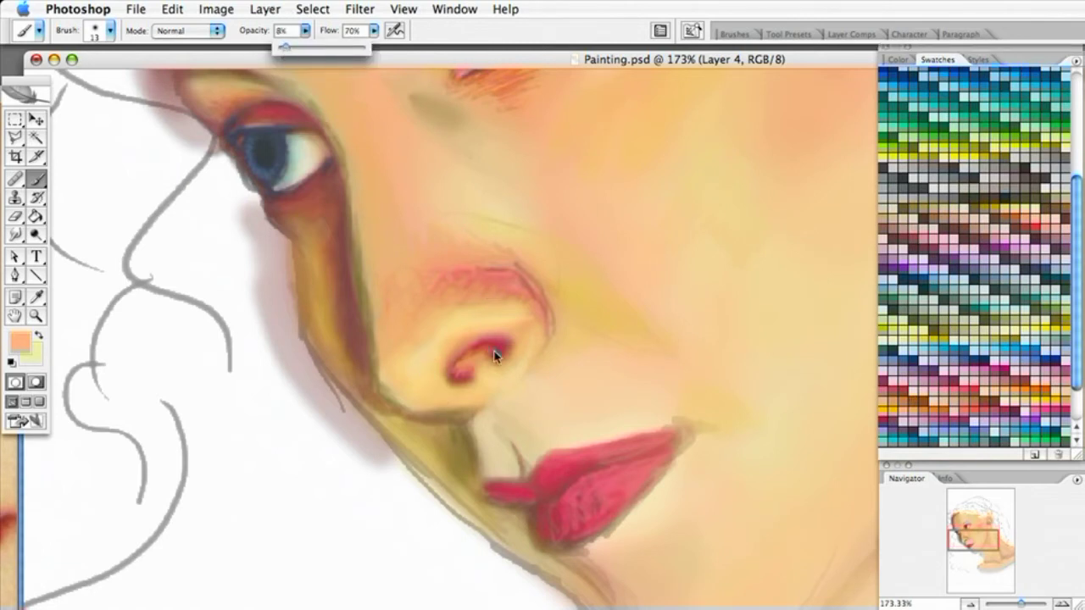
pyautogui.click(455, 371)
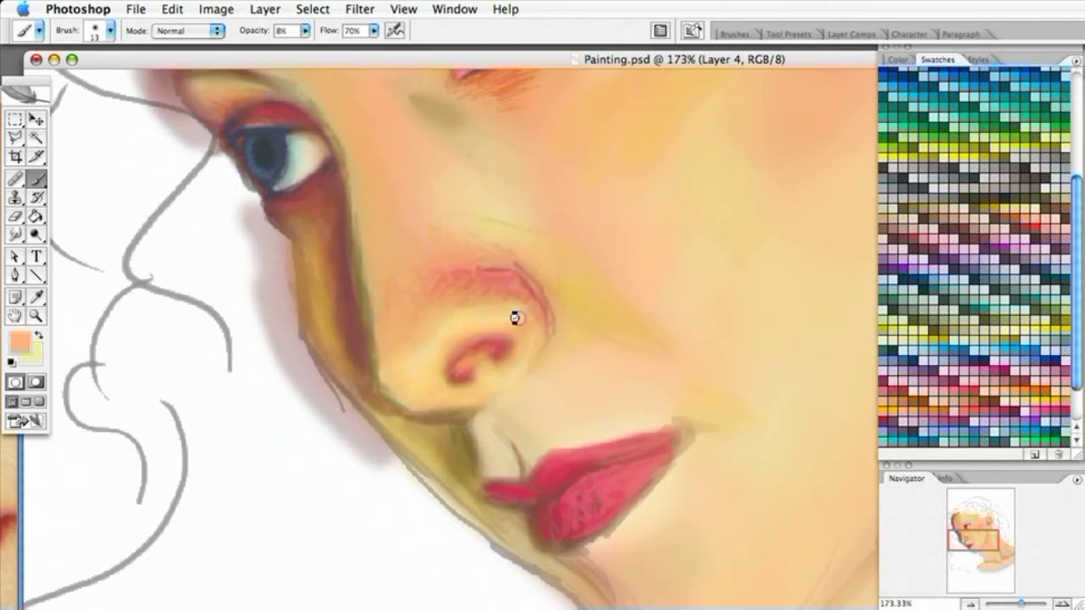
pyautogui.moveTo(516, 345); pyautogui.dragTo(503, 357)
# Shade the nose bridge, nose tip and nostril wing with a coral swatch at 29% brush opacity.
pyautogui.click(967, 408)
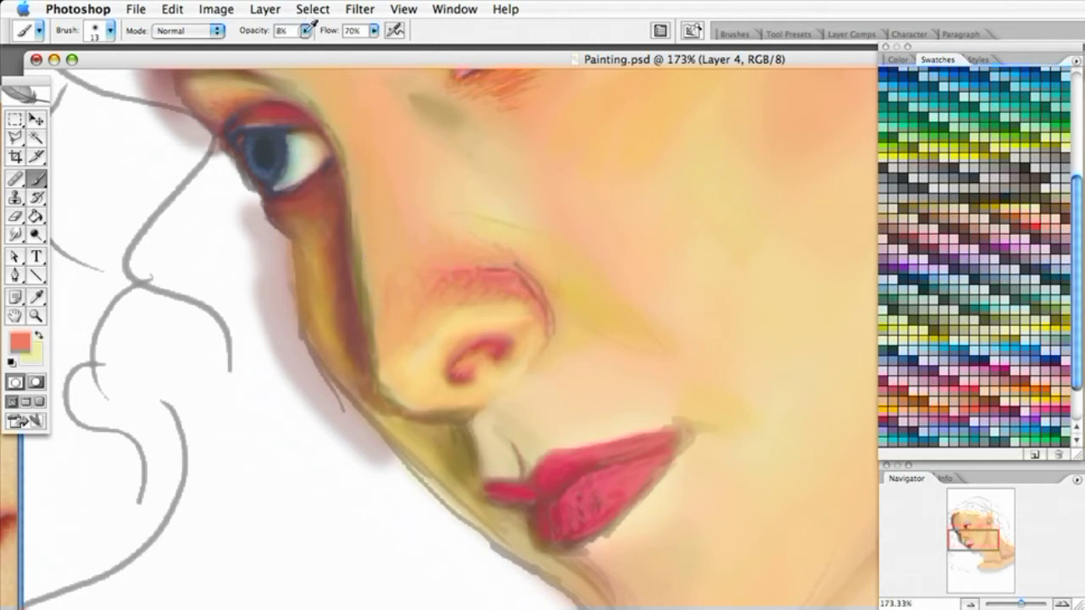
pyautogui.click(304, 32)
pyautogui.moveTo(316, 54); pyautogui.dragTo(321, 51)
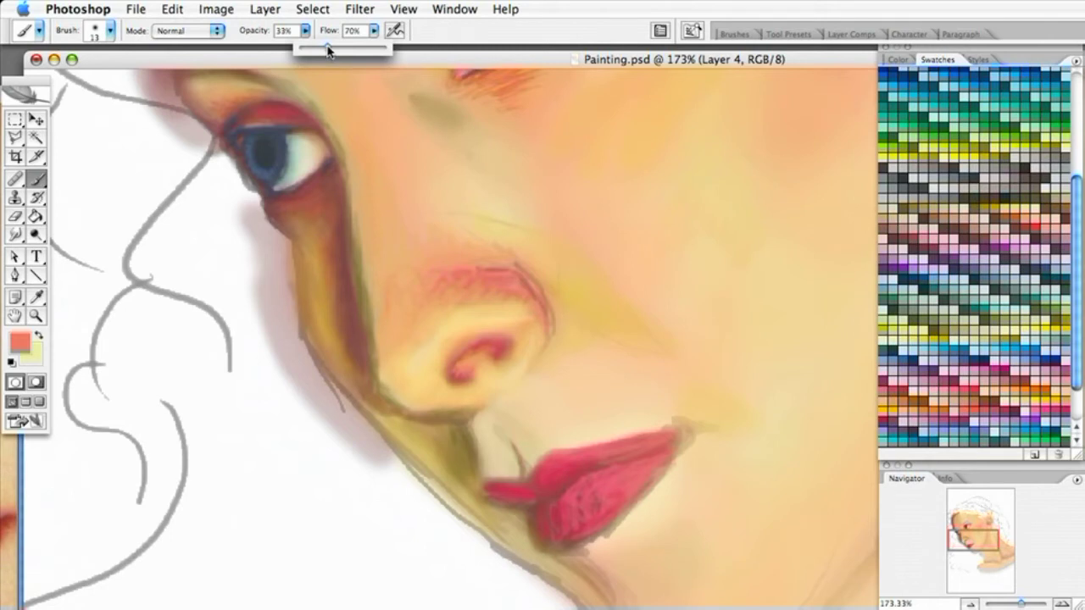
pyautogui.click(349, 145)
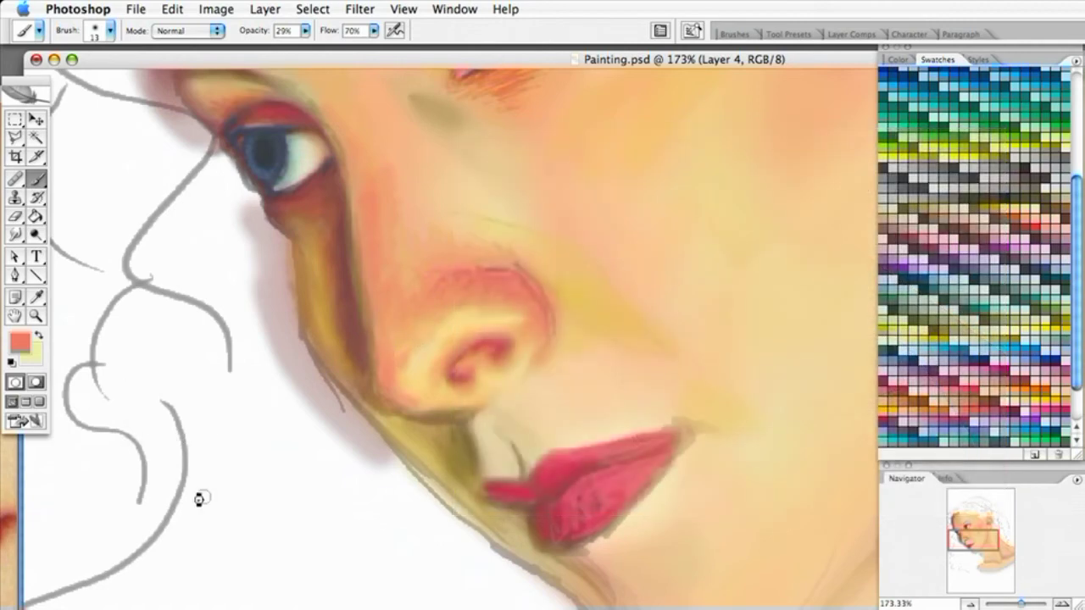
# Layer coral test strokes on the blank canvas beside the face, and add coral to the shaded cheek and the groove beneath the nose.
pyautogui.moveTo(205, 513)
pyautogui.mouseDown()
pyautogui.moveTo(227, 482)
pyautogui.moveTo(227, 516)
pyautogui.moveTo(236, 500)
pyautogui.moveTo(252, 516)
pyautogui.moveTo(270, 514)
pyautogui.moveTo(278, 551)
pyautogui.moveTo(246, 451)
pyautogui.moveTo(370, 565)
pyautogui.mouseUp()
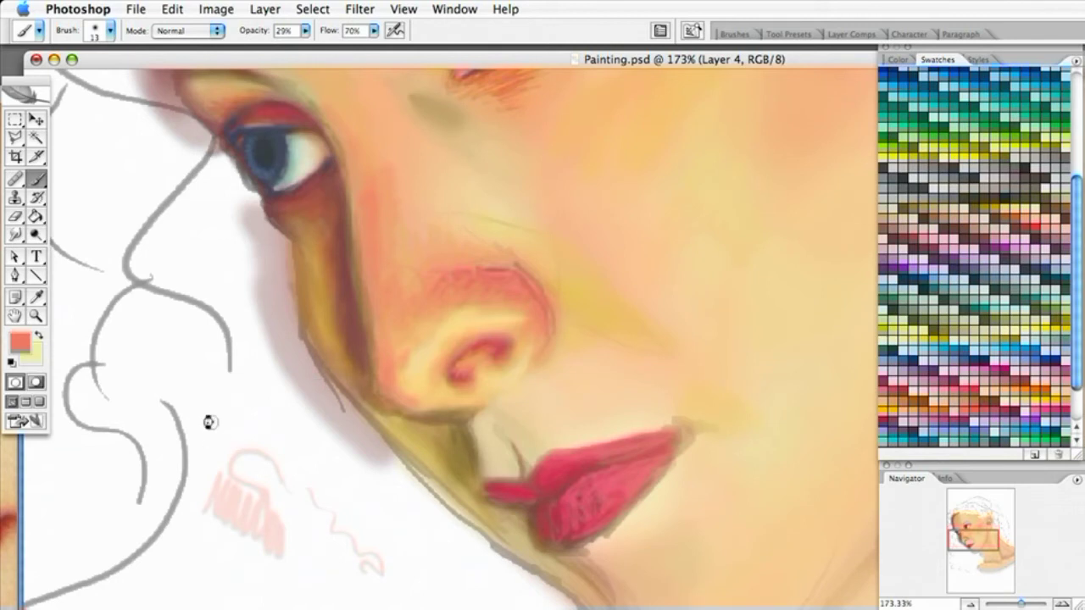
pyautogui.moveTo(207, 419)
pyautogui.mouseDown()
pyautogui.moveTo(215, 438)
pyautogui.moveTo(237, 426)
pyautogui.moveTo(251, 441)
pyautogui.moveTo(279, 521)
pyautogui.moveTo(311, 499)
pyautogui.moveTo(310, 528)
pyautogui.moveTo(351, 484)
pyautogui.mouseUp()
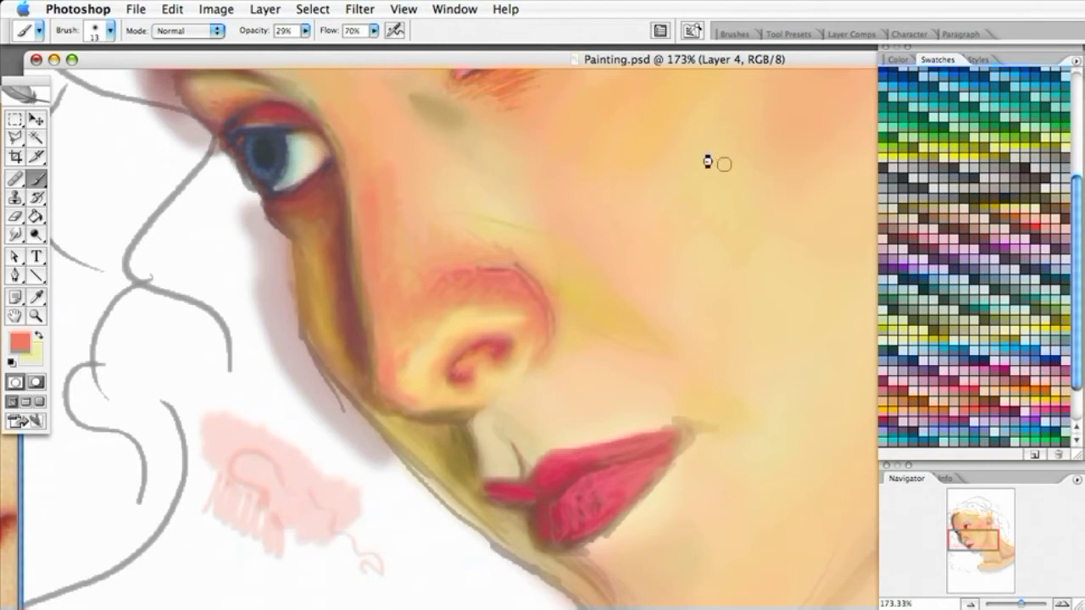
pyautogui.moveTo(199, 450)
pyautogui.mouseDown()
pyautogui.moveTo(172, 534)
pyautogui.moveTo(222, 479)
pyautogui.moveTo(231, 484)
pyautogui.moveTo(203, 550)
pyautogui.moveTo(220, 570)
pyautogui.moveTo(214, 554)
pyautogui.moveTo(242, 564)
pyautogui.moveTo(266, 526)
pyautogui.moveTo(252, 573)
pyautogui.moveTo(317, 558)
pyautogui.moveTo(378, 523)
pyautogui.moveTo(348, 561)
pyautogui.mouseUp()
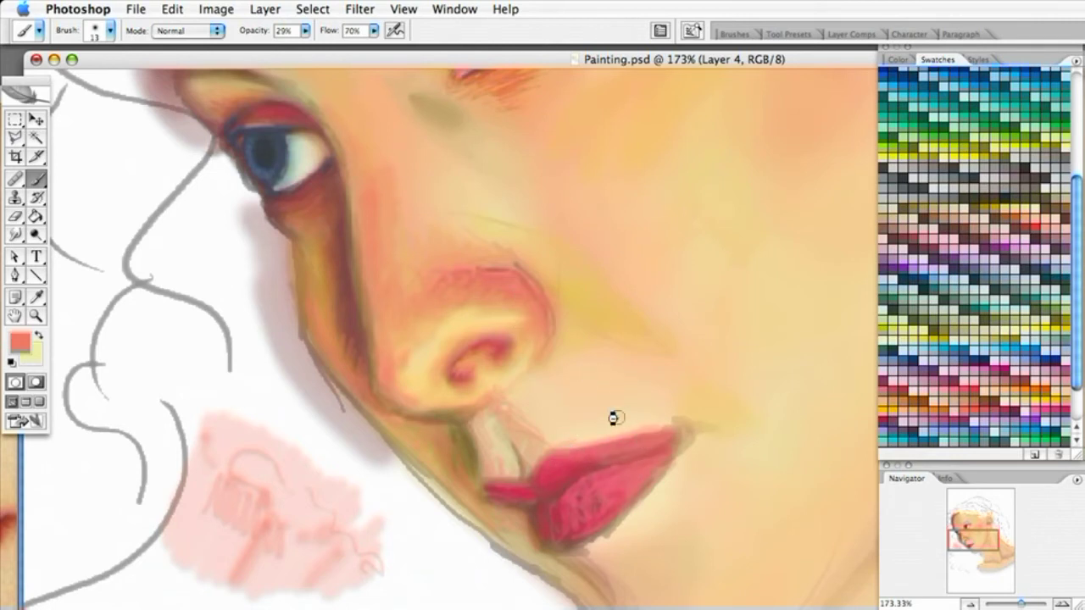
# Lighten the skin between the nose and upper lip with a pale cream swatch and the pale yellow background colour.
pyautogui.click(1002, 400)
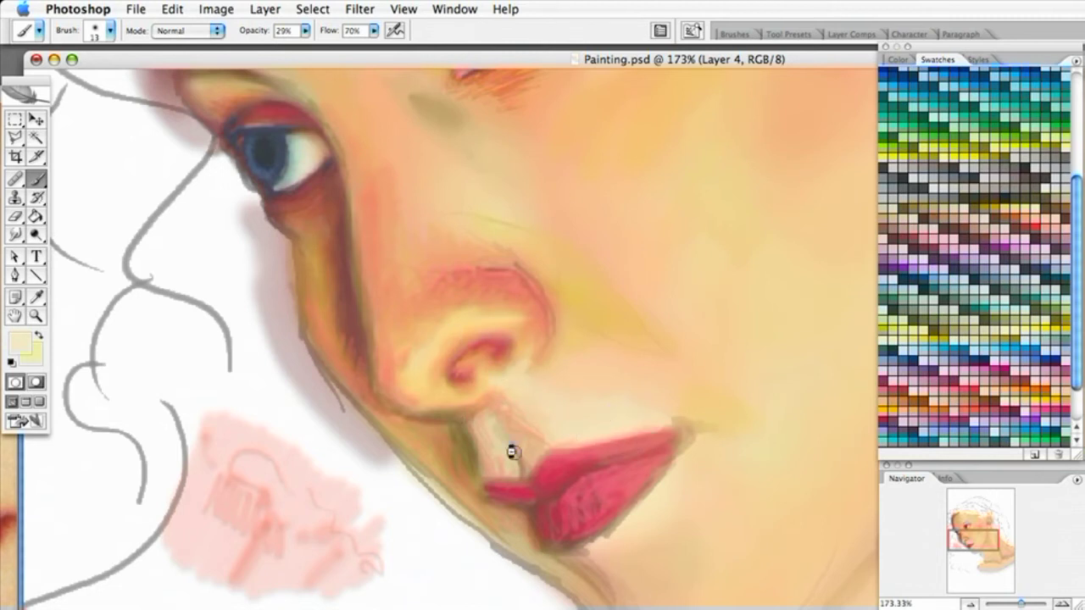
pyautogui.click(38, 337)
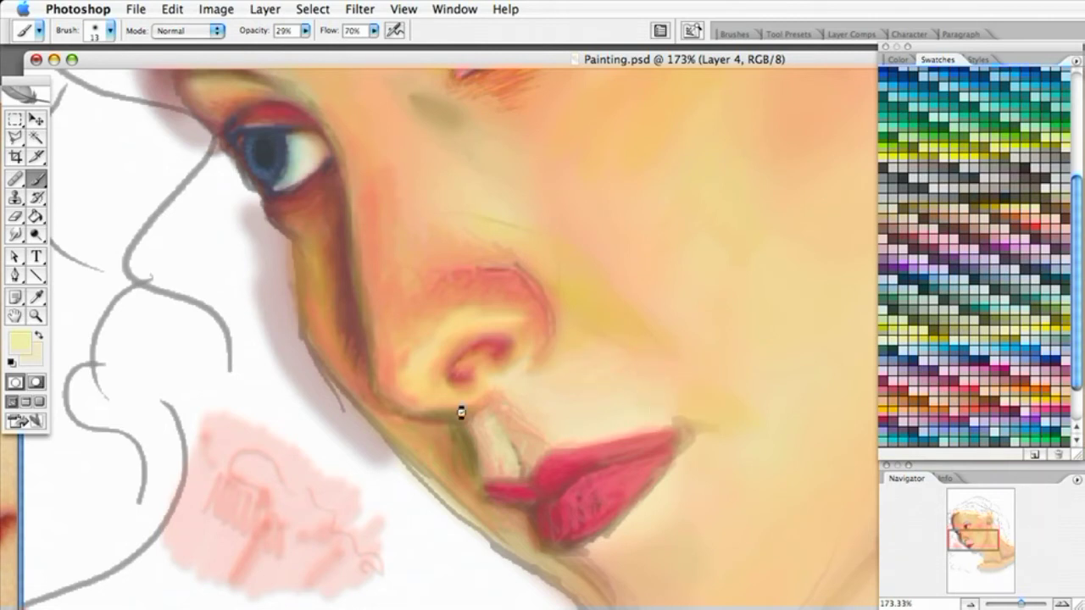
# Check the lower face in the reference photo and hatch pale yellow highlights across the cheek in Painting.psd.
pyautogui.click(10, 526)
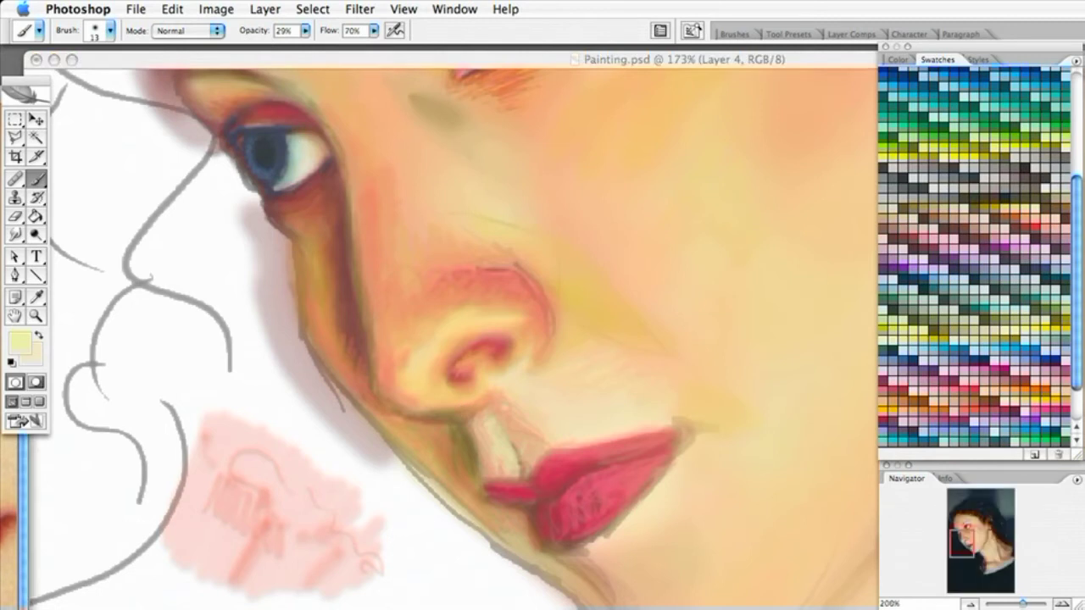
pyautogui.moveTo(962, 544); pyautogui.dragTo(975, 547)
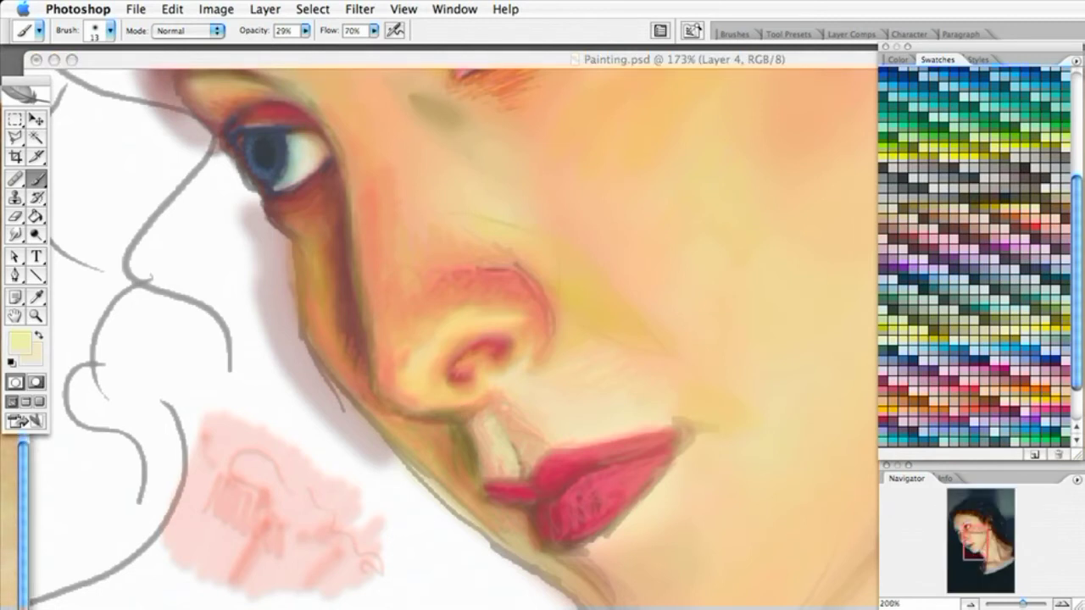
pyautogui.click(745, 64)
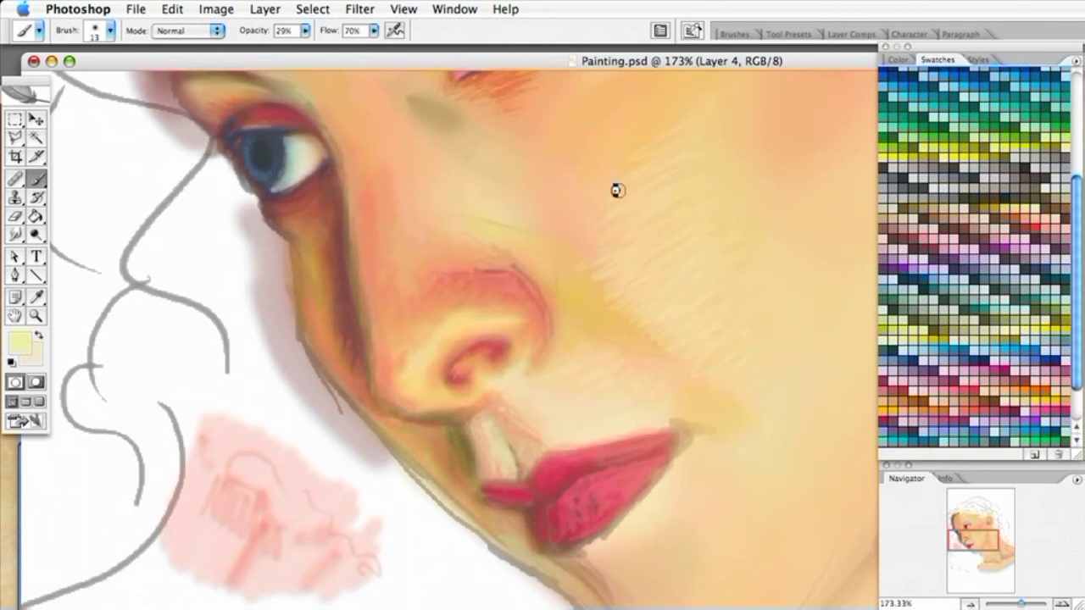
# Hatch pale yellow highlights across the lower nose bridge, just above the pink nose tip.
pyautogui.scroll(5, 674, 222)
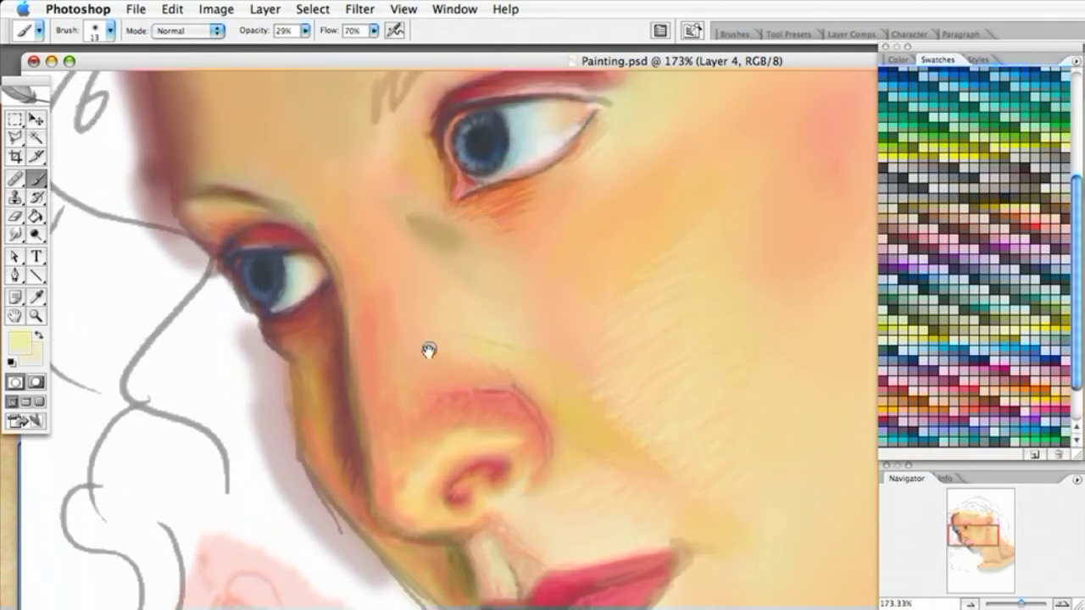
pyautogui.moveTo(487, 341)
pyautogui.mouseDown()
pyautogui.moveTo(514, 370)
pyautogui.moveTo(544, 366)
pyautogui.mouseUp()
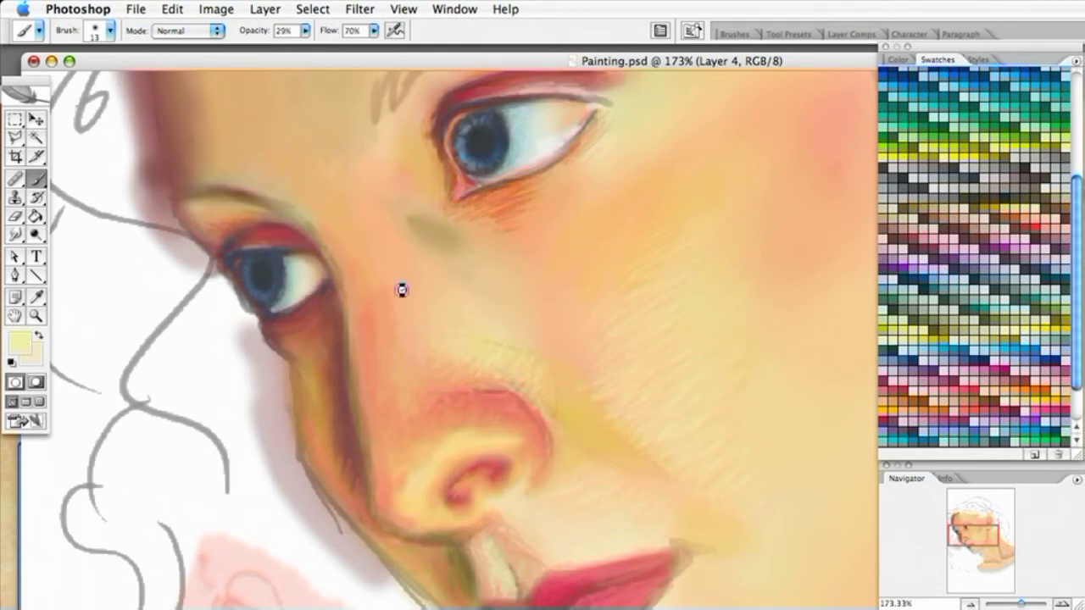
pyautogui.press('space')
pyautogui.moveTo(509, 304); pyautogui.dragTo(585, 325)
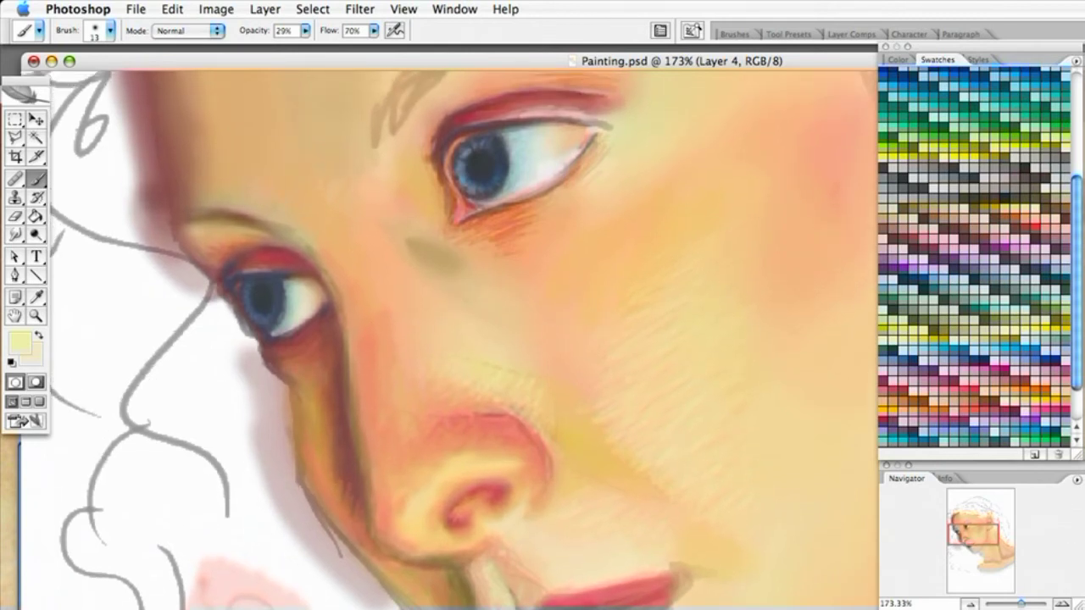
# Check the eye area in the reference photo and hatch pale yellow highlights between the eyebrows in Painting.psd.
pyautogui.hotkey('ctrl', 'Tab')
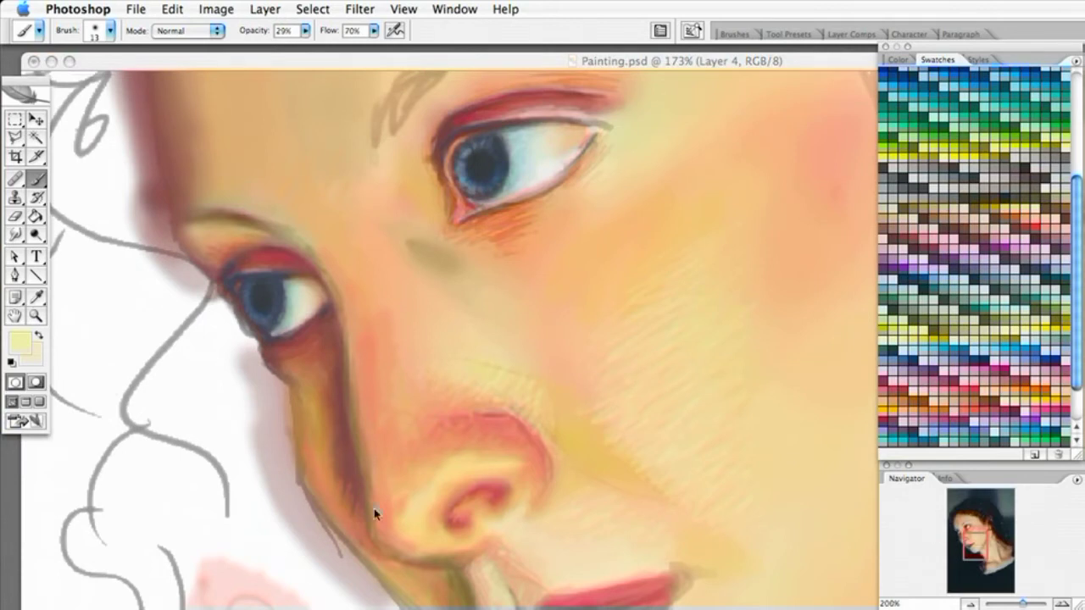
pyautogui.moveTo(976, 547); pyautogui.dragTo(967, 536)
pyautogui.click(682, 159)
pyautogui.moveTo(681, 150); pyautogui.dragTo(688, 213)
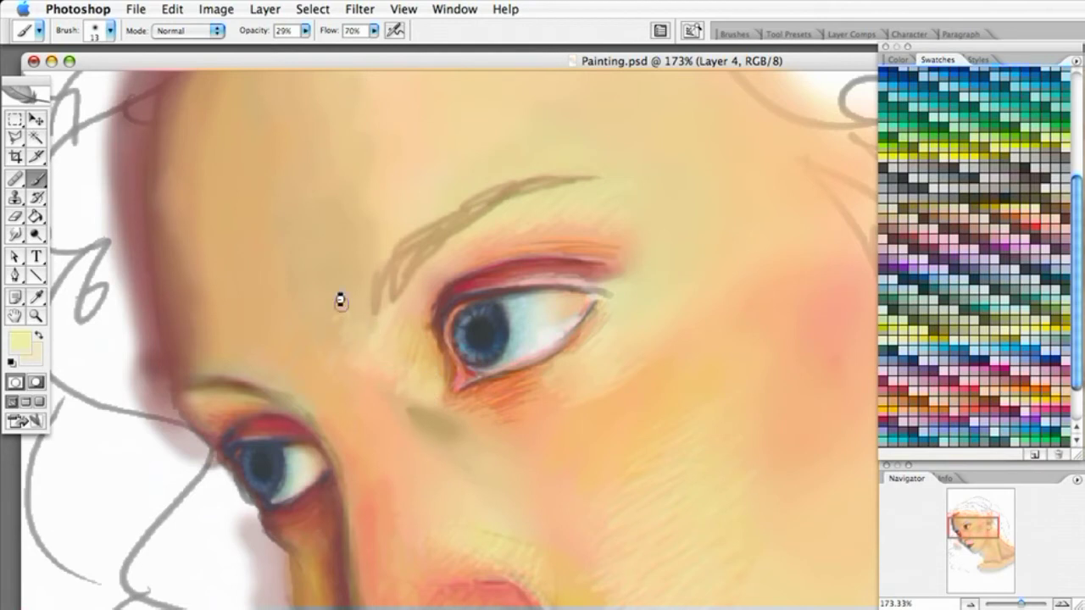
pyautogui.moveTo(354, 312); pyautogui.dragTo(355, 360)
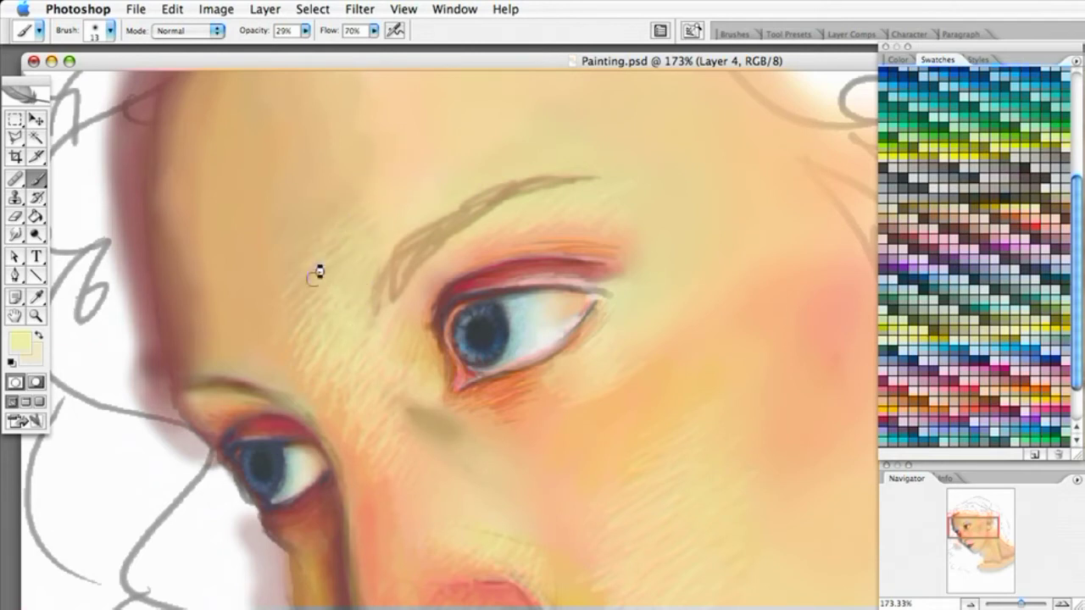
# Soften the pale yellow hatching between the eyebrows with a 27 px brush at 7% opacity.
pyautogui.click(109, 30)
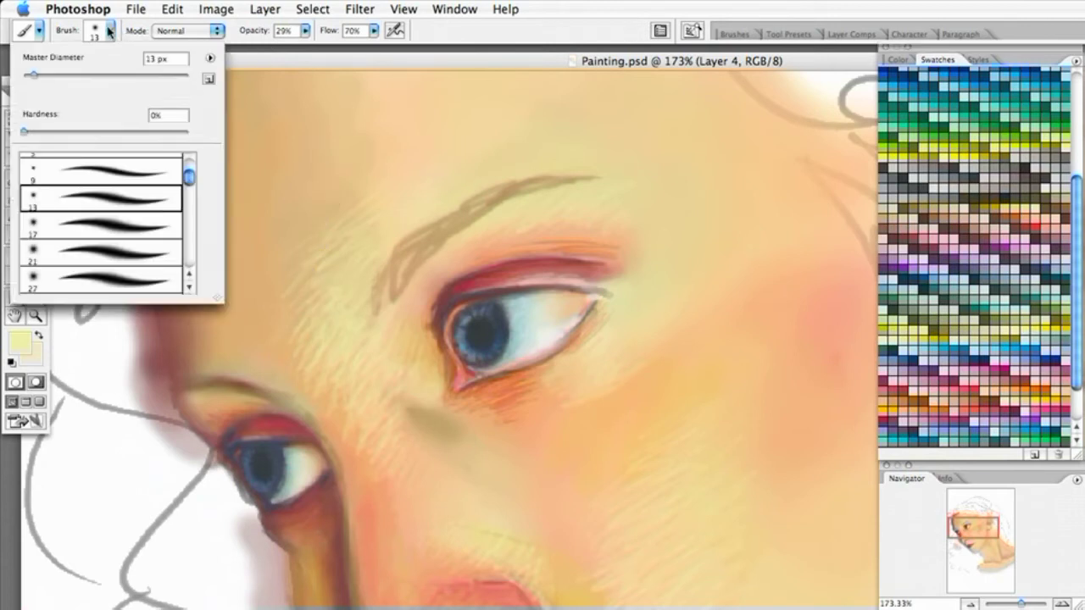
pyautogui.click(190, 290)
pyautogui.click(151, 229)
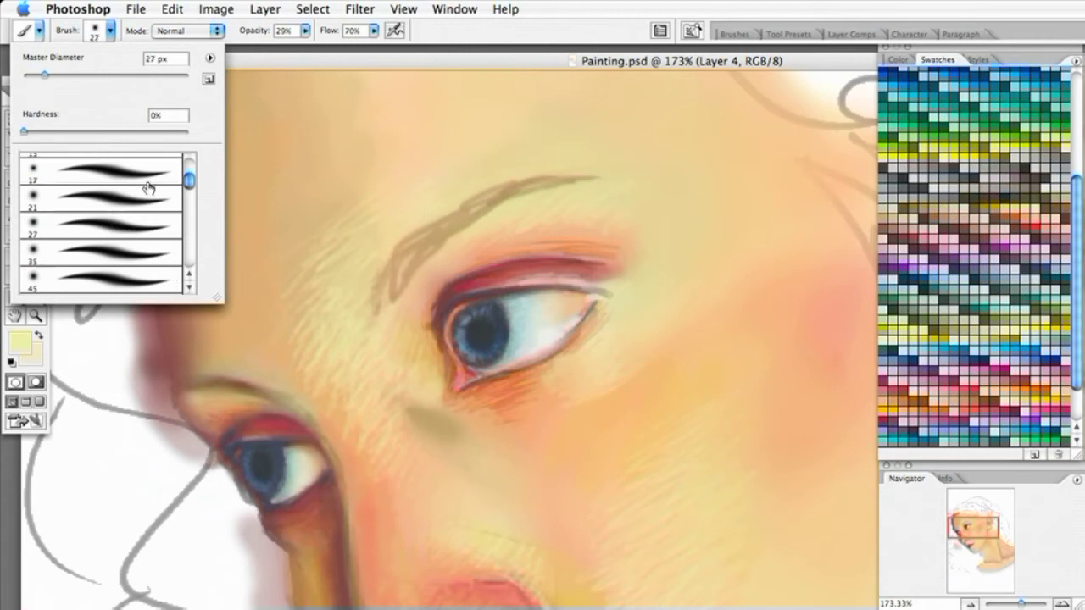
pyautogui.click(303, 31)
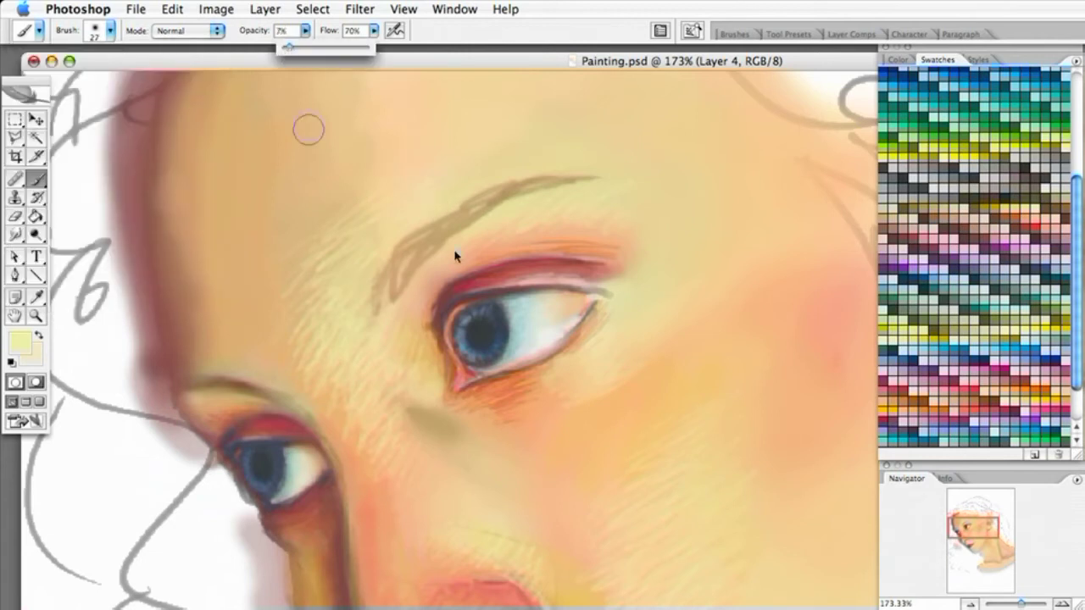
pyautogui.click(381, 230)
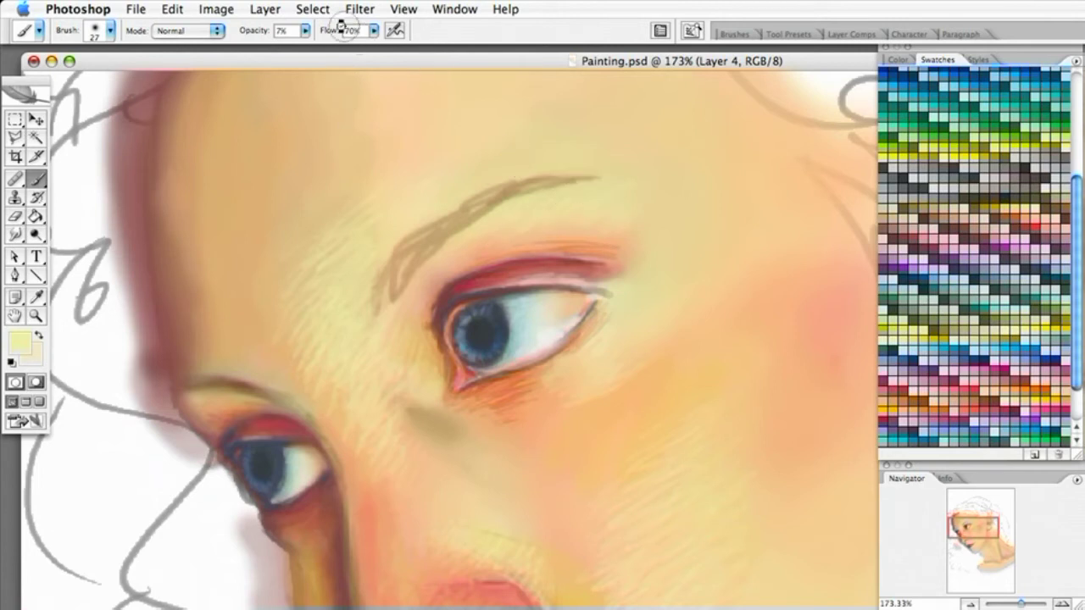
# Sample the tan forehead colour and blend the brow and cheek hatching with it at 14% brush opacity.
pyautogui.click(305, 31)
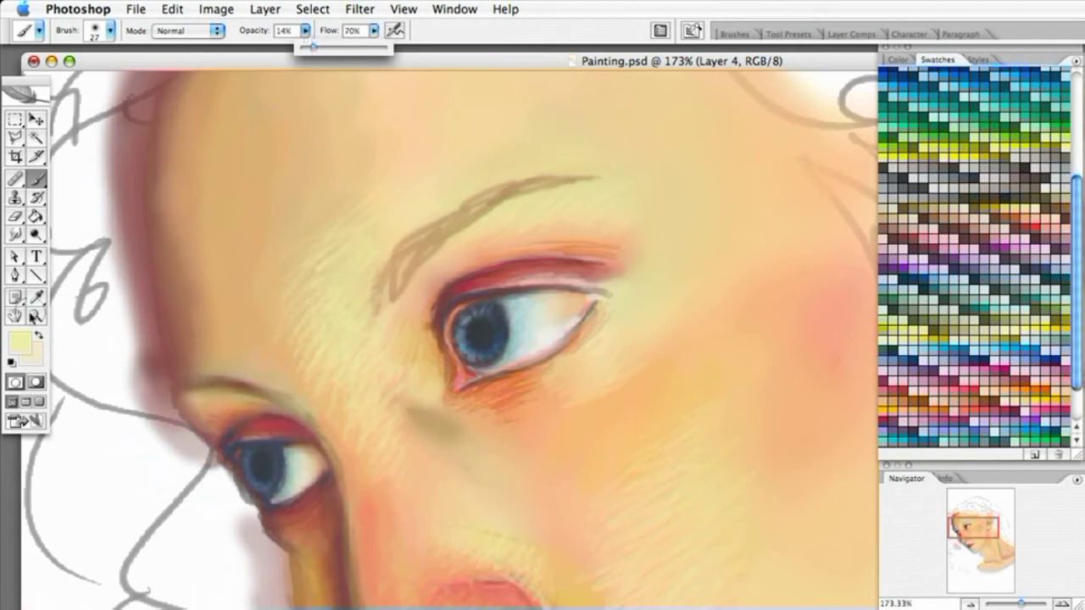
pyautogui.click(39, 338)
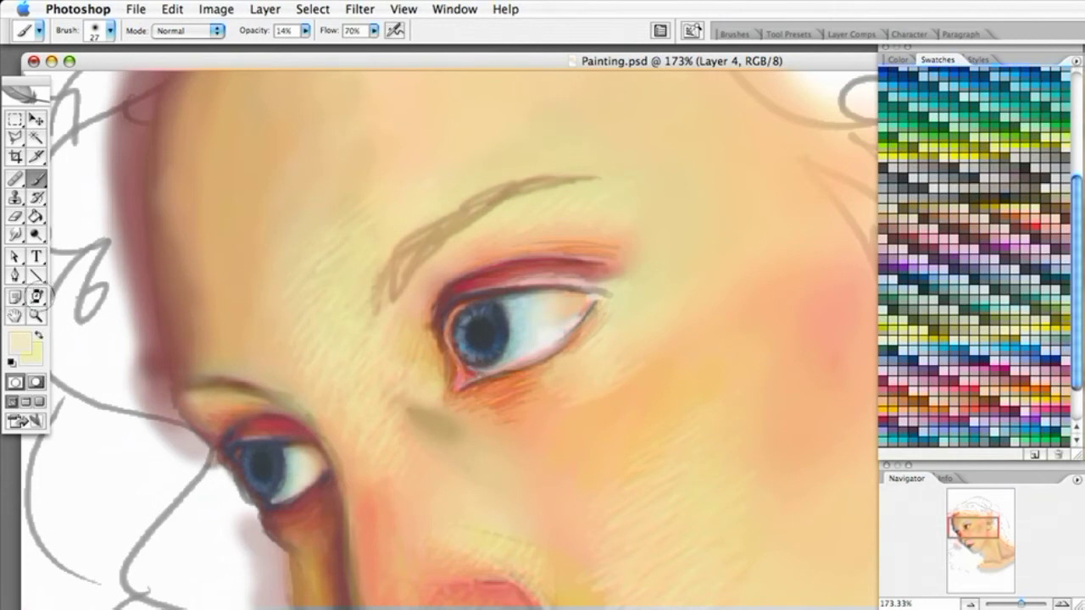
pyautogui.click(35, 296)
pyautogui.click(260, 179)
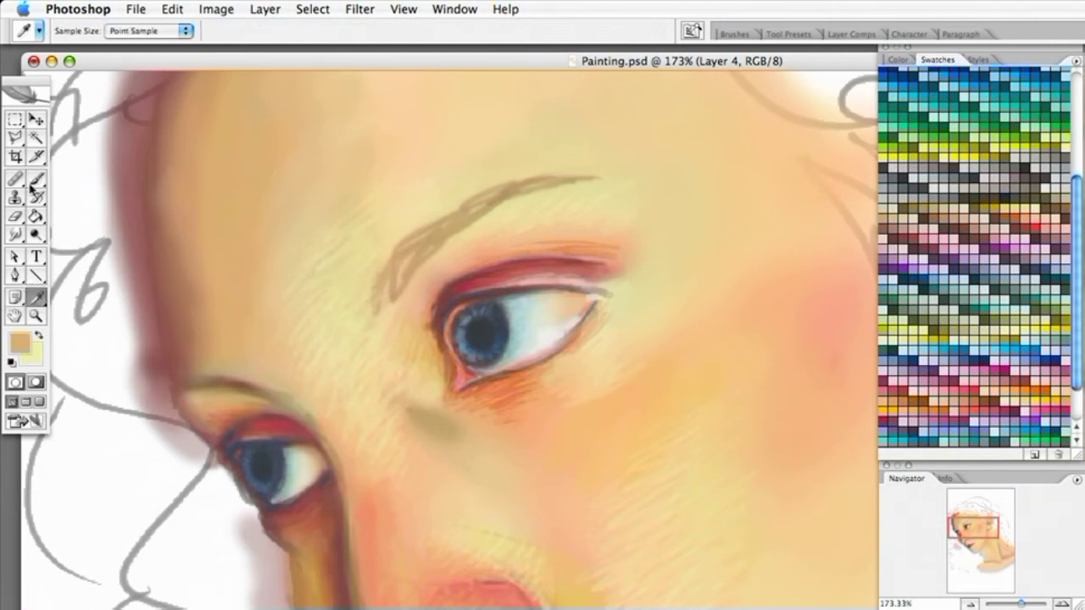
pyautogui.click(34, 181)
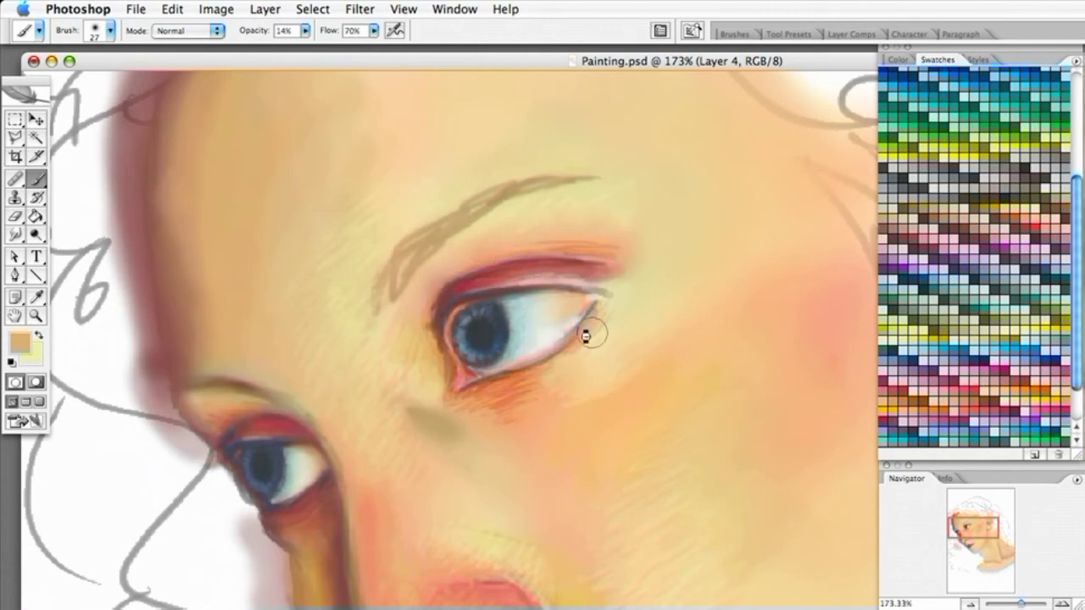
pyautogui.moveTo(588, 412); pyautogui.dragTo(595, 297)
# Examine the shading around the eyes in PaintingPhoto.psd and return to the same area in Painting.psd.
pyautogui.moveTo(580, 347); pyautogui.dragTo(559, 317)
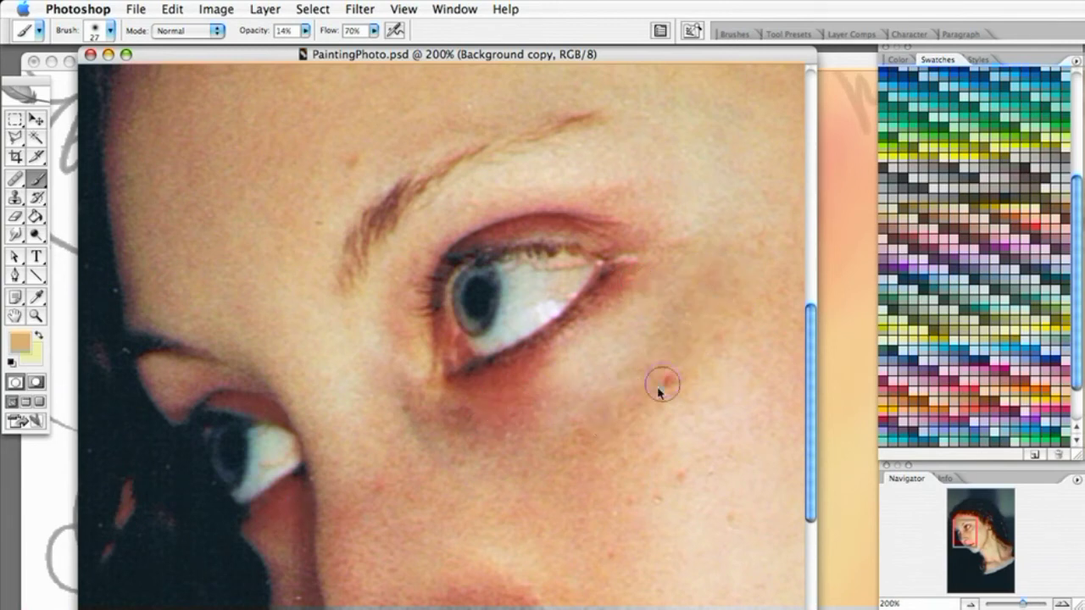
pyautogui.moveTo(529, 56); pyautogui.dragTo(0, 227)
pyautogui.moveTo(697, 68); pyautogui.dragTo(695, 73)
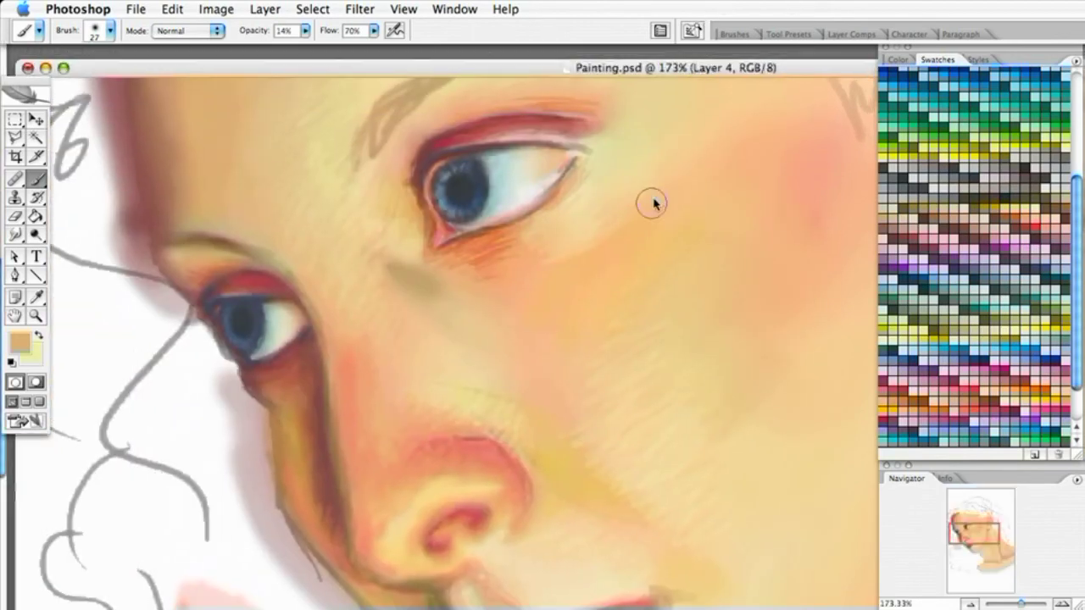
pyautogui.moveTo(654, 174)
pyautogui.mouseDown()
pyautogui.moveTo(650, 256)
pyautogui.moveTo(630, 225)
pyautogui.moveTo(605, 217)
pyautogui.mouseUp()
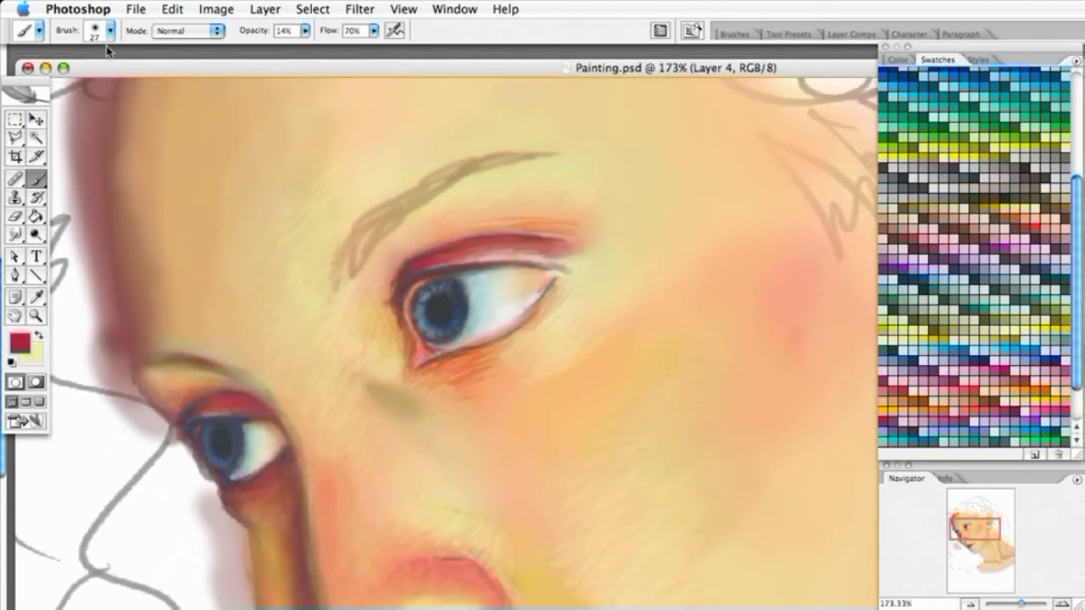
# Hatch crimson shading around the lids and beneath the larger eye with a 13 px brush at 14% opacity.
pyautogui.click(100, 32)
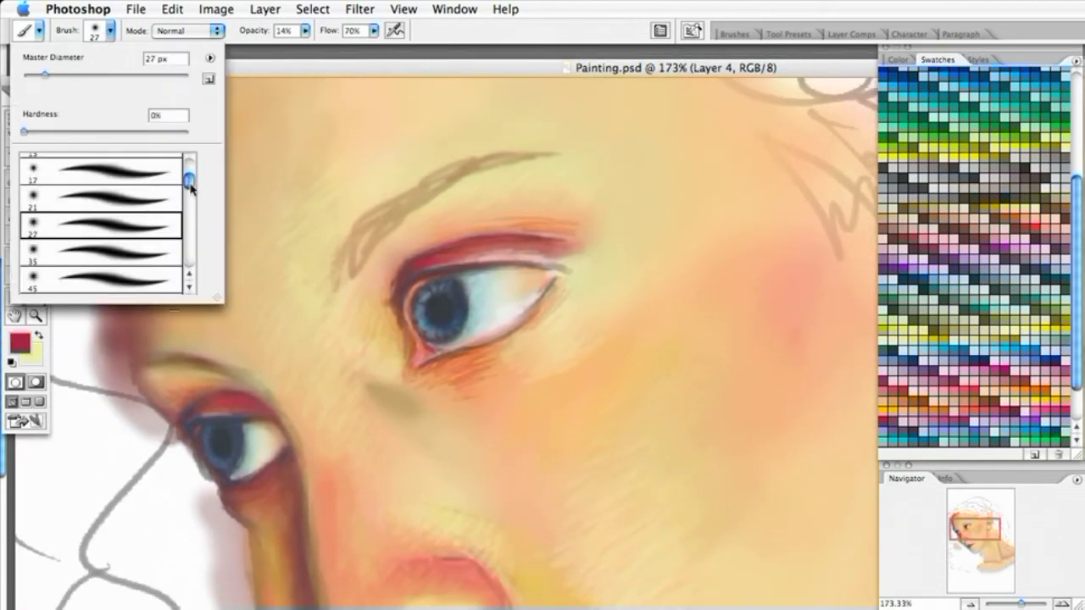
pyautogui.click(190, 273)
pyautogui.click(125, 183)
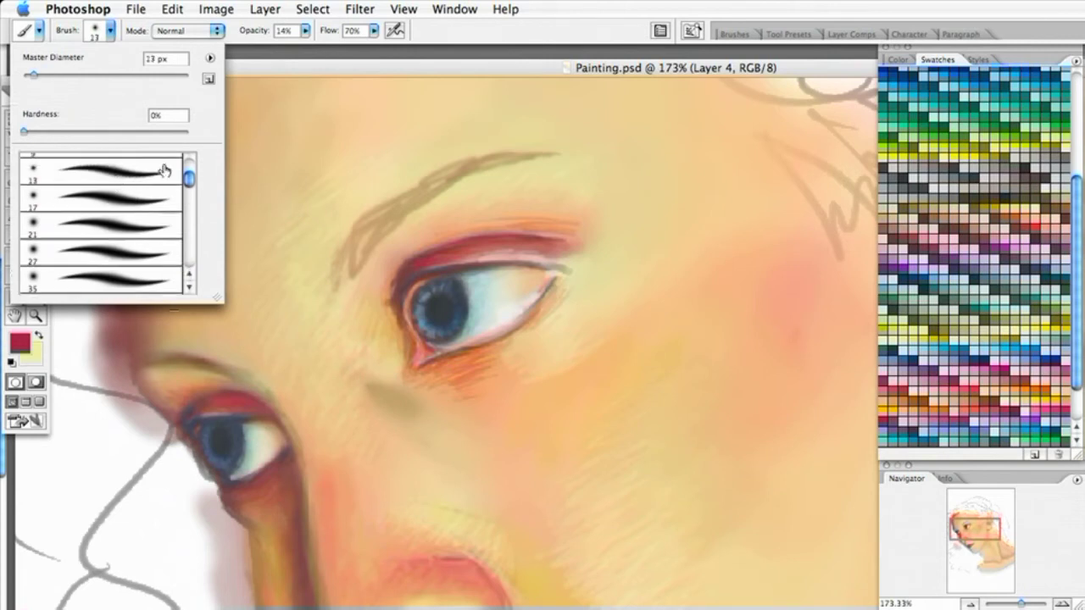
pyautogui.click(305, 32)
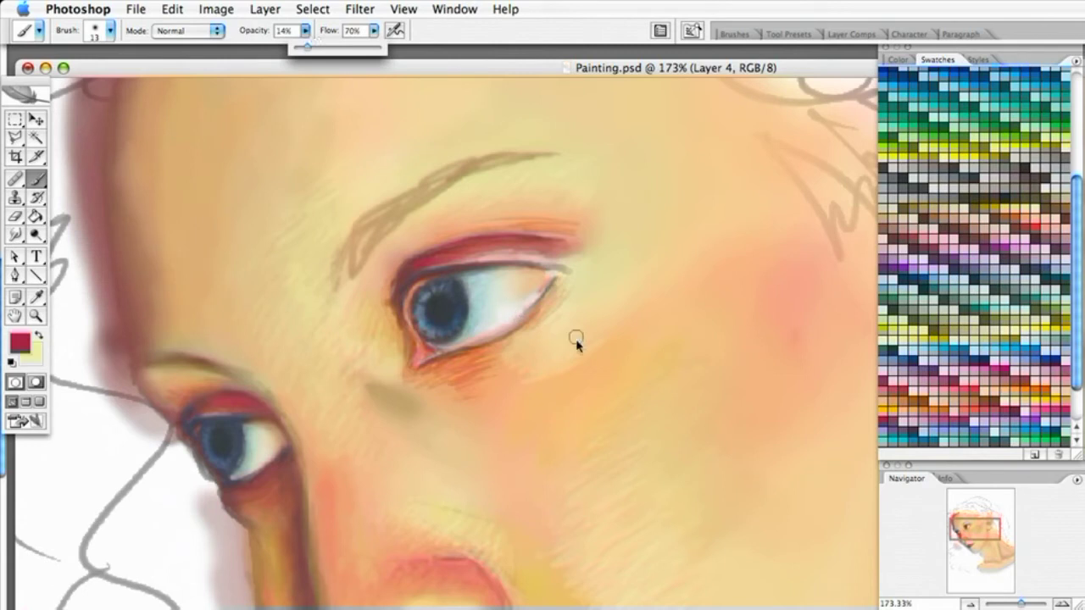
pyautogui.click(454, 371)
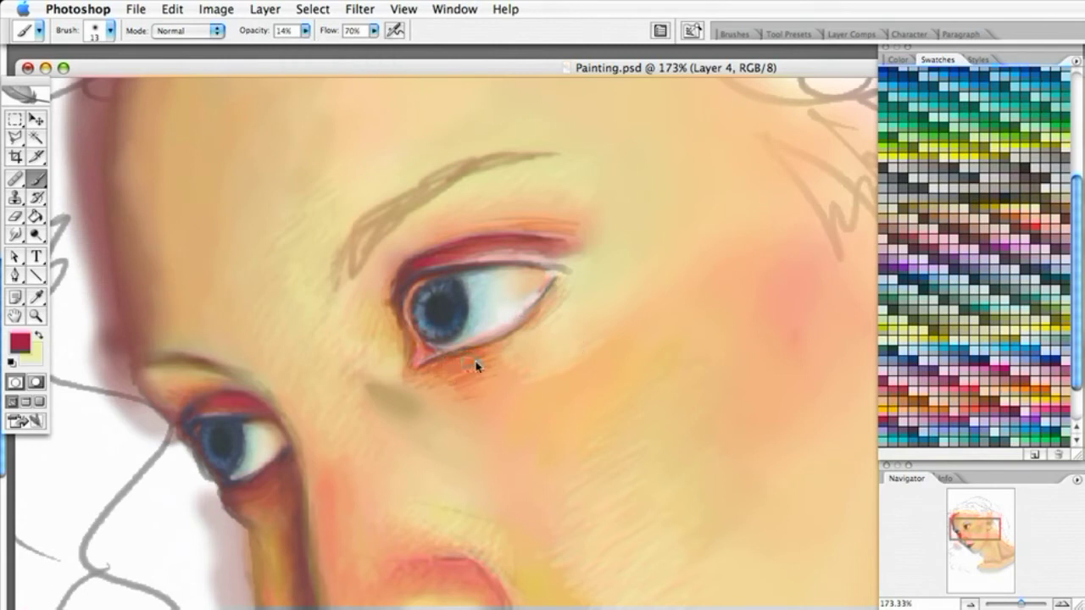
pyautogui.moveTo(452, 380)
pyautogui.mouseDown()
pyautogui.moveTo(475, 374)
pyautogui.moveTo(483, 383)
pyautogui.moveTo(472, 399)
pyautogui.moveTo(482, 397)
pyautogui.mouseUp()
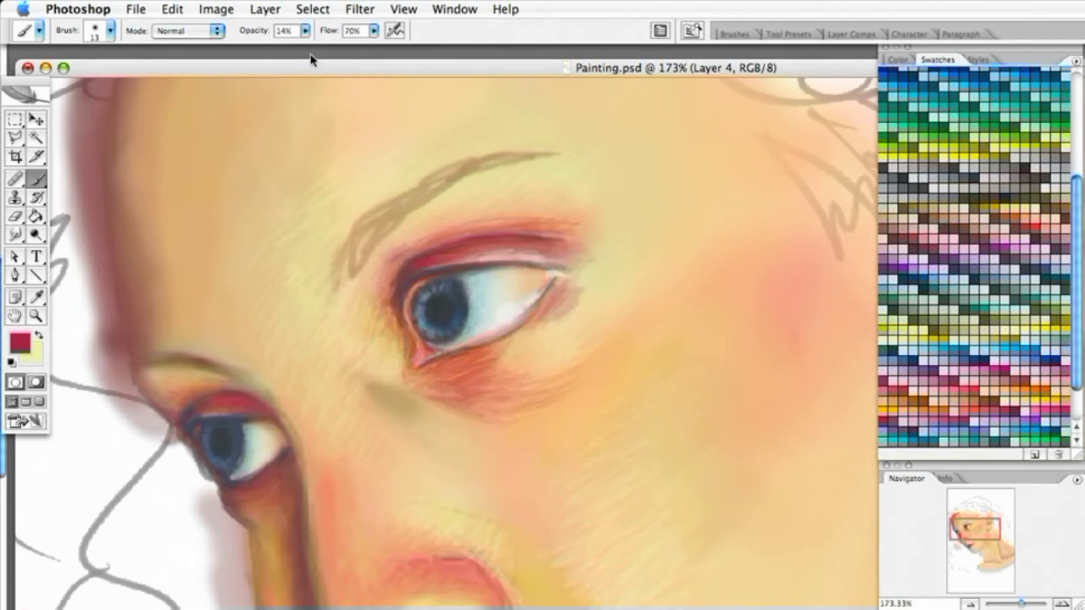
# Deepen the crimson shading at the larger eye's outer corner, beneath it and beside the nose bridge at 33% brush opacity.
pyautogui.click(303, 30)
pyautogui.moveTo(322, 53); pyautogui.dragTo(323, 52)
pyautogui.click(564, 290)
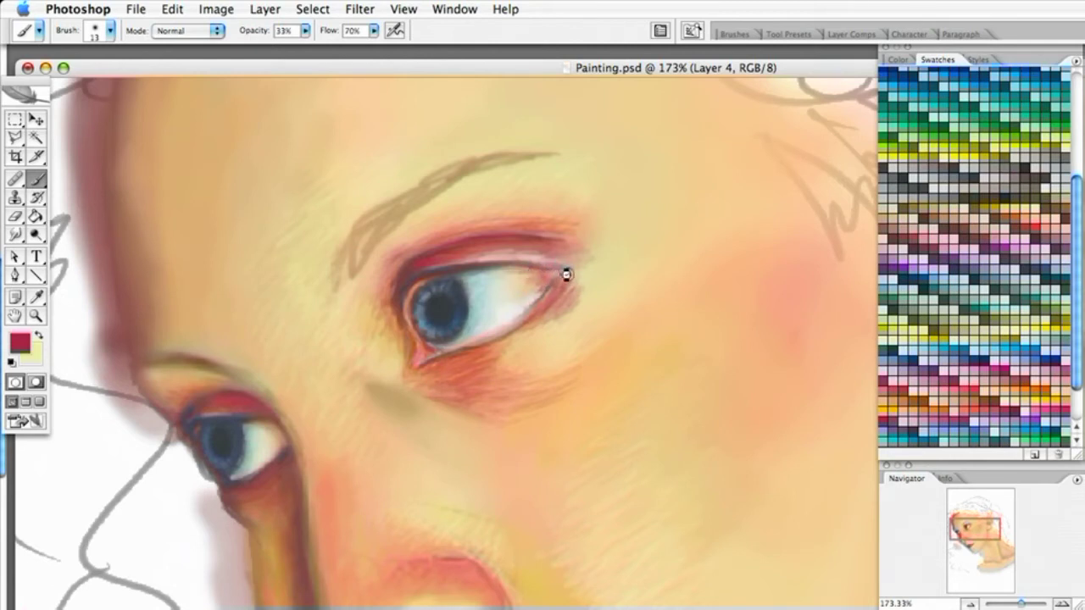
pyautogui.moveTo(564, 295); pyautogui.dragTo(535, 330)
pyautogui.moveTo(445, 373)
pyautogui.mouseDown()
pyautogui.moveTo(524, 349)
pyautogui.moveTo(496, 344)
pyautogui.moveTo(489, 363)
pyautogui.mouseUp()
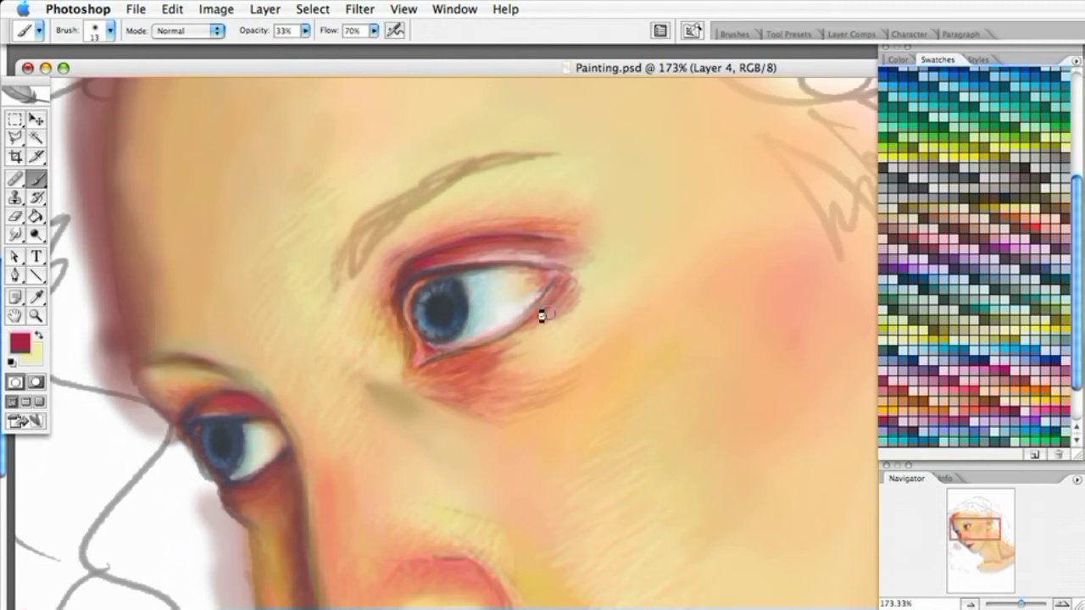
pyautogui.moveTo(480, 383); pyautogui.dragTo(522, 394)
pyautogui.moveTo(379, 384)
pyautogui.mouseDown()
pyautogui.moveTo(427, 409)
pyautogui.moveTo(385, 381)
pyautogui.moveTo(404, 381)
pyautogui.moveTo(369, 395)
pyautogui.moveTo(410, 408)
pyautogui.moveTo(378, 398)
pyautogui.moveTo(441, 437)
pyautogui.moveTo(439, 447)
pyautogui.moveTo(399, 399)
pyautogui.mouseUp()
pyautogui.moveTo(500, 410); pyautogui.dragTo(473, 412)
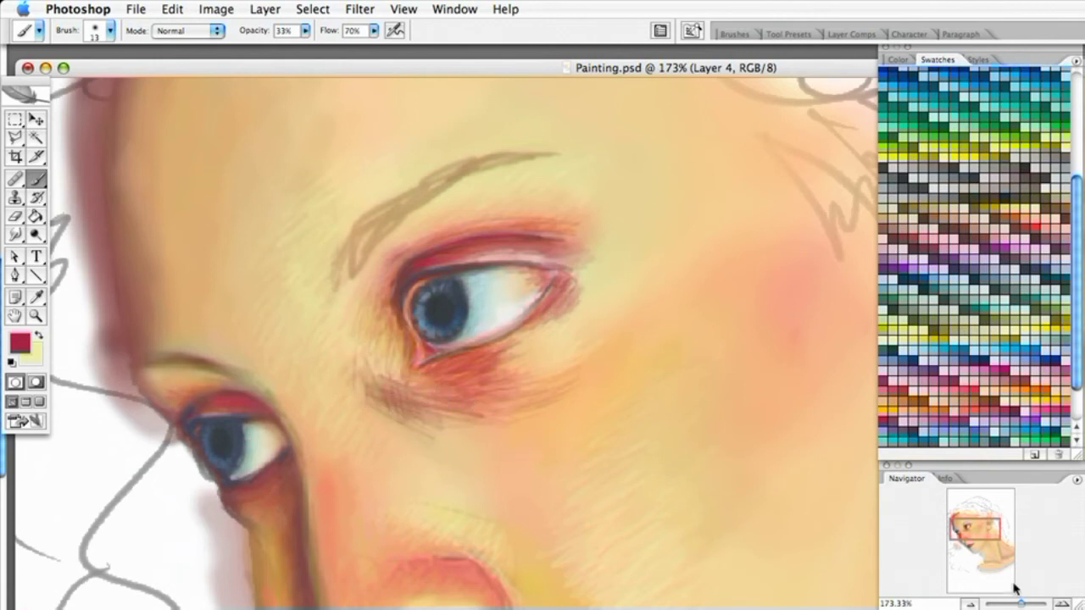
# Add a new empty layer above Layer 4 in Painting.psd.
pyautogui.moveTo(1022, 603)
pyautogui.mouseDown()
pyautogui.moveTo(1008, 604)
pyautogui.moveTo(1019, 608)
pyautogui.mouseUp()
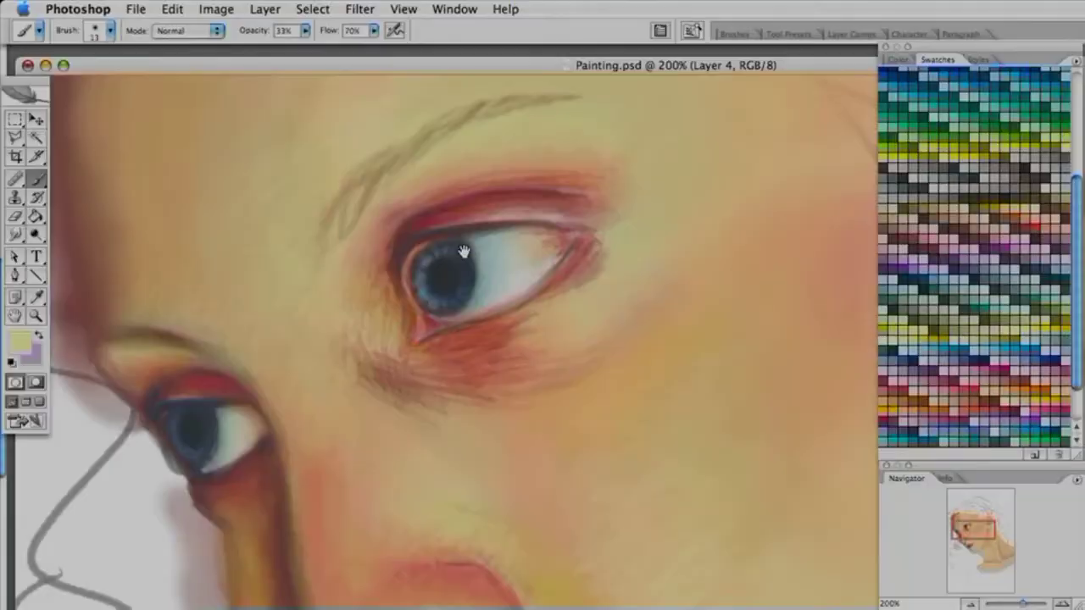
pyautogui.moveTo(463, 252); pyautogui.dragTo(515, 295)
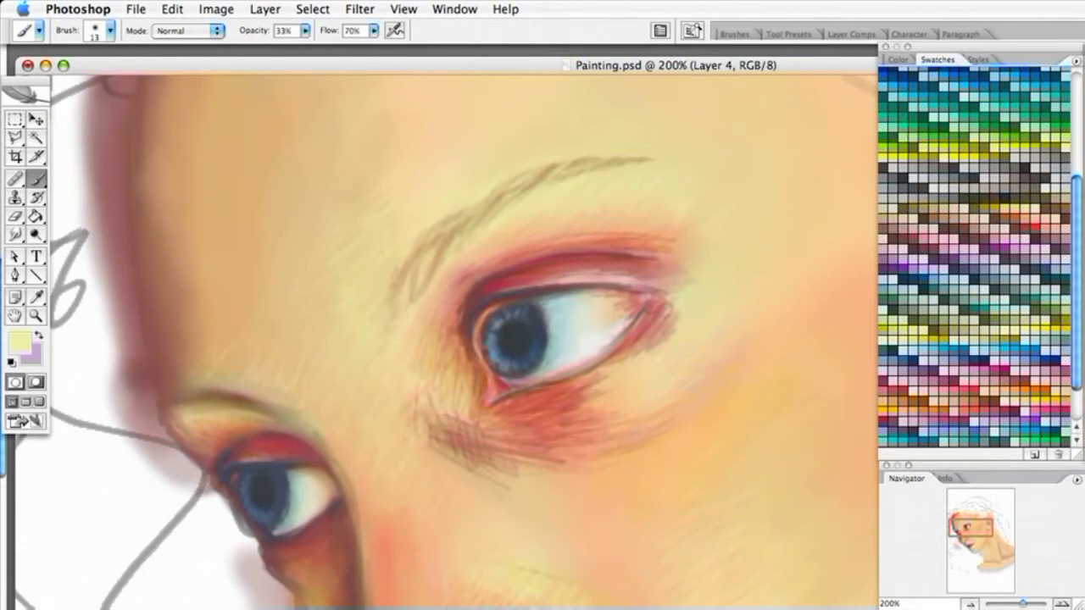
pyautogui.press('F7')
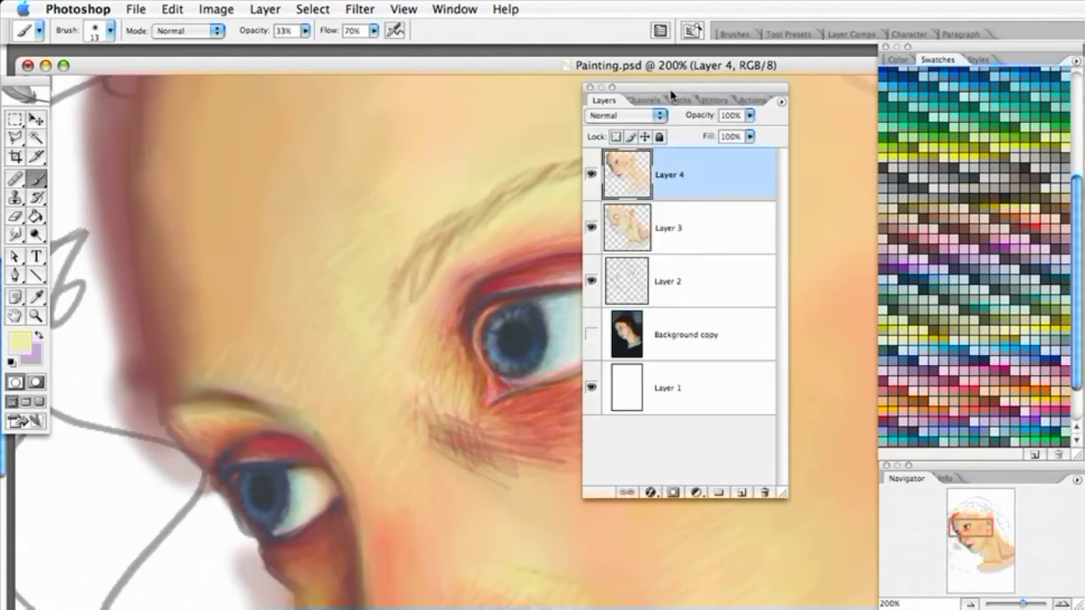
pyautogui.click(741, 495)
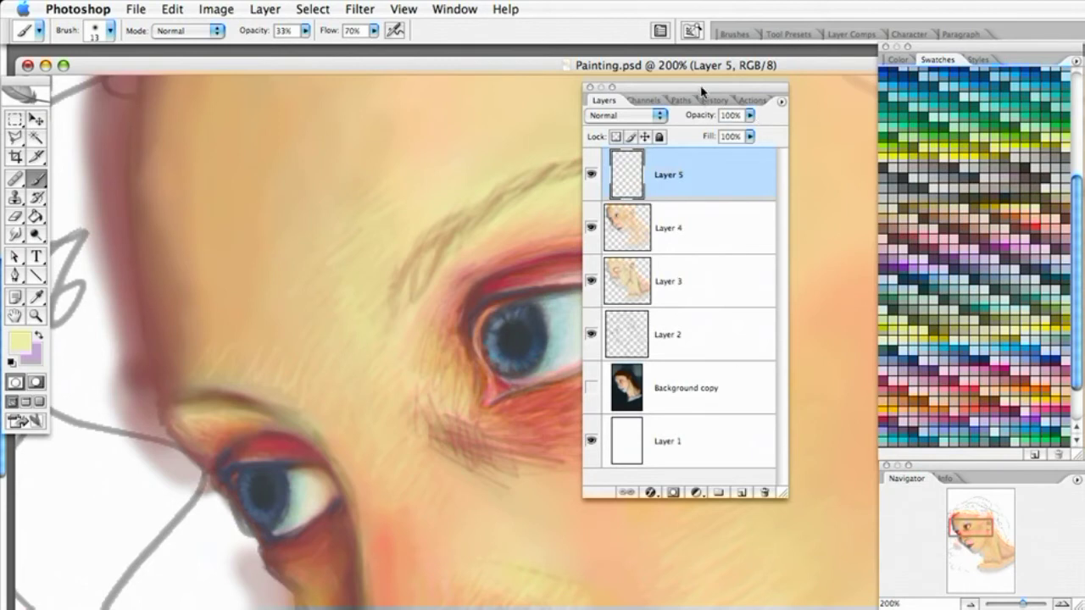
pyautogui.press('F7')
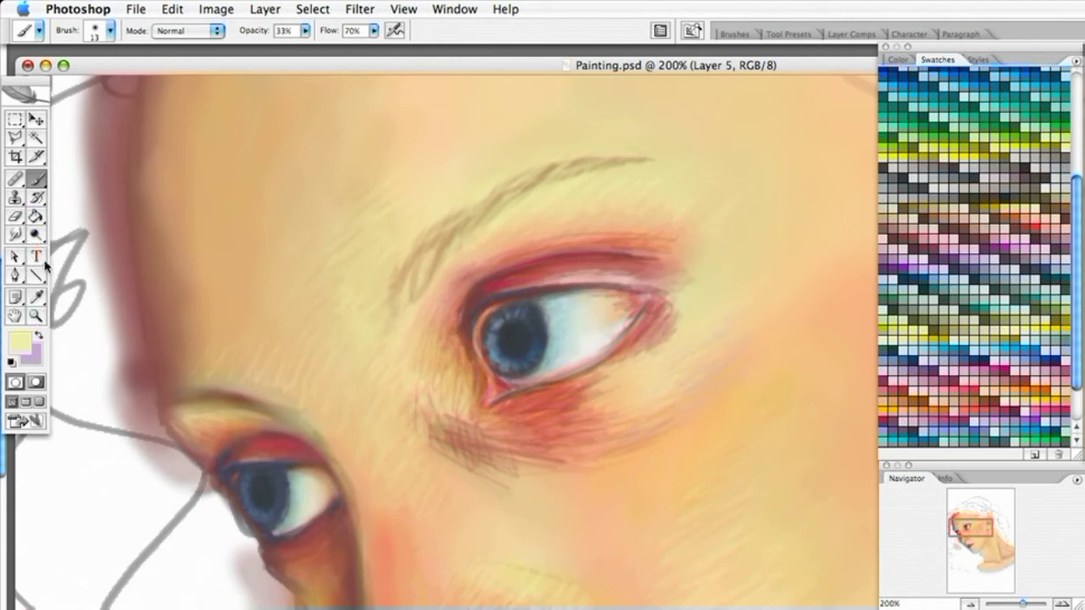
# Paint dark brown lashes and lid edges around the larger eye with a 9 px brush at 33% opacity.
pyautogui.click(964, 234)
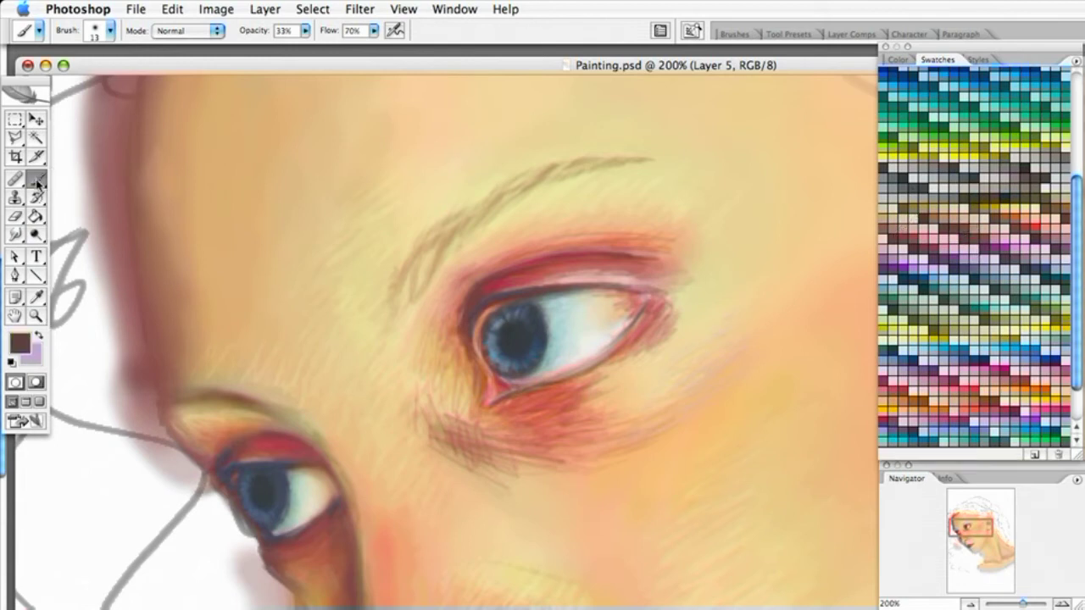
pyautogui.click(109, 30)
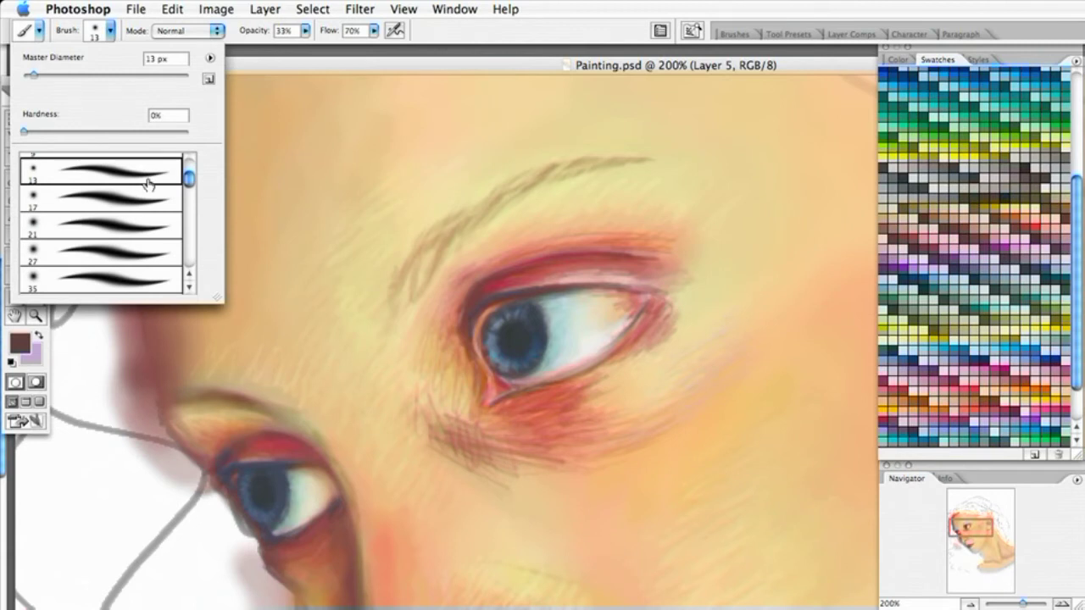
pyautogui.click(190, 274)
pyautogui.click(137, 167)
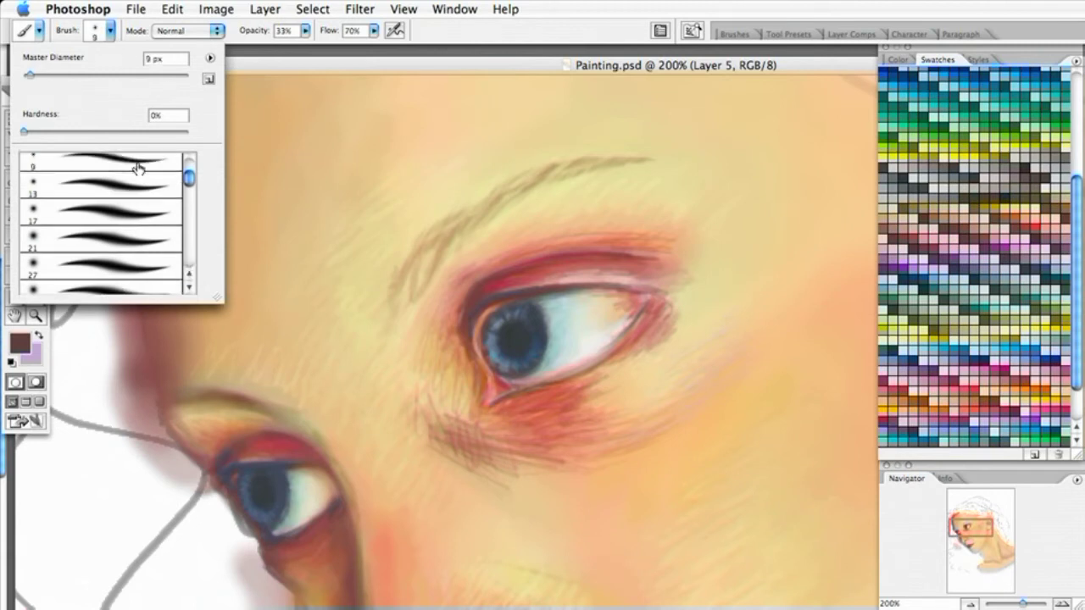
pyautogui.click(470, 338)
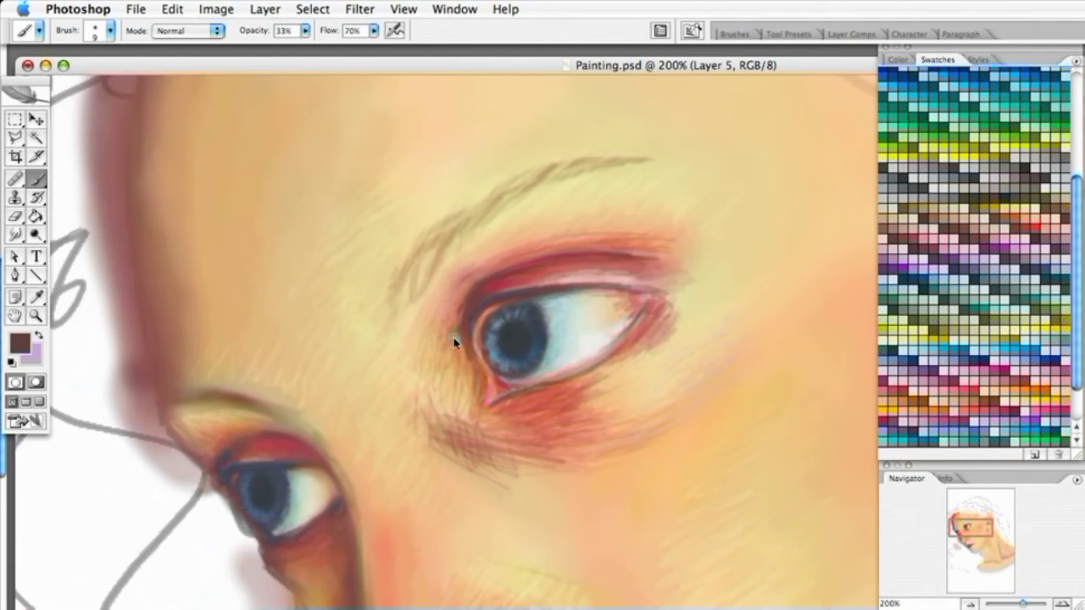
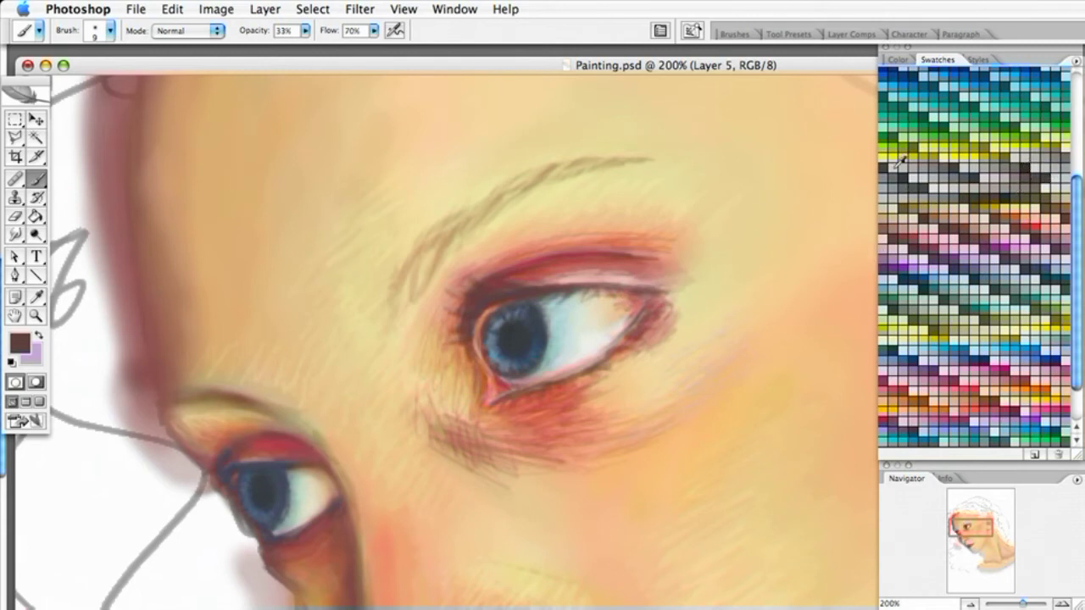
# Using a near-black swatch at 33% brush opacity, darken the smaller eye's lashes, the nostril and the line between the lips.
pyautogui.scroll(10, 1078, 237)
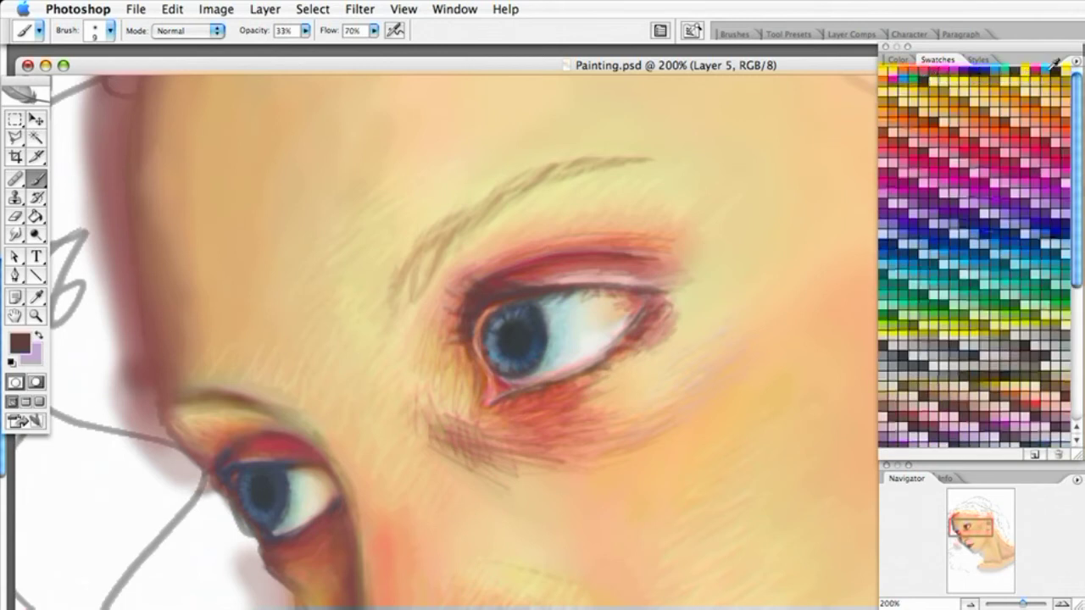
pyautogui.click(1049, 67)
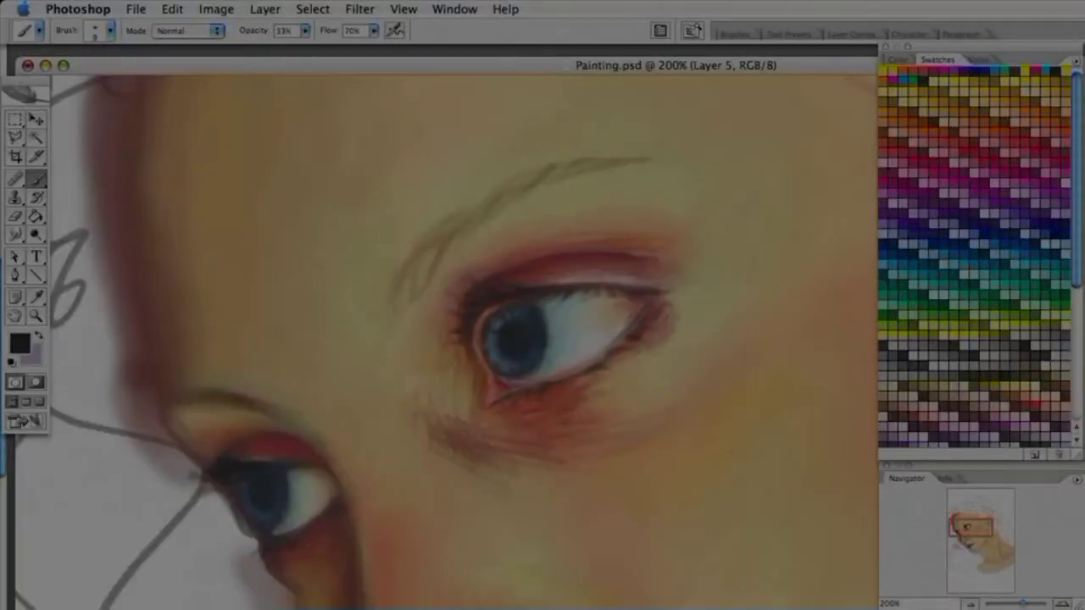
pyautogui.scroll(-4, 441, 339)
pyautogui.scroll(-8, 441, 339)
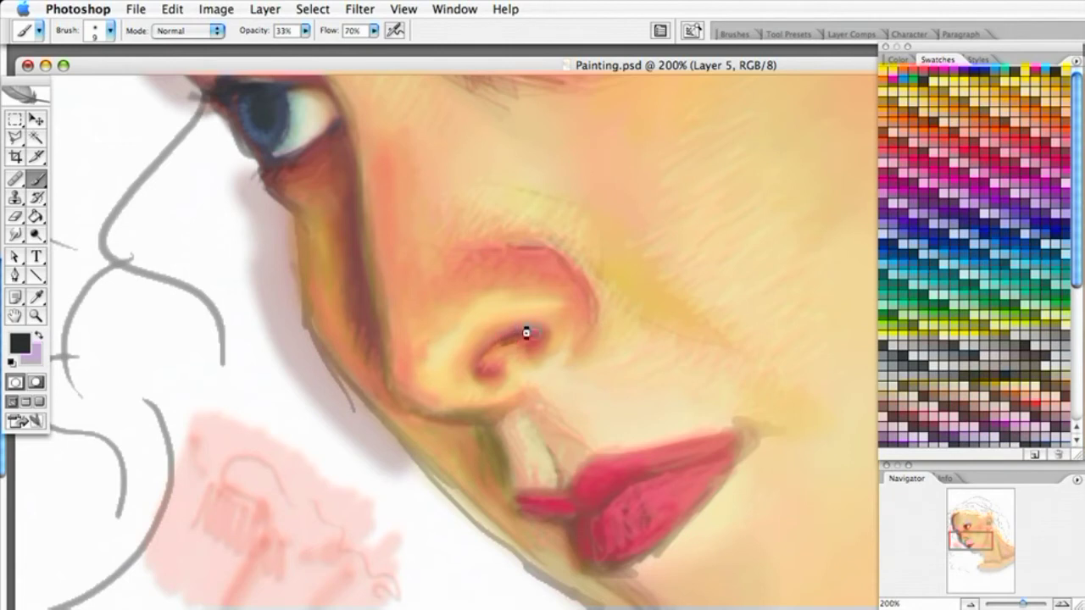
pyautogui.moveTo(513, 342); pyautogui.dragTo(530, 333)
pyautogui.moveTo(523, 328); pyautogui.dragTo(543, 333)
pyautogui.moveTo(478, 371); pyautogui.dragTo(475, 354)
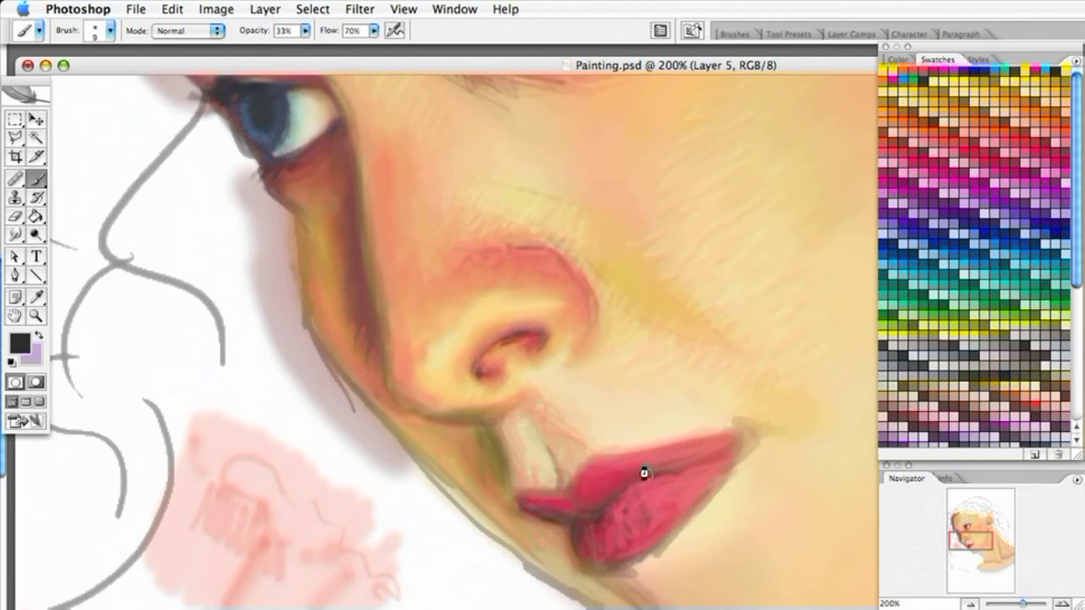
pyautogui.moveTo(729, 447)
pyautogui.mouseDown()
pyautogui.moveTo(740, 436)
pyautogui.moveTo(634, 475)
pyautogui.moveTo(654, 472)
pyautogui.mouseUp()
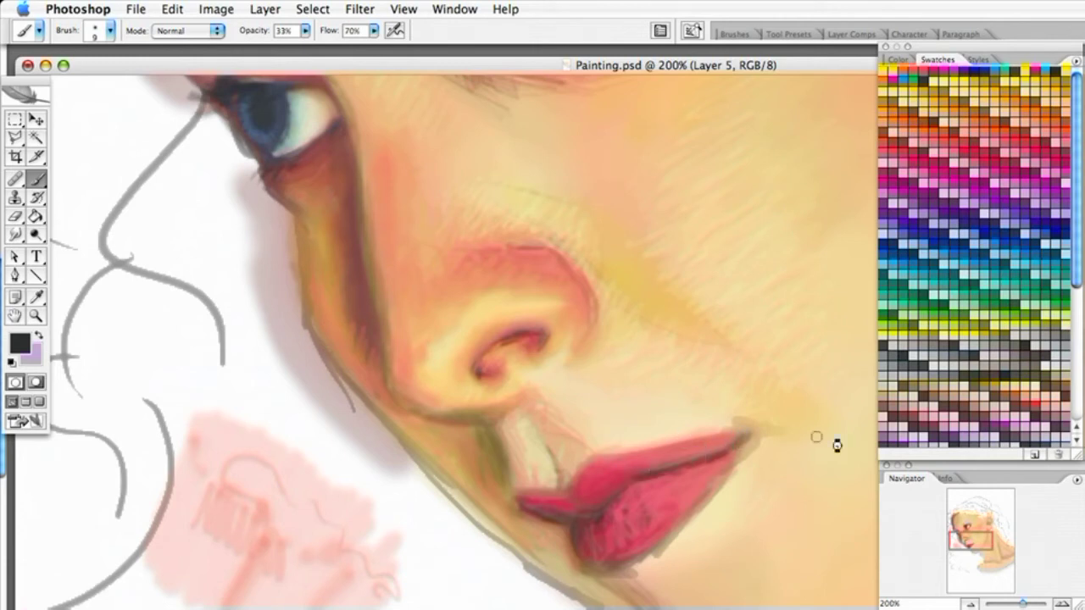
# Make white the foreground colour and paint highlights around the rim of the nostril at 33% brush opacity.
pyautogui.scroll(-5, 445, 339)
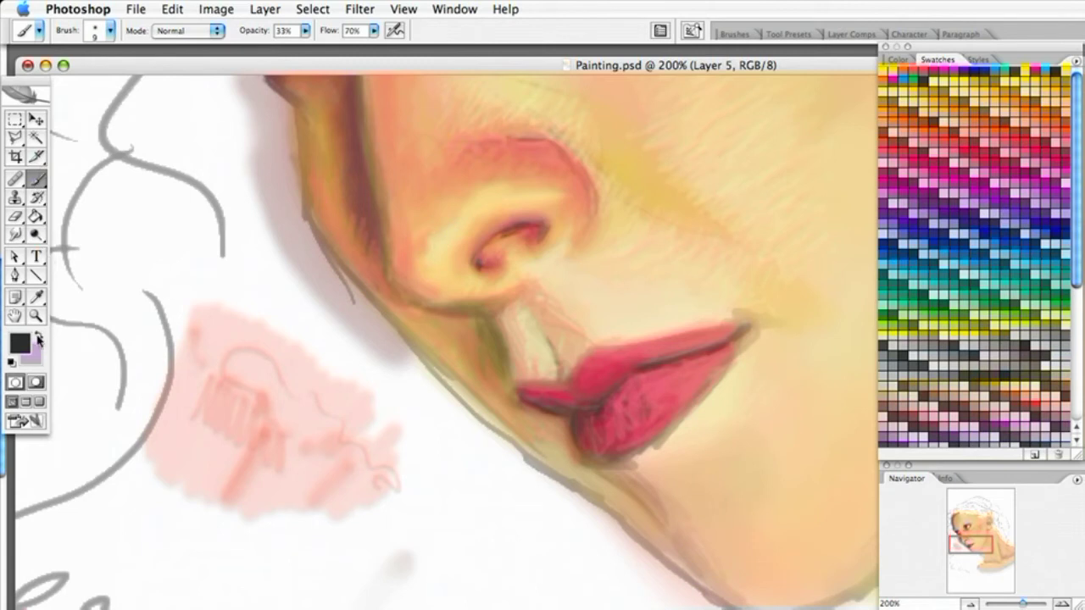
pyautogui.click(39, 338)
pyautogui.click(11, 363)
pyautogui.click(39, 338)
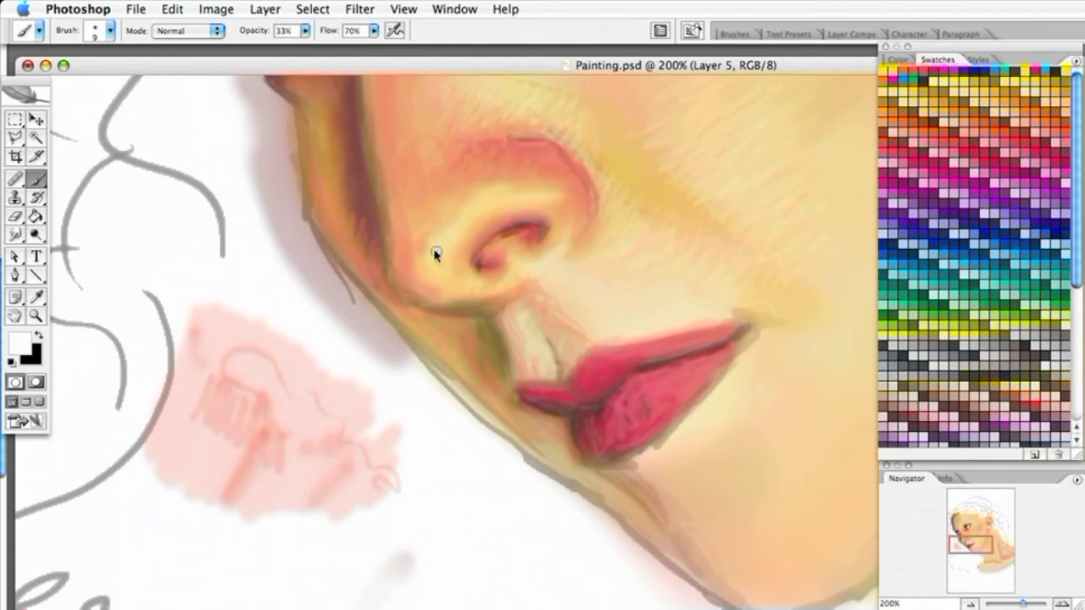
pyautogui.moveTo(430, 239)
pyautogui.mouseDown()
pyautogui.moveTo(470, 218)
pyautogui.moveTo(544, 195)
pyautogui.moveTo(505, 201)
pyautogui.moveTo(535, 198)
pyautogui.mouseUp()
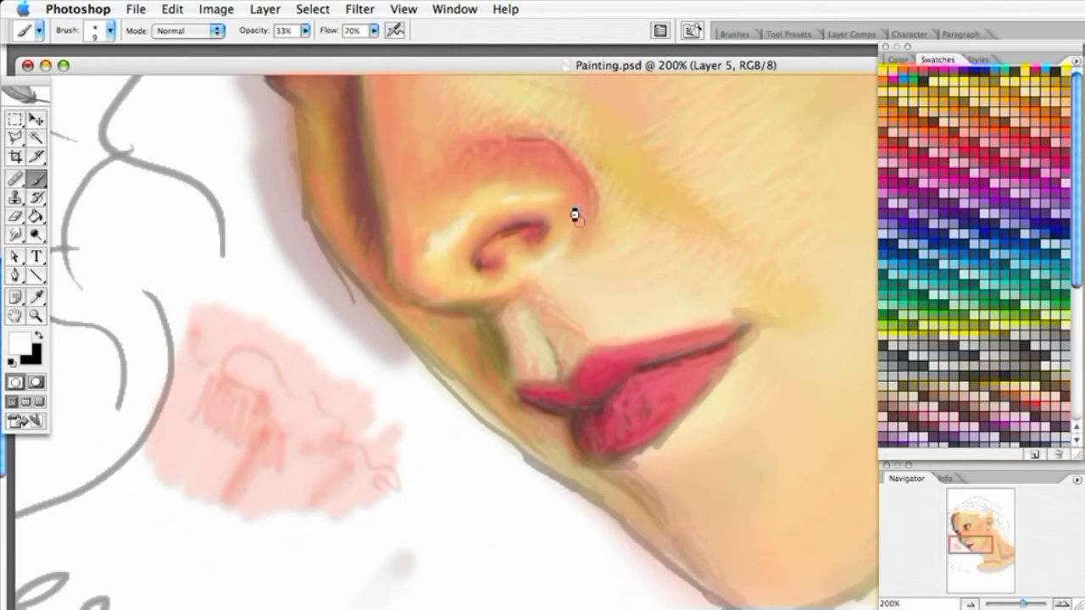
# Dot white highlights onto the whites of the eyes with a soft 5 px brush at 100% opacity.
pyautogui.moveTo(645, 181); pyautogui.dragTo(623, 330)
pyautogui.moveTo(627, 148); pyautogui.dragTo(606, 236)
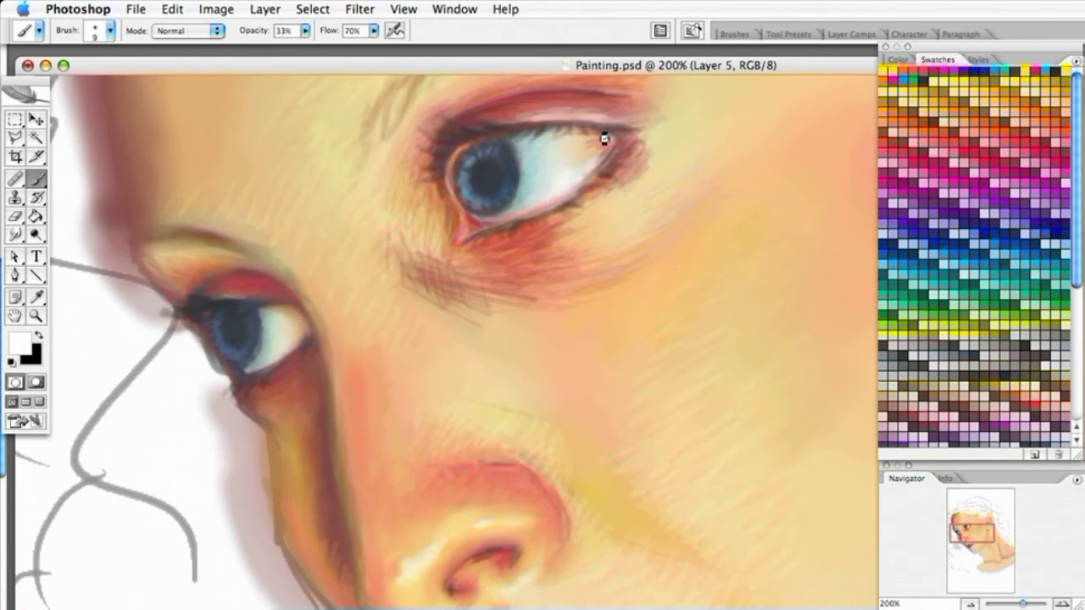
pyautogui.click(305, 31)
pyautogui.click(379, 52)
pyautogui.click(305, 31)
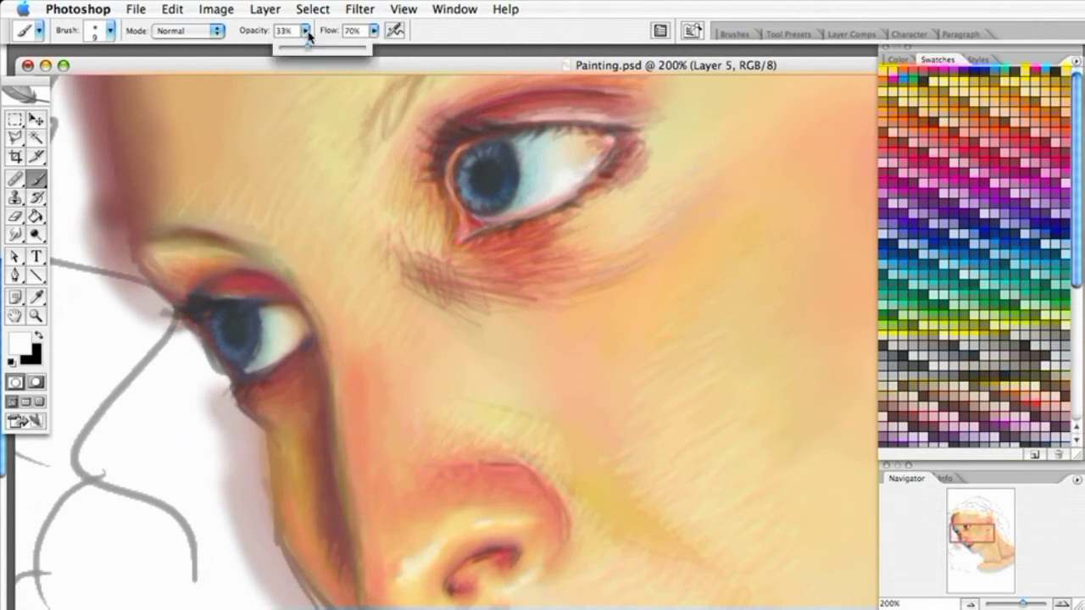
pyautogui.moveTo(309, 47); pyautogui.dragTo(368, 47)
pyautogui.click(109, 30)
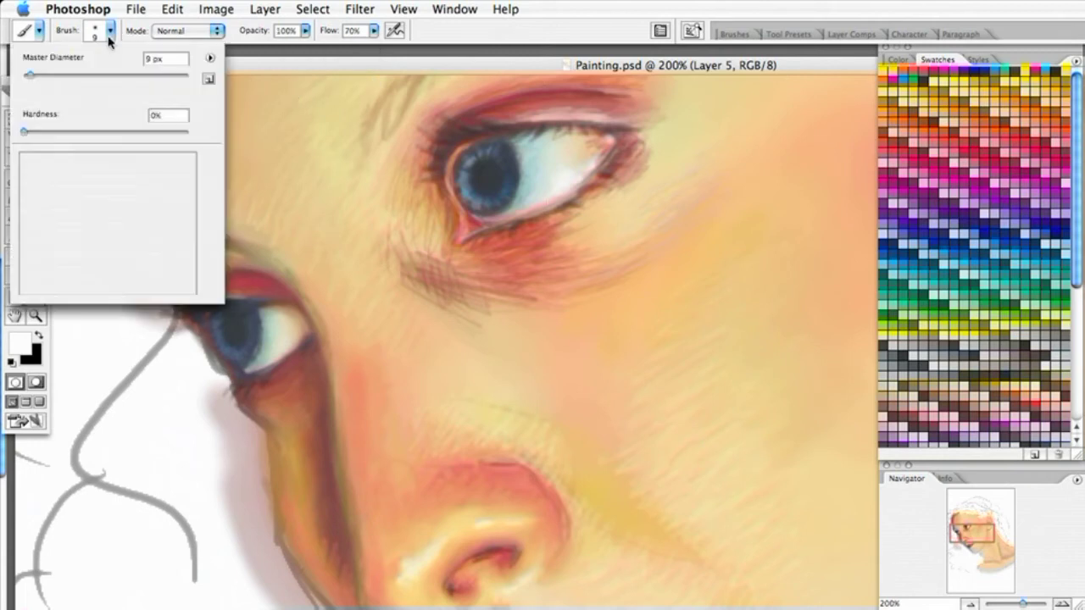
pyautogui.click(189, 274)
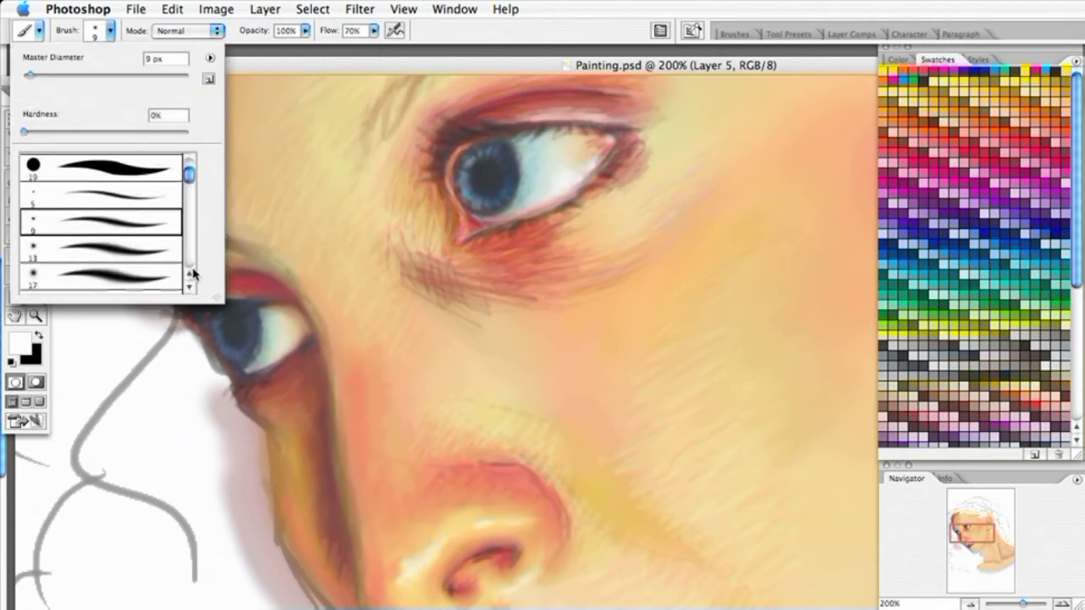
pyautogui.click(133, 213)
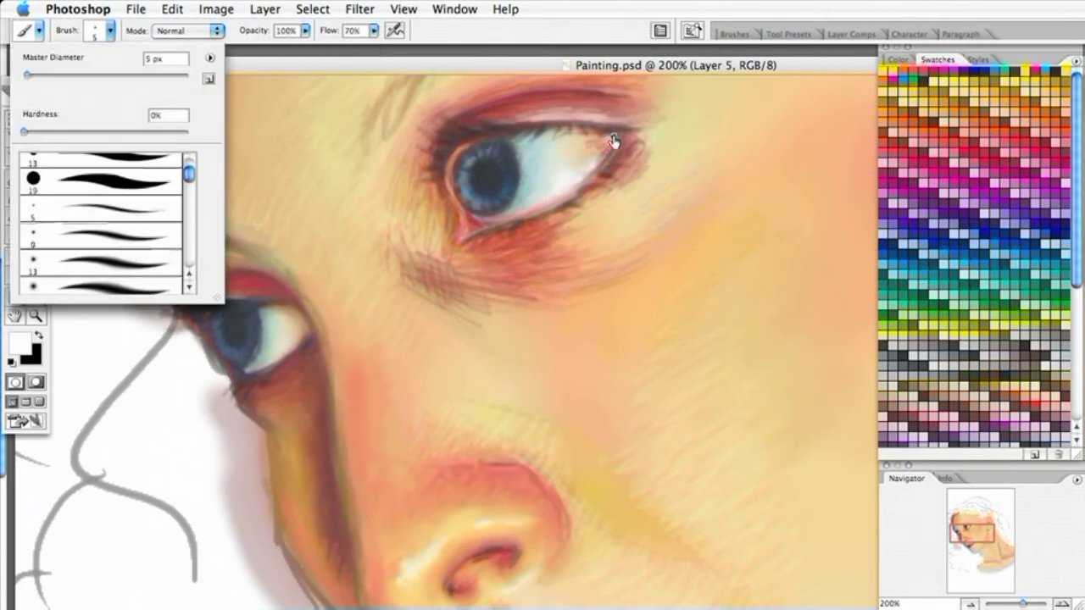
pyautogui.click(611, 144)
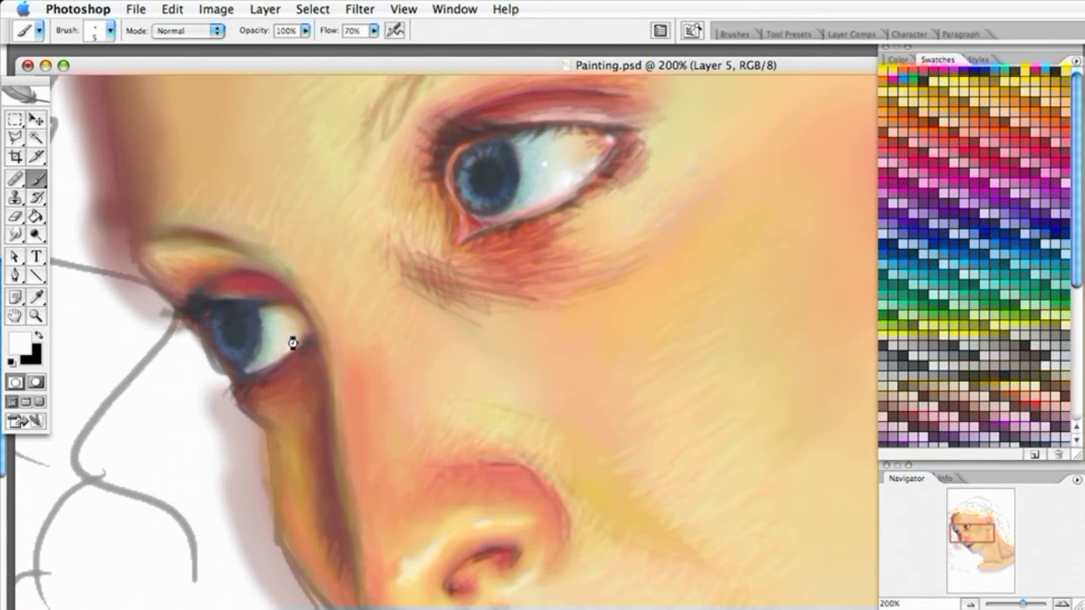
# Brighten the highlights on the nose wing with the white 5 px brush at 100% opacity.
pyautogui.moveTo(622, 387); pyautogui.dragTo(625, 340)
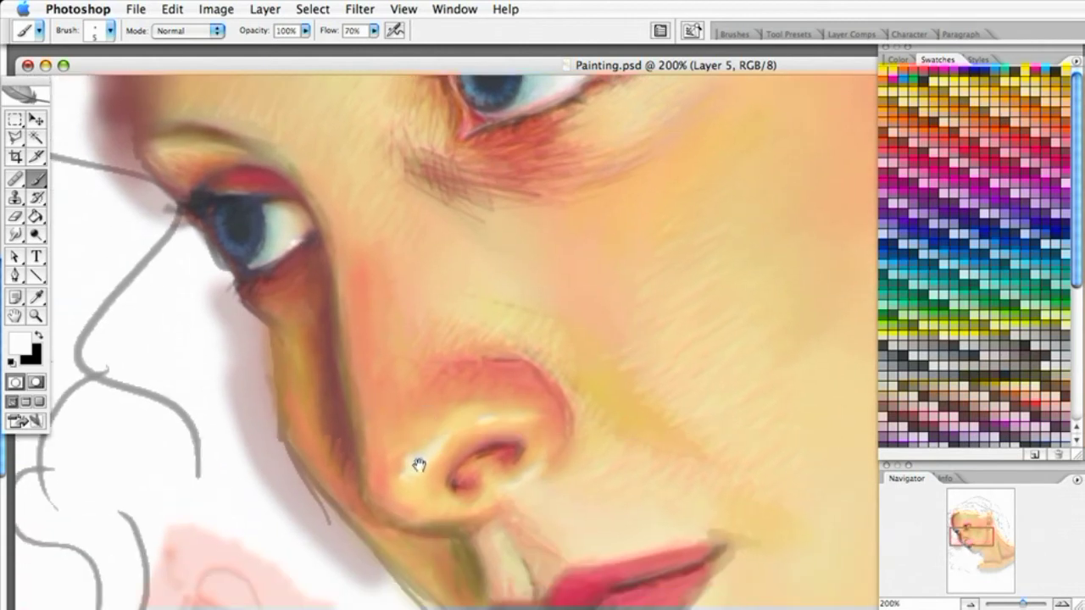
pyautogui.moveTo(416, 465)
pyautogui.mouseDown()
pyautogui.moveTo(405, 466)
pyautogui.moveTo(418, 472)
pyautogui.moveTo(439, 442)
pyautogui.moveTo(421, 472)
pyautogui.mouseUp()
pyautogui.moveTo(480, 251); pyautogui.dragTo(523, 324)
pyautogui.moveTo(586, 290); pyautogui.dragTo(481, 297)
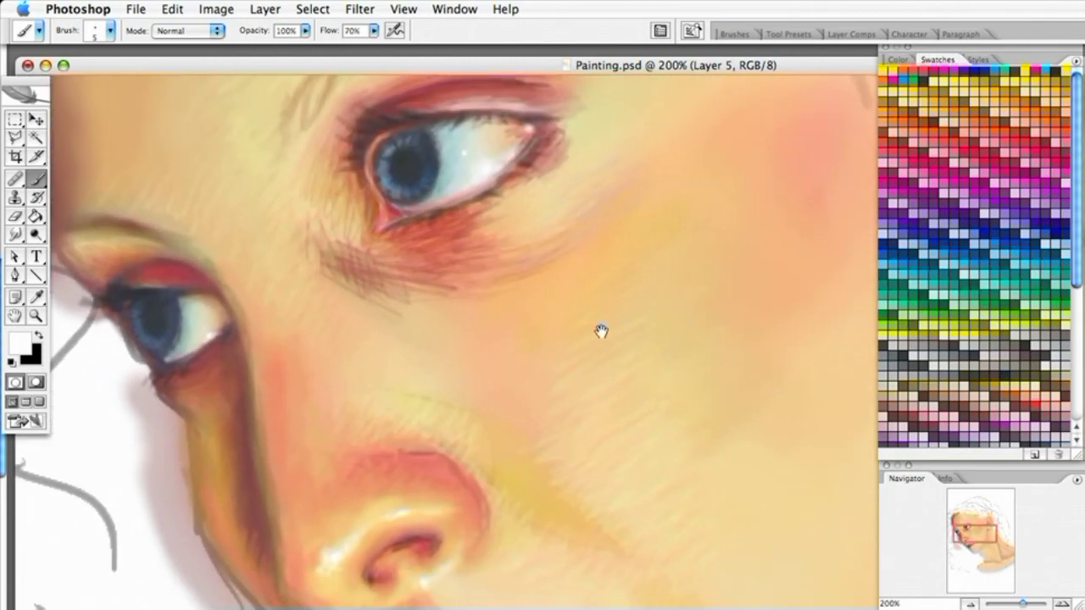
# Paint soft white highlights beneath the eyebrow, beside the nose bridge and above the upper lip with a 13 px brush at 49% opacity.
pyautogui.moveTo(1022, 604); pyautogui.dragTo(1016, 603)
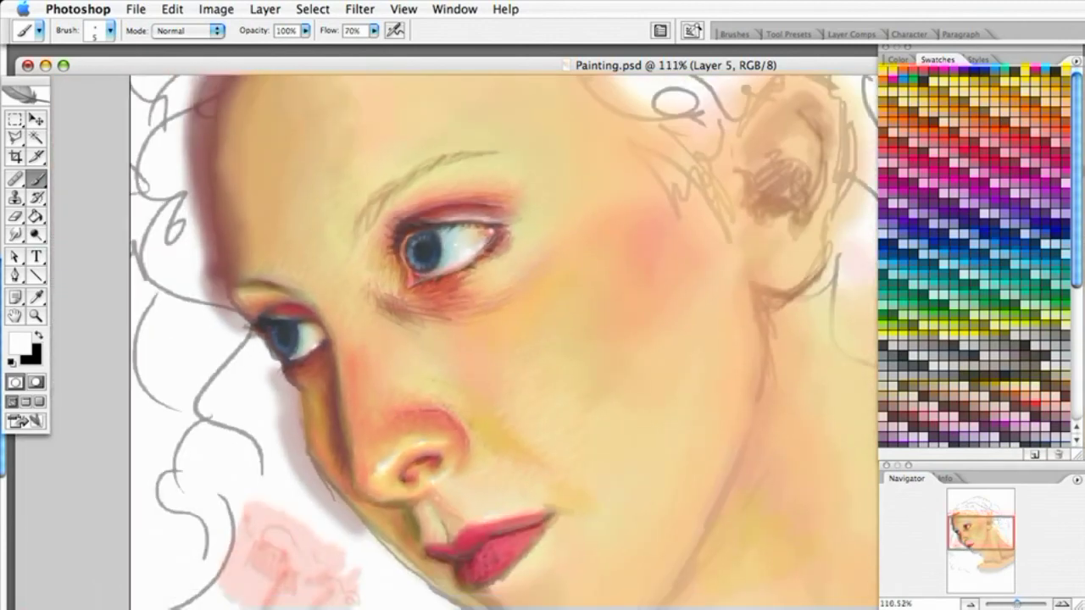
pyautogui.moveTo(980, 533); pyautogui.dragTo(980, 537)
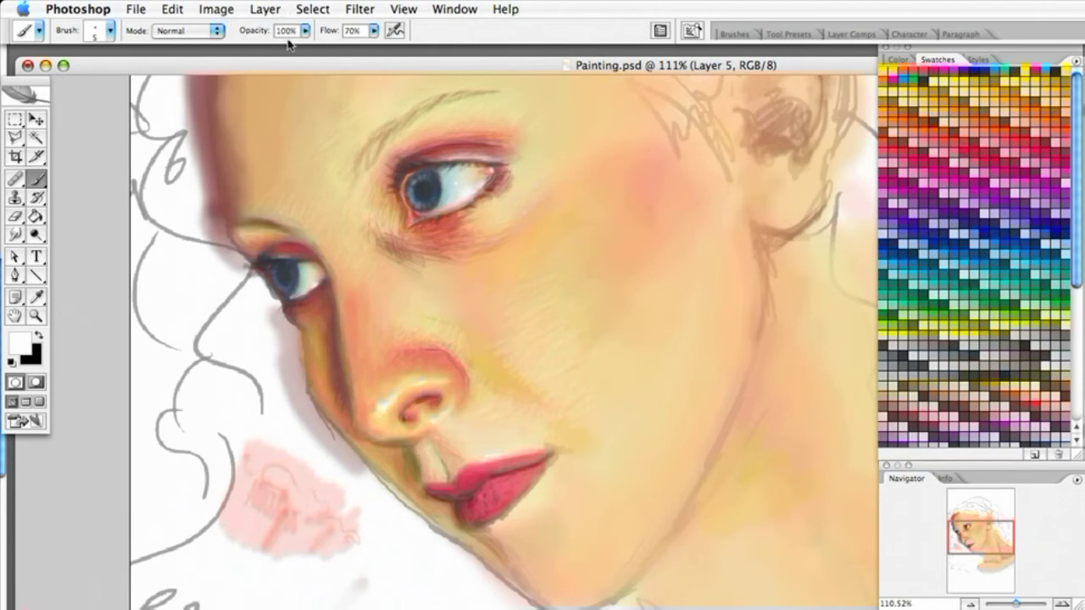
pyautogui.moveTo(304, 34); pyautogui.dragTo(264, 54)
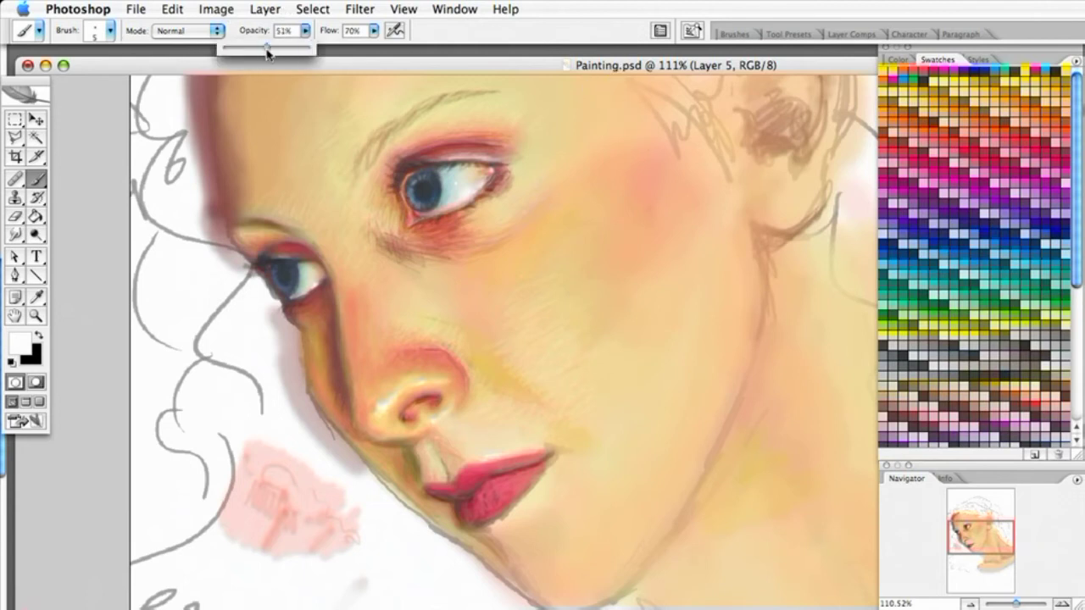
pyautogui.click(109, 35)
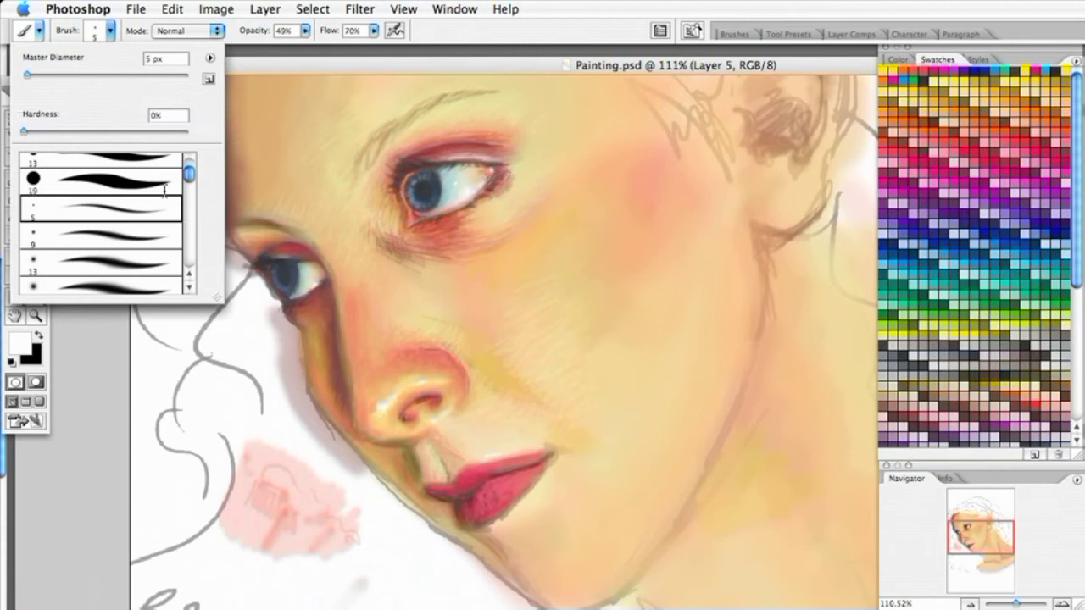
pyautogui.click(159, 261)
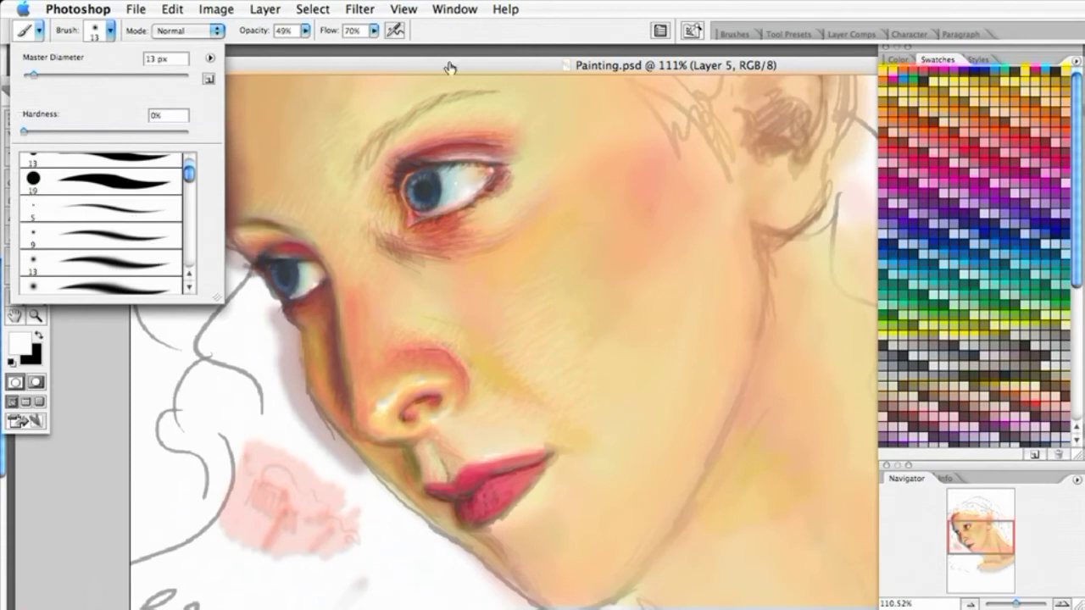
pyautogui.click(442, 113)
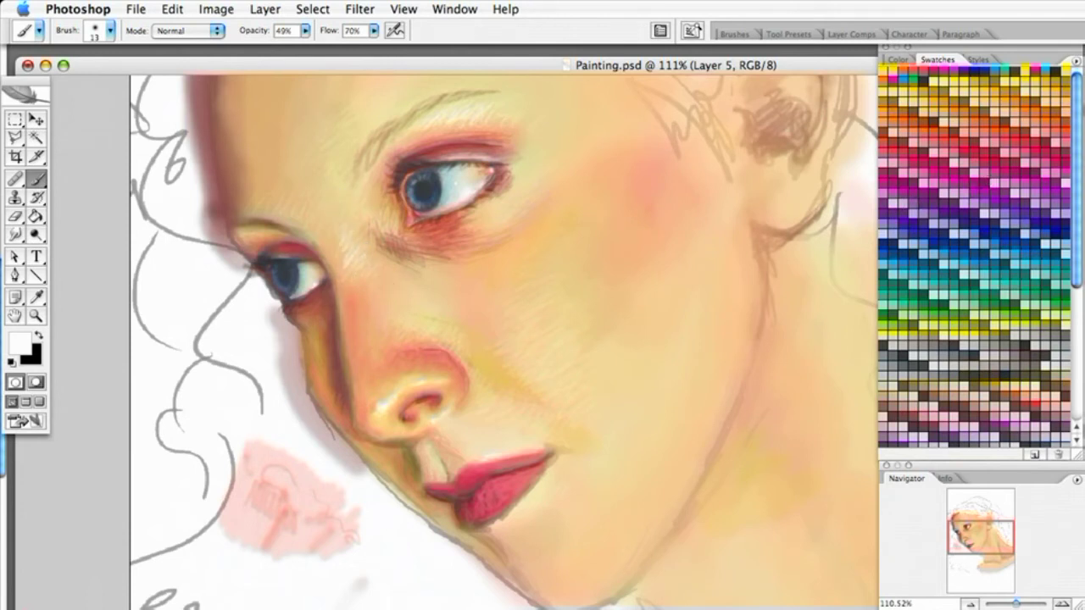
# Hide and restore Layers 5, 4 and 3 in turn to compare the sketch, base colour and detailed painting stages.
pyautogui.press('F7')
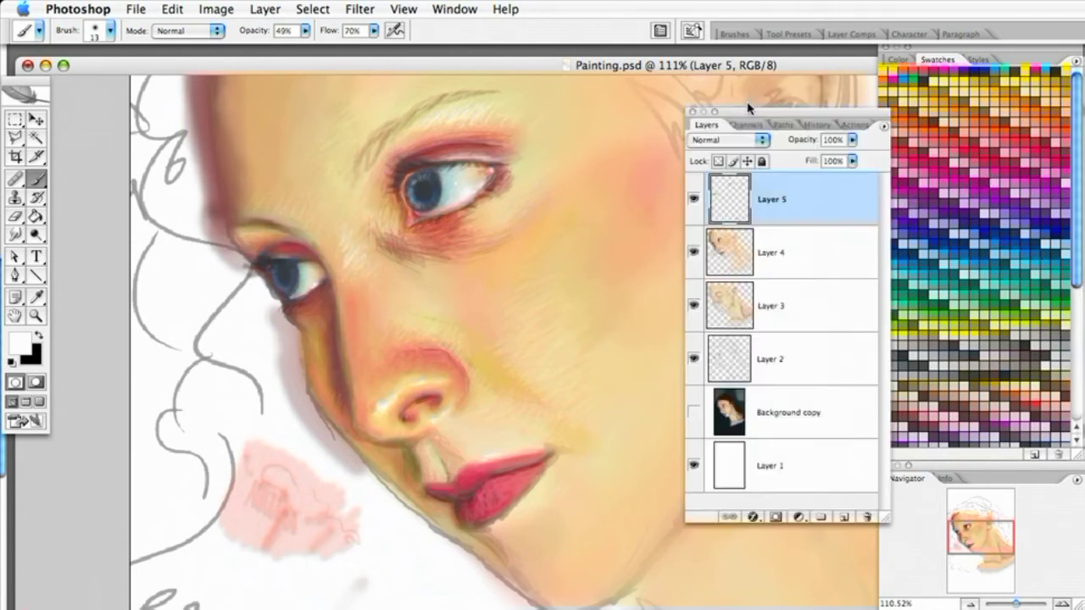
pyautogui.click(693, 199)
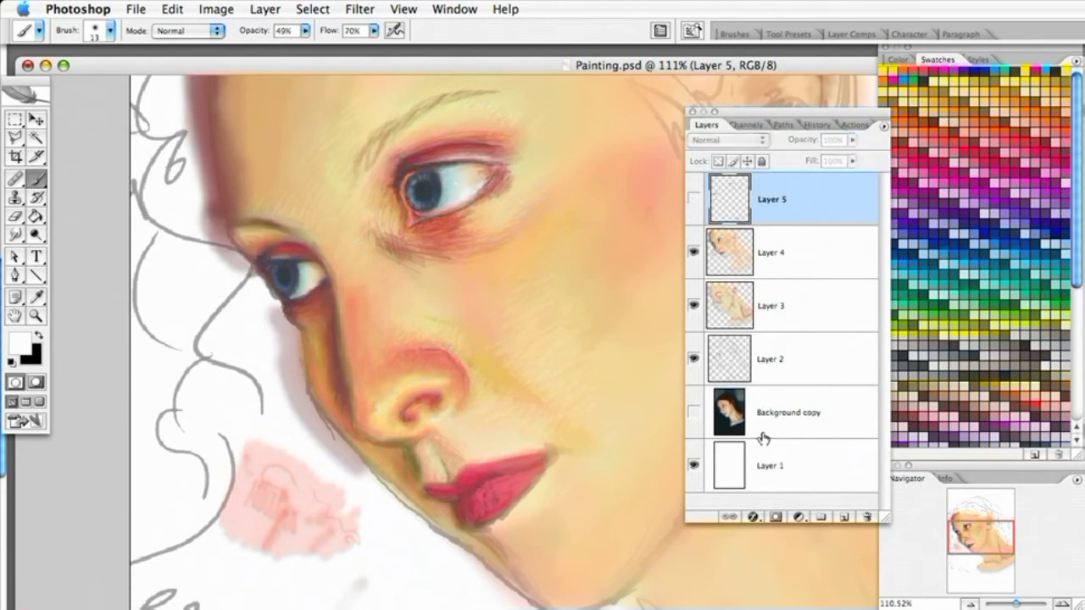
pyautogui.click(694, 199)
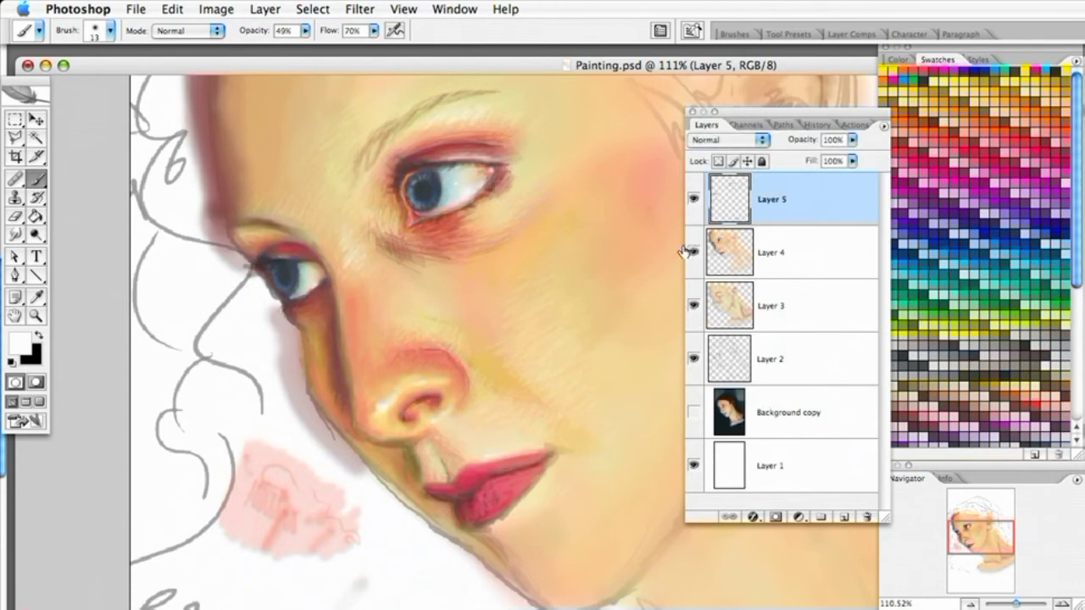
pyautogui.click(693, 253)
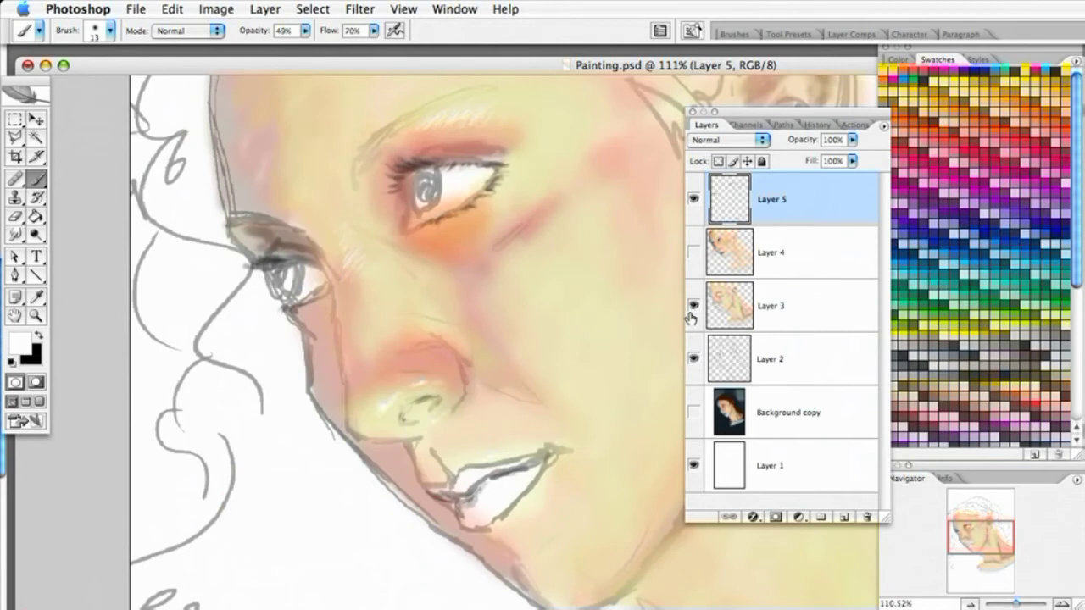
pyautogui.click(693, 307)
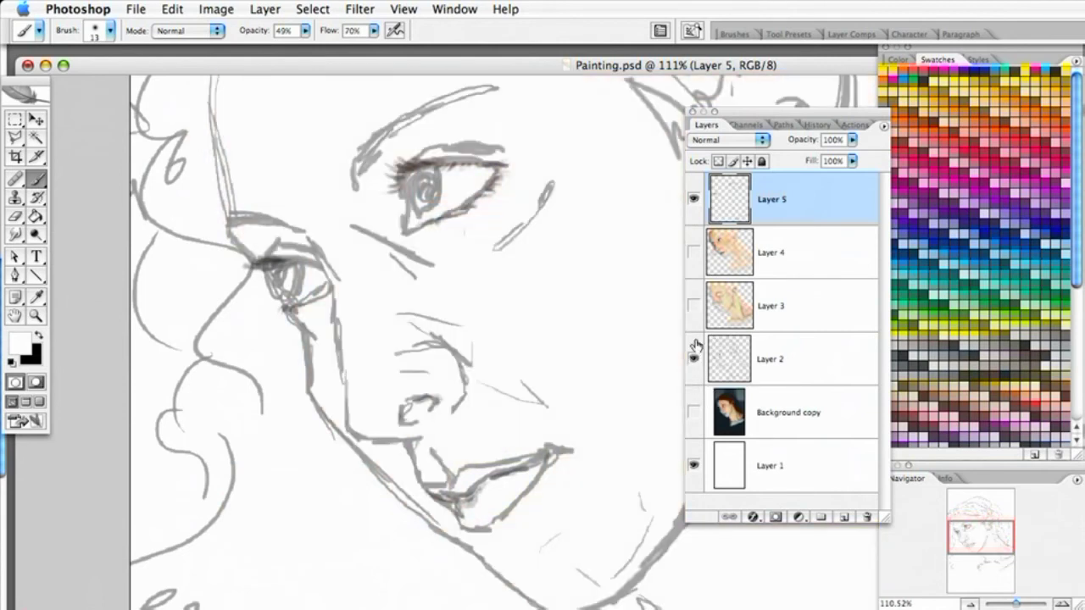
pyautogui.click(693, 199)
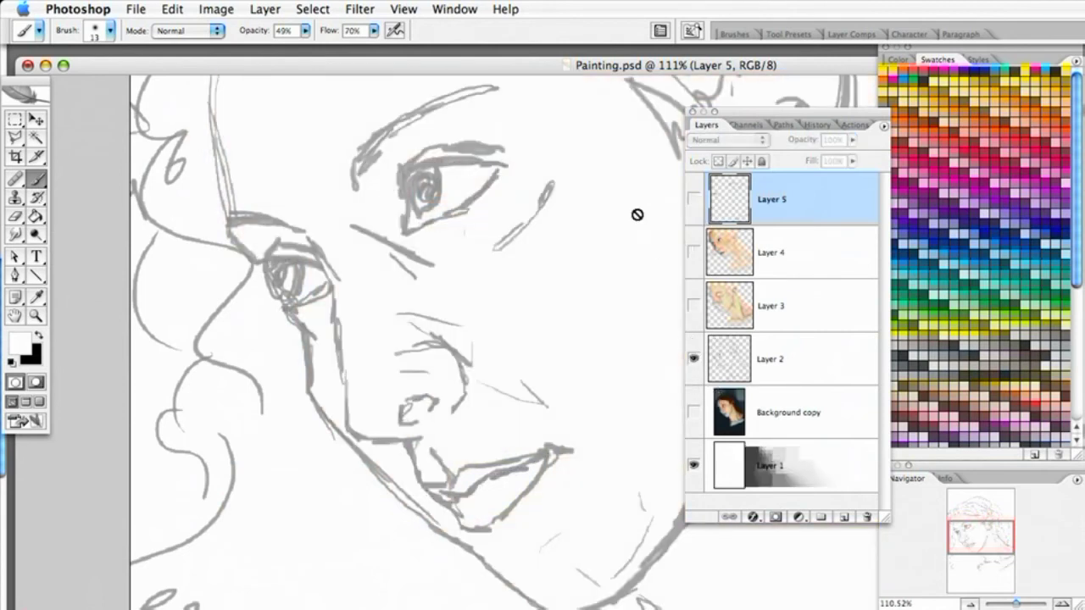
pyautogui.click(693, 309)
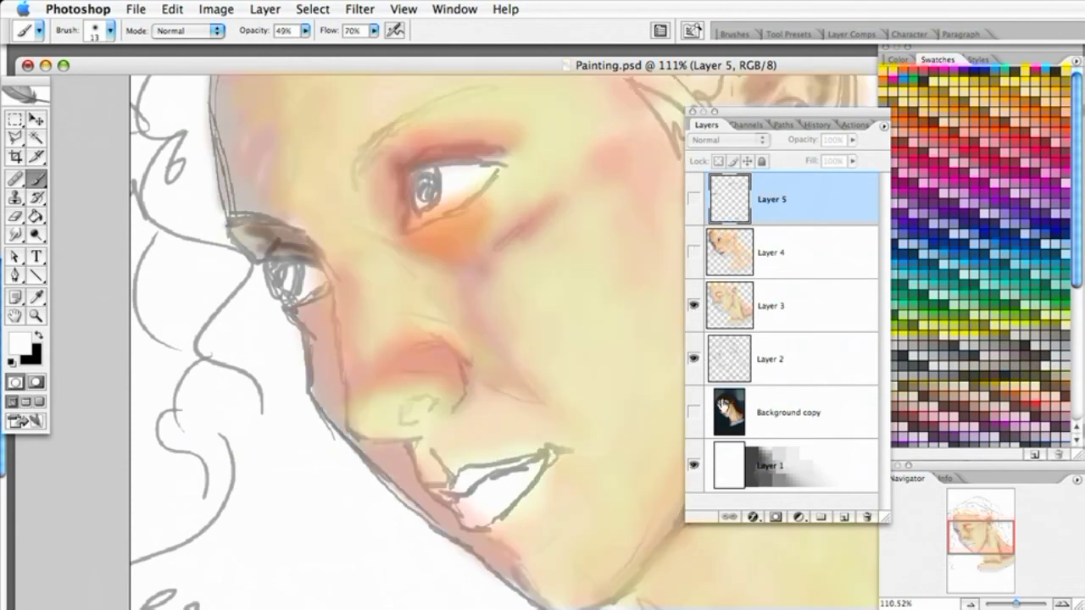
pyautogui.click(694, 253)
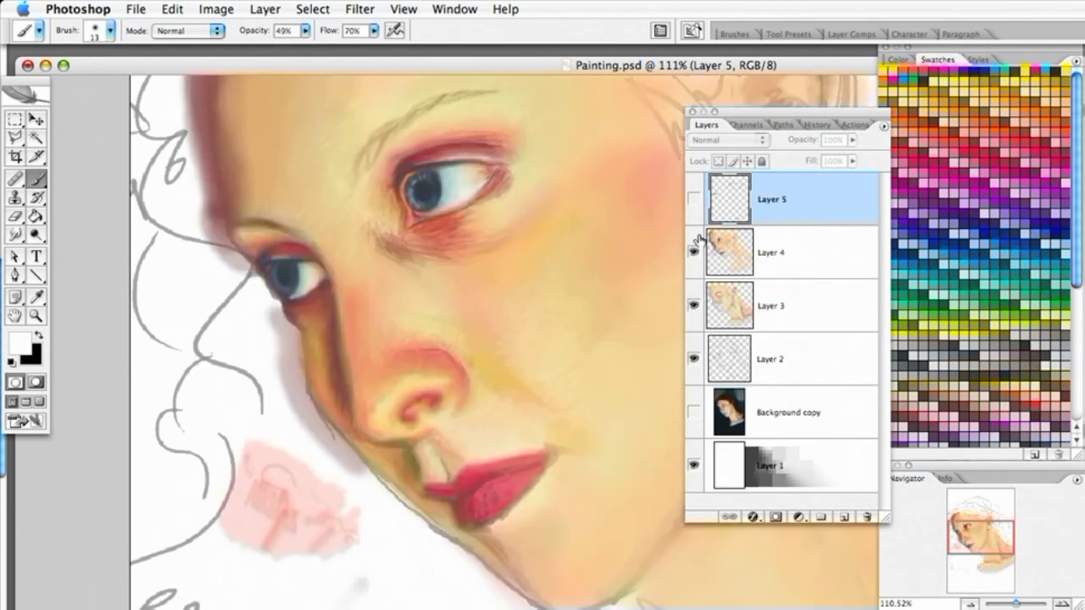
pyautogui.click(695, 199)
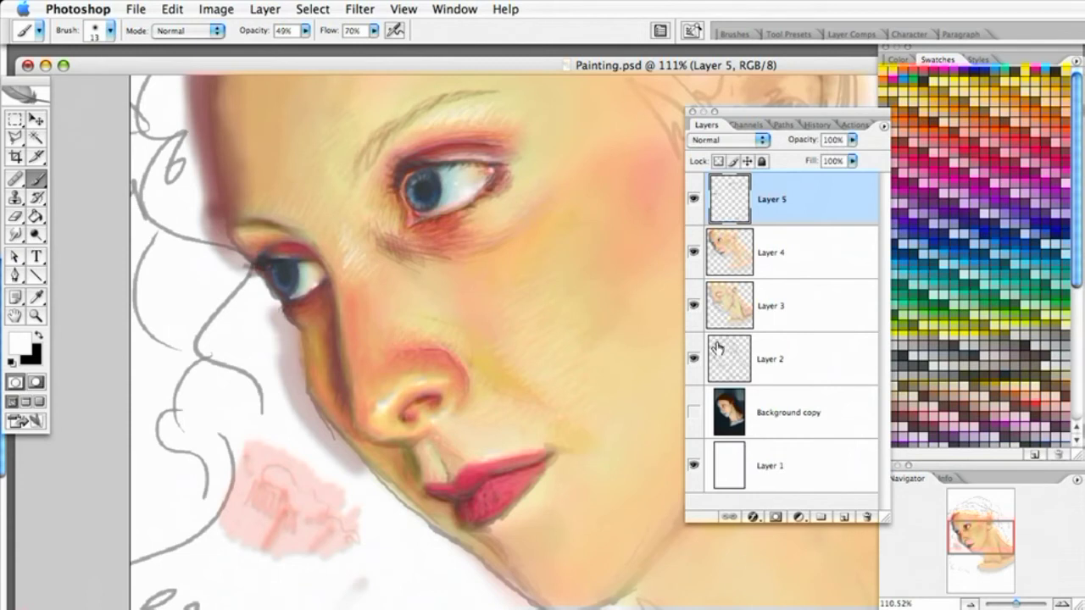
# Toggle the visibility of Layer 5 repeatedly to compare the portrait with and without its lashes and highlights.
pyautogui.click(693, 200)
pyautogui.click(693, 200)
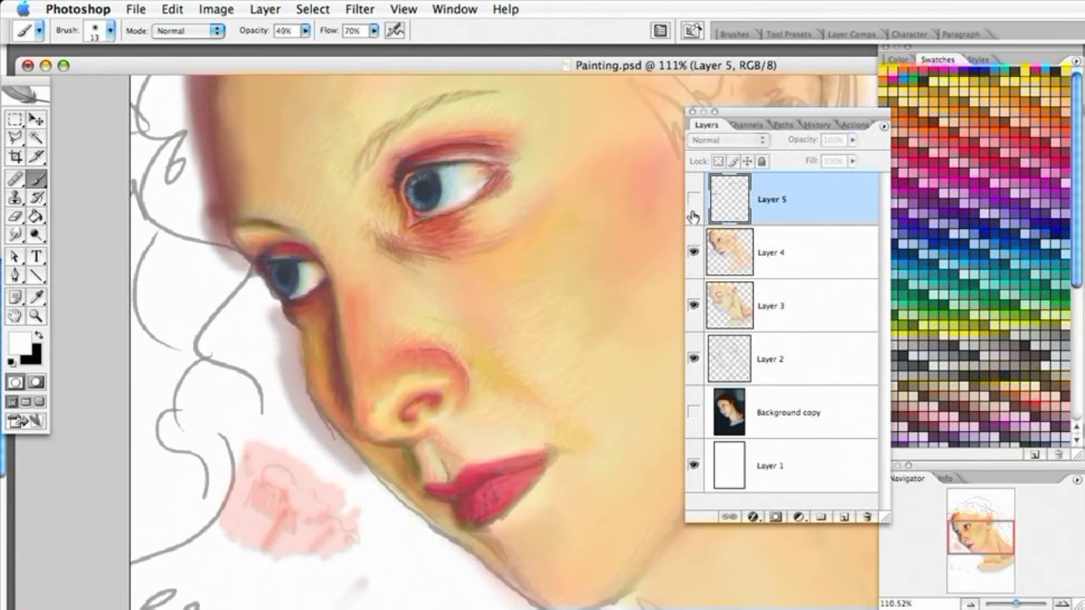
pyautogui.click(693, 200)
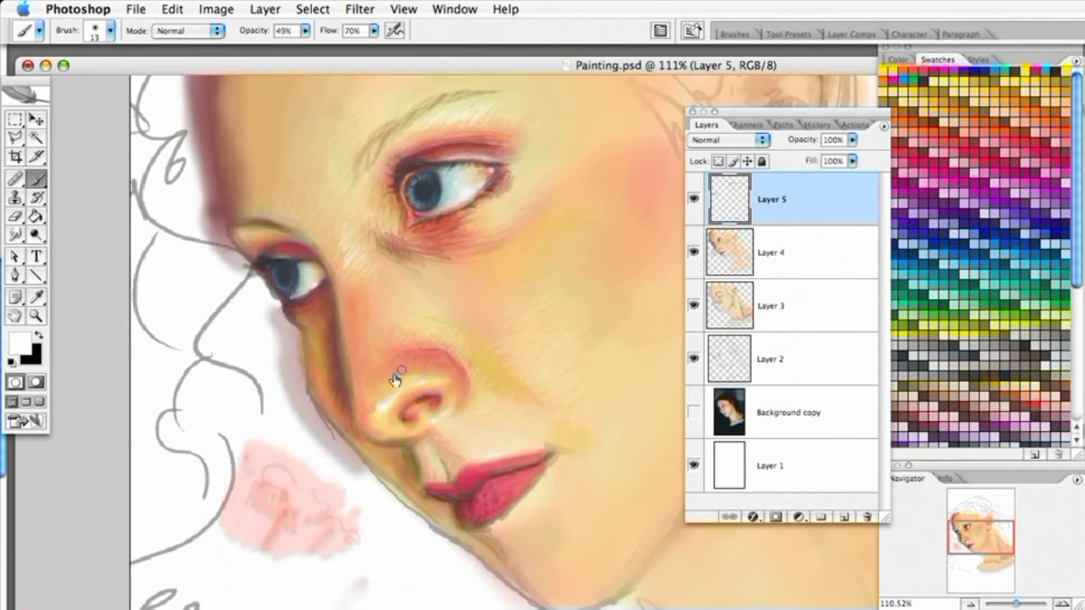
pyautogui.click(694, 200)
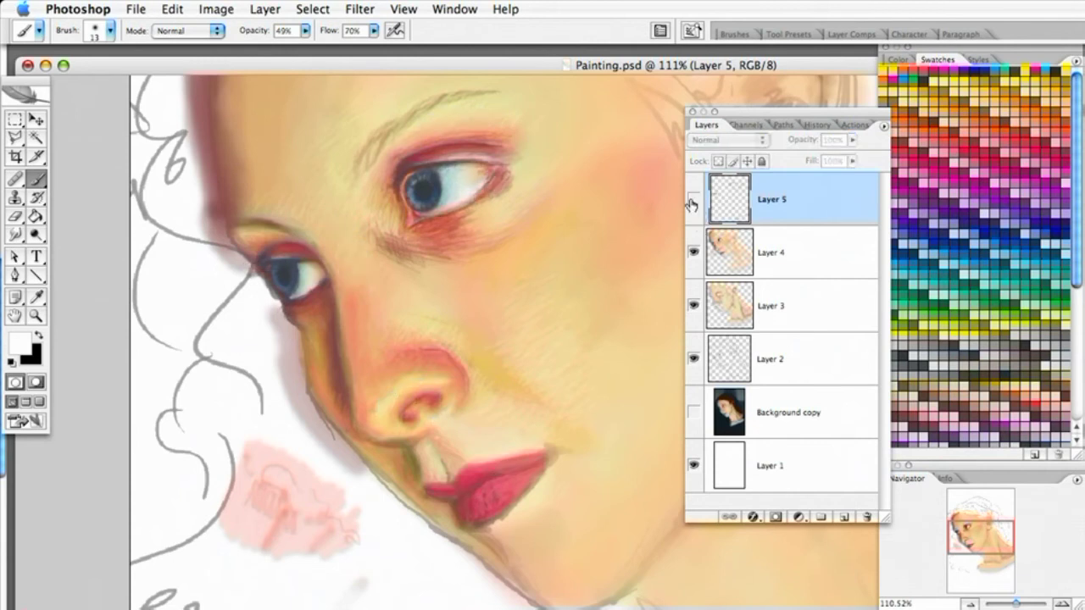
pyautogui.click(694, 200)
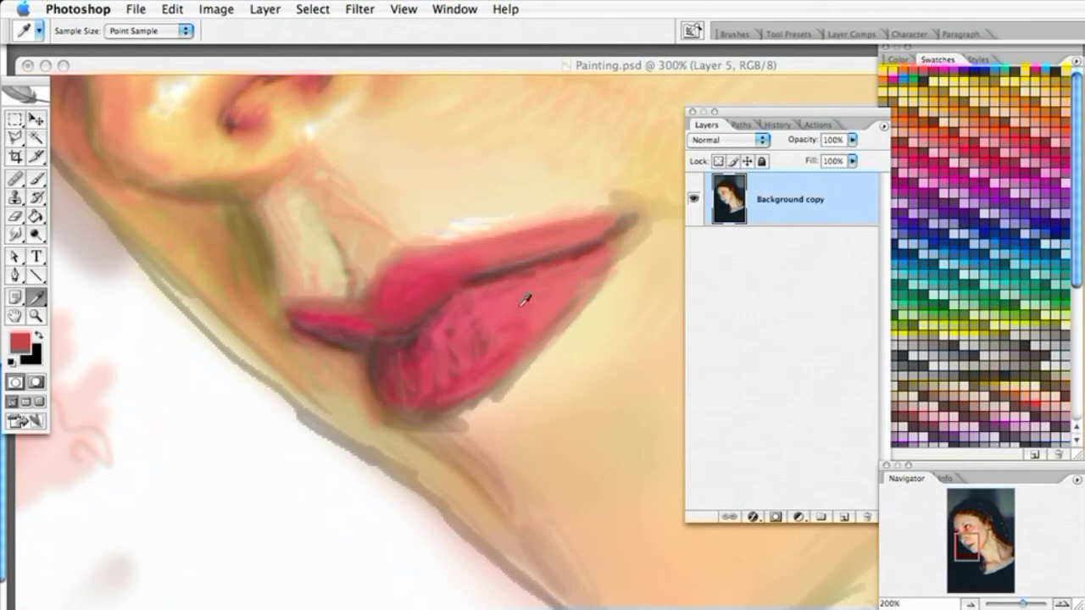
# Even out the lower and upper lips with the sampled red, using the 13 px brush at 49% opacity on Layer 5.
pyautogui.click(37, 178)
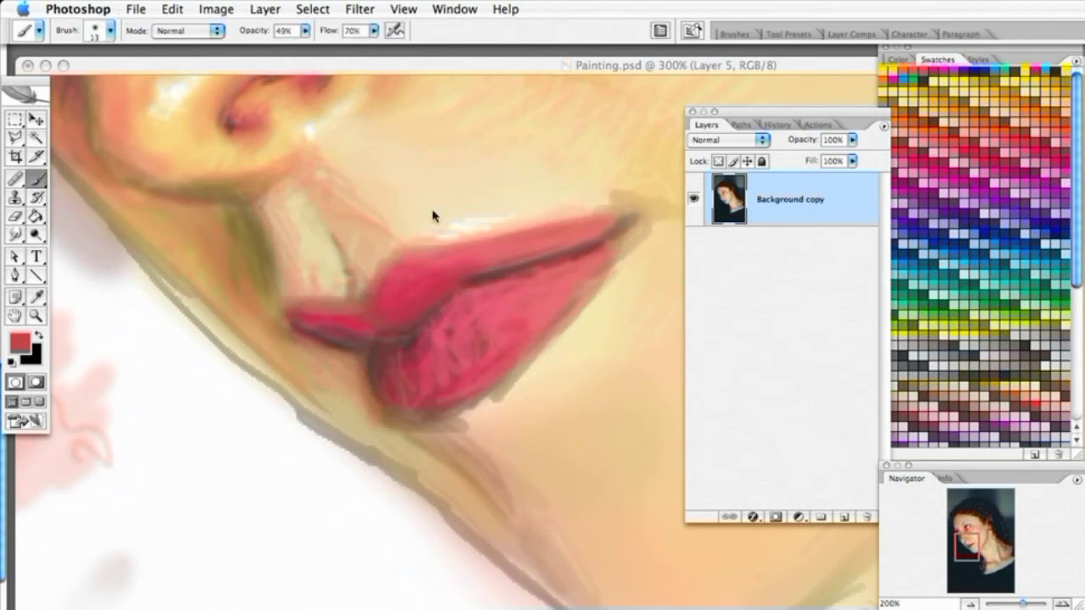
pyautogui.click(110, 32)
pyautogui.click(111, 32)
pyautogui.click(435, 355)
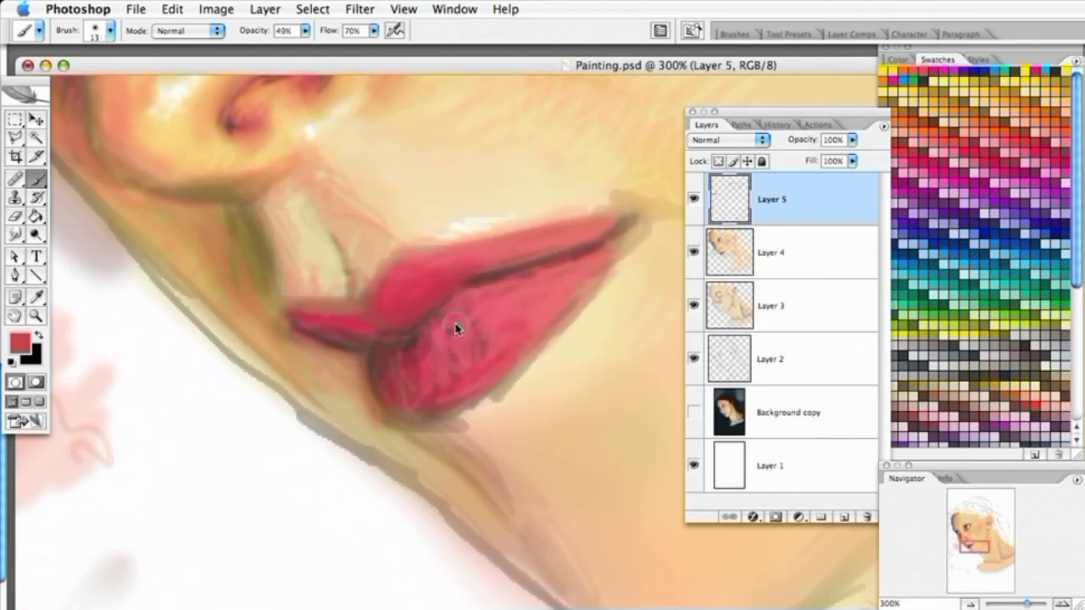
pyautogui.moveTo(450, 322); pyautogui.dragTo(492, 291)
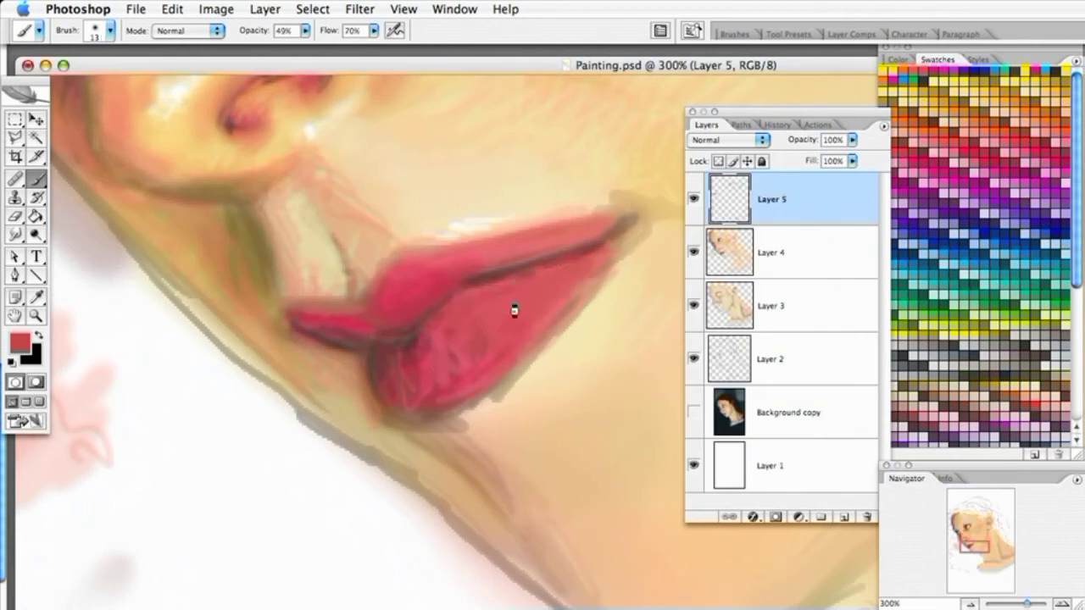
pyautogui.moveTo(434, 339)
pyautogui.mouseDown()
pyautogui.moveTo(414, 394)
pyautogui.moveTo(387, 384)
pyautogui.moveTo(432, 387)
pyautogui.mouseUp()
pyautogui.moveTo(486, 350); pyautogui.dragTo(591, 263)
pyautogui.moveTo(442, 268); pyautogui.dragTo(581, 234)
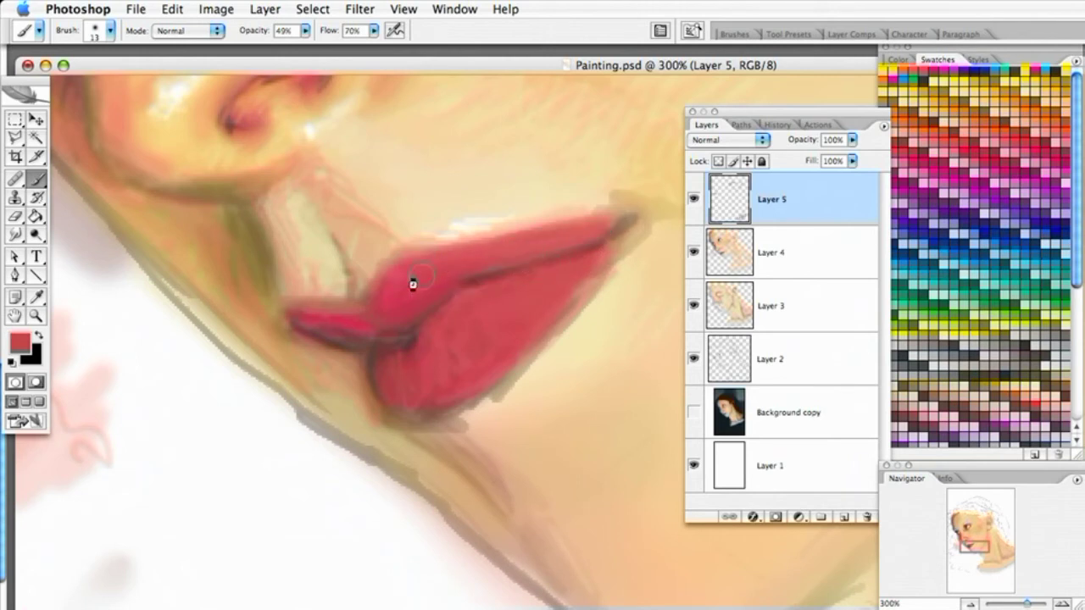
pyautogui.moveTo(492, 283)
pyautogui.mouseDown()
pyautogui.moveTo(476, 284)
pyautogui.moveTo(519, 267)
pyautogui.mouseUp()
pyautogui.moveTo(525, 273); pyautogui.dragTo(479, 293)
# Darken the foreground colour to the deep red 721b1f.
pyautogui.click(35, 295)
pyautogui.click(20, 342)
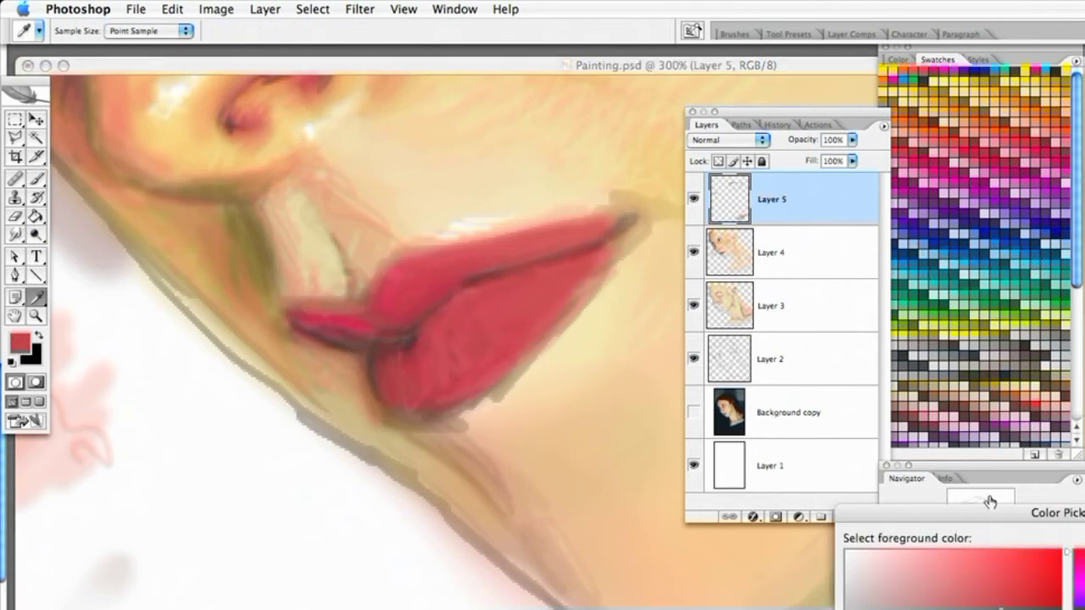
pyautogui.moveTo(989, 513)
pyautogui.mouseDown()
pyautogui.moveTo(878, 453)
pyautogui.moveTo(734, 320)
pyautogui.moveTo(746, 328)
pyautogui.mouseUp()
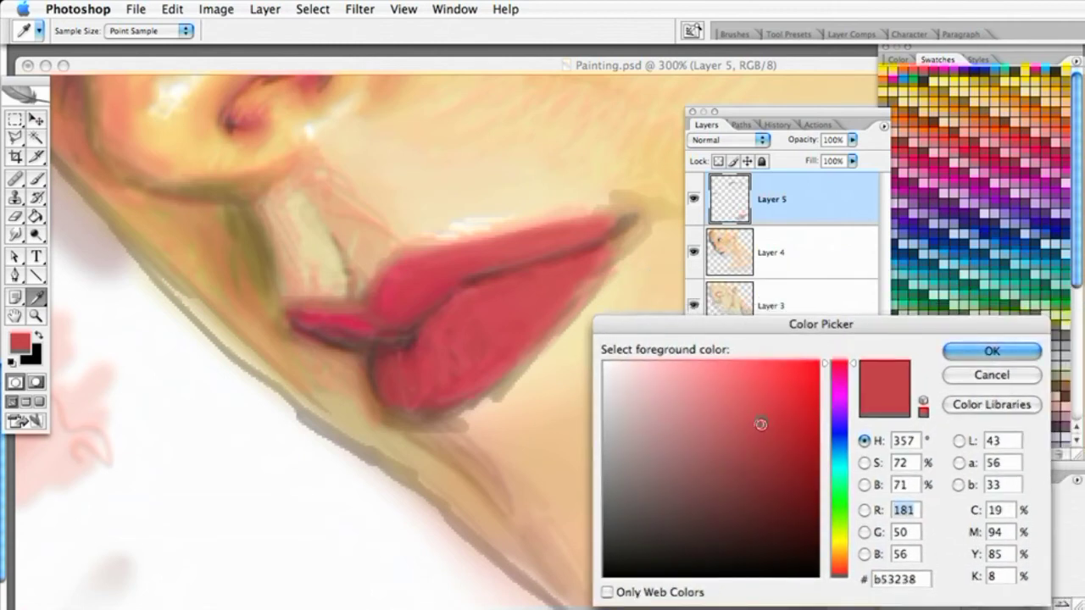
pyautogui.moveTo(759, 424); pyautogui.dragTo(767, 477)
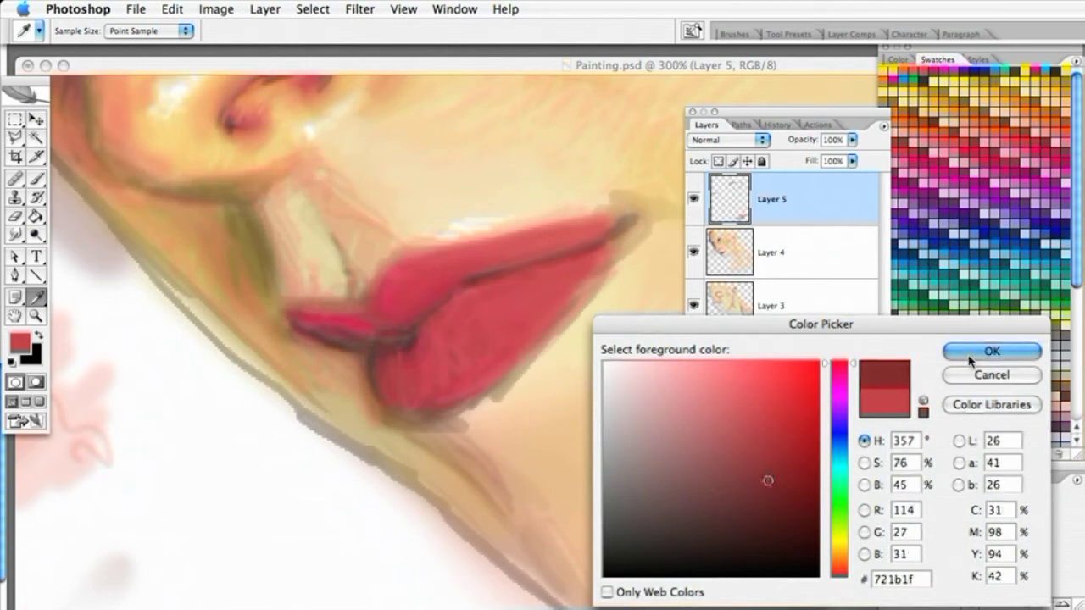
pyautogui.click(972, 354)
# Brush deep red creases into the lower lip beneath the mouth line and shade the far end of the upper lip.
pyautogui.press('b')
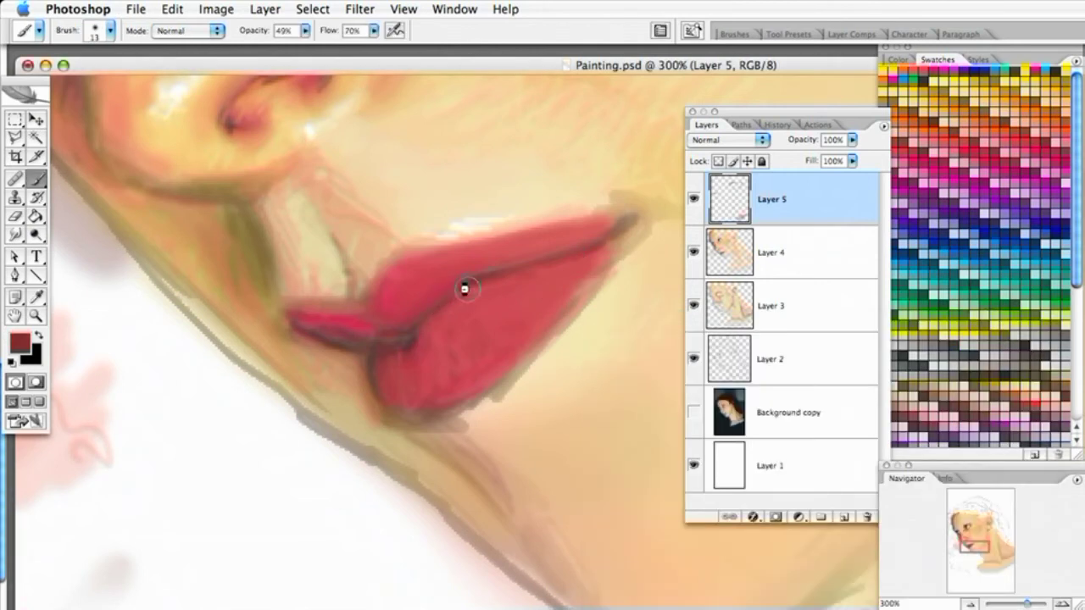
pyautogui.moveTo(437, 315)
pyautogui.mouseDown()
pyautogui.moveTo(494, 287)
pyautogui.moveTo(450, 301)
pyautogui.moveTo(501, 276)
pyautogui.mouseUp()
pyautogui.moveTo(465, 294)
pyautogui.mouseDown()
pyautogui.moveTo(519, 280)
pyautogui.moveTo(440, 322)
pyautogui.moveTo(414, 359)
pyautogui.mouseUp()
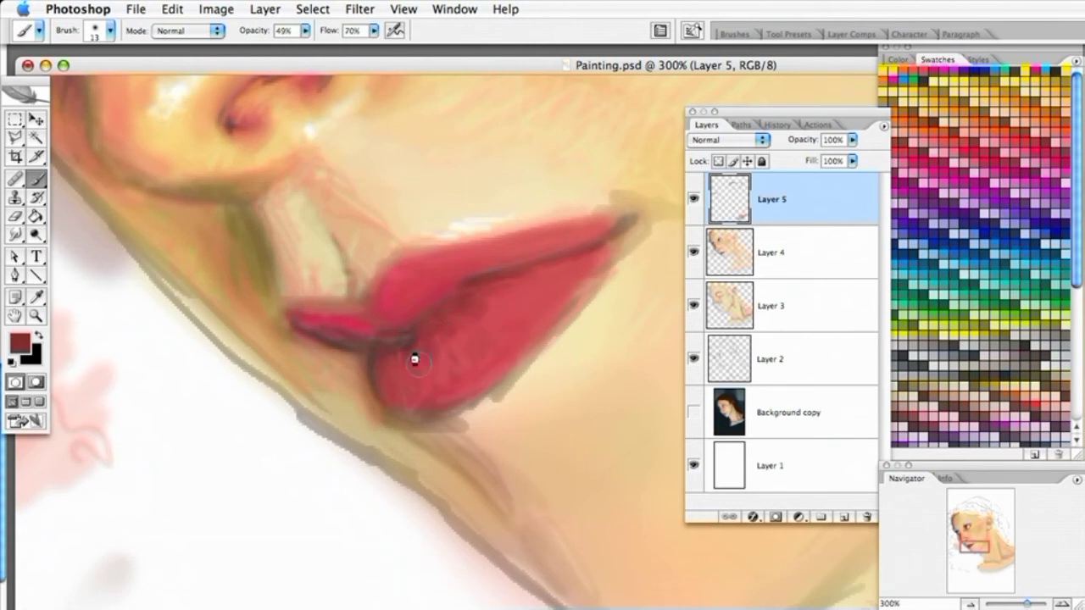
pyautogui.moveTo(391, 350)
pyautogui.mouseDown()
pyautogui.moveTo(443, 372)
pyautogui.moveTo(464, 320)
pyautogui.moveTo(512, 307)
pyautogui.moveTo(517, 291)
pyautogui.moveTo(482, 294)
pyautogui.moveTo(577, 268)
pyautogui.mouseUp()
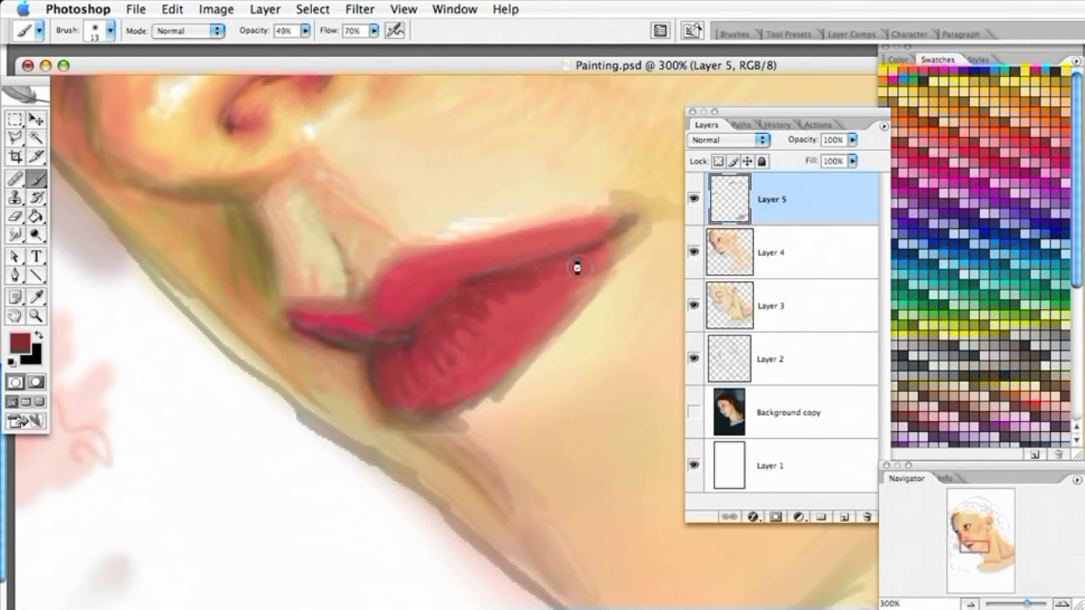
pyautogui.moveTo(478, 297)
pyautogui.mouseDown()
pyautogui.moveTo(457, 298)
pyautogui.moveTo(450, 344)
pyautogui.mouseUp()
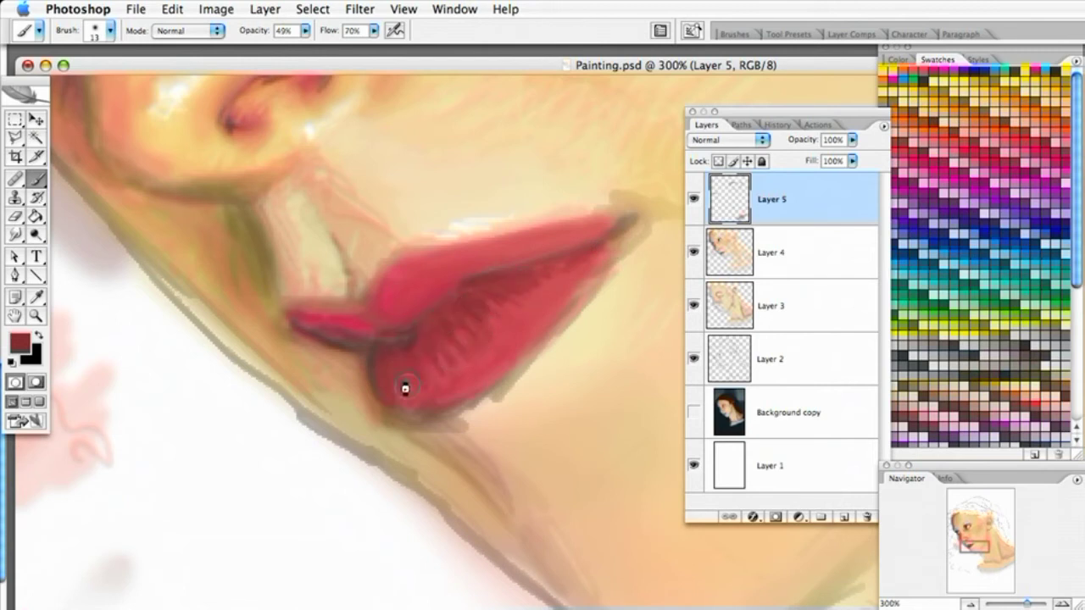
pyautogui.moveTo(310, 317)
pyautogui.mouseDown()
pyautogui.moveTo(359, 345)
pyautogui.moveTo(327, 324)
pyautogui.moveTo(398, 335)
pyautogui.moveTo(333, 312)
pyautogui.moveTo(352, 319)
pyautogui.moveTo(305, 316)
pyautogui.moveTo(338, 315)
pyautogui.moveTo(311, 323)
pyautogui.moveTo(370, 351)
pyautogui.moveTo(377, 344)
pyautogui.moveTo(380, 394)
pyautogui.mouseUp()
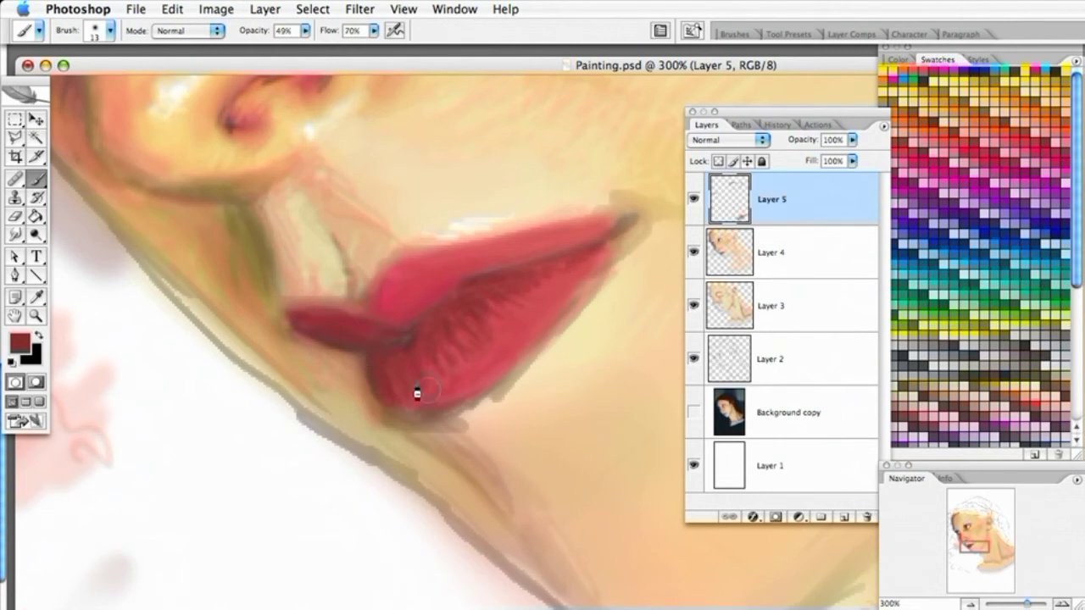
pyautogui.moveTo(426, 341)
pyautogui.mouseDown()
pyautogui.moveTo(400, 352)
pyautogui.moveTo(403, 365)
pyautogui.moveTo(436, 379)
pyautogui.mouseUp()
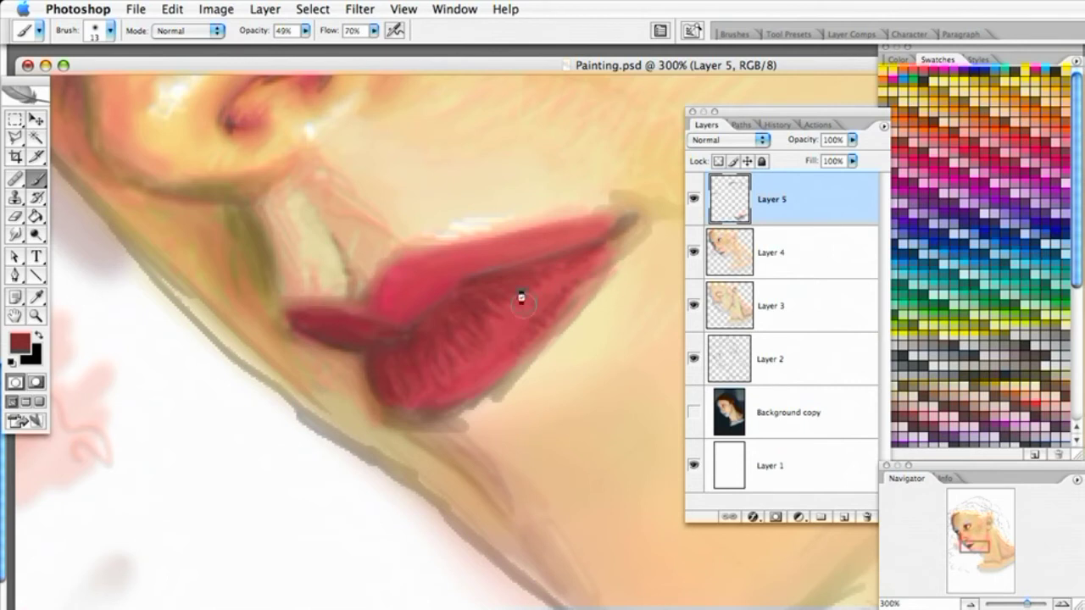
# Shade the underside of the upper lip with deep red strokes along the mouth line towards the near corner.
pyautogui.moveTo(451, 280)
pyautogui.mouseDown()
pyautogui.moveTo(426, 290)
pyautogui.moveTo(438, 264)
pyautogui.moveTo(456, 276)
pyautogui.moveTo(547, 247)
pyautogui.mouseUp()
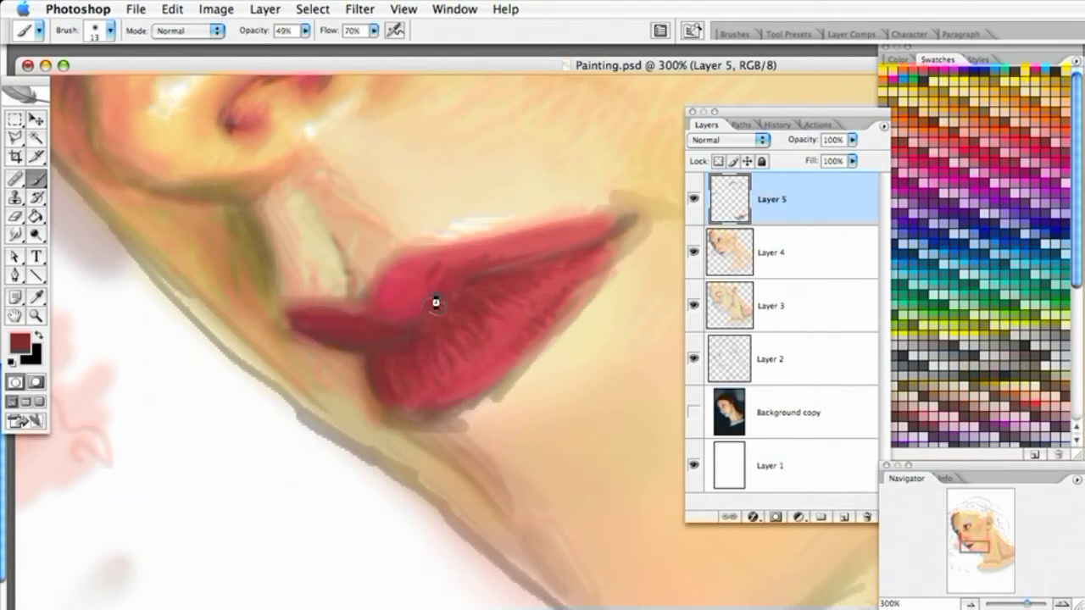
pyautogui.moveTo(457, 283); pyautogui.dragTo(562, 248)
pyautogui.moveTo(489, 273); pyautogui.dragTo(570, 248)
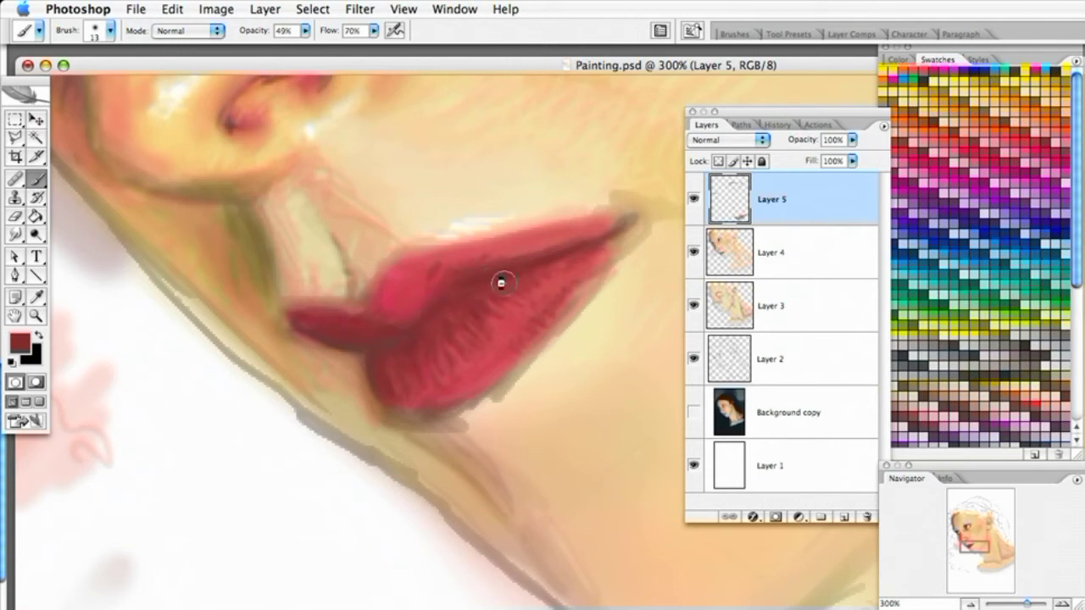
# Paint black accents along the parting of the lips and at the far edge of the lower lip.
pyautogui.click(39, 335)
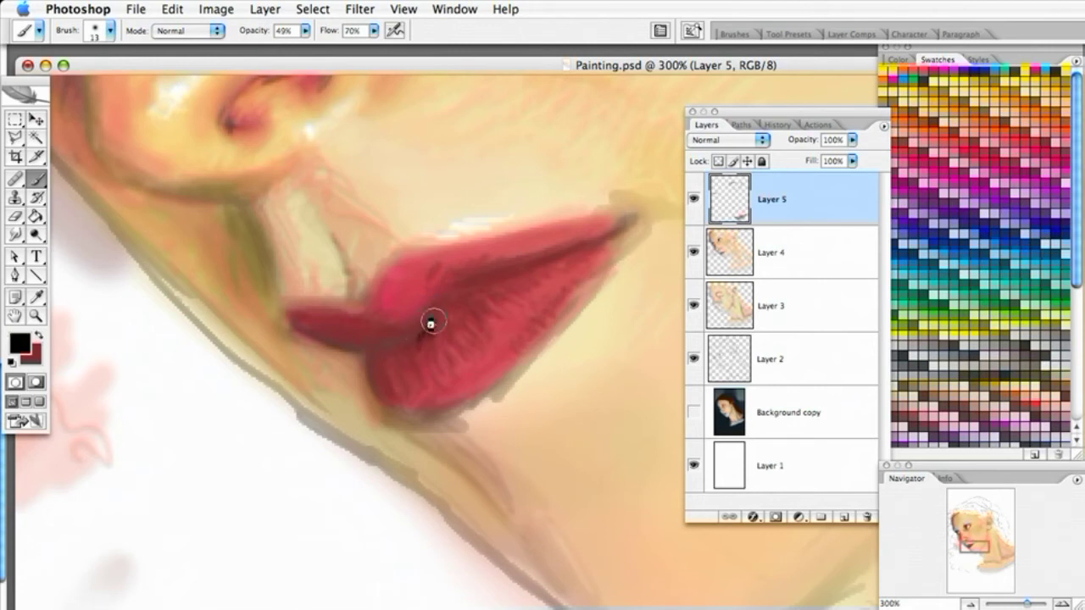
pyautogui.moveTo(443, 307)
pyautogui.mouseDown()
pyautogui.moveTo(520, 261)
pyautogui.moveTo(470, 285)
pyautogui.mouseUp()
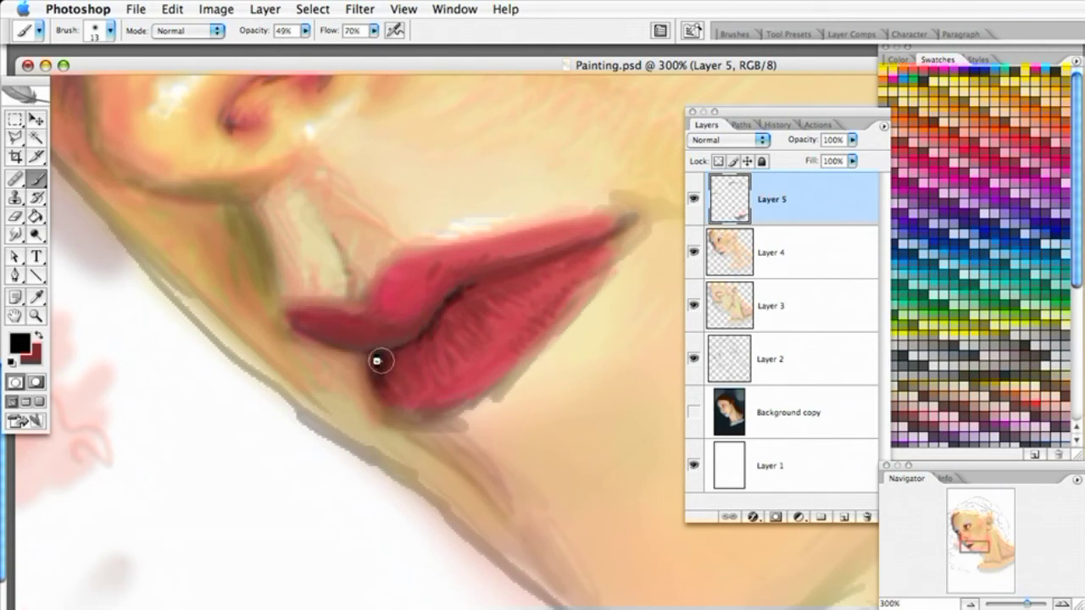
pyautogui.moveTo(471, 393); pyautogui.dragTo(500, 415)
pyautogui.moveTo(349, 312)
pyautogui.mouseDown()
pyautogui.moveTo(305, 322)
pyautogui.moveTo(333, 338)
pyautogui.moveTo(303, 329)
pyautogui.moveTo(366, 352)
pyautogui.moveTo(349, 337)
pyautogui.moveTo(389, 352)
pyautogui.moveTo(320, 326)
pyautogui.moveTo(370, 346)
pyautogui.moveTo(423, 345)
pyautogui.moveTo(351, 392)
pyautogui.moveTo(382, 381)
pyautogui.moveTo(372, 364)
pyautogui.moveTo(382, 379)
pyautogui.moveTo(390, 374)
pyautogui.moveTo(351, 337)
pyautogui.mouseUp()
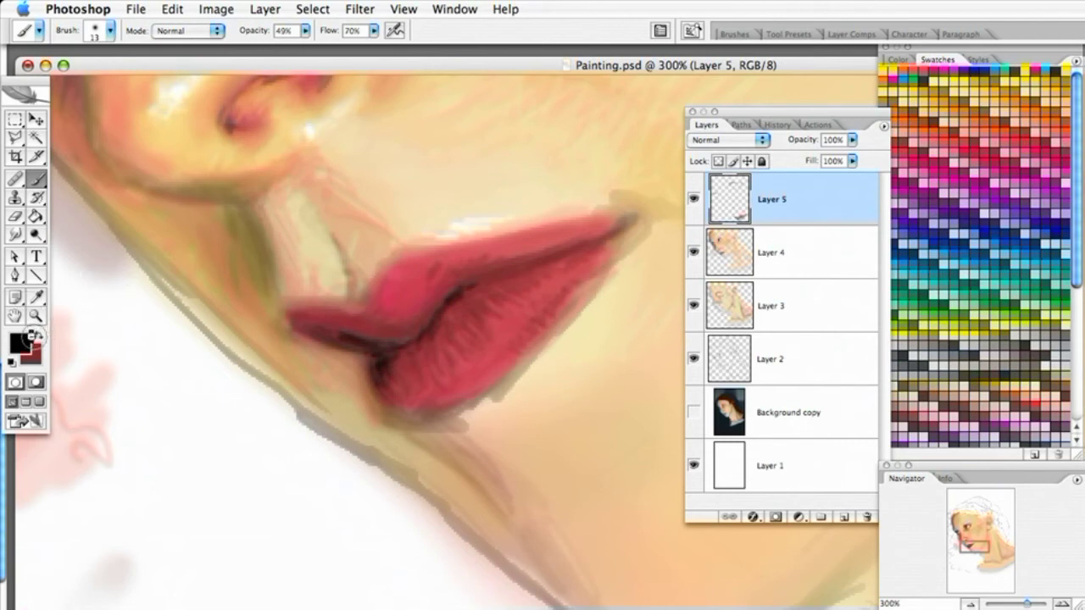
# Switch back to deep red and shade the outline and creases of the upper lip around its far end.
pyautogui.click(39, 334)
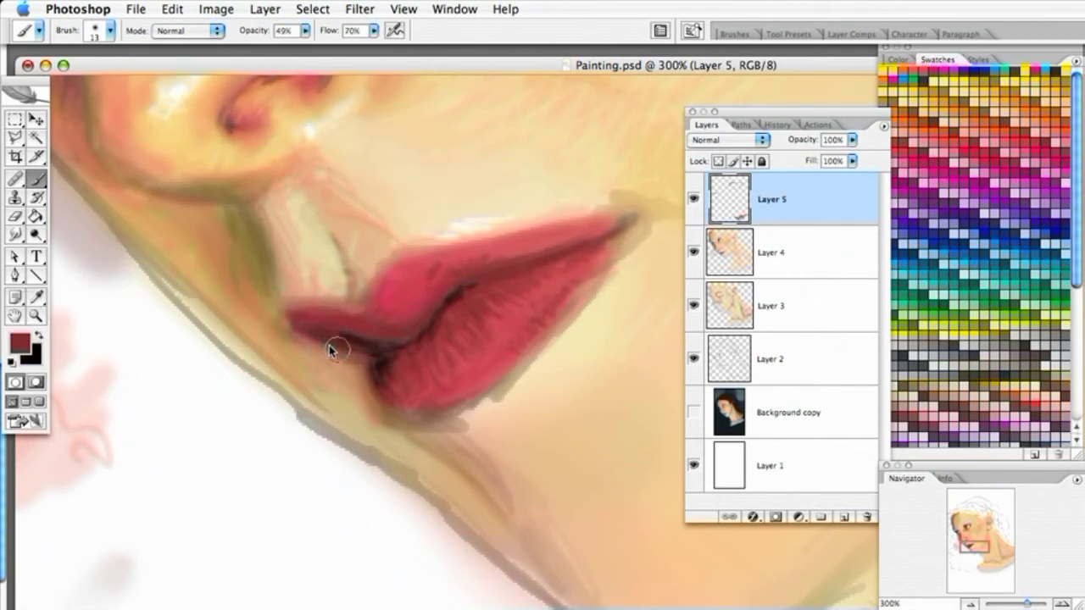
pyautogui.moveTo(334, 354)
pyautogui.mouseDown()
pyautogui.moveTo(311, 338)
pyautogui.moveTo(356, 356)
pyautogui.mouseUp()
pyautogui.moveTo(301, 315); pyautogui.dragTo(365, 305)
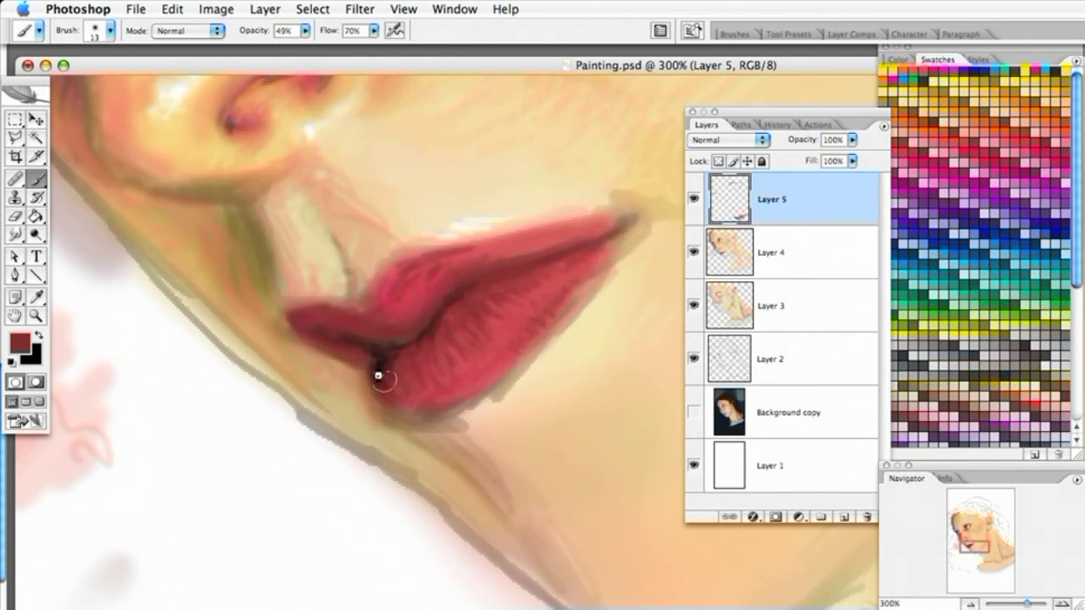
# Choose a vivid pinkish-red swatch and hide the Layers palette to uncover the cheek beside the mouth.
pyautogui.click(38, 298)
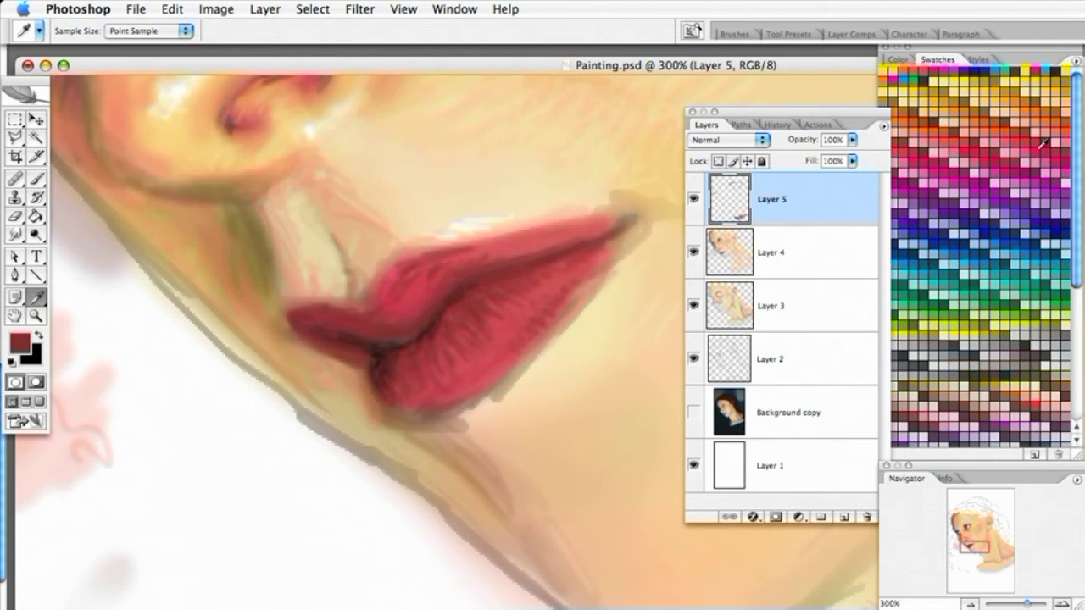
pyautogui.click(1027, 172)
pyautogui.click(785, 120)
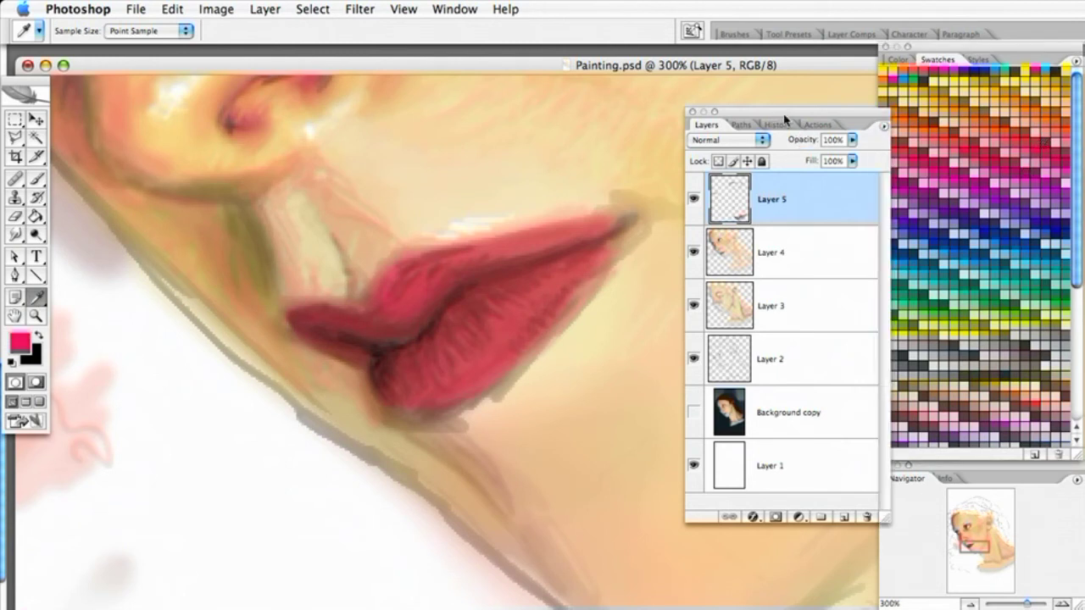
pyautogui.press('F7')
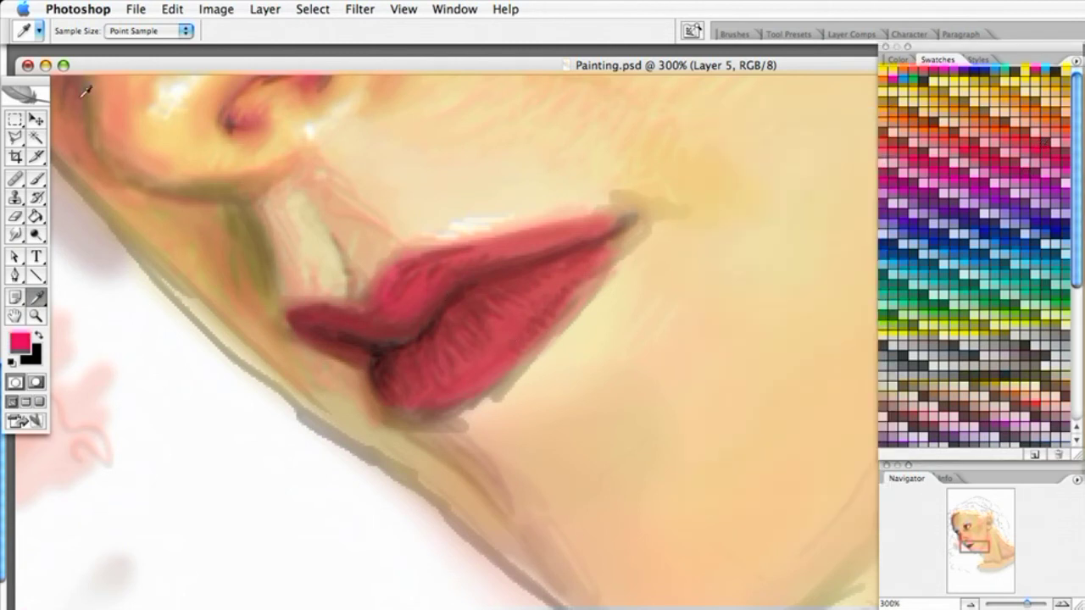
pyautogui.press('b')
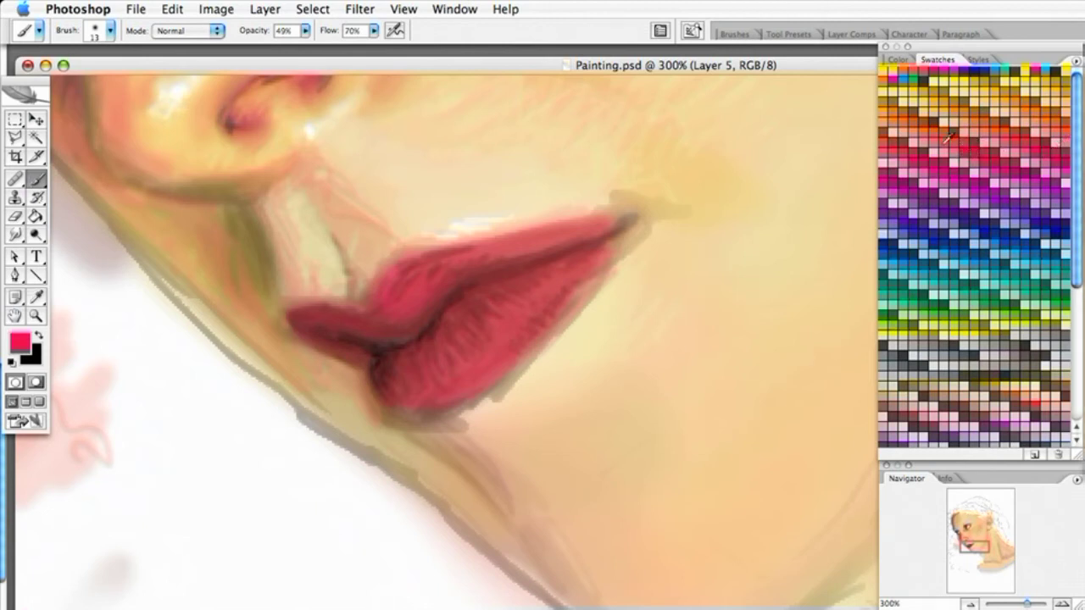
# Brighten the fuller areas of both lips with light coral-red strokes between the dark creases.
pyautogui.click(894, 156)
pyautogui.moveTo(470, 323); pyautogui.dragTo(489, 338)
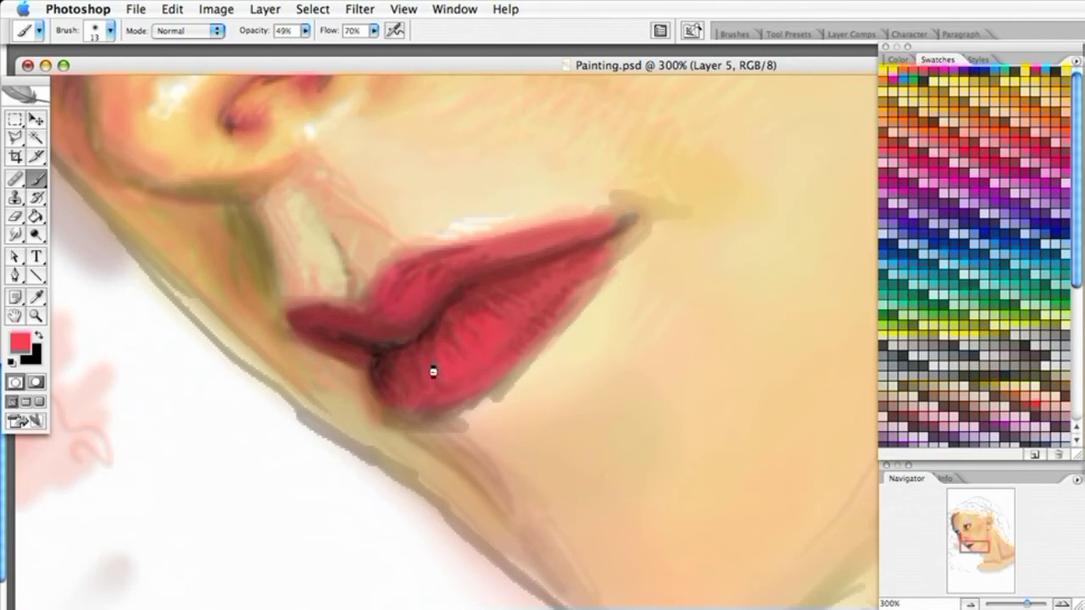
pyautogui.moveTo(476, 316)
pyautogui.mouseDown()
pyautogui.moveTo(492, 348)
pyautogui.moveTo(513, 325)
pyautogui.moveTo(506, 316)
pyautogui.moveTo(522, 322)
pyautogui.moveTo(533, 302)
pyautogui.moveTo(506, 286)
pyautogui.moveTo(511, 310)
pyautogui.moveTo(508, 291)
pyautogui.moveTo(534, 295)
pyautogui.moveTo(562, 271)
pyautogui.mouseUp()
pyautogui.moveTo(476, 357)
pyautogui.mouseDown()
pyautogui.moveTo(497, 361)
pyautogui.moveTo(501, 339)
pyautogui.moveTo(589, 254)
pyautogui.mouseUp()
pyautogui.moveTo(449, 375)
pyautogui.mouseDown()
pyautogui.moveTo(492, 358)
pyautogui.moveTo(414, 382)
pyautogui.moveTo(405, 405)
pyautogui.mouseUp()
pyautogui.moveTo(390, 313)
pyautogui.mouseDown()
pyautogui.moveTo(356, 317)
pyautogui.moveTo(400, 330)
pyautogui.moveTo(364, 322)
pyautogui.moveTo(379, 310)
pyautogui.moveTo(409, 317)
pyautogui.moveTo(388, 297)
pyautogui.moveTo(397, 286)
pyautogui.moveTo(425, 301)
pyautogui.moveTo(406, 281)
pyautogui.mouseUp()
pyautogui.moveTo(491, 262)
pyautogui.mouseDown()
pyautogui.moveTo(457, 255)
pyautogui.moveTo(615, 223)
pyautogui.moveTo(584, 237)
pyautogui.mouseUp()
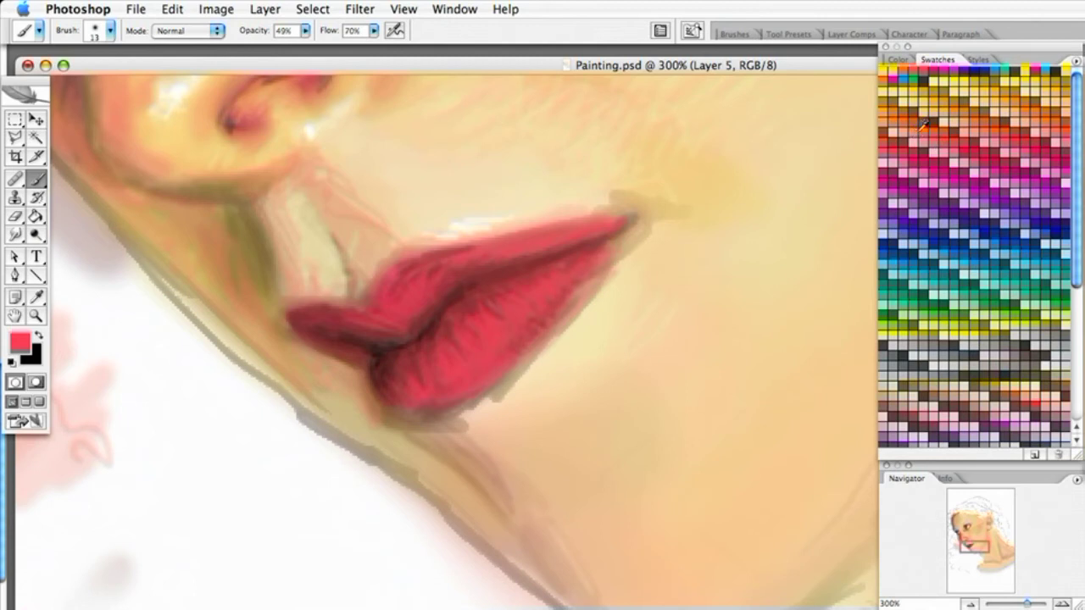
# Paint light pink highlights on the lower lip and along the upper lip's edge and mouth corner with a soft 5 px brush.
pyautogui.click(904, 153)
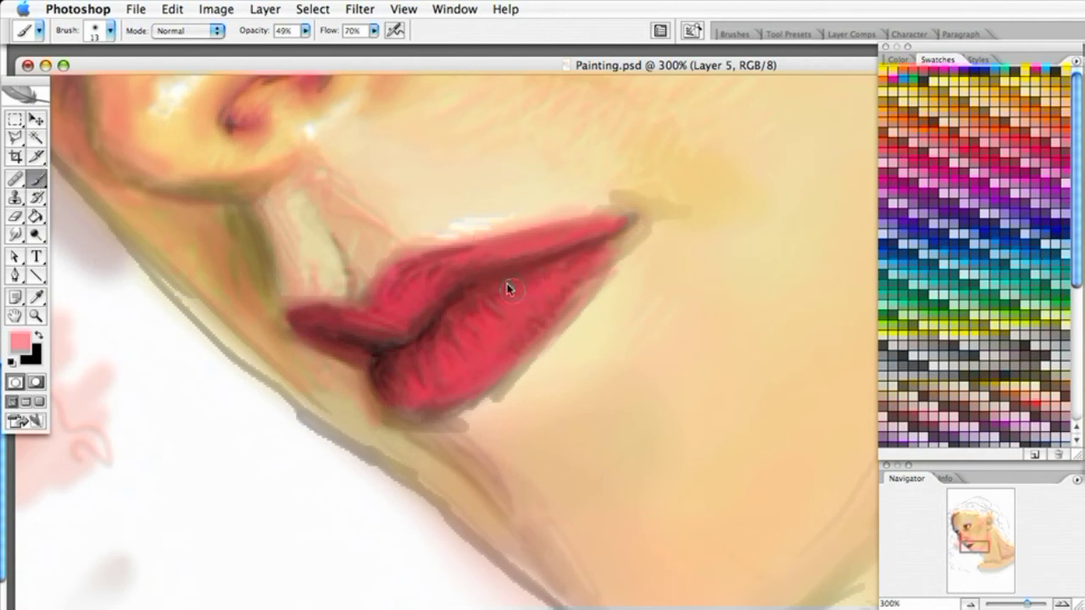
pyautogui.click(111, 32)
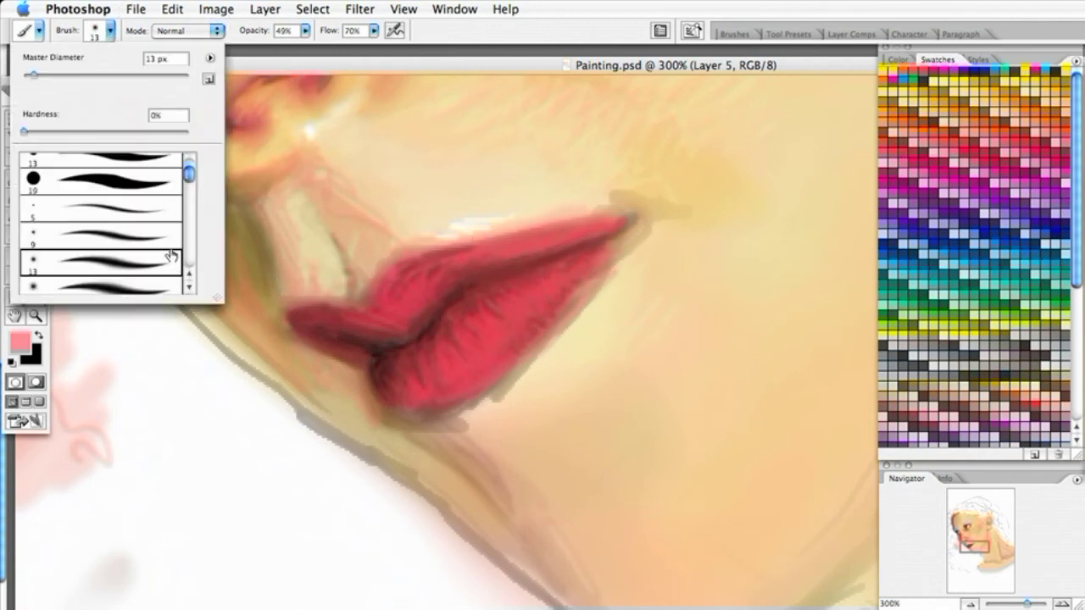
pyautogui.click(113, 212)
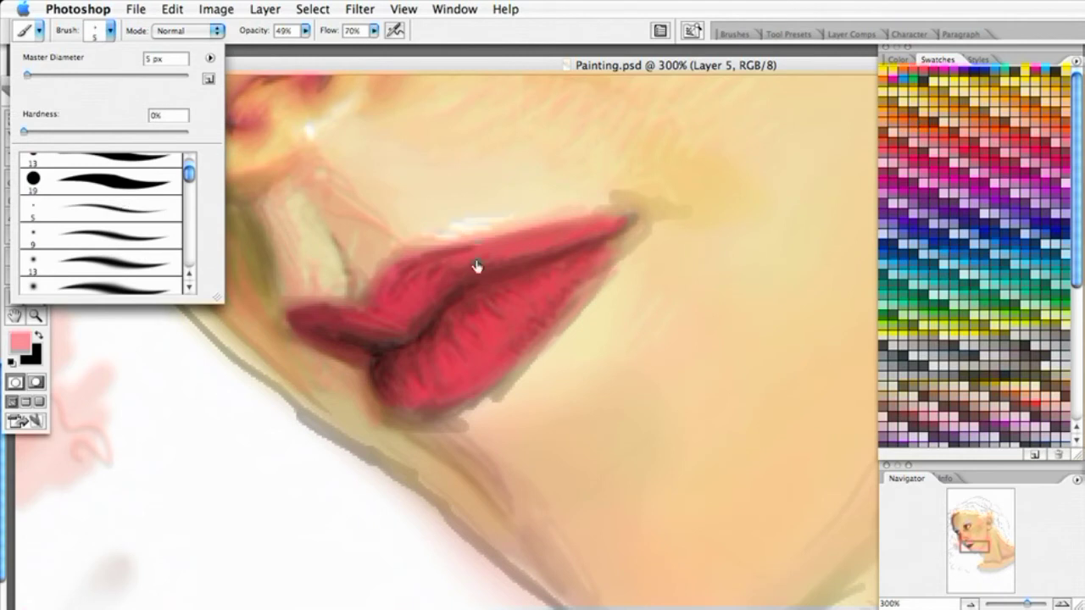
pyautogui.click(522, 312)
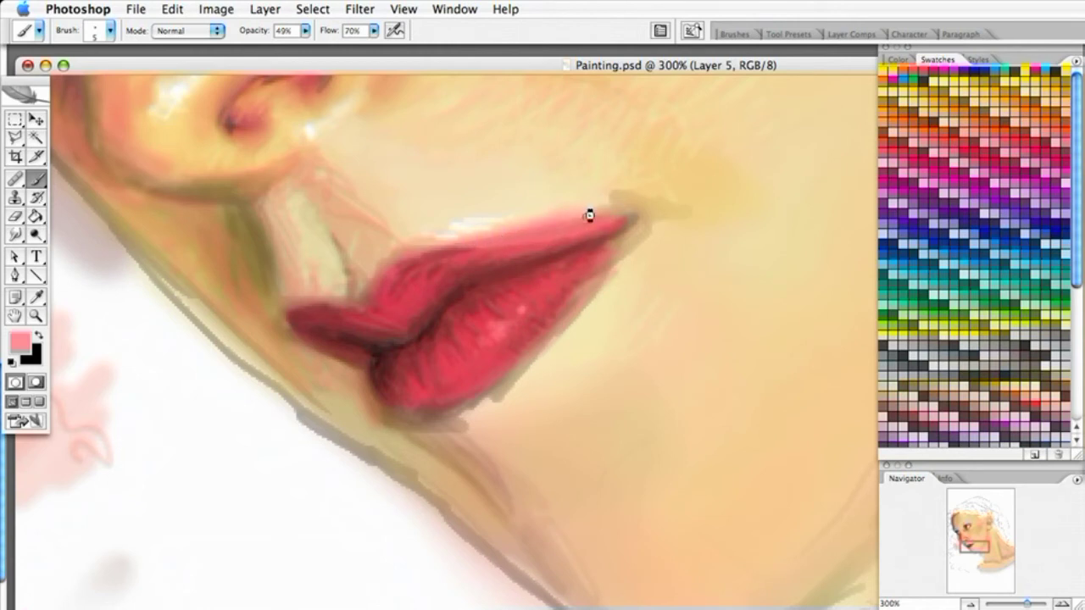
pyautogui.moveTo(602, 215); pyautogui.dragTo(644, 202)
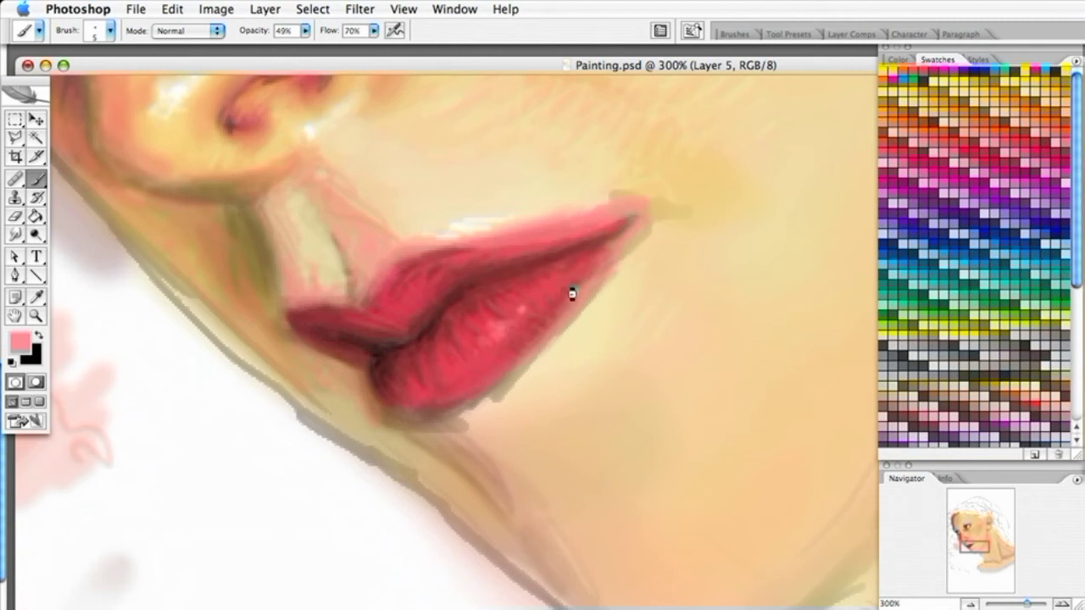
# Add orange strokes around the mouth corner and along the lower lip's edge to warm the transition into the skin.
pyautogui.click(990, 129)
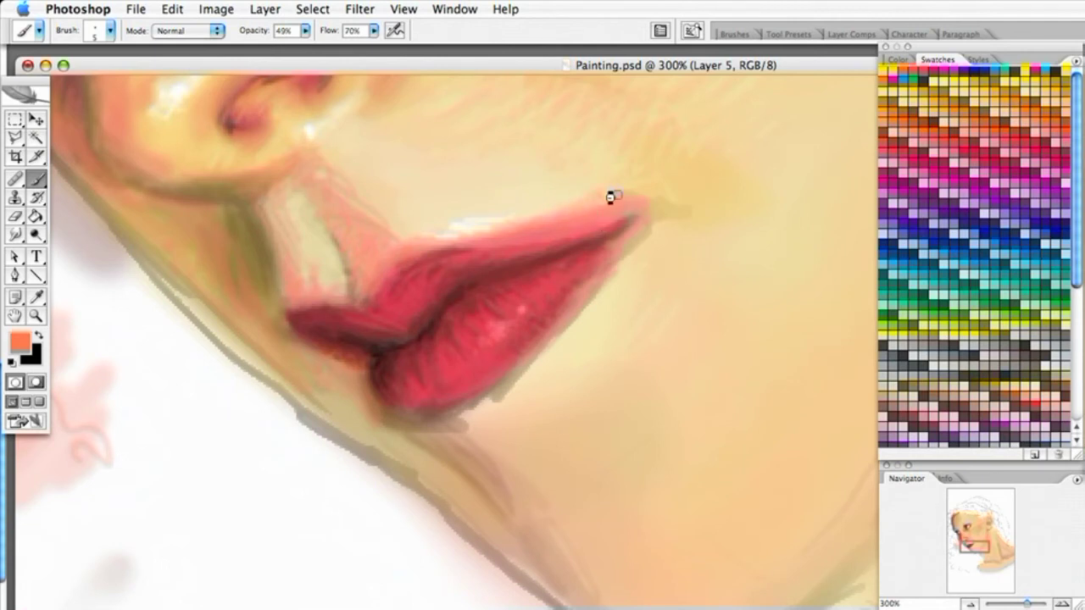
pyautogui.moveTo(614, 194)
pyautogui.mouseDown()
pyautogui.moveTo(626, 177)
pyautogui.moveTo(640, 181)
pyautogui.mouseUp()
pyautogui.moveTo(502, 384)
pyautogui.mouseDown()
pyautogui.moveTo(441, 424)
pyautogui.moveTo(474, 402)
pyautogui.moveTo(421, 419)
pyautogui.mouseUp()
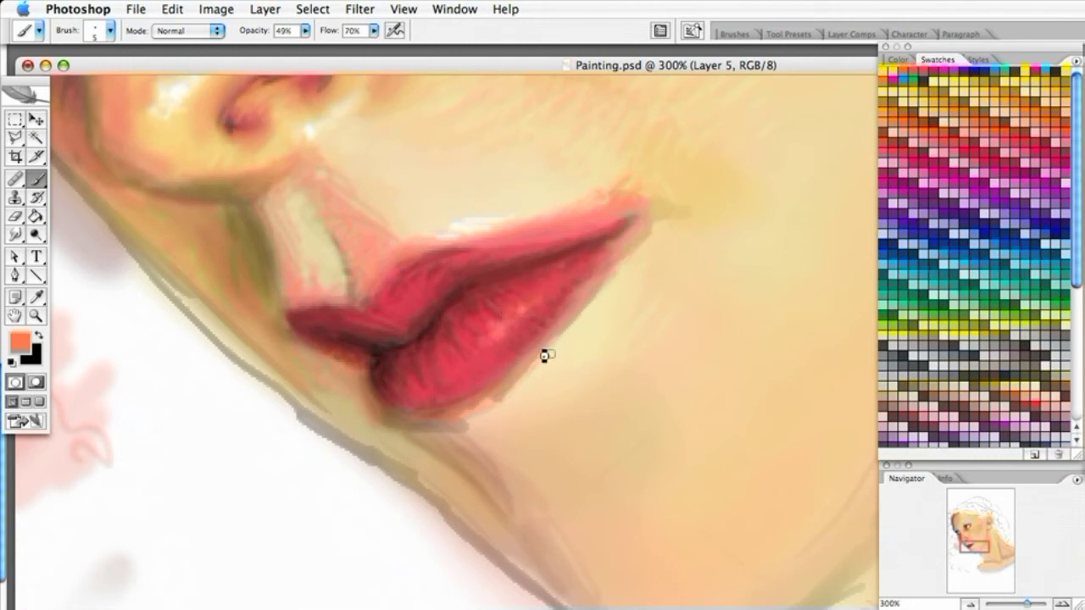
# Sample the yellow skin tone beside the mouth corner and brush it around the lips to clean up their outline.
pyautogui.click(37, 296)
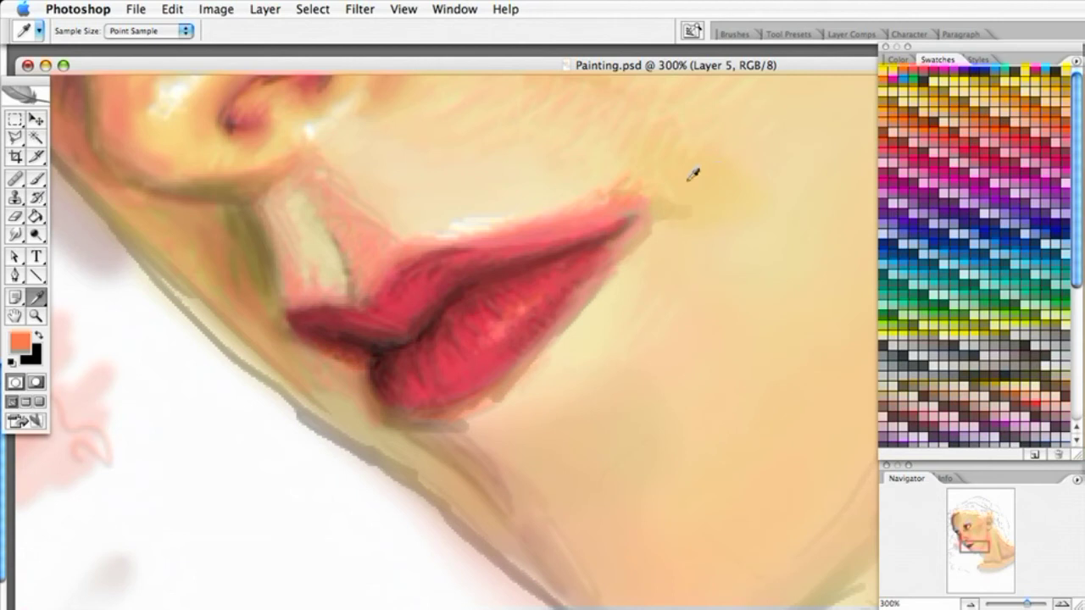
pyautogui.click(718, 185)
pyautogui.click(37, 178)
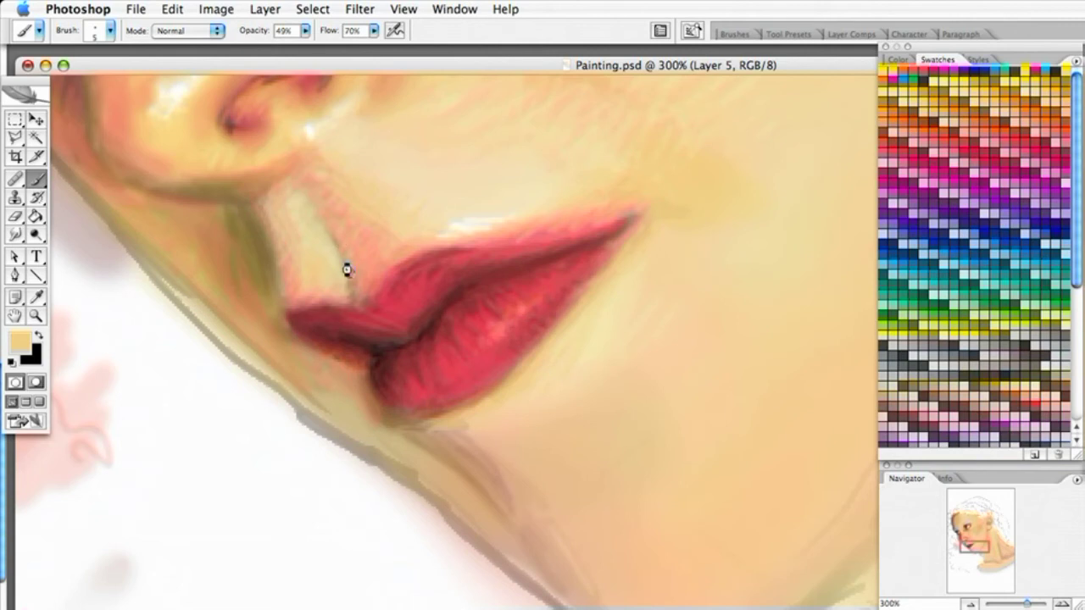
# Paint ochre-brown shading along the philtrum groove, under the lower lip and down the shadowed side of the chin.
pyautogui.click(976, 109)
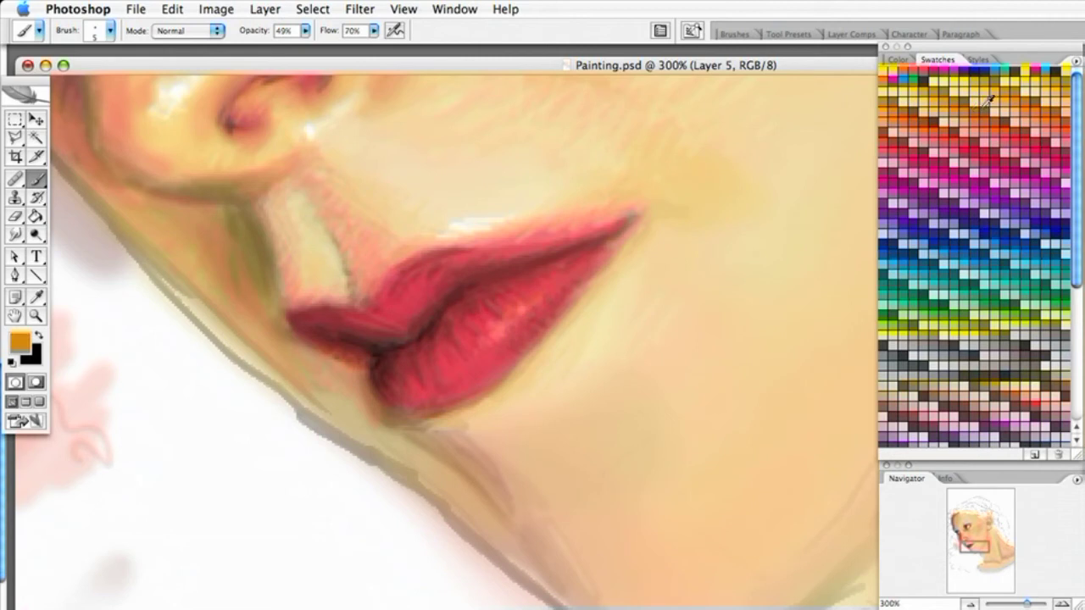
pyautogui.click(973, 108)
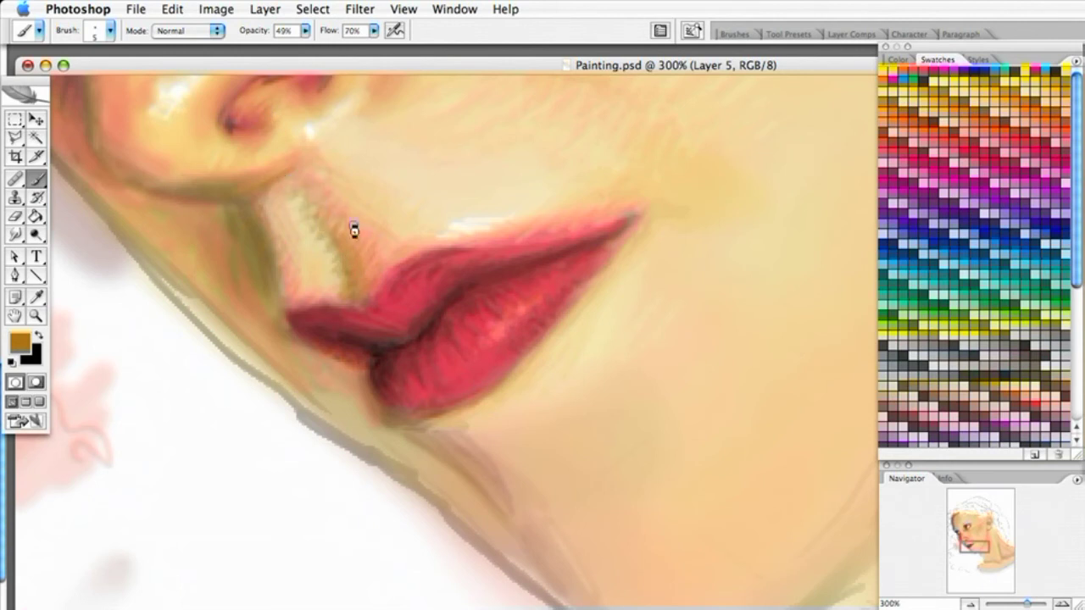
pyautogui.moveTo(437, 426)
pyautogui.mouseDown()
pyautogui.moveTo(465, 427)
pyautogui.moveTo(429, 428)
pyautogui.moveTo(500, 430)
pyautogui.moveTo(461, 427)
pyautogui.moveTo(474, 419)
pyautogui.moveTo(506, 426)
pyautogui.mouseUp()
pyautogui.moveTo(436, 464)
pyautogui.mouseDown()
pyautogui.moveTo(479, 453)
pyautogui.moveTo(366, 434)
pyautogui.moveTo(422, 429)
pyautogui.moveTo(382, 407)
pyautogui.moveTo(433, 429)
pyautogui.moveTo(400, 430)
pyautogui.moveTo(351, 391)
pyautogui.moveTo(435, 471)
pyautogui.moveTo(495, 491)
pyautogui.moveTo(467, 447)
pyautogui.moveTo(446, 447)
pyautogui.moveTo(442, 430)
pyautogui.moveTo(471, 492)
pyautogui.moveTo(483, 488)
pyautogui.moveTo(514, 536)
pyautogui.moveTo(537, 540)
pyautogui.moveTo(519, 491)
pyautogui.moveTo(412, 426)
pyautogui.moveTo(531, 527)
pyautogui.moveTo(446, 465)
pyautogui.moveTo(537, 551)
pyautogui.moveTo(509, 526)
pyautogui.mouseUp()
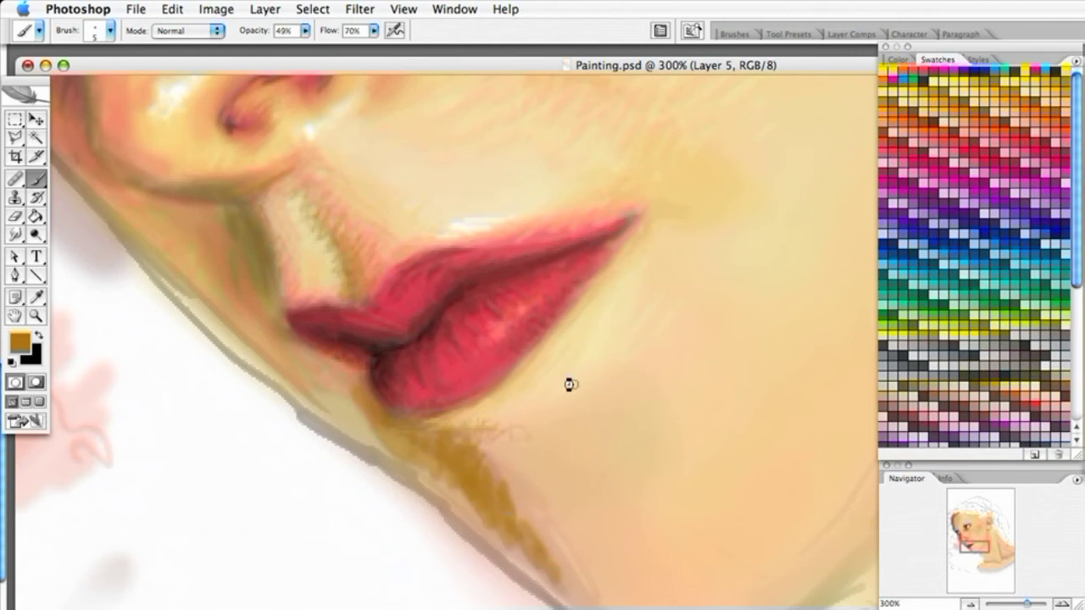
pyautogui.moveTo(585, 449); pyautogui.dragTo(533, 404)
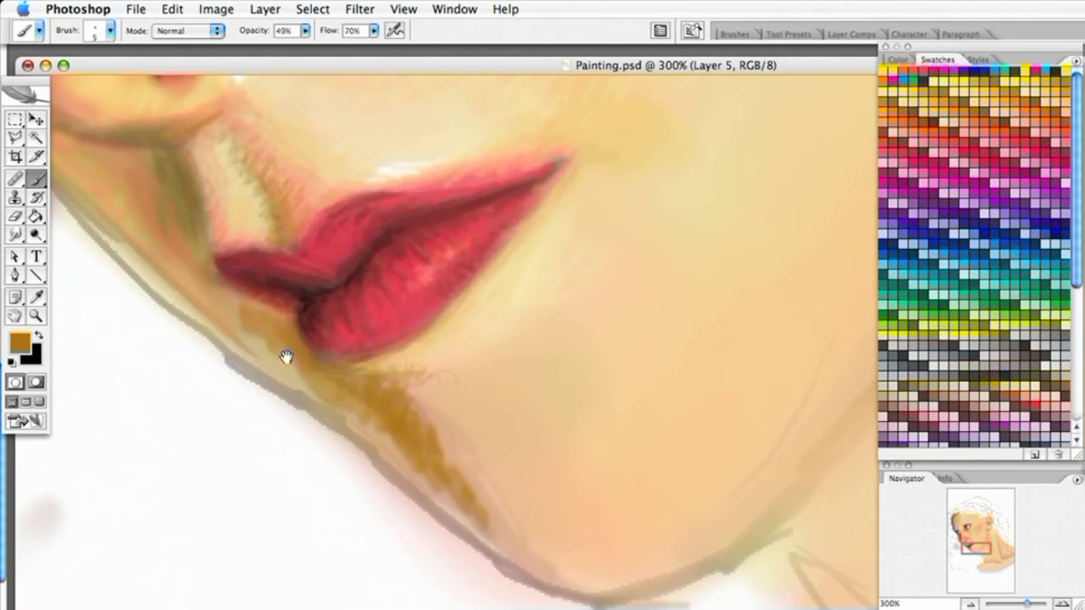
pyautogui.moveTo(250, 297)
pyautogui.mouseDown()
pyautogui.moveTo(276, 311)
pyautogui.moveTo(279, 329)
pyautogui.moveTo(224, 313)
pyautogui.moveTo(375, 438)
pyautogui.mouseUp()
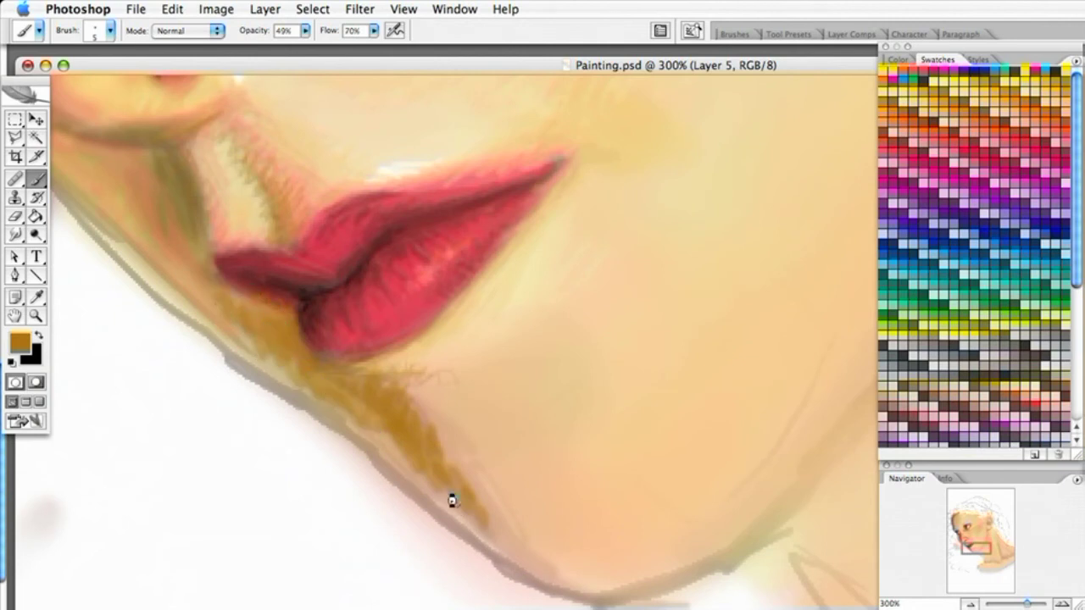
# Sample the tan skin tone beside the nose and brush it over the ochre chin shading at 23% opacity.
pyautogui.click(38, 294)
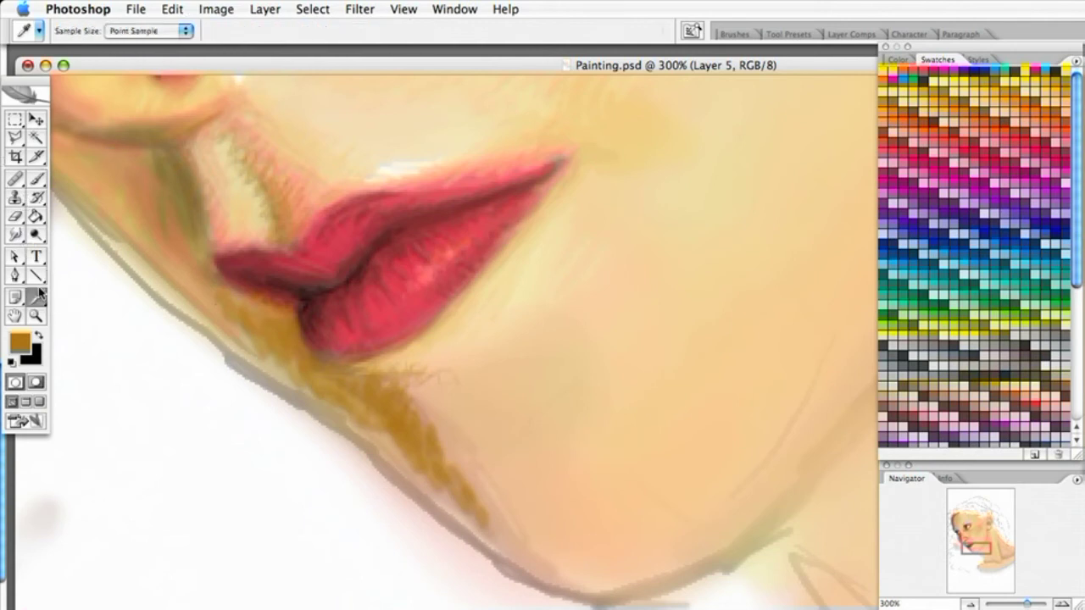
pyautogui.click(153, 194)
pyautogui.click(37, 178)
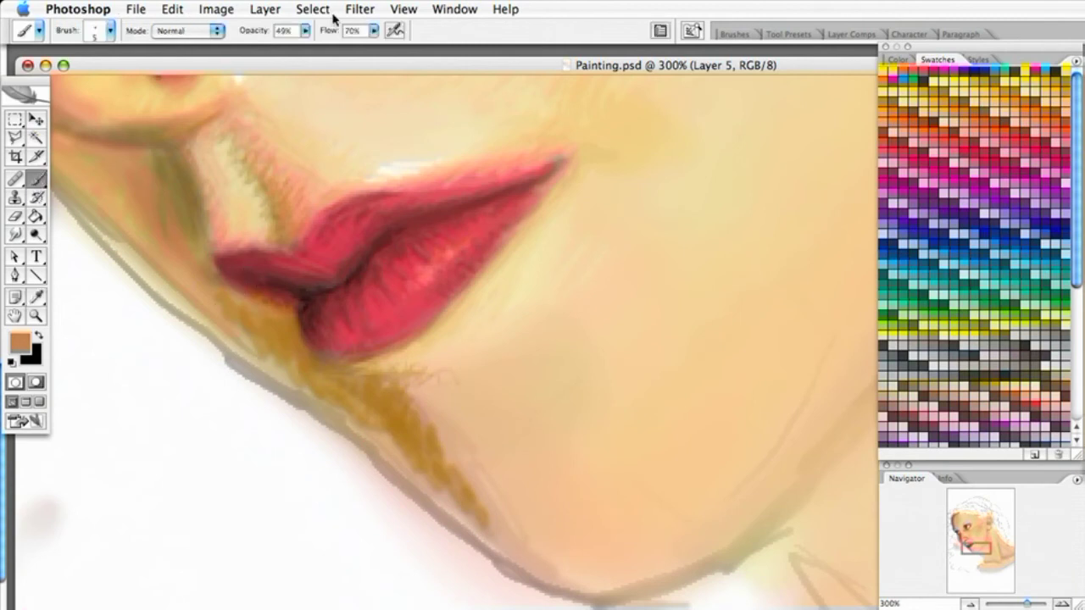
pyautogui.moveTo(305, 31); pyautogui.dragTo(289, 54)
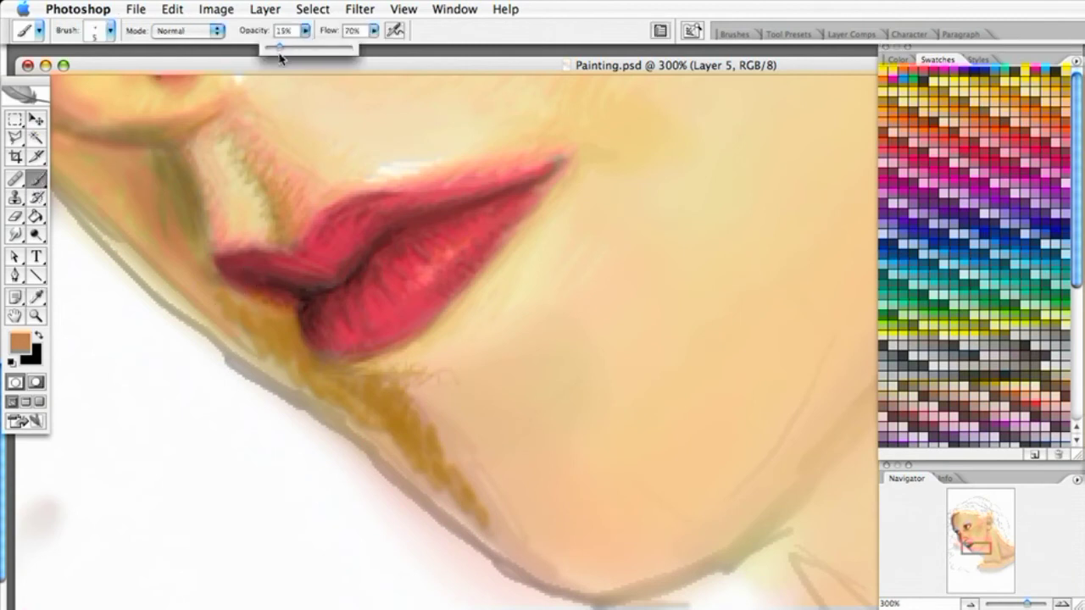
pyautogui.click(218, 298)
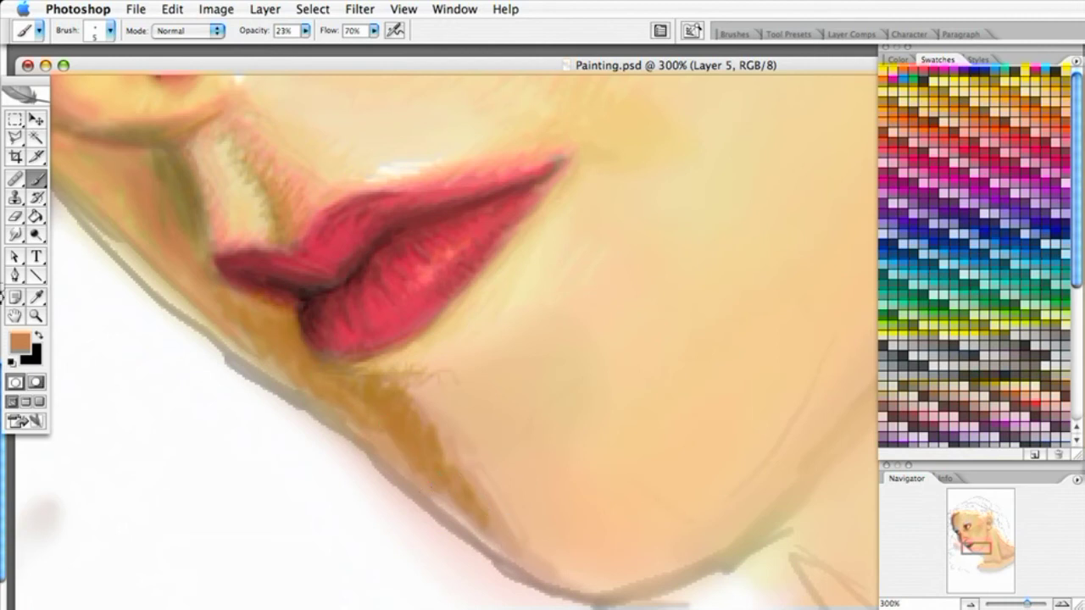
# Sample the light peach tone from the chin and blend it over the ochre shadow beneath the lower lip.
pyautogui.click(36, 291)
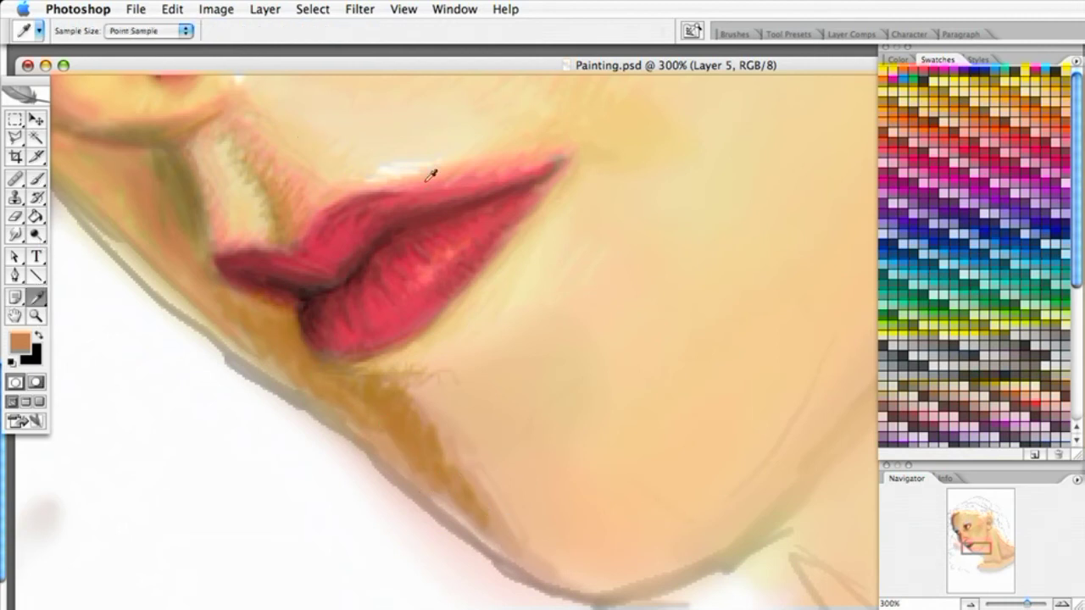
pyautogui.click(577, 506)
pyautogui.click(36, 178)
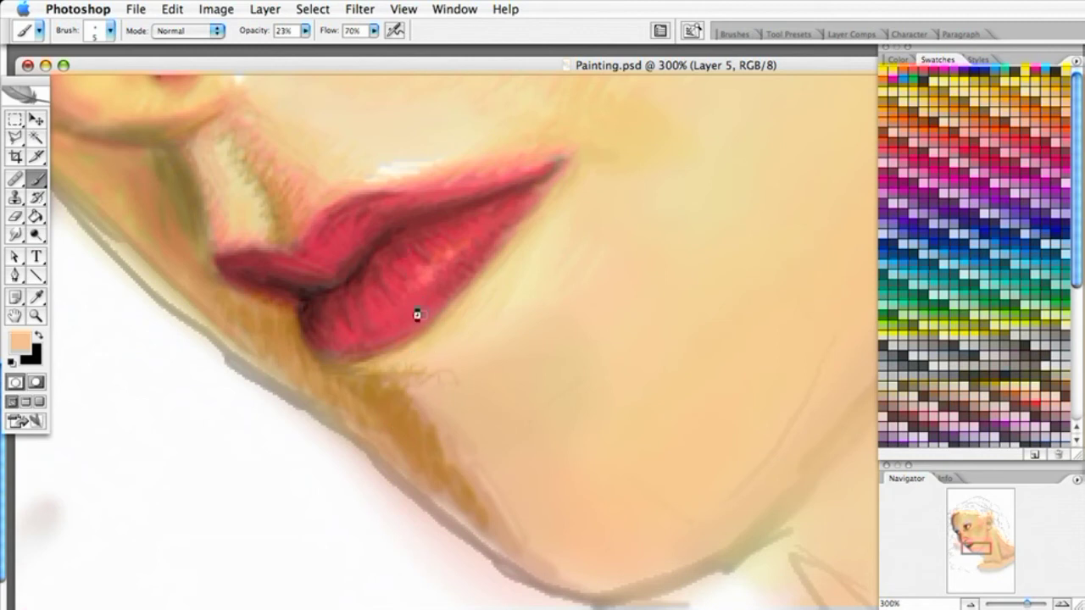
pyautogui.moveTo(399, 417)
pyautogui.mouseDown()
pyautogui.moveTo(481, 525)
pyautogui.moveTo(508, 503)
pyautogui.moveTo(553, 552)
pyautogui.mouseUp()
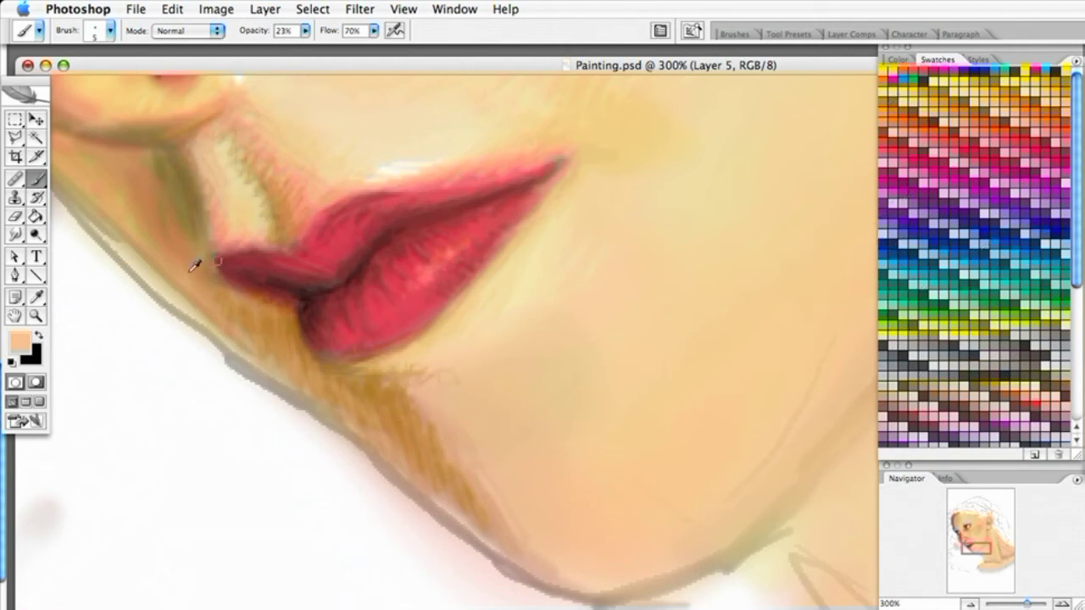
# Sample the skin beside the mouth corner, lighten it to pale yellow, and brush soft strokes over the cheek and chin.
pyautogui.click(37, 297)
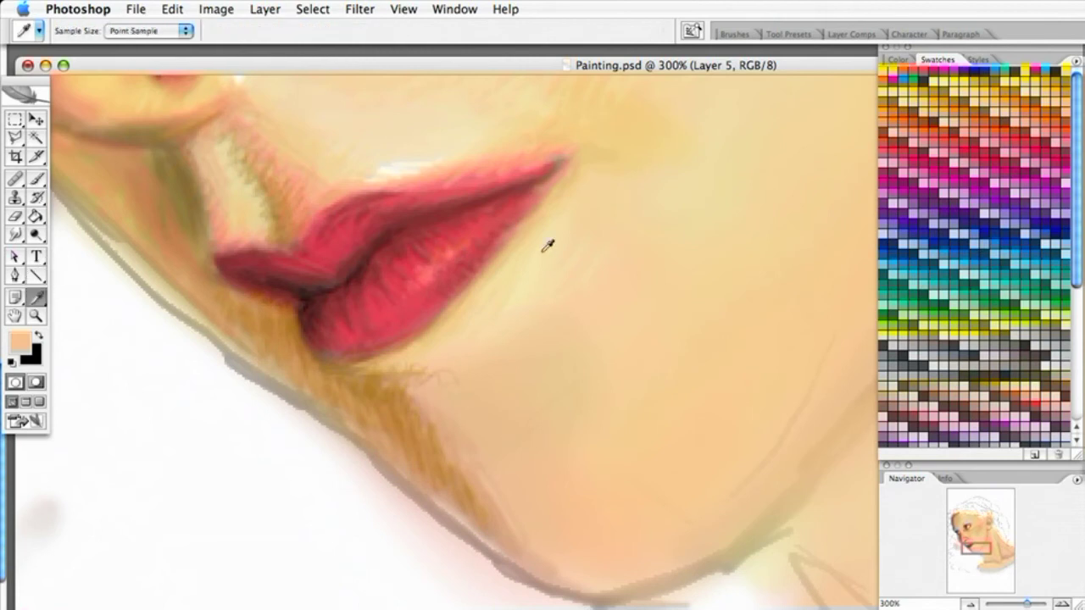
pyautogui.click(588, 245)
pyautogui.click(21, 344)
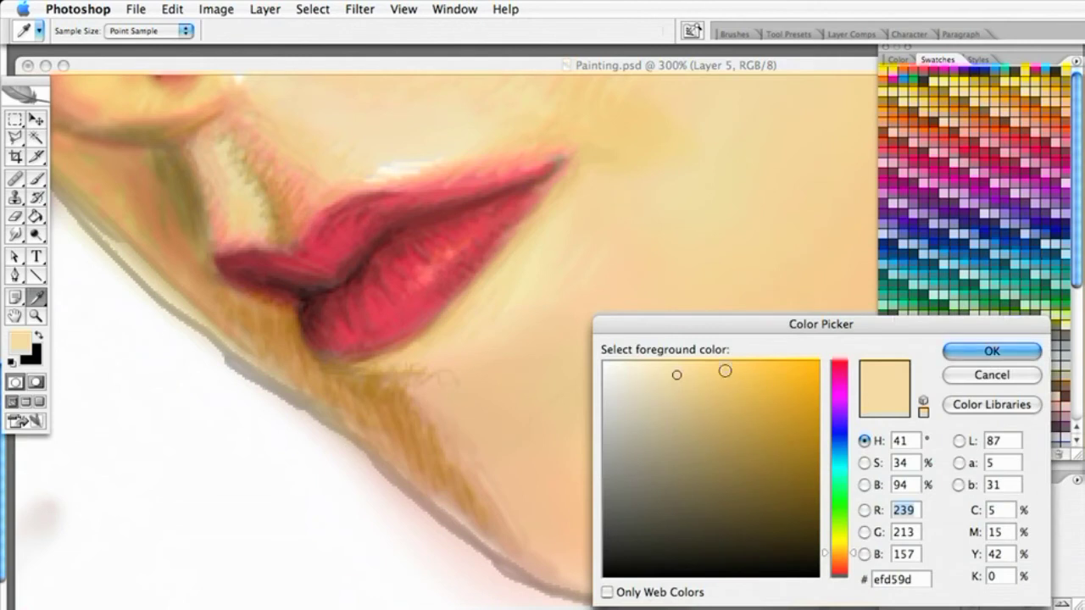
pyautogui.moveTo(675, 370); pyautogui.dragTo(661, 364)
pyautogui.moveTo(835, 556); pyautogui.dragTo(835, 547)
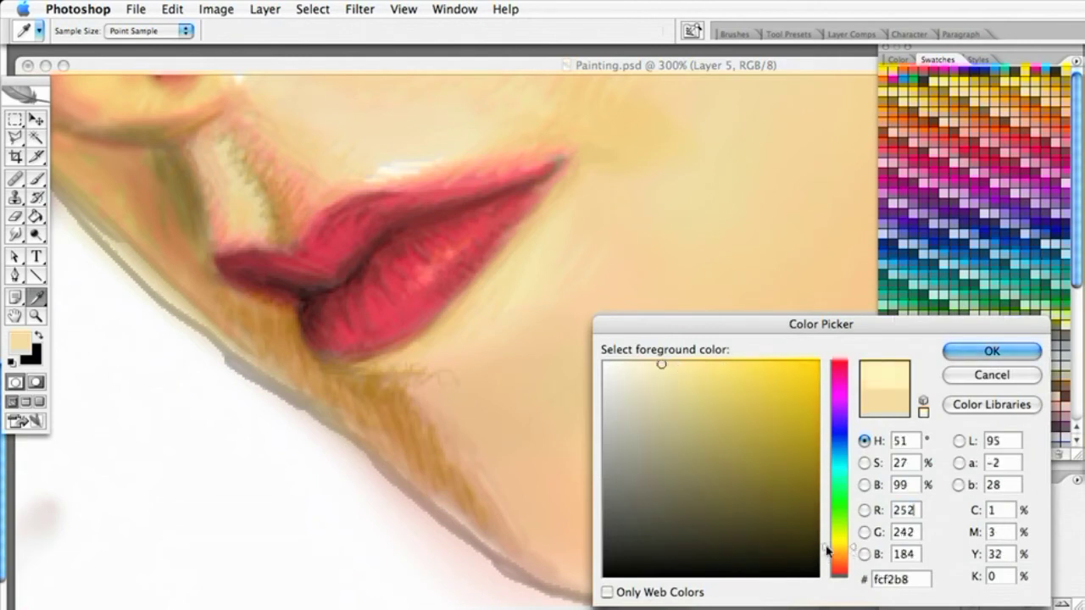
pyautogui.click(816, 550)
pyautogui.moveTo(827, 547); pyautogui.dragTo(820, 552)
pyautogui.moveTo(659, 372); pyautogui.dragTo(657, 365)
pyautogui.click(975, 353)
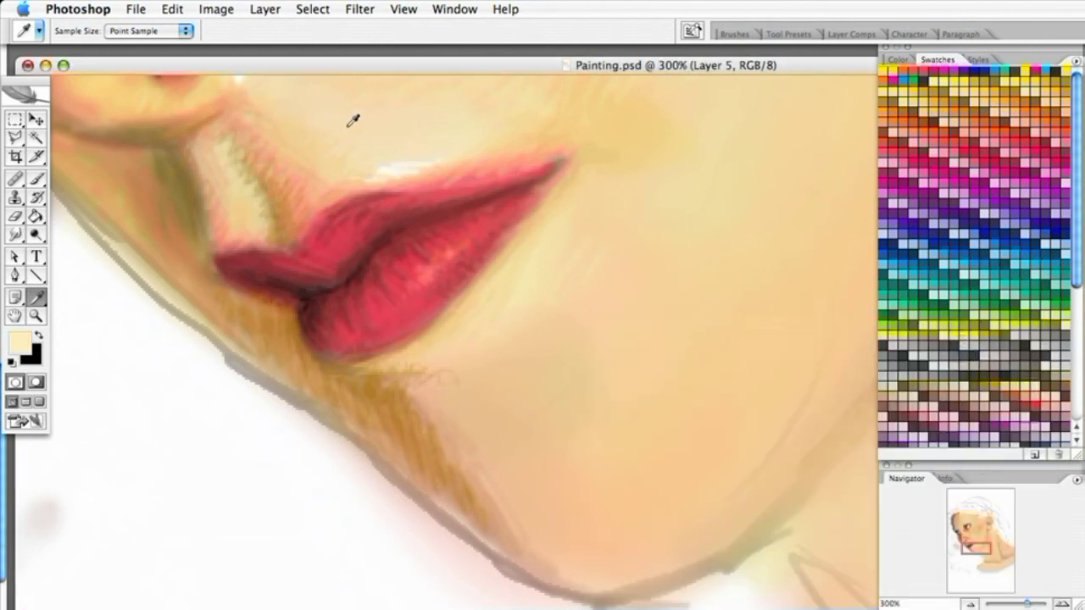
pyautogui.click(38, 180)
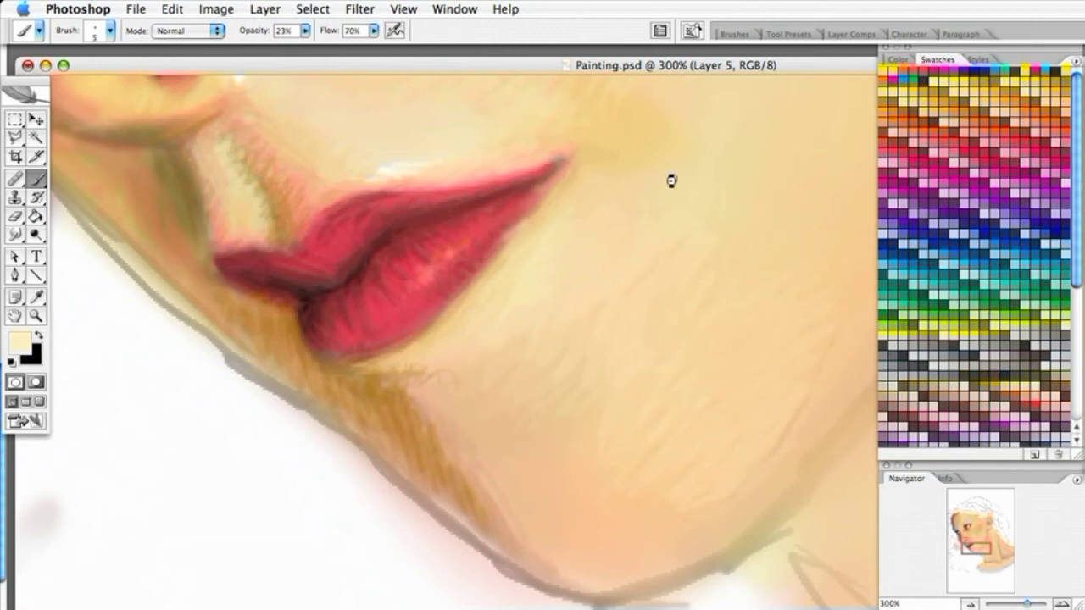
pyautogui.moveTo(723, 204); pyautogui.dragTo(650, 363)
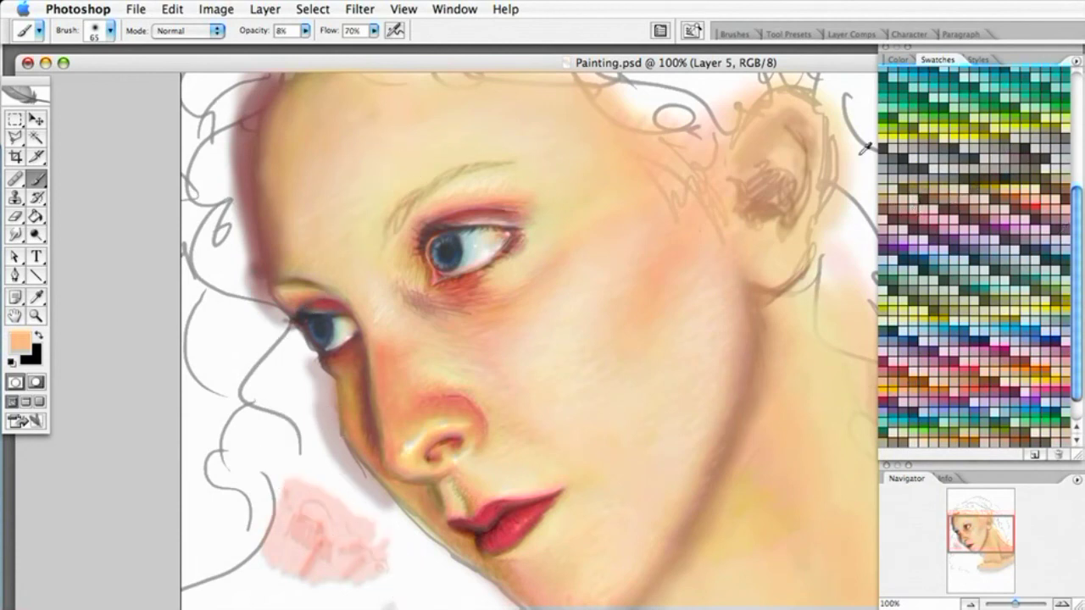
# Bring the PaintingPhoto.psd reference photo over the painting to compare the face and hair, and move it back out of view.
pyautogui.moveTo(0, 25)
pyautogui.mouseDown()
pyautogui.moveTo(639, 55)
pyautogui.moveTo(651, 92)
pyautogui.mouseUp()
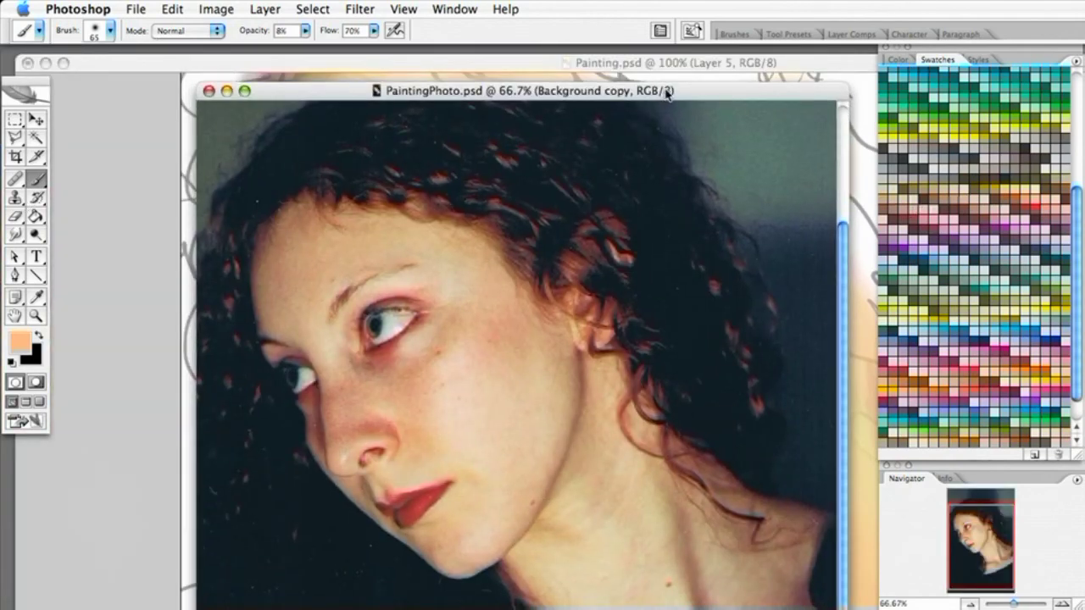
pyautogui.moveTo(683, 96); pyautogui.dragTo(679, 94)
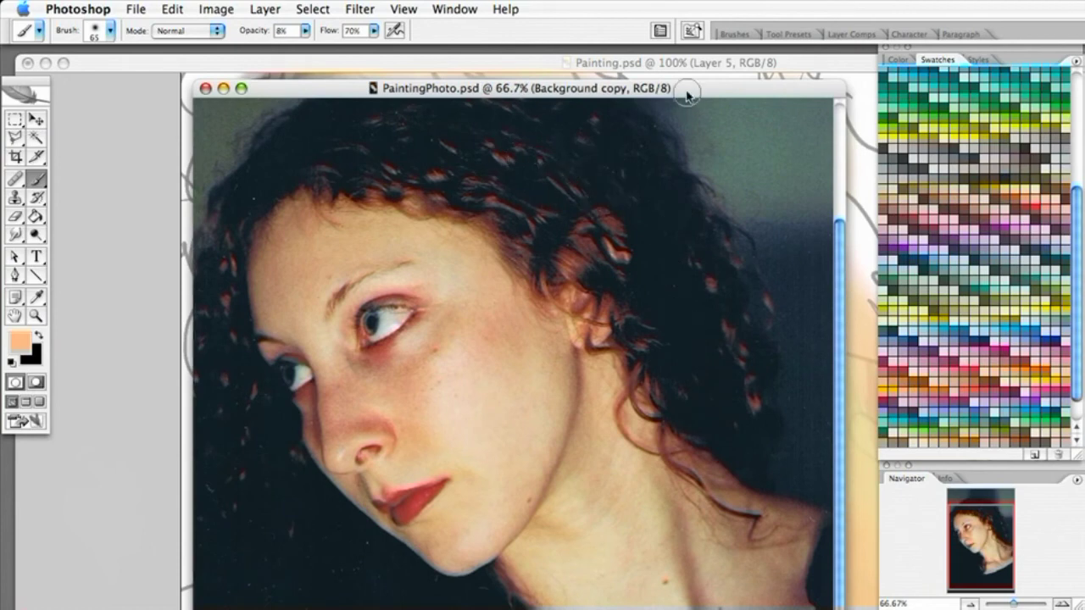
pyautogui.moveTo(692, 90); pyautogui.dragTo(0, 127)
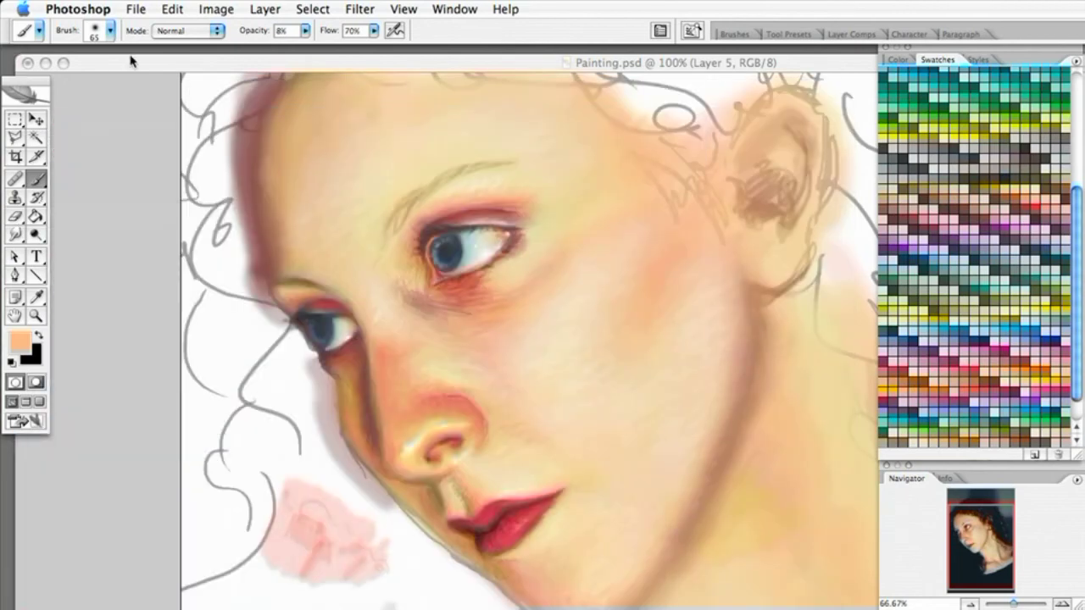
# Paint a dark reddish-brown hair patch beside the forehead with the 65 px brush at 69% opacity.
pyautogui.click(900, 210)
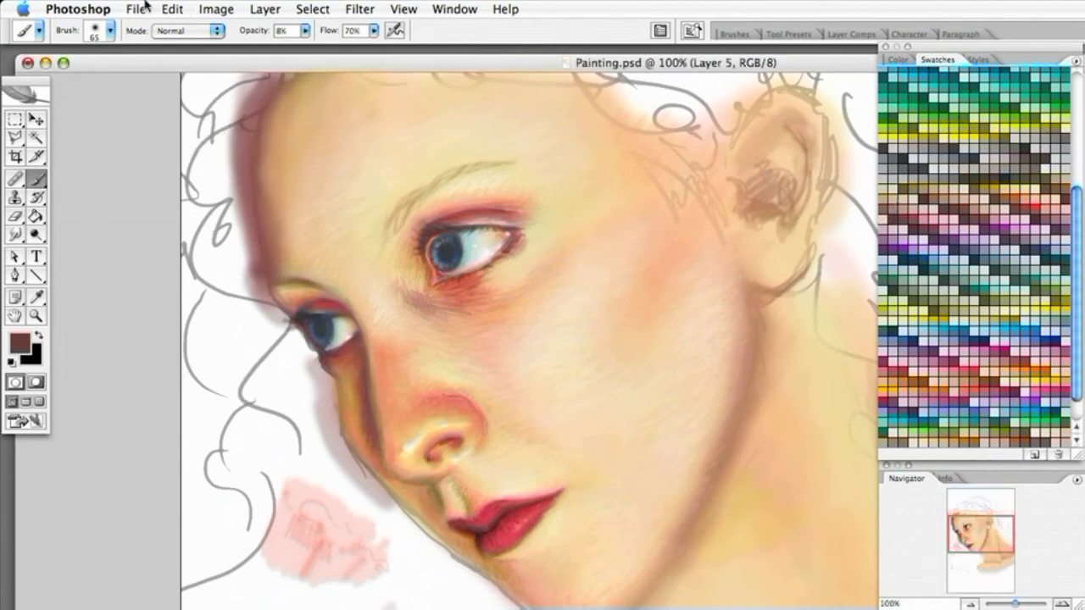
pyautogui.click(111, 31)
pyautogui.click(306, 32)
pyautogui.moveTo(307, 53); pyautogui.dragTo(319, 53)
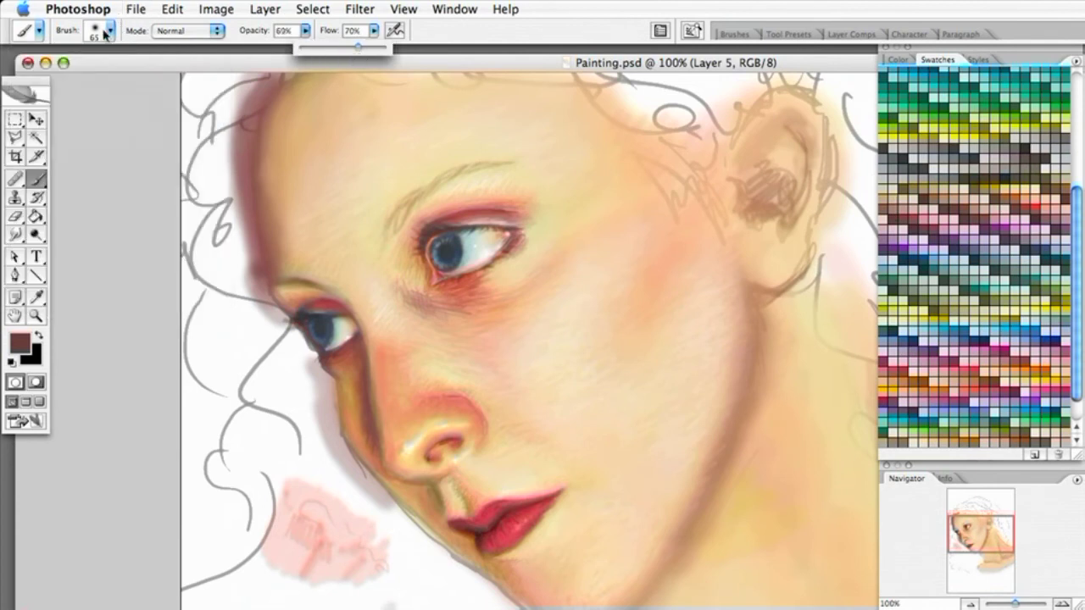
pyautogui.moveTo(219, 138)
pyautogui.mouseDown()
pyautogui.moveTo(221, 192)
pyautogui.moveTo(233, 119)
pyautogui.moveTo(229, 206)
pyautogui.moveTo(238, 105)
pyautogui.moveTo(235, 220)
pyautogui.moveTo(243, 122)
pyautogui.moveTo(226, 144)
pyautogui.moveTo(211, 174)
pyautogui.mouseUp()
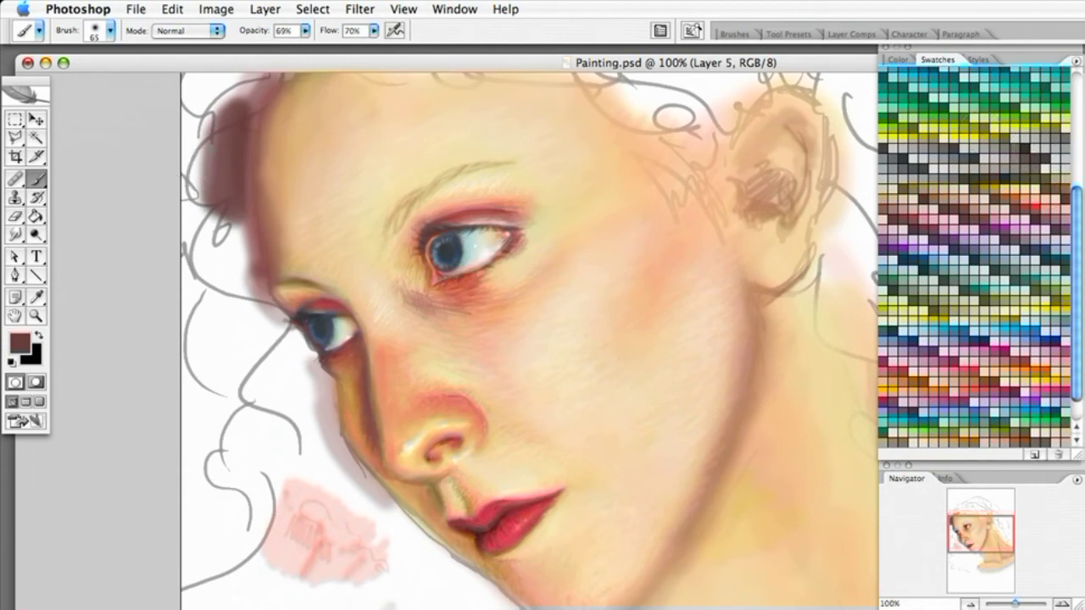
# Create a new layer above Layer 5 for the hair.
pyautogui.press('F7')
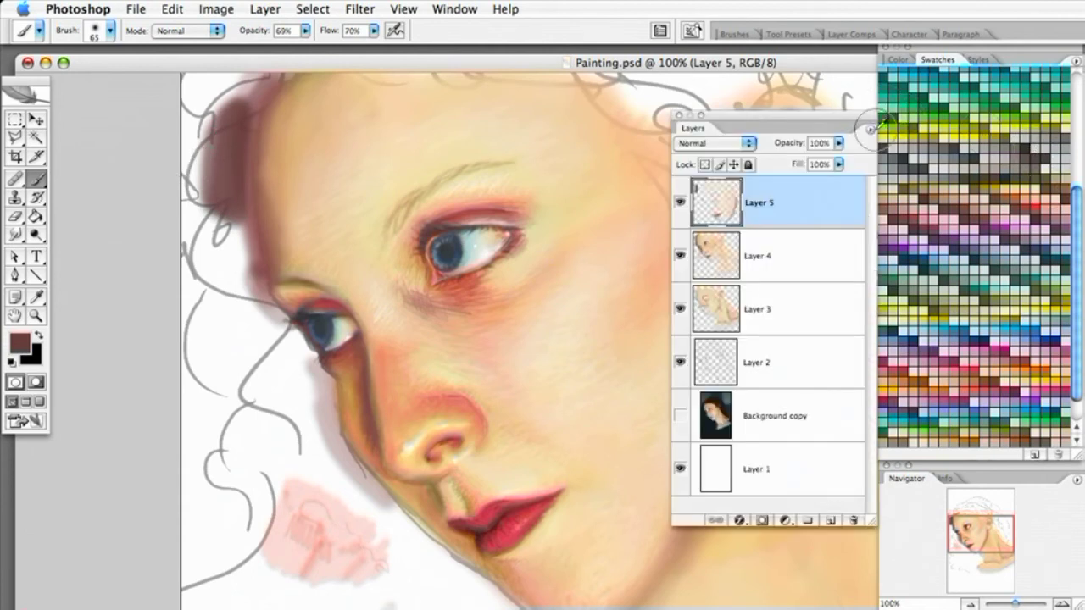
pyautogui.click(828, 518)
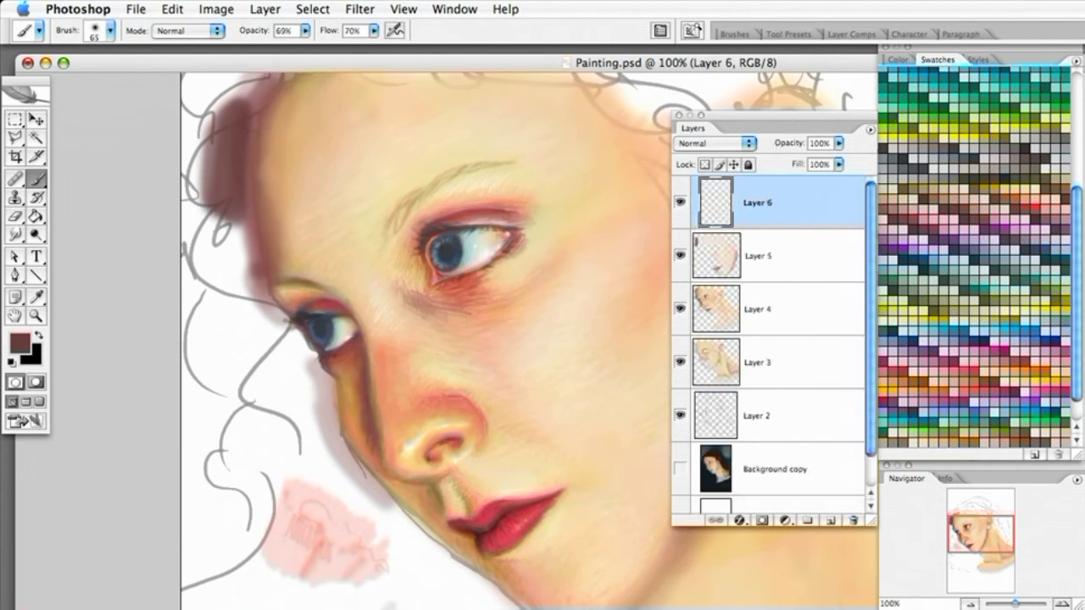
pyautogui.press('F7')
# Paint the dark reddish-brown hair mass along the face's contour from the forehead past the nose and beneath the chin.
pyautogui.moveTo(218, 145)
pyautogui.mouseDown()
pyautogui.moveTo(233, 119)
pyautogui.moveTo(227, 160)
pyautogui.moveTo(233, 138)
pyautogui.moveTo(235, 149)
pyautogui.moveTo(242, 108)
pyautogui.moveTo(237, 220)
pyautogui.moveTo(242, 108)
pyautogui.moveTo(248, 276)
pyautogui.moveTo(234, 196)
pyautogui.moveTo(235, 239)
pyautogui.moveTo(221, 193)
pyautogui.moveTo(244, 284)
pyautogui.moveTo(256, 286)
pyautogui.moveTo(232, 197)
pyautogui.moveTo(236, 286)
pyautogui.moveTo(220, 299)
pyautogui.moveTo(228, 275)
pyautogui.moveTo(230, 286)
pyautogui.moveTo(229, 189)
pyautogui.moveTo(246, 295)
pyautogui.moveTo(235, 174)
pyautogui.moveTo(249, 278)
pyautogui.moveTo(233, 146)
pyautogui.moveTo(255, 282)
pyautogui.moveTo(225, 225)
pyautogui.moveTo(240, 117)
pyautogui.moveTo(205, 202)
pyautogui.moveTo(202, 183)
pyautogui.moveTo(215, 250)
pyautogui.moveTo(257, 263)
pyautogui.moveTo(245, 303)
pyautogui.moveTo(269, 333)
pyautogui.moveTo(250, 295)
pyautogui.moveTo(282, 333)
pyautogui.moveTo(235, 290)
pyautogui.moveTo(282, 332)
pyautogui.moveTo(240, 265)
pyautogui.moveTo(267, 321)
pyautogui.moveTo(311, 364)
pyautogui.moveTo(286, 339)
pyautogui.moveTo(327, 424)
pyautogui.moveTo(293, 351)
pyautogui.moveTo(317, 399)
pyautogui.moveTo(241, 320)
pyautogui.moveTo(283, 331)
pyautogui.moveTo(320, 380)
pyautogui.moveTo(322, 390)
pyautogui.moveTo(301, 392)
pyautogui.moveTo(339, 452)
pyautogui.moveTo(303, 408)
pyautogui.moveTo(460, 581)
pyautogui.moveTo(363, 499)
pyautogui.moveTo(497, 591)
pyautogui.moveTo(371, 499)
pyautogui.mouseUp()
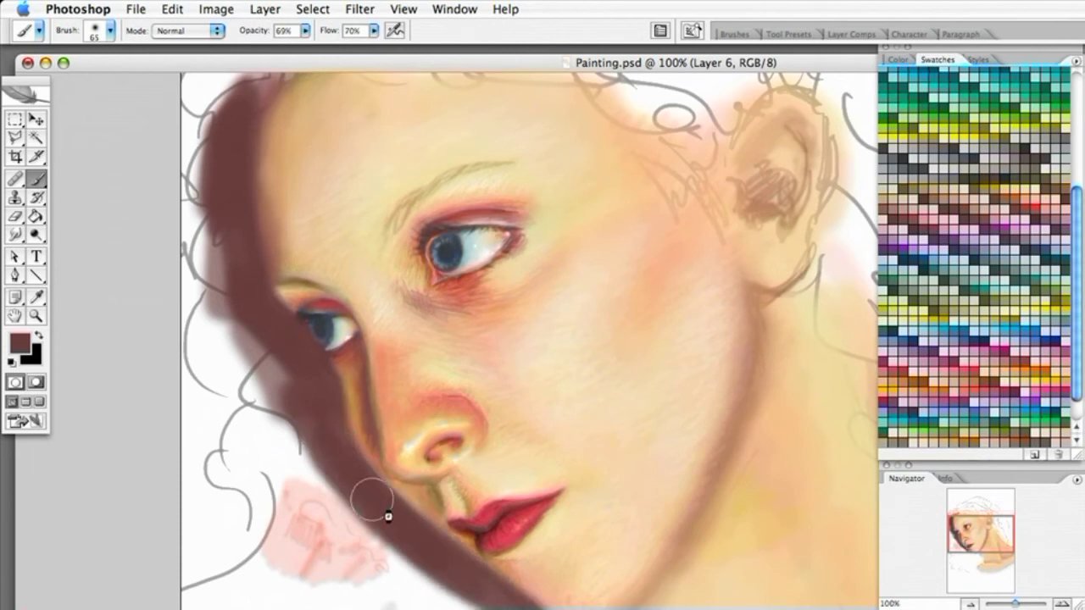
pyautogui.moveTo(248, 310)
pyautogui.mouseDown()
pyautogui.moveTo(198, 140)
pyautogui.moveTo(230, 339)
pyautogui.moveTo(303, 455)
pyautogui.moveTo(331, 474)
pyautogui.mouseUp()
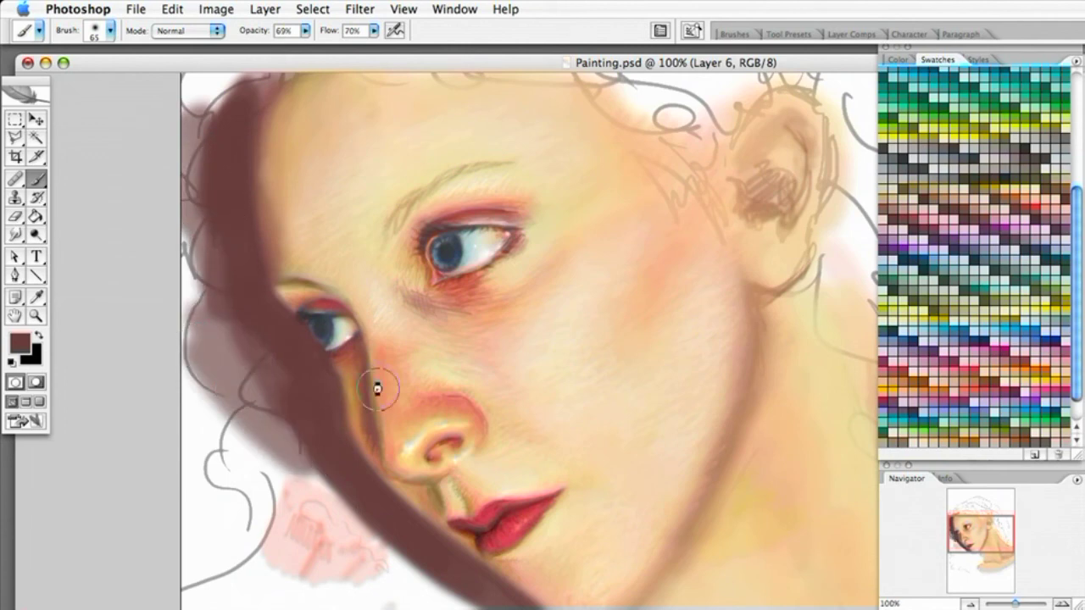
pyautogui.moveTo(476, 464); pyautogui.dragTo(356, 320)
pyautogui.moveTo(524, 487)
pyautogui.mouseDown()
pyautogui.moveTo(547, 511)
pyautogui.moveTo(535, 483)
pyautogui.moveTo(587, 512)
pyautogui.moveTo(533, 510)
pyautogui.moveTo(607, 512)
pyautogui.moveTo(627, 496)
pyautogui.moveTo(606, 510)
pyautogui.moveTo(547, 499)
pyautogui.moveTo(565, 512)
pyautogui.moveTo(635, 504)
pyautogui.mouseUp()
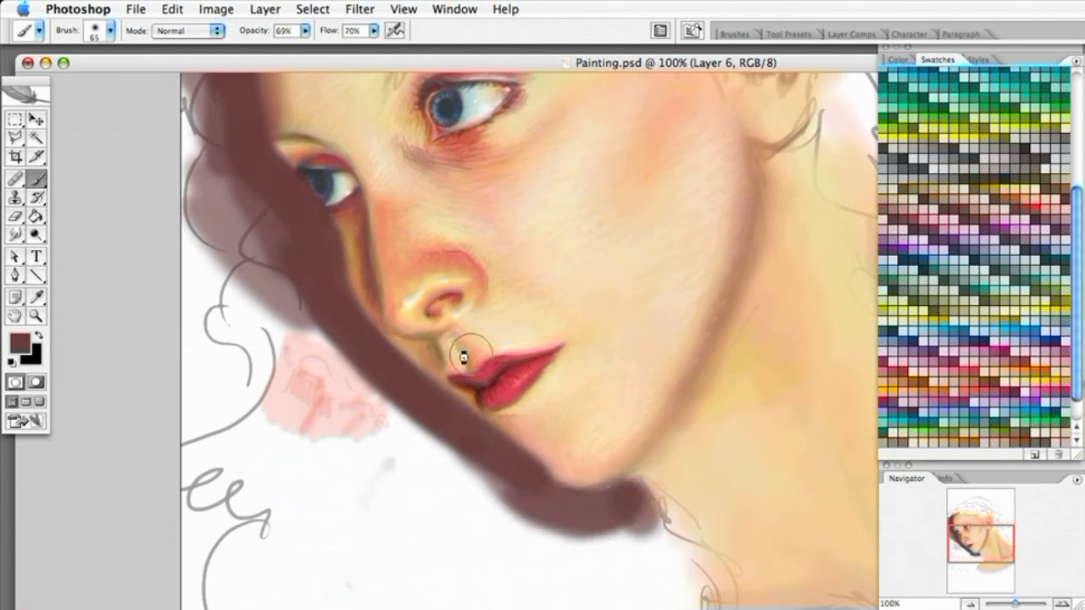
pyautogui.moveTo(433, 477); pyautogui.dragTo(480, 436)
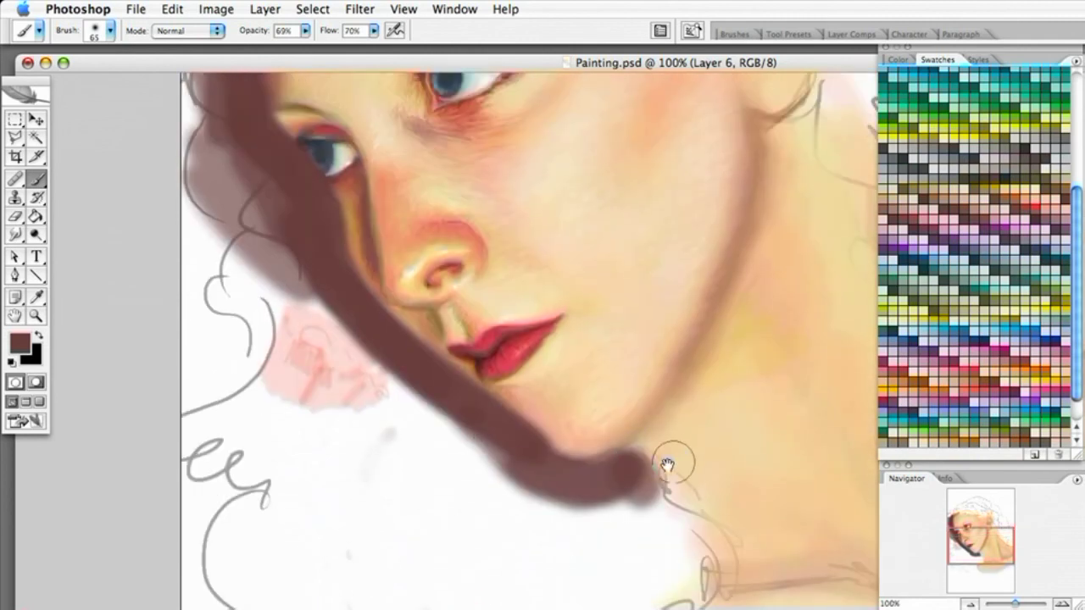
pyautogui.moveTo(582, 476)
pyautogui.mouseDown()
pyautogui.moveTo(725, 564)
pyautogui.moveTo(690, 555)
pyautogui.moveTo(683, 513)
pyautogui.moveTo(682, 582)
pyautogui.moveTo(627, 511)
pyautogui.moveTo(621, 541)
pyautogui.moveTo(591, 561)
pyautogui.moveTo(513, 499)
pyautogui.moveTo(624, 522)
pyautogui.moveTo(609, 510)
pyautogui.moveTo(648, 504)
pyautogui.moveTo(705, 557)
pyautogui.moveTo(601, 517)
pyautogui.moveTo(578, 531)
pyautogui.moveTo(544, 507)
pyautogui.moveTo(547, 441)
pyautogui.mouseUp()
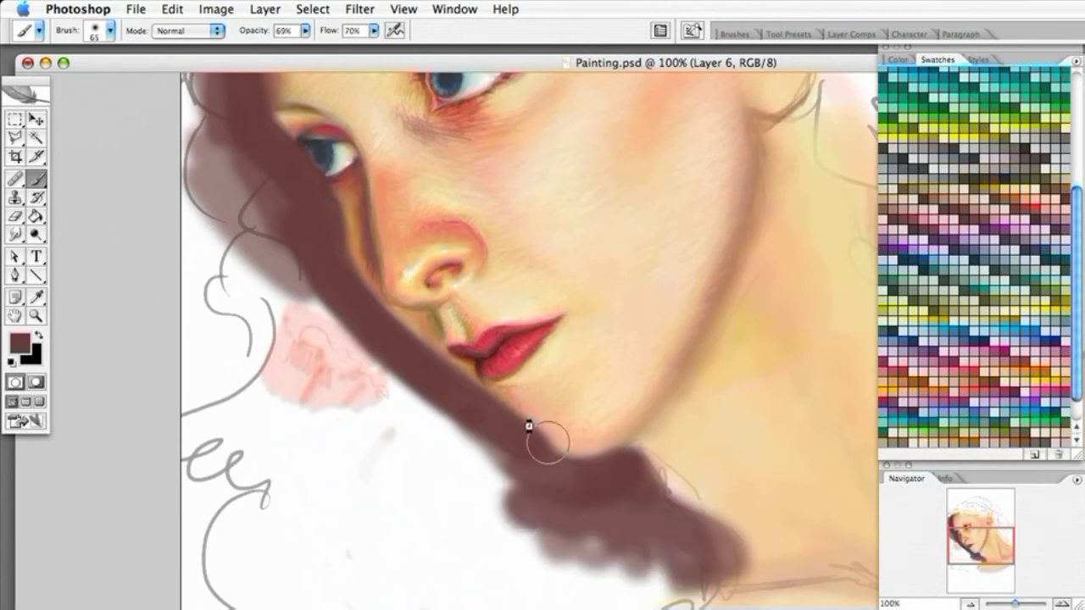
# Erase the brown paint overlapping the face's edge from the far eye to the chin with a 21 px eraser at 35% opacity.
pyautogui.click(15, 216)
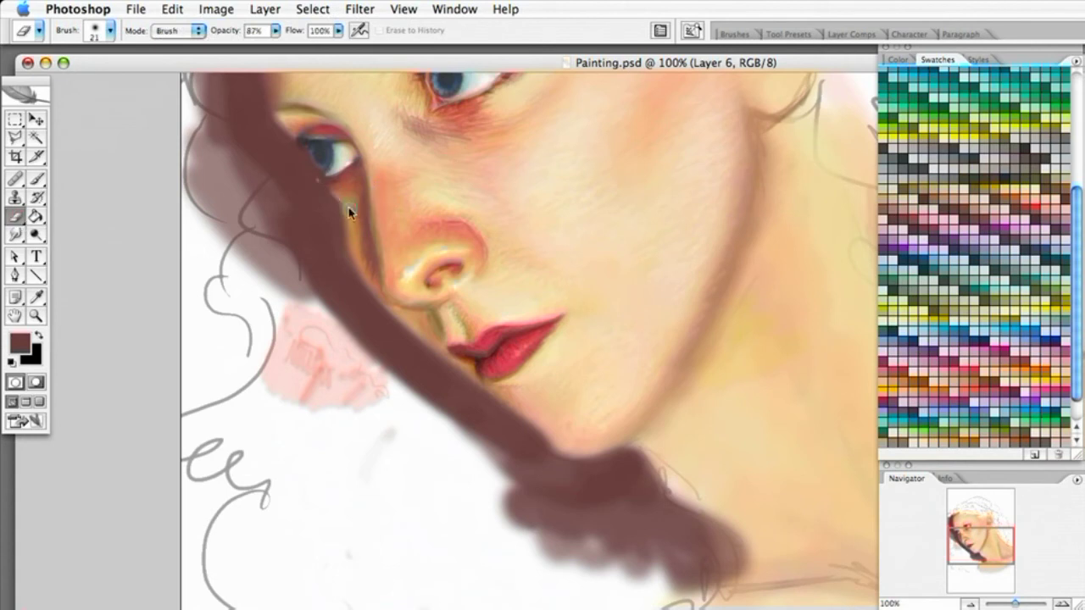
pyautogui.moveTo(354, 259); pyautogui.dragTo(347, 231)
pyautogui.click(276, 29)
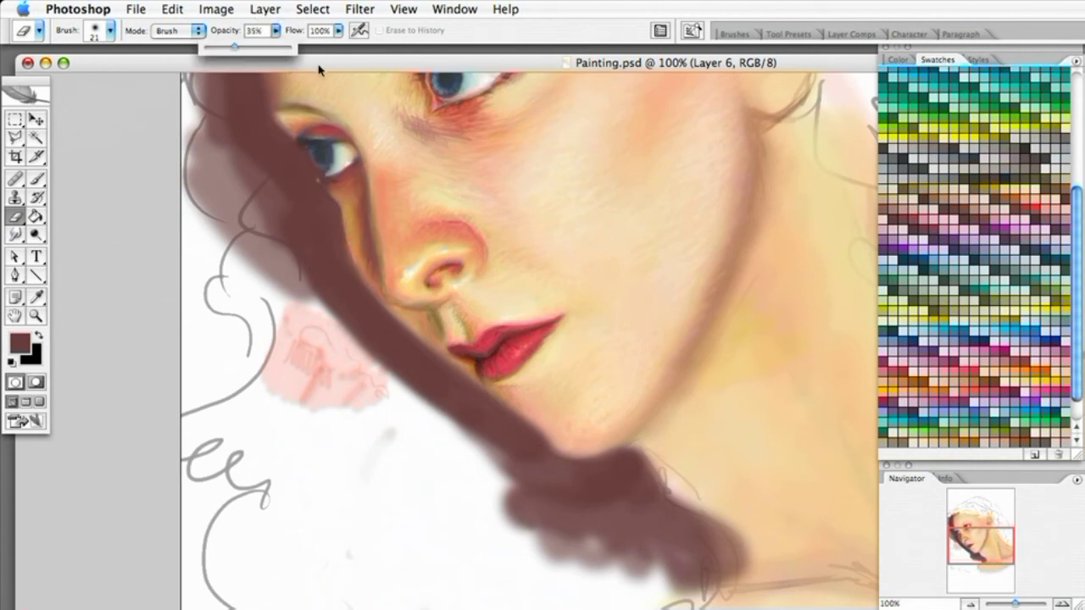
pyautogui.click(326, 190)
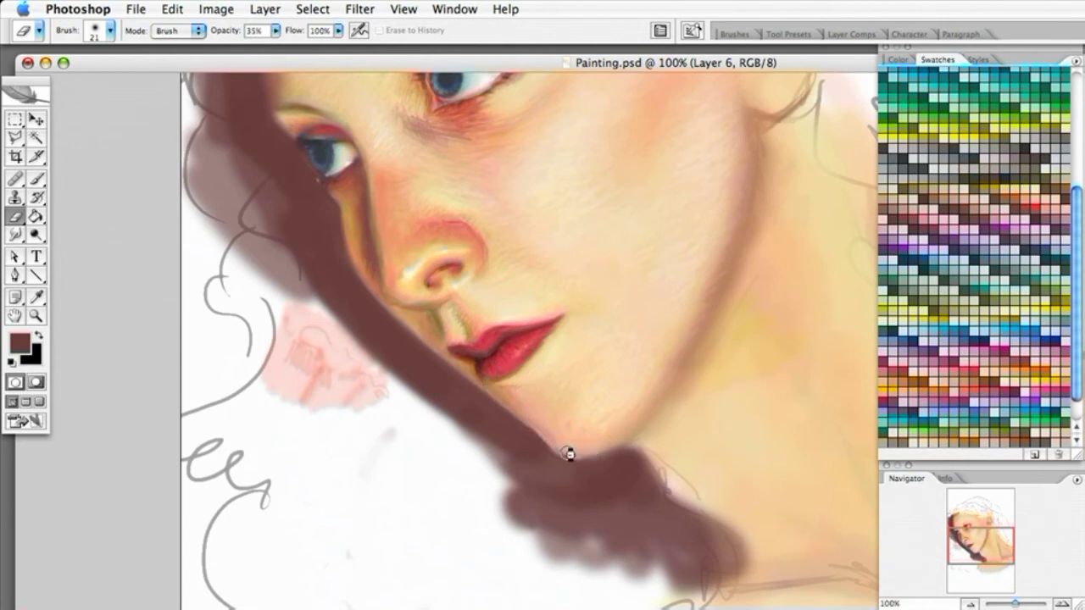
pyautogui.moveTo(574, 445)
pyautogui.mouseDown()
pyautogui.moveTo(617, 454)
pyautogui.moveTo(581, 457)
pyautogui.moveTo(547, 442)
pyautogui.moveTo(572, 459)
pyautogui.mouseUp()
pyautogui.moveTo(439, 361); pyautogui.dragTo(502, 411)
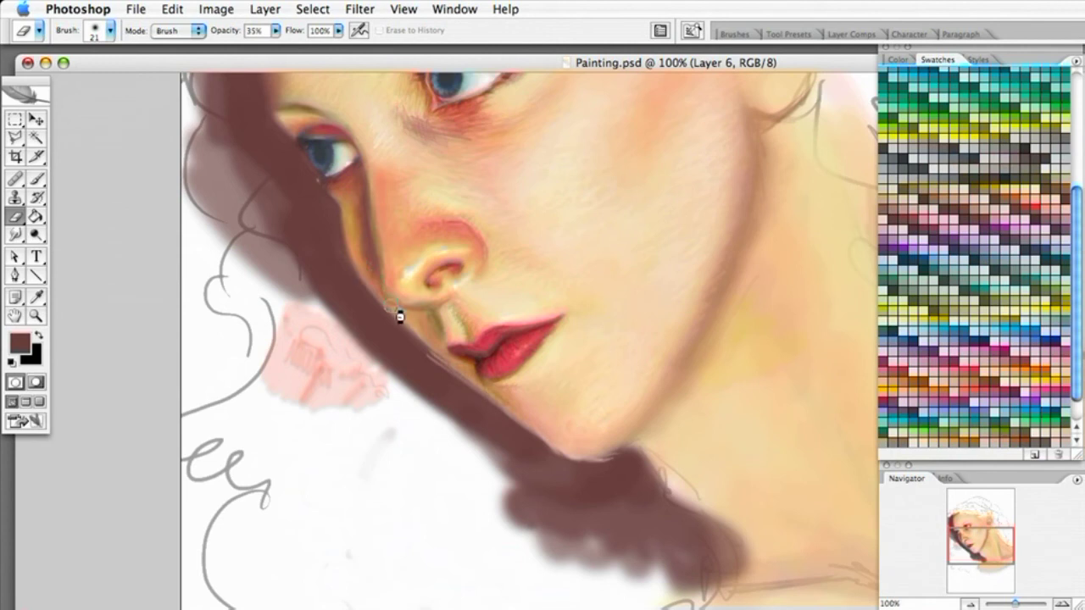
# Erase the remaining brown overlap along the nose and beneath the far eye with the 21 px eraser at 35% opacity.
pyautogui.moveTo(433, 344)
pyautogui.mouseDown()
pyautogui.moveTo(350, 264)
pyautogui.moveTo(444, 367)
pyautogui.mouseUp()
pyautogui.moveTo(361, 285); pyautogui.dragTo(400, 321)
pyautogui.moveTo(356, 263); pyautogui.dragTo(407, 326)
pyautogui.moveTo(364, 290); pyautogui.dragTo(377, 300)
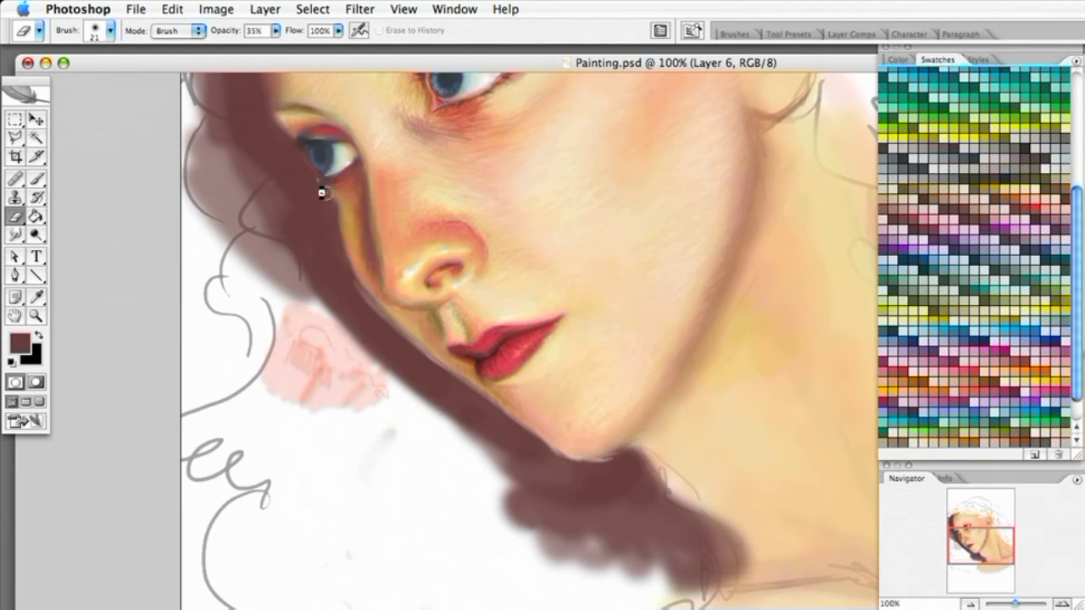
pyautogui.moveTo(373, 166); pyautogui.dragTo(432, 276)
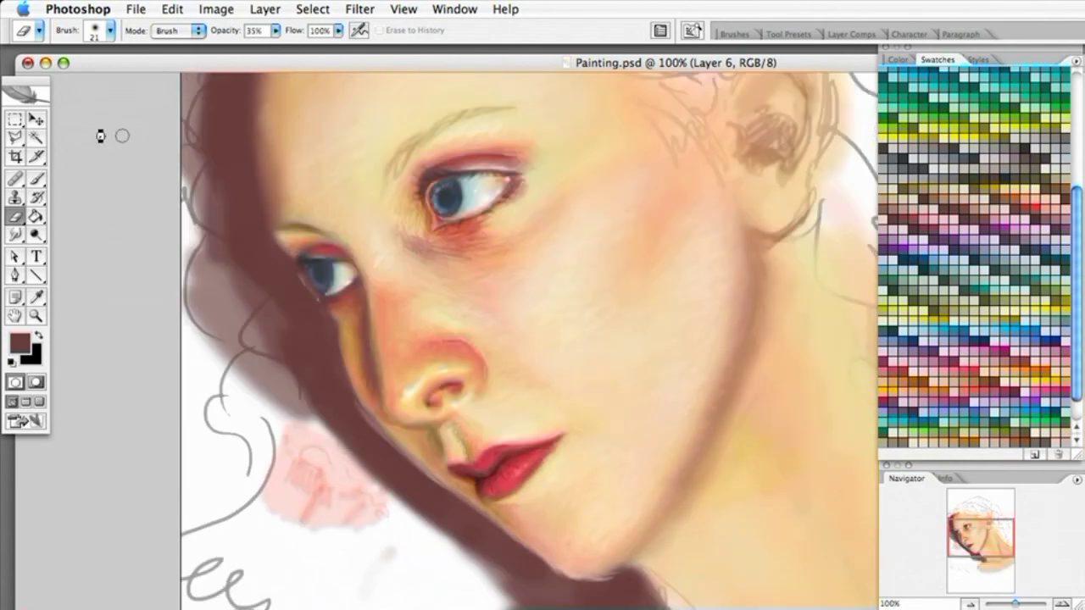
# Touch up the brown hair edge beside the far eye with a 27 px brush at 69% opacity.
pyautogui.click(35, 178)
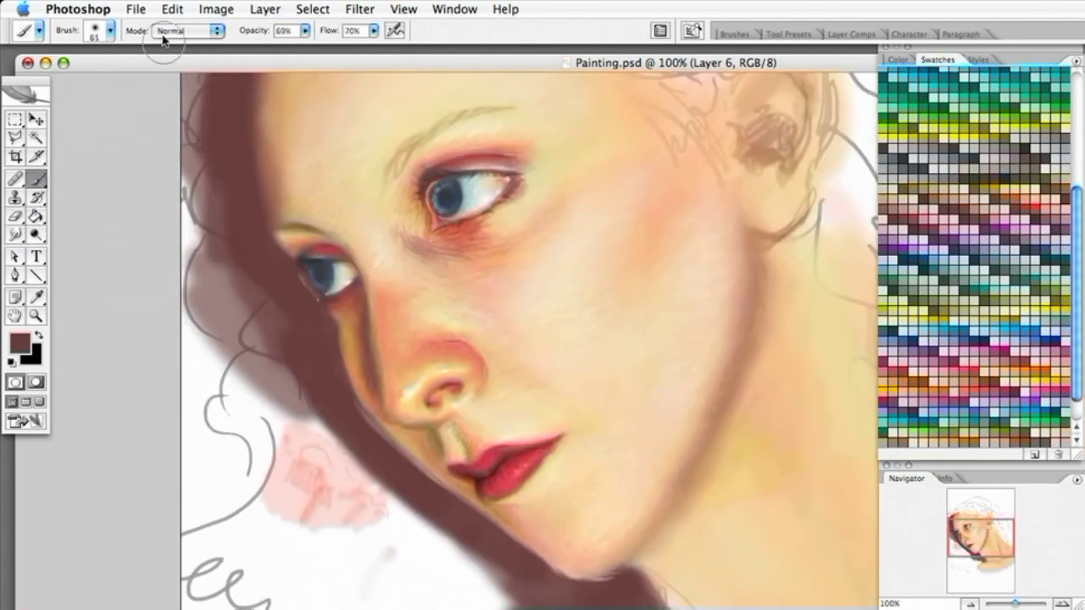
pyautogui.click(110, 30)
pyautogui.click(150, 204)
pyautogui.click(298, 289)
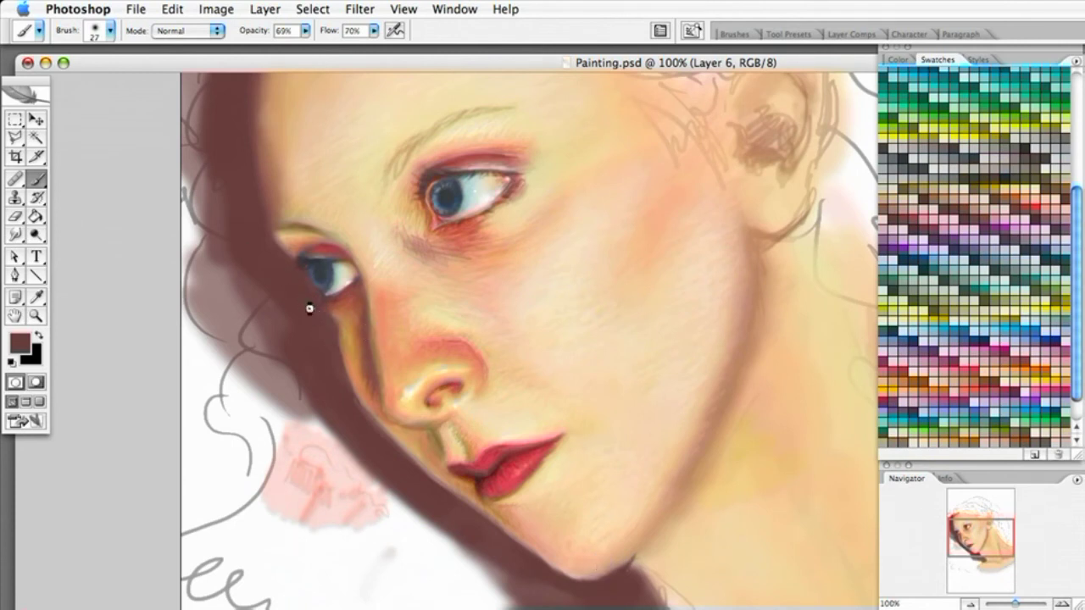
# Darken the hair layer with Levels by raising the black input level to 64.
pyautogui.click(223, 12)
pyautogui.moveTo(247, 56)
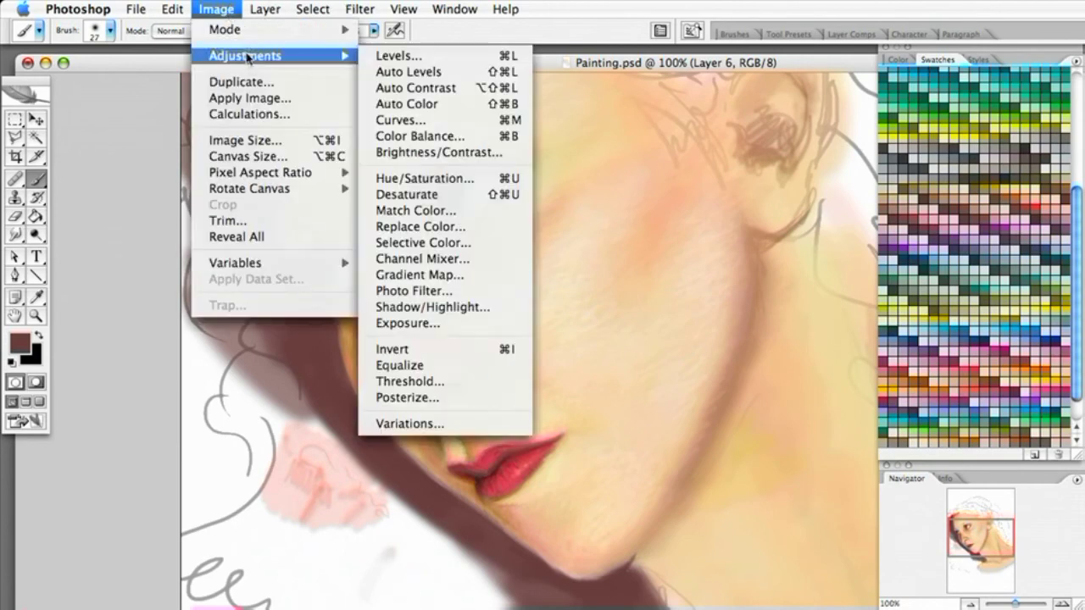
pyautogui.click(410, 57)
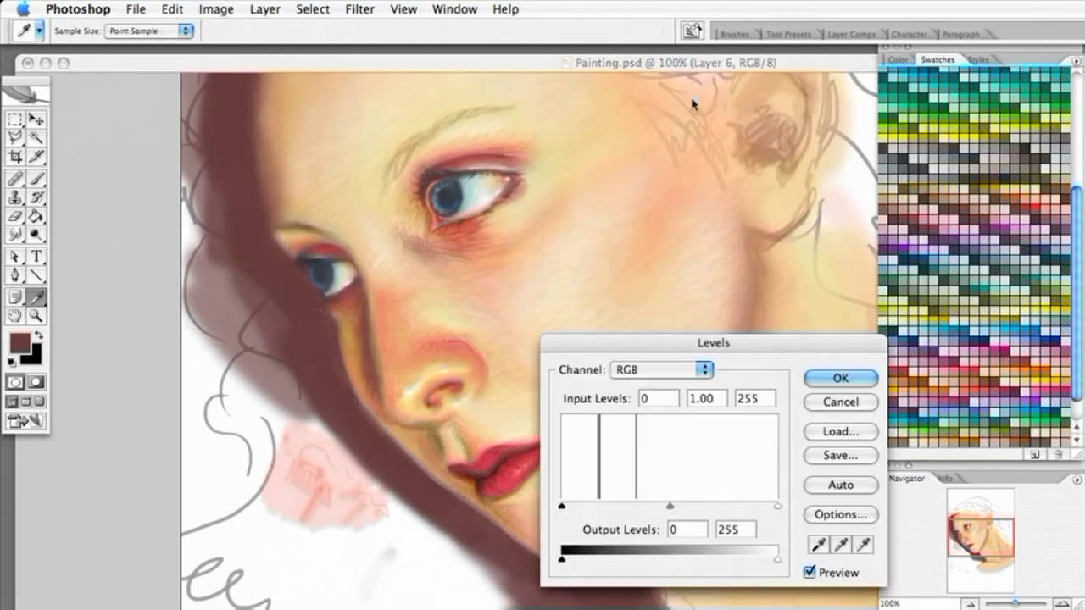
pyautogui.moveTo(562, 509); pyautogui.dragTo(616, 508)
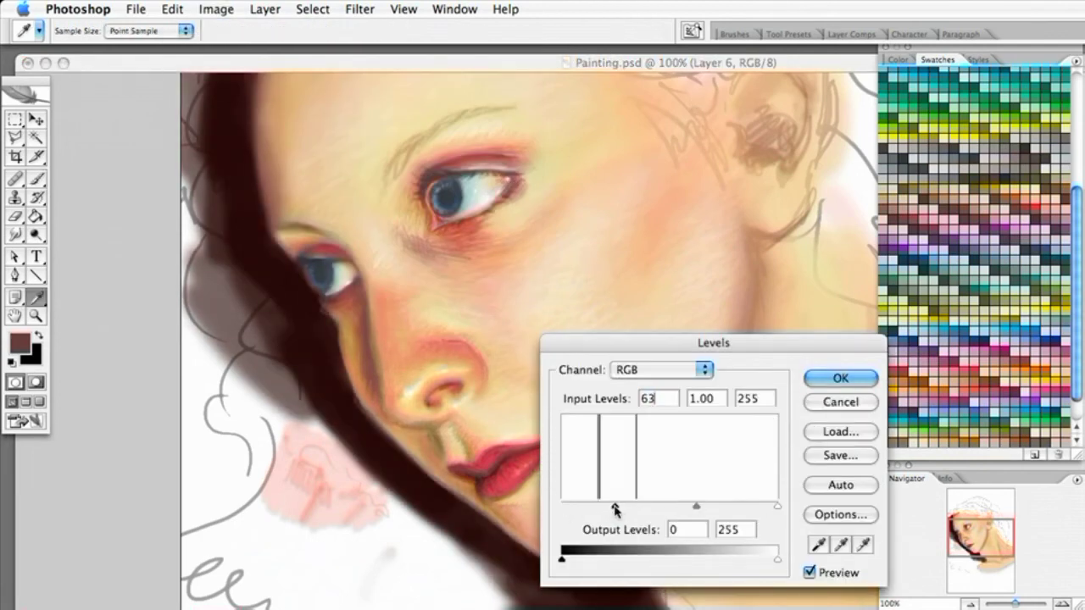
pyautogui.moveTo(711, 344); pyautogui.dragTo(774, 386)
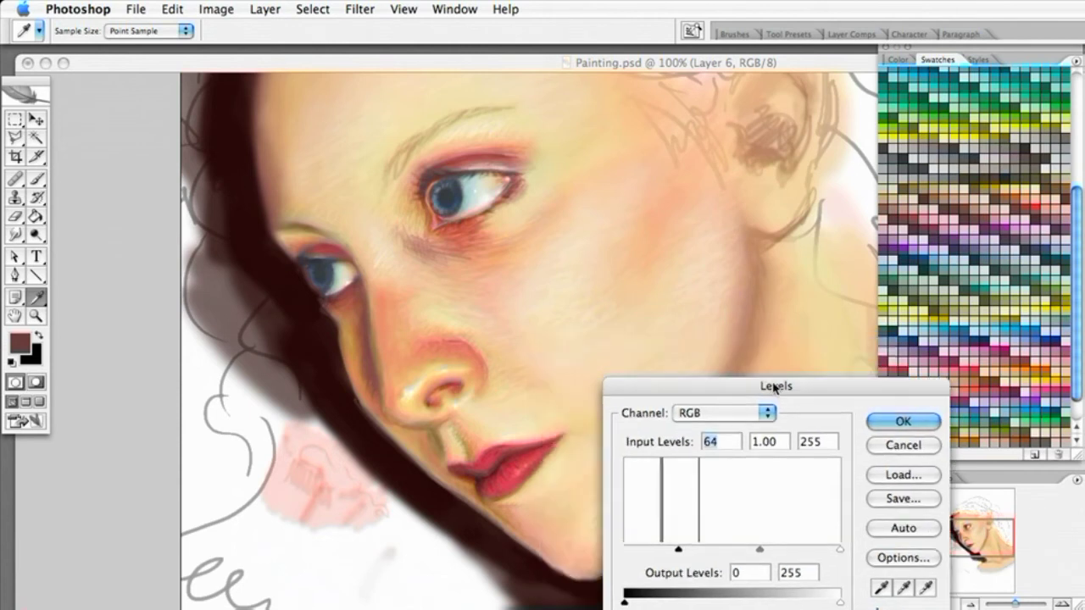
pyautogui.click(904, 421)
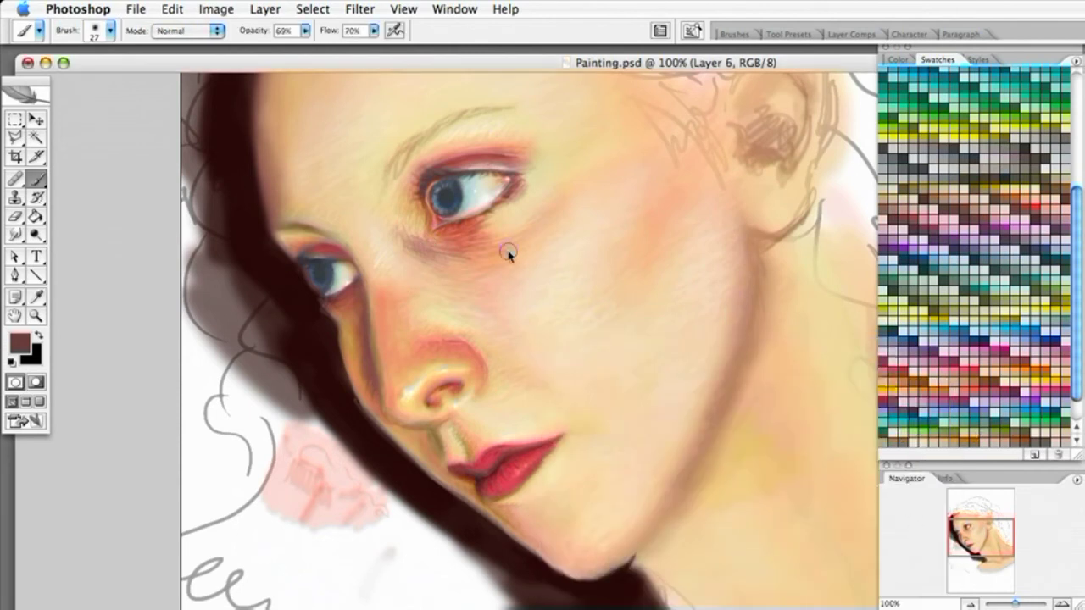
# Sample the darkened hair colour and paint a curl beside the upper forehead with the 27 px brush.
pyautogui.moveTo(453, 235); pyautogui.dragTo(453, 303)
pyautogui.click(32, 296)
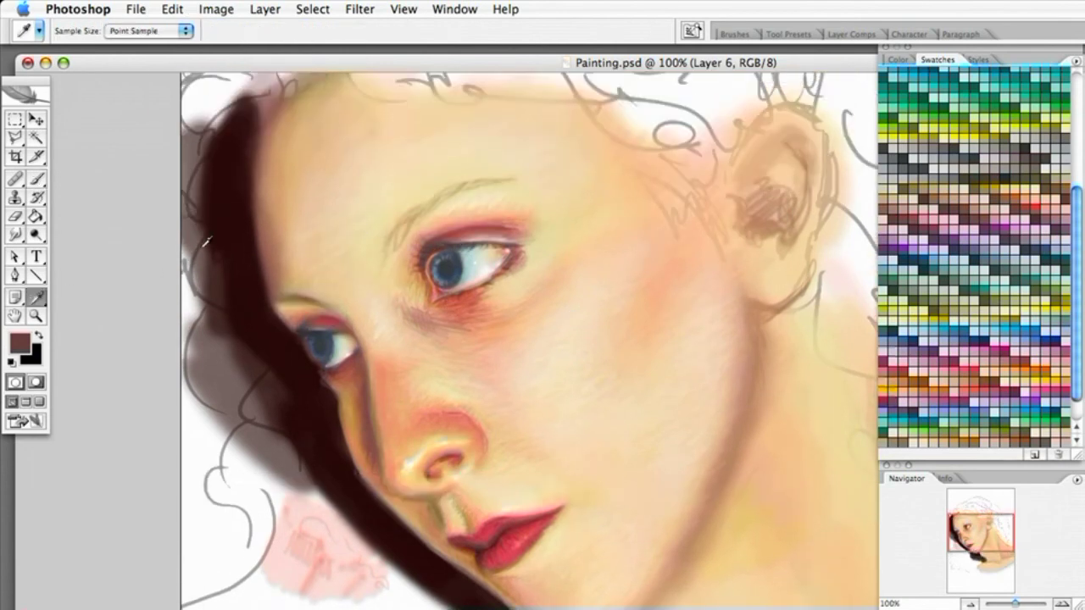
pyautogui.click(39, 181)
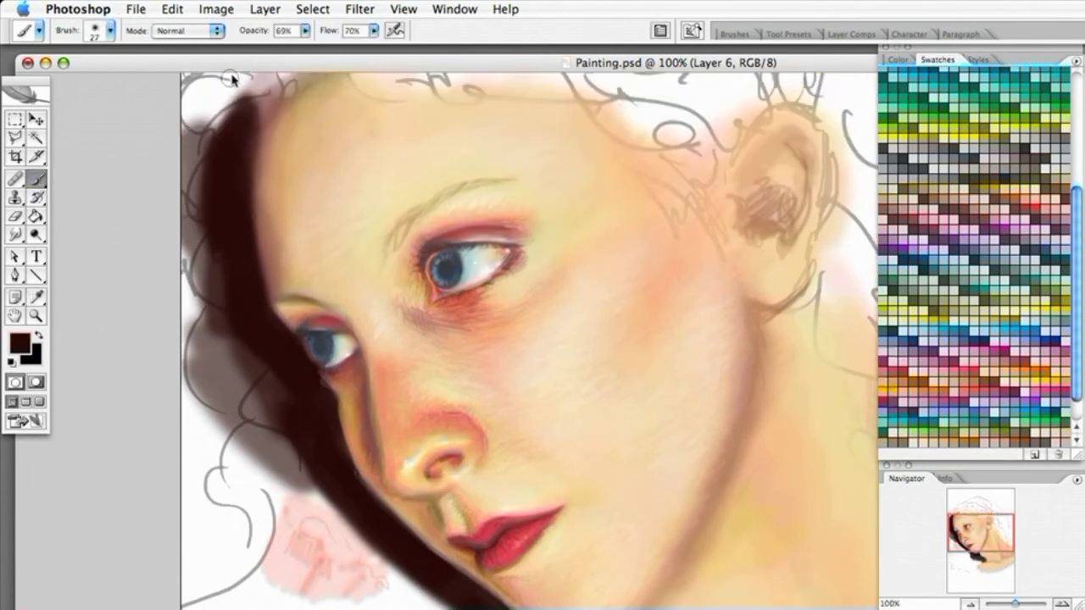
pyautogui.moveTo(193, 133); pyautogui.dragTo(206, 108)
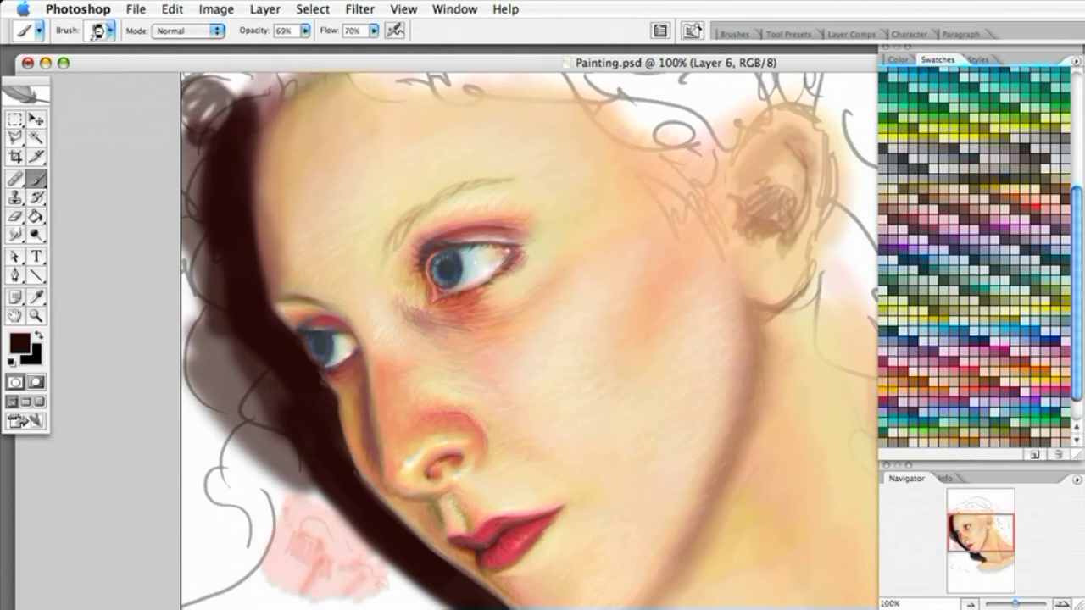
# Paint the dark brown hair mass beside the face and down into the lower curls with a 65 px brush at 82% opacity.
pyautogui.click(110, 31)
pyautogui.click(189, 289)
pyautogui.click(167, 245)
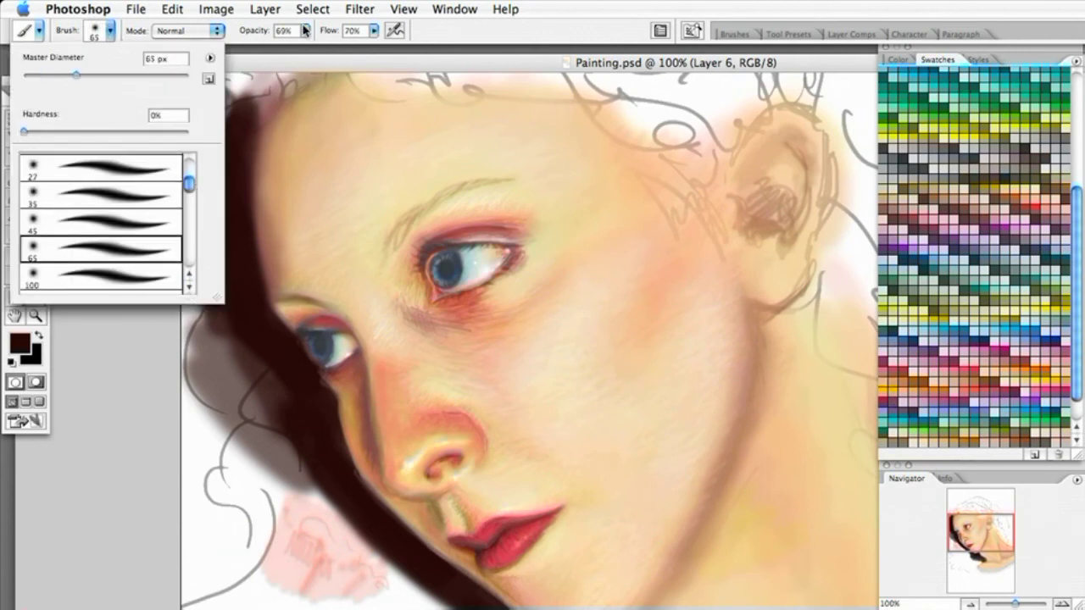
pyautogui.click(304, 31)
pyautogui.click(188, 168)
pyautogui.moveTo(188, 168)
pyautogui.mouseDown()
pyautogui.moveTo(220, 99)
pyautogui.moveTo(230, 119)
pyautogui.mouseUp()
pyautogui.moveTo(190, 237)
pyautogui.mouseDown()
pyautogui.moveTo(189, 273)
pyautogui.moveTo(225, 336)
pyautogui.moveTo(208, 371)
pyautogui.moveTo(307, 464)
pyautogui.moveTo(317, 432)
pyautogui.moveTo(261, 490)
pyautogui.moveTo(273, 494)
pyautogui.moveTo(220, 495)
pyautogui.mouseUp()
pyautogui.moveTo(312, 560)
pyautogui.mouseDown()
pyautogui.moveTo(273, 475)
pyautogui.moveTo(284, 507)
pyautogui.moveTo(343, 568)
pyautogui.moveTo(249, 452)
pyautogui.moveTo(251, 369)
pyautogui.moveTo(270, 474)
pyautogui.moveTo(307, 499)
pyautogui.moveTo(365, 572)
pyautogui.moveTo(193, 449)
pyautogui.mouseUp()
pyautogui.moveTo(336, 549); pyautogui.dragTo(262, 322)
pyautogui.moveTo(336, 282)
pyautogui.mouseDown()
pyautogui.moveTo(286, 257)
pyautogui.moveTo(198, 362)
pyautogui.moveTo(271, 385)
pyautogui.moveTo(286, 245)
pyautogui.moveTo(387, 310)
pyautogui.moveTo(280, 399)
pyautogui.moveTo(346, 359)
pyautogui.moveTo(450, 375)
pyautogui.moveTo(259, 356)
pyautogui.moveTo(458, 395)
pyautogui.moveTo(515, 440)
pyautogui.moveTo(426, 395)
pyautogui.moveTo(492, 511)
pyautogui.moveTo(550, 571)
pyautogui.moveTo(677, 485)
pyautogui.moveTo(685, 443)
pyautogui.moveTo(567, 591)
pyautogui.moveTo(484, 584)
pyautogui.moveTo(436, 481)
pyautogui.moveTo(310, 576)
pyautogui.moveTo(242, 472)
pyautogui.moveTo(262, 443)
pyautogui.moveTo(362, 367)
pyautogui.mouseUp()
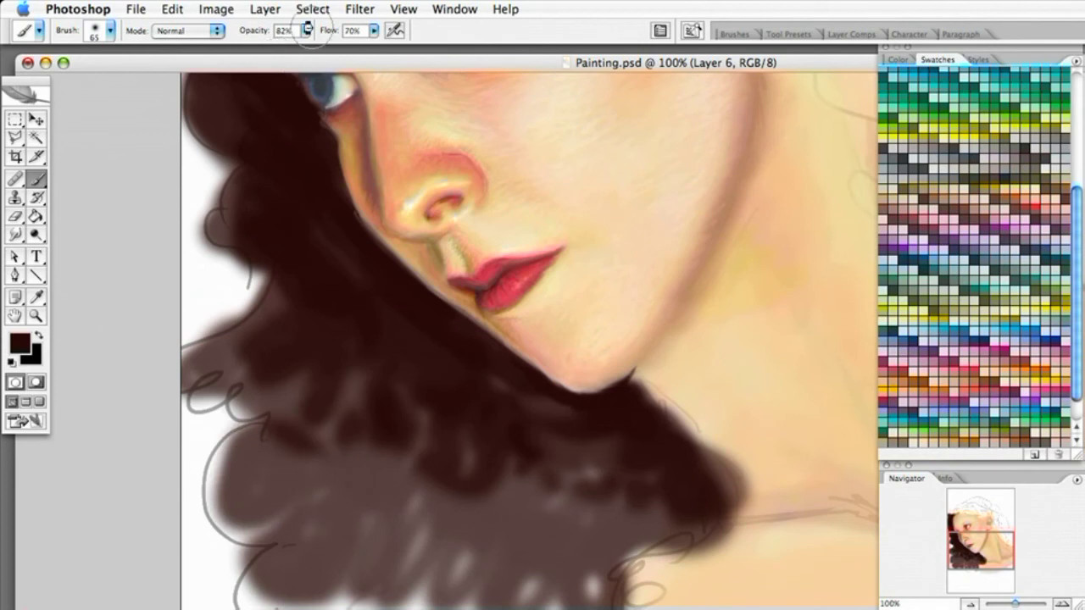
# Raise the brush opacity to 100% and darken the lower curls below the chin with the 65 px brush.
pyautogui.click(306, 30)
pyautogui.click(394, 413)
pyautogui.moveTo(339, 443)
pyautogui.mouseDown()
pyautogui.moveTo(279, 511)
pyautogui.moveTo(382, 460)
pyautogui.mouseUp()
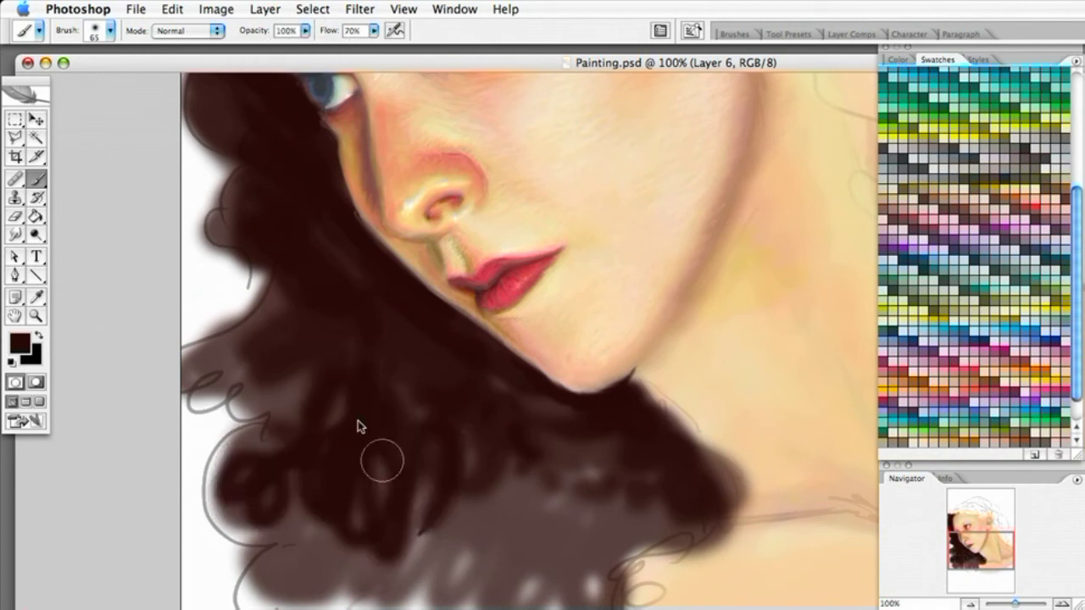
# Enlarge the brush to 100 px and fill the remaining lighter areas of the lower curls with dark brown.
pyautogui.click(111, 32)
pyautogui.click(159, 283)
pyautogui.moveTo(322, 465)
pyautogui.mouseDown()
pyautogui.moveTo(310, 578)
pyautogui.moveTo(547, 485)
pyautogui.moveTo(494, 423)
pyautogui.moveTo(601, 584)
pyautogui.moveTo(595, 519)
pyautogui.moveTo(488, 598)
pyautogui.moveTo(551, 603)
pyautogui.moveTo(560, 585)
pyautogui.mouseUp()
pyautogui.moveTo(188, 360)
pyautogui.mouseDown()
pyautogui.moveTo(274, 273)
pyautogui.moveTo(225, 345)
pyautogui.moveTo(242, 452)
pyautogui.moveTo(339, 402)
pyautogui.mouseUp()
pyautogui.moveTo(430, 301); pyautogui.dragTo(412, 526)
pyautogui.moveTo(321, 360); pyautogui.dragTo(314, 566)
# Block in the dark hair over the forehead and across the crown with the 100 px brush.
pyautogui.moveTo(213, 228)
pyautogui.mouseDown()
pyautogui.moveTo(253, 220)
pyautogui.moveTo(194, 251)
pyautogui.moveTo(298, 216)
pyautogui.moveTo(287, 247)
pyautogui.moveTo(350, 205)
pyautogui.moveTo(294, 187)
pyautogui.moveTo(393, 174)
pyautogui.moveTo(383, 124)
pyautogui.moveTo(364, 118)
pyautogui.moveTo(433, 139)
pyautogui.moveTo(266, 234)
pyautogui.moveTo(399, 256)
pyautogui.moveTo(354, 195)
pyautogui.moveTo(379, 229)
pyautogui.moveTo(542, 230)
pyautogui.moveTo(578, 246)
pyautogui.moveTo(411, 211)
pyautogui.moveTo(450, 180)
pyautogui.moveTo(391, 167)
pyautogui.moveTo(458, 146)
pyautogui.moveTo(570, 201)
pyautogui.mouseUp()
pyautogui.scroll(4, 536, 288)
pyautogui.moveTo(436, 208)
pyautogui.mouseDown()
pyautogui.moveTo(428, 233)
pyautogui.moveTo(521, 173)
pyautogui.moveTo(693, 213)
pyautogui.moveTo(497, 235)
pyautogui.moveTo(487, 249)
pyautogui.moveTo(647, 293)
pyautogui.moveTo(713, 266)
pyautogui.moveTo(554, 255)
pyautogui.mouseUp()
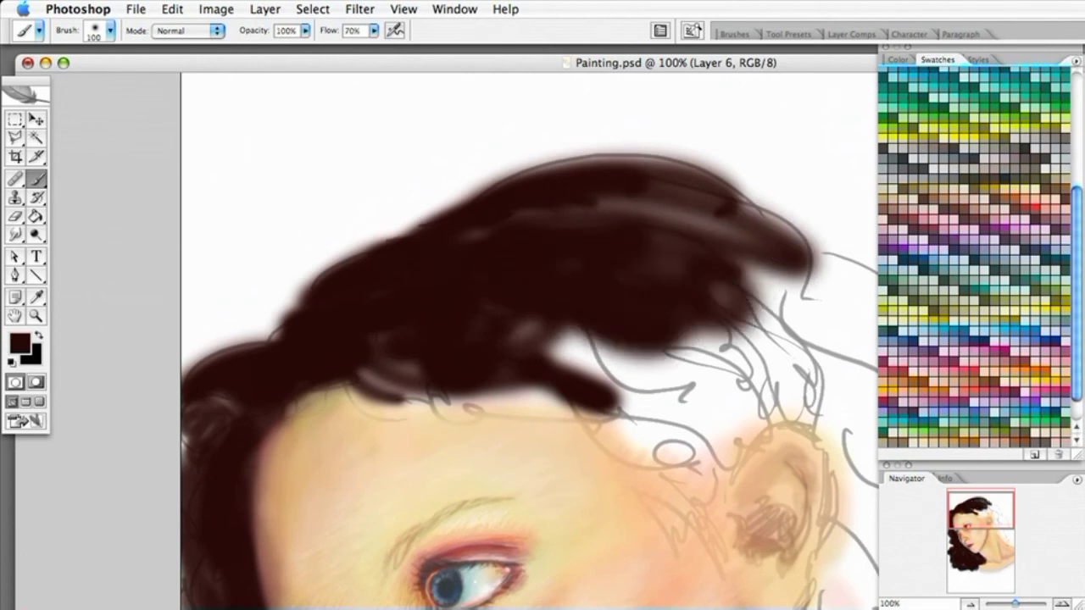
# Check the reference photo and extend the dark hair over the temple down to the top of the ear.
pyautogui.hotkey('ctrl', 'Tab')
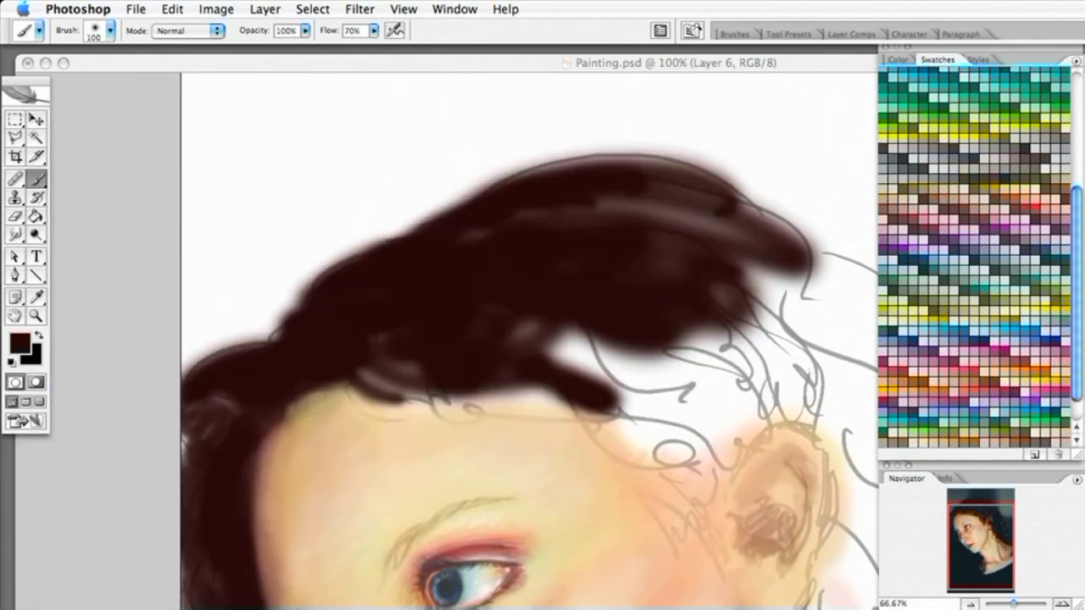
pyautogui.click(625, 286)
pyautogui.moveTo(534, 326)
pyautogui.mouseDown()
pyautogui.moveTo(701, 381)
pyautogui.moveTo(628, 397)
pyautogui.moveTo(676, 410)
pyautogui.moveTo(681, 448)
pyautogui.moveTo(668, 443)
pyautogui.moveTo(713, 443)
pyautogui.moveTo(759, 400)
pyautogui.moveTo(718, 454)
pyautogui.moveTo(788, 396)
pyautogui.moveTo(768, 401)
pyautogui.moveTo(831, 423)
pyautogui.moveTo(805, 392)
pyautogui.moveTo(668, 334)
pyautogui.moveTo(796, 313)
pyautogui.moveTo(770, 320)
pyautogui.mouseUp()
pyautogui.moveTo(411, 339); pyautogui.dragTo(411, 271)
pyautogui.moveTo(786, 280); pyautogui.dragTo(788, 239)
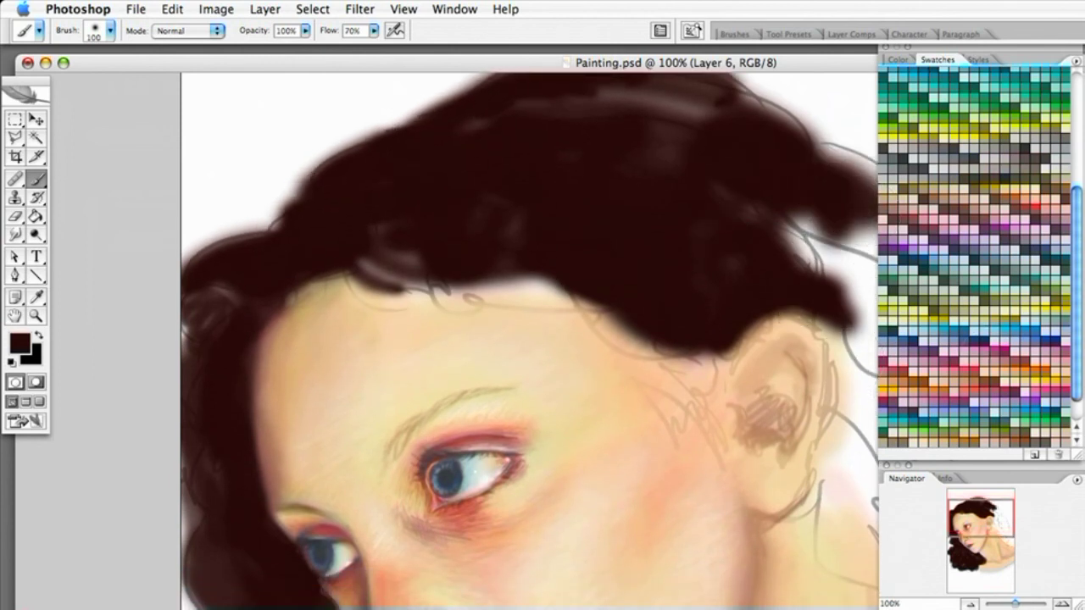
# Paint the dark hair behind the ear and down the back of the neck to the shoulder.
pyautogui.moveTo(1084, 609); pyautogui.dragTo(1067, 606)
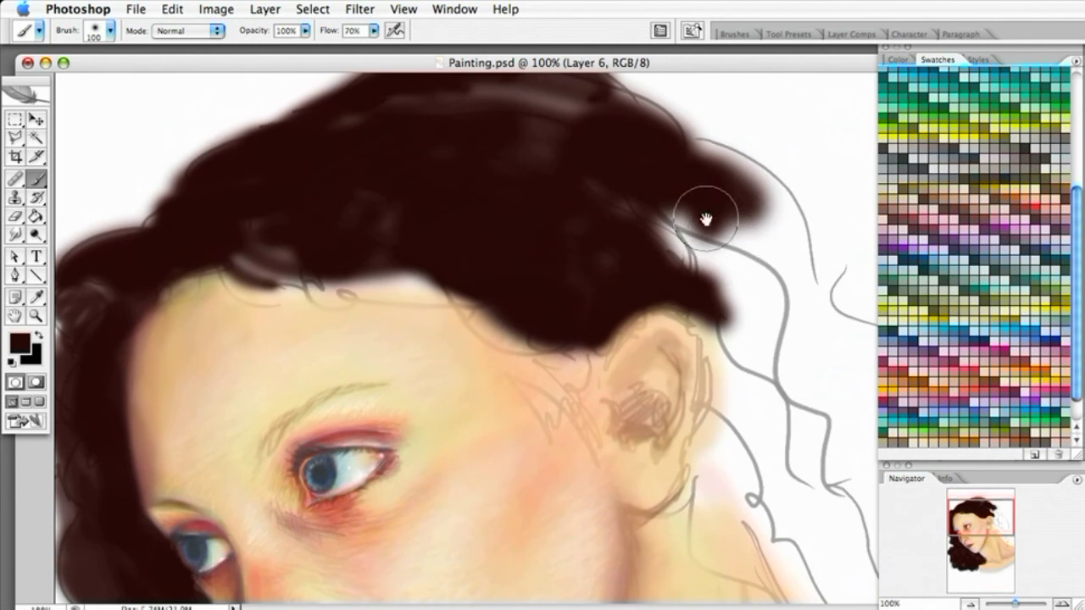
pyautogui.moveTo(706, 219)
pyautogui.mouseDown()
pyautogui.moveTo(752, 208)
pyautogui.moveTo(775, 326)
pyautogui.moveTo(647, 237)
pyautogui.moveTo(748, 420)
pyautogui.moveTo(708, 312)
pyautogui.moveTo(721, 433)
pyautogui.moveTo(736, 406)
pyautogui.moveTo(717, 518)
pyautogui.moveTo(778, 566)
pyautogui.moveTo(740, 555)
pyautogui.moveTo(709, 515)
pyautogui.moveTo(788, 488)
pyautogui.moveTo(816, 426)
pyautogui.moveTo(777, 273)
pyautogui.mouseUp()
pyautogui.moveTo(551, 453); pyautogui.dragTo(551, 301)
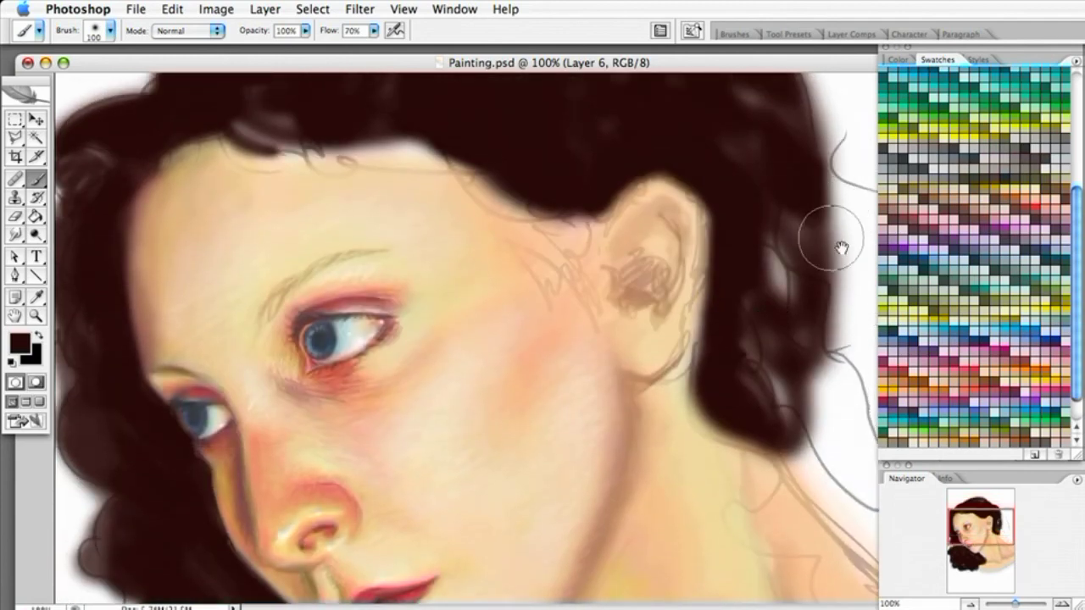
pyautogui.moveTo(866, 233)
pyautogui.mouseDown()
pyautogui.moveTo(823, 279)
pyautogui.moveTo(780, 368)
pyautogui.moveTo(819, 508)
pyautogui.moveTo(851, 527)
pyautogui.mouseUp()
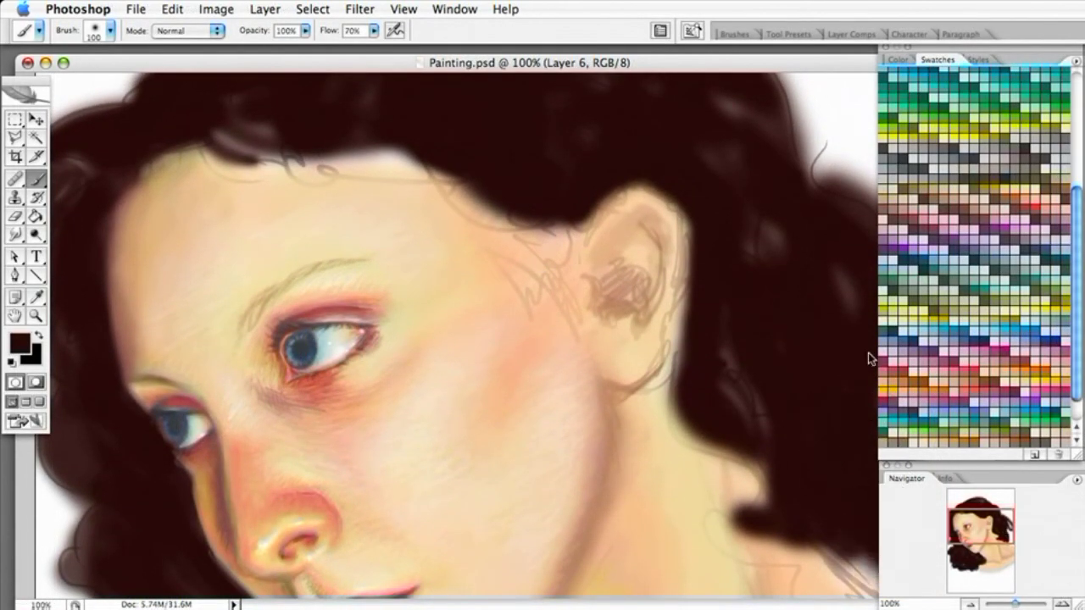
# Move the Swatches and Navigator palettes off the canvas and fill the outer curls behind the neck with dark brown.
pyautogui.moveTo(1001, 53); pyautogui.dragTo(1084, 54)
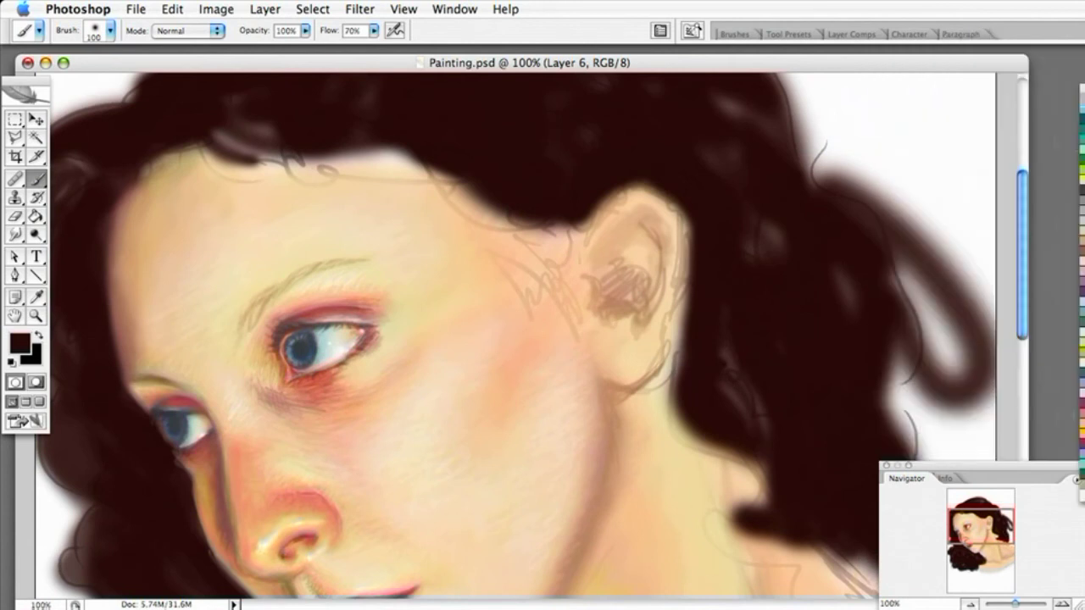
pyautogui.moveTo(1008, 468); pyautogui.dragTo(1084, 469)
pyautogui.moveTo(934, 501)
pyautogui.mouseDown()
pyautogui.moveTo(908, 567)
pyautogui.moveTo(867, 549)
pyautogui.moveTo(843, 604)
pyautogui.moveTo(934, 549)
pyautogui.moveTo(984, 470)
pyautogui.moveTo(901, 441)
pyautogui.moveTo(937, 349)
pyautogui.moveTo(896, 279)
pyautogui.moveTo(943, 433)
pyautogui.moveTo(973, 441)
pyautogui.moveTo(905, 353)
pyautogui.moveTo(858, 354)
pyautogui.moveTo(804, 276)
pyautogui.moveTo(850, 263)
pyautogui.moveTo(822, 203)
pyautogui.moveTo(756, 136)
pyautogui.moveTo(781, 138)
pyautogui.moveTo(763, 177)
pyautogui.mouseUp()
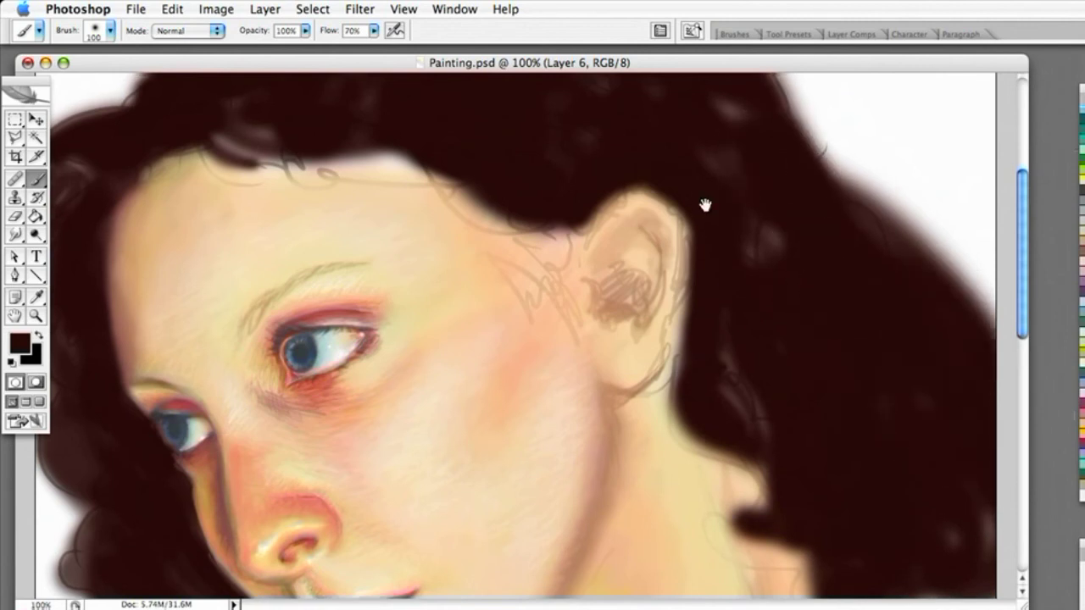
# Fill the outer edge of the hair along the top and back of the crown.
pyautogui.scroll(5, 704, 205)
pyautogui.moveTo(546, 118); pyautogui.dragTo(690, 189)
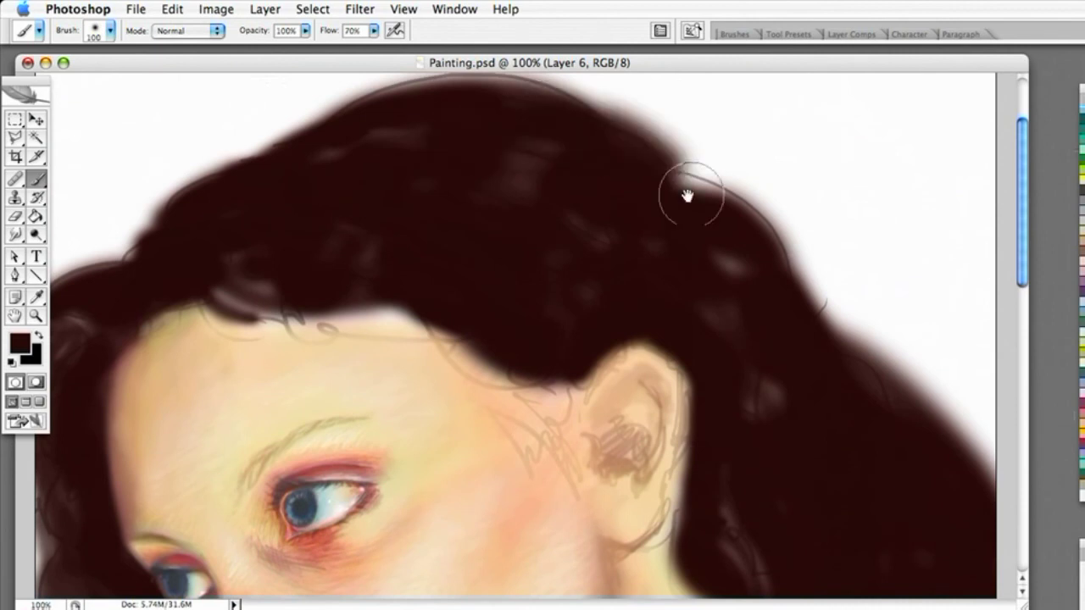
pyautogui.scroll(-1, 537, 211)
pyautogui.scroll(-3, 537, 212)
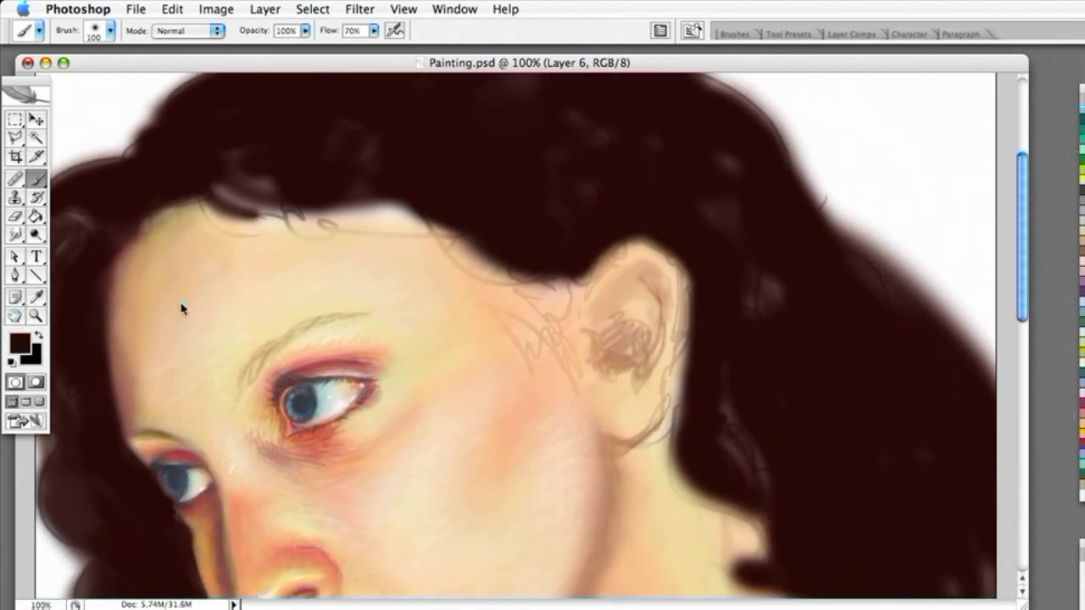
# Pick an ochre-brown swatch and paint soft strokes along the forehead hairline with the 100 px brush at 29% opacity.
pyautogui.moveTo(1081, 89); pyautogui.dragTo(844, 100)
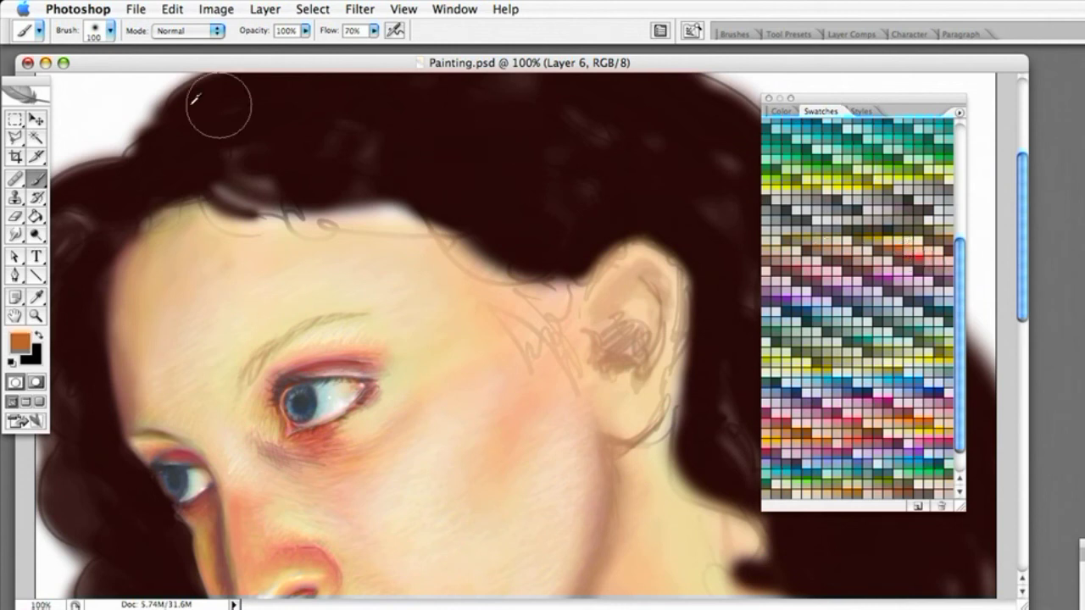
pyautogui.moveTo(216, 193); pyautogui.dragTo(253, 212)
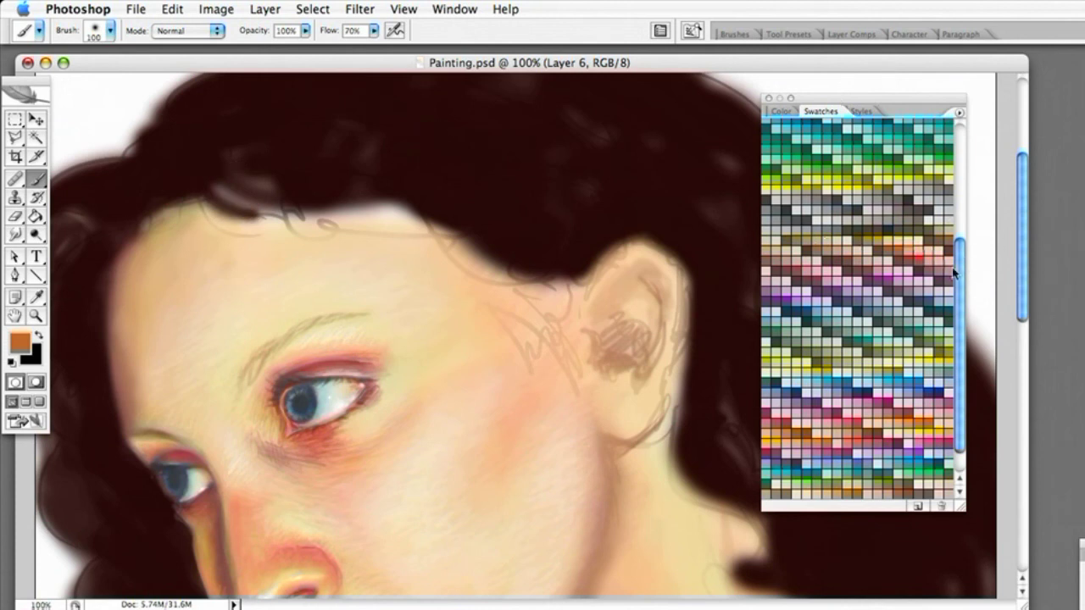
pyautogui.moveTo(960, 271); pyautogui.dragTo(961, 290)
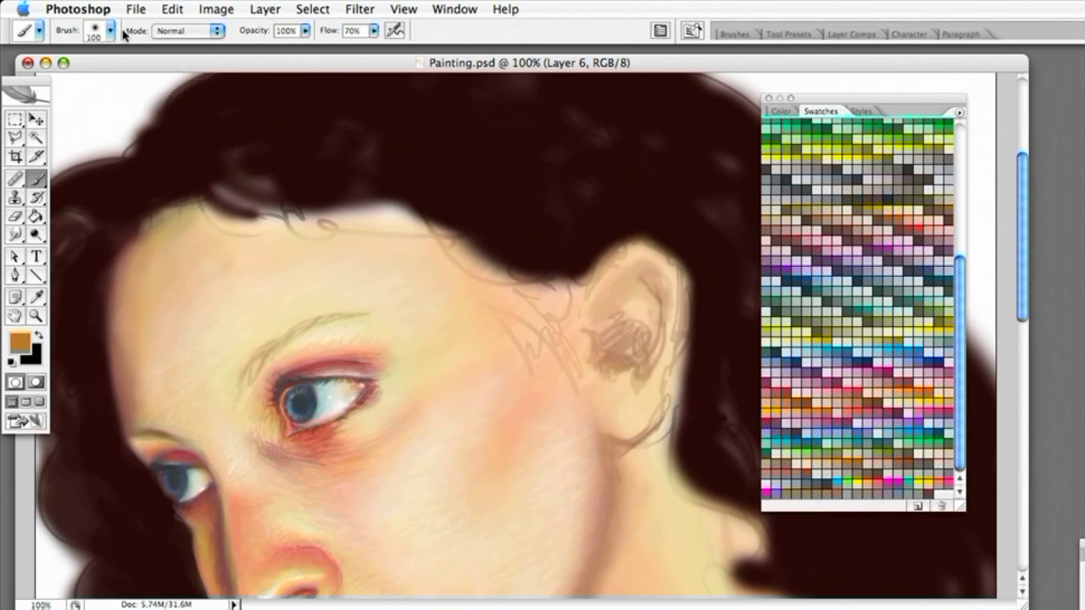
pyautogui.click(305, 31)
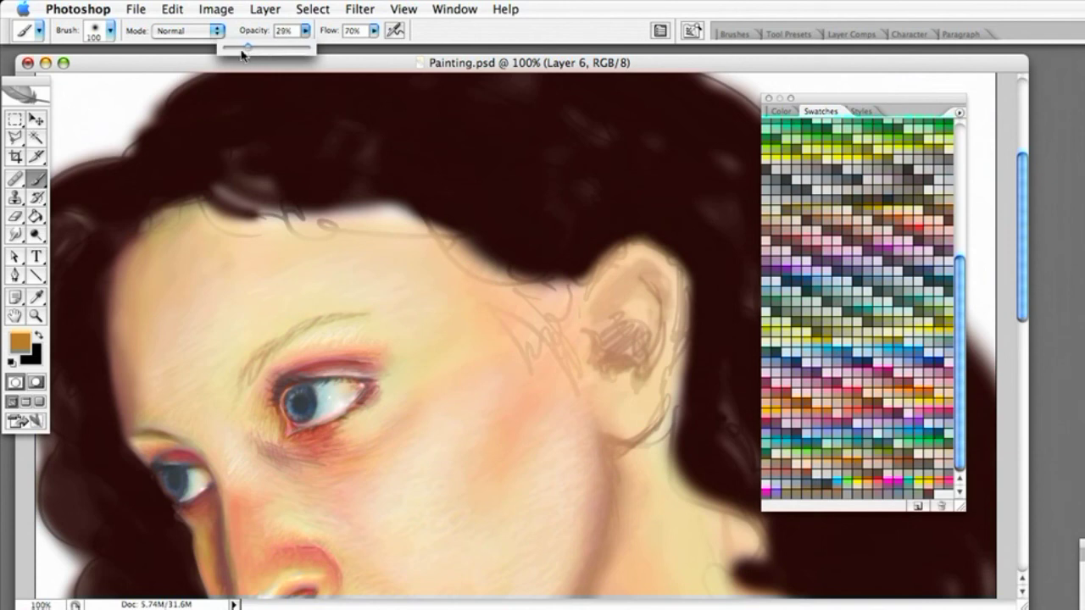
pyautogui.click(204, 184)
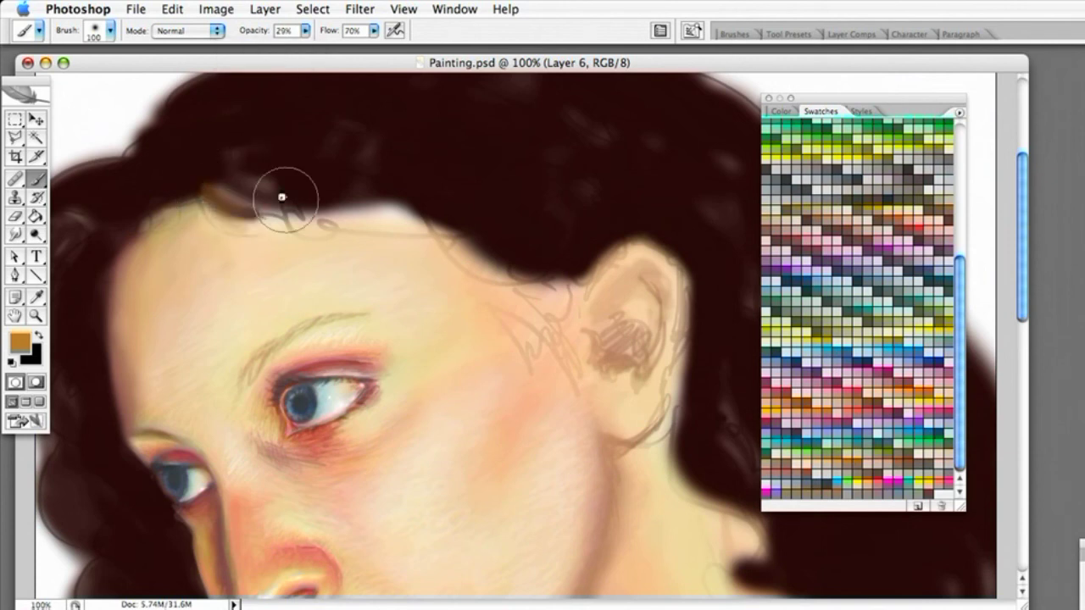
pyautogui.click(233, 200)
pyautogui.moveTo(263, 202)
pyautogui.mouseDown()
pyautogui.moveTo(247, 186)
pyautogui.moveTo(296, 211)
pyautogui.moveTo(351, 186)
pyautogui.moveTo(314, 220)
pyautogui.moveTo(375, 218)
pyautogui.moveTo(382, 187)
pyautogui.moveTo(349, 180)
pyautogui.mouseUp()
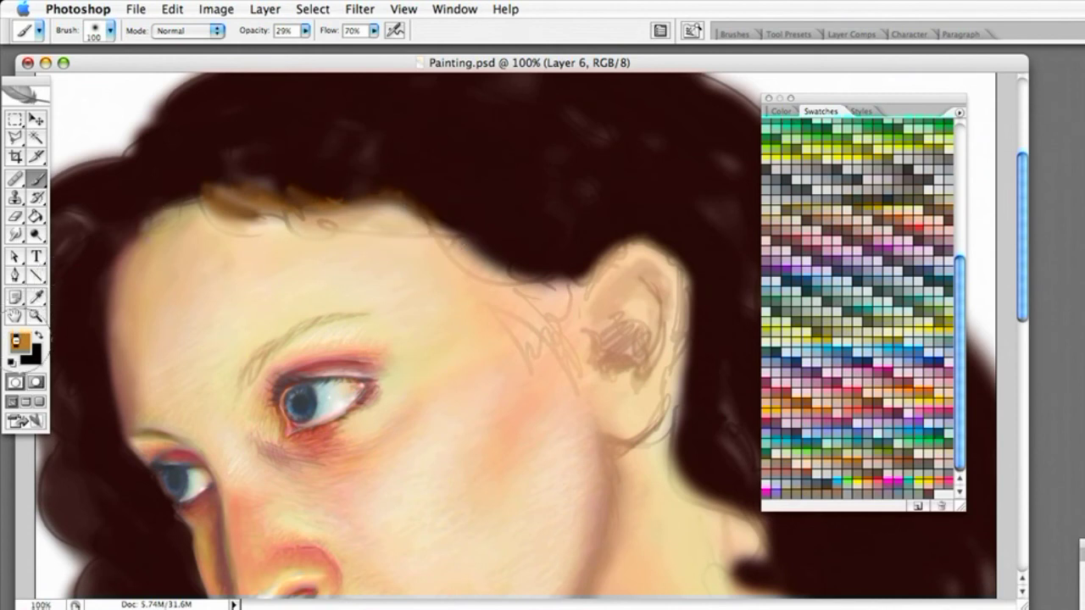
# Change the foreground colour to the reddish orange-brown ab4518 and return to the Brush tool.
pyautogui.click(24, 340)
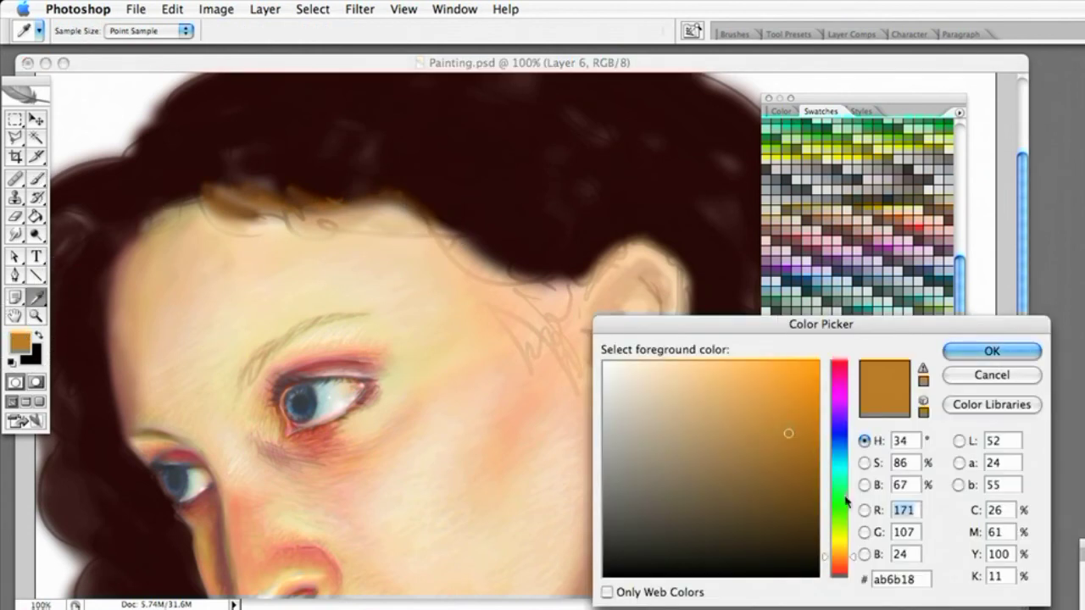
pyautogui.moveTo(841, 324); pyautogui.dragTo(801, 279)
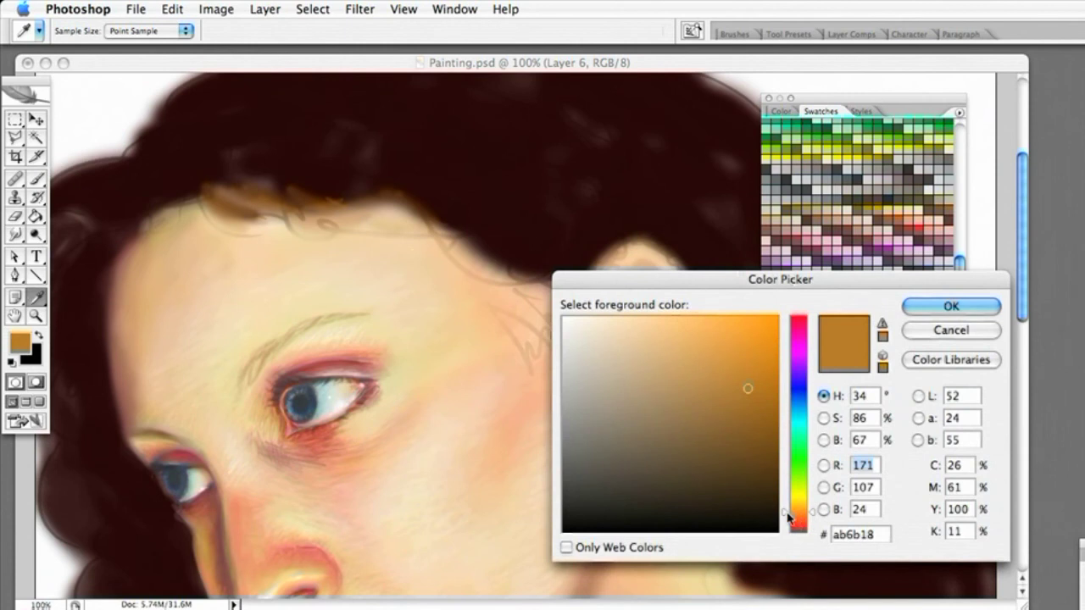
pyautogui.moveTo(784, 514); pyautogui.dragTo(786, 523)
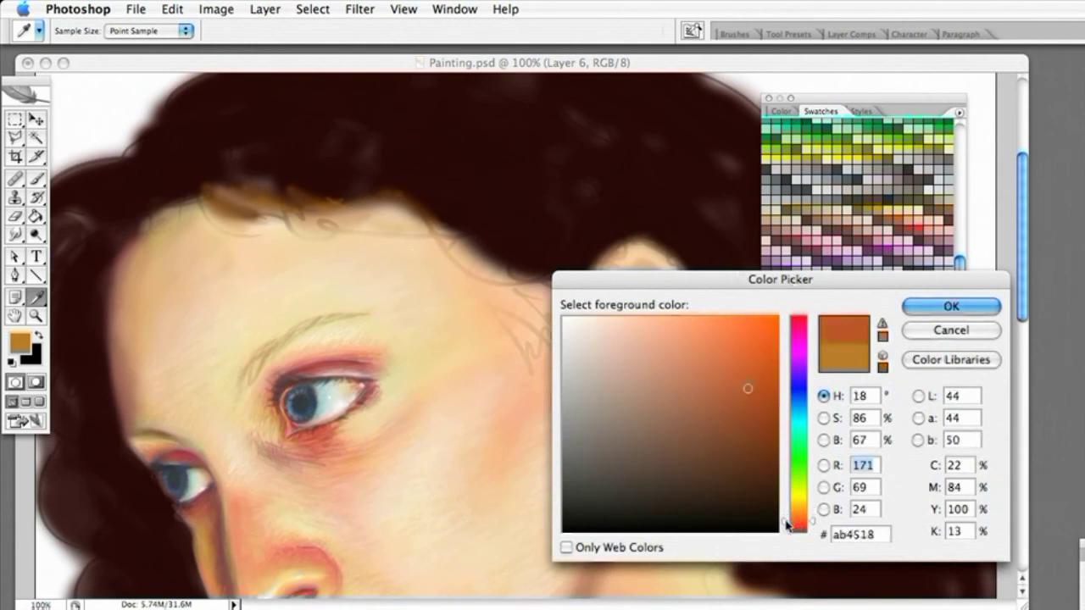
pyautogui.click(930, 308)
pyautogui.press('b')
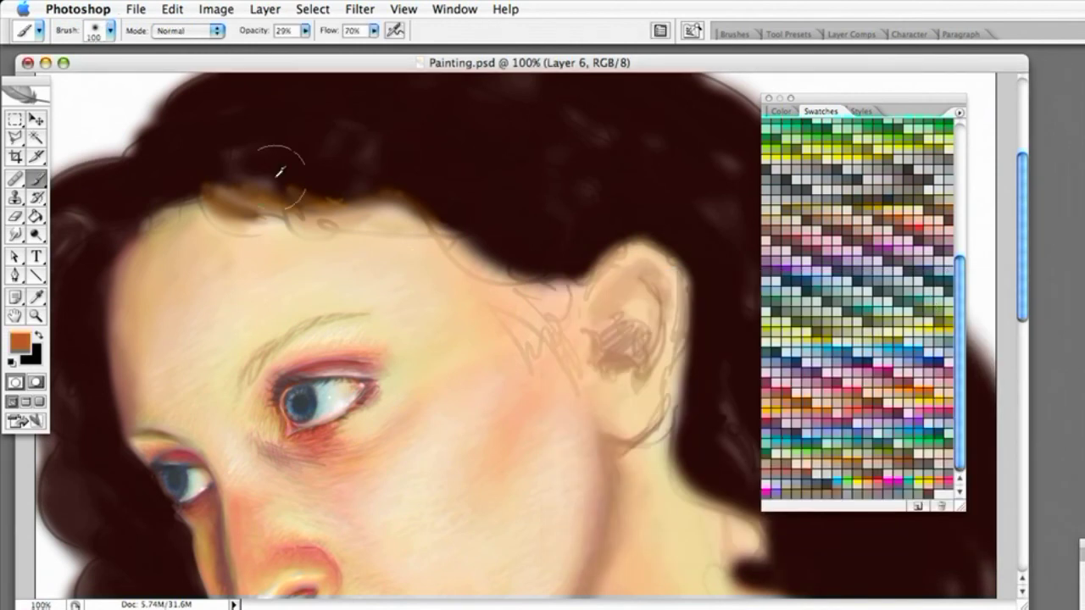
# Paint soft orange-brown strokes over the hair from the forehead hairline to the top of the ear with the 100 px brush.
pyautogui.moveTo(252, 173)
pyautogui.mouseDown()
pyautogui.moveTo(337, 203)
pyautogui.moveTo(406, 196)
pyautogui.moveTo(339, 223)
pyautogui.moveTo(389, 206)
pyautogui.mouseUp()
pyautogui.moveTo(297, 207)
pyautogui.mouseDown()
pyautogui.moveTo(446, 223)
pyautogui.moveTo(399, 197)
pyautogui.moveTo(500, 283)
pyautogui.moveTo(523, 271)
pyautogui.moveTo(494, 252)
pyautogui.moveTo(565, 278)
pyautogui.moveTo(528, 285)
pyautogui.moveTo(545, 286)
pyautogui.moveTo(557, 339)
pyautogui.moveTo(542, 276)
pyautogui.moveTo(540, 341)
pyautogui.moveTo(579, 266)
pyautogui.moveTo(608, 254)
pyautogui.mouseUp()
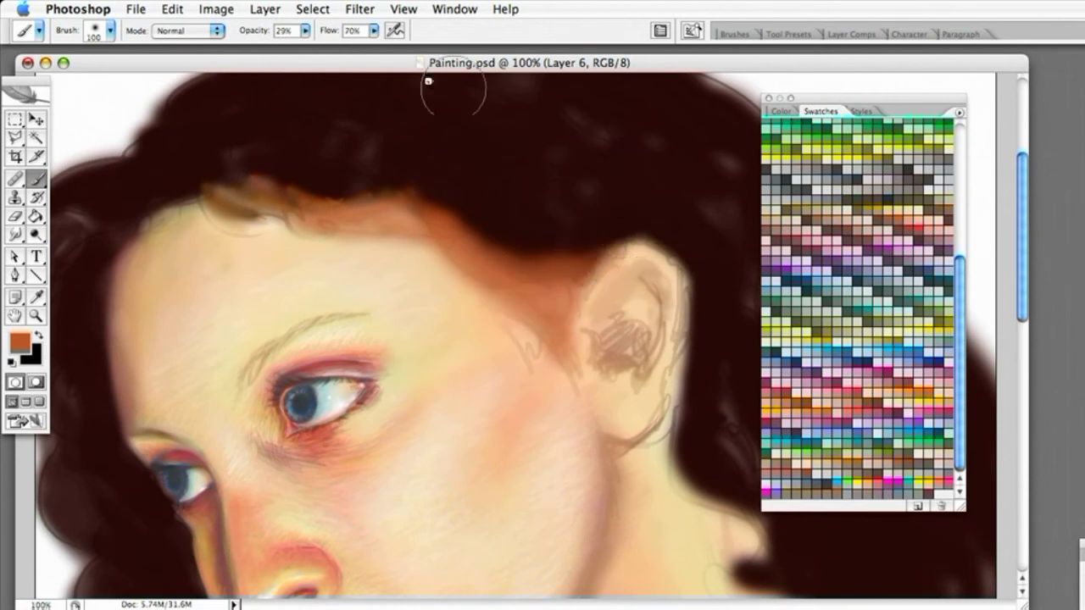
pyautogui.moveTo(212, 176)
pyautogui.mouseDown()
pyautogui.moveTo(218, 213)
pyautogui.moveTo(259, 189)
pyautogui.moveTo(279, 229)
pyautogui.moveTo(318, 177)
pyautogui.moveTo(361, 172)
pyautogui.moveTo(273, 165)
pyautogui.moveTo(491, 237)
pyautogui.moveTo(566, 230)
pyautogui.mouseUp()
pyautogui.moveTo(560, 206)
pyautogui.mouseDown()
pyautogui.moveTo(641, 239)
pyautogui.moveTo(485, 193)
pyautogui.moveTo(524, 206)
pyautogui.moveTo(542, 184)
pyautogui.moveTo(627, 208)
pyautogui.mouseUp()
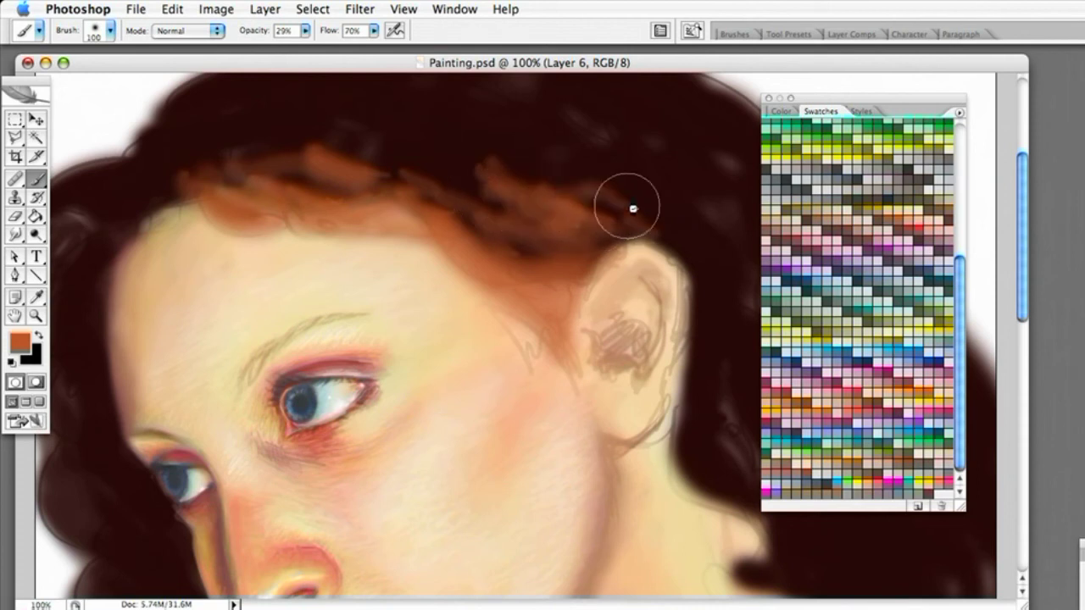
# Extend the orange-brown curls over the hair at the far temple and along the front of the crown.
pyautogui.moveTo(140, 211)
pyautogui.mouseDown()
pyautogui.moveTo(103, 206)
pyautogui.moveTo(165, 213)
pyautogui.mouseUp()
pyautogui.moveTo(249, 250); pyautogui.dragTo(475, 242)
pyautogui.moveTo(203, 65); pyautogui.dragTo(271, 65)
pyautogui.moveTo(114, 250)
pyautogui.mouseDown()
pyautogui.moveTo(185, 224)
pyautogui.moveTo(134, 239)
pyautogui.moveTo(149, 253)
pyautogui.moveTo(194, 214)
pyautogui.moveTo(258, 192)
pyautogui.moveTo(241, 167)
pyautogui.moveTo(193, 192)
pyautogui.moveTo(134, 173)
pyautogui.moveTo(202, 195)
pyautogui.moveTo(219, 171)
pyautogui.moveTo(343, 172)
pyautogui.moveTo(370, 141)
pyautogui.moveTo(334, 156)
pyautogui.moveTo(240, 147)
pyautogui.moveTo(307, 138)
pyautogui.moveTo(352, 166)
pyautogui.moveTo(395, 150)
pyautogui.moveTo(344, 141)
pyautogui.moveTo(337, 155)
pyautogui.moveTo(441, 164)
pyautogui.moveTo(366, 143)
pyautogui.moveTo(543, 180)
pyautogui.moveTo(386, 186)
pyautogui.moveTo(323, 152)
pyautogui.moveTo(387, 187)
pyautogui.moveTo(427, 170)
pyautogui.moveTo(442, 196)
pyautogui.moveTo(493, 206)
pyautogui.moveTo(453, 152)
pyautogui.moveTo(529, 157)
pyautogui.moveTo(558, 183)
pyautogui.moveTo(670, 207)
pyautogui.moveTo(525, 202)
pyautogui.moveTo(512, 218)
pyautogui.moveTo(620, 223)
pyautogui.moveTo(543, 197)
pyautogui.moveTo(655, 188)
pyautogui.moveTo(647, 171)
pyautogui.moveTo(729, 188)
pyautogui.moveTo(763, 218)
pyautogui.moveTo(687, 169)
pyautogui.moveTo(728, 180)
pyautogui.moveTo(745, 191)
pyautogui.moveTo(561, 153)
pyautogui.mouseUp()
# Pick a tan swatch for light strokes in the hair above the ear and move the Swatches palette clear of the painting.
pyautogui.click(773, 218)
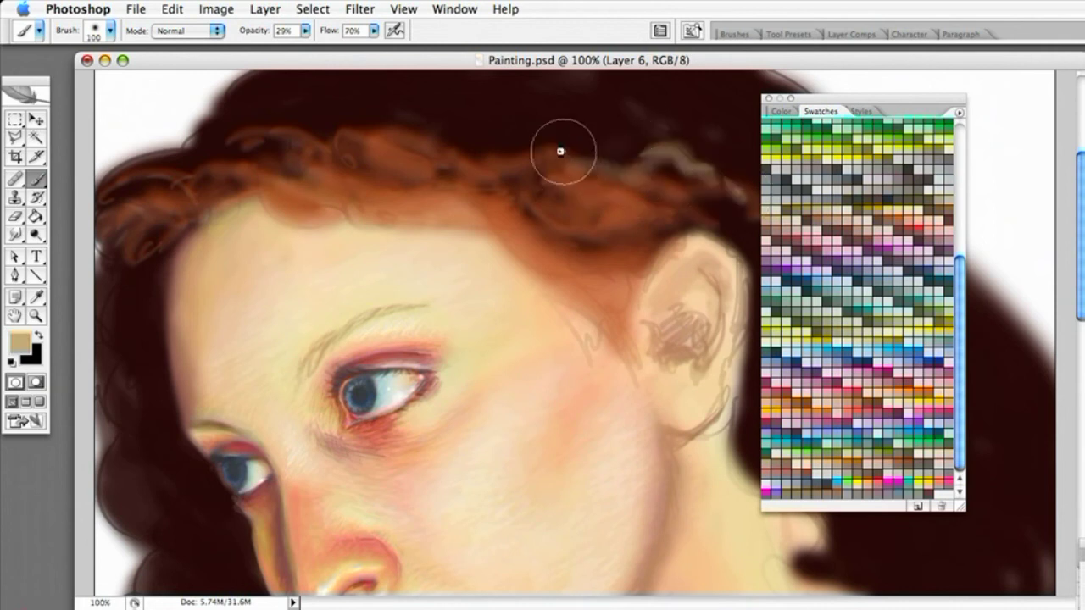
pyautogui.moveTo(815, 101); pyautogui.dragTo(931, 84)
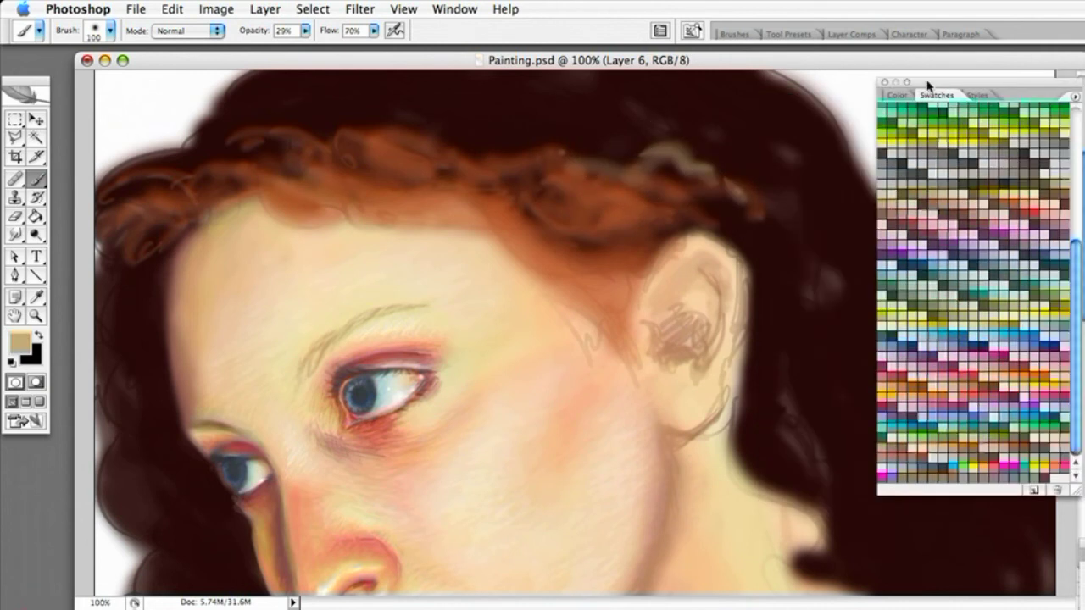
# Sample the reddish brown from the hair and paint loose curls behind the ear and down the neck.
pyautogui.keyDown('alt'); pyautogui.click(325, 166); pyautogui.keyUp('alt')
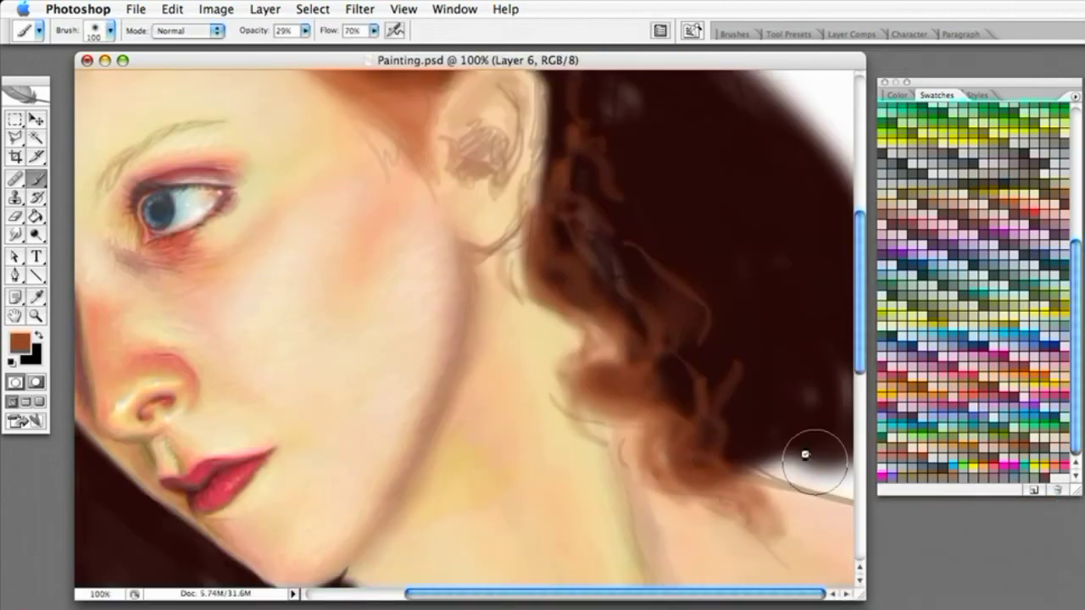
pyautogui.moveTo(603, 273); pyautogui.dragTo(682, 480)
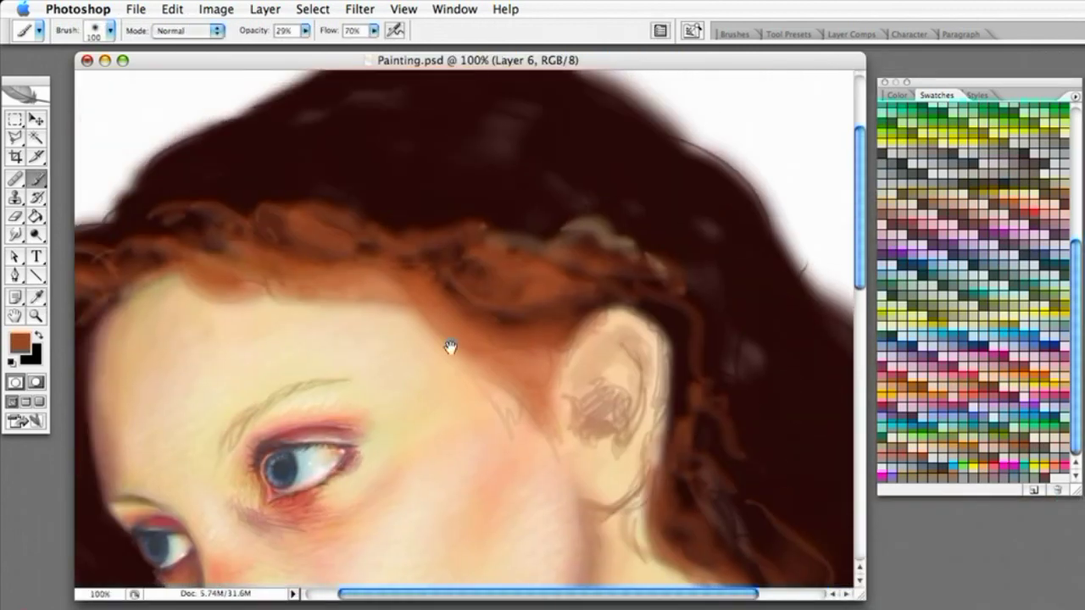
# Sample the very dark brown of the hair and set the Brush tool to the soft 45 px tip.
pyautogui.moveTo(450, 347); pyautogui.dragTo(505, 392)
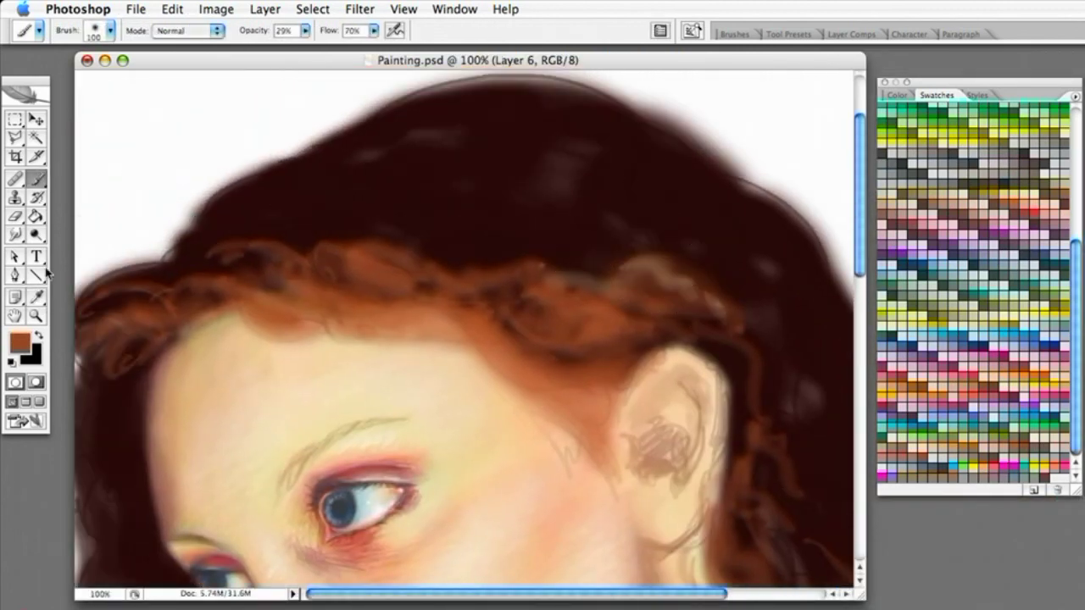
pyautogui.click(37, 296)
pyautogui.click(271, 164)
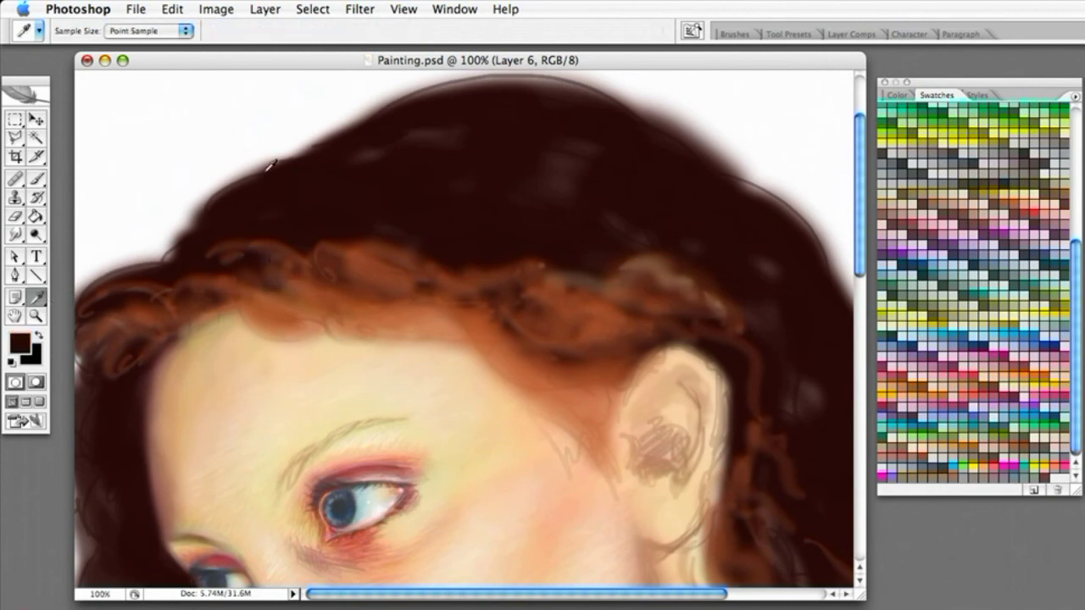
pyautogui.click(30, 180)
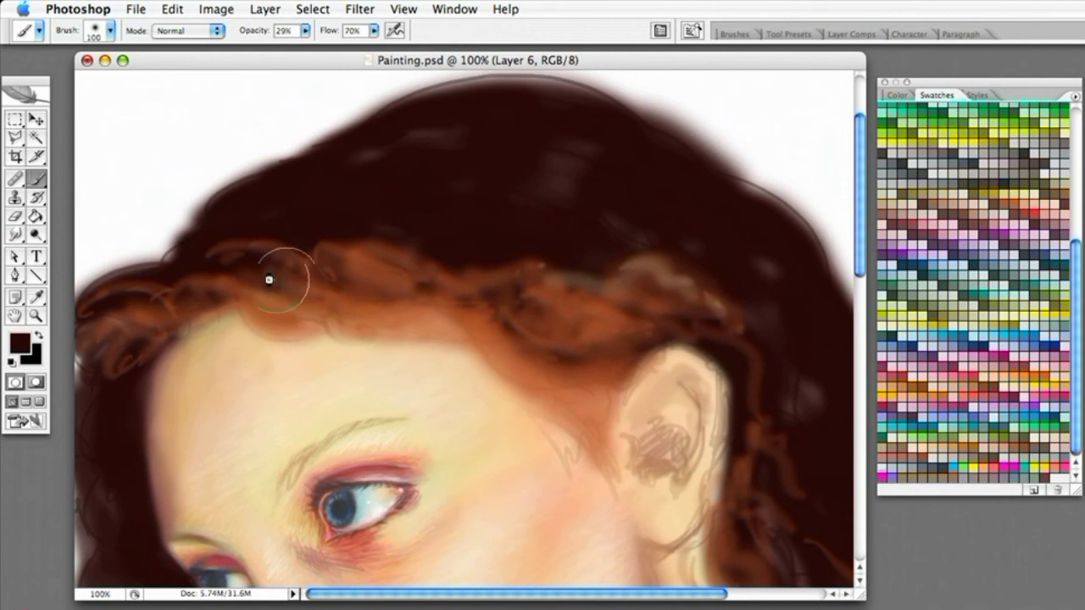
pyautogui.click(110, 30)
pyautogui.click(119, 225)
pyautogui.click(303, 258)
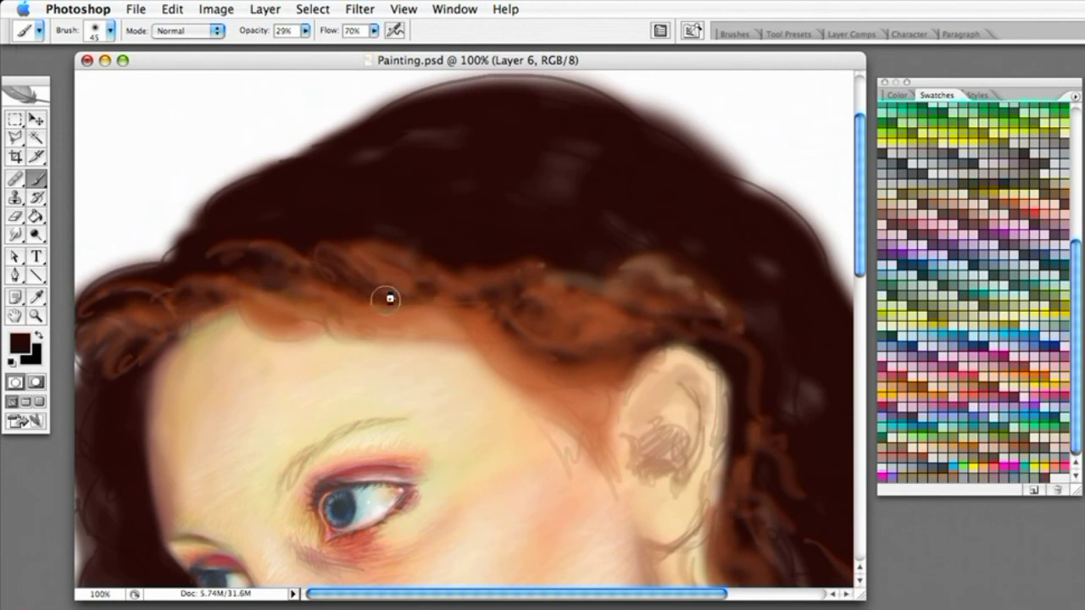
# Paint dark brown strands through the reddish hair along the hairline and above the ear, and shade the upper ear.
pyautogui.moveTo(513, 327)
pyautogui.mouseDown()
pyautogui.moveTo(324, 315)
pyautogui.moveTo(444, 312)
pyautogui.moveTo(444, 323)
pyautogui.moveTo(348, 302)
pyautogui.moveTo(477, 333)
pyautogui.moveTo(392, 322)
pyautogui.moveTo(422, 309)
pyautogui.moveTo(484, 323)
pyautogui.moveTo(501, 349)
pyautogui.moveTo(601, 350)
pyautogui.moveTo(510, 361)
pyautogui.moveTo(616, 403)
pyautogui.moveTo(529, 373)
pyautogui.moveTo(592, 447)
pyautogui.moveTo(583, 409)
pyautogui.moveTo(524, 372)
pyautogui.moveTo(603, 390)
pyautogui.mouseUp()
pyautogui.moveTo(524, 357)
pyautogui.mouseDown()
pyautogui.moveTo(573, 375)
pyautogui.moveTo(533, 327)
pyautogui.moveTo(541, 313)
pyautogui.moveTo(554, 332)
pyautogui.moveTo(581, 322)
pyautogui.moveTo(513, 332)
pyautogui.moveTo(560, 323)
pyautogui.moveTo(551, 337)
pyautogui.moveTo(467, 305)
pyautogui.moveTo(562, 290)
pyautogui.moveTo(517, 305)
pyautogui.moveTo(649, 314)
pyautogui.moveTo(559, 293)
pyautogui.moveTo(674, 298)
pyautogui.moveTo(661, 259)
pyautogui.moveTo(644, 271)
pyautogui.moveTo(738, 291)
pyautogui.moveTo(676, 294)
pyautogui.moveTo(606, 266)
pyautogui.moveTo(678, 264)
pyautogui.moveTo(593, 263)
pyautogui.moveTo(672, 280)
pyautogui.mouseUp()
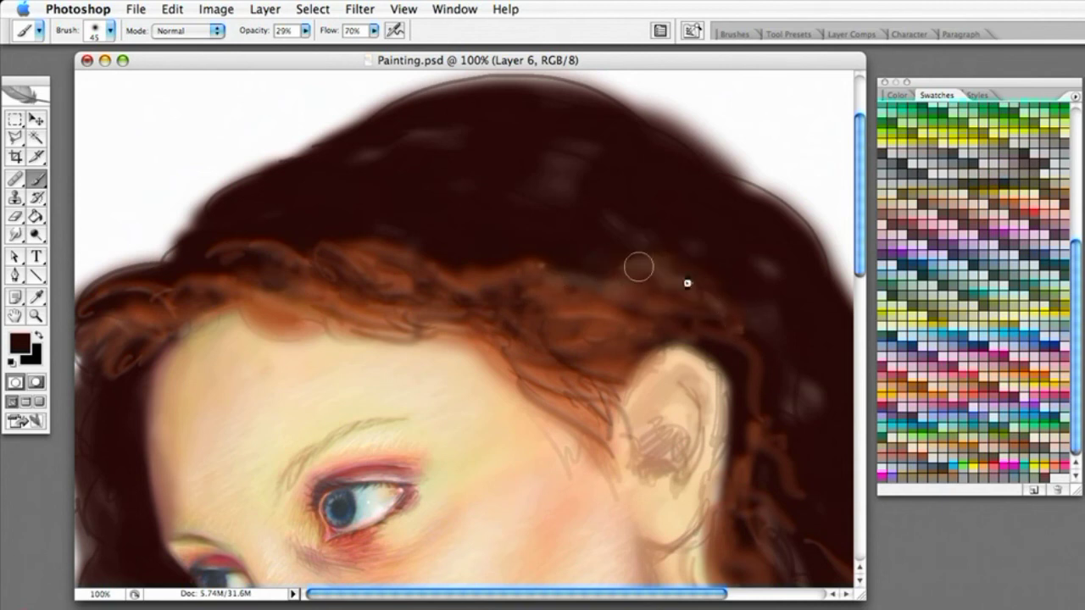
pyautogui.moveTo(501, 291); pyautogui.dragTo(502, 278)
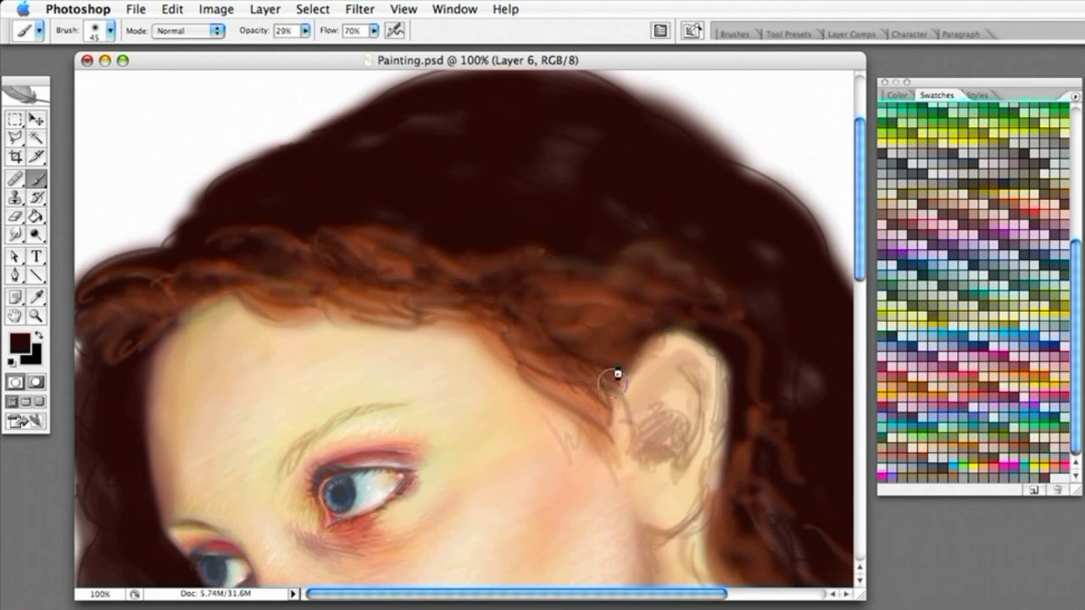
pyautogui.moveTo(625, 372)
pyautogui.mouseDown()
pyautogui.moveTo(598, 392)
pyautogui.moveTo(615, 412)
pyautogui.moveTo(582, 395)
pyautogui.moveTo(606, 420)
pyautogui.moveTo(585, 372)
pyautogui.moveTo(676, 309)
pyautogui.moveTo(636, 345)
pyautogui.moveTo(657, 332)
pyautogui.moveTo(786, 337)
pyautogui.moveTo(607, 356)
pyautogui.moveTo(695, 394)
pyautogui.moveTo(663, 350)
pyautogui.moveTo(608, 374)
pyautogui.moveTo(753, 435)
pyautogui.moveTo(621, 375)
pyautogui.moveTo(644, 376)
pyautogui.moveTo(599, 377)
pyautogui.moveTo(619, 350)
pyautogui.moveTo(702, 403)
pyautogui.moveTo(595, 374)
pyautogui.moveTo(704, 430)
pyautogui.mouseUp()
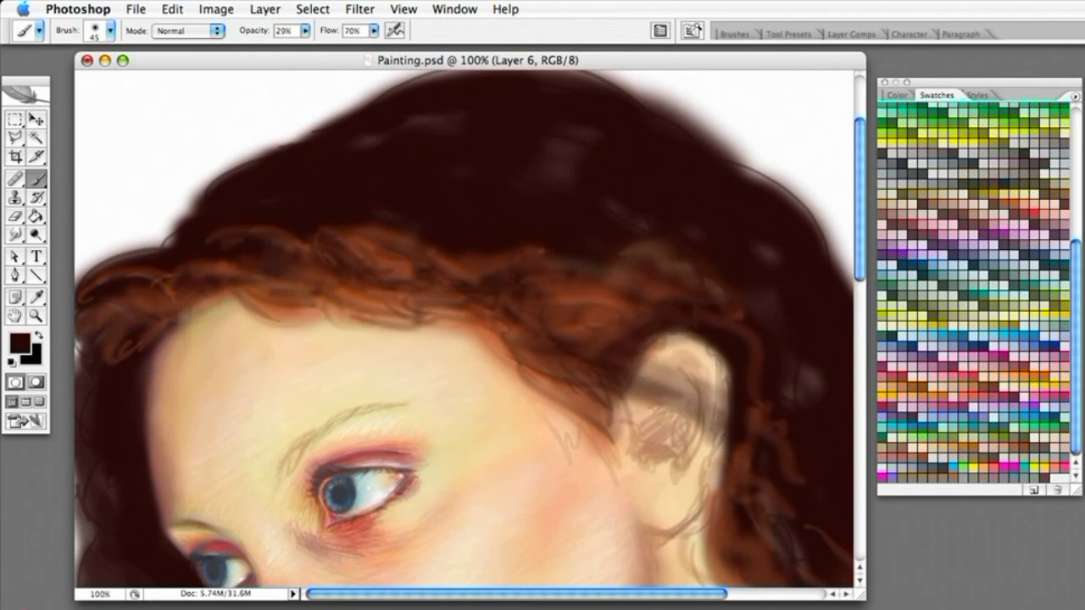
# Examine the hair and ear in the reference photo and return to the painting.
pyautogui.press('super+grave')
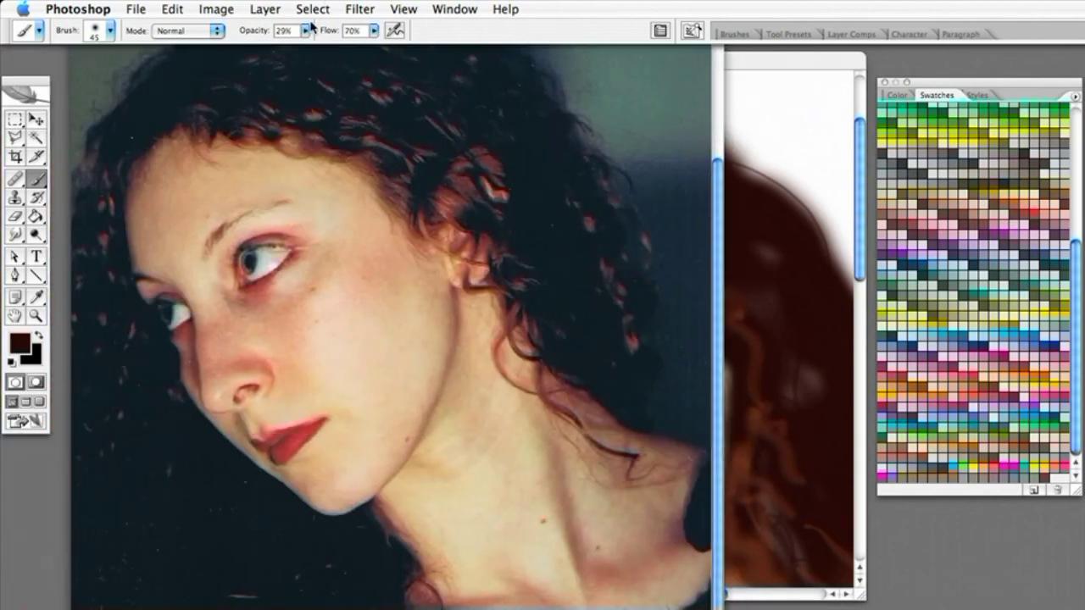
pyautogui.moveTo(311, 38); pyautogui.dragTo(310, 74)
pyautogui.press('super+grave')
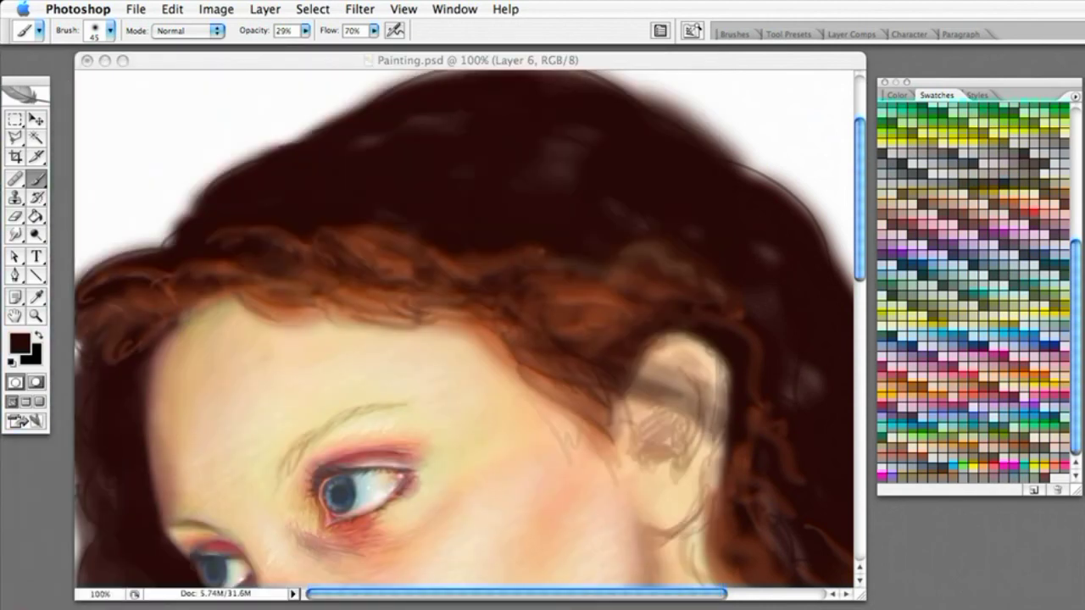
# Deepen the shadows inside the ear and in the hair around it with dark brown strokes.
pyautogui.click(607, 373)
pyautogui.moveTo(605, 363); pyautogui.dragTo(792, 508)
pyautogui.moveTo(631, 398); pyautogui.dragTo(729, 483)
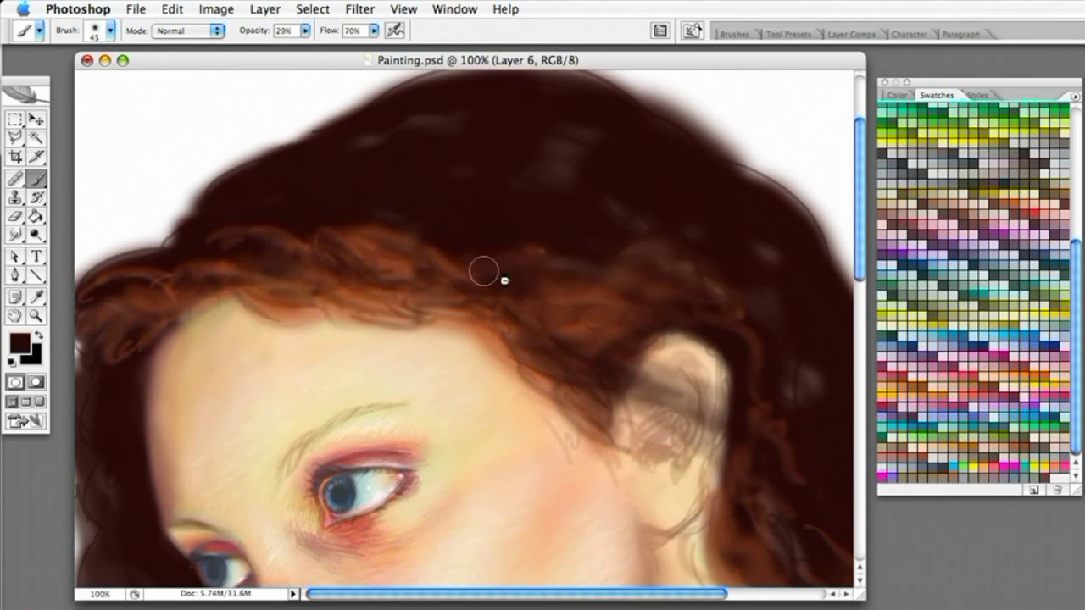
pyautogui.moveTo(703, 334)
pyautogui.mouseDown()
pyautogui.moveTo(511, 296)
pyautogui.moveTo(552, 322)
pyautogui.moveTo(624, 320)
pyautogui.mouseUp()
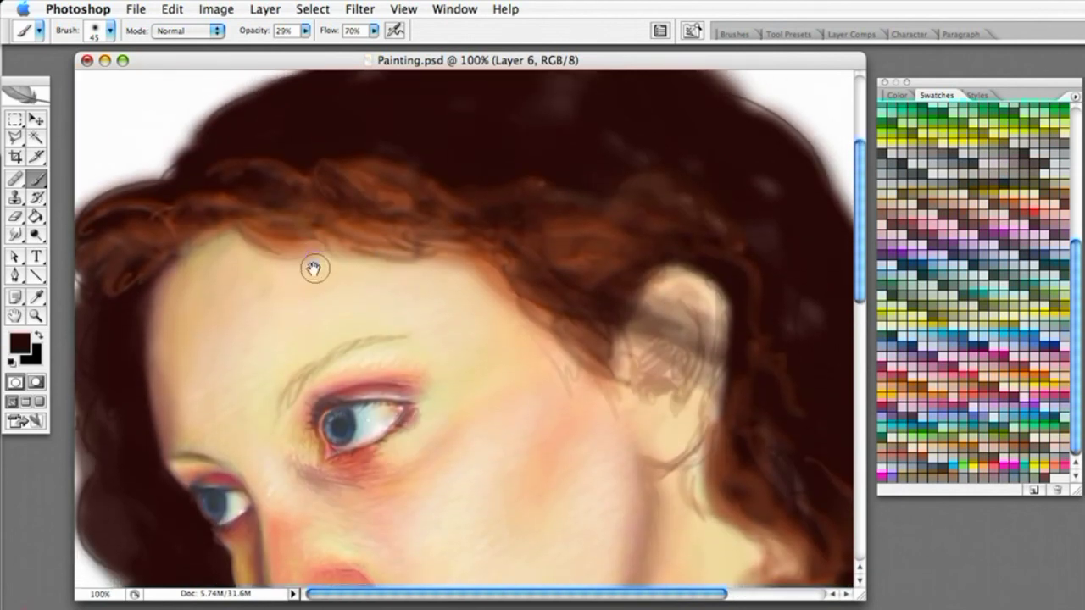
# Sample the reddish brown from the front curls and set the Brush tool to the soft 27 px tip.
pyautogui.moveTo(300, 272); pyautogui.dragTo(414, 322)
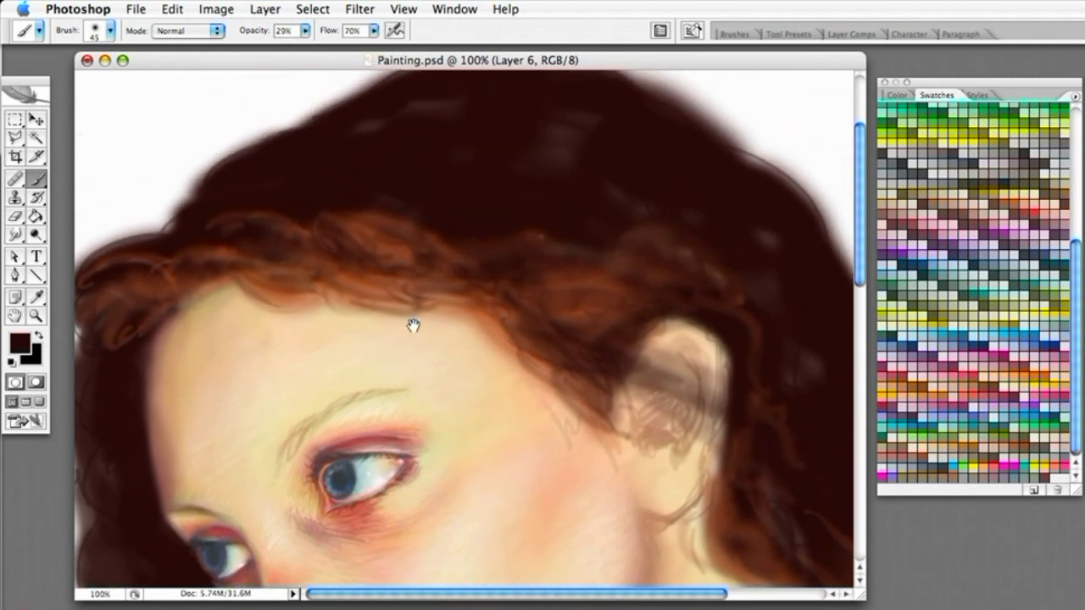
pyautogui.click(39, 296)
pyautogui.click(171, 277)
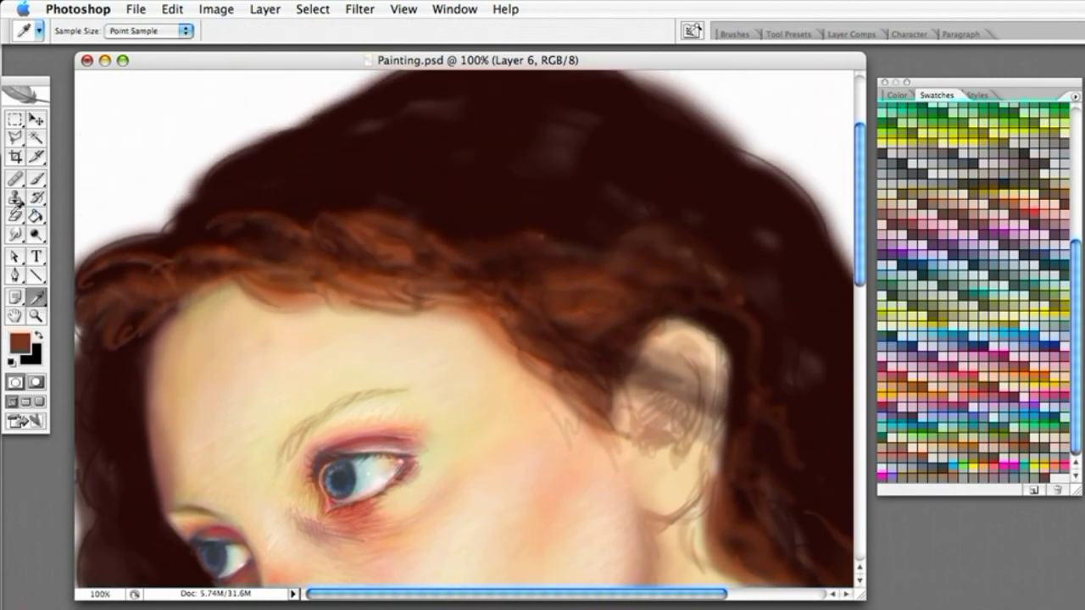
pyautogui.click(39, 180)
pyautogui.click(111, 30)
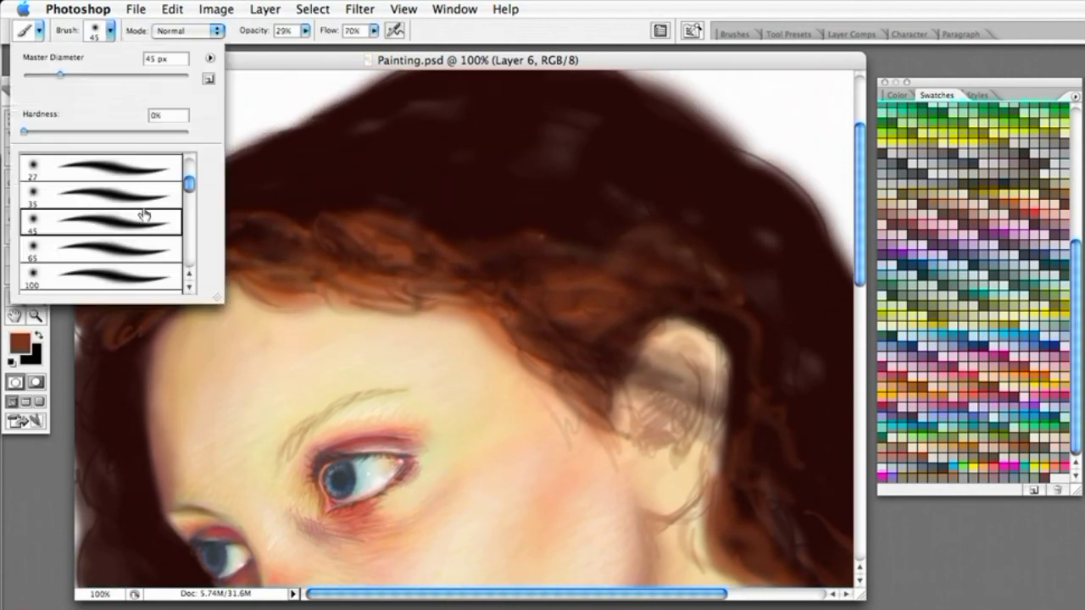
pyautogui.click(127, 173)
pyautogui.click(149, 172)
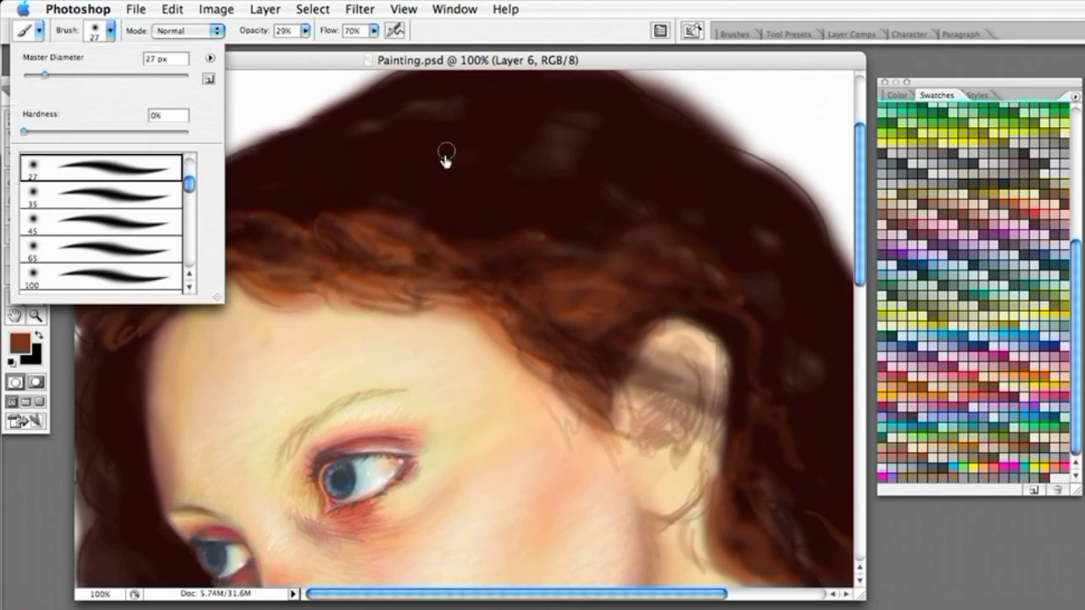
pyautogui.click(431, 245)
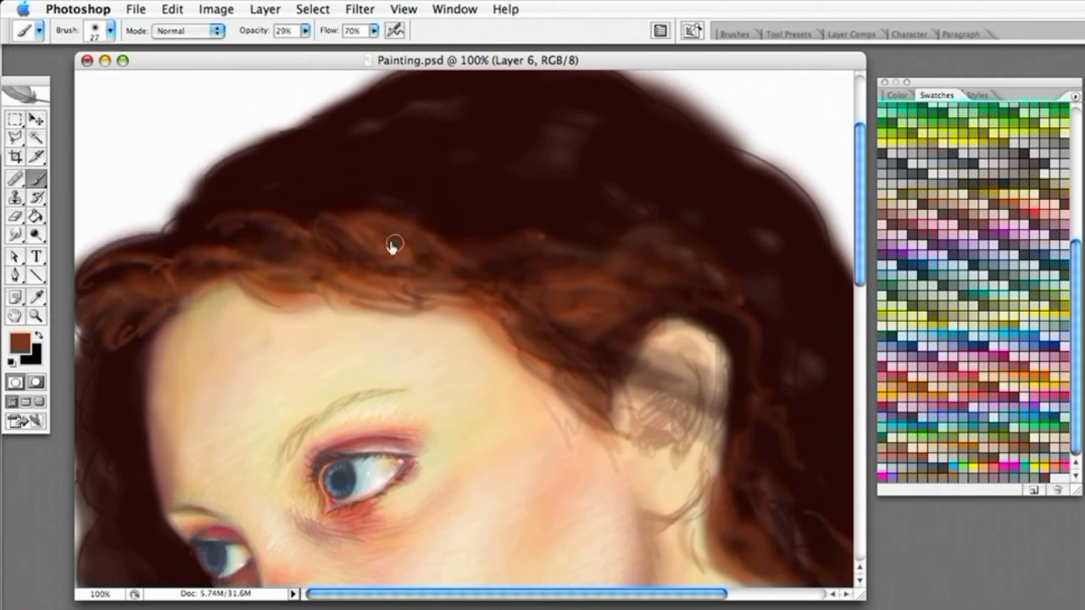
# Paint fine wavy reddish-brown strands across the dark crown and down behind the ear.
pyautogui.moveTo(444, 183); pyautogui.dragTo(498, 208)
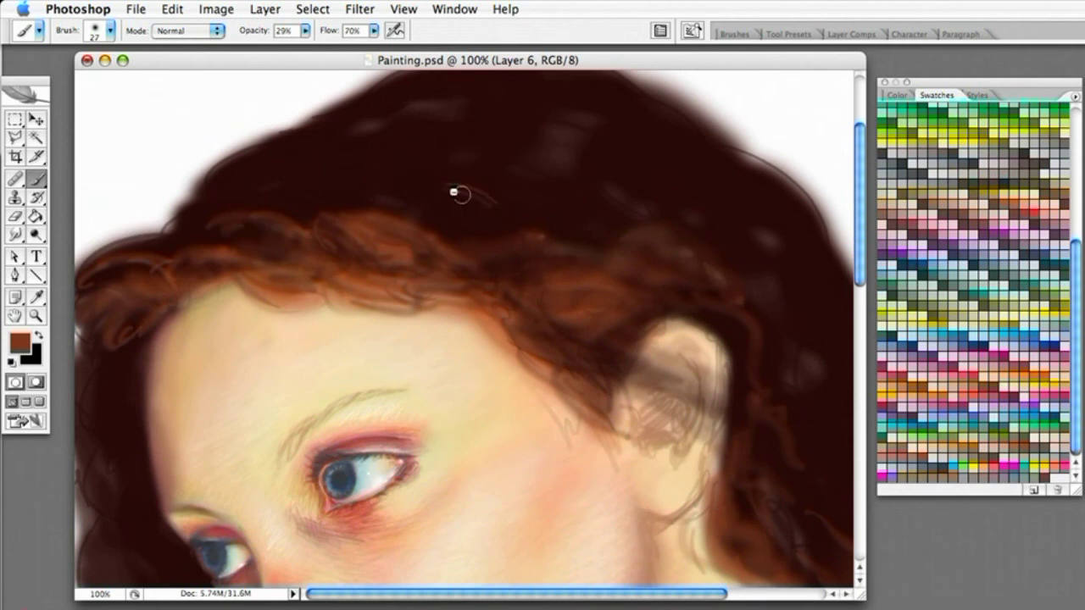
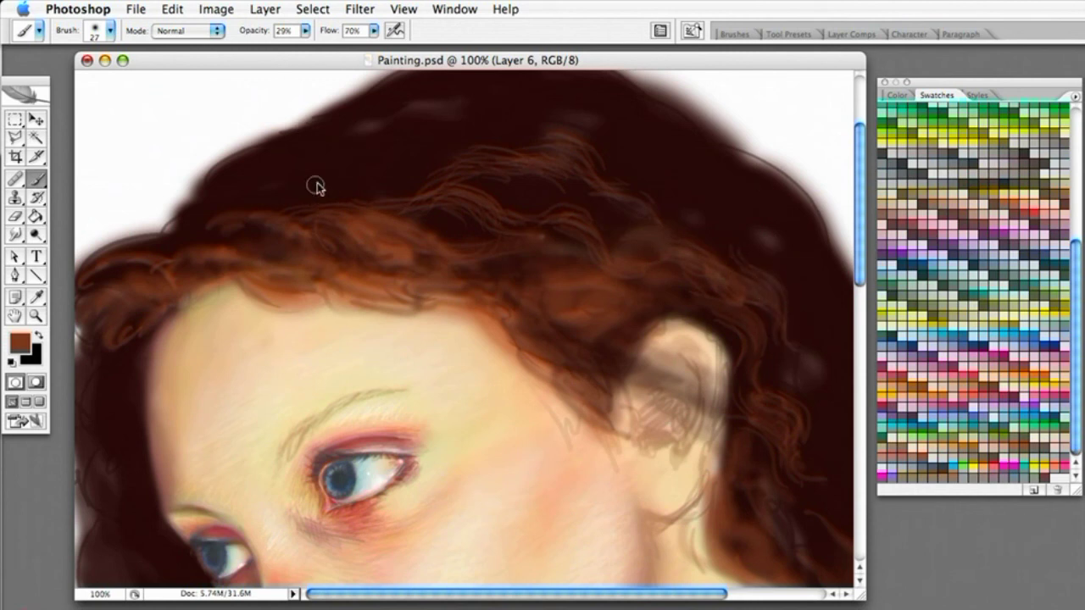
pyautogui.moveTo(313, 172)
pyautogui.mouseDown()
pyautogui.moveTo(363, 173)
pyautogui.moveTo(327, 171)
pyautogui.moveTo(325, 156)
pyautogui.moveTo(409, 162)
pyautogui.mouseUp()
pyautogui.moveTo(339, 171)
pyautogui.mouseDown()
pyautogui.moveTo(278, 185)
pyautogui.moveTo(422, 181)
pyautogui.moveTo(396, 188)
pyautogui.moveTo(391, 168)
pyautogui.moveTo(460, 177)
pyautogui.moveTo(414, 178)
pyautogui.moveTo(431, 188)
pyautogui.moveTo(552, 195)
pyautogui.mouseUp()
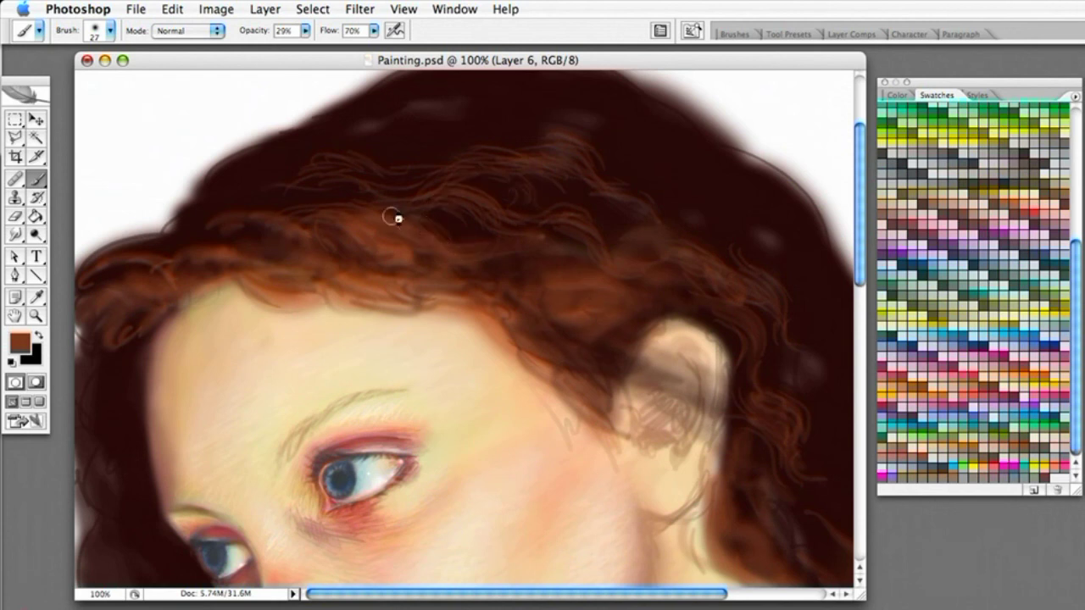
# Change the foreground colour to the golden brown 713a11 and brush a few highlights into the strands on the crown.
pyautogui.click(17, 345)
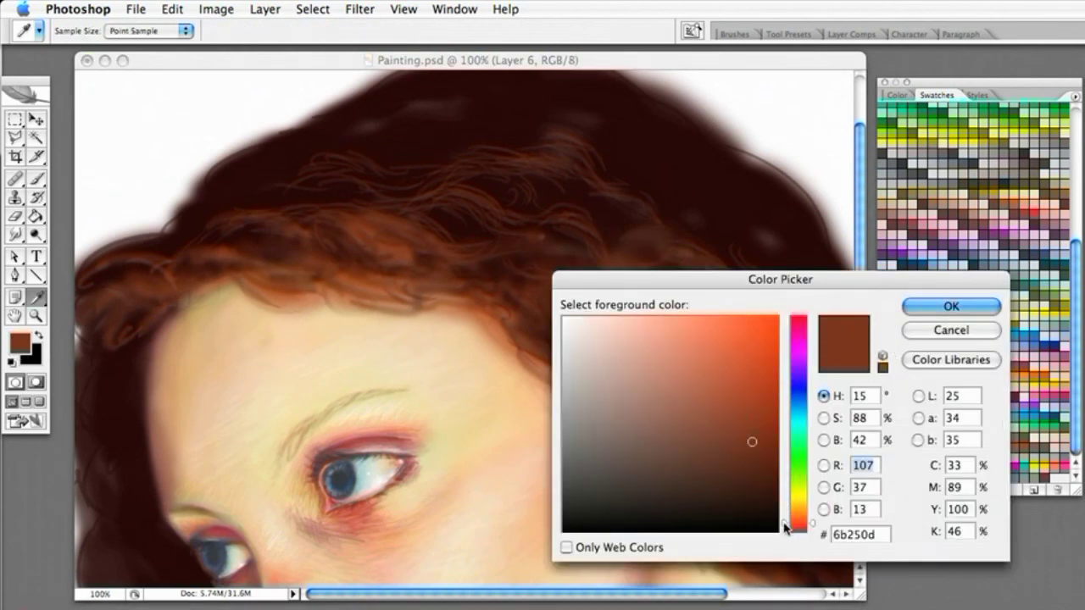
pyautogui.moveTo(785, 528); pyautogui.dragTo(786, 520)
pyautogui.click(747, 431)
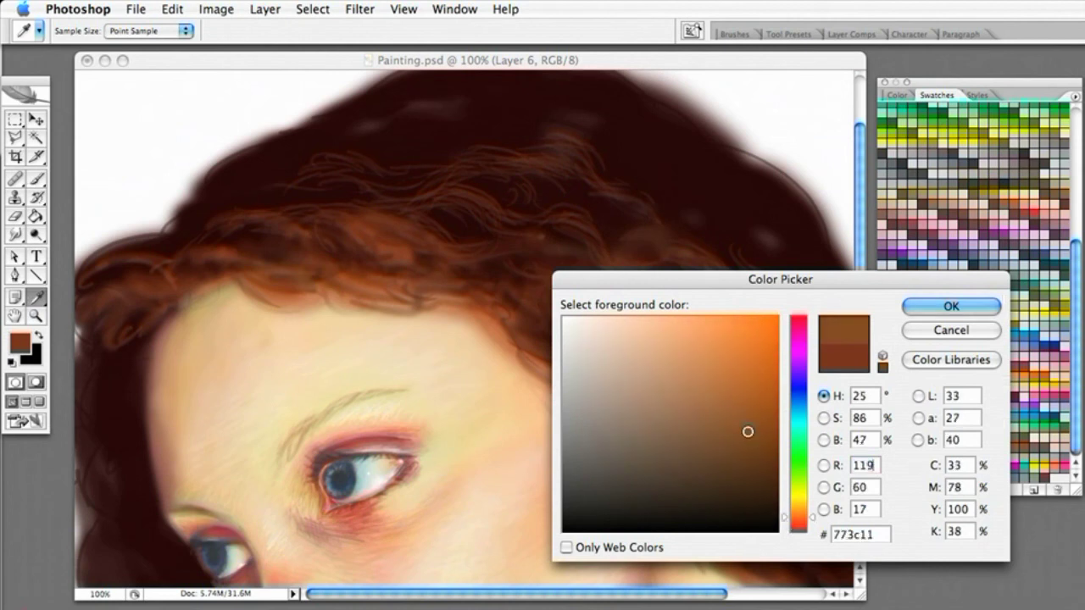
pyautogui.press('Return')
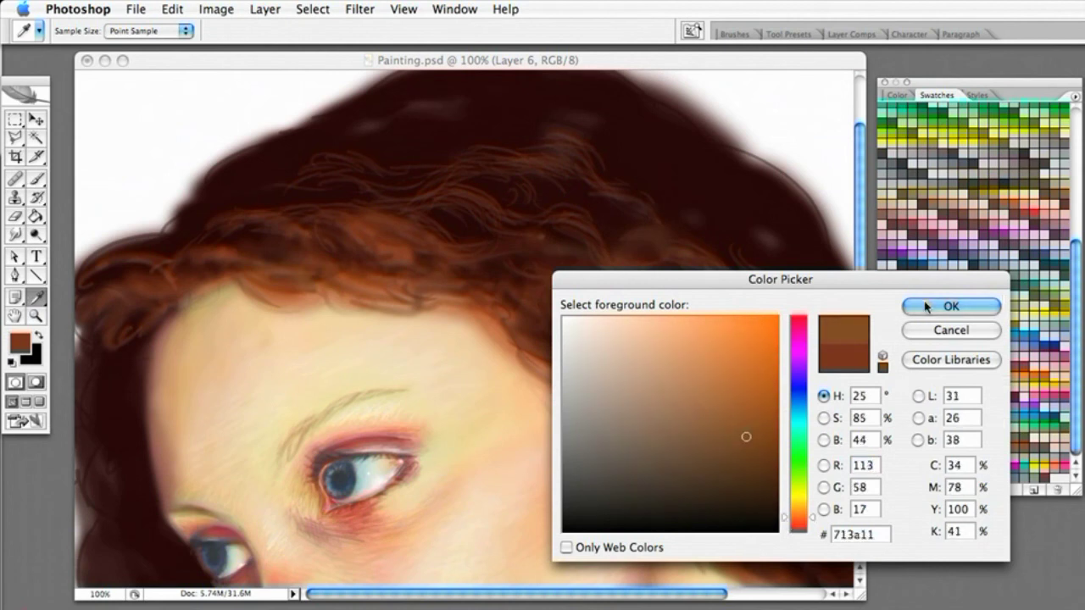
pyautogui.press('b')
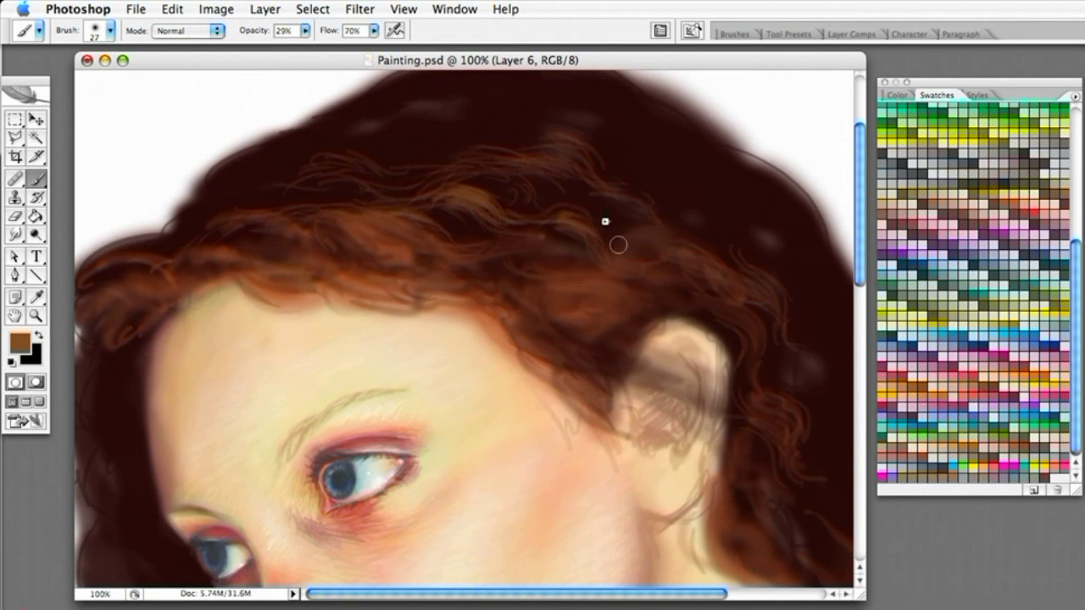
# Set the brush to 17 px at 44% opacity and paint fine golden-brown strands along the hairline and above the ear.
pyautogui.click(306, 32)
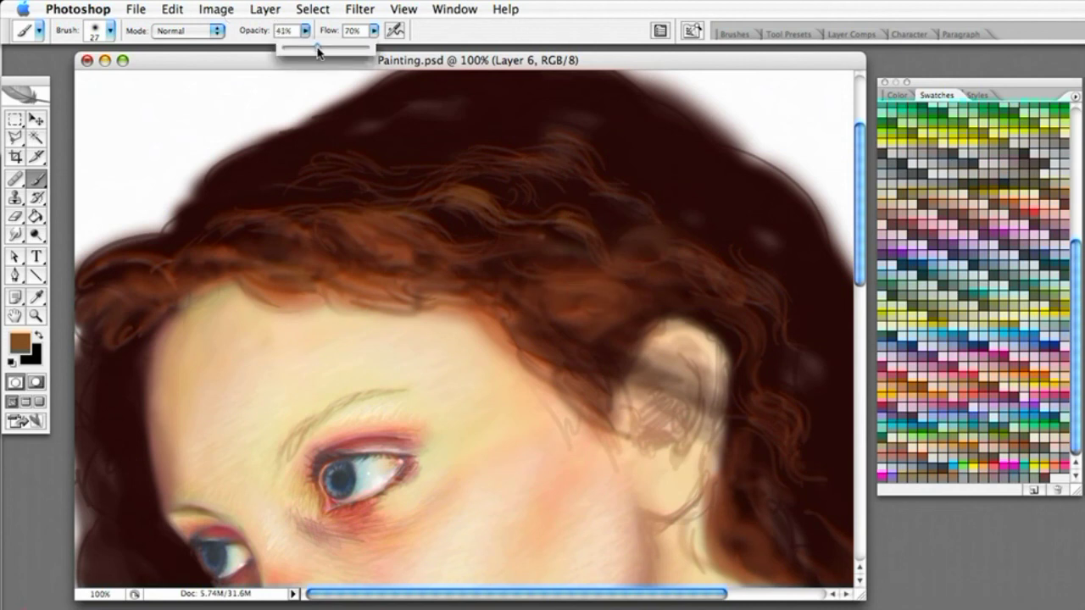
pyautogui.click(109, 32)
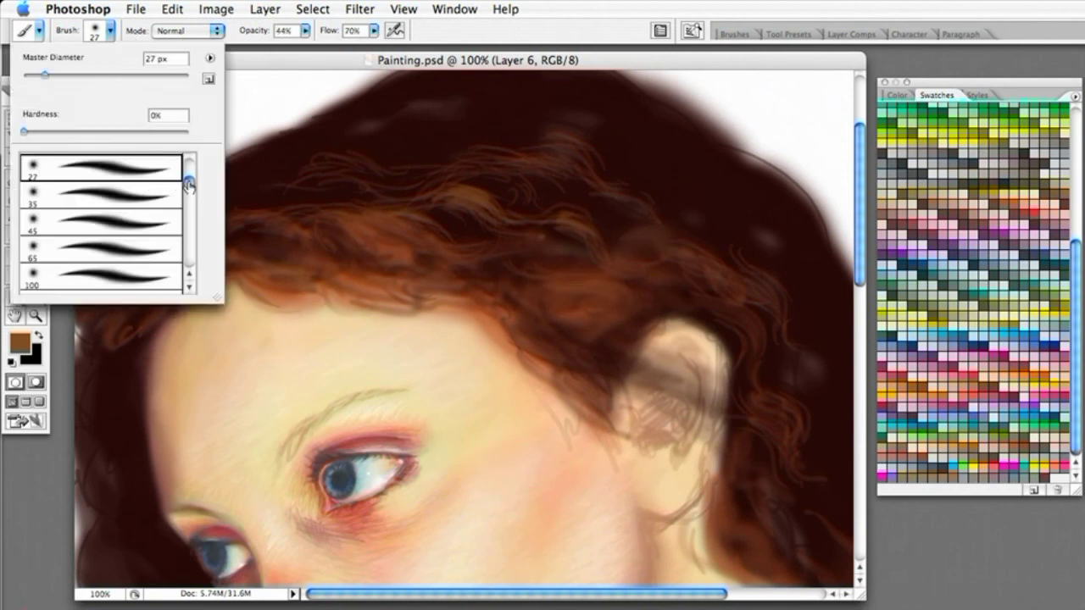
pyautogui.click(190, 273)
pyautogui.click(188, 271)
pyautogui.click(131, 174)
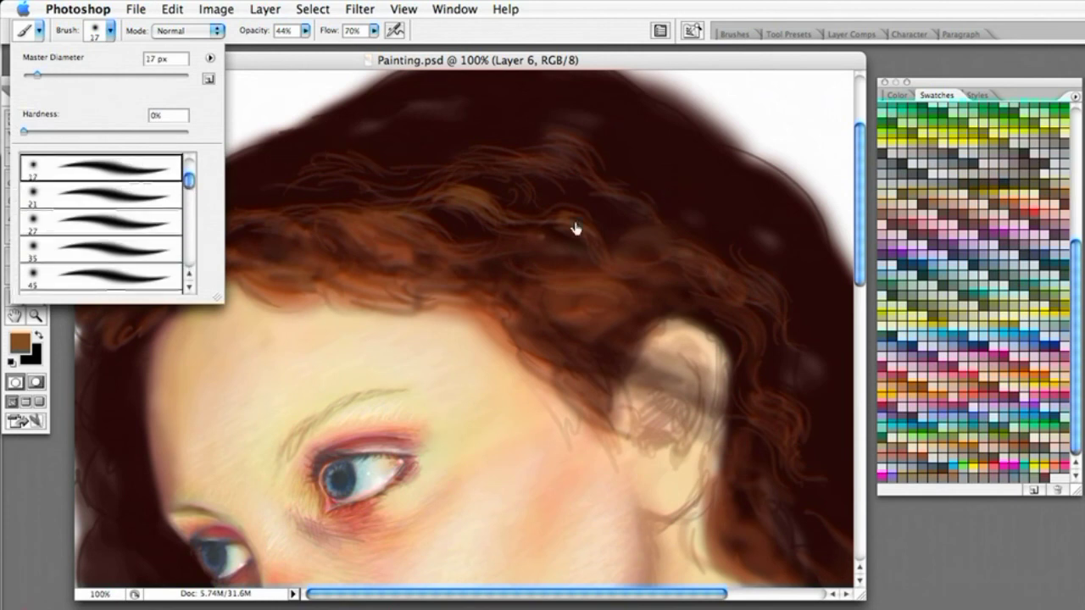
pyautogui.click(604, 288)
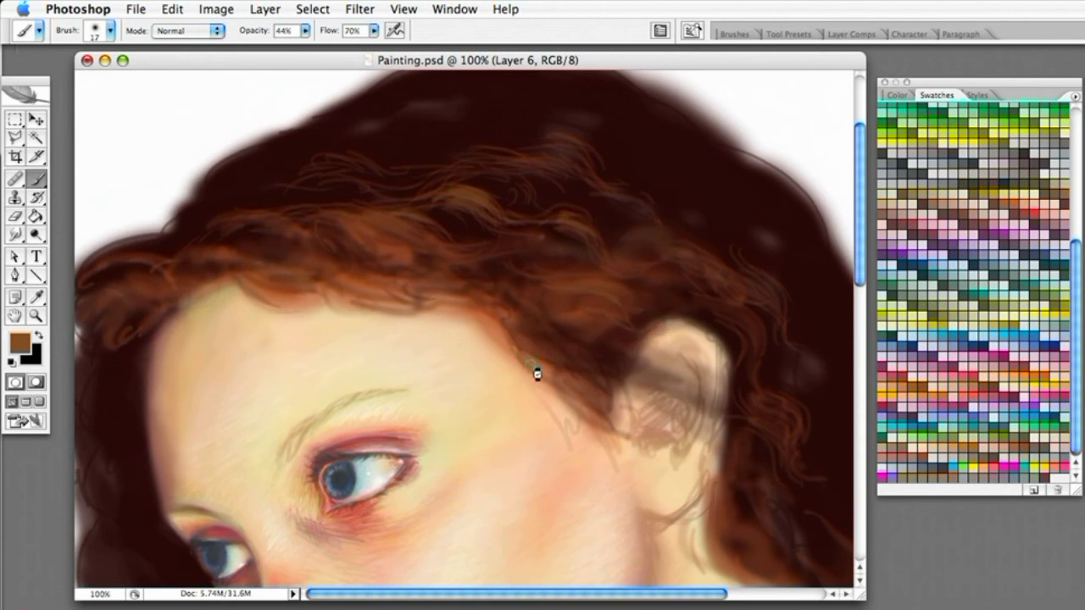
pyautogui.moveTo(523, 365)
pyautogui.mouseDown()
pyautogui.moveTo(627, 431)
pyautogui.moveTo(540, 376)
pyautogui.moveTo(600, 454)
pyautogui.mouseUp()
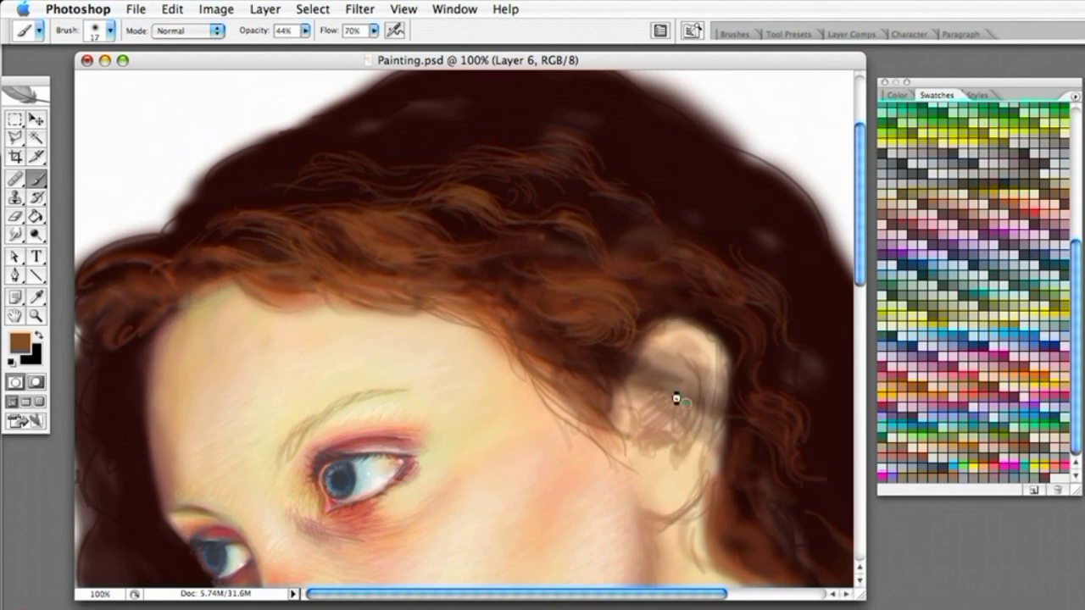
# Change the foreground colour to the lighter golden brown ae6a21.
pyautogui.click(20, 344)
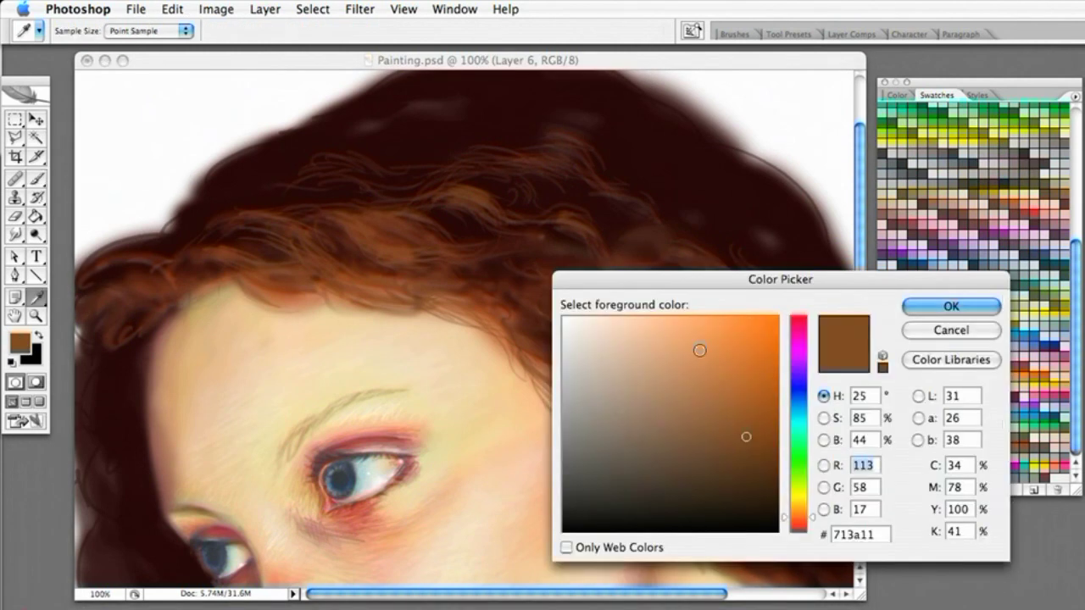
pyautogui.moveTo(741, 407)
pyautogui.mouseDown()
pyautogui.moveTo(740, 423)
pyautogui.moveTo(739, 410)
pyautogui.mouseUp()
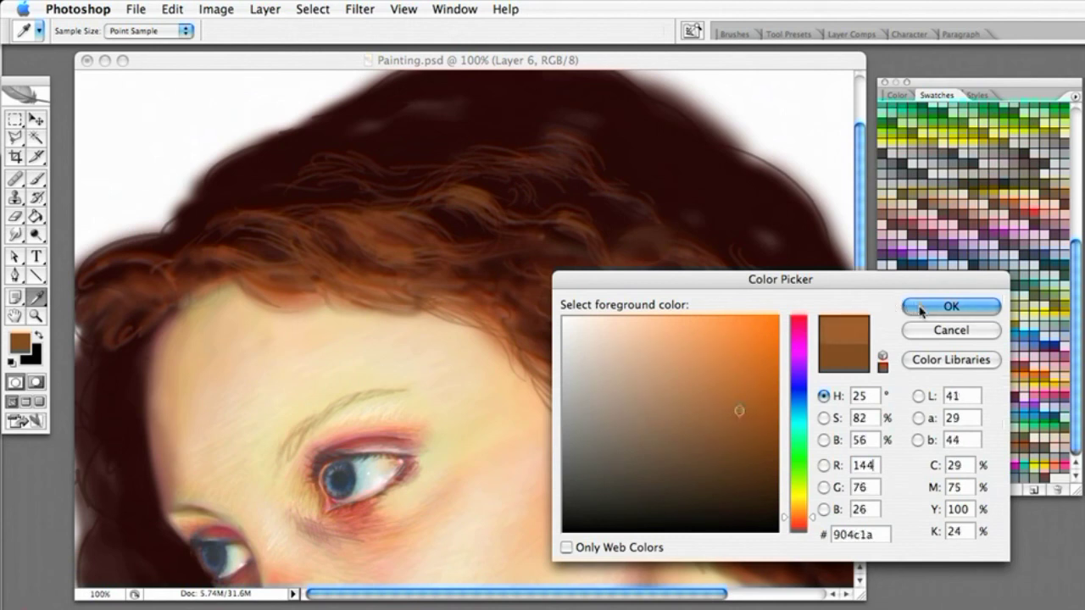
pyautogui.moveTo(737, 389); pyautogui.dragTo(740, 393)
pyautogui.moveTo(784, 517); pyautogui.dragTo(784, 513)
pyautogui.moveTo(741, 386); pyautogui.dragTo(736, 382)
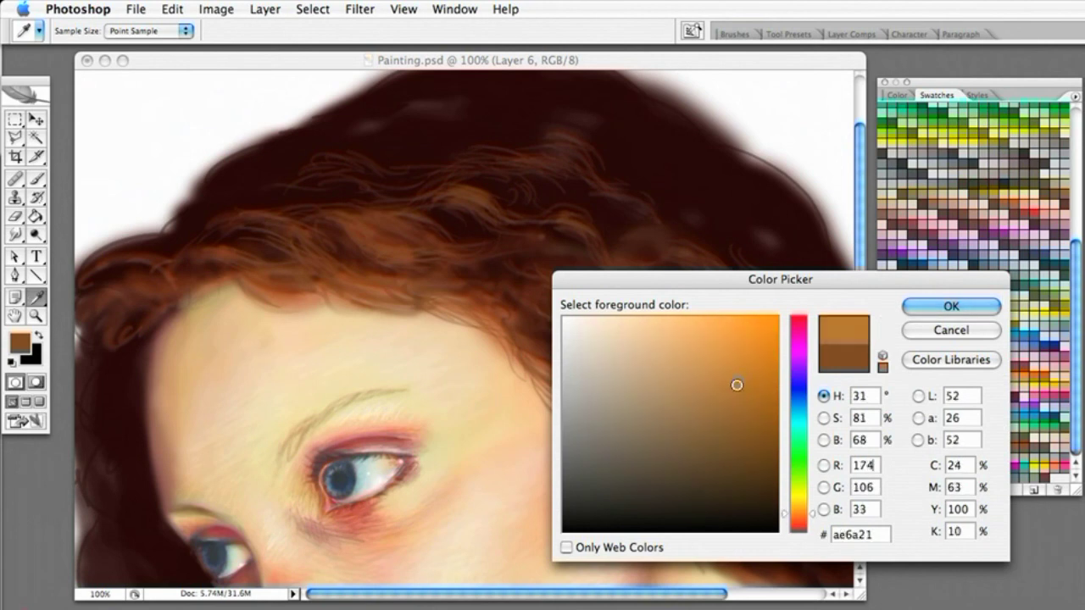
pyautogui.click(932, 305)
pyautogui.moveTo(863, 225); pyautogui.dragTo(863, 284)
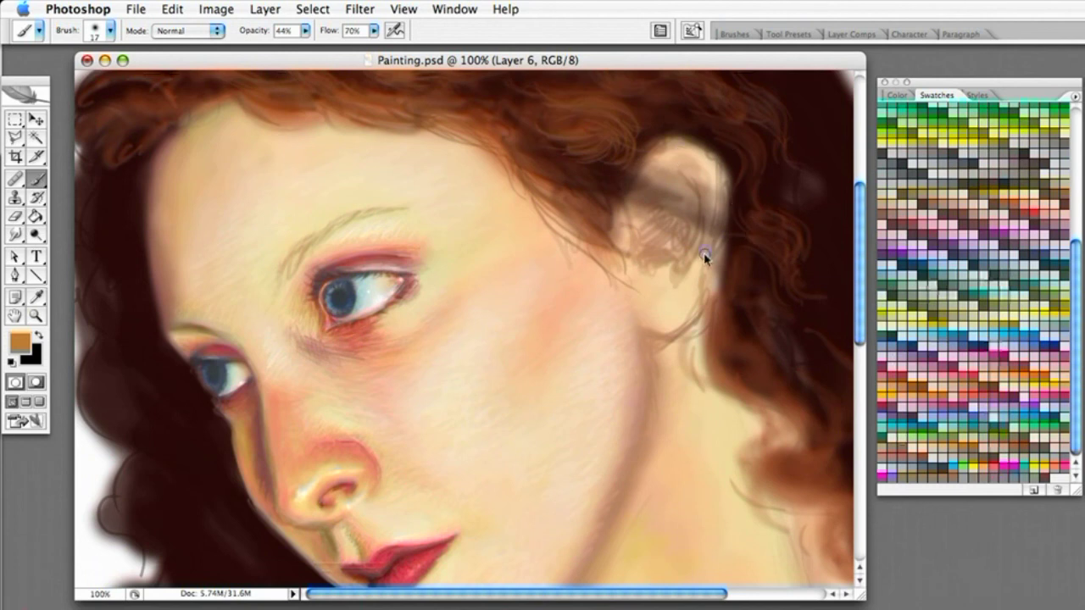
# Sample an orange-brown from the front hair and shift it to a bright golden yellow as the foreground colour.
pyautogui.click(885, 298)
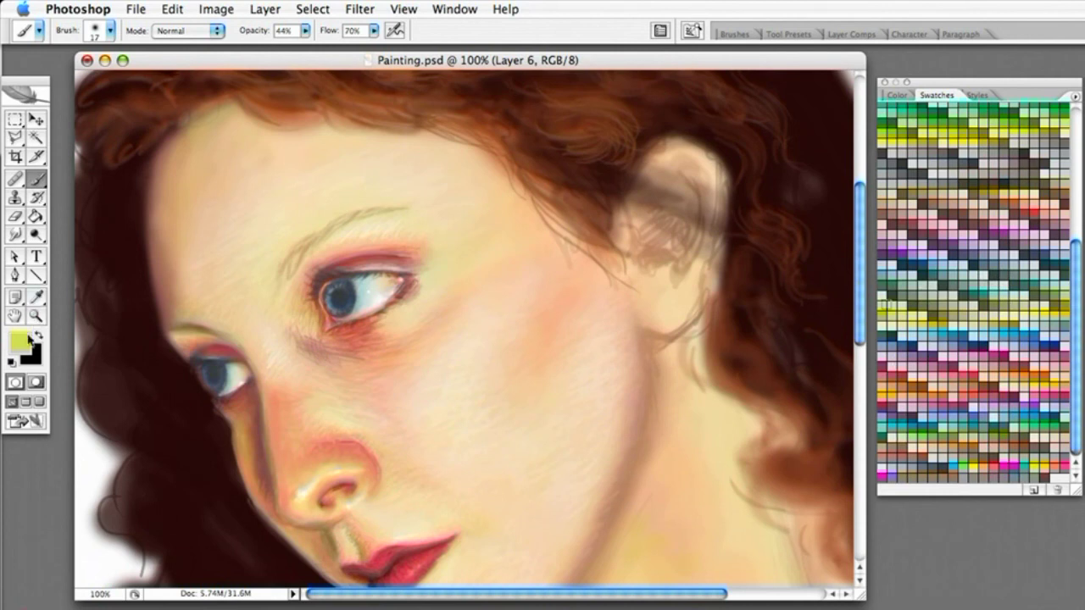
pyautogui.click(37, 301)
pyautogui.click(373, 102)
pyautogui.click(28, 345)
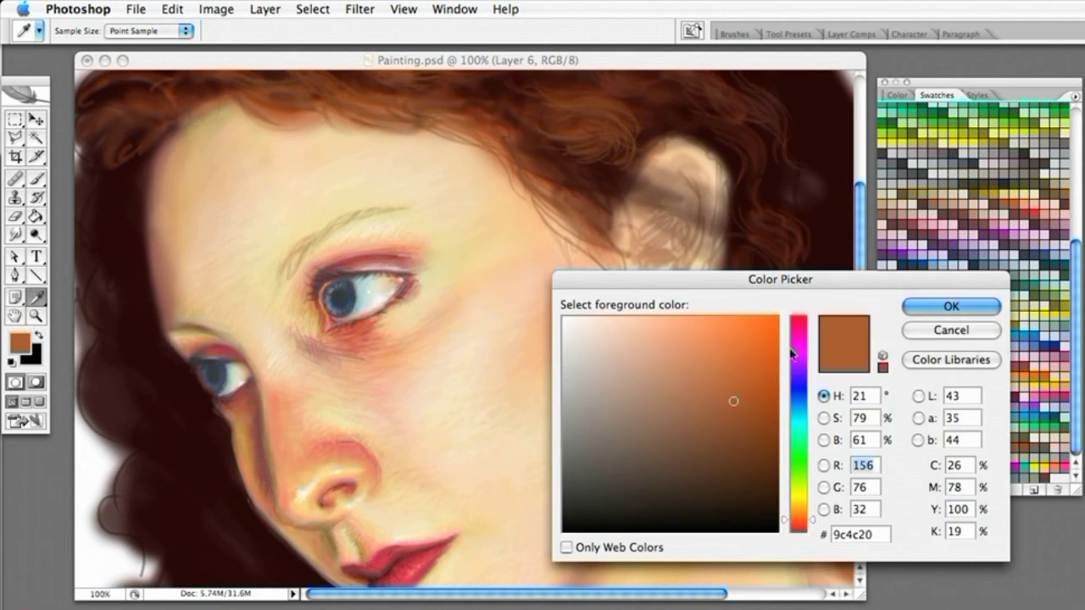
pyautogui.moveTo(717, 370)
pyautogui.mouseDown()
pyautogui.moveTo(711, 363)
pyautogui.moveTo(710, 373)
pyautogui.mouseUp()
pyautogui.moveTo(782, 519); pyautogui.dragTo(781, 509)
pyautogui.moveTo(711, 373); pyautogui.dragTo(718, 387)
pyautogui.moveTo(784, 519); pyautogui.dragTo(782, 512)
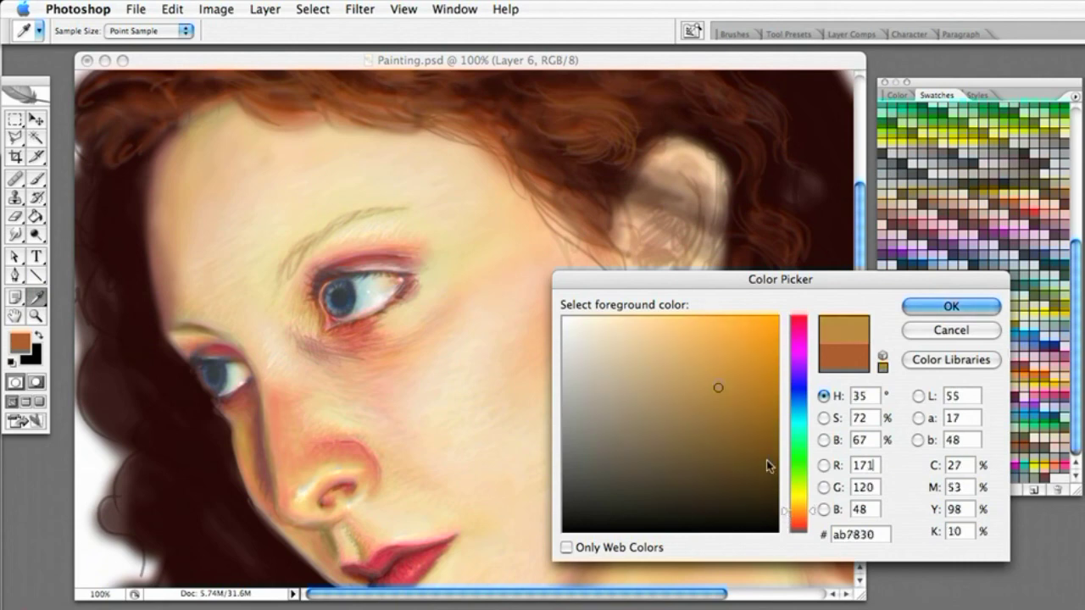
pyautogui.moveTo(734, 377); pyautogui.dragTo(737, 366)
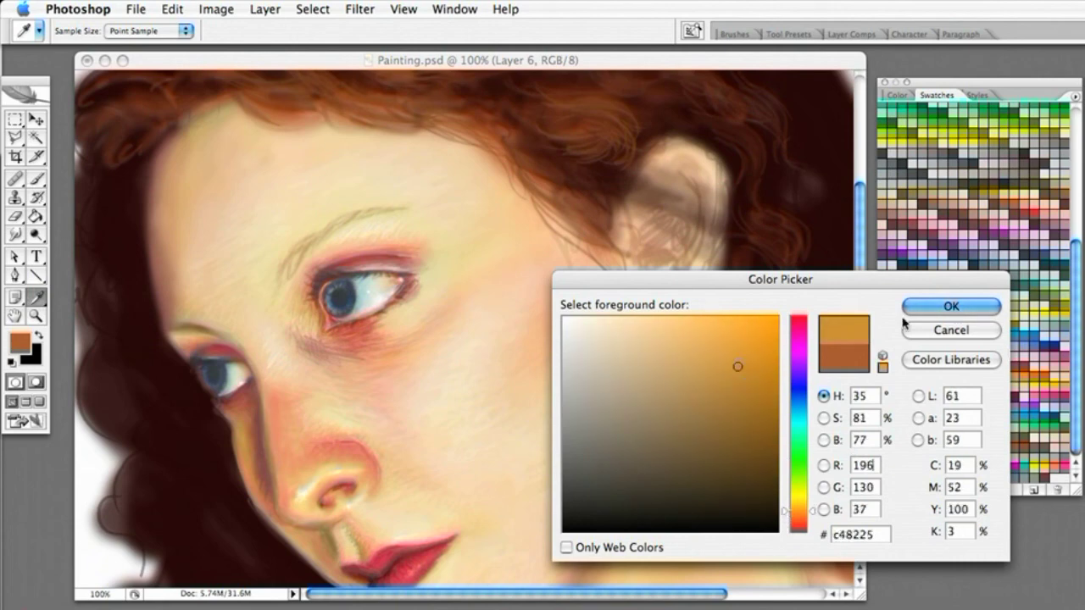
pyautogui.moveTo(785, 514); pyautogui.dragTo(784, 507)
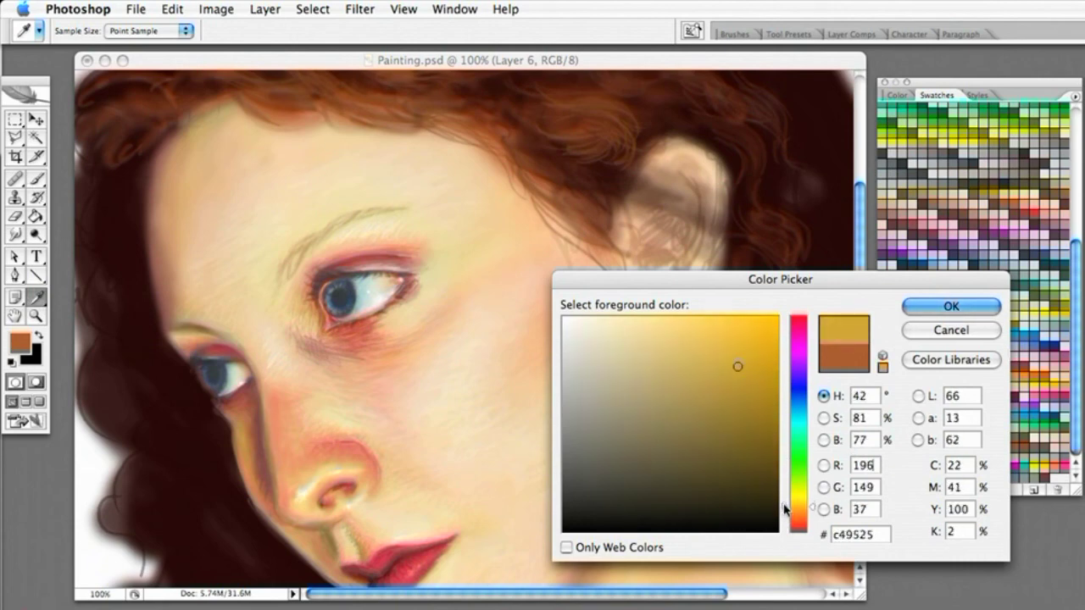
pyautogui.moveTo(738, 367); pyautogui.dragTo(759, 358)
pyautogui.moveTo(784, 506); pyautogui.dragTo(784, 509)
pyautogui.click(941, 303)
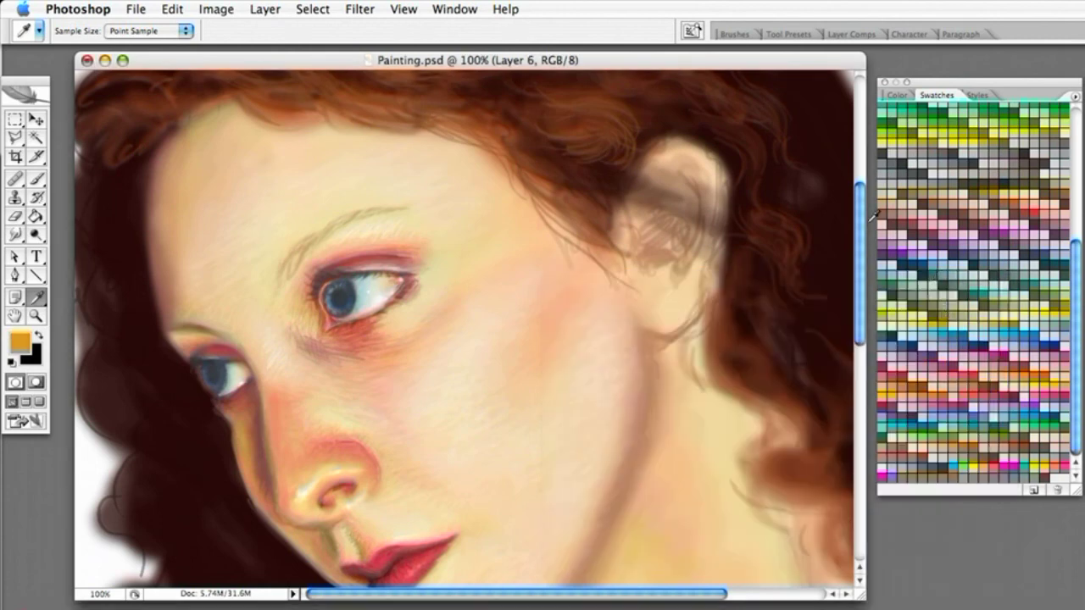
# Brush fine golden-yellow highlights into the front curls, the crown waves and the curl above the ear.
pyautogui.moveTo(860, 230); pyautogui.dragTo(860, 158)
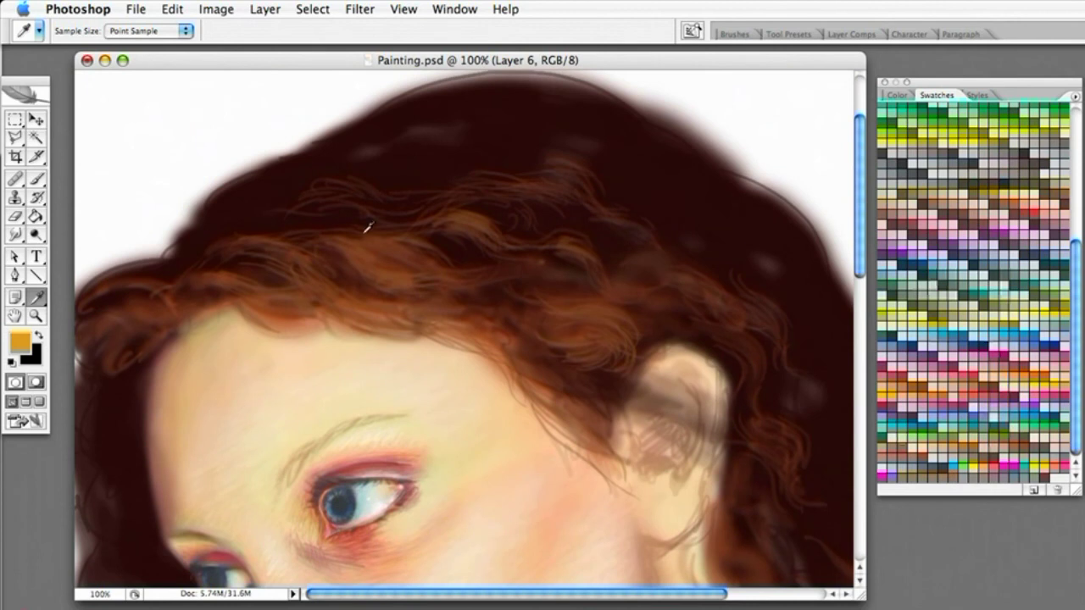
pyautogui.click(37, 179)
pyautogui.moveTo(326, 243); pyautogui.dragTo(361, 268)
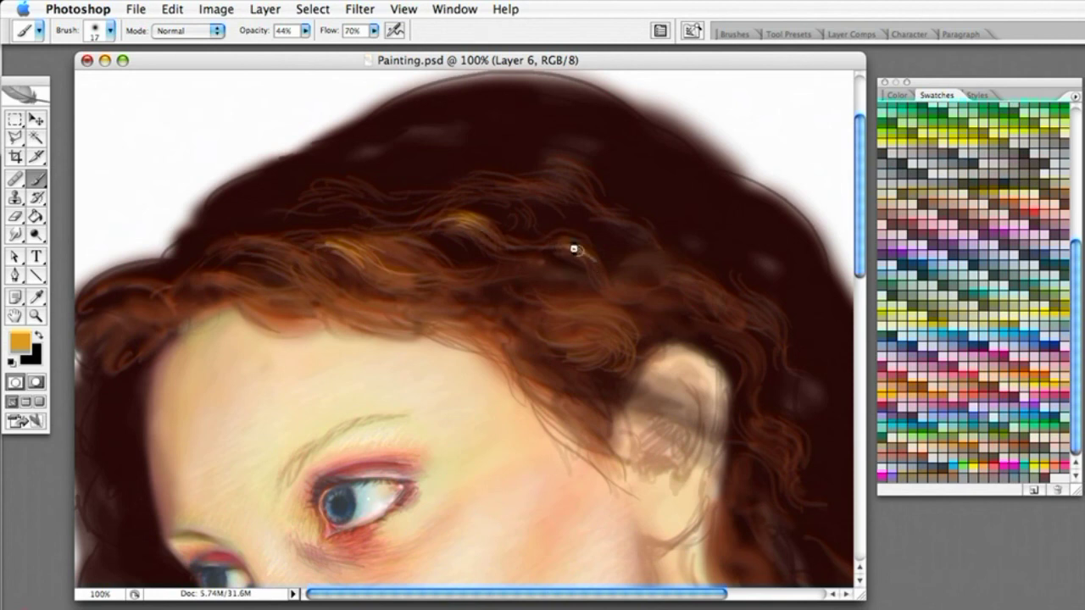
pyautogui.moveTo(572, 250); pyautogui.dragTo(594, 273)
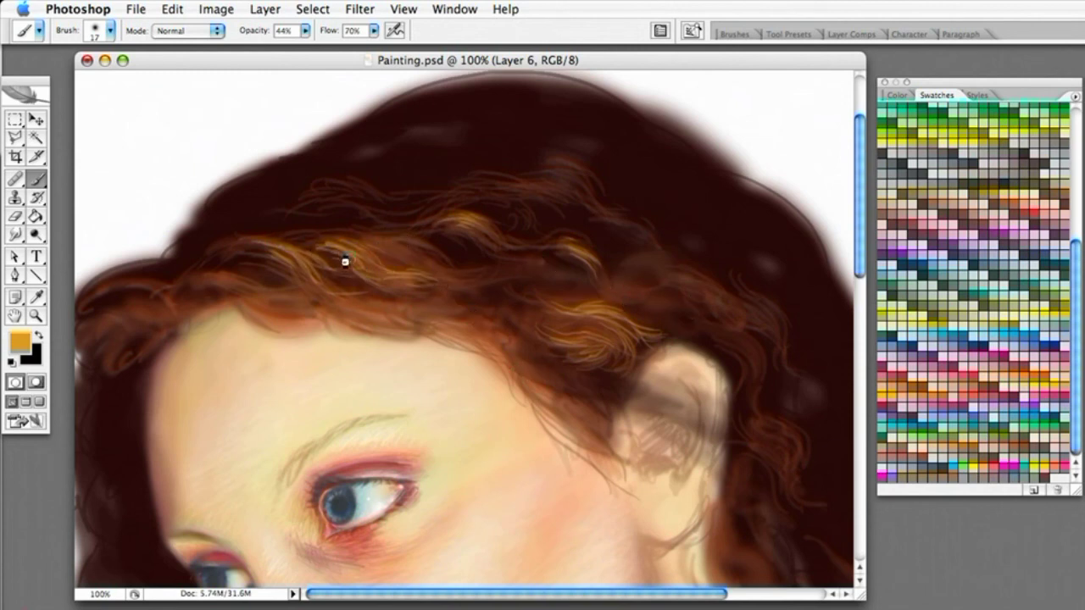
# Sample the reddish brown from the front curls with the Eyedropper and return to the 17 px Brush.
pyautogui.scroll(-8, 394, 362)
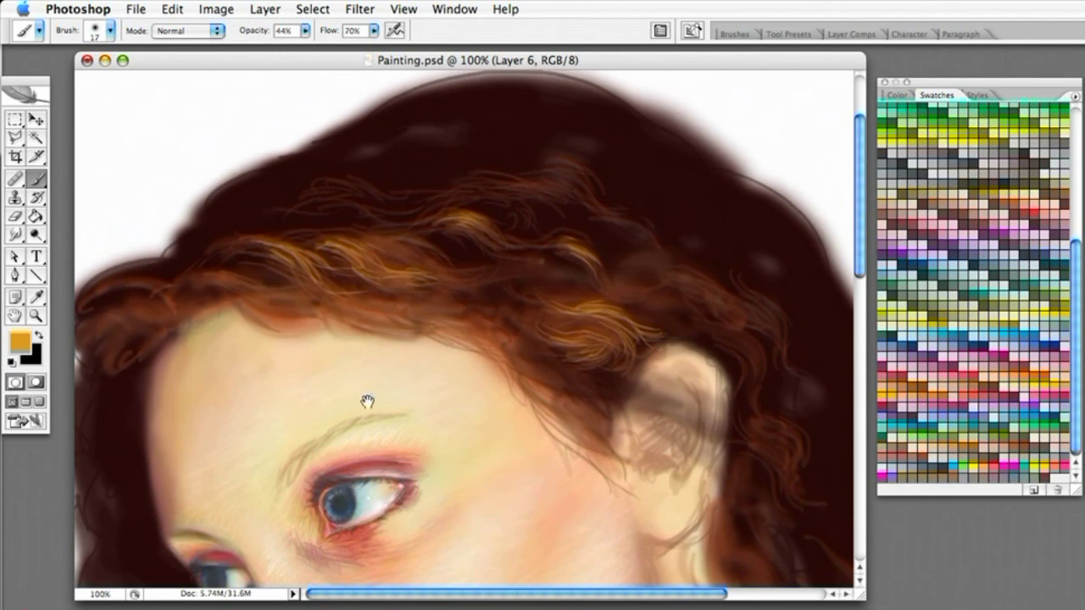
pyautogui.scroll(2, 150, 165)
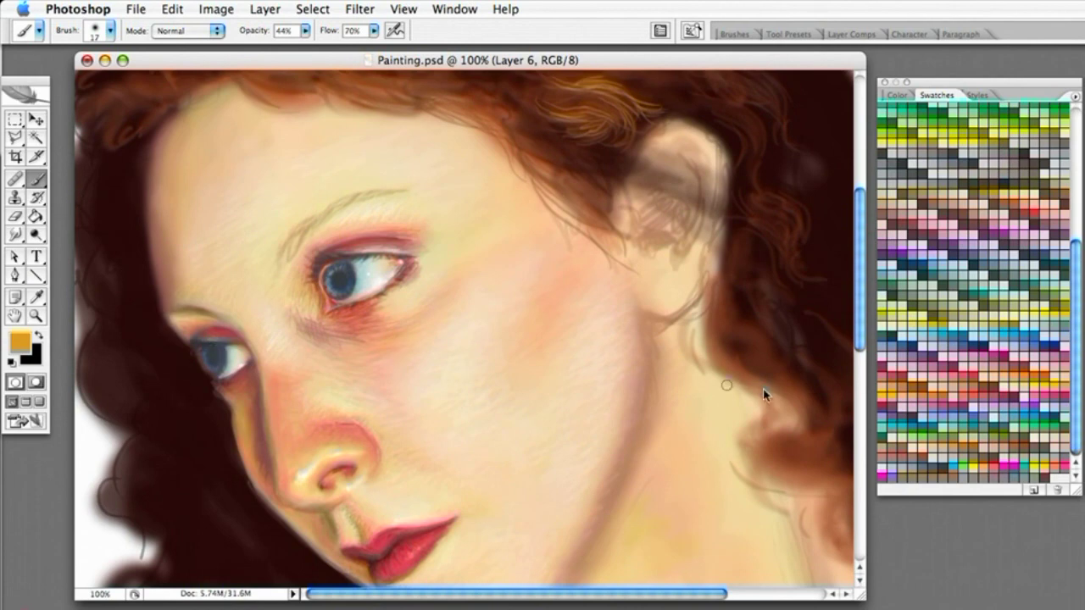
pyautogui.press('super+minus')
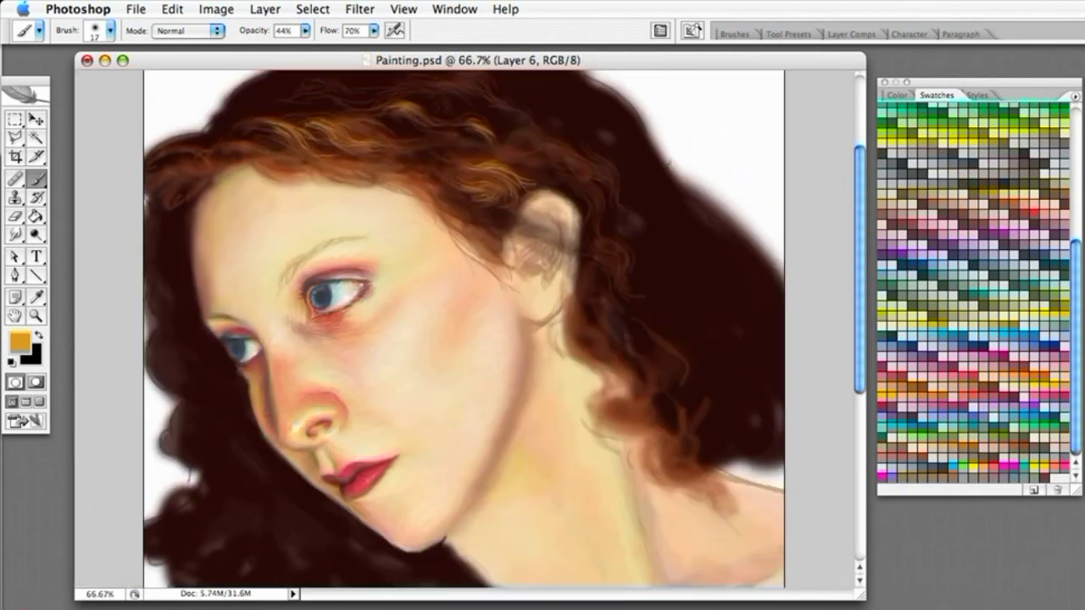
pyautogui.press('super+minus')
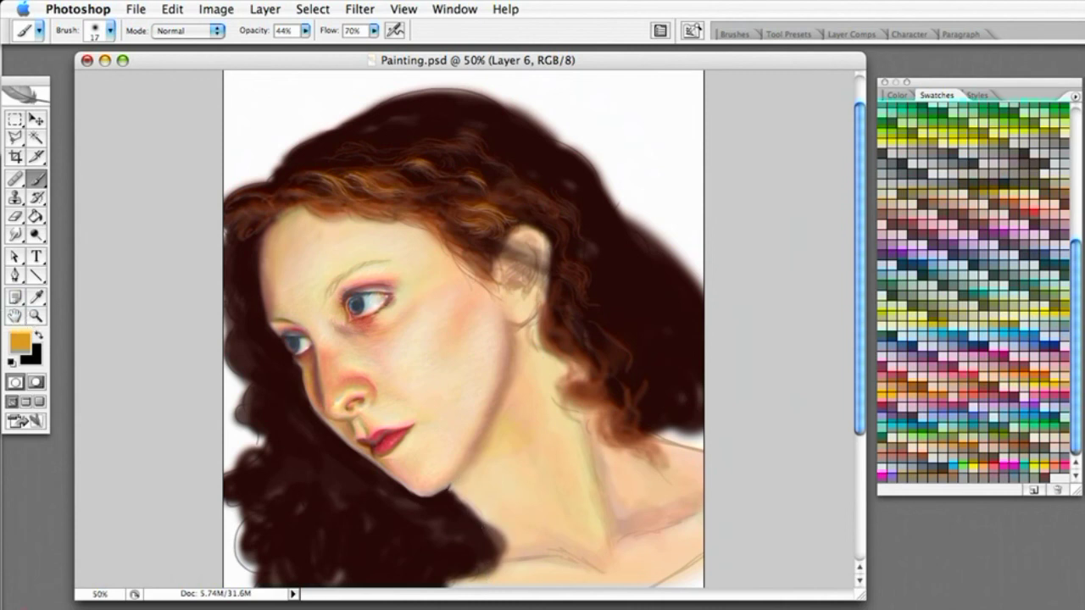
pyautogui.click(35, 315)
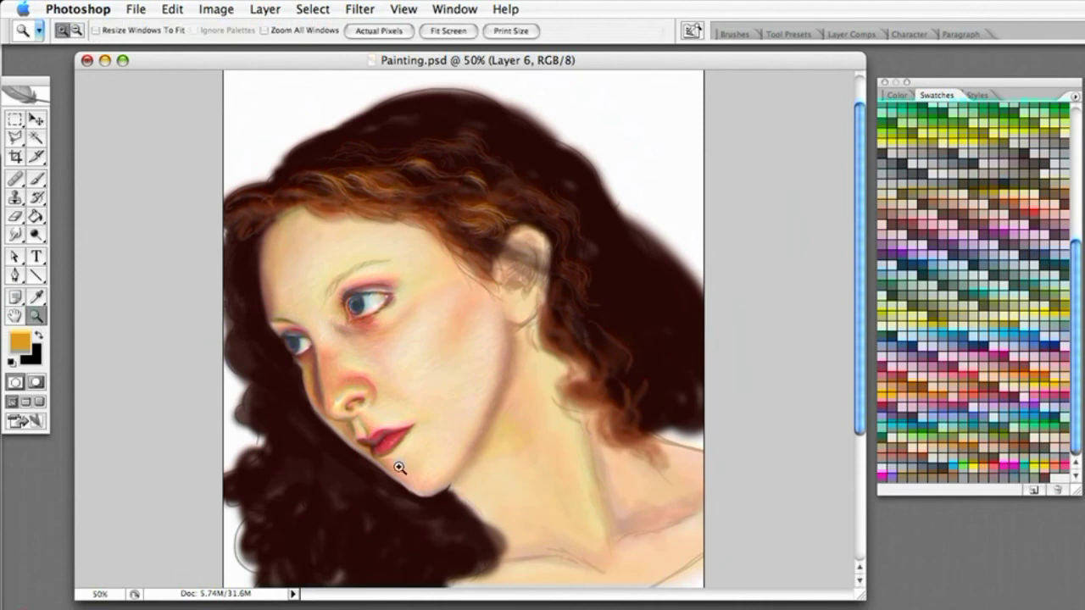
pyautogui.moveTo(397, 466); pyautogui.dragTo(542, 563)
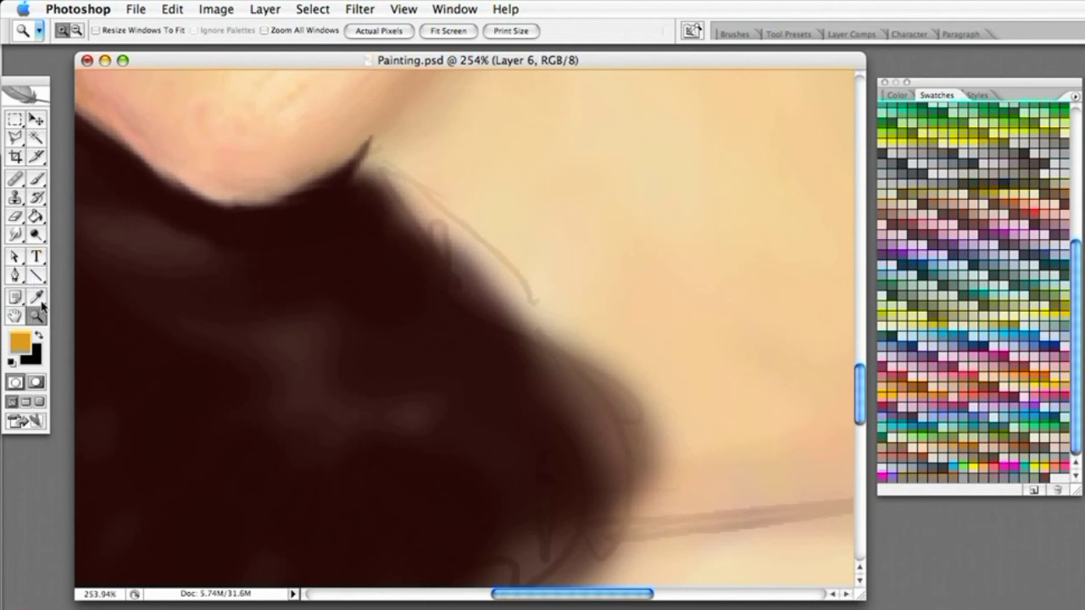
pyautogui.click(38, 179)
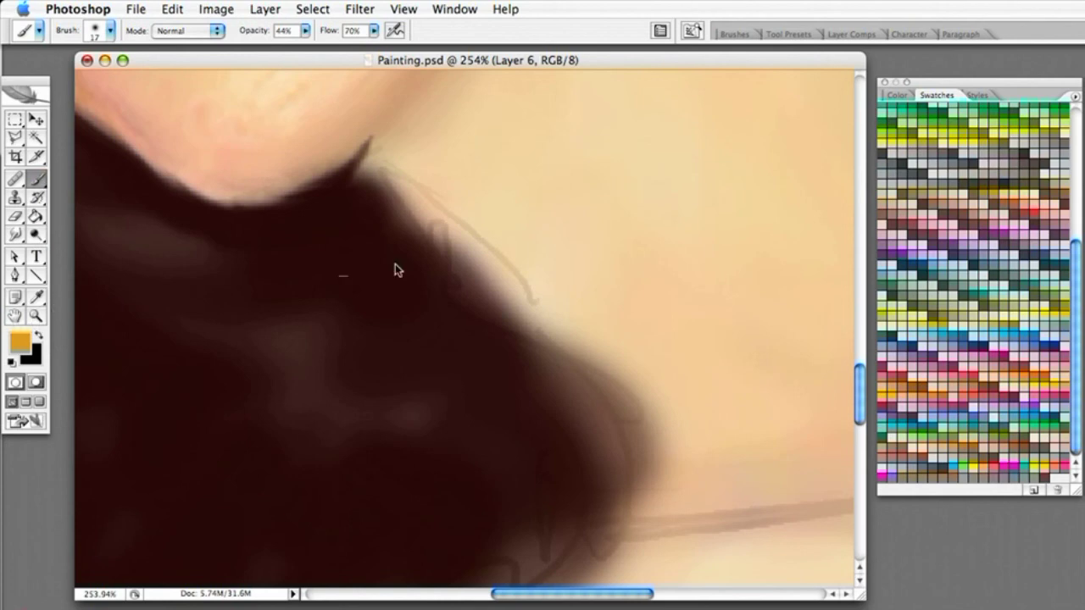
pyautogui.moveTo(456, 161); pyautogui.dragTo(475, 373)
pyautogui.moveTo(429, 200); pyautogui.dragTo(527, 458)
pyautogui.moveTo(413, 186)
pyautogui.mouseDown()
pyautogui.moveTo(508, 440)
pyautogui.moveTo(361, 220)
pyautogui.moveTo(419, 293)
pyautogui.moveTo(349, 228)
pyautogui.mouseUp()
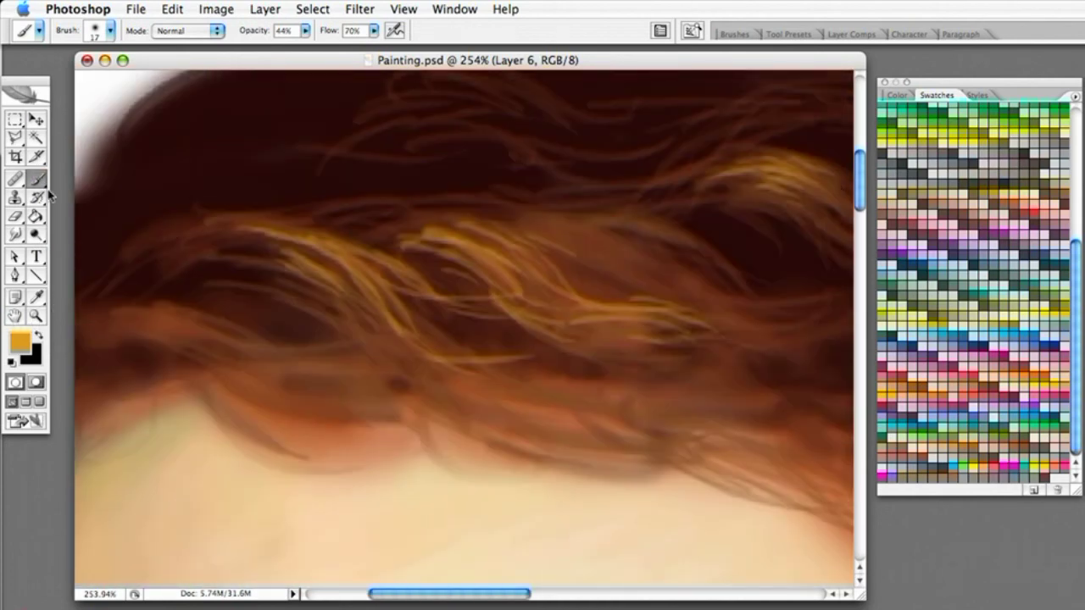
pyautogui.click(37, 298)
pyautogui.click(170, 296)
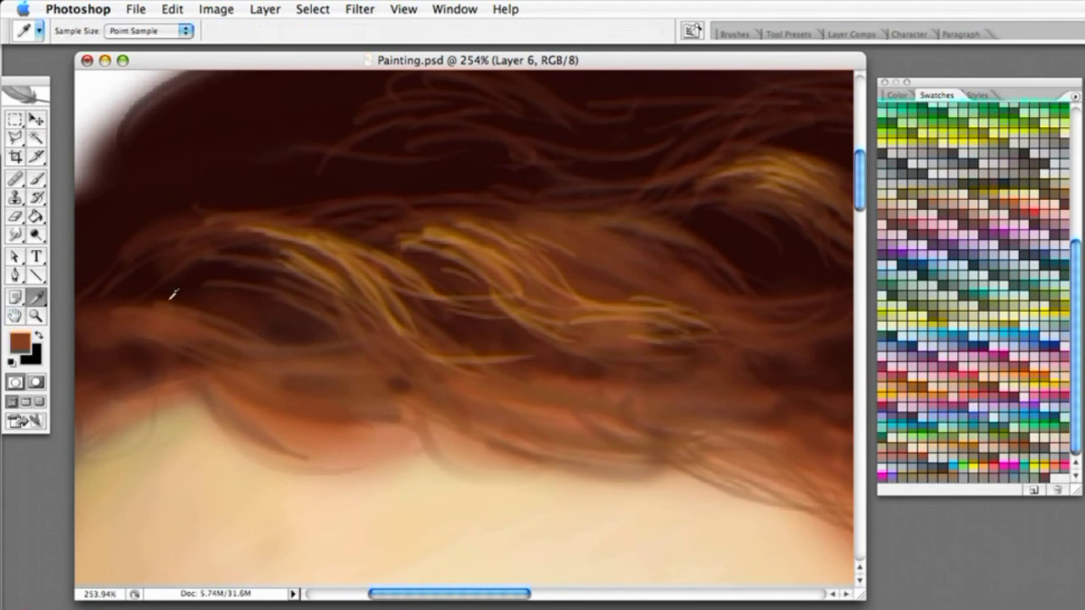
pyautogui.click(38, 183)
# Paint loose reddish-brown wisps along the edge of the dark hair beneath the chin, overlapping the neck.
pyautogui.moveTo(339, 461)
pyautogui.mouseDown()
pyautogui.moveTo(365, 438)
pyautogui.moveTo(351, 347)
pyautogui.moveTo(365, 191)
pyautogui.moveTo(342, 305)
pyautogui.moveTo(351, 245)
pyautogui.moveTo(431, 317)
pyautogui.moveTo(347, 252)
pyautogui.mouseUp()
pyautogui.moveTo(206, 211); pyautogui.dragTo(281, 280)
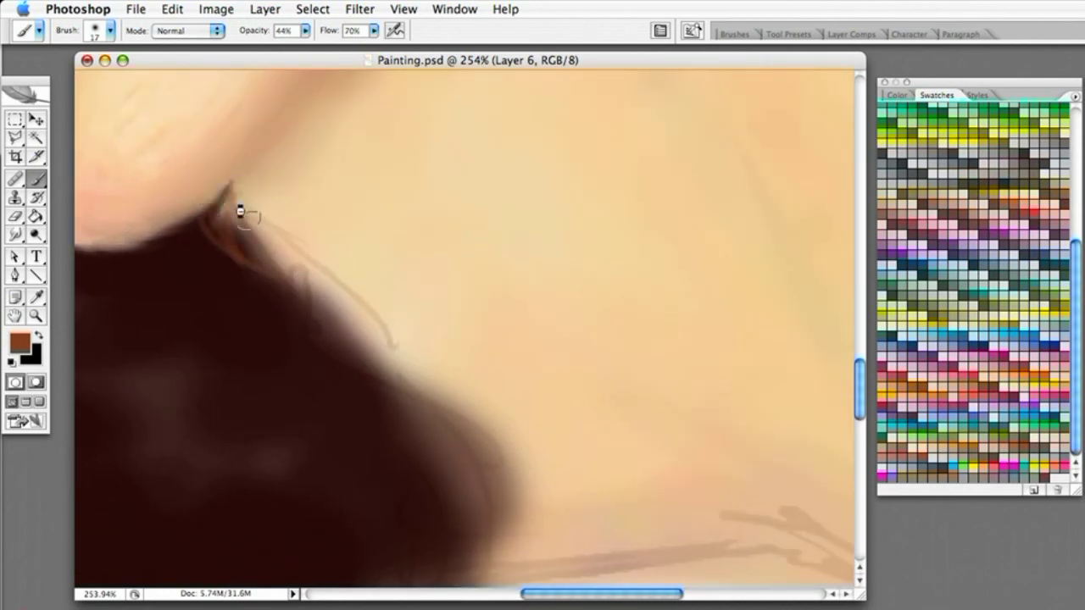
pyautogui.moveTo(226, 206)
pyautogui.mouseDown()
pyautogui.moveTo(292, 289)
pyautogui.moveTo(239, 214)
pyautogui.moveTo(329, 293)
pyautogui.mouseUp()
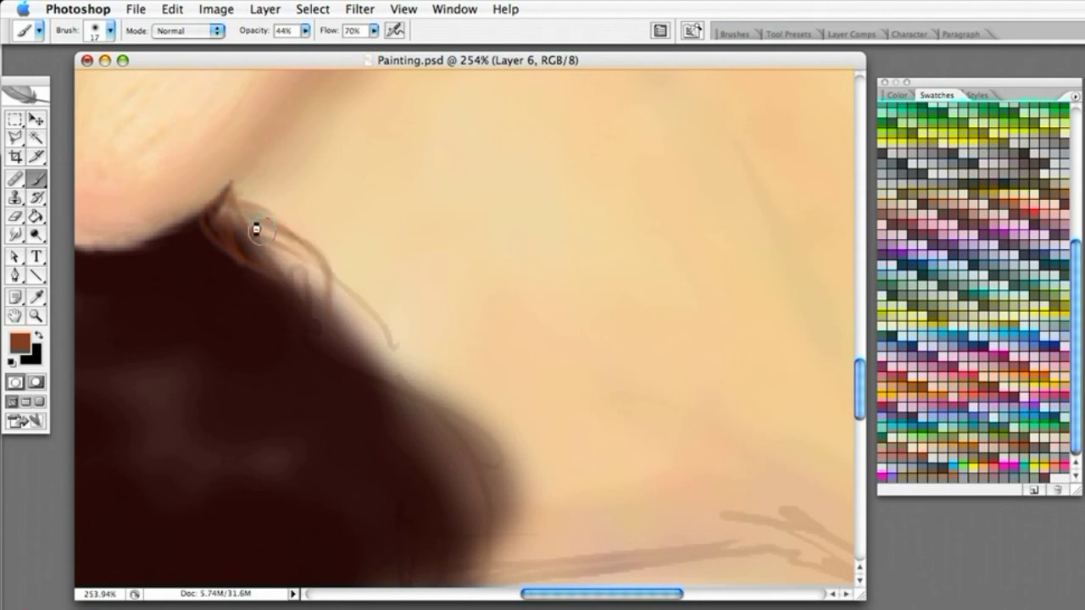
pyautogui.moveTo(238, 216)
pyautogui.mouseDown()
pyautogui.moveTo(320, 344)
pyautogui.moveTo(317, 331)
pyautogui.moveTo(364, 380)
pyautogui.moveTo(315, 330)
pyautogui.mouseUp()
pyautogui.moveTo(249, 211)
pyautogui.mouseDown()
pyautogui.moveTo(360, 297)
pyautogui.moveTo(321, 254)
pyautogui.moveTo(348, 308)
pyautogui.mouseUp()
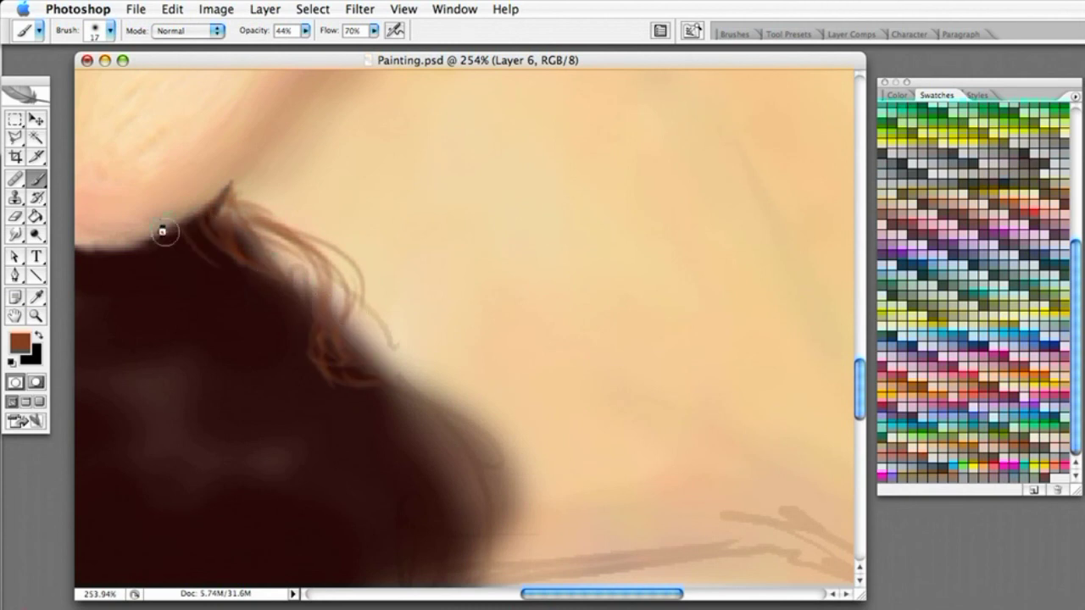
pyautogui.moveTo(180, 244)
pyautogui.mouseDown()
pyautogui.moveTo(260, 279)
pyautogui.moveTo(334, 343)
pyautogui.moveTo(348, 382)
pyautogui.moveTo(390, 429)
pyautogui.mouseUp()
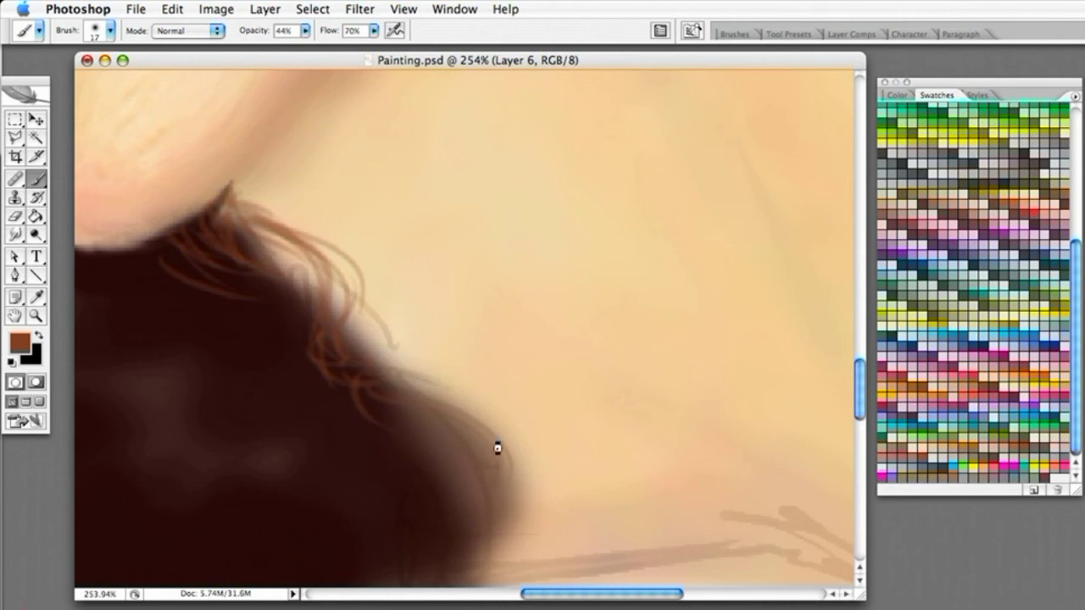
pyautogui.moveTo(480, 439)
pyautogui.mouseDown()
pyautogui.moveTo(489, 513)
pyautogui.moveTo(460, 506)
pyautogui.mouseUp()
pyautogui.moveTo(395, 368)
pyautogui.mouseDown()
pyautogui.moveTo(457, 431)
pyautogui.moveTo(492, 422)
pyautogui.moveTo(364, 280)
pyautogui.moveTo(330, 279)
pyautogui.moveTo(351, 271)
pyautogui.moveTo(414, 361)
pyautogui.mouseUp()
# Paint a wavy lock of reddish-brown strands through the middle of the dark hair below the chin.
pyautogui.moveTo(264, 300); pyautogui.dragTo(293, 419)
pyautogui.moveTo(200, 381)
pyautogui.mouseDown()
pyautogui.moveTo(297, 465)
pyautogui.moveTo(249, 457)
pyautogui.moveTo(310, 456)
pyautogui.moveTo(438, 393)
pyautogui.mouseUp()
pyautogui.moveTo(212, 315); pyautogui.dragTo(370, 375)
pyautogui.moveTo(213, 301); pyautogui.dragTo(325, 337)
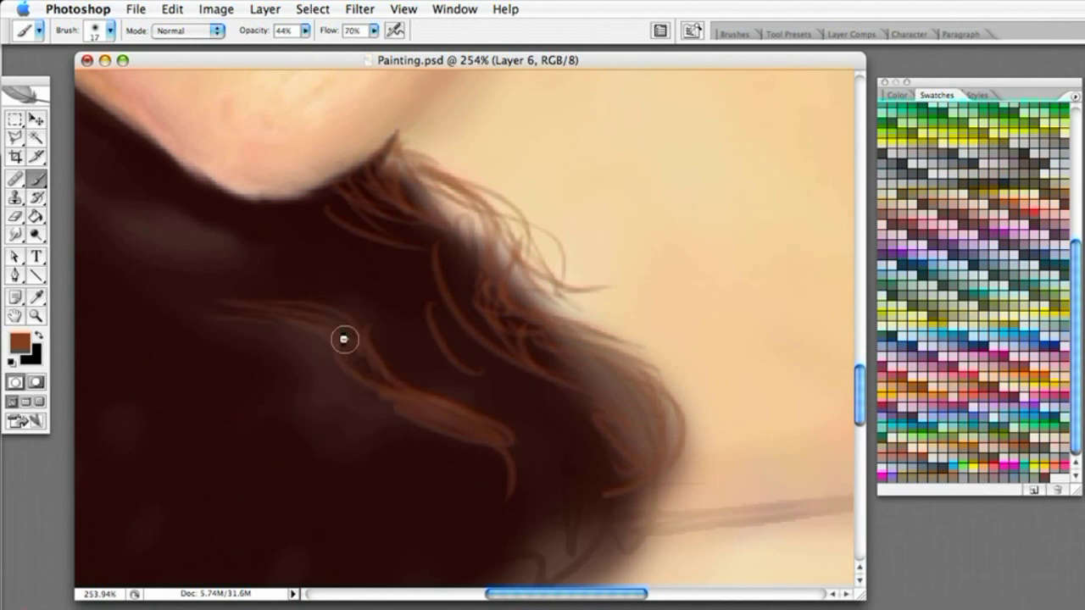
pyautogui.moveTo(353, 436); pyautogui.dragTo(385, 407)
pyautogui.moveTo(270, 326); pyautogui.dragTo(175, 268)
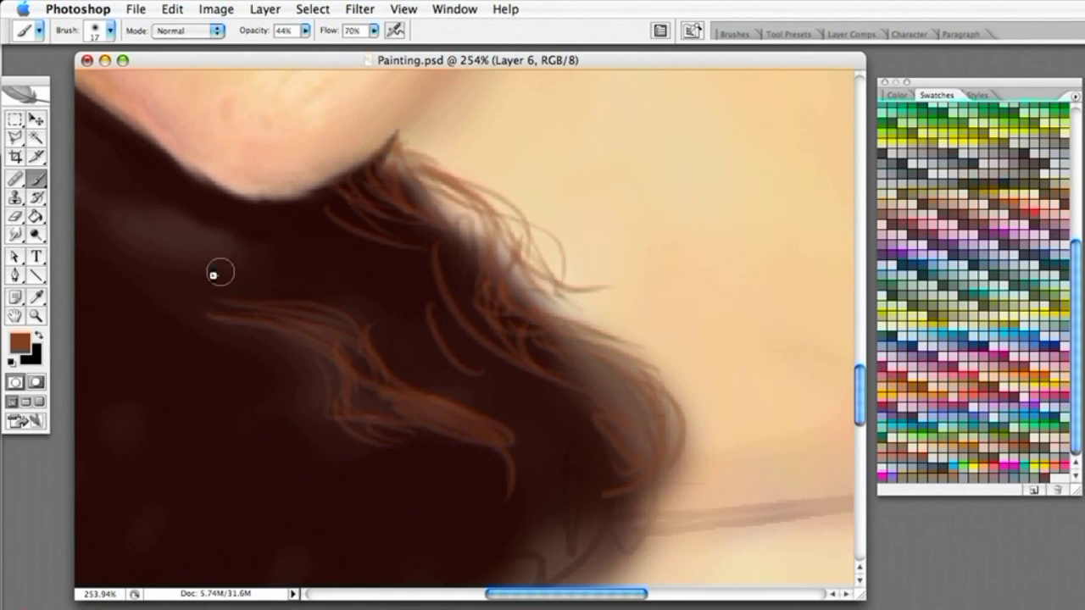
pyautogui.moveTo(410, 450)
pyautogui.mouseDown()
pyautogui.moveTo(473, 502)
pyautogui.moveTo(500, 470)
pyautogui.moveTo(512, 524)
pyautogui.mouseUp()
pyautogui.moveTo(509, 462); pyautogui.dragTo(527, 500)
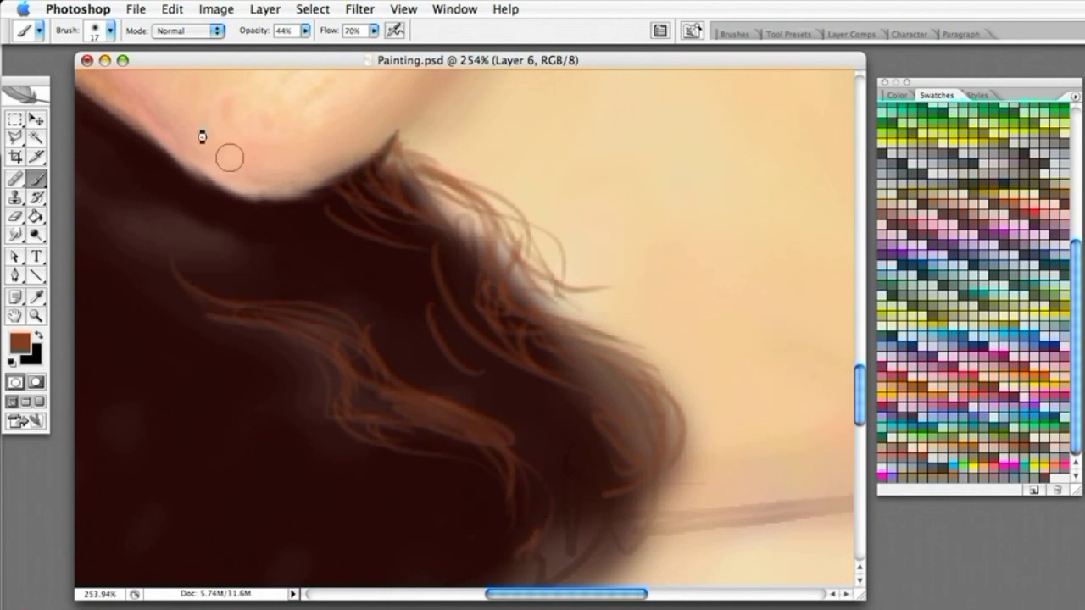
# Paint curved reddish-brown strands in the dark hair beside the jawline, below the lips.
pyautogui.moveTo(213, 212); pyautogui.dragTo(261, 237)
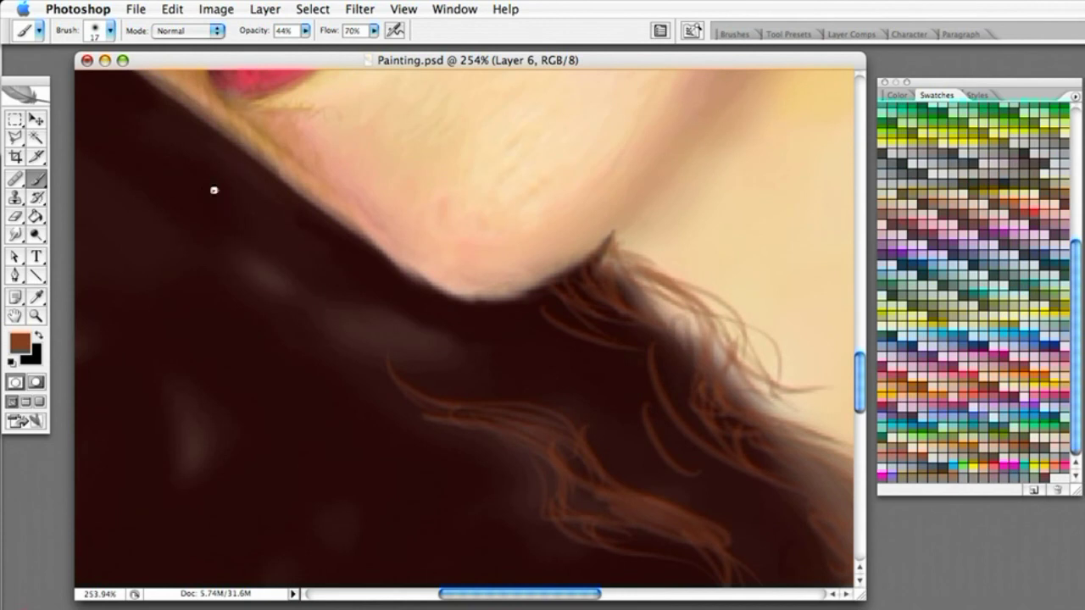
pyautogui.moveTo(217, 178); pyautogui.dragTo(275, 270)
pyautogui.moveTo(227, 197); pyautogui.dragTo(318, 286)
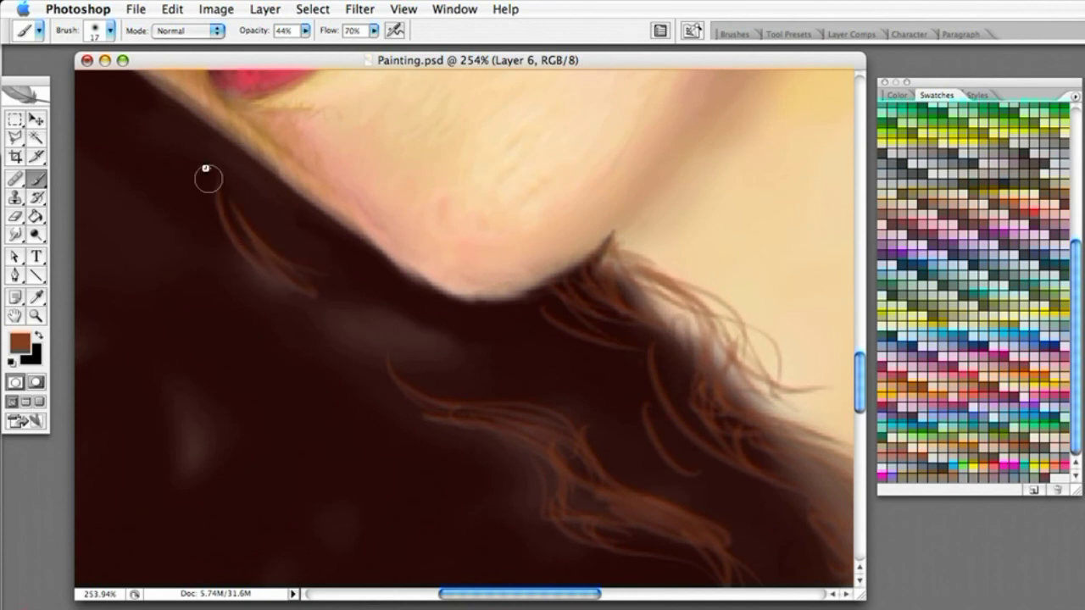
pyautogui.moveTo(206, 164)
pyautogui.mouseDown()
pyautogui.moveTo(225, 274)
pyautogui.moveTo(258, 301)
pyautogui.mouseUp()
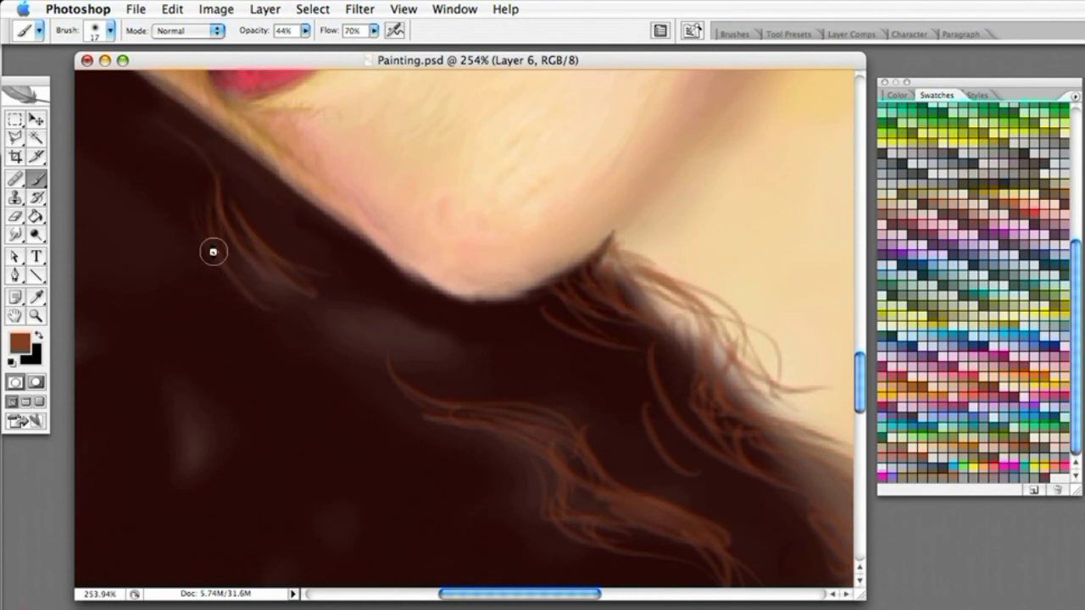
pyautogui.moveTo(210, 153)
pyautogui.mouseDown()
pyautogui.moveTo(244, 235)
pyautogui.moveTo(331, 310)
pyautogui.moveTo(187, 217)
pyautogui.moveTo(296, 208)
pyautogui.moveTo(308, 259)
pyautogui.moveTo(458, 366)
pyautogui.mouseUp()
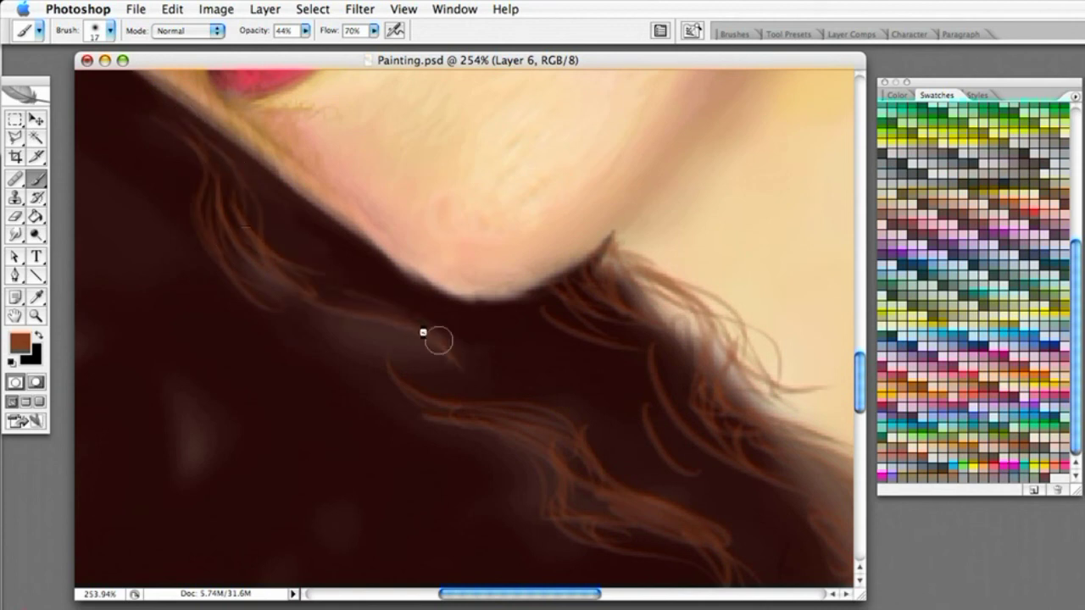
# Fill the dark hair directly under the chin with more wavy reddish-brown strands, linking the locks towards the neck.
pyautogui.moveTo(381, 294); pyautogui.dragTo(456, 340)
pyautogui.moveTo(383, 320); pyautogui.dragTo(449, 371)
pyautogui.moveTo(325, 319); pyautogui.dragTo(431, 393)
pyautogui.moveTo(381, 335); pyautogui.dragTo(447, 390)
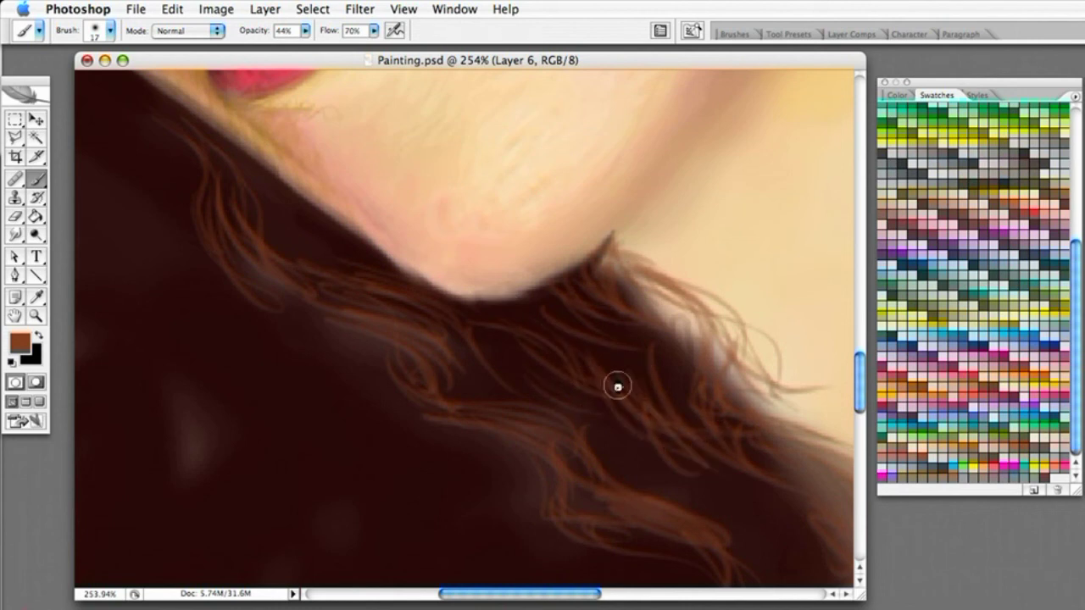
pyautogui.moveTo(700, 412); pyautogui.dragTo(471, 327)
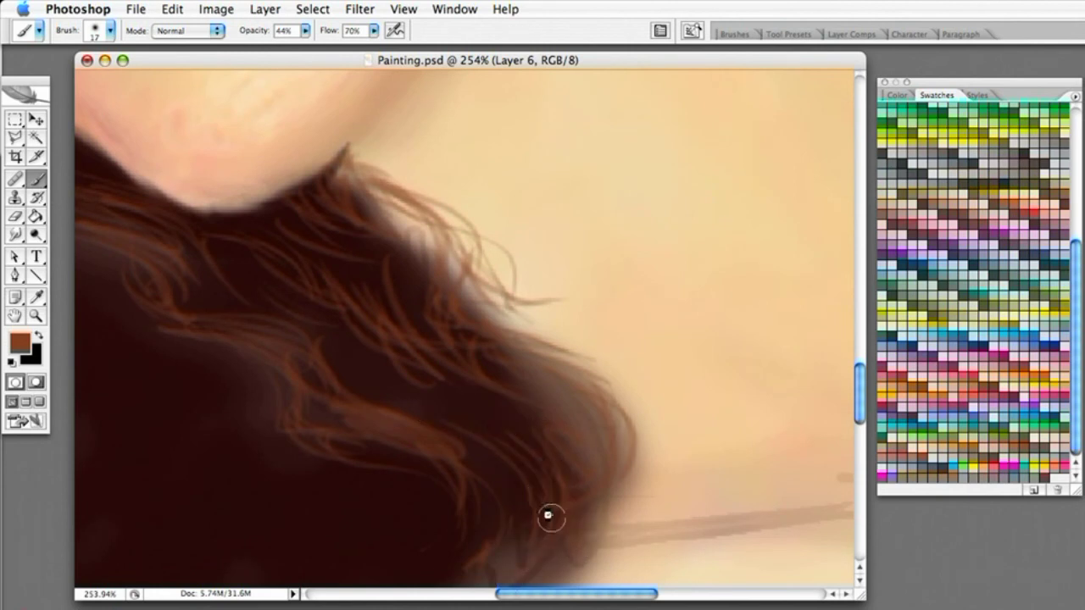
# Sample the golden tone from the front curls and paint golden wisps along the hair's edge beneath the chin, overlapping the neck.
pyautogui.moveTo(314, 165)
pyautogui.mouseDown()
pyautogui.moveTo(496, 469)
pyautogui.moveTo(467, 407)
pyautogui.moveTo(370, 314)
pyautogui.moveTo(347, 195)
pyautogui.moveTo(301, 244)
pyautogui.mouseUp()
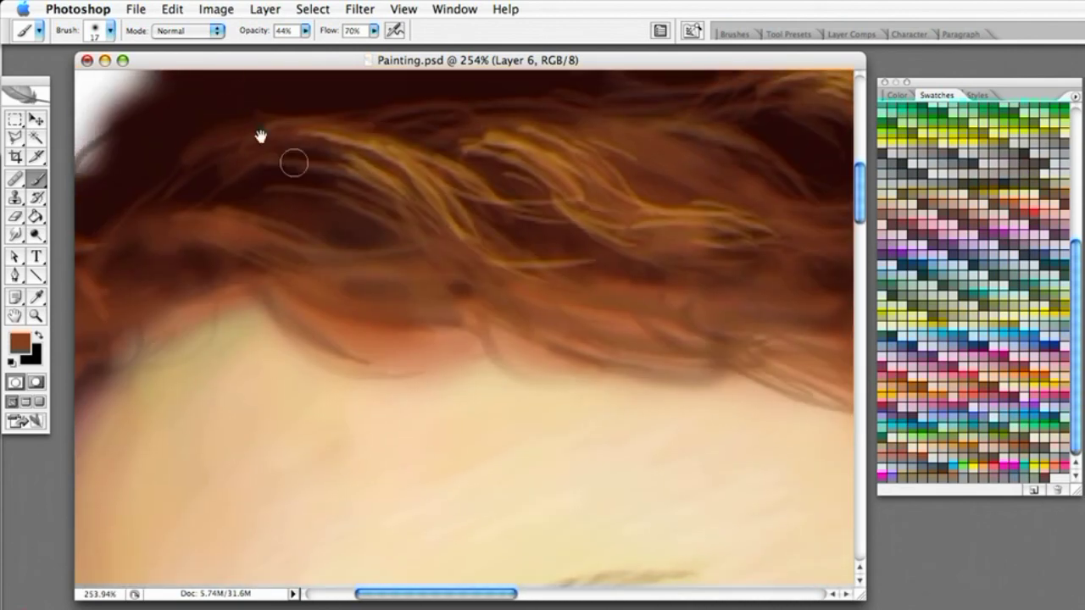
pyautogui.click(37, 298)
pyautogui.click(405, 163)
pyautogui.click(37, 180)
pyautogui.moveTo(481, 527)
pyautogui.mouseDown()
pyautogui.moveTo(452, 460)
pyautogui.moveTo(348, 424)
pyautogui.moveTo(415, 304)
pyautogui.moveTo(304, 91)
pyautogui.mouseUp()
pyautogui.moveTo(588, 430); pyautogui.dragTo(346, 272)
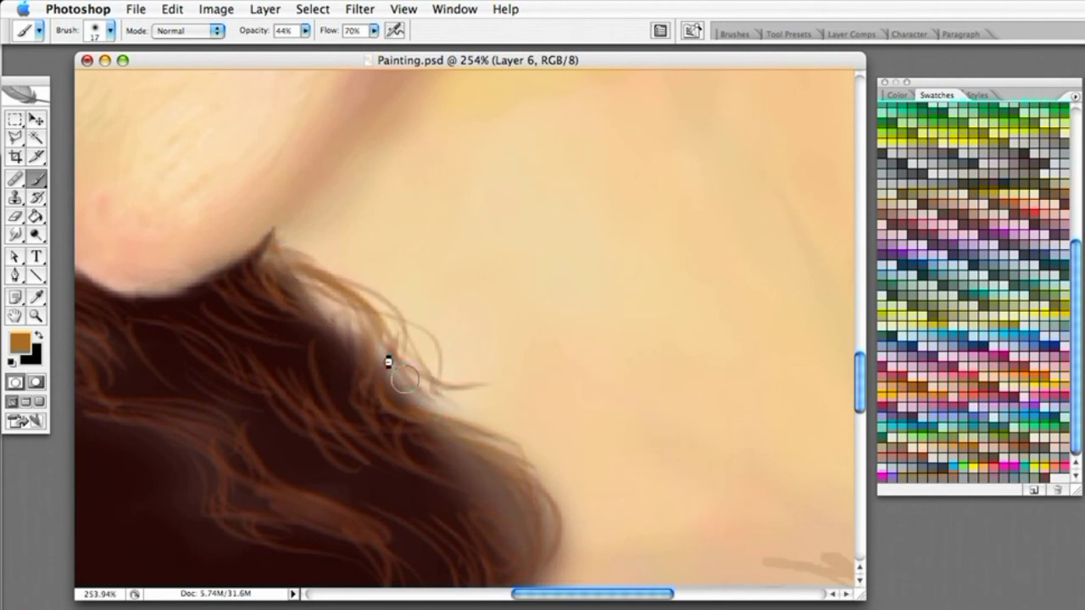
pyautogui.moveTo(361, 292); pyautogui.dragTo(526, 435)
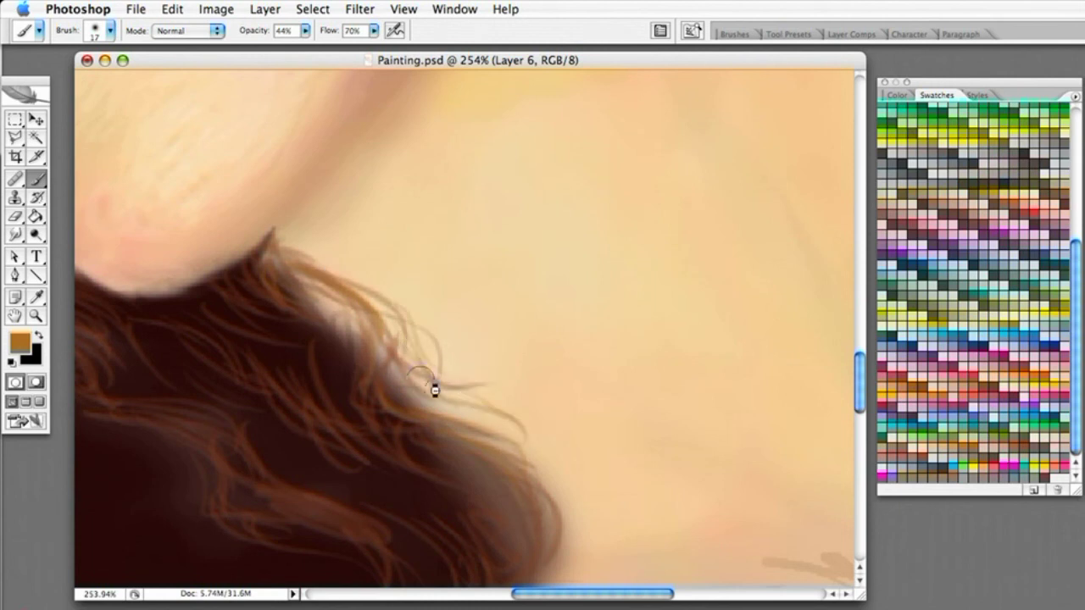
pyautogui.moveTo(378, 370); pyautogui.dragTo(514, 386)
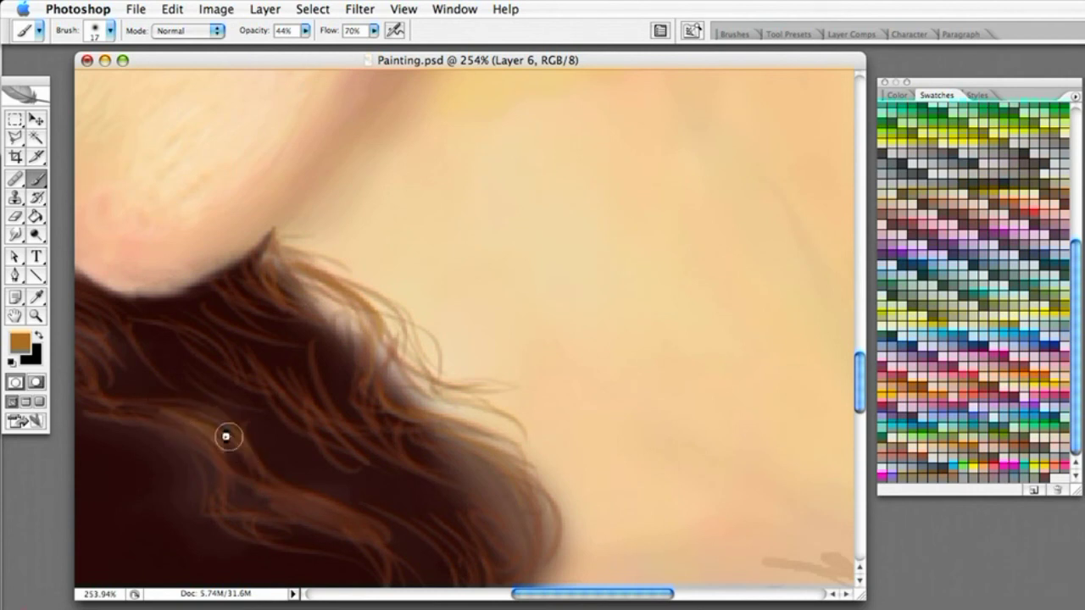
# Paint golden highlight strands along the wavy lock through the middle of the dark hair, concentrating them at its lower curl.
pyautogui.moveTo(151, 425); pyautogui.dragTo(220, 477)
pyautogui.moveTo(358, 479); pyautogui.dragTo(351, 317)
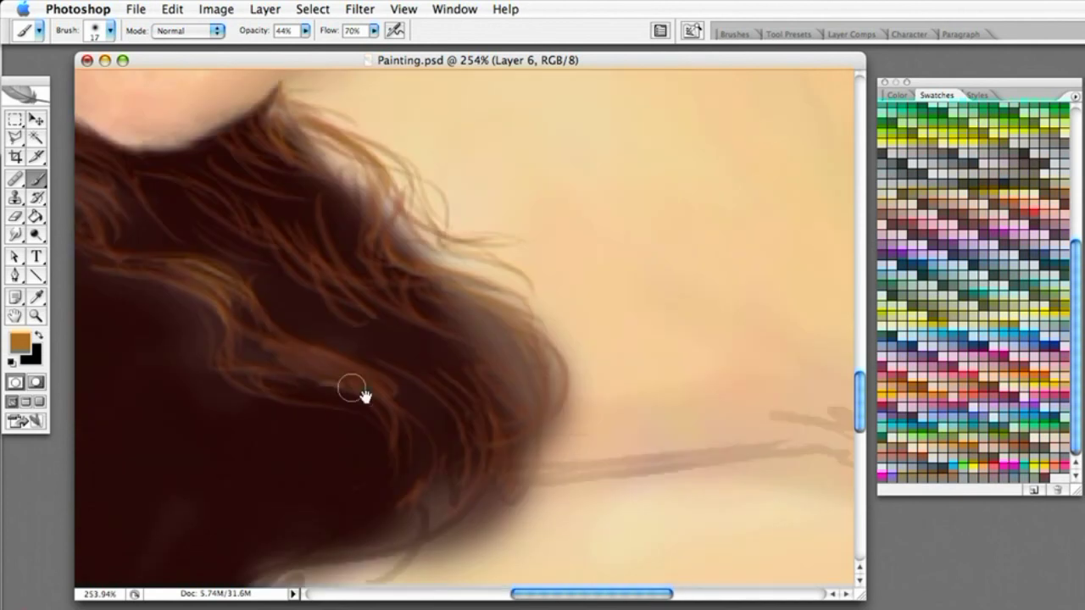
pyautogui.moveTo(336, 371); pyautogui.dragTo(399, 427)
pyautogui.moveTo(275, 390)
pyautogui.mouseDown()
pyautogui.moveTo(380, 439)
pyautogui.moveTo(355, 421)
pyautogui.moveTo(383, 486)
pyautogui.mouseUp()
pyautogui.moveTo(359, 400)
pyautogui.mouseDown()
pyautogui.moveTo(395, 449)
pyautogui.moveTo(368, 401)
pyautogui.moveTo(391, 401)
pyautogui.moveTo(405, 430)
pyautogui.moveTo(375, 388)
pyautogui.moveTo(409, 434)
pyautogui.mouseUp()
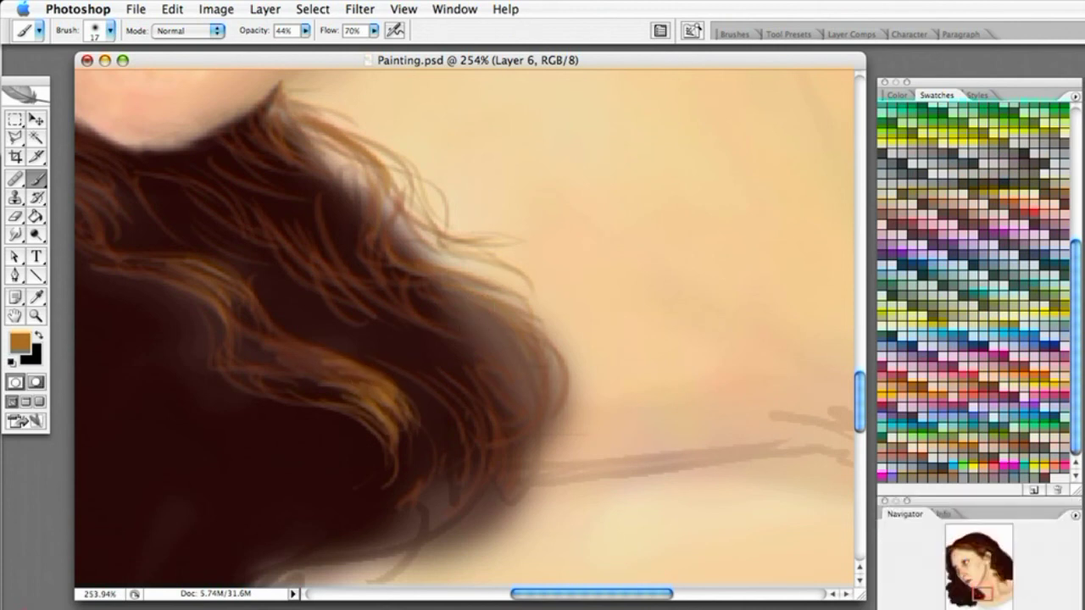
# Sample a light peach skin tone from the cheek and paint it over the earlobe and upper ear.
pyautogui.press('super+minus')
pyautogui.press('super+minus')
pyautogui.press('super+minus')
pyautogui.press('super+minus')
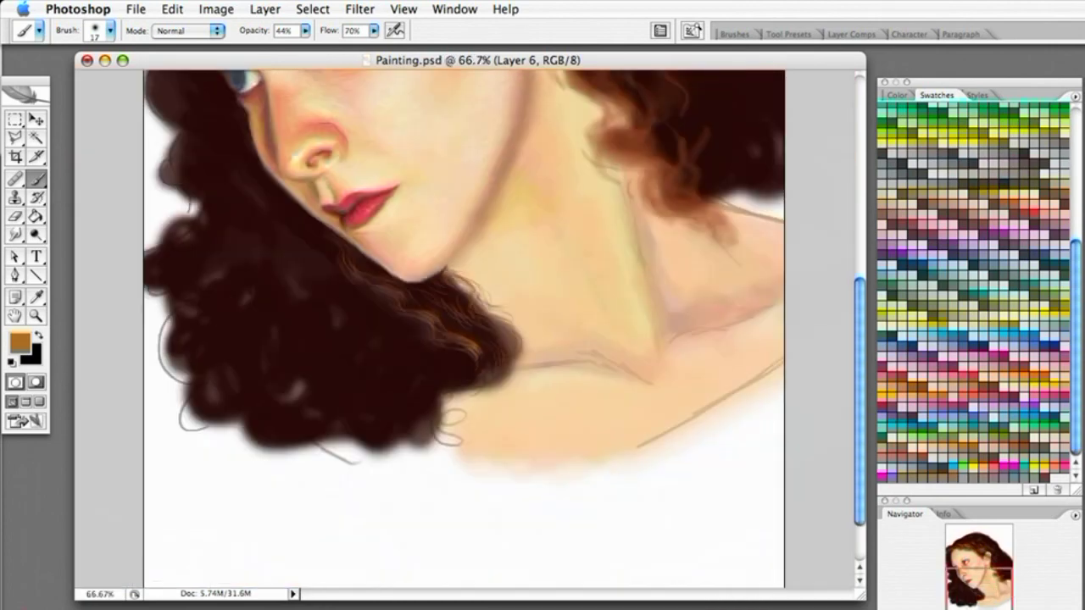
pyautogui.press('super+minus')
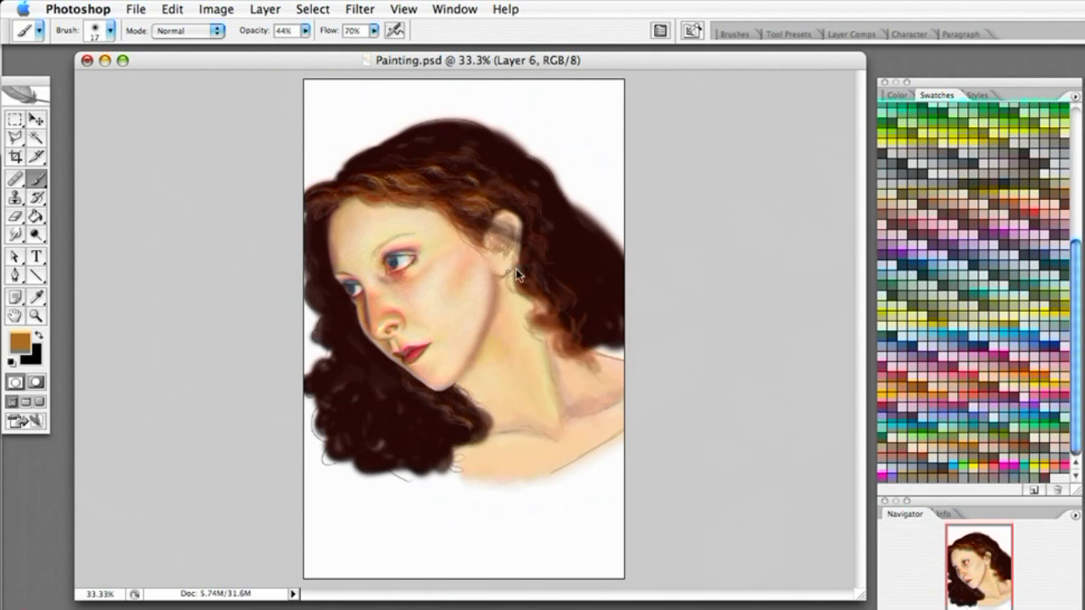
pyautogui.moveTo(971, 609); pyautogui.dragTo(992, 609)
pyautogui.moveTo(862, 307); pyautogui.dragTo(863, 218)
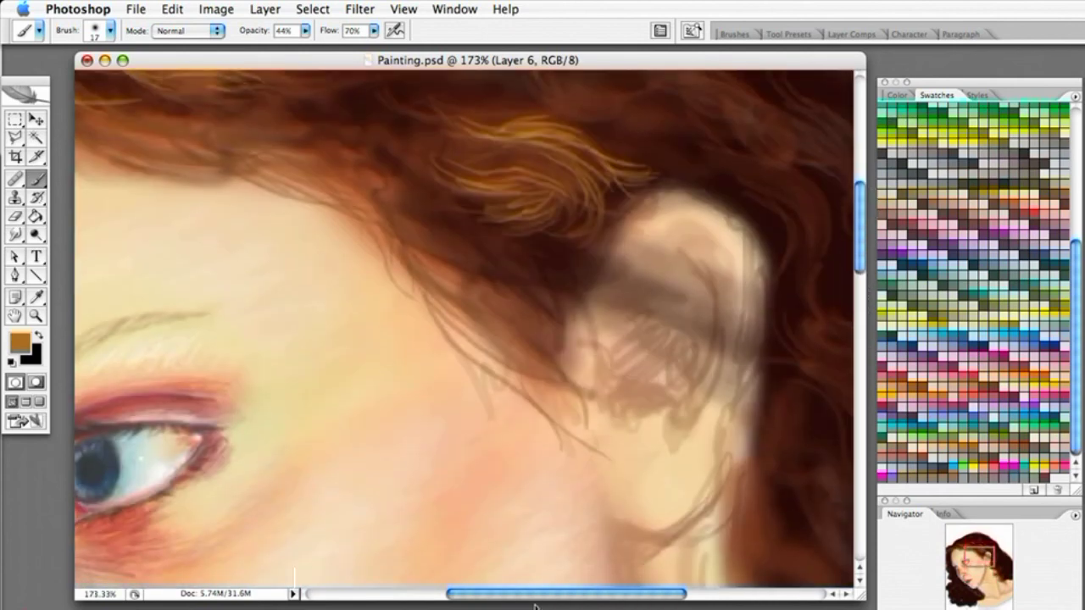
pyautogui.moveTo(537, 601); pyautogui.dragTo(608, 600)
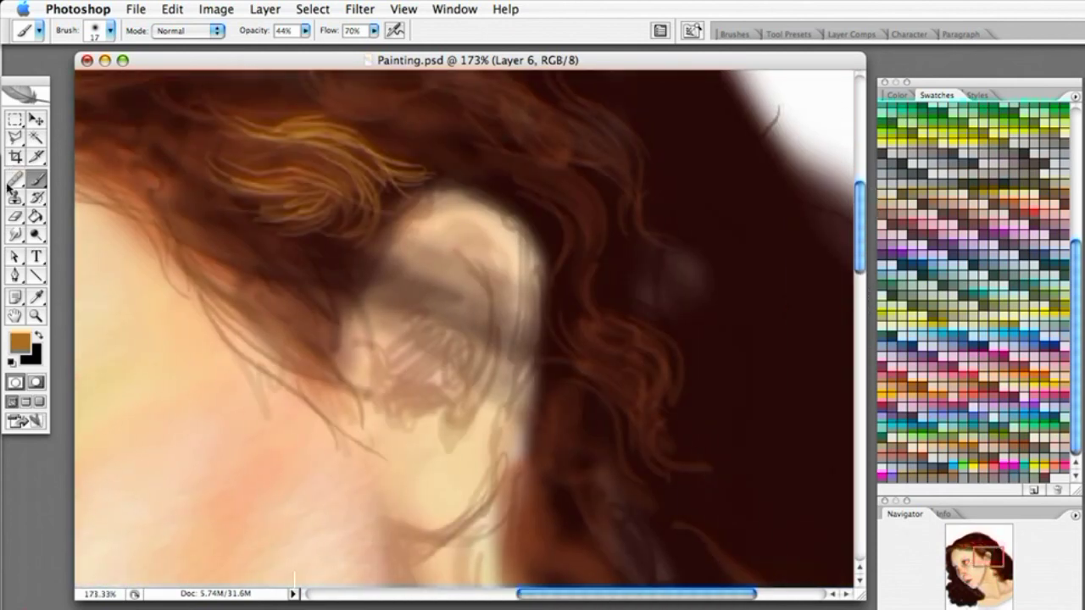
pyautogui.click(38, 295)
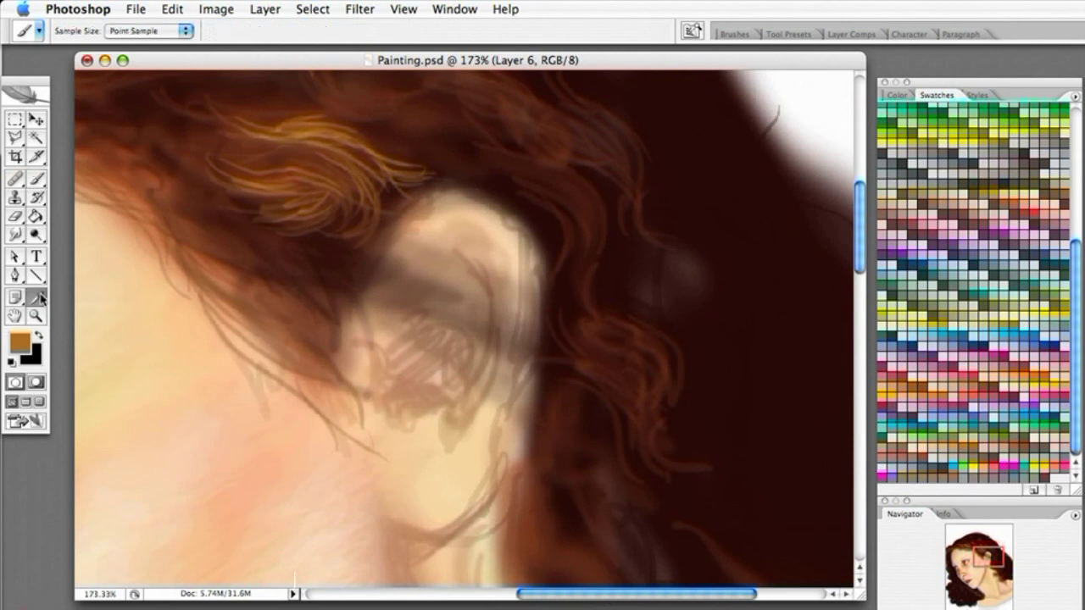
pyautogui.click(269, 476)
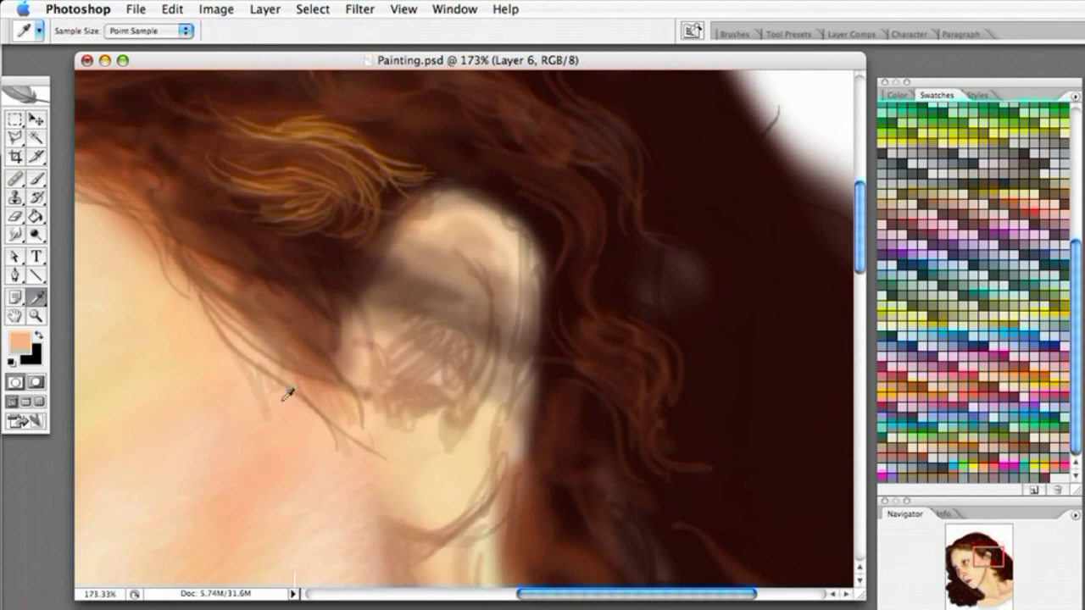
pyautogui.click(39, 178)
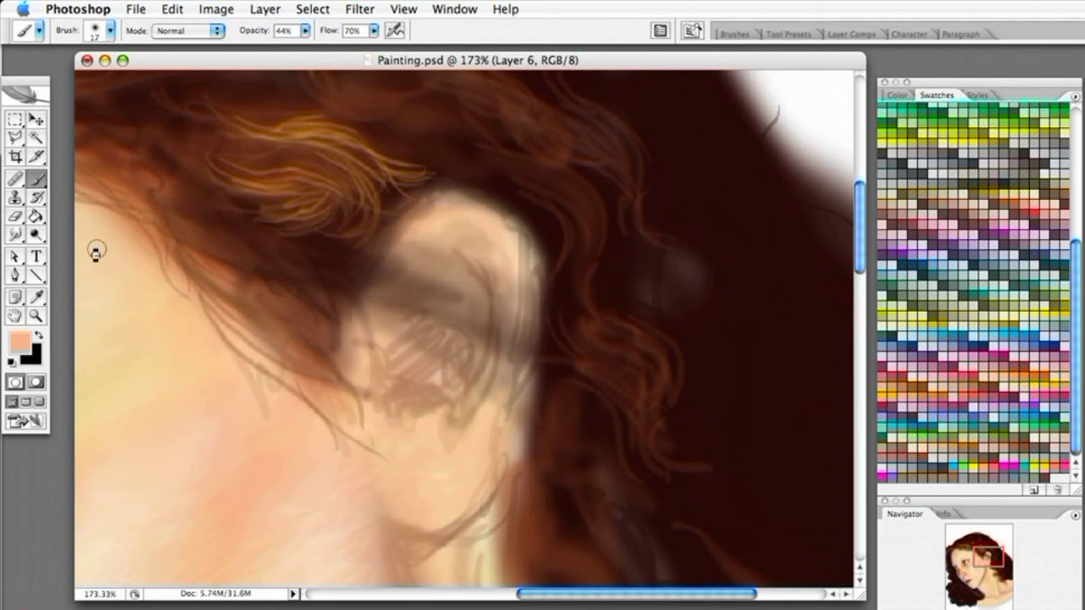
# Sample a deeper orange-tan skin tone and model the earlobe, inner folds and outer rim of the ear.
pyautogui.click(36, 300)
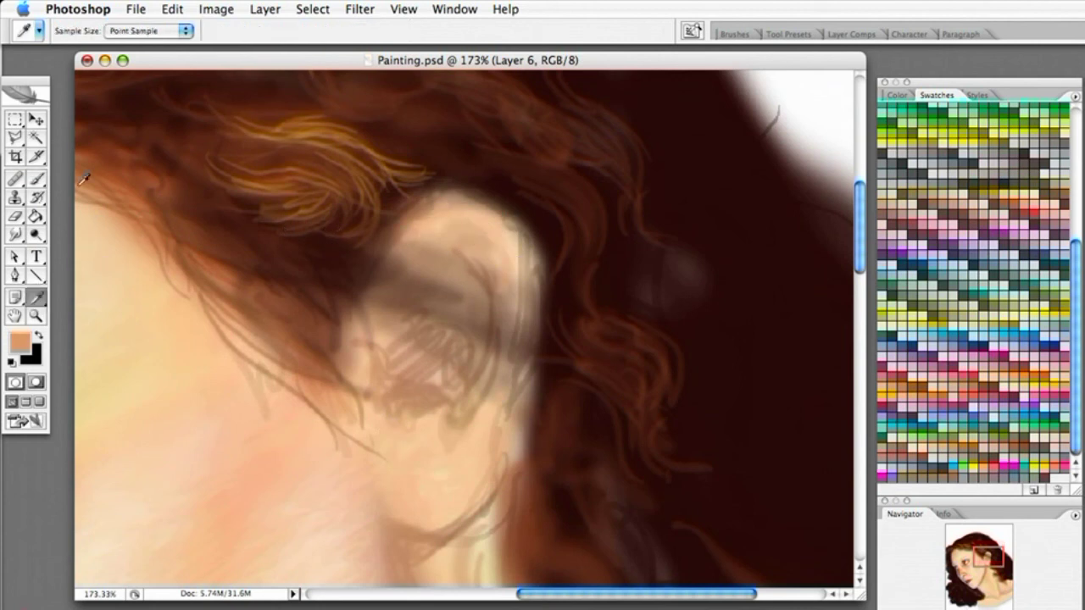
pyautogui.click(38, 178)
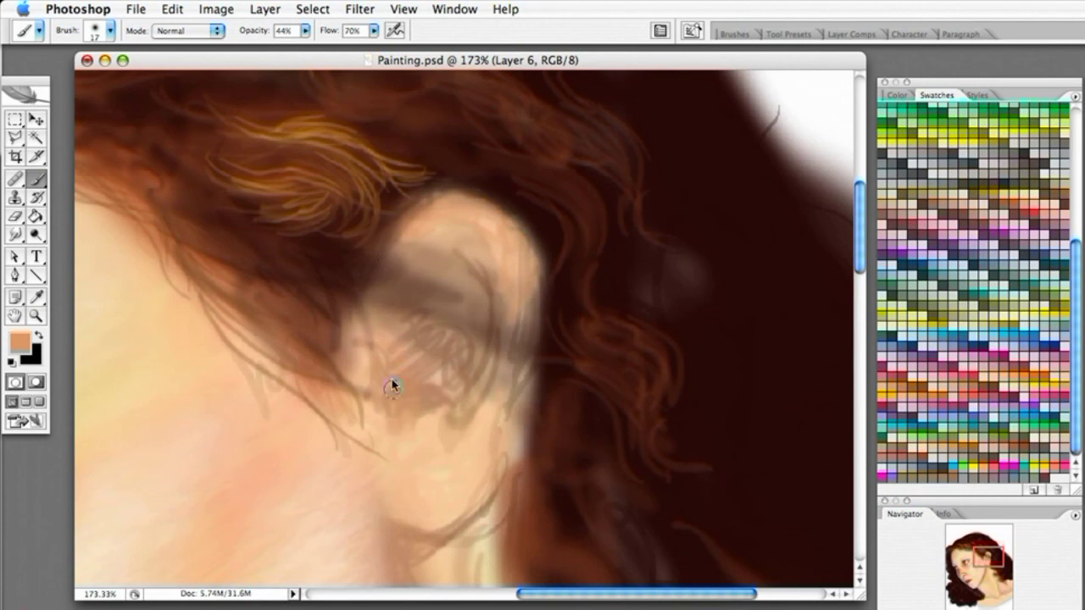
pyautogui.moveTo(415, 449)
pyautogui.mouseDown()
pyautogui.moveTo(484, 431)
pyautogui.moveTo(492, 382)
pyautogui.moveTo(430, 503)
pyautogui.mouseUp()
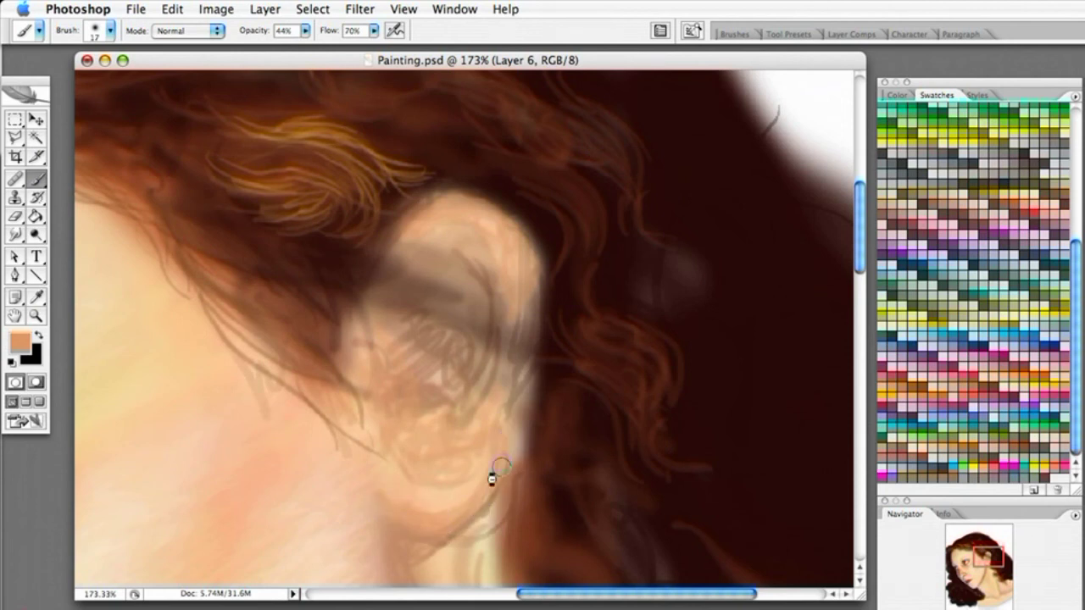
pyautogui.moveTo(509, 421); pyautogui.dragTo(514, 451)
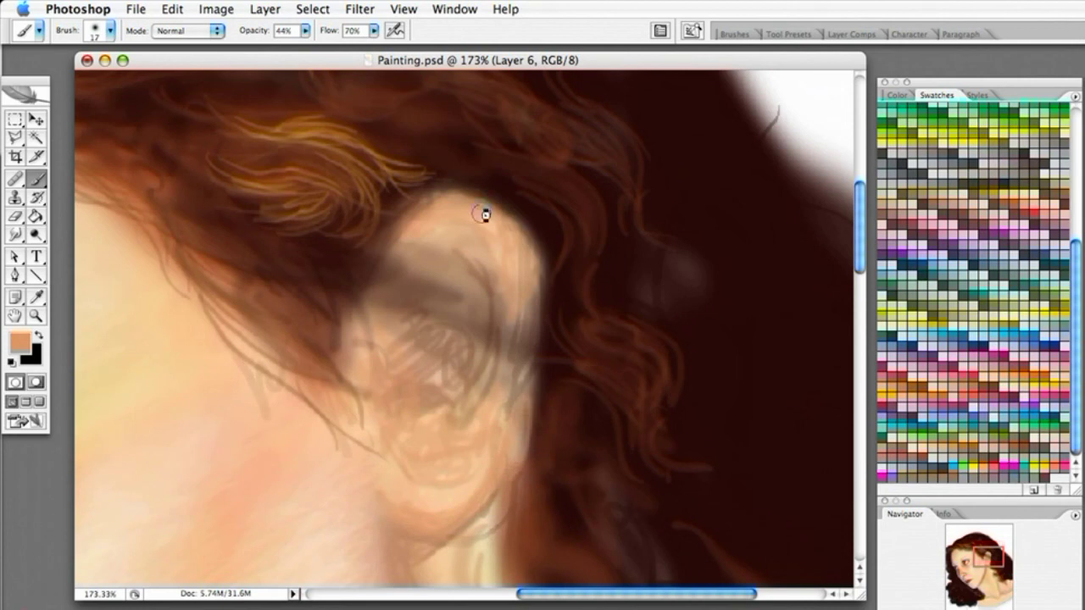
pyautogui.moveTo(532, 231); pyautogui.dragTo(515, 301)
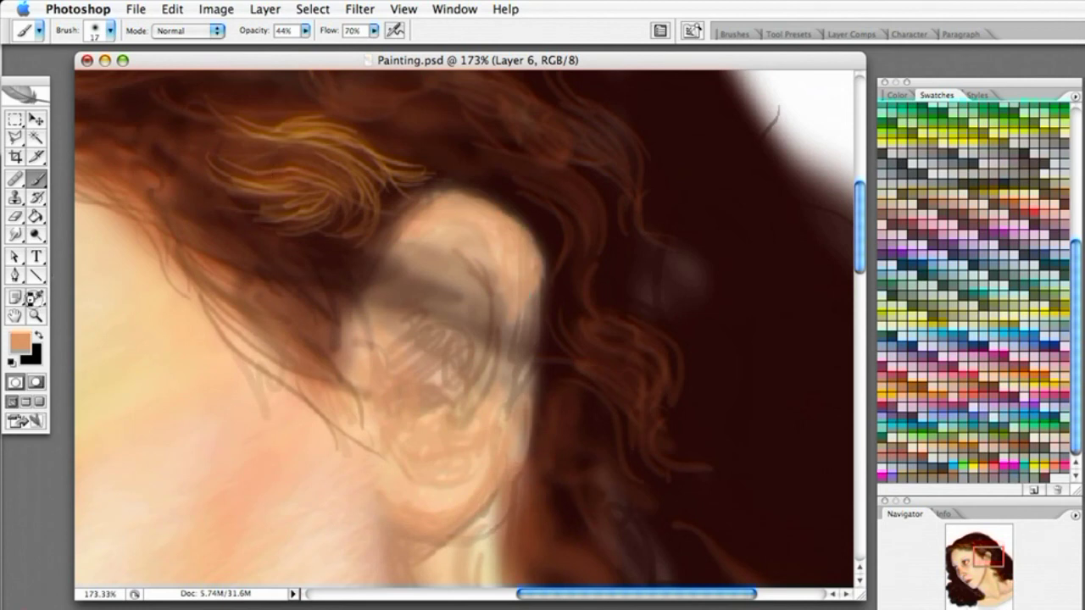
# Sample a reddish brown from the hair beside the face and define the contours of the ear's upper rim.
pyautogui.press('i')
pyautogui.click(253, 291)
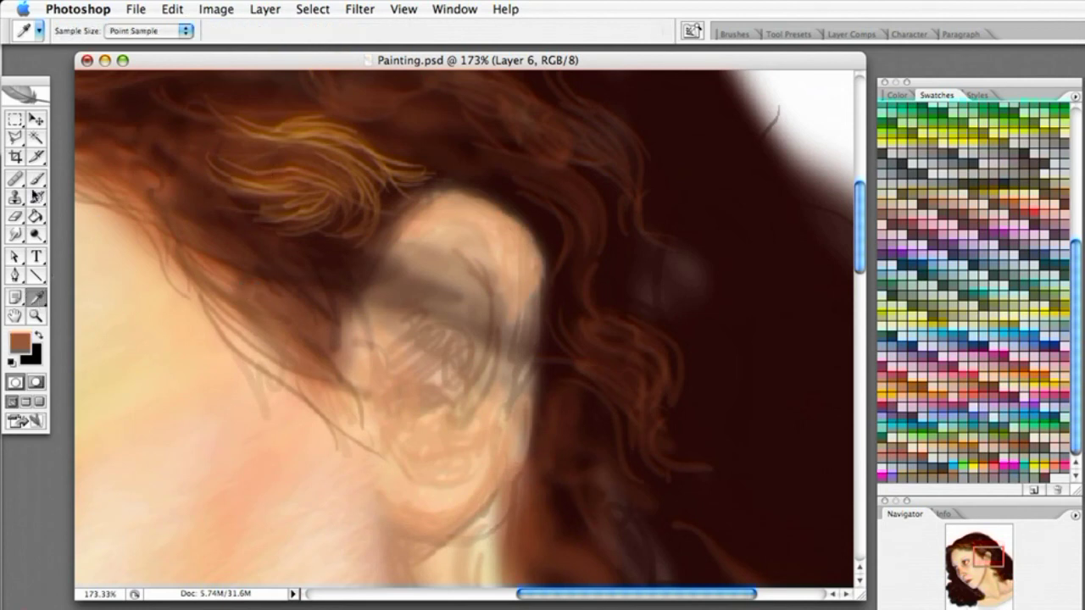
pyautogui.press('b')
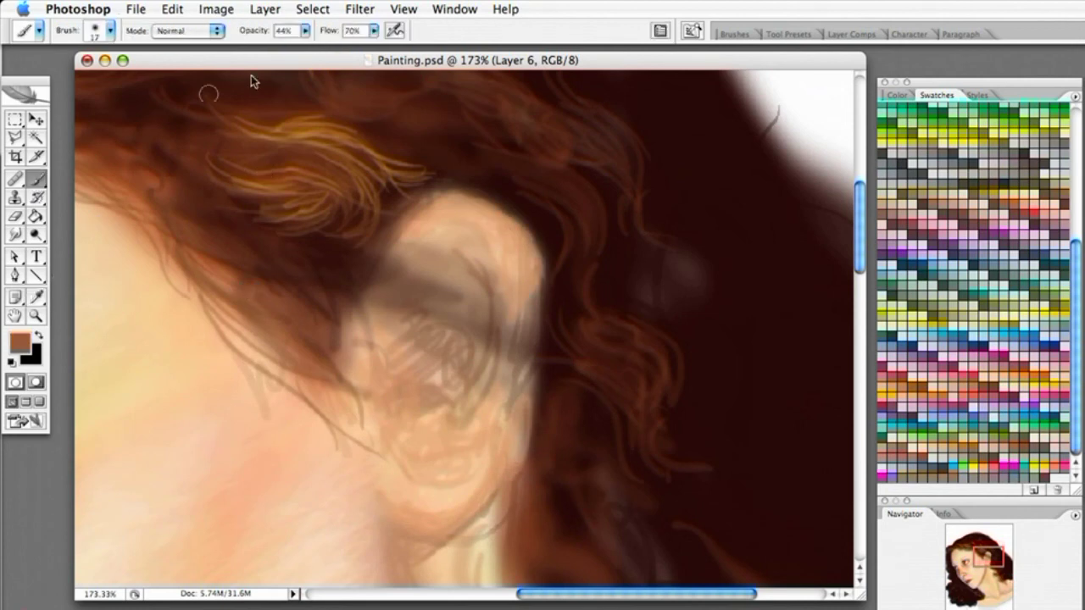
# Sample a dark brown from the hair and shade the ear's inner hollow with a 27-pixel brush at 12% opacity.
pyautogui.click(37, 297)
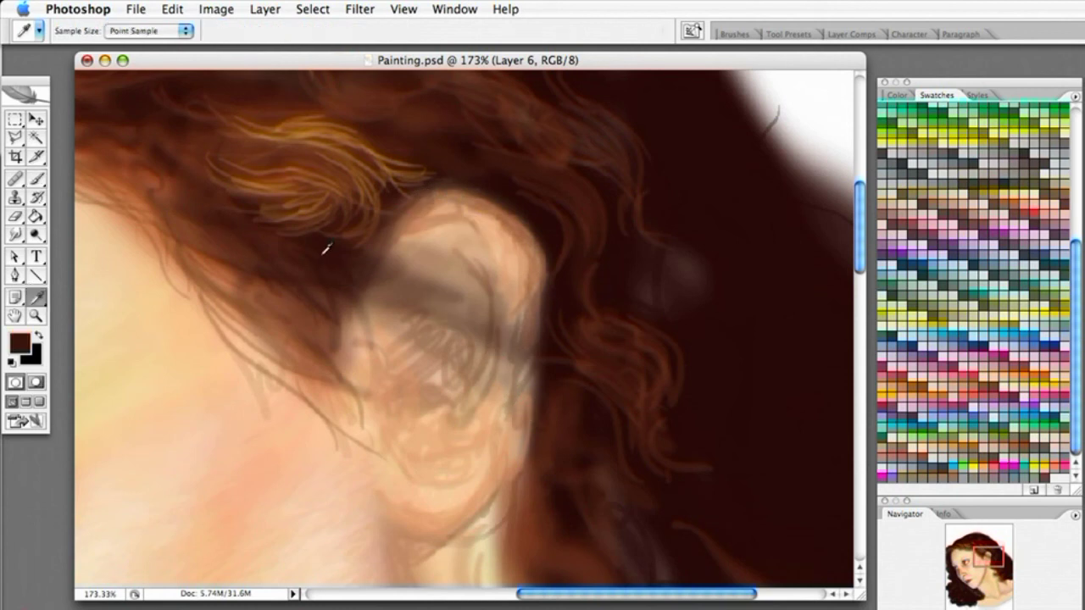
pyautogui.click(38, 180)
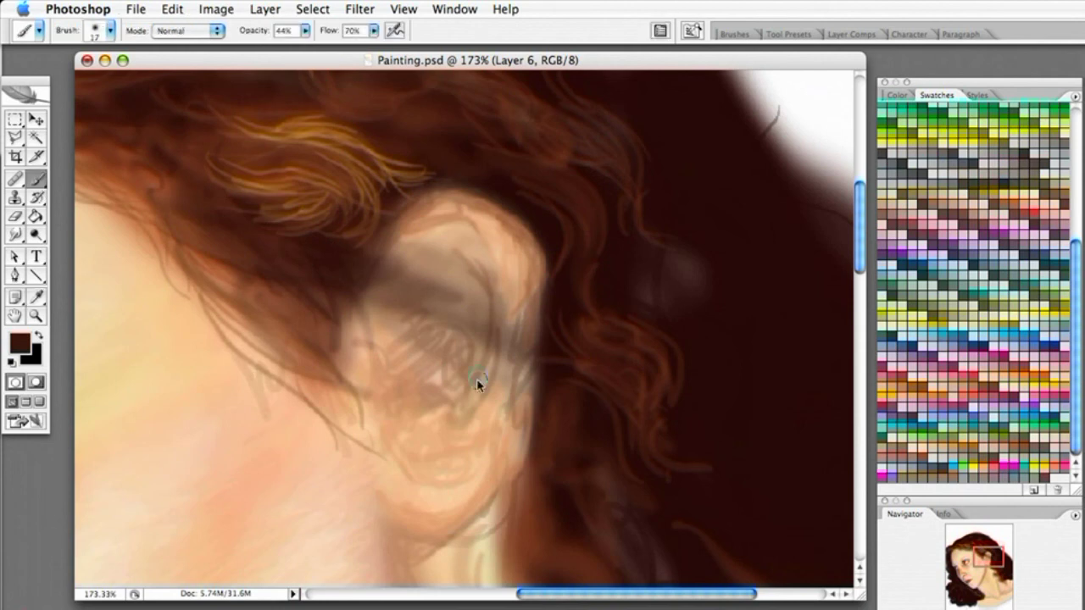
pyautogui.click(303, 33)
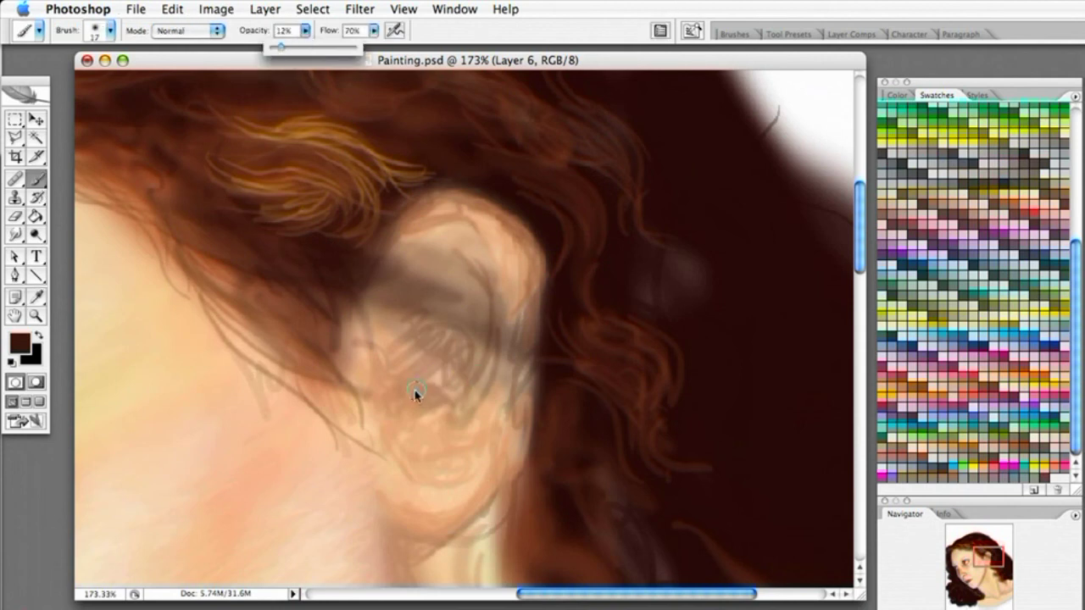
pyautogui.click(403, 424)
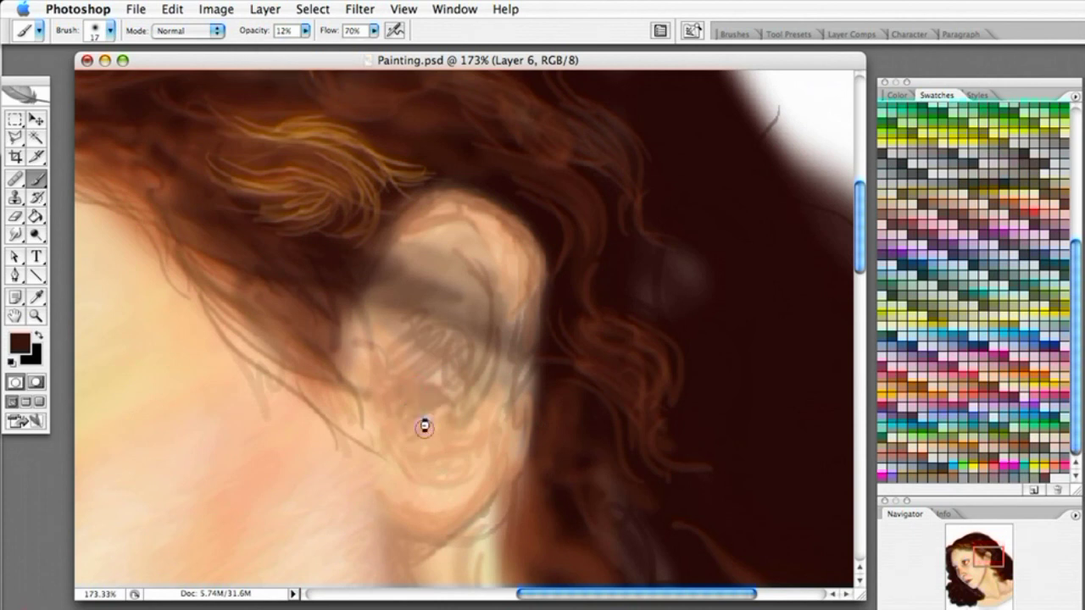
pyautogui.click(110, 32)
pyautogui.click(133, 232)
pyautogui.moveTo(399, 390)
pyautogui.mouseDown()
pyautogui.moveTo(416, 370)
pyautogui.moveTo(402, 416)
pyautogui.moveTo(429, 429)
pyautogui.moveTo(482, 363)
pyautogui.moveTo(473, 351)
pyautogui.moveTo(410, 409)
pyautogui.moveTo(412, 445)
pyautogui.moveTo(403, 438)
pyautogui.moveTo(417, 412)
pyautogui.moveTo(405, 415)
pyautogui.moveTo(439, 374)
pyautogui.moveTo(423, 412)
pyautogui.moveTo(438, 413)
pyautogui.moveTo(454, 378)
pyautogui.moveTo(411, 368)
pyautogui.moveTo(442, 330)
pyautogui.moveTo(401, 349)
pyautogui.moveTo(401, 368)
pyautogui.moveTo(433, 351)
pyautogui.moveTo(413, 419)
pyautogui.moveTo(474, 394)
pyautogui.moveTo(433, 407)
pyautogui.moveTo(462, 344)
pyautogui.moveTo(402, 391)
pyautogui.moveTo(465, 232)
pyautogui.moveTo(399, 258)
pyautogui.moveTo(455, 234)
pyautogui.moveTo(434, 236)
pyautogui.moveTo(483, 267)
pyautogui.moveTo(481, 284)
pyautogui.moveTo(438, 263)
pyautogui.moveTo(455, 265)
pyautogui.moveTo(463, 345)
pyautogui.moveTo(475, 346)
pyautogui.moveTo(387, 277)
pyautogui.moveTo(422, 238)
pyautogui.moveTo(472, 267)
pyautogui.moveTo(388, 324)
pyautogui.moveTo(368, 351)
pyautogui.mouseUp()
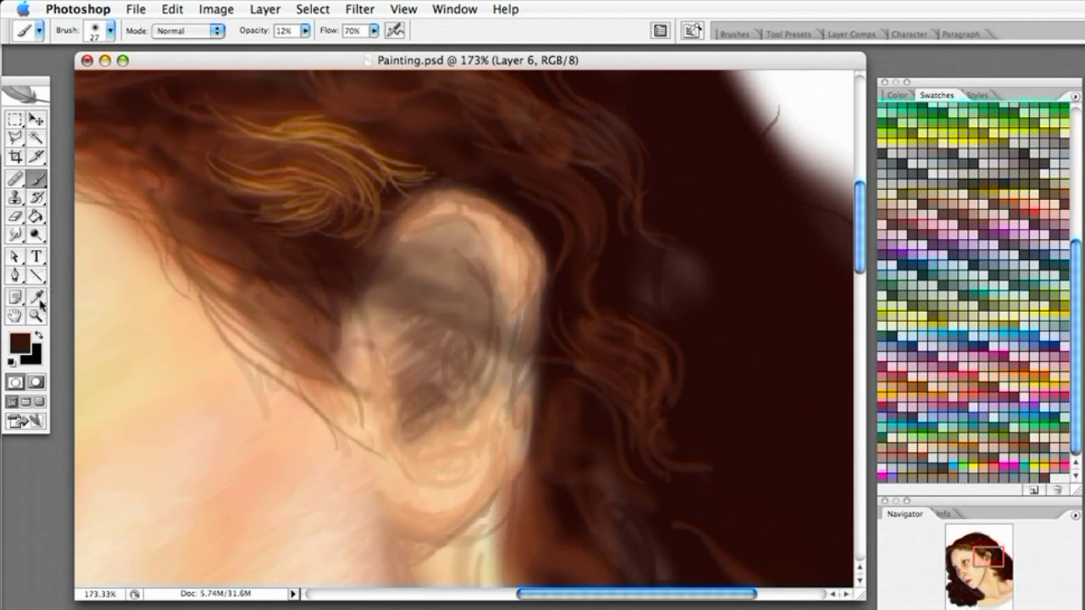
# Sample a reddish brown from the hair and, at 59% opacity, paint strands across the middle of the ear down towards the lobe.
pyautogui.click(36, 296)
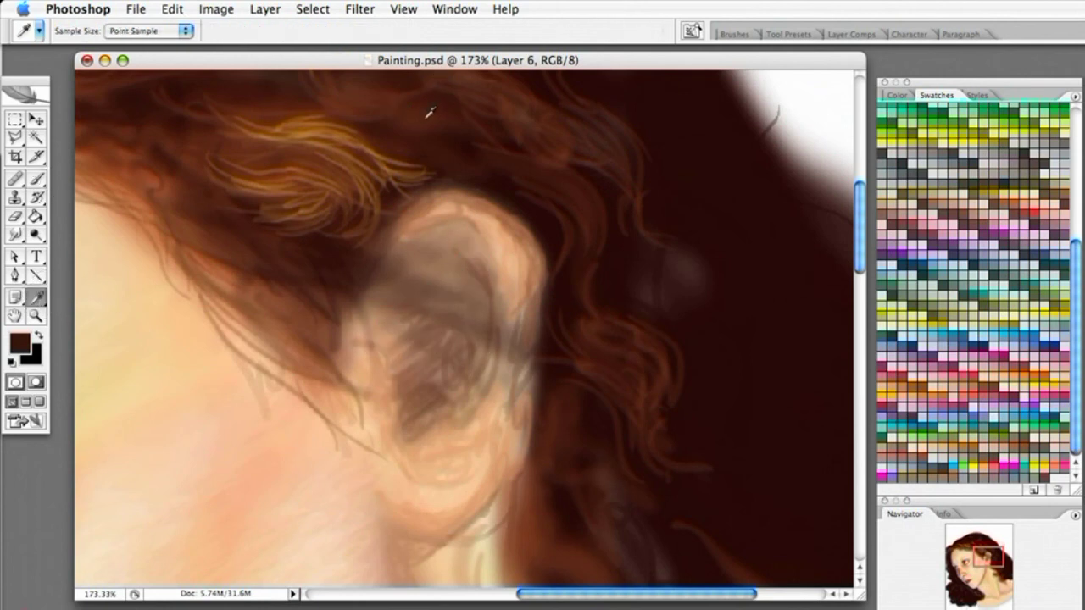
pyautogui.click(37, 180)
pyautogui.click(305, 33)
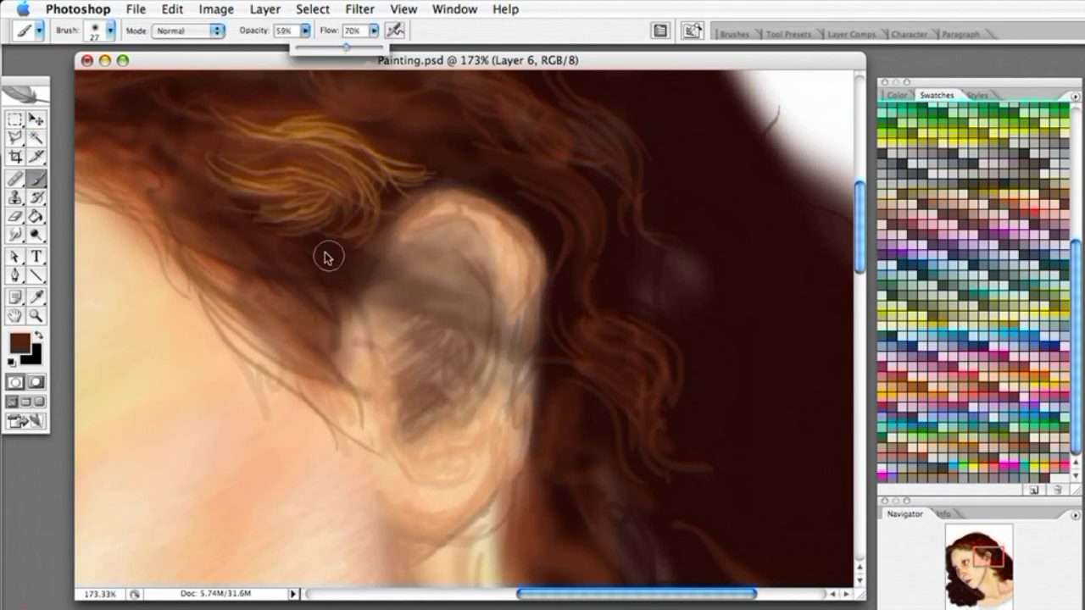
pyautogui.click(427, 320)
pyautogui.moveTo(373, 301)
pyautogui.mouseDown()
pyautogui.moveTo(460, 362)
pyautogui.moveTo(471, 390)
pyautogui.mouseUp()
pyautogui.moveTo(378, 302); pyautogui.dragTo(471, 428)
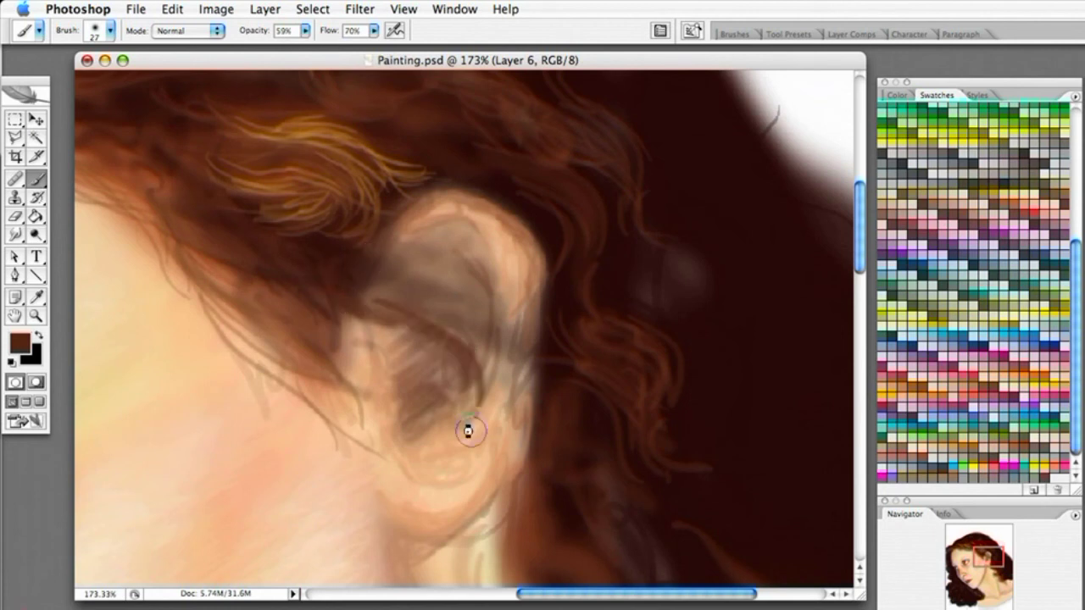
pyautogui.moveTo(476, 361); pyautogui.dragTo(520, 484)
pyautogui.moveTo(473, 391)
pyautogui.mouseDown()
pyautogui.moveTo(496, 407)
pyautogui.moveTo(341, 238)
pyautogui.moveTo(402, 227)
pyautogui.moveTo(488, 280)
pyautogui.mouseUp()
# Sweep reddish-brown strands from the hair beside the ear across its upper hollow.
pyautogui.moveTo(378, 218); pyautogui.dragTo(498, 320)
pyautogui.moveTo(469, 266); pyautogui.dragTo(503, 337)
pyautogui.moveTo(388, 228); pyautogui.dragTo(498, 297)
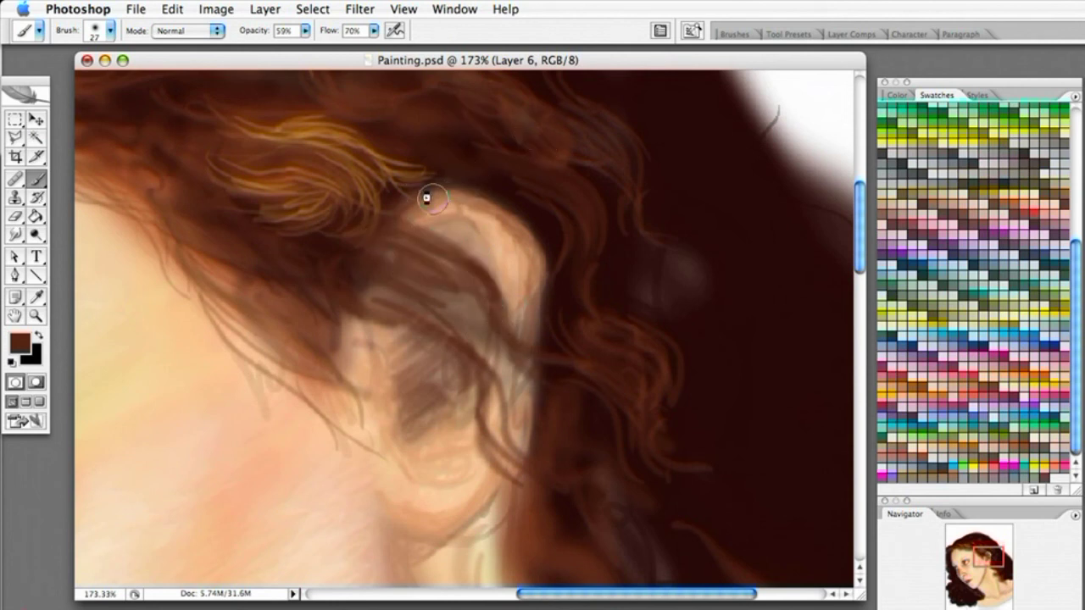
# Paint curved reddish-brown strands over the ear's top rim, blending it into the hair behind.
pyautogui.moveTo(402, 177)
pyautogui.mouseDown()
pyautogui.moveTo(507, 214)
pyautogui.moveTo(548, 271)
pyautogui.mouseUp()
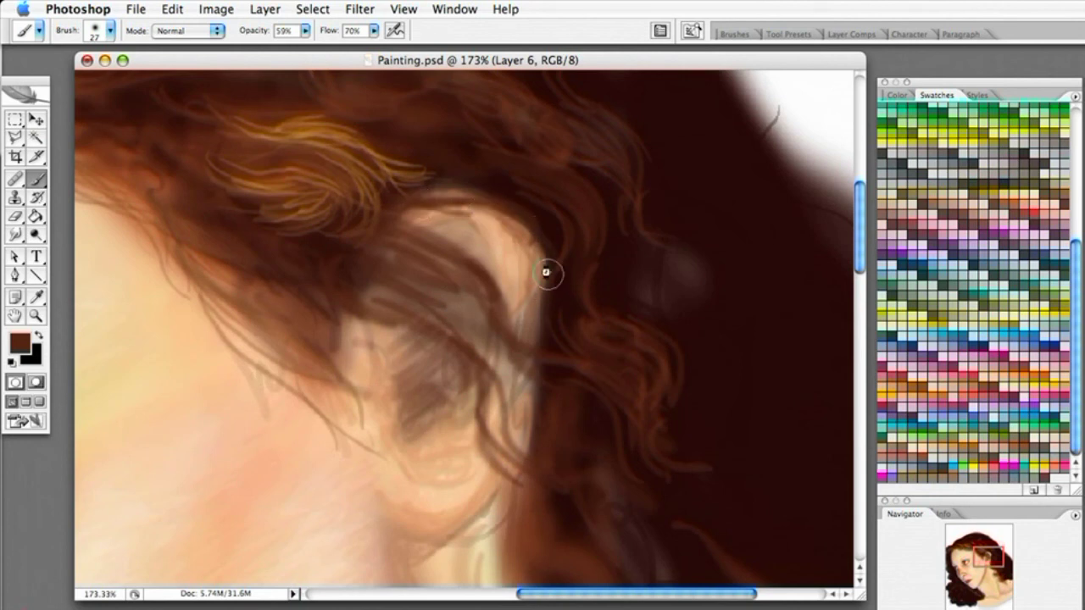
pyautogui.moveTo(416, 199); pyautogui.dragTo(533, 233)
pyautogui.moveTo(387, 207); pyautogui.dragTo(539, 230)
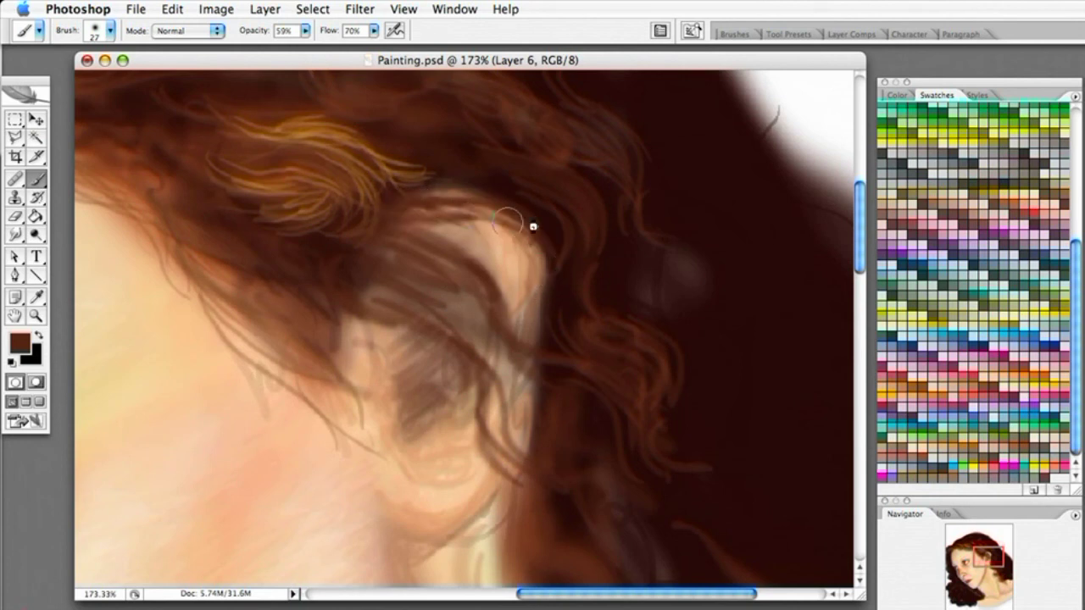
pyautogui.moveTo(389, 210); pyautogui.dragTo(535, 218)
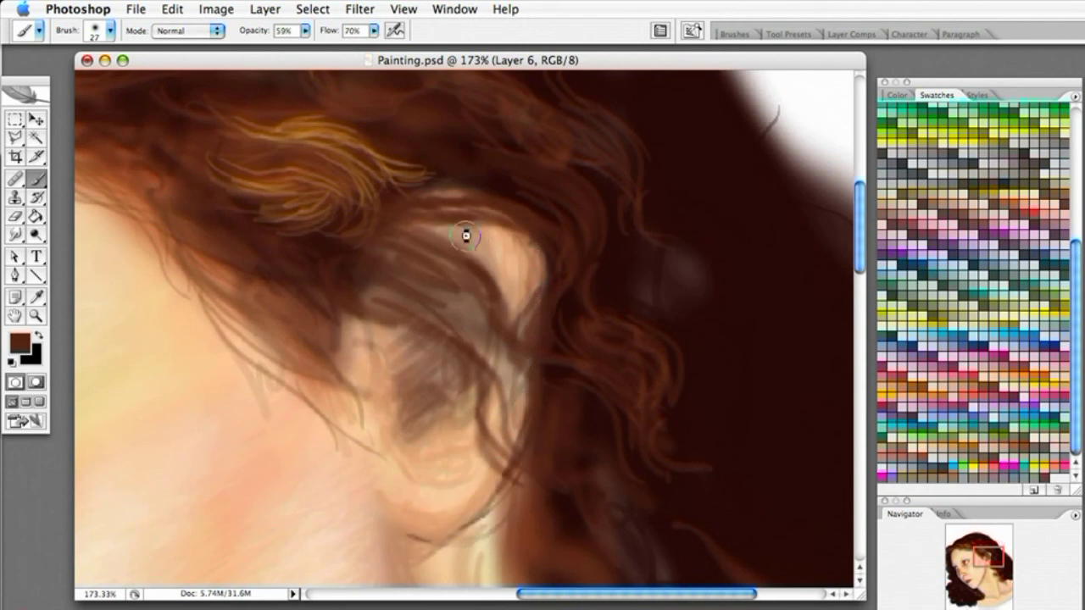
pyautogui.moveTo(515, 259)
pyautogui.mouseDown()
pyautogui.moveTo(493, 231)
pyautogui.moveTo(476, 246)
pyautogui.moveTo(442, 225)
pyautogui.moveTo(489, 248)
pyautogui.mouseUp()
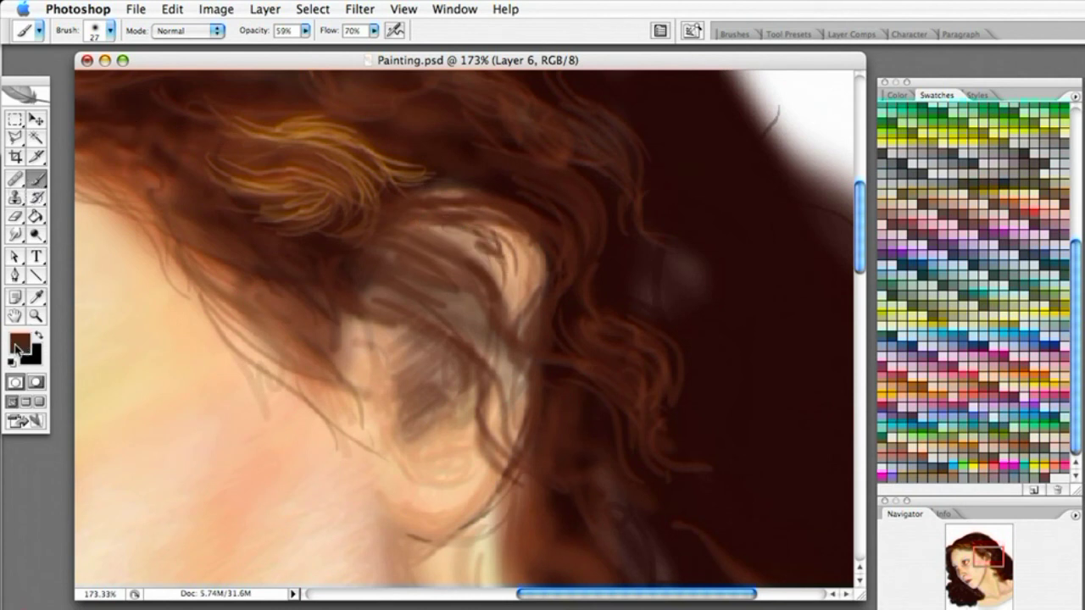
# Sample a reddish brown from the hair as the alternate colour, switch to black, and paint dark strands across the ear's middle, curving past the lobe.
pyautogui.click(39, 296)
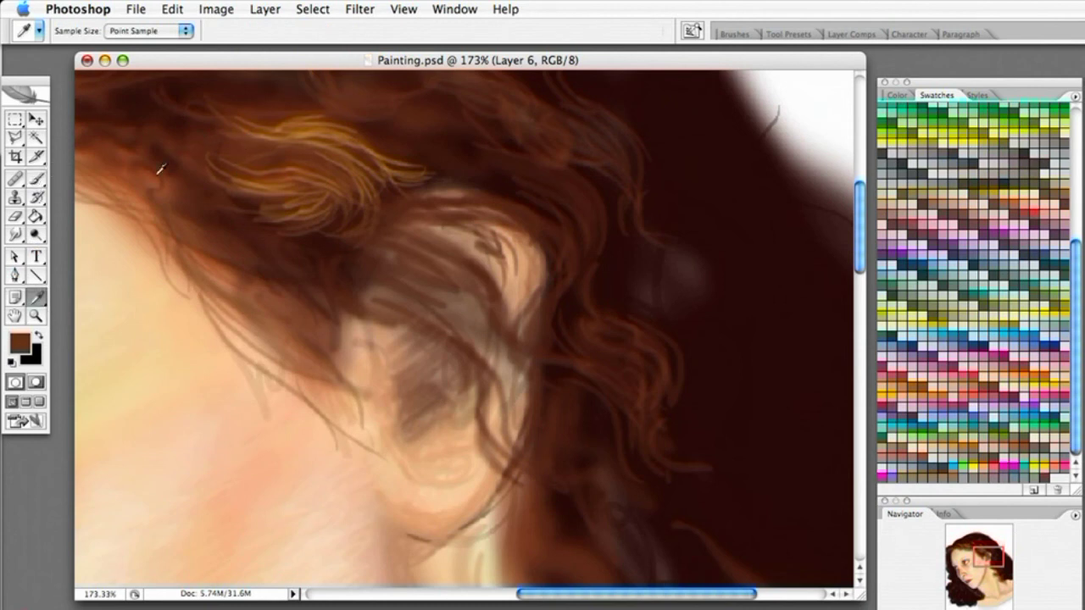
pyautogui.press('b')
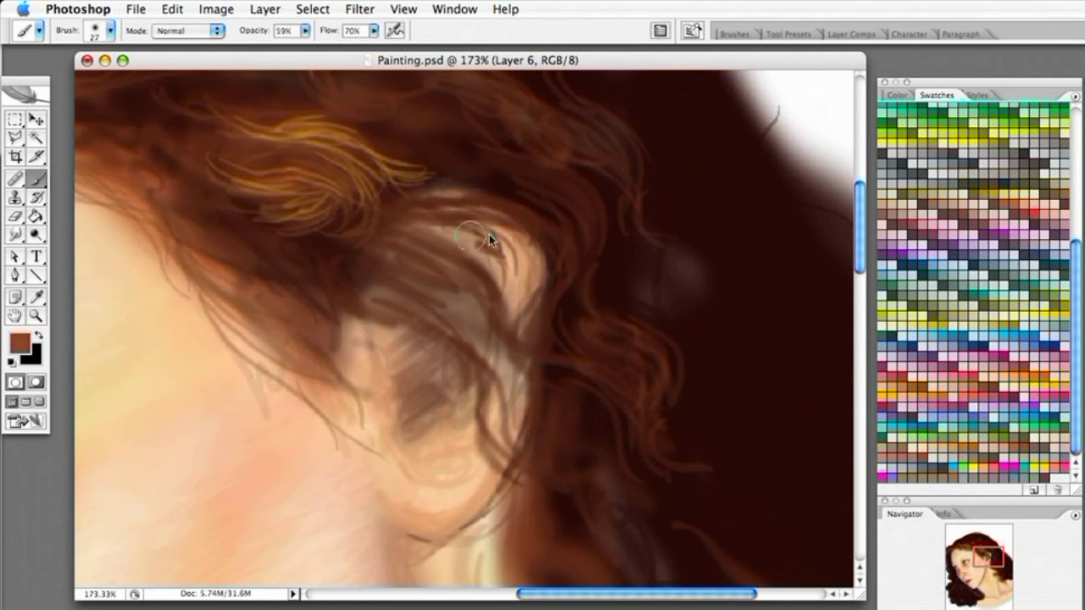
pyautogui.click(39, 336)
pyautogui.moveTo(344, 249)
pyautogui.mouseDown()
pyautogui.moveTo(381, 295)
pyautogui.moveTo(424, 277)
pyautogui.moveTo(490, 347)
pyautogui.mouseUp()
pyautogui.moveTo(448, 290)
pyautogui.mouseDown()
pyautogui.moveTo(502, 344)
pyautogui.moveTo(491, 302)
pyautogui.moveTo(500, 334)
pyautogui.moveTo(482, 315)
pyautogui.moveTo(512, 354)
pyautogui.moveTo(473, 343)
pyautogui.moveTo(479, 359)
pyautogui.moveTo(508, 345)
pyautogui.moveTo(579, 381)
pyautogui.moveTo(487, 320)
pyautogui.moveTo(505, 347)
pyautogui.moveTo(449, 261)
pyautogui.moveTo(516, 355)
pyautogui.moveTo(591, 406)
pyautogui.moveTo(475, 352)
pyautogui.moveTo(512, 378)
pyautogui.mouseUp()
pyautogui.moveTo(474, 346)
pyautogui.mouseDown()
pyautogui.moveTo(500, 368)
pyautogui.moveTo(503, 439)
pyautogui.mouseUp()
pyautogui.moveTo(497, 378)
pyautogui.mouseDown()
pyautogui.moveTo(513, 456)
pyautogui.moveTo(547, 448)
pyautogui.moveTo(491, 429)
pyautogui.moveTo(598, 495)
pyautogui.moveTo(485, 383)
pyautogui.mouseUp()
pyautogui.moveTo(407, 331); pyautogui.dragTo(485, 386)
# Paint black strands along the ear's top rim into the curl behind it, and add dark strokes in the hair in front of the ear.
pyautogui.moveTo(361, 207); pyautogui.dragTo(537, 244)
pyautogui.moveTo(411, 200)
pyautogui.mouseDown()
pyautogui.moveTo(492, 235)
pyautogui.moveTo(559, 287)
pyautogui.mouseUp()
pyautogui.moveTo(533, 225); pyautogui.dragTo(566, 320)
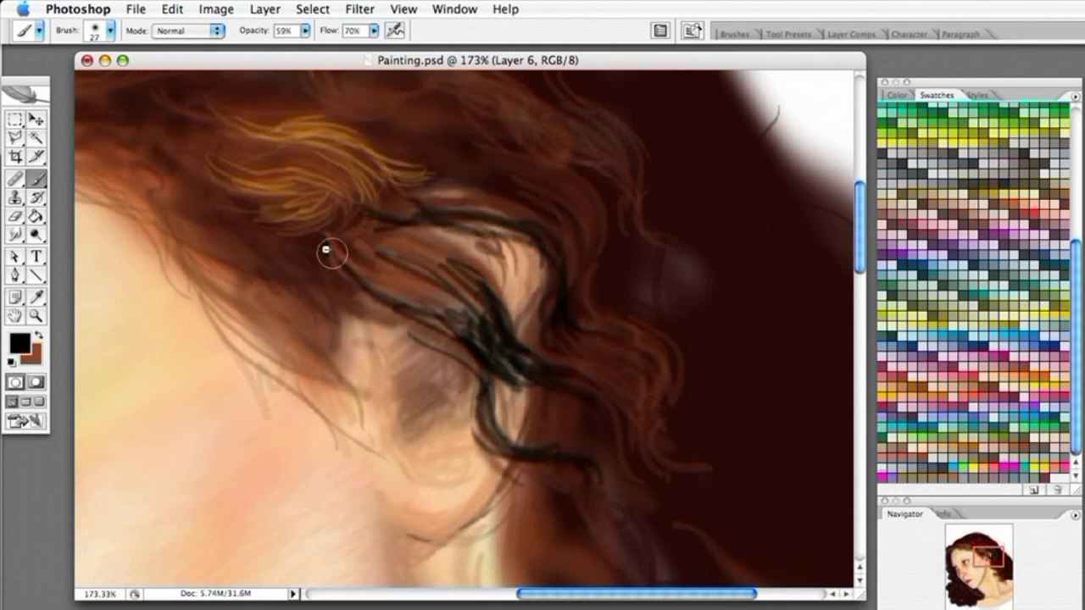
pyautogui.moveTo(301, 241); pyautogui.dragTo(373, 292)
pyautogui.moveTo(380, 249); pyautogui.dragTo(394, 287)
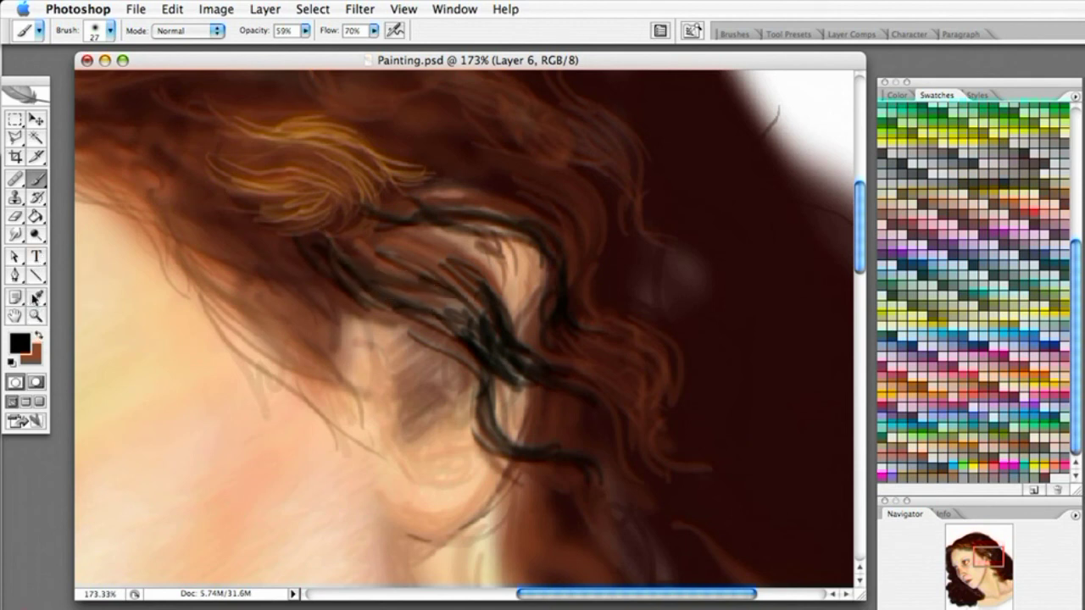
# Sample a dark reddish brown from the hair and paint it over the black strands and into the ear's inner hollow.
pyautogui.click(36, 298)
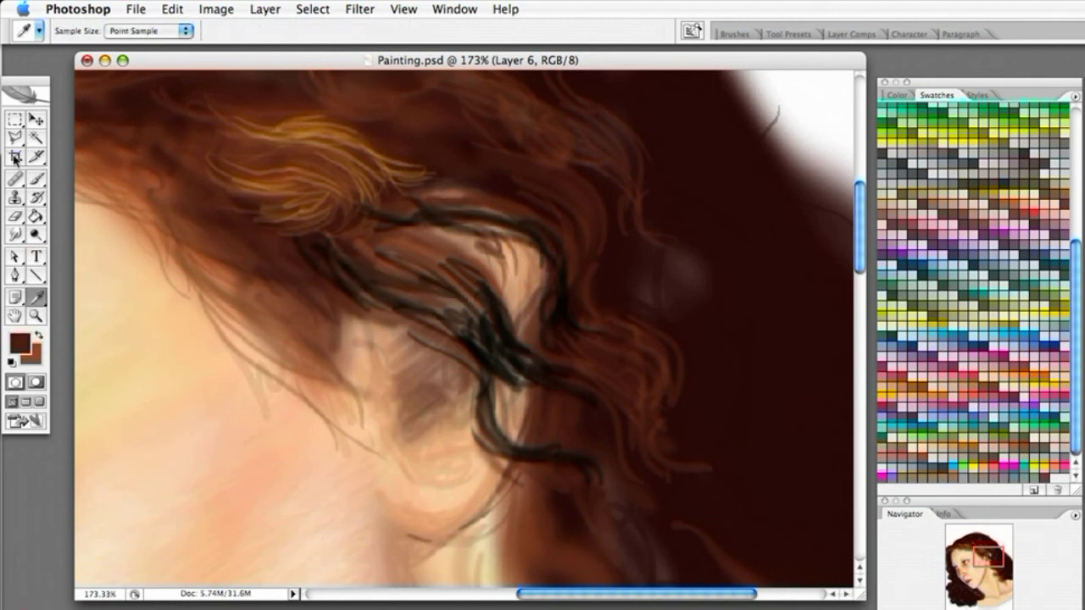
pyautogui.click(35, 178)
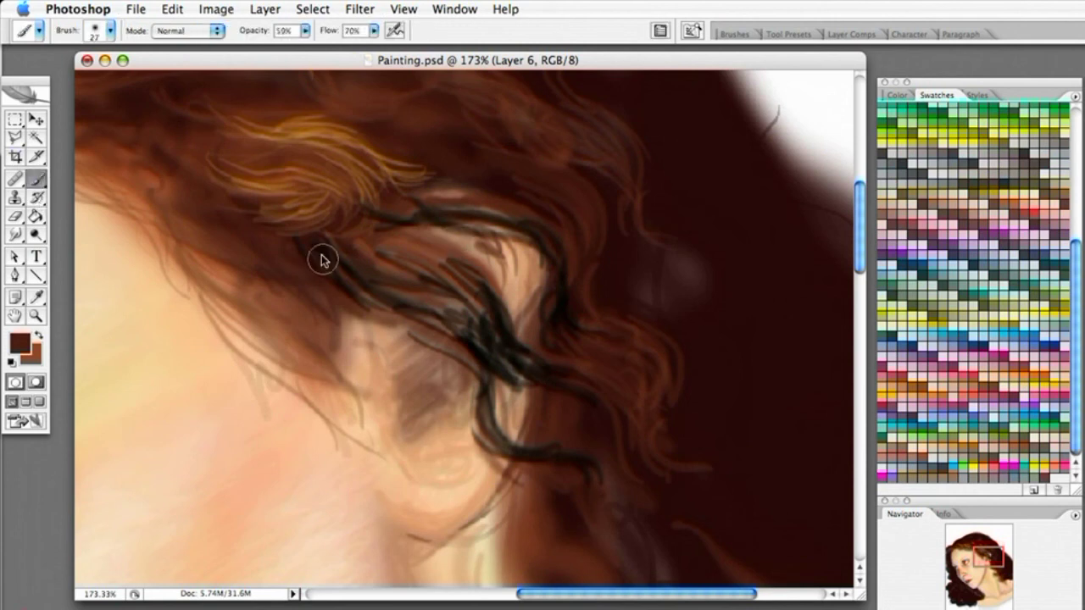
pyautogui.moveTo(350, 287)
pyautogui.mouseDown()
pyautogui.moveTo(492, 351)
pyautogui.moveTo(429, 262)
pyautogui.moveTo(502, 318)
pyautogui.moveTo(576, 347)
pyautogui.moveTo(499, 359)
pyautogui.moveTo(399, 317)
pyautogui.moveTo(492, 373)
pyautogui.moveTo(478, 361)
pyautogui.moveTo(407, 368)
pyautogui.moveTo(406, 423)
pyautogui.moveTo(453, 395)
pyautogui.moveTo(402, 387)
pyautogui.moveTo(394, 374)
pyautogui.moveTo(460, 378)
pyautogui.mouseUp()
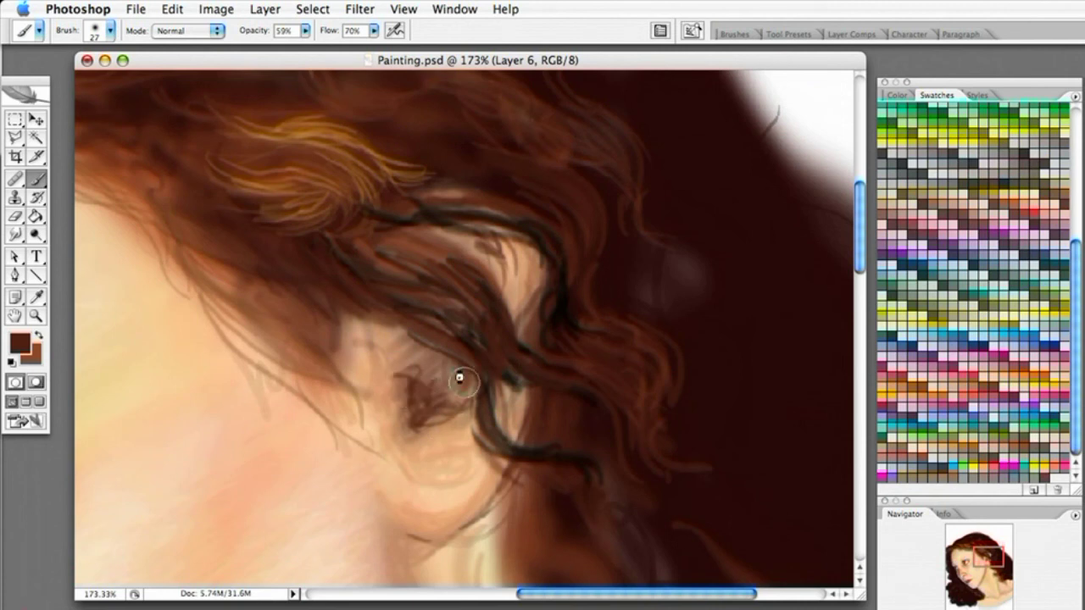
# Lower the brush opacity to 23% and shade the ear's inner hollow and the lower edge of the lobe.
pyautogui.click(305, 30)
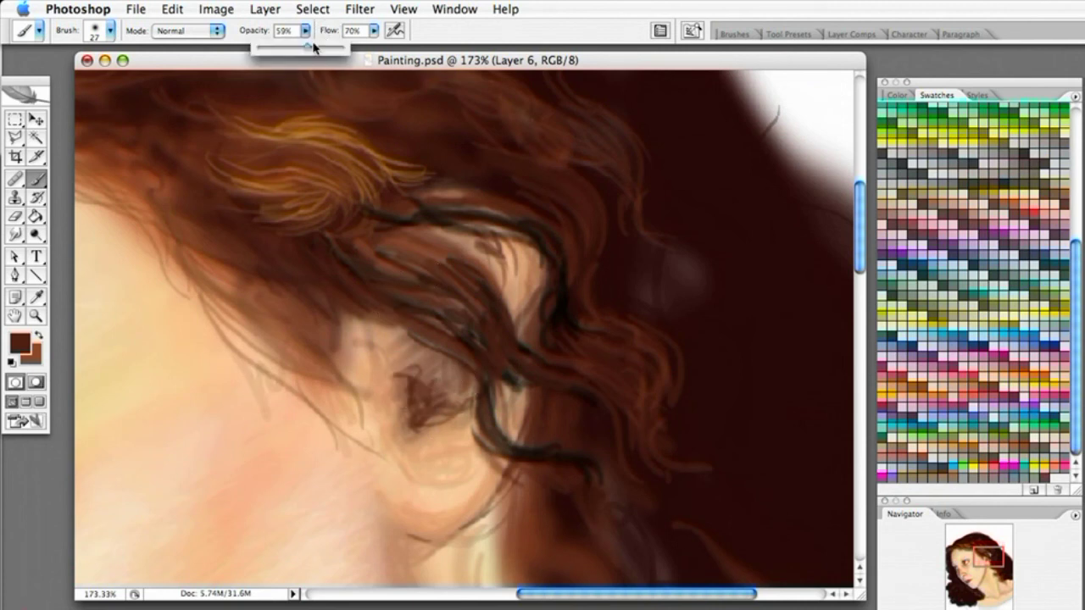
pyautogui.click(417, 374)
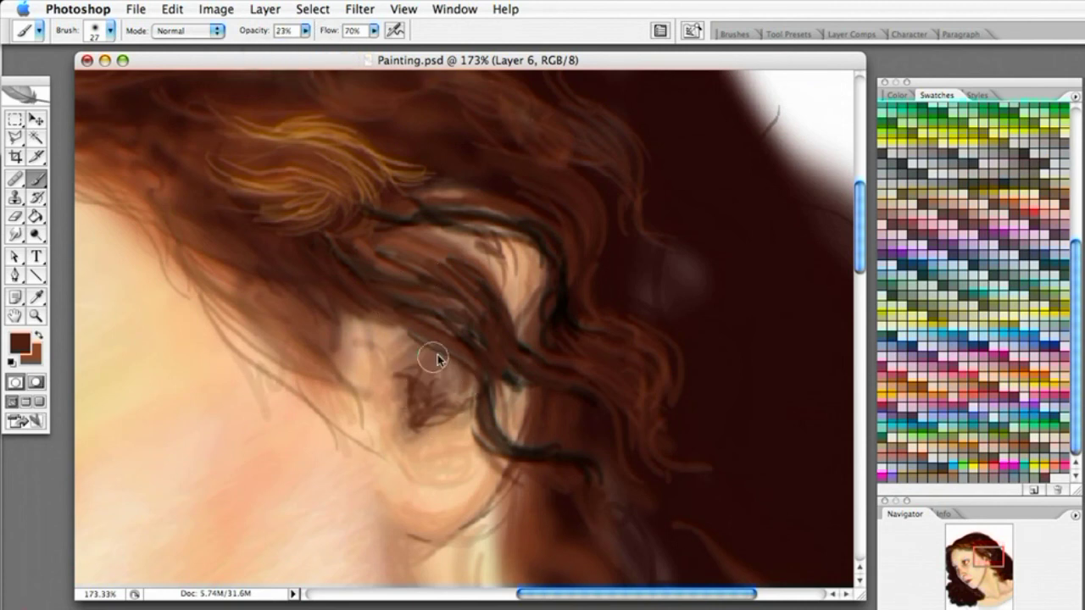
pyautogui.moveTo(437, 391); pyautogui.dragTo(447, 405)
pyautogui.moveTo(409, 523); pyautogui.dragTo(498, 493)
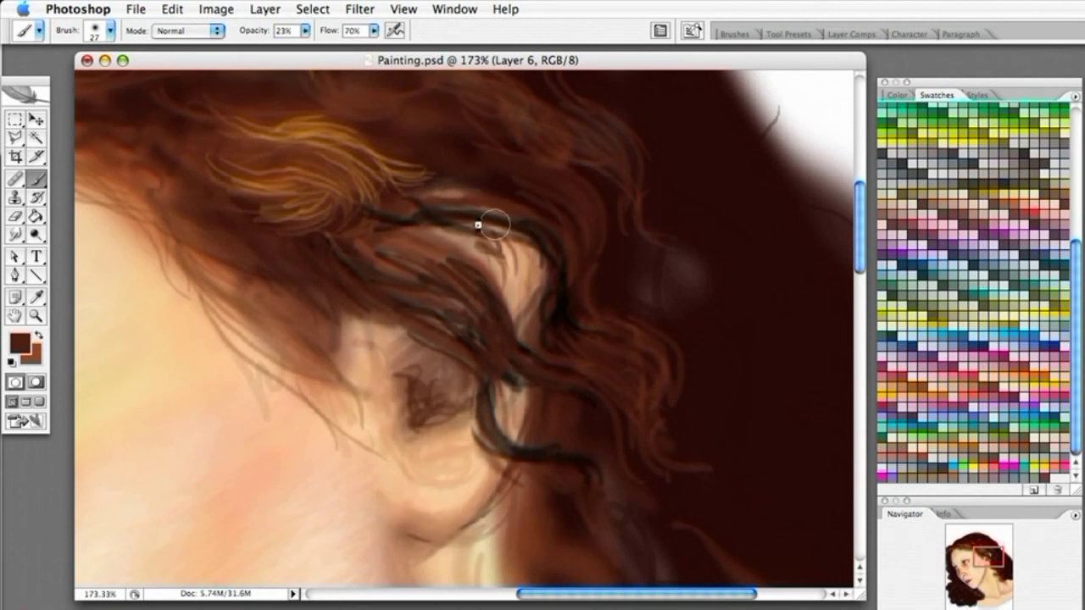
# Shade the ear's upper rim with soft dark brown strokes and soften the hair edge in front of the ear.
pyautogui.moveTo(452, 239); pyautogui.dragTo(492, 310)
pyautogui.moveTo(508, 260); pyautogui.dragTo(520, 322)
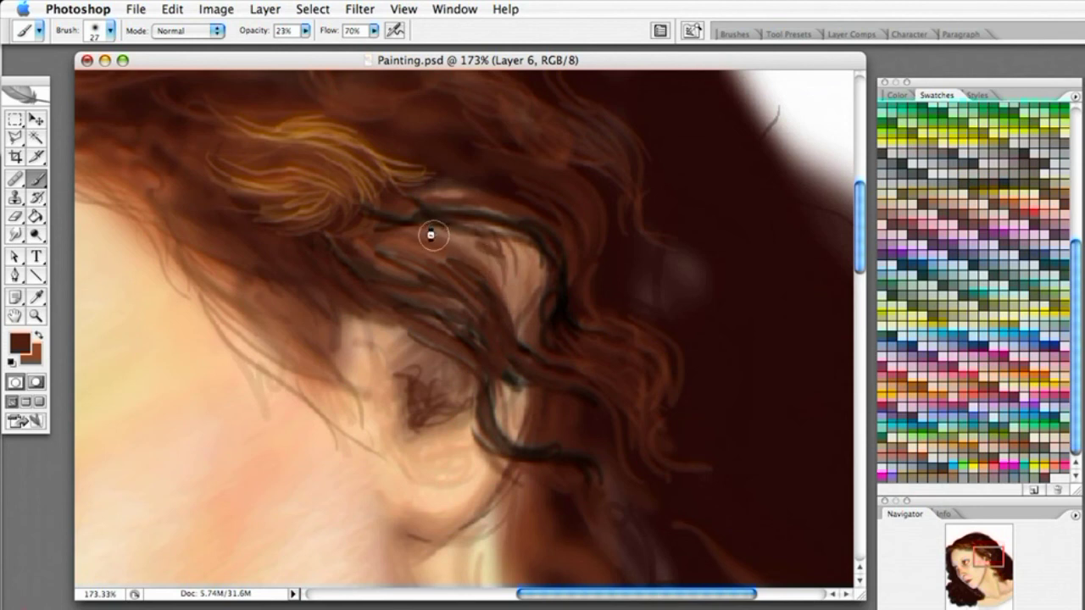
pyautogui.moveTo(434, 235); pyautogui.dragTo(521, 290)
pyautogui.moveTo(434, 205)
pyautogui.mouseDown()
pyautogui.moveTo(537, 282)
pyautogui.moveTo(532, 321)
pyautogui.moveTo(510, 343)
pyautogui.moveTo(522, 392)
pyautogui.moveTo(503, 484)
pyautogui.moveTo(522, 398)
pyautogui.mouseUp()
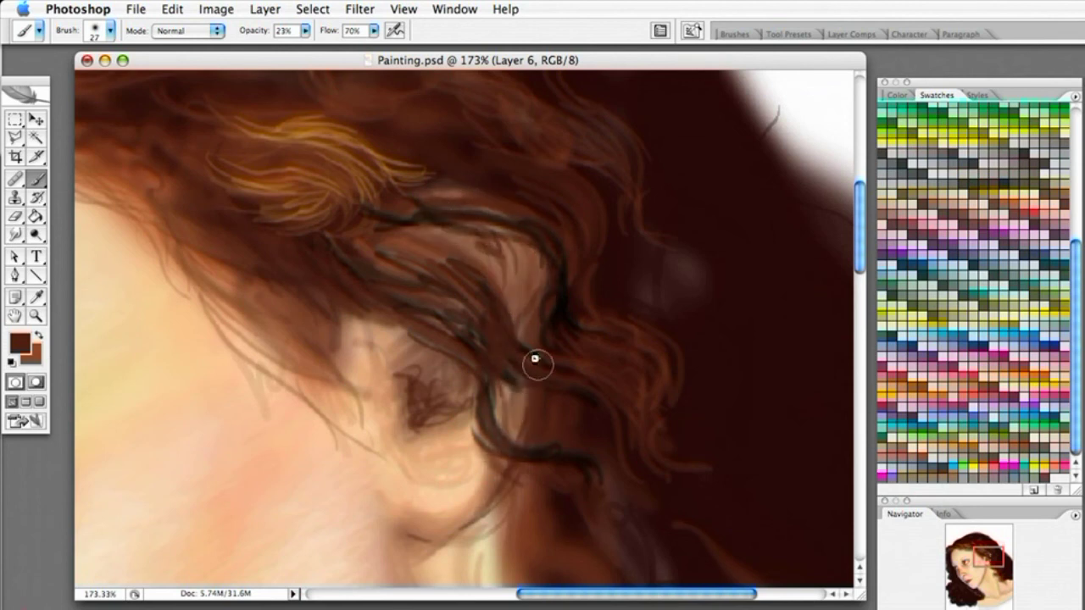
pyautogui.moveTo(322, 344)
pyautogui.mouseDown()
pyautogui.moveTo(352, 349)
pyautogui.moveTo(345, 381)
pyautogui.moveTo(374, 410)
pyautogui.mouseUp()
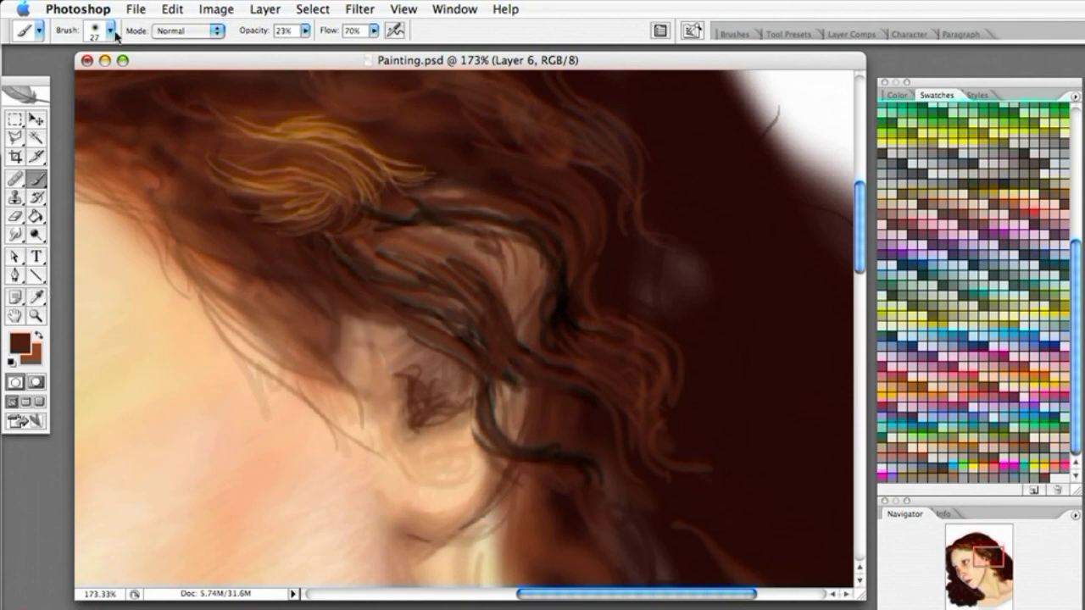
# Raise the brush opacity to 46% and paint dark brown over the remaining black strands across and behind the ear.
pyautogui.click(303, 32)
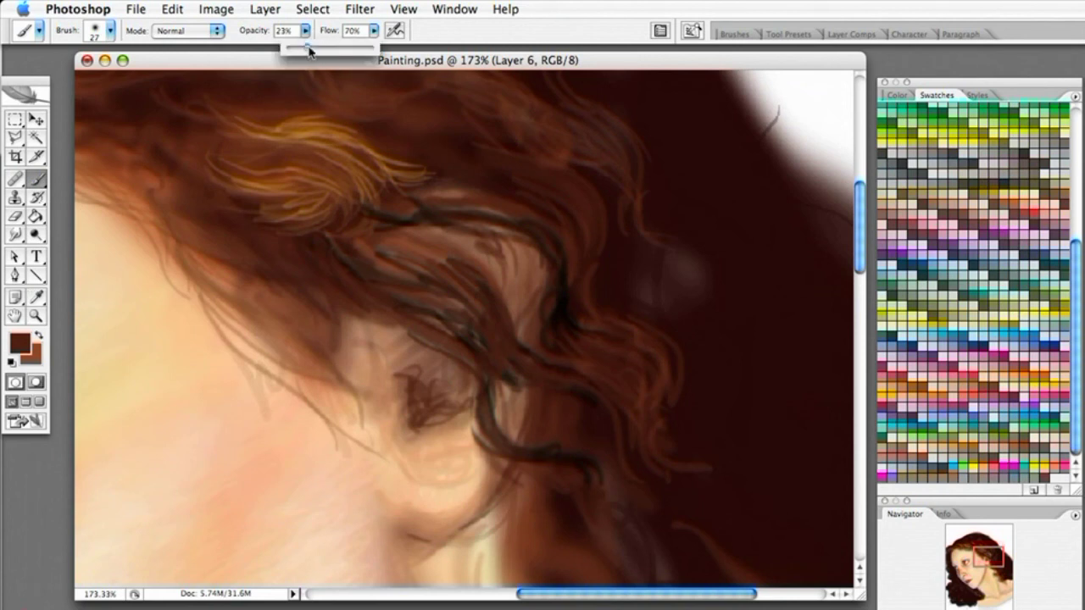
pyautogui.click(365, 281)
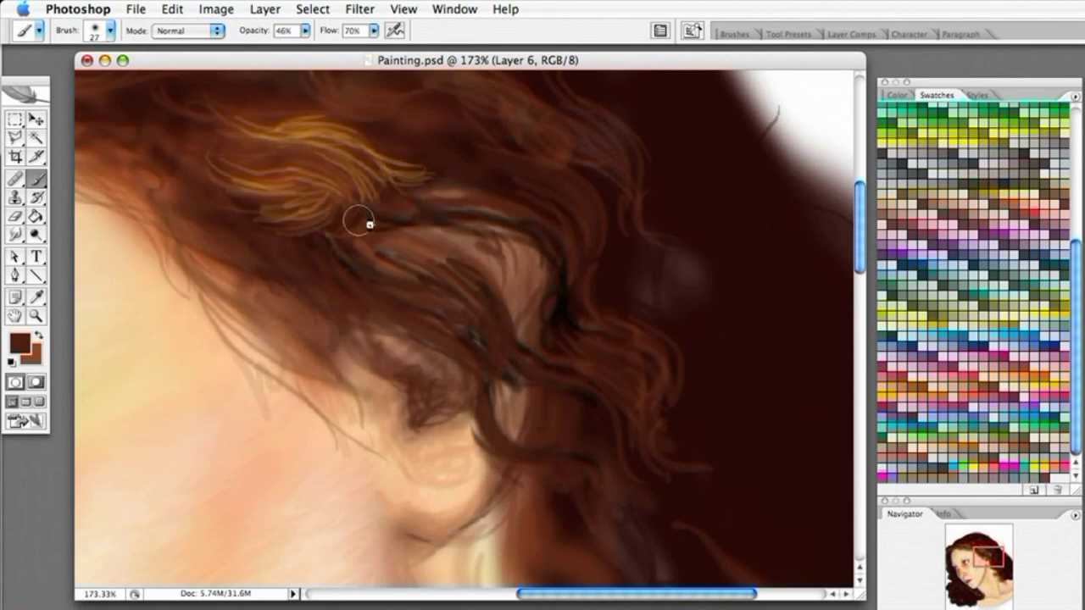
pyautogui.moveTo(573, 285)
pyautogui.mouseDown()
pyautogui.moveTo(551, 308)
pyautogui.moveTo(574, 334)
pyautogui.mouseUp()
pyautogui.moveTo(559, 239)
pyautogui.mouseDown()
pyautogui.moveTo(440, 208)
pyautogui.moveTo(381, 258)
pyautogui.moveTo(469, 286)
pyautogui.moveTo(480, 326)
pyautogui.moveTo(438, 262)
pyautogui.moveTo(325, 237)
pyautogui.moveTo(328, 247)
pyautogui.moveTo(389, 256)
pyautogui.moveTo(492, 367)
pyautogui.moveTo(388, 269)
pyautogui.moveTo(443, 256)
pyautogui.moveTo(520, 382)
pyautogui.mouseUp()
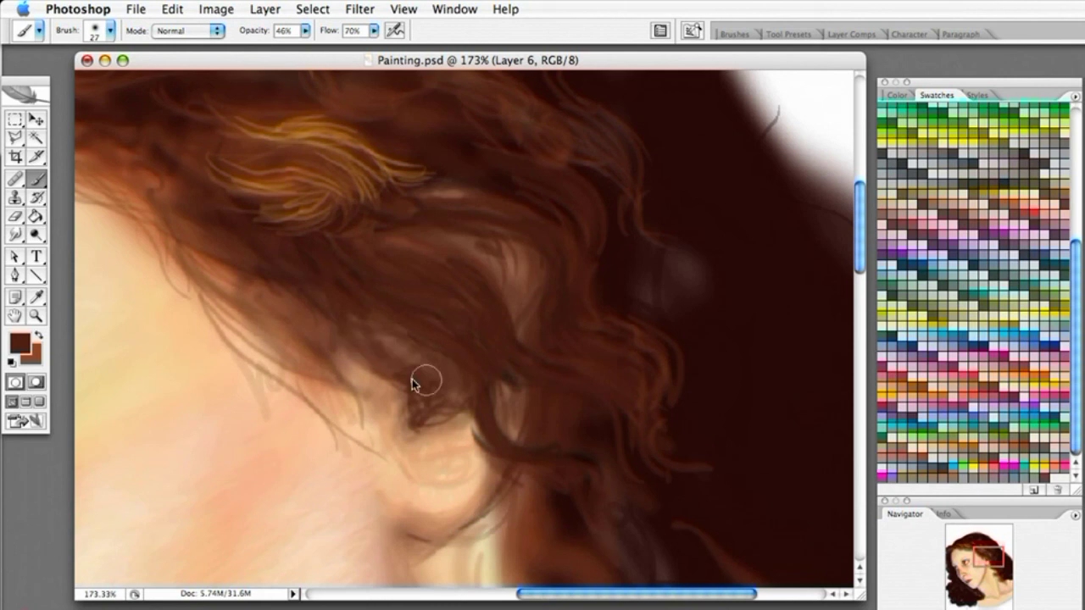
# Sample a golden brown from the existing highlight and paint wavy golden strands over the ear and down the curls behind it.
pyautogui.press('i')
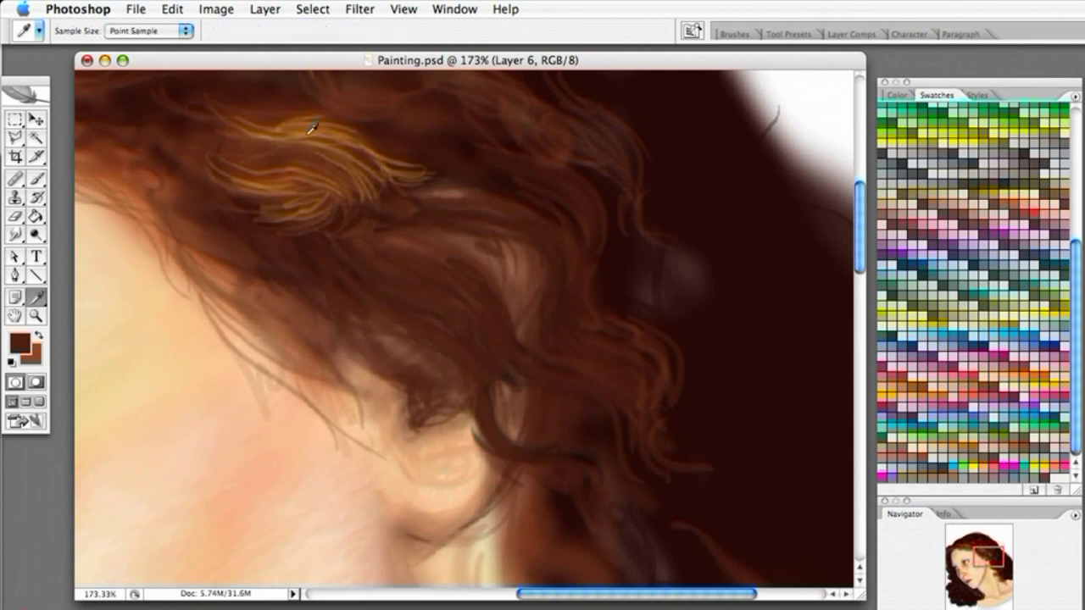
pyautogui.click(37, 180)
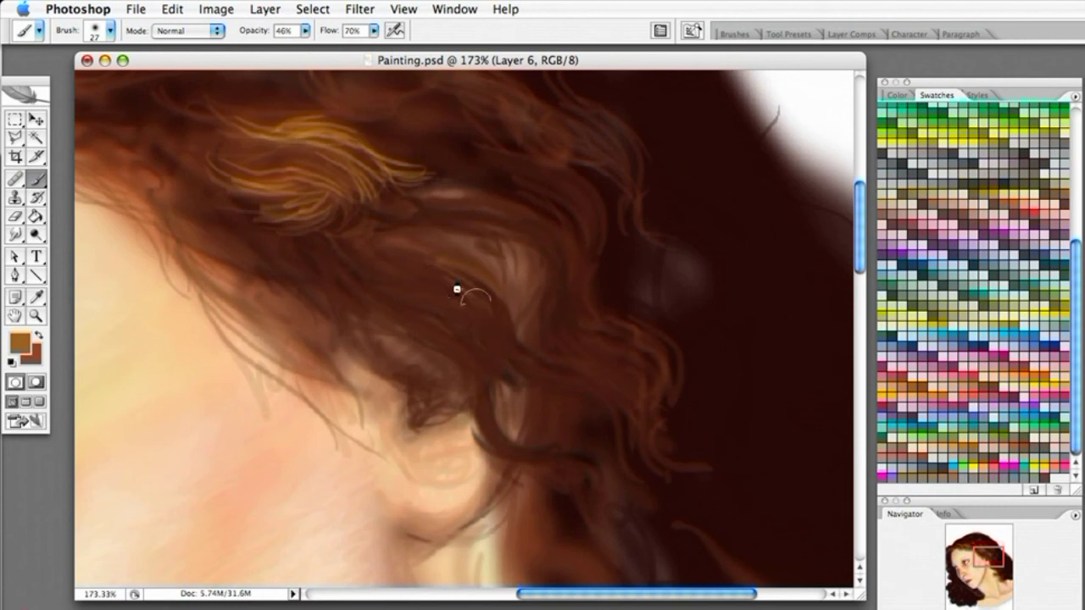
pyautogui.moveTo(428, 269)
pyautogui.mouseDown()
pyautogui.moveTo(495, 313)
pyautogui.moveTo(489, 345)
pyautogui.moveTo(461, 302)
pyautogui.mouseUp()
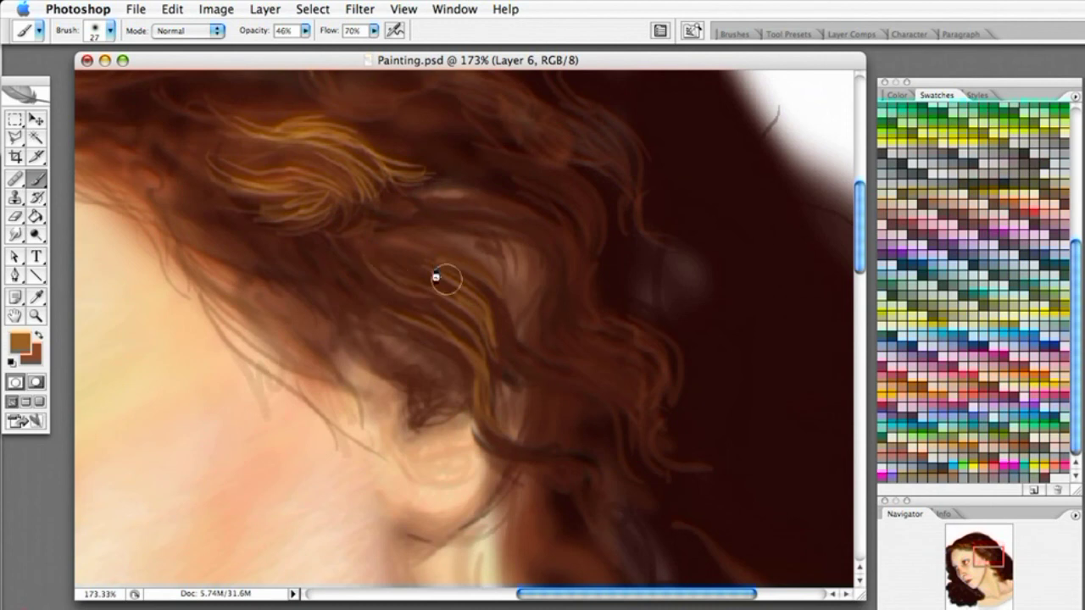
pyautogui.moveTo(613, 392)
pyautogui.mouseDown()
pyautogui.moveTo(574, 379)
pyautogui.moveTo(604, 438)
pyautogui.moveTo(605, 401)
pyautogui.moveTo(631, 428)
pyautogui.mouseUp()
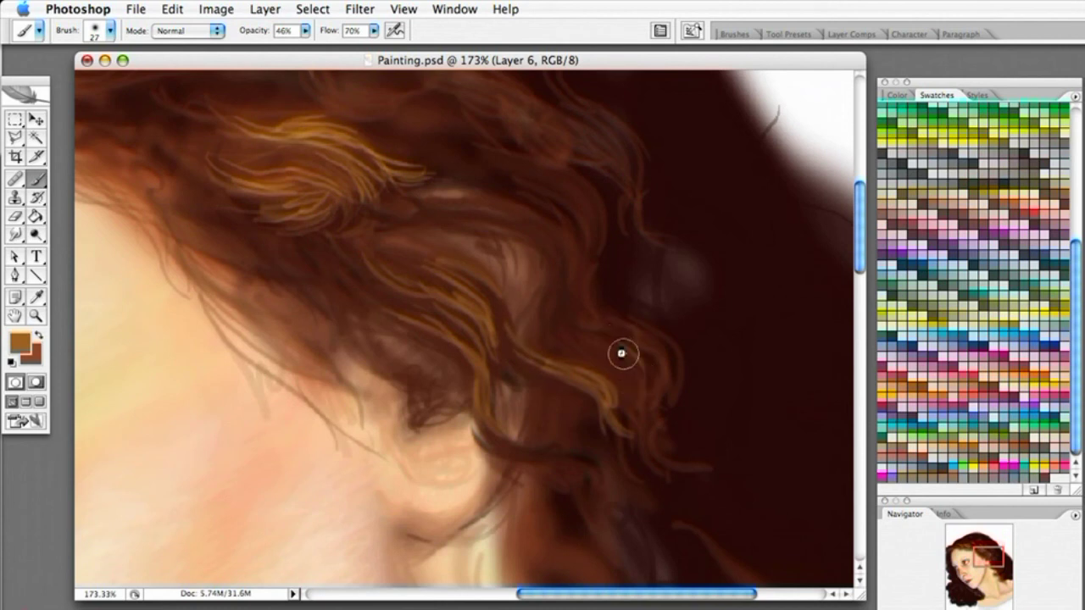
pyautogui.moveTo(622, 424); pyautogui.dragTo(669, 444)
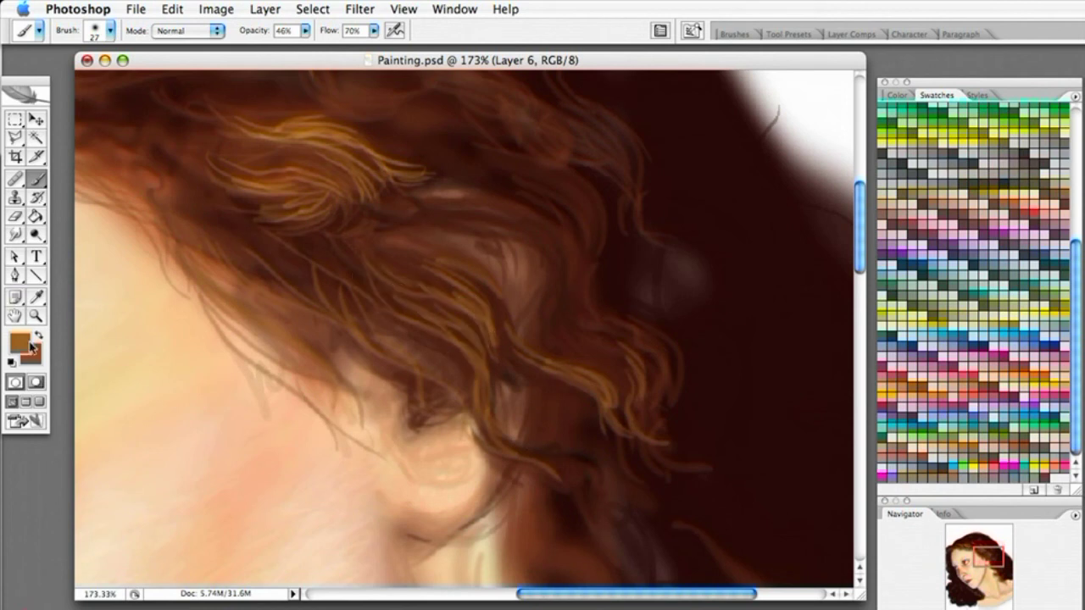
# Choose a slightly lighter golden brown as the foreground colour and brighten the golden strands crossing the ear.
pyautogui.click(20, 344)
pyautogui.click(740, 401)
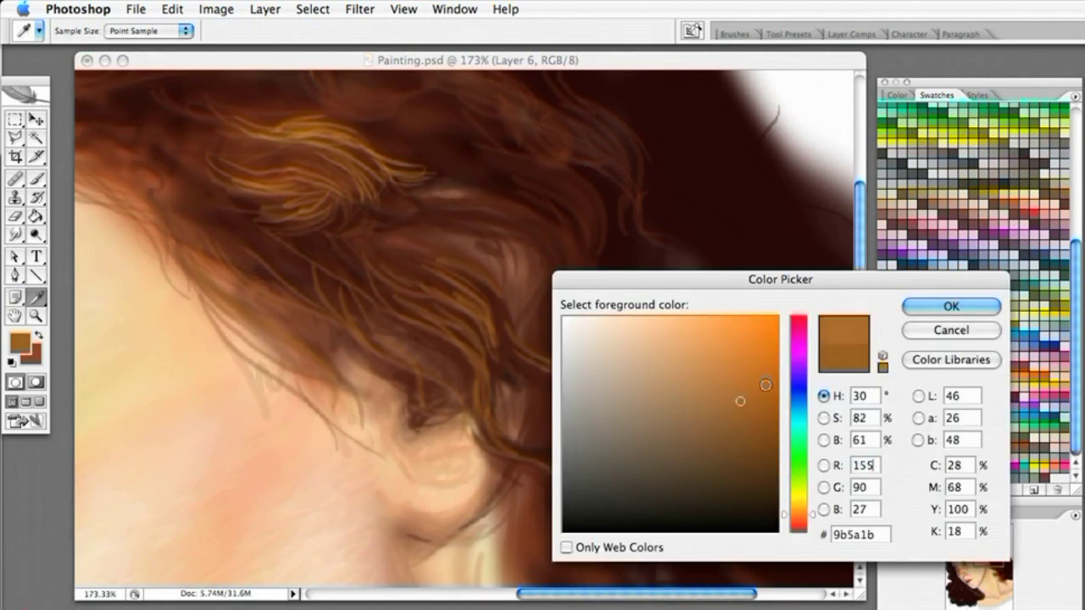
pyautogui.click(951, 307)
pyautogui.press('b')
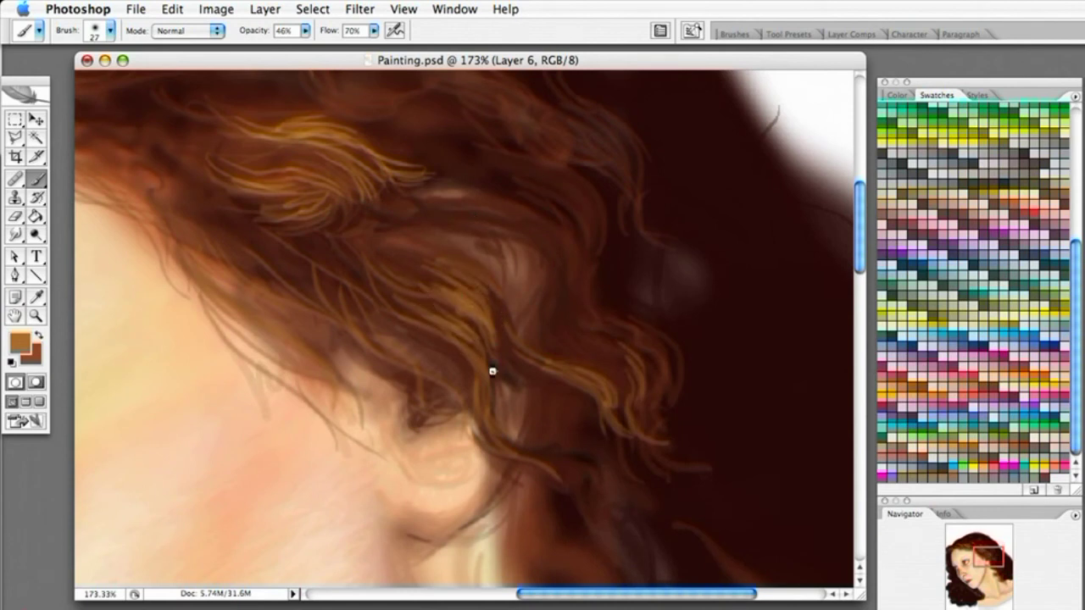
# Review the whole portrait at reduced magnification, checking how the new hair strands around the ear fit in.
pyautogui.press('super+alt+0')
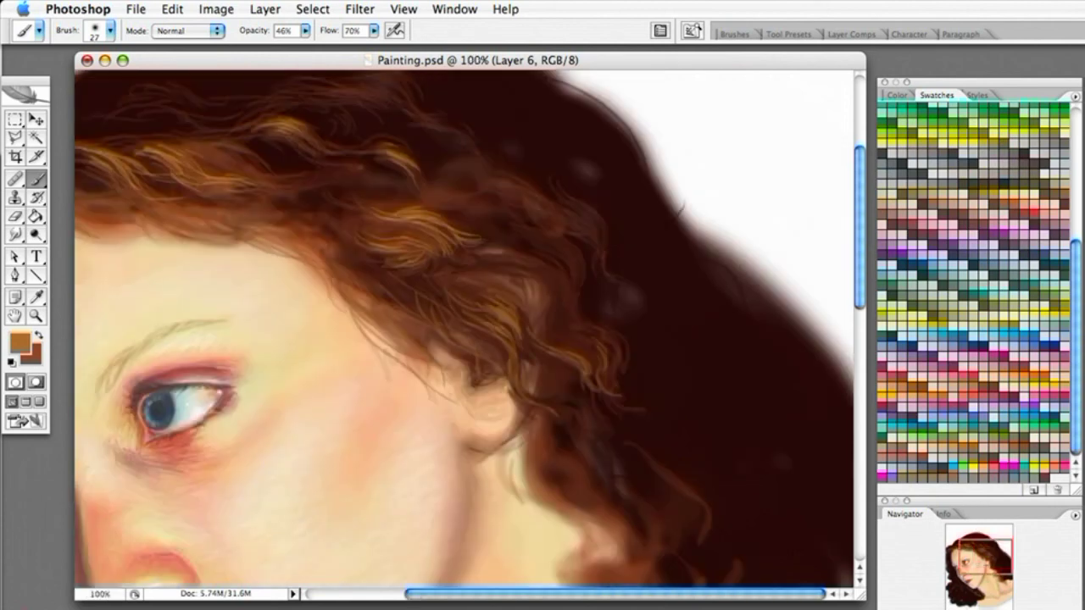
pyautogui.press('super+minus')
pyautogui.press('super+minus')
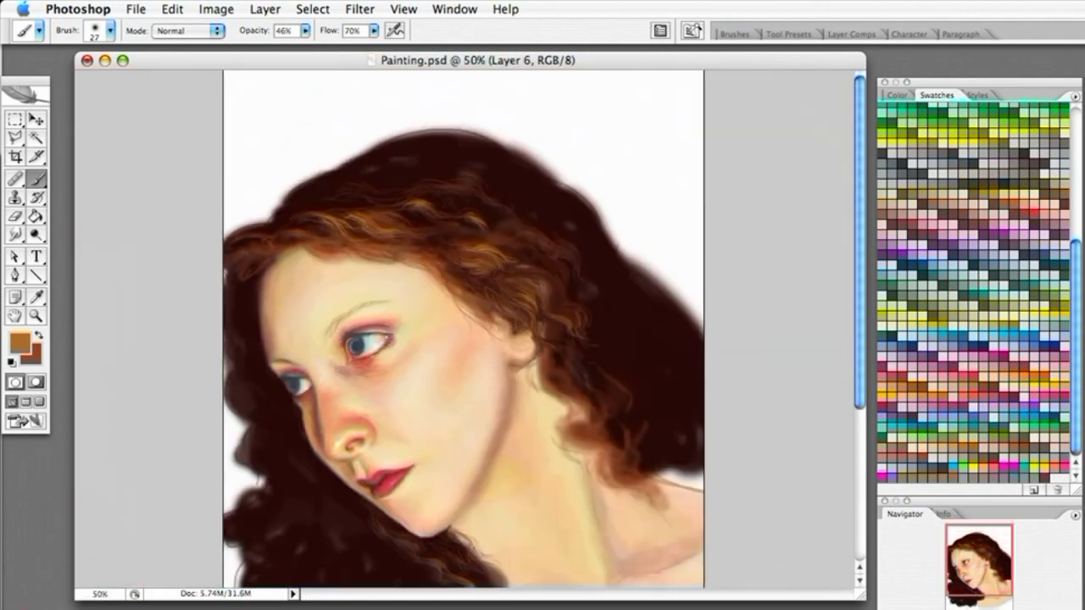
pyautogui.press('super+minus')
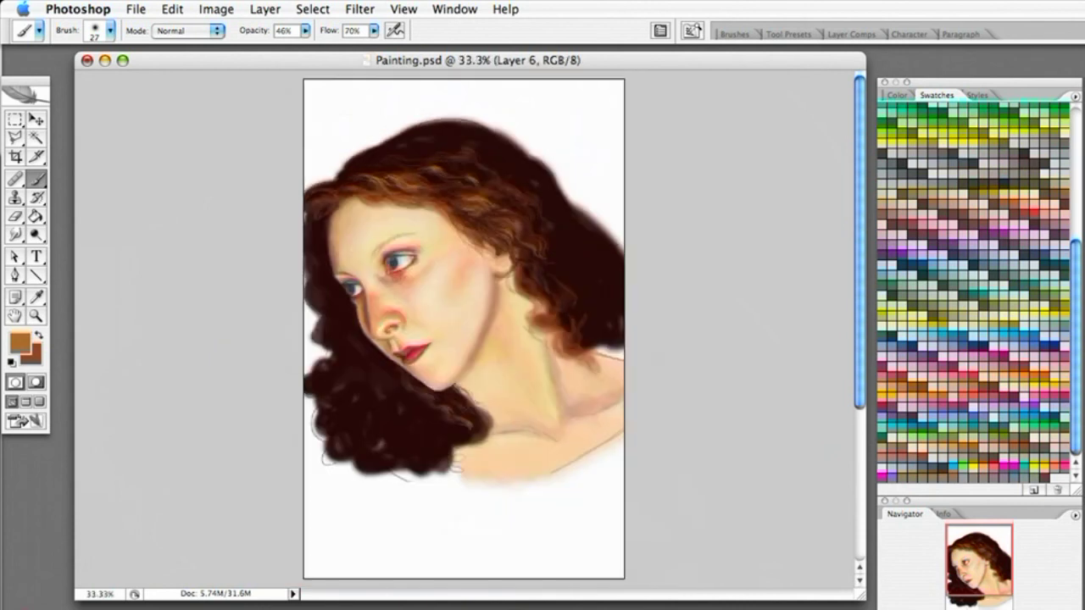
pyautogui.press('super+equal')
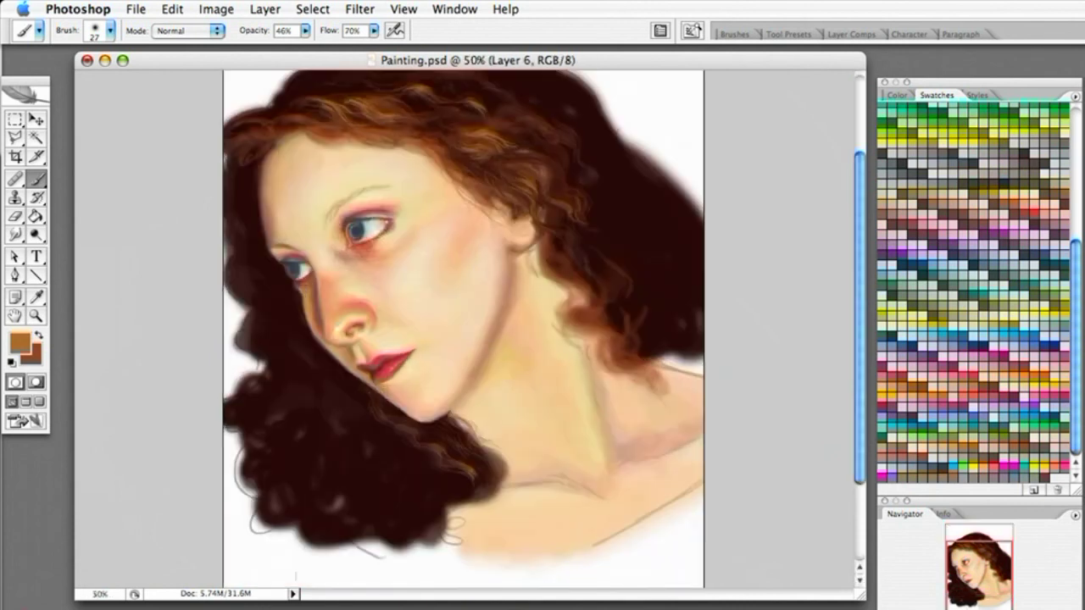
pyautogui.moveTo(859, 465); pyautogui.dragTo(856, 447)
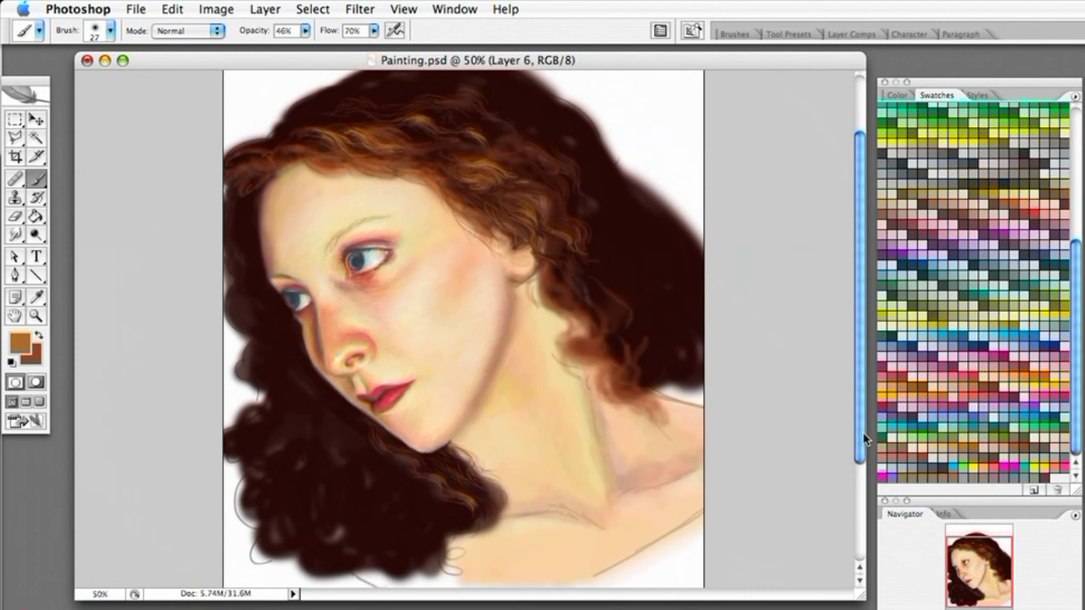